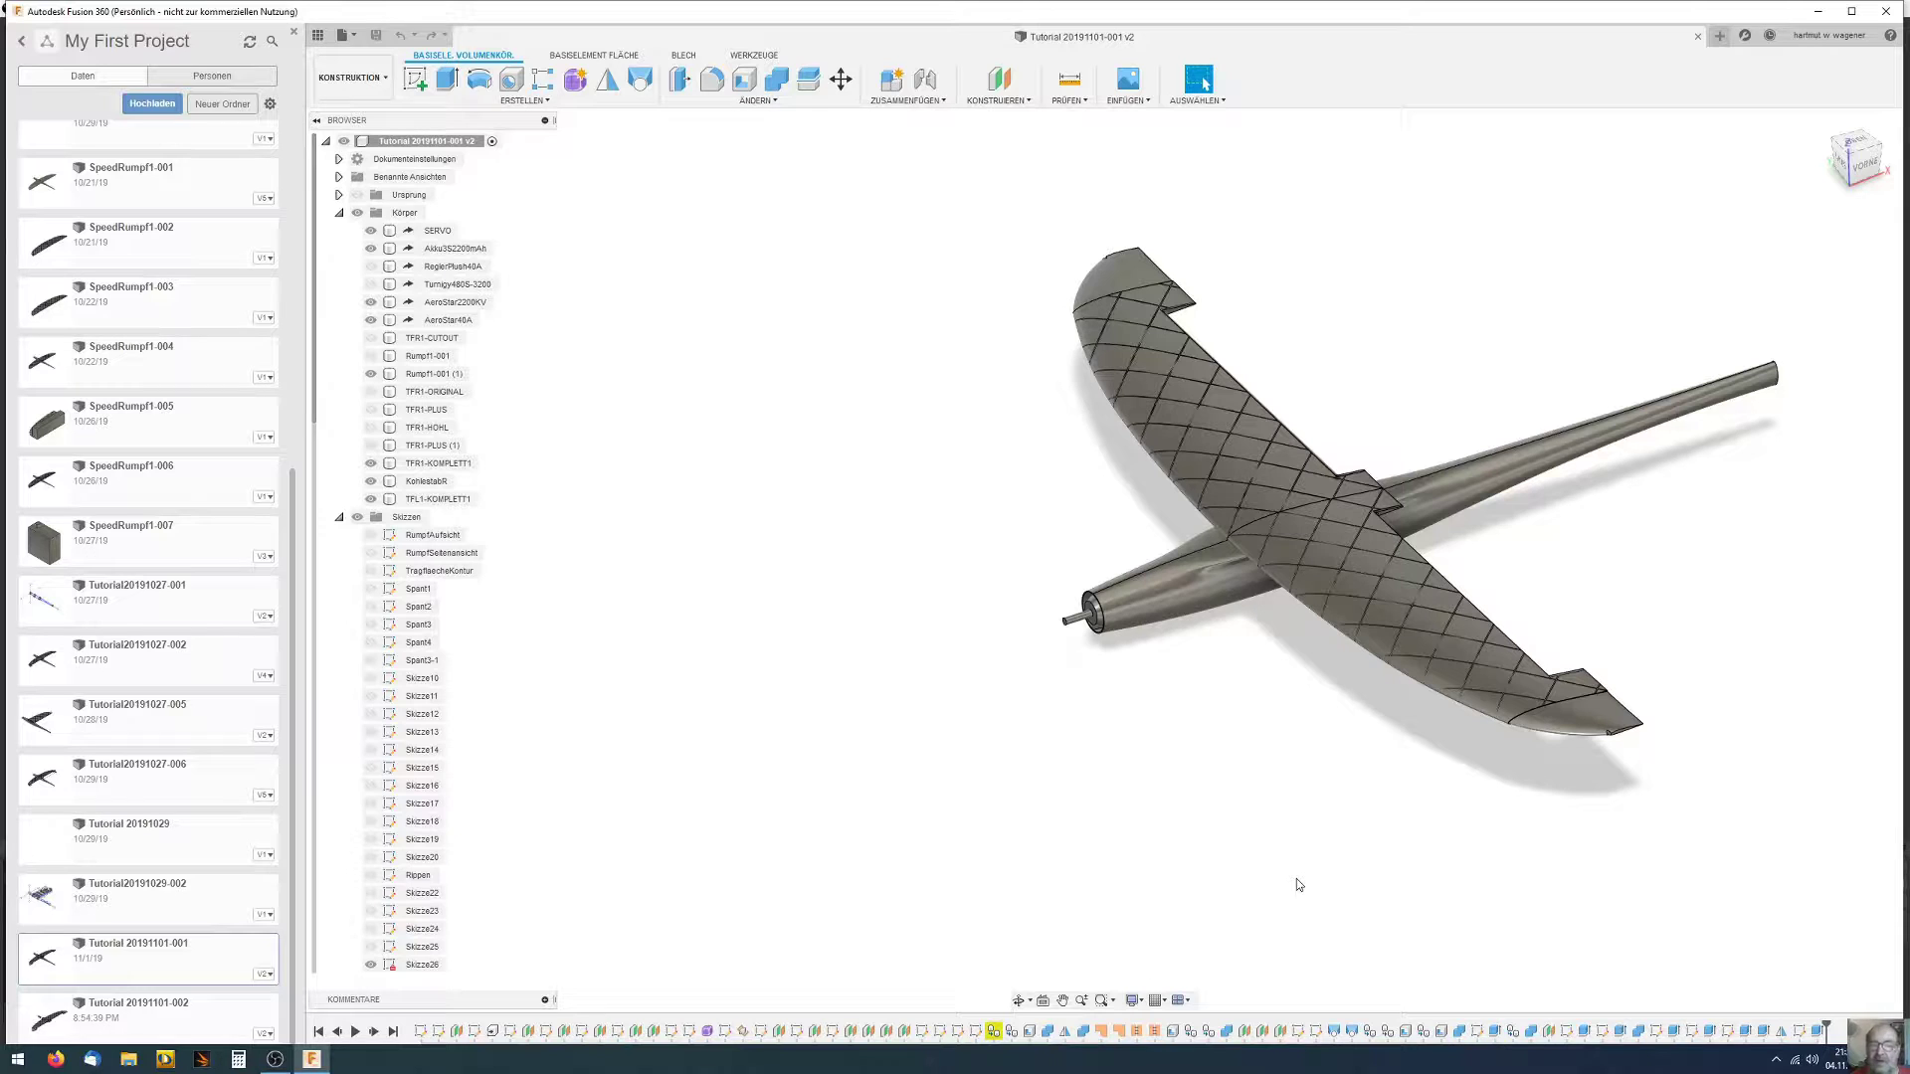
# Orbit and zoom around the glider to inspect the fuselage from the side
pyautogui.moveTo(1346, 837)
pyautogui.keyDown('shift'); pyautogui.mouseDown(button='middle')
pyautogui.moveTo(1492, 750)
pyautogui.moveTo(1378, 798)
pyautogui.moveTo(1345, 786)
pyautogui.moveTo(1369, 767)
pyautogui.mouseUp(button='middle'); pyautogui.keyUp('shift')
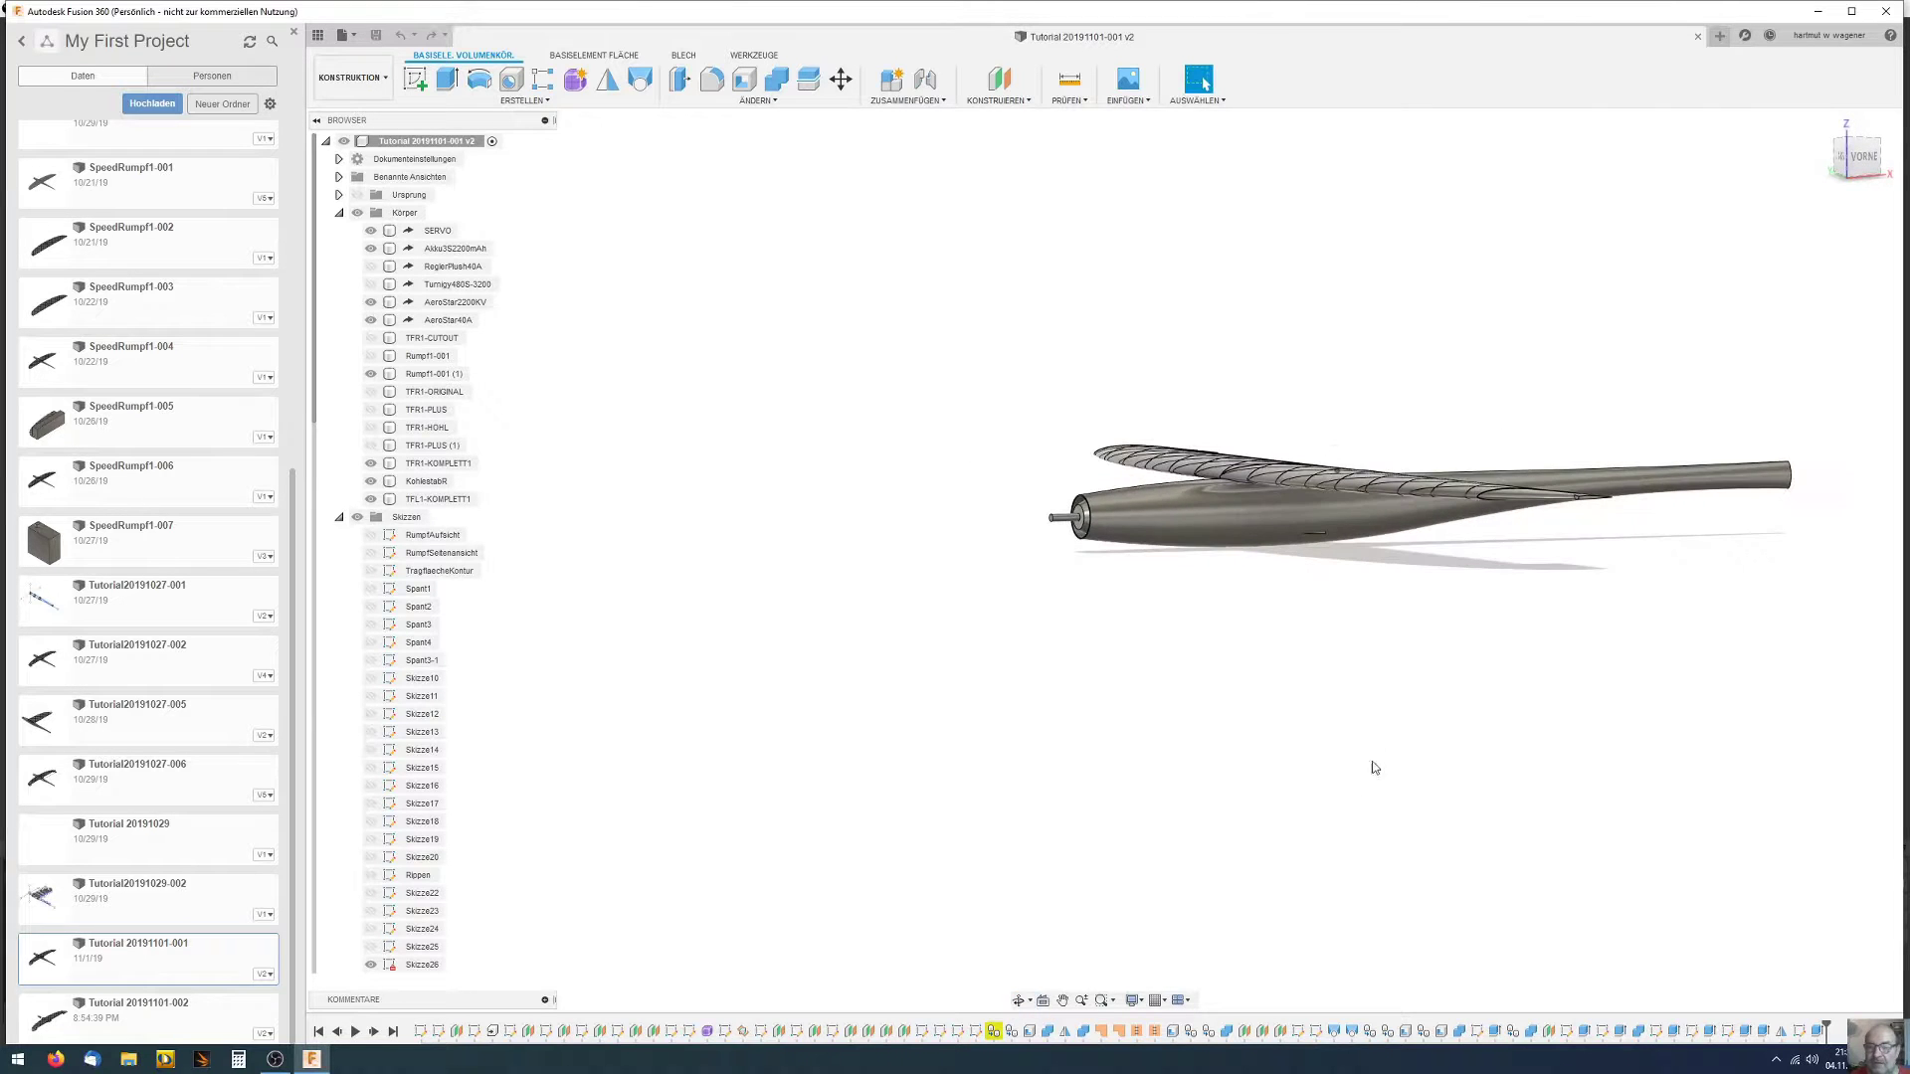
pyautogui.scroll(2, 1309, 534)
pyautogui.scroll(1, 1313, 452)
pyautogui.scroll(1, 1190, 503)
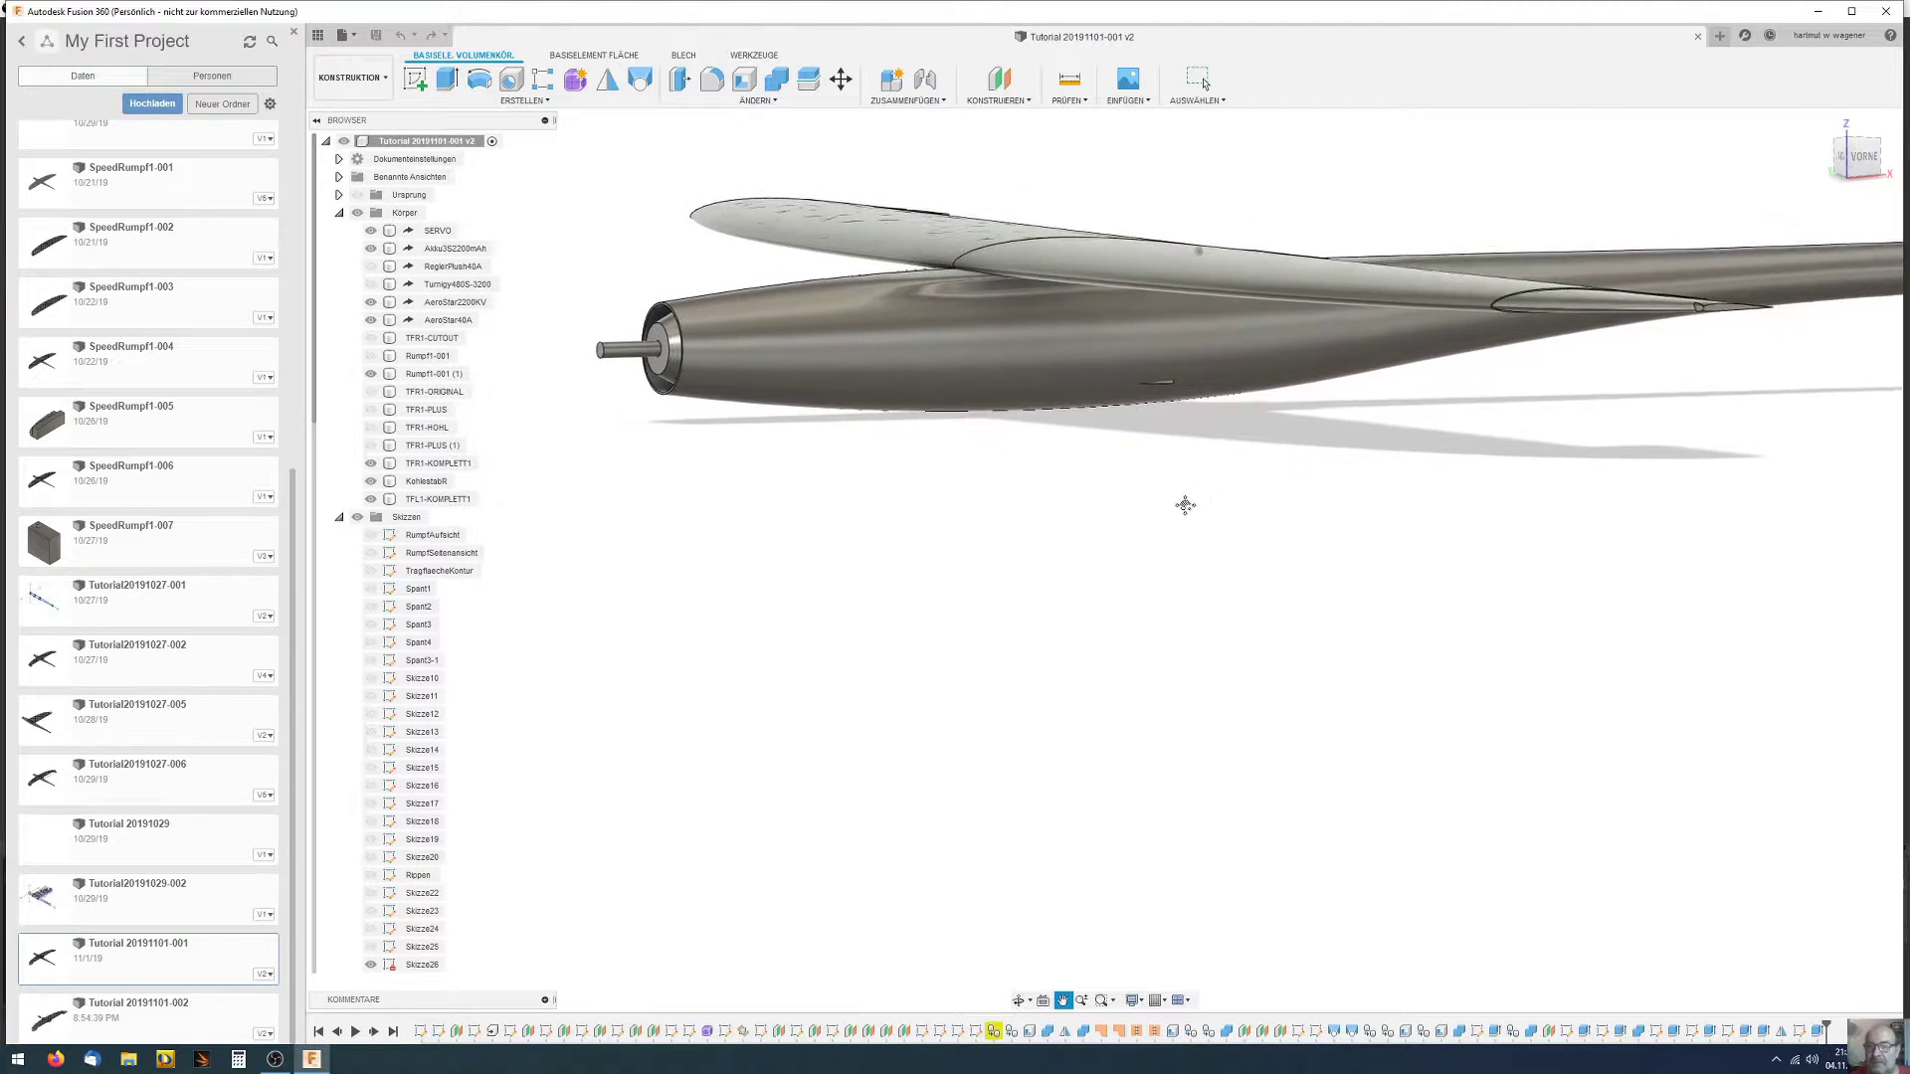
pyautogui.scroll(1, 1115, 627)
pyautogui.moveTo(1096, 617)
pyautogui.keyDown('shift'); pyautogui.mouseDown(button='middle')
pyautogui.moveTo(1122, 576)
pyautogui.moveTo(1143, 597)
pyautogui.moveTo(1172, 581)
pyautogui.moveTo(1114, 618)
pyautogui.moveTo(1083, 600)
pyautogui.mouseUp(button='middle'); pyautogui.keyUp('shift')
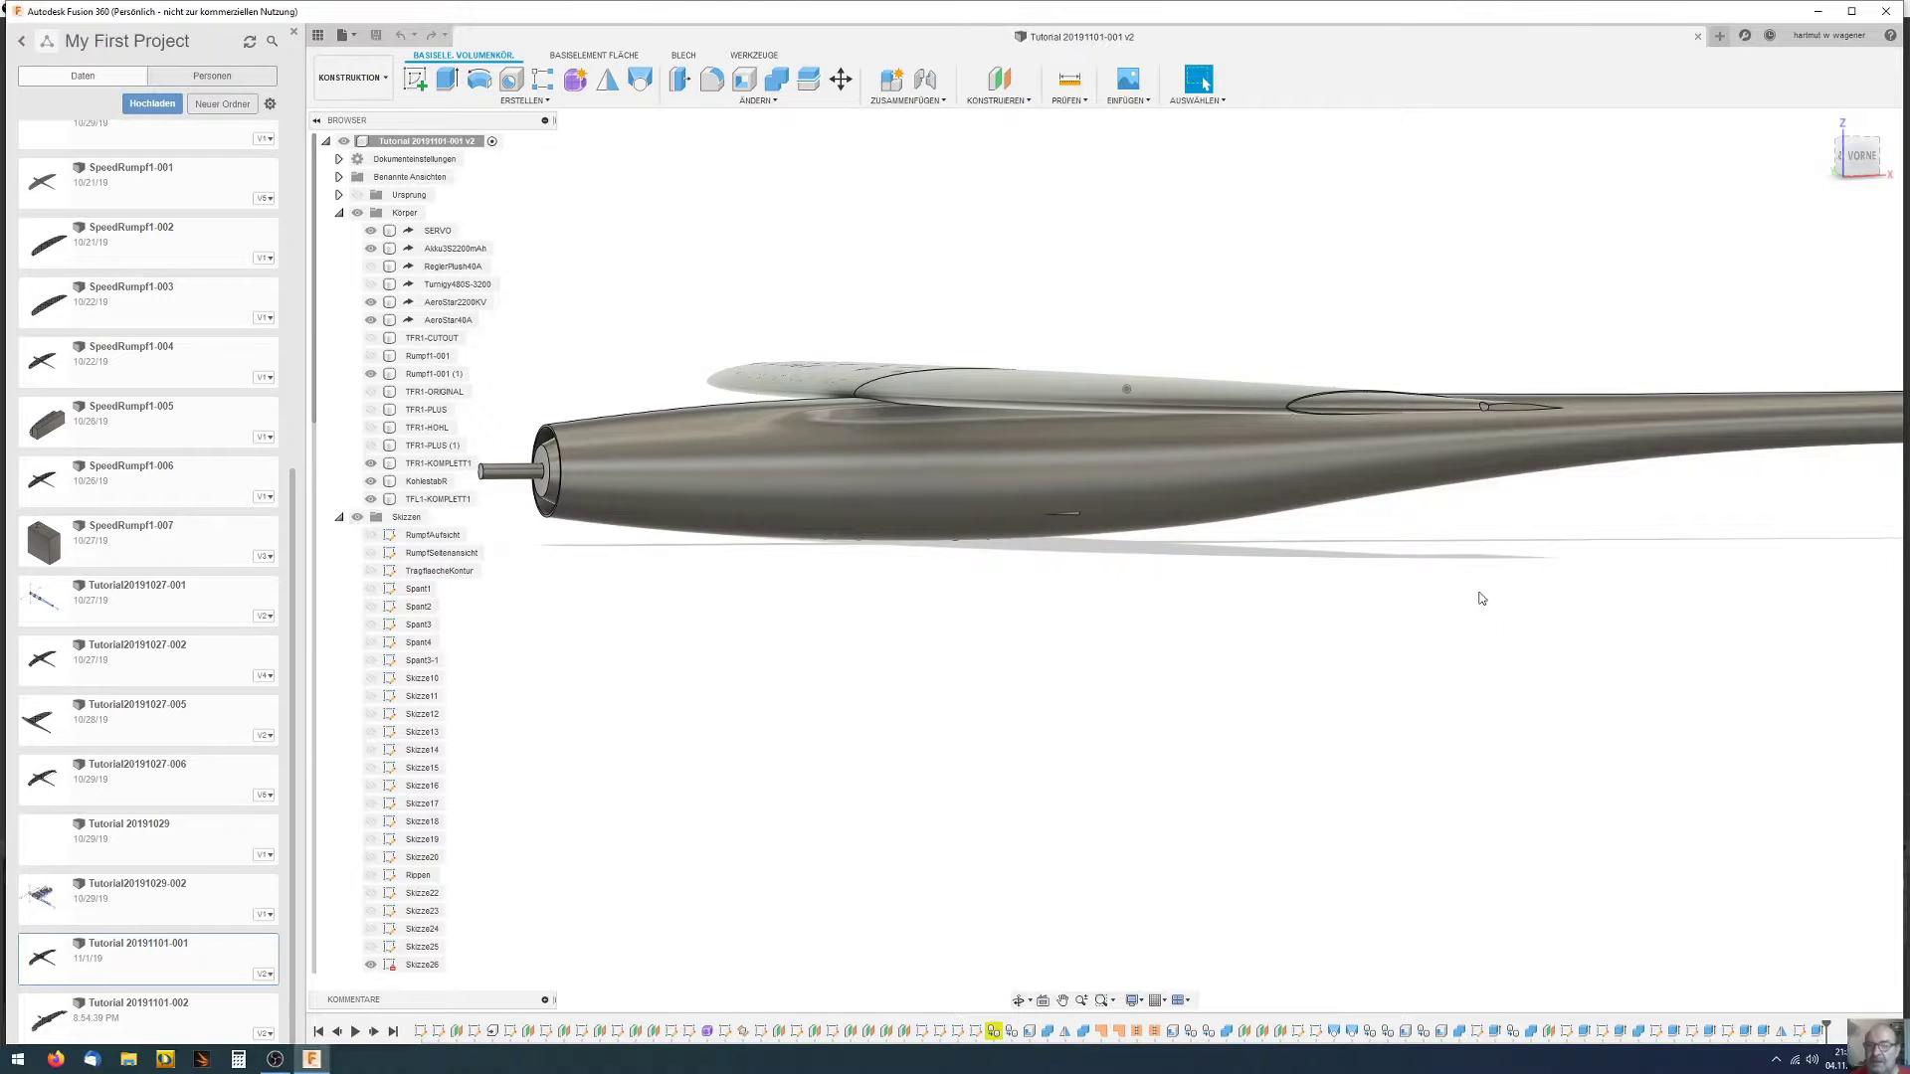
pyautogui.scroll(-5, 1481, 598)
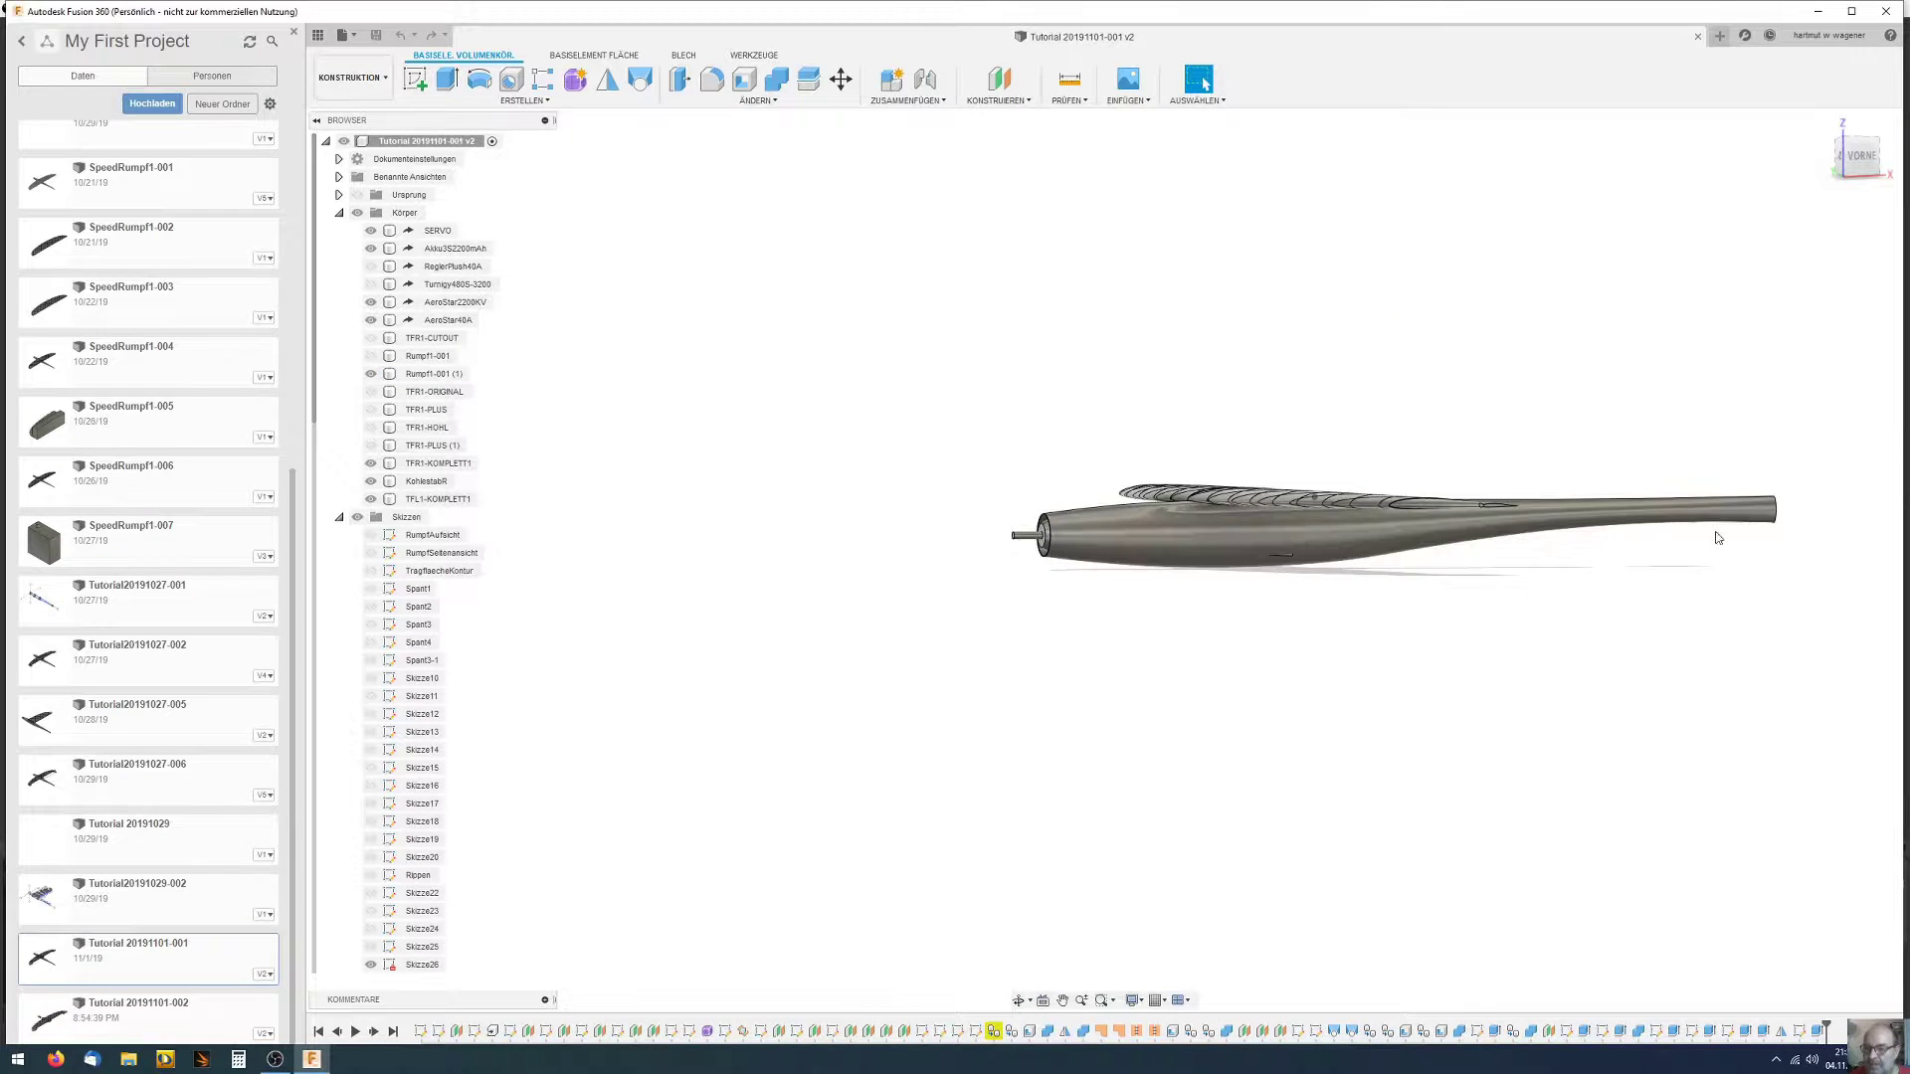
pyautogui.scroll(3, 1691, 542)
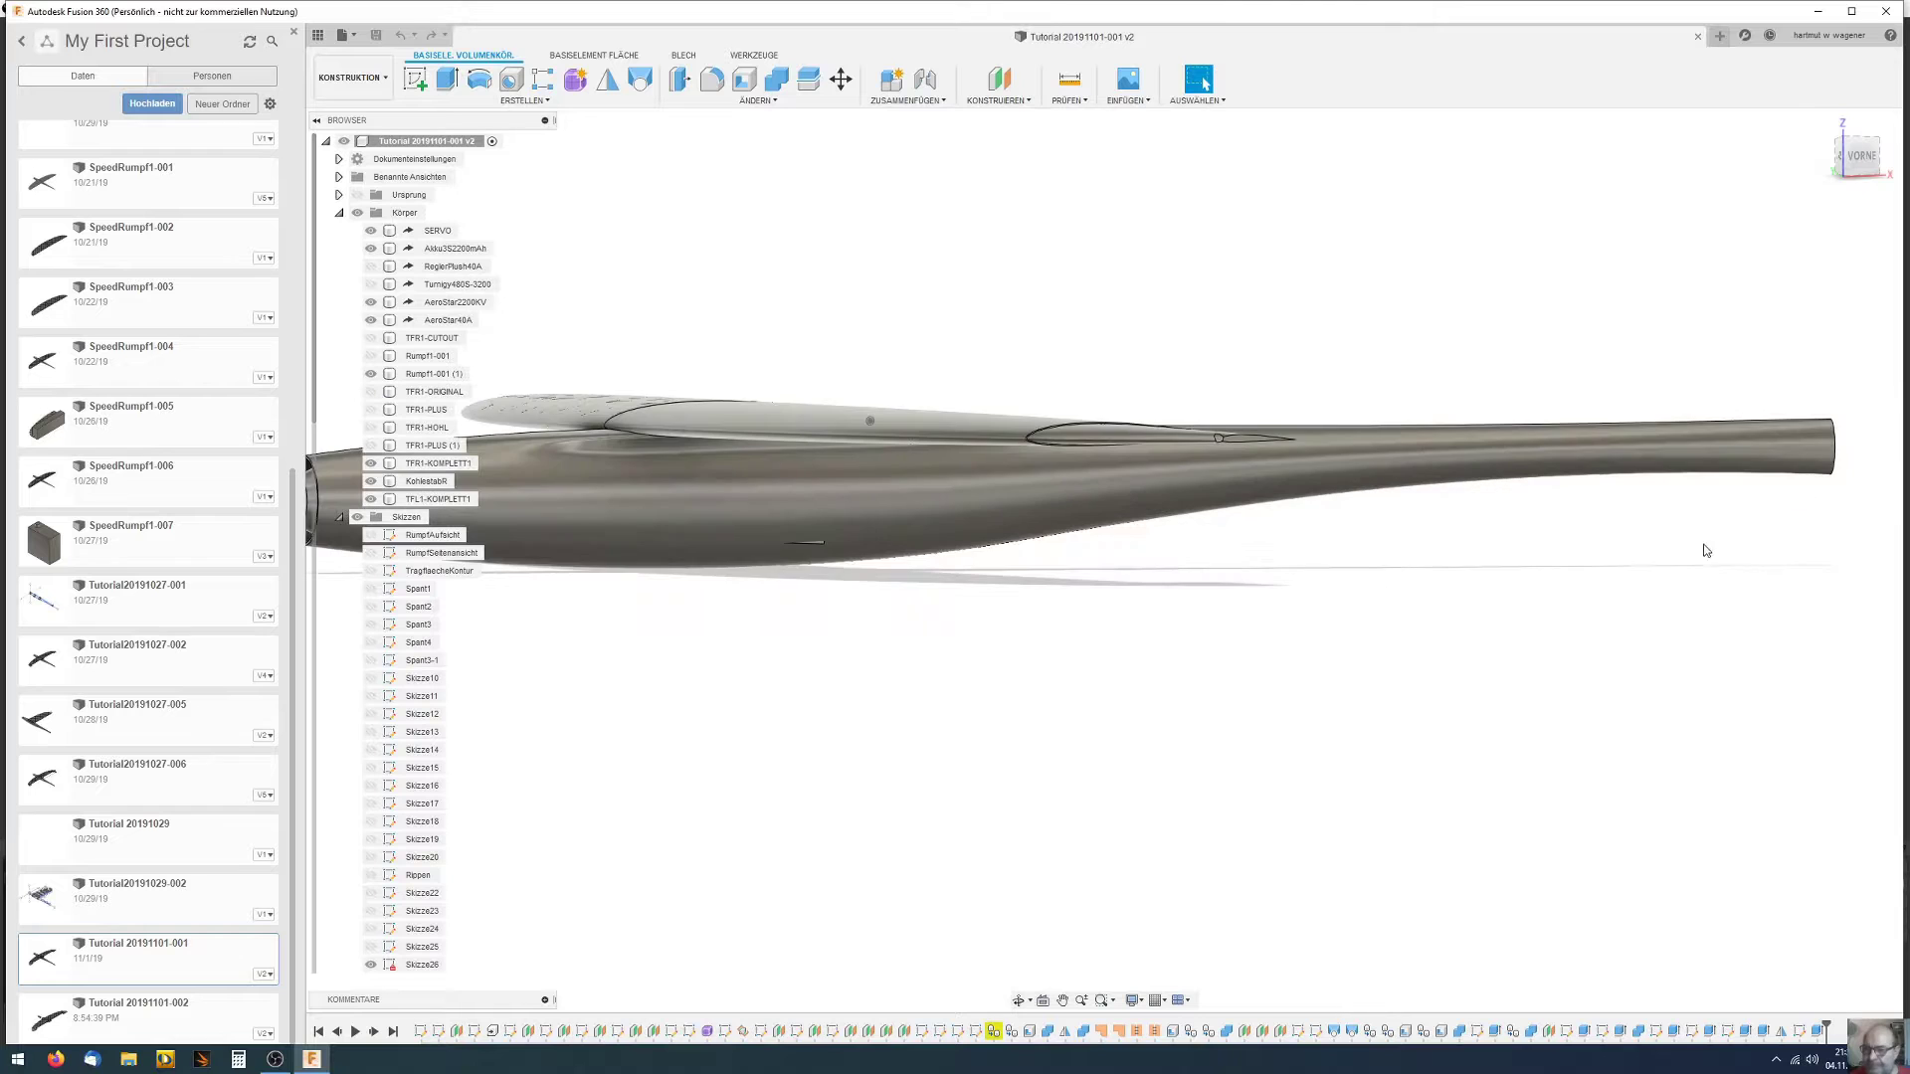
pyautogui.click(1856, 479)
pyautogui.click(1675, 490)
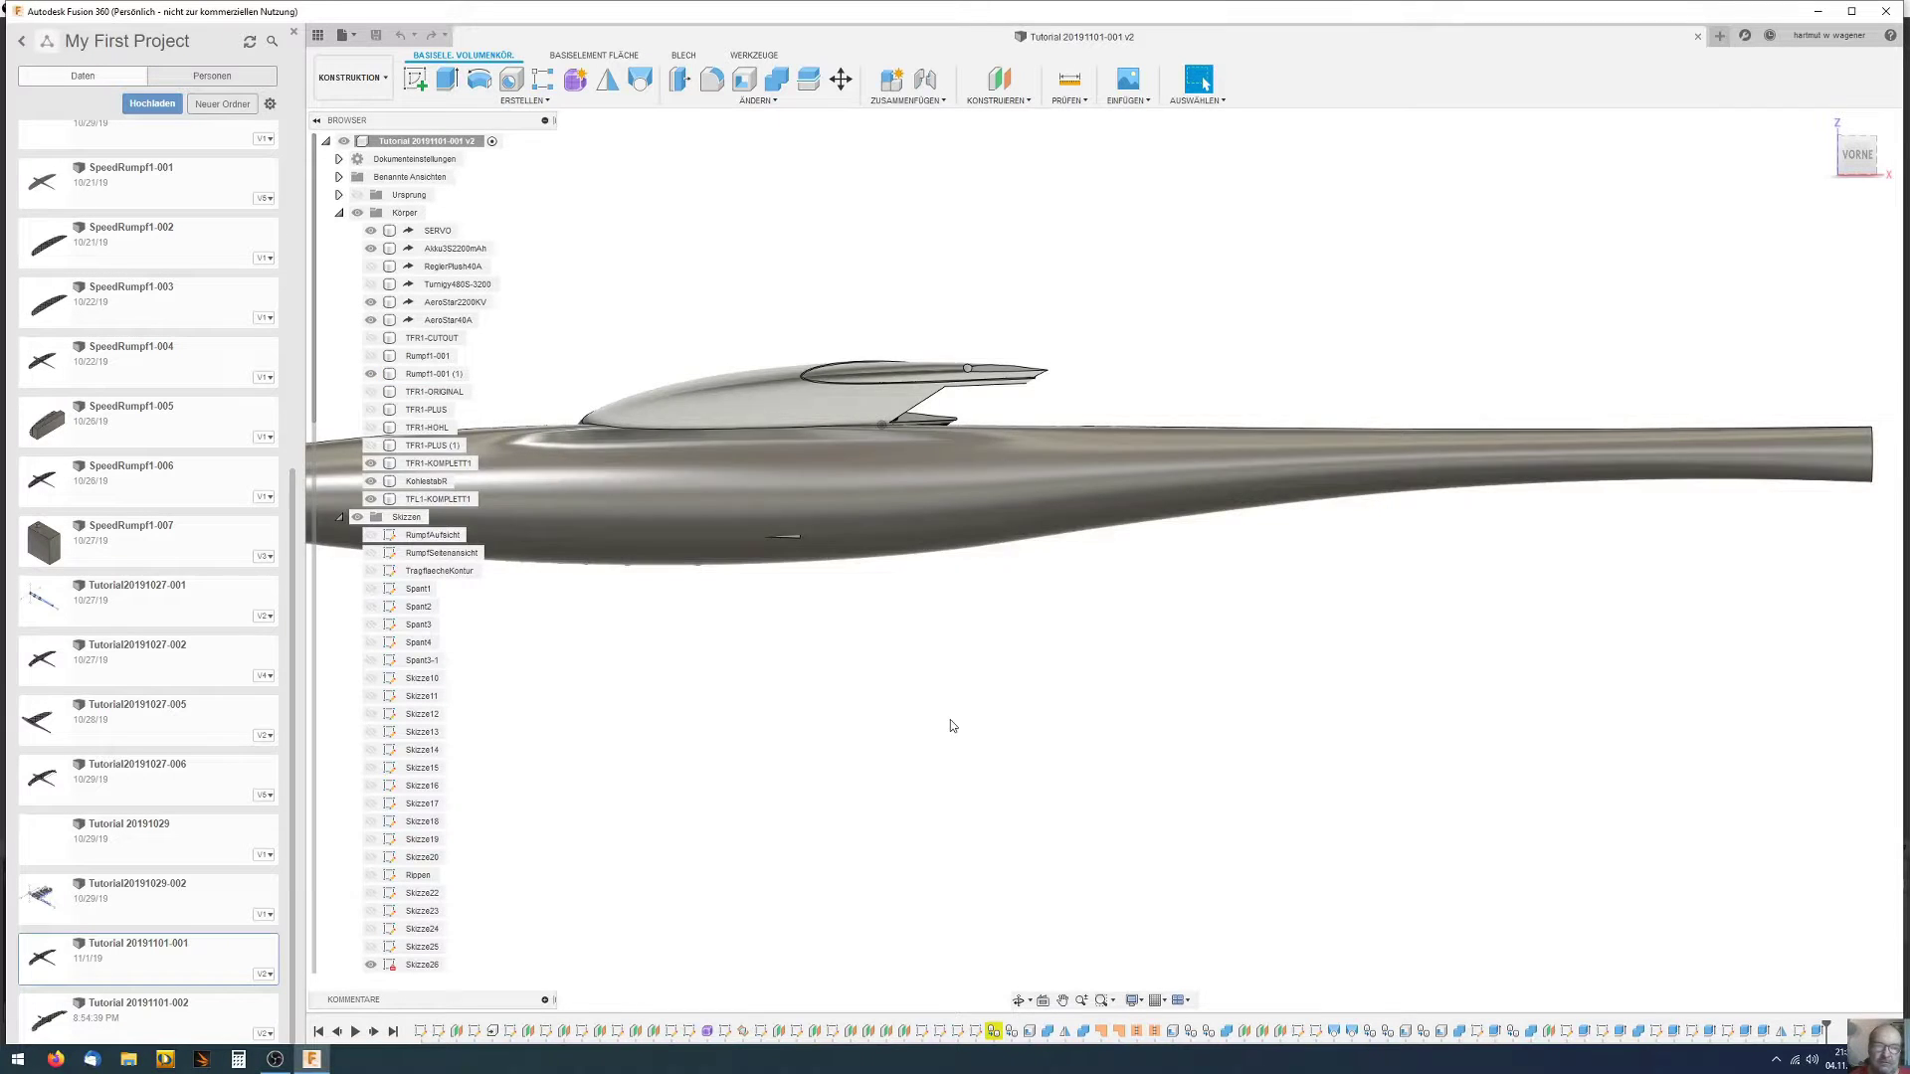
pyautogui.scroll(-3, 945, 716)
pyautogui.keyDown('shift'); pyautogui.moveTo(932, 704); pyautogui.dragTo(964, 747, button='middle'); pyautogui.keyUp('shift')
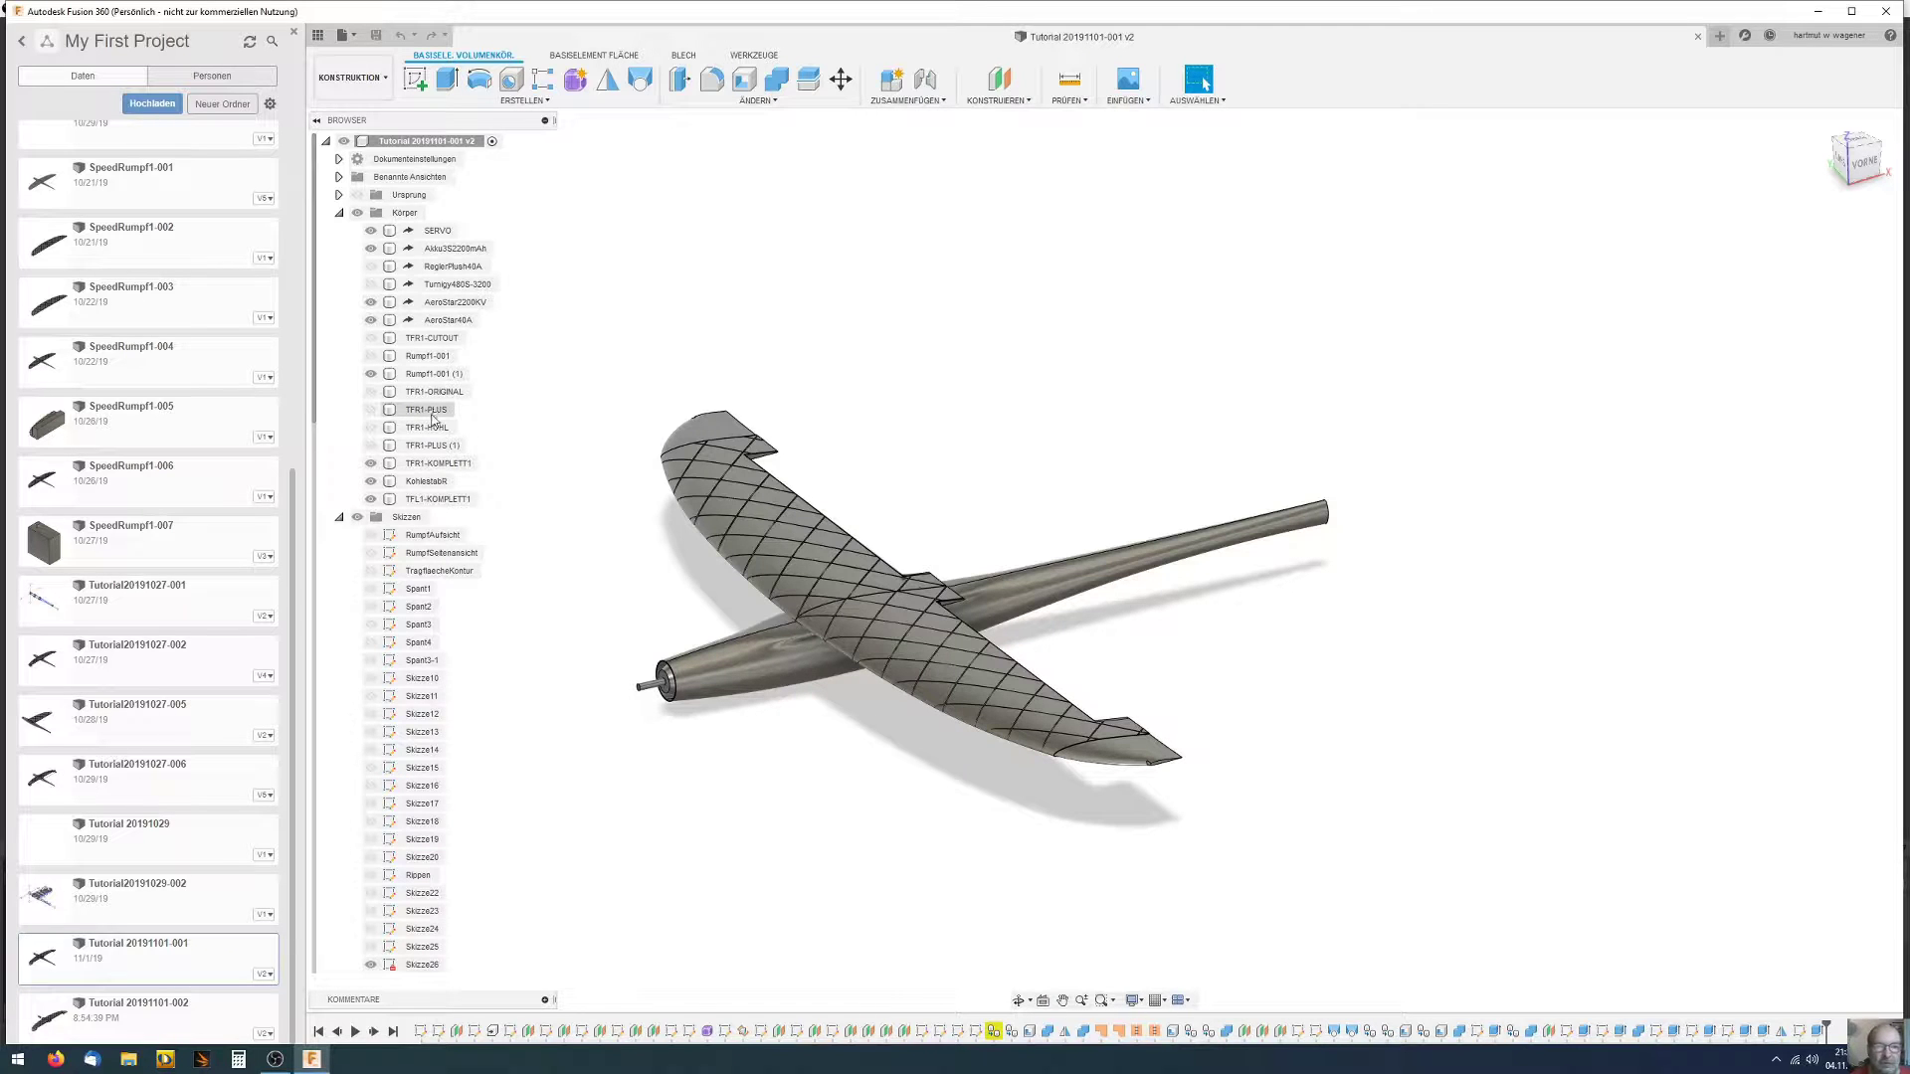
# Hide the TFR1-KOMPLETT1 wing, the other wing and the KohlestabR carbon rod, leaving only the fuselage
pyautogui.click(374, 378)
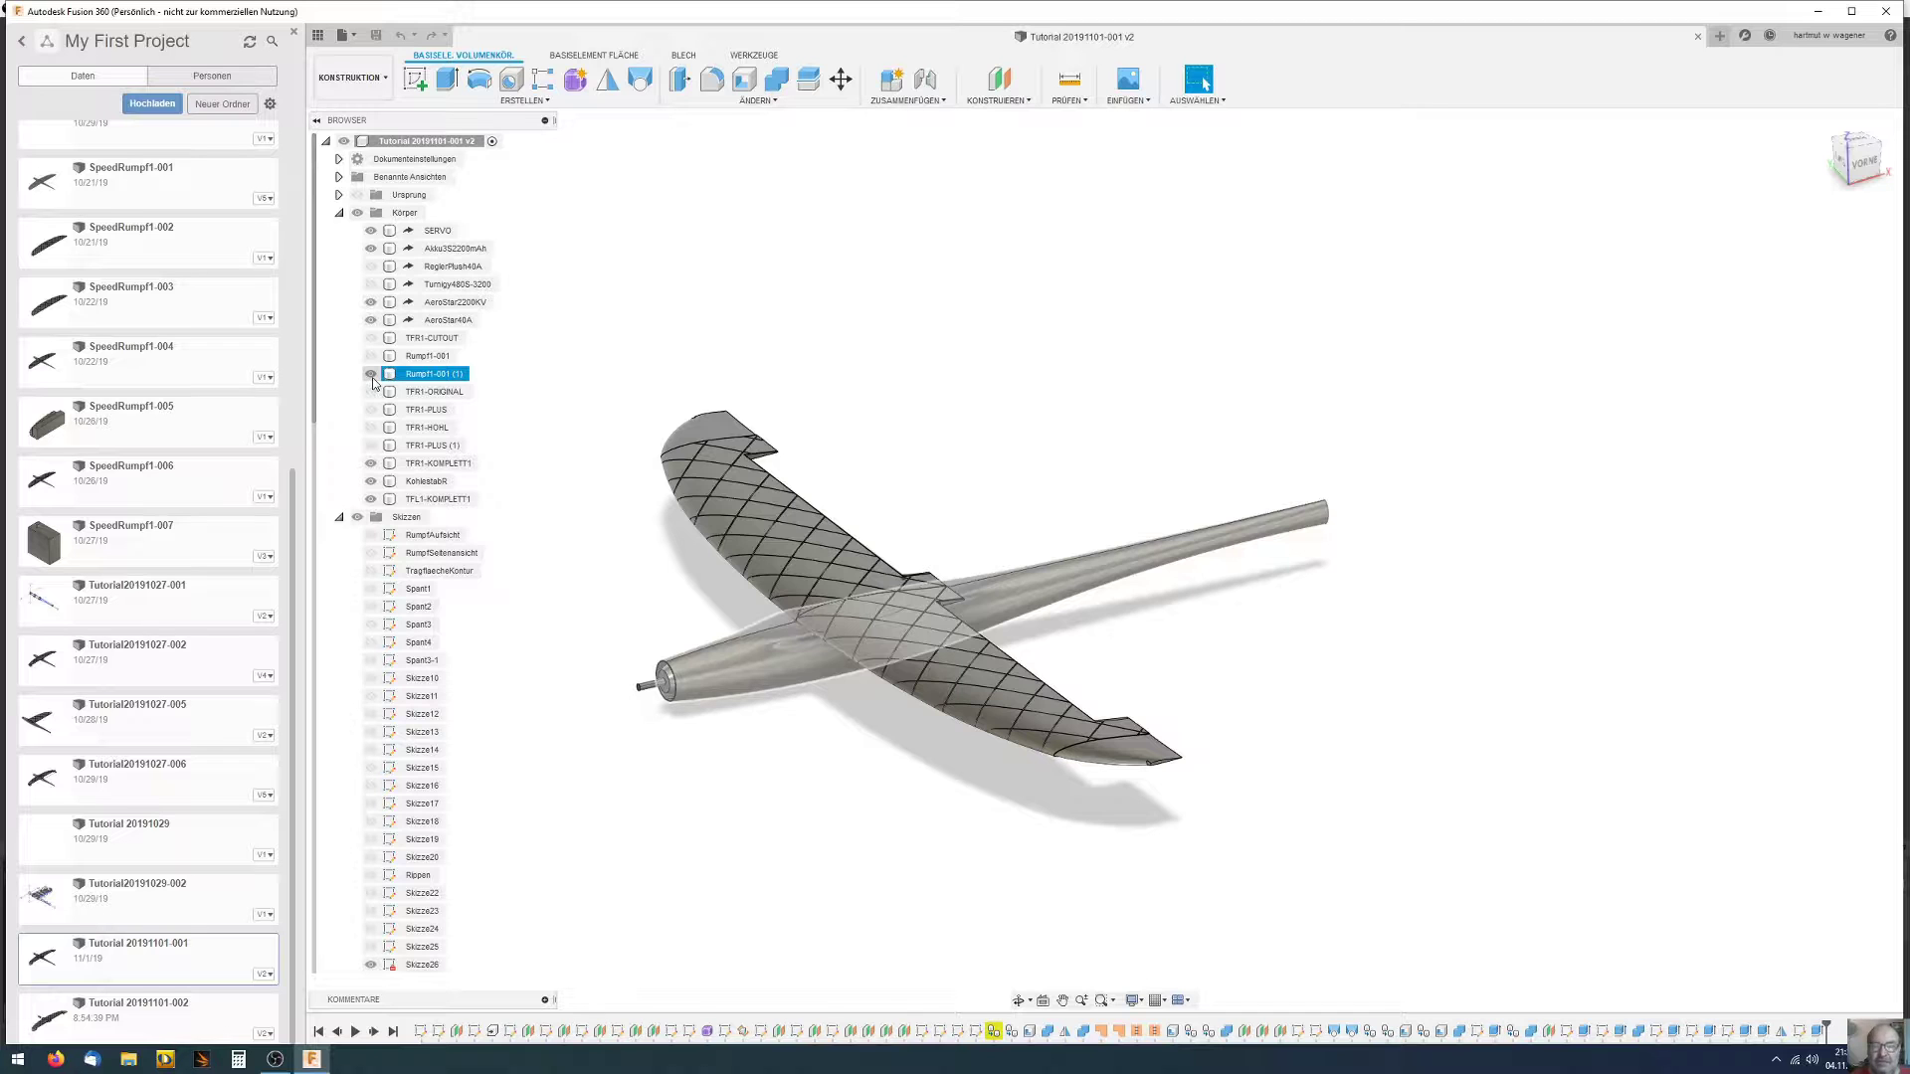
pyautogui.click(372, 376)
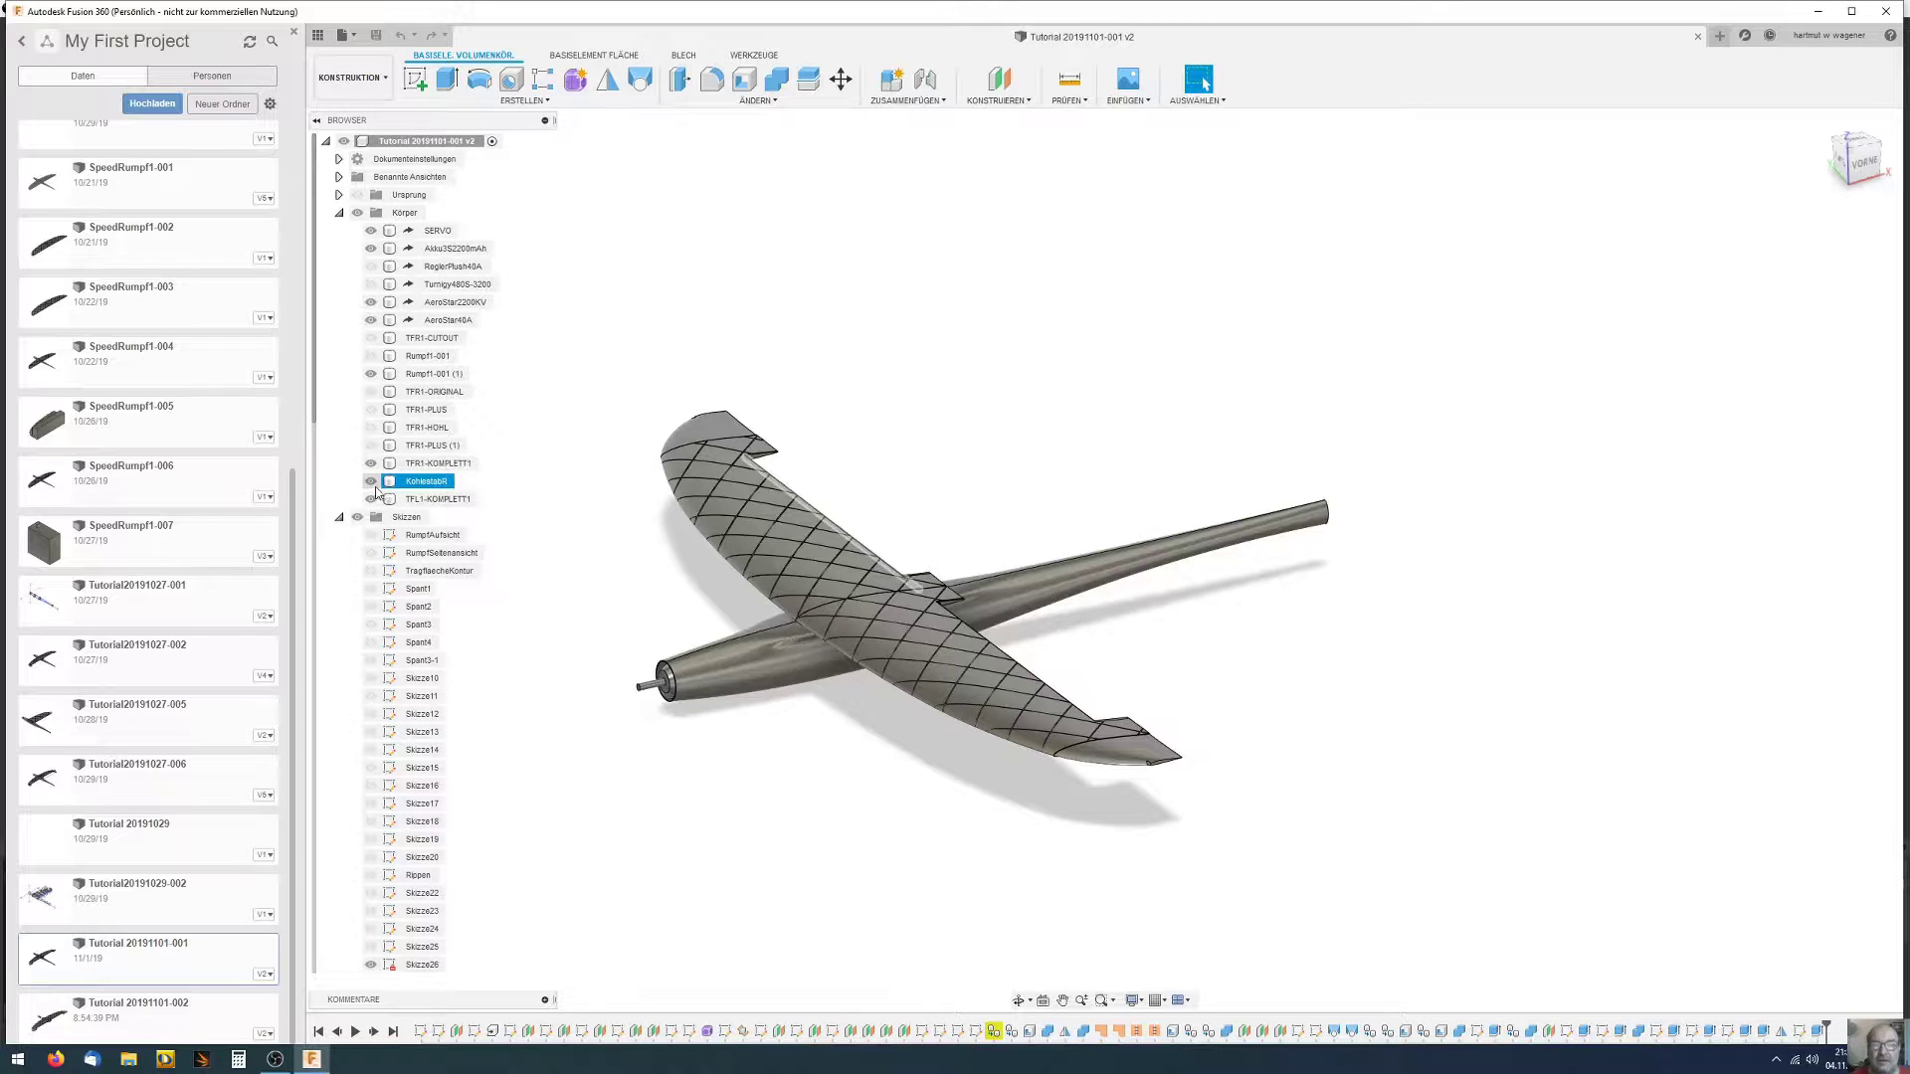
pyautogui.click(371, 464)
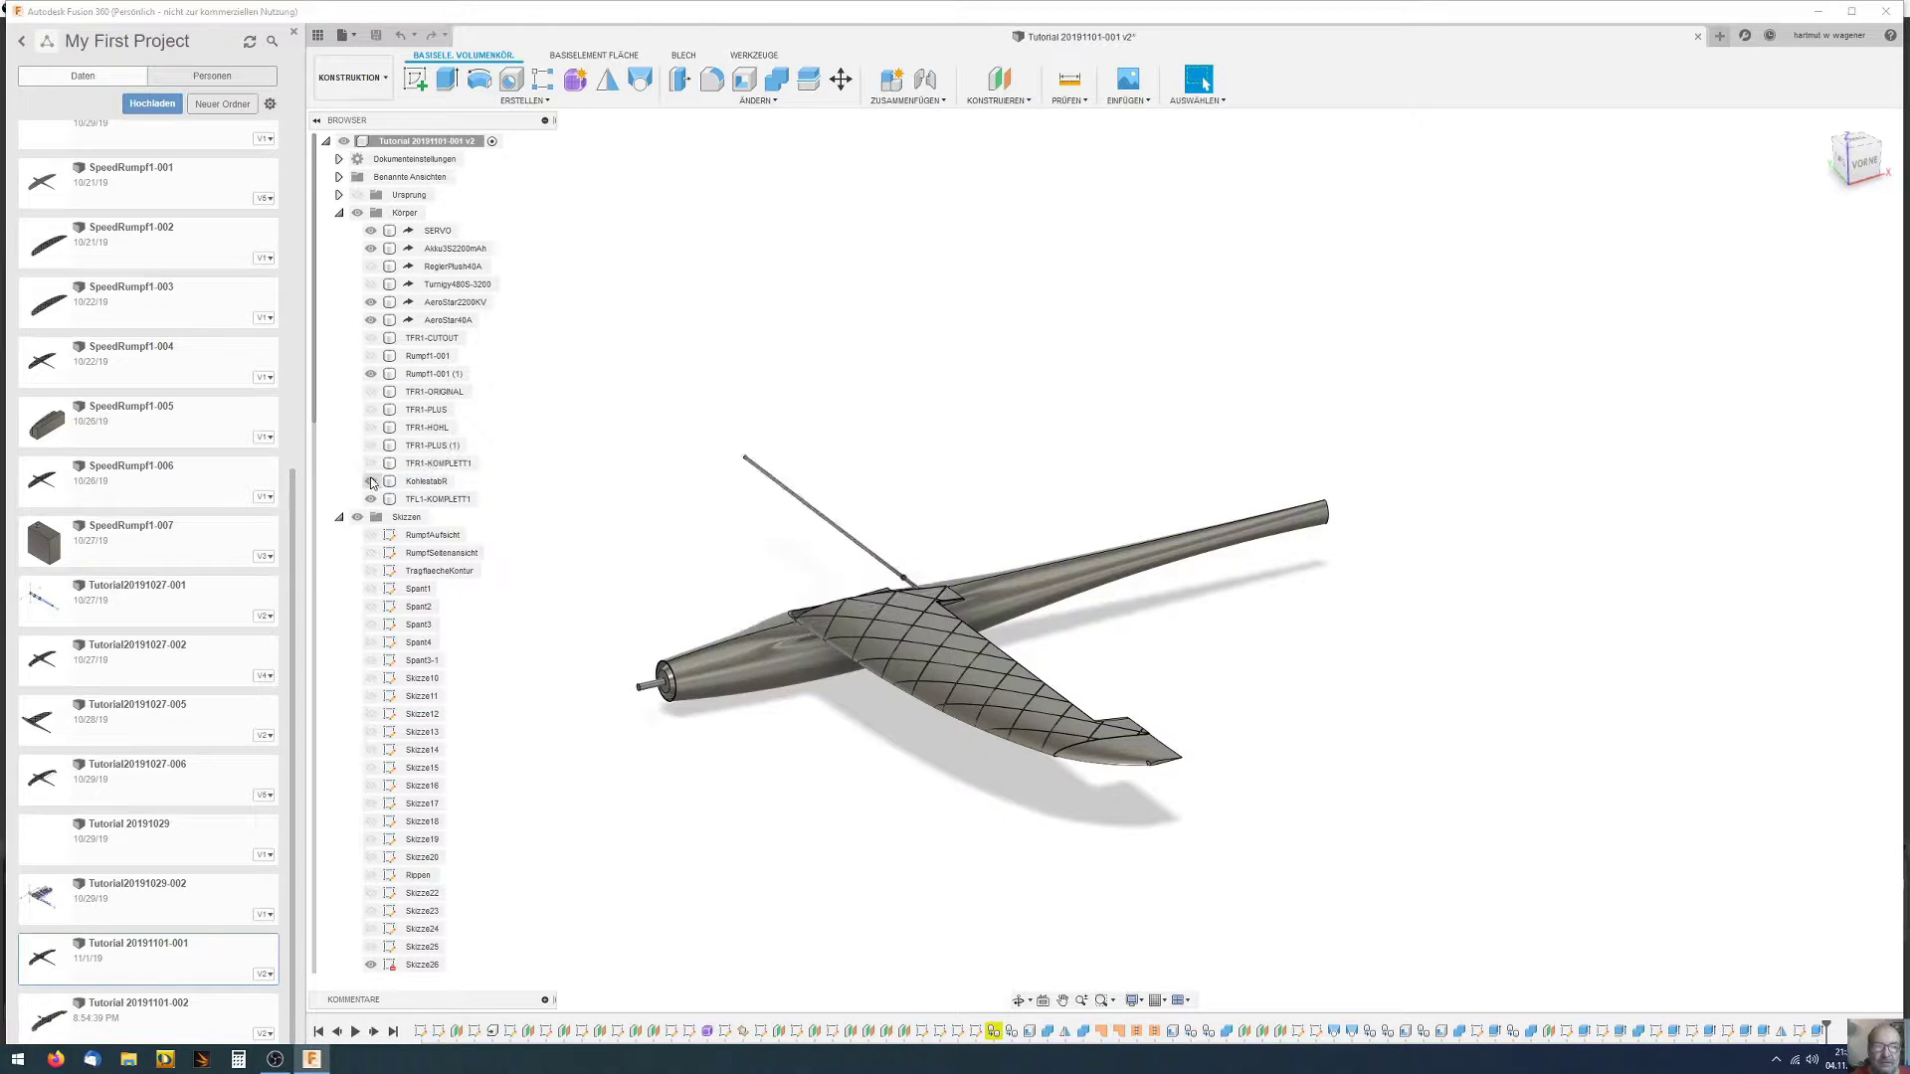
pyautogui.click(370, 499)
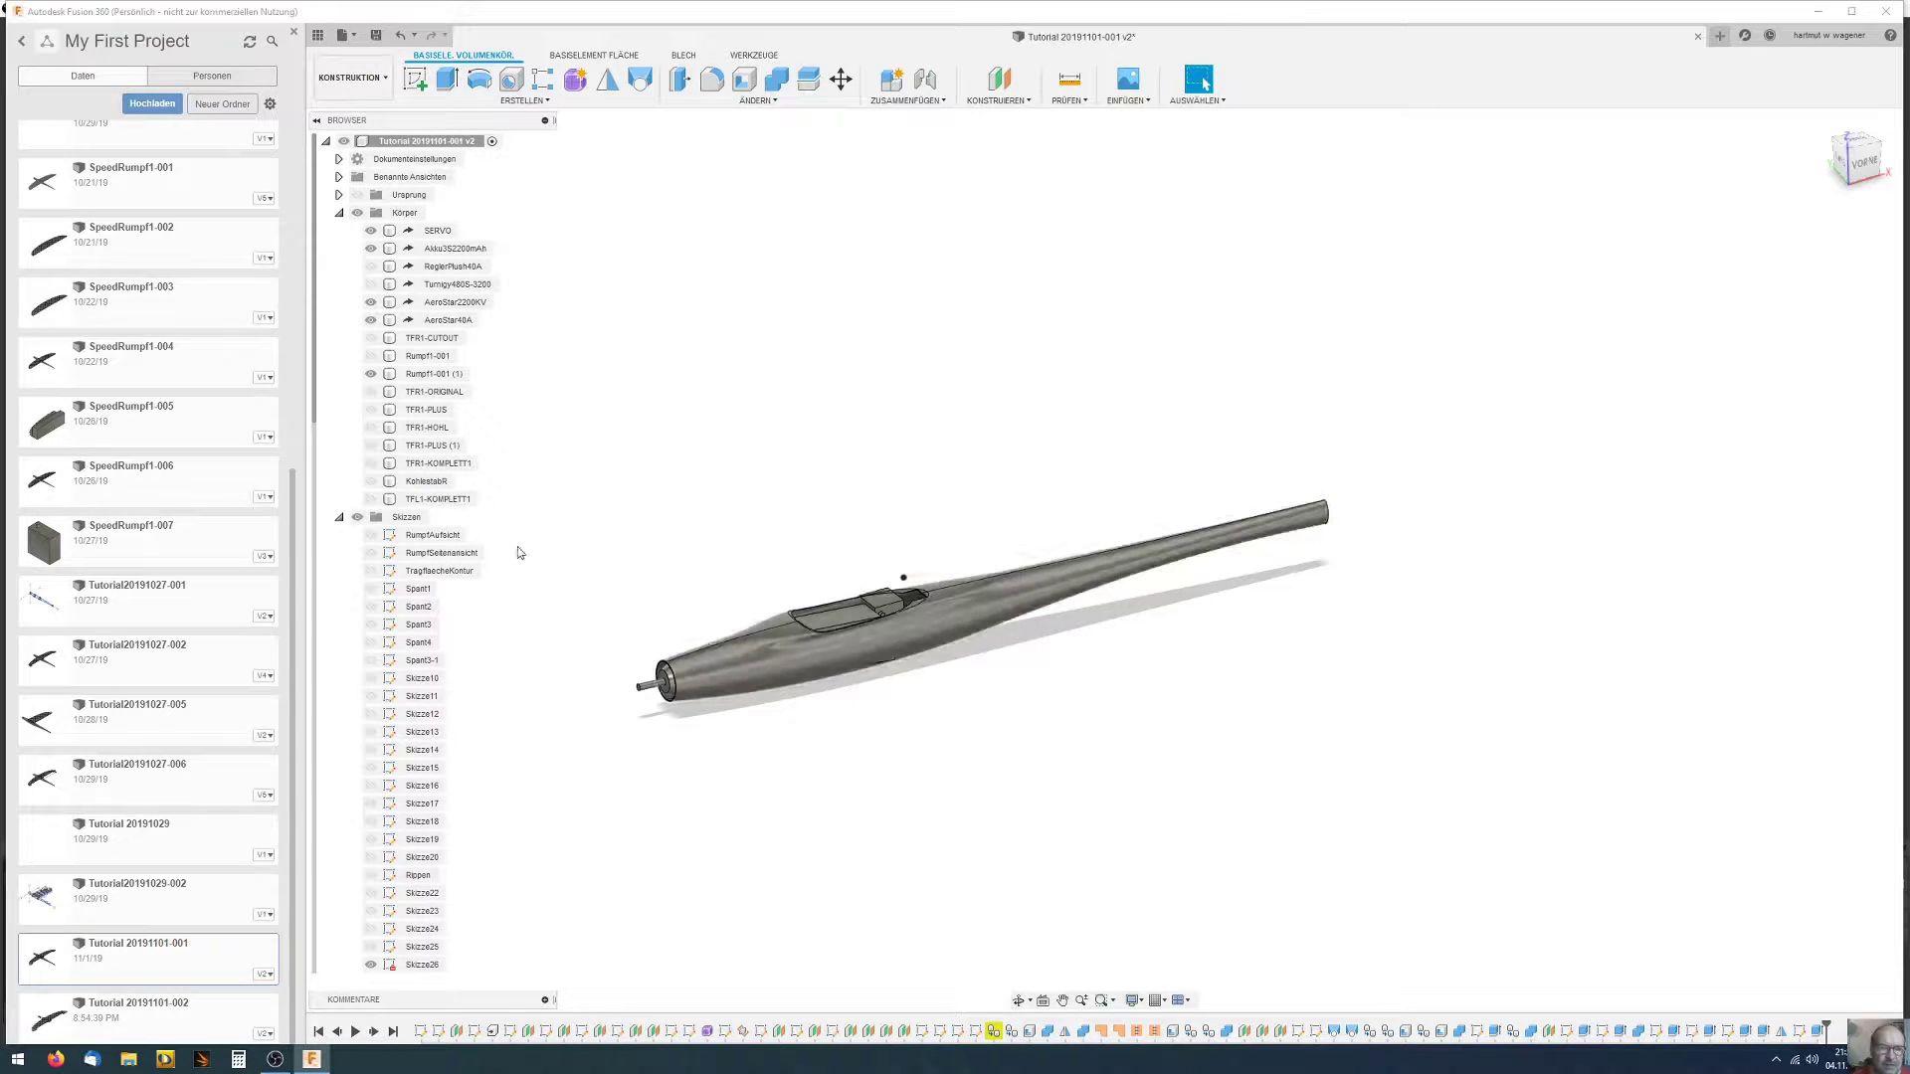
# Show the bulkhead sketches Spant1, Spant2, Spant3, Spant4 and Spant3-1
pyautogui.click(372, 589)
pyautogui.click(373, 607)
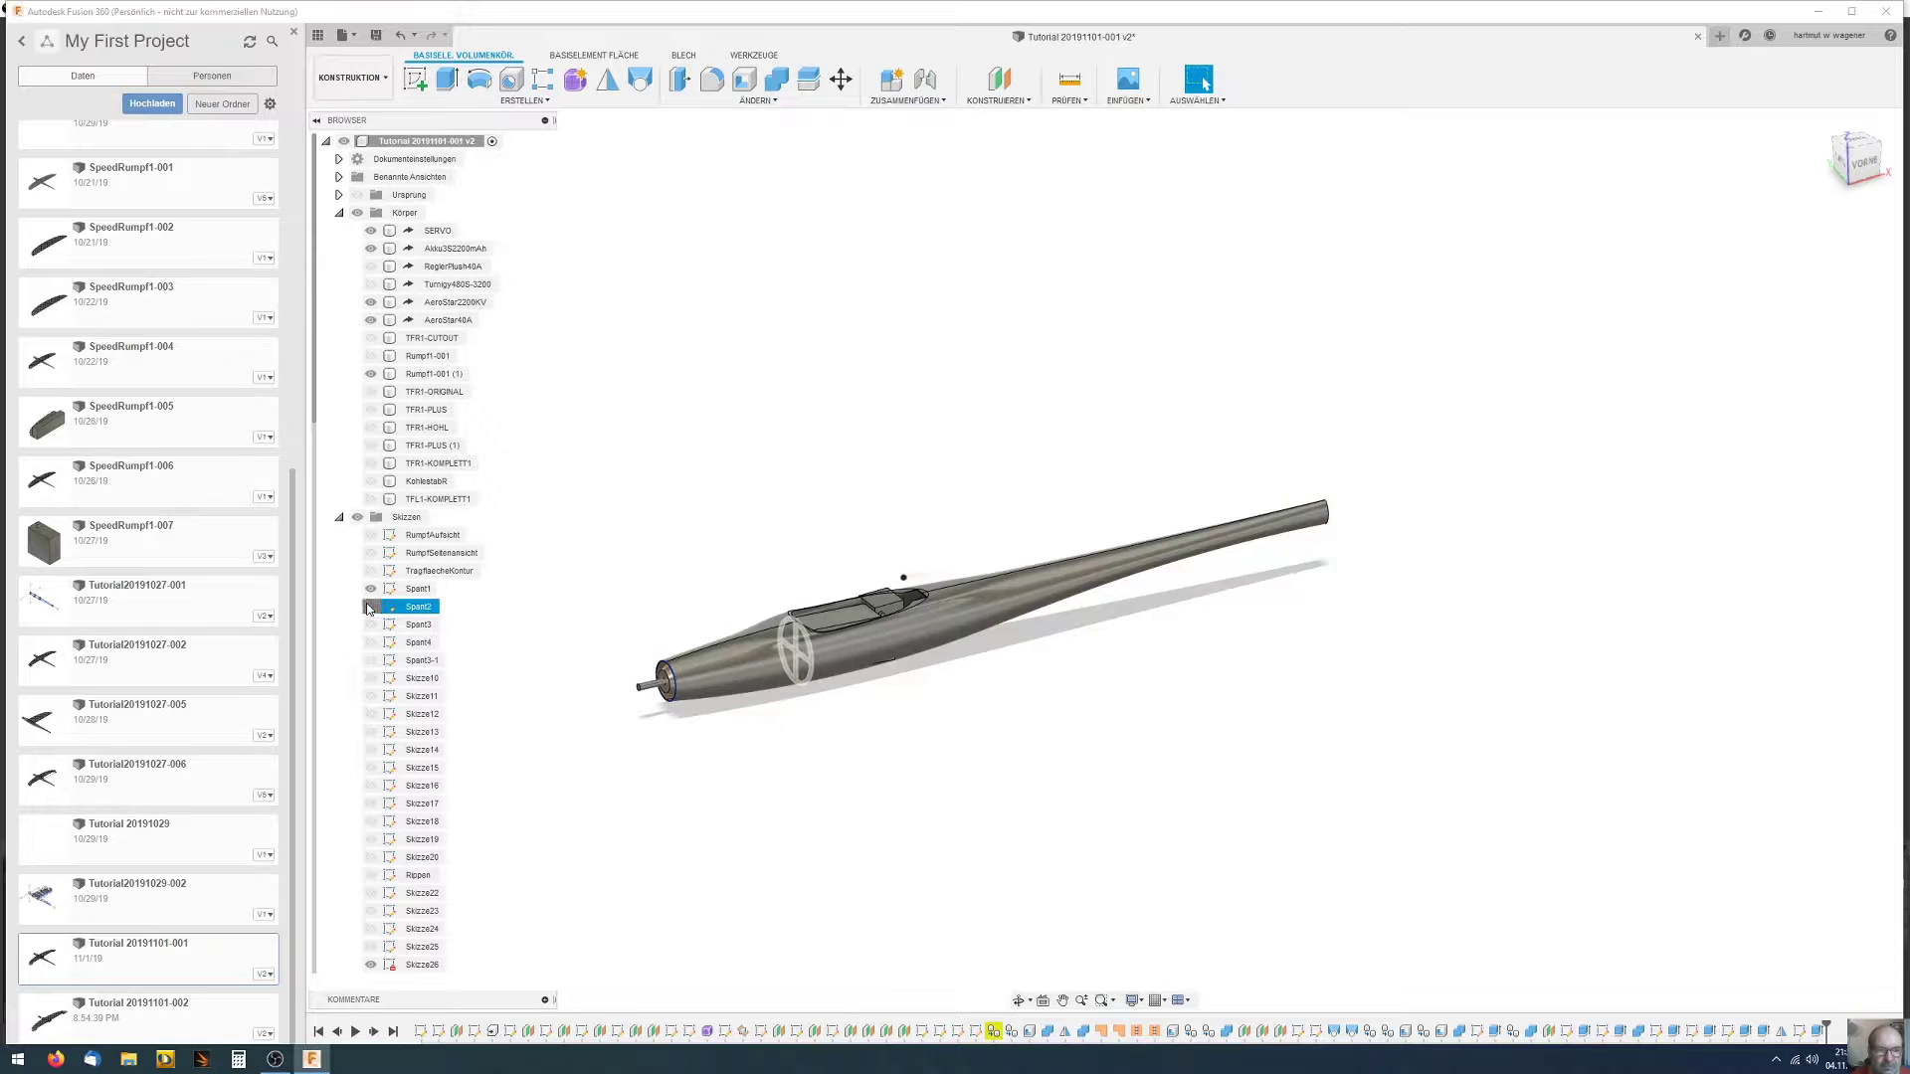
pyautogui.click(370, 625)
pyautogui.click(371, 643)
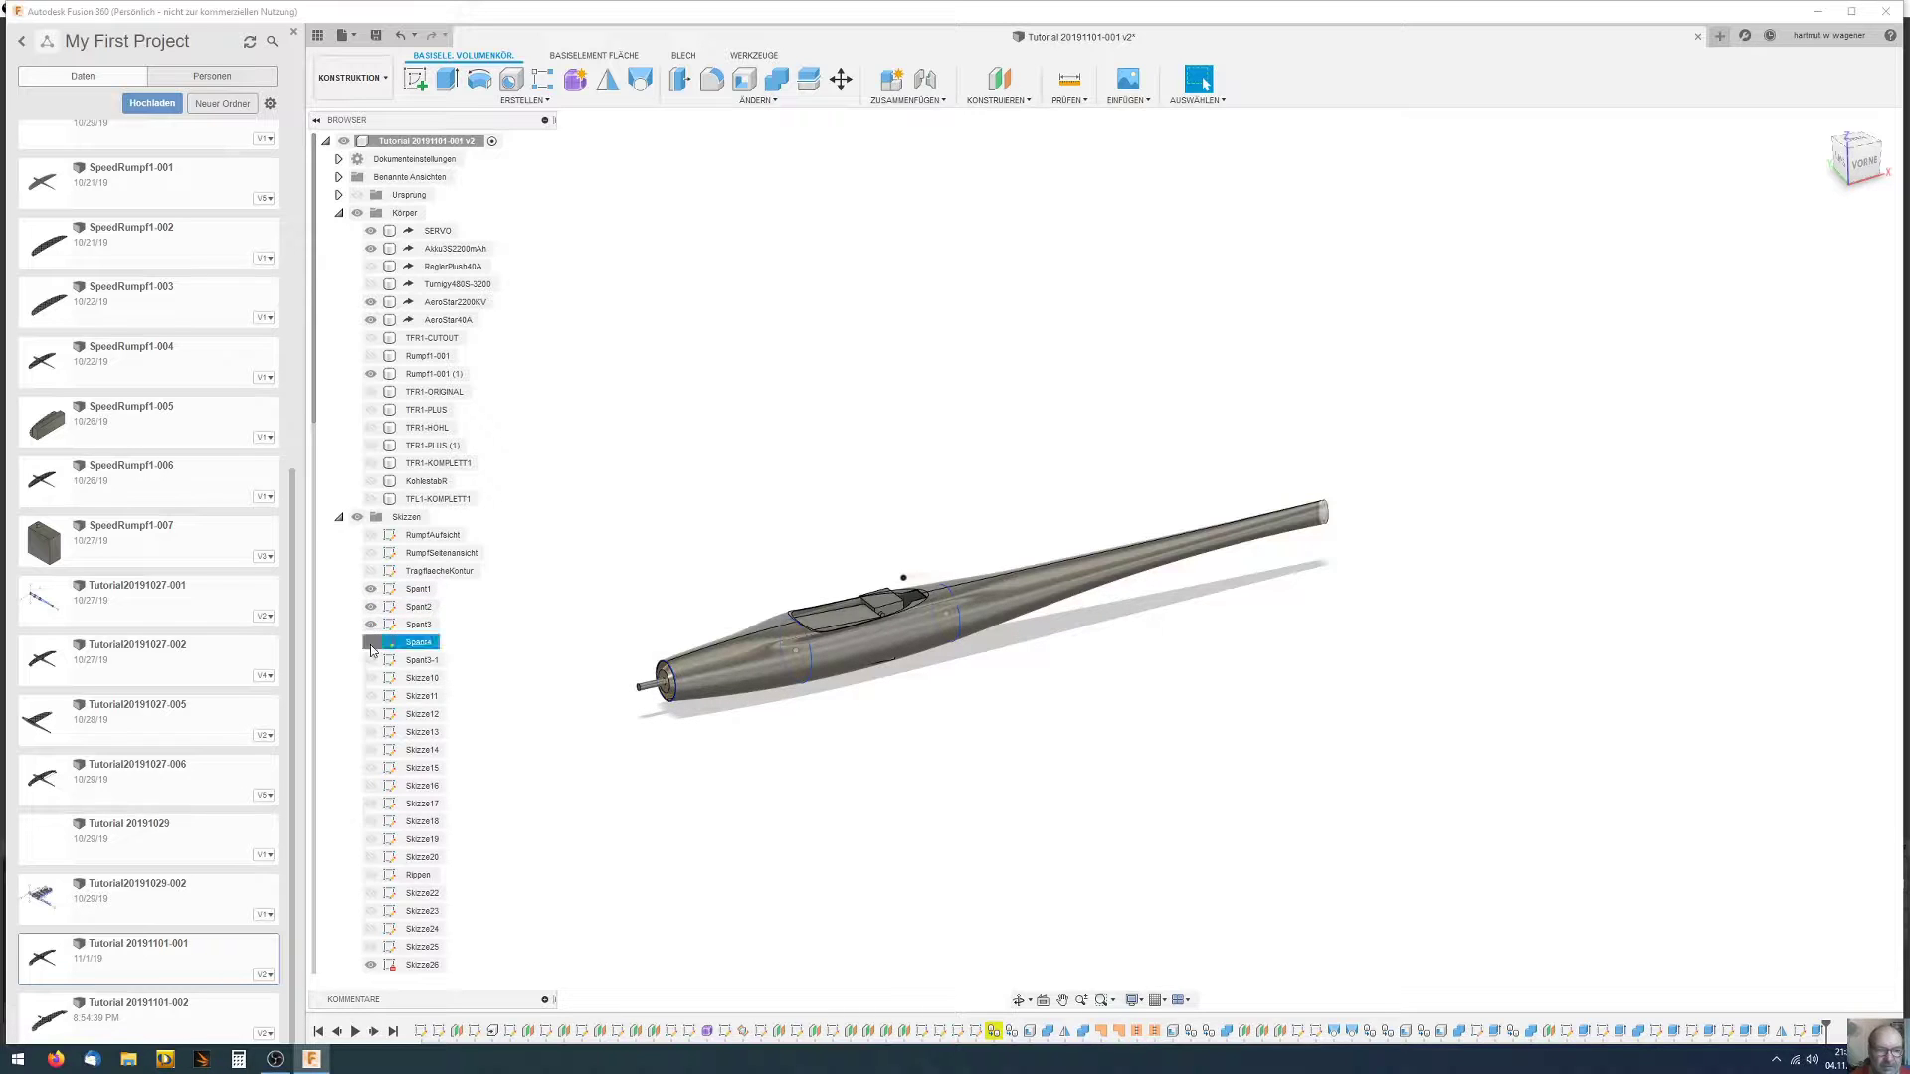
pyautogui.click(370, 661)
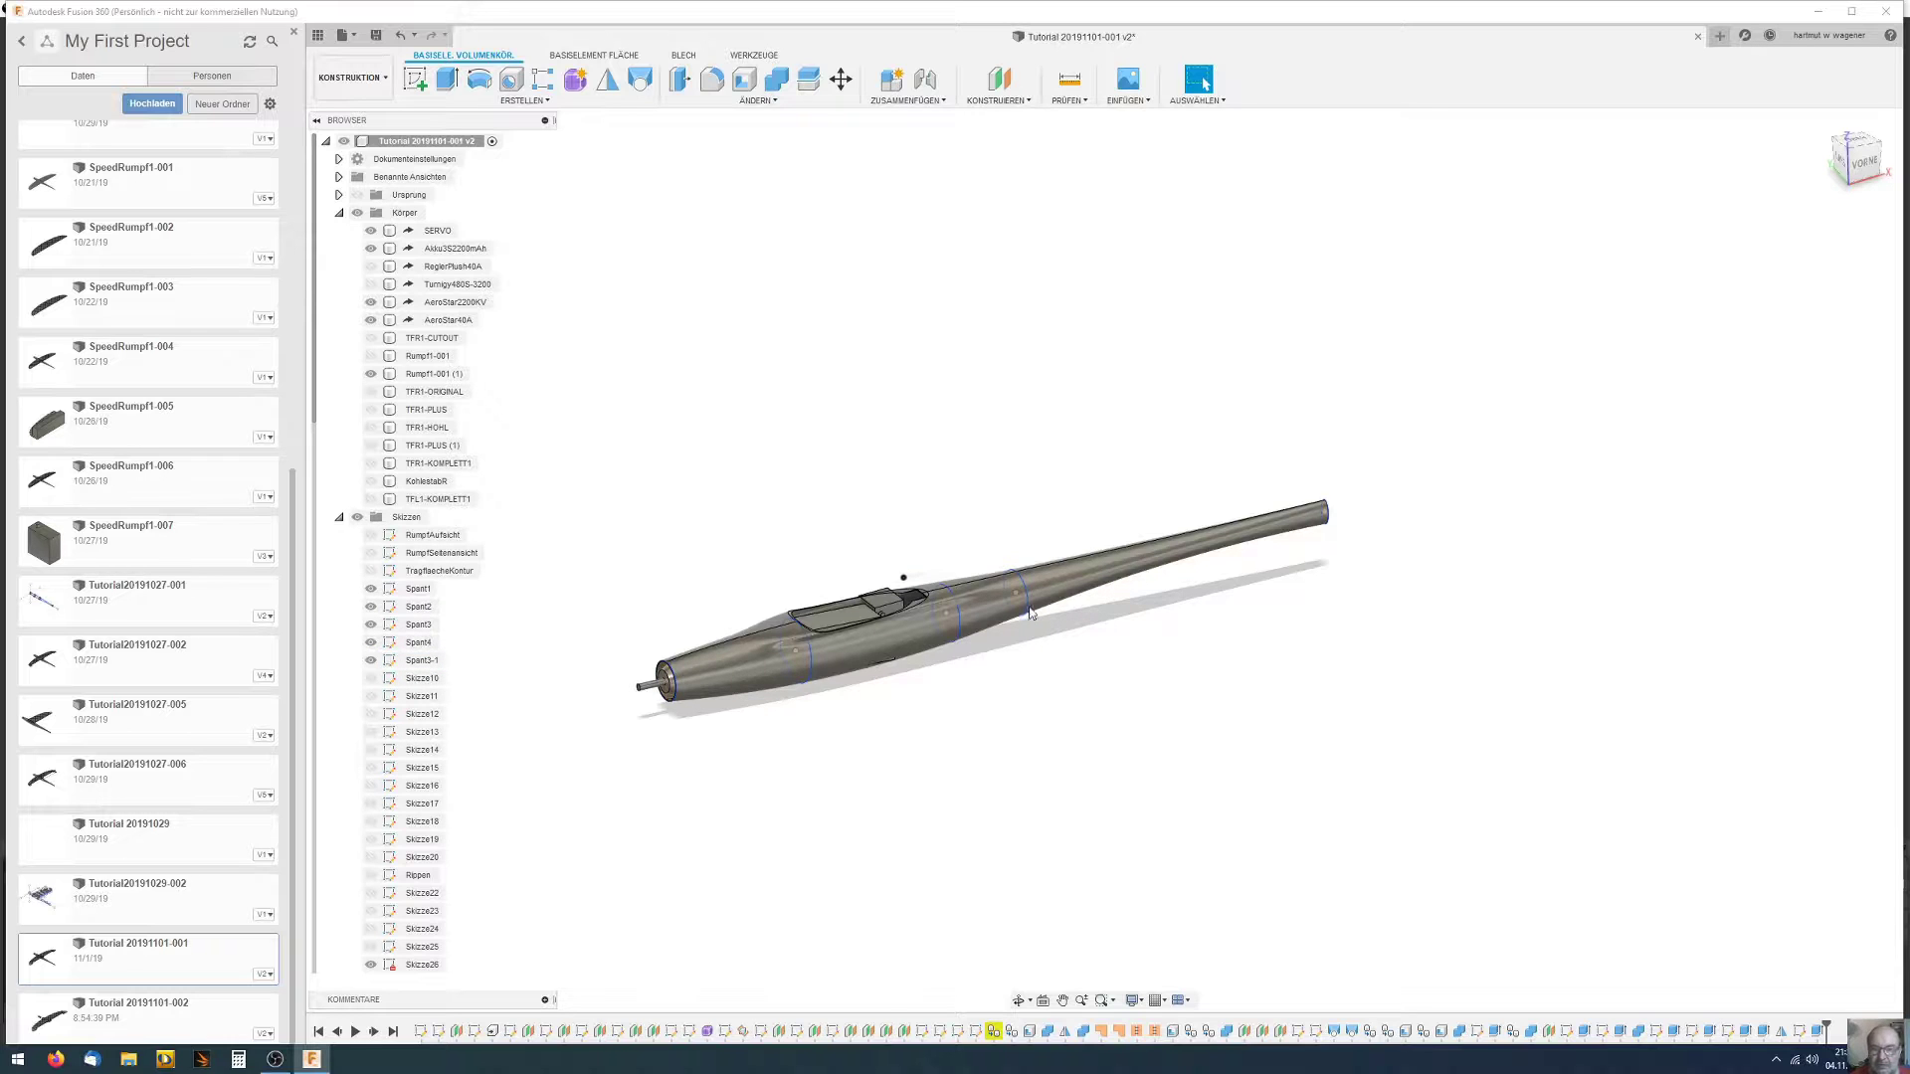
# Preview the Skizze15 and Skizze14 sketches, then select Skizze10
pyautogui.click(1199, 537)
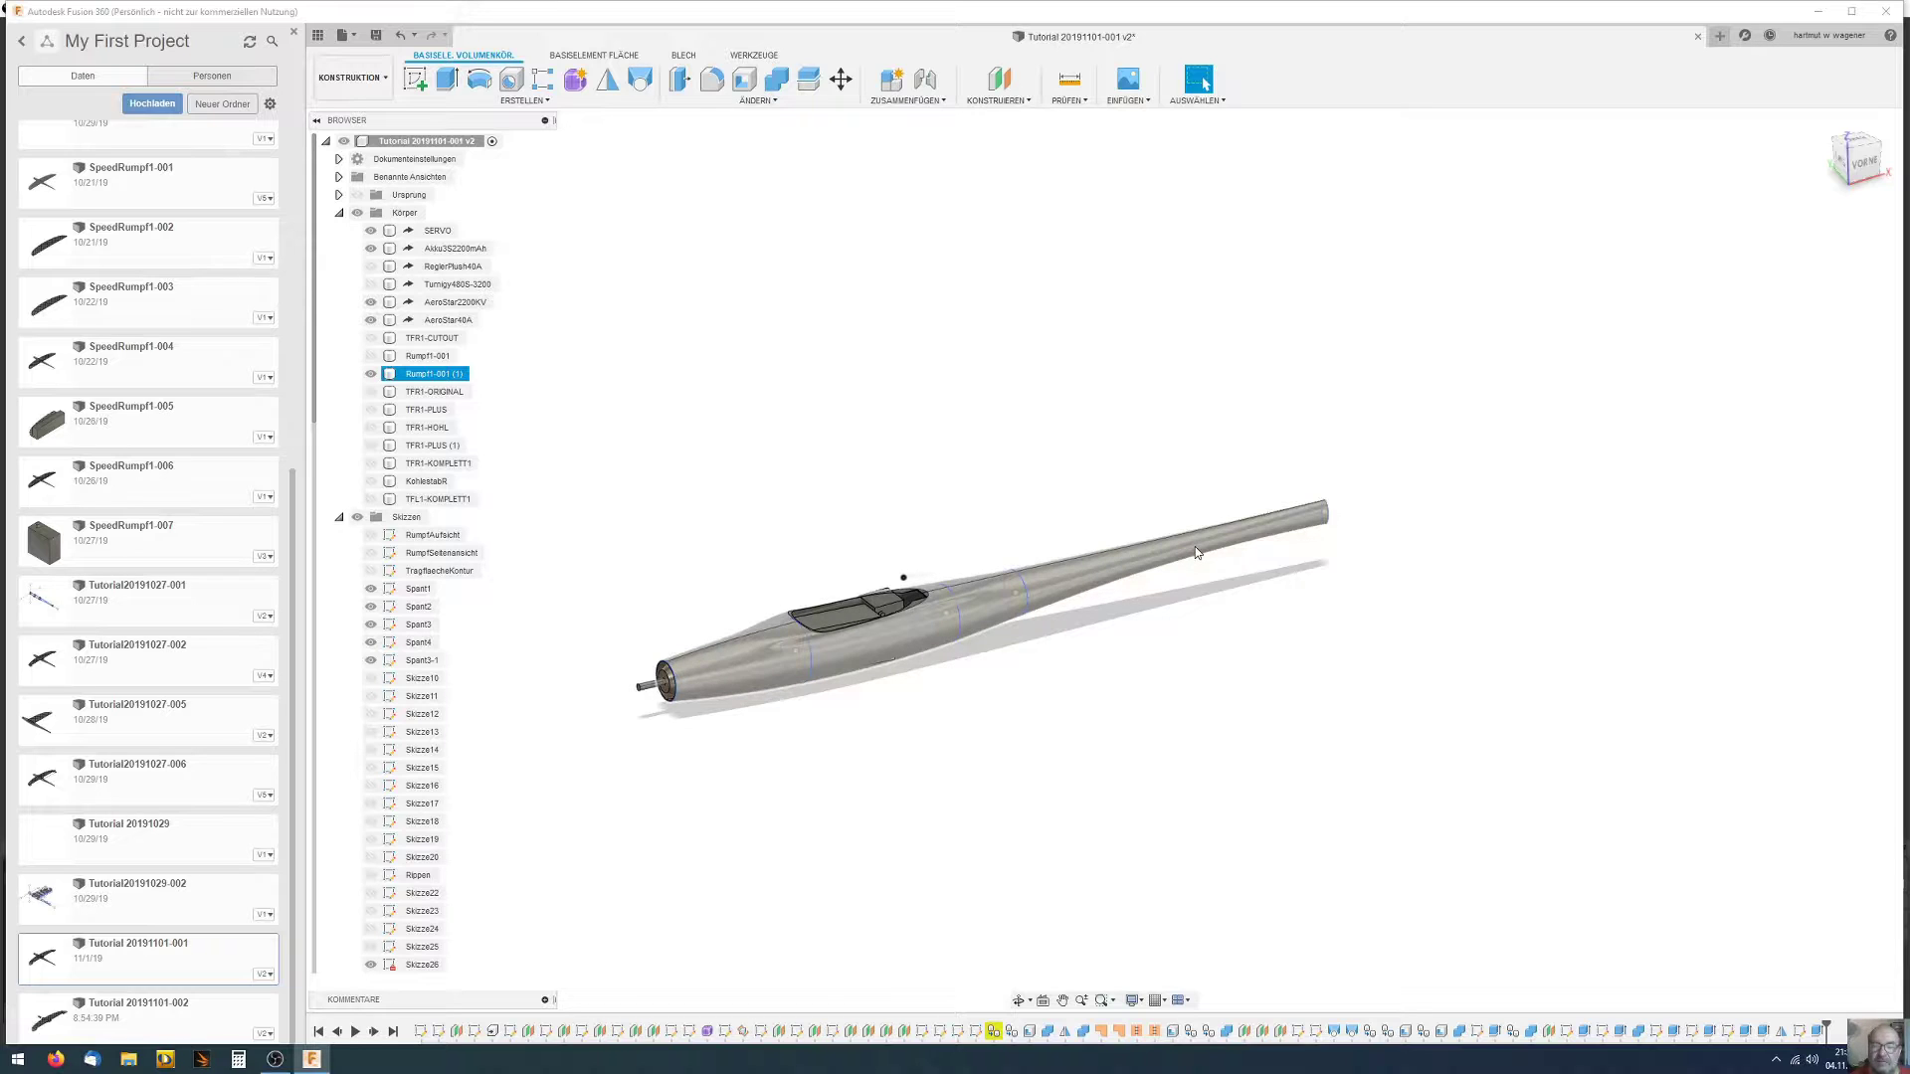
pyautogui.click(888, 324)
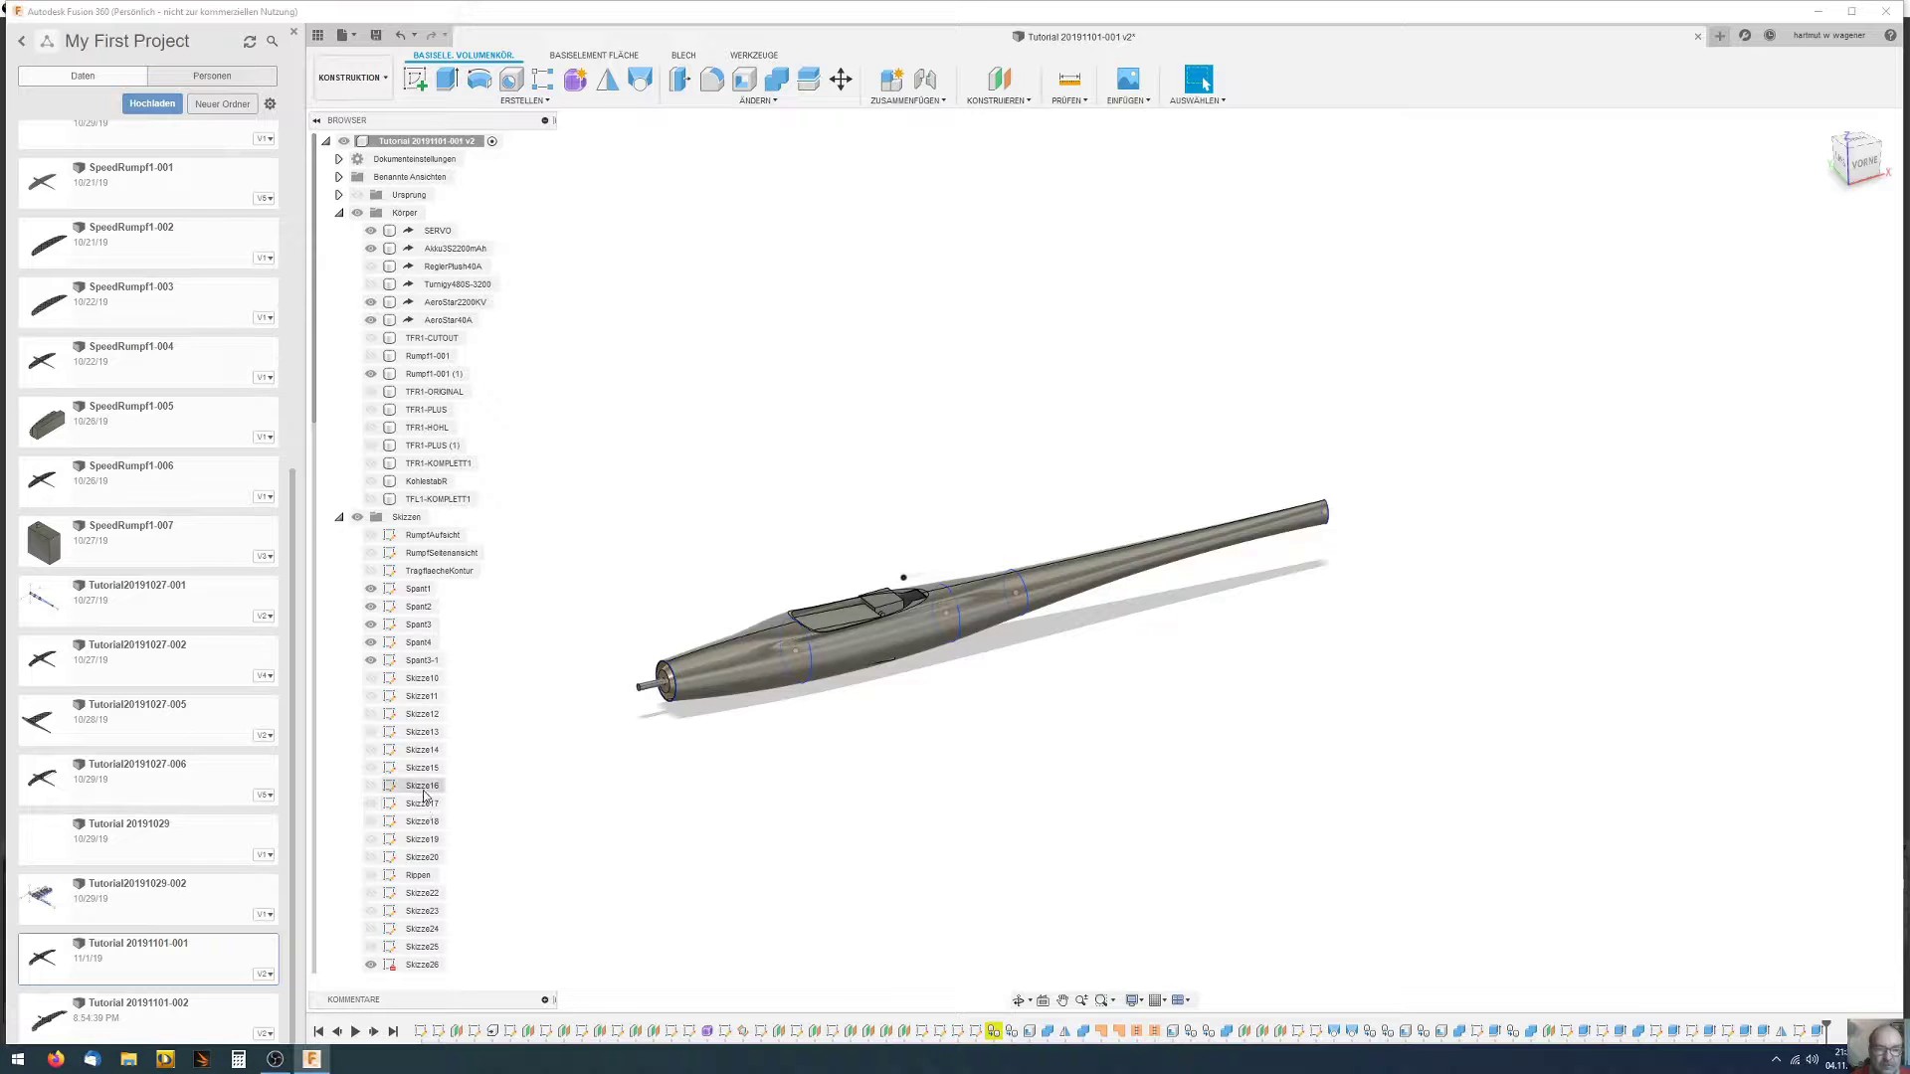
pyautogui.click(378, 770)
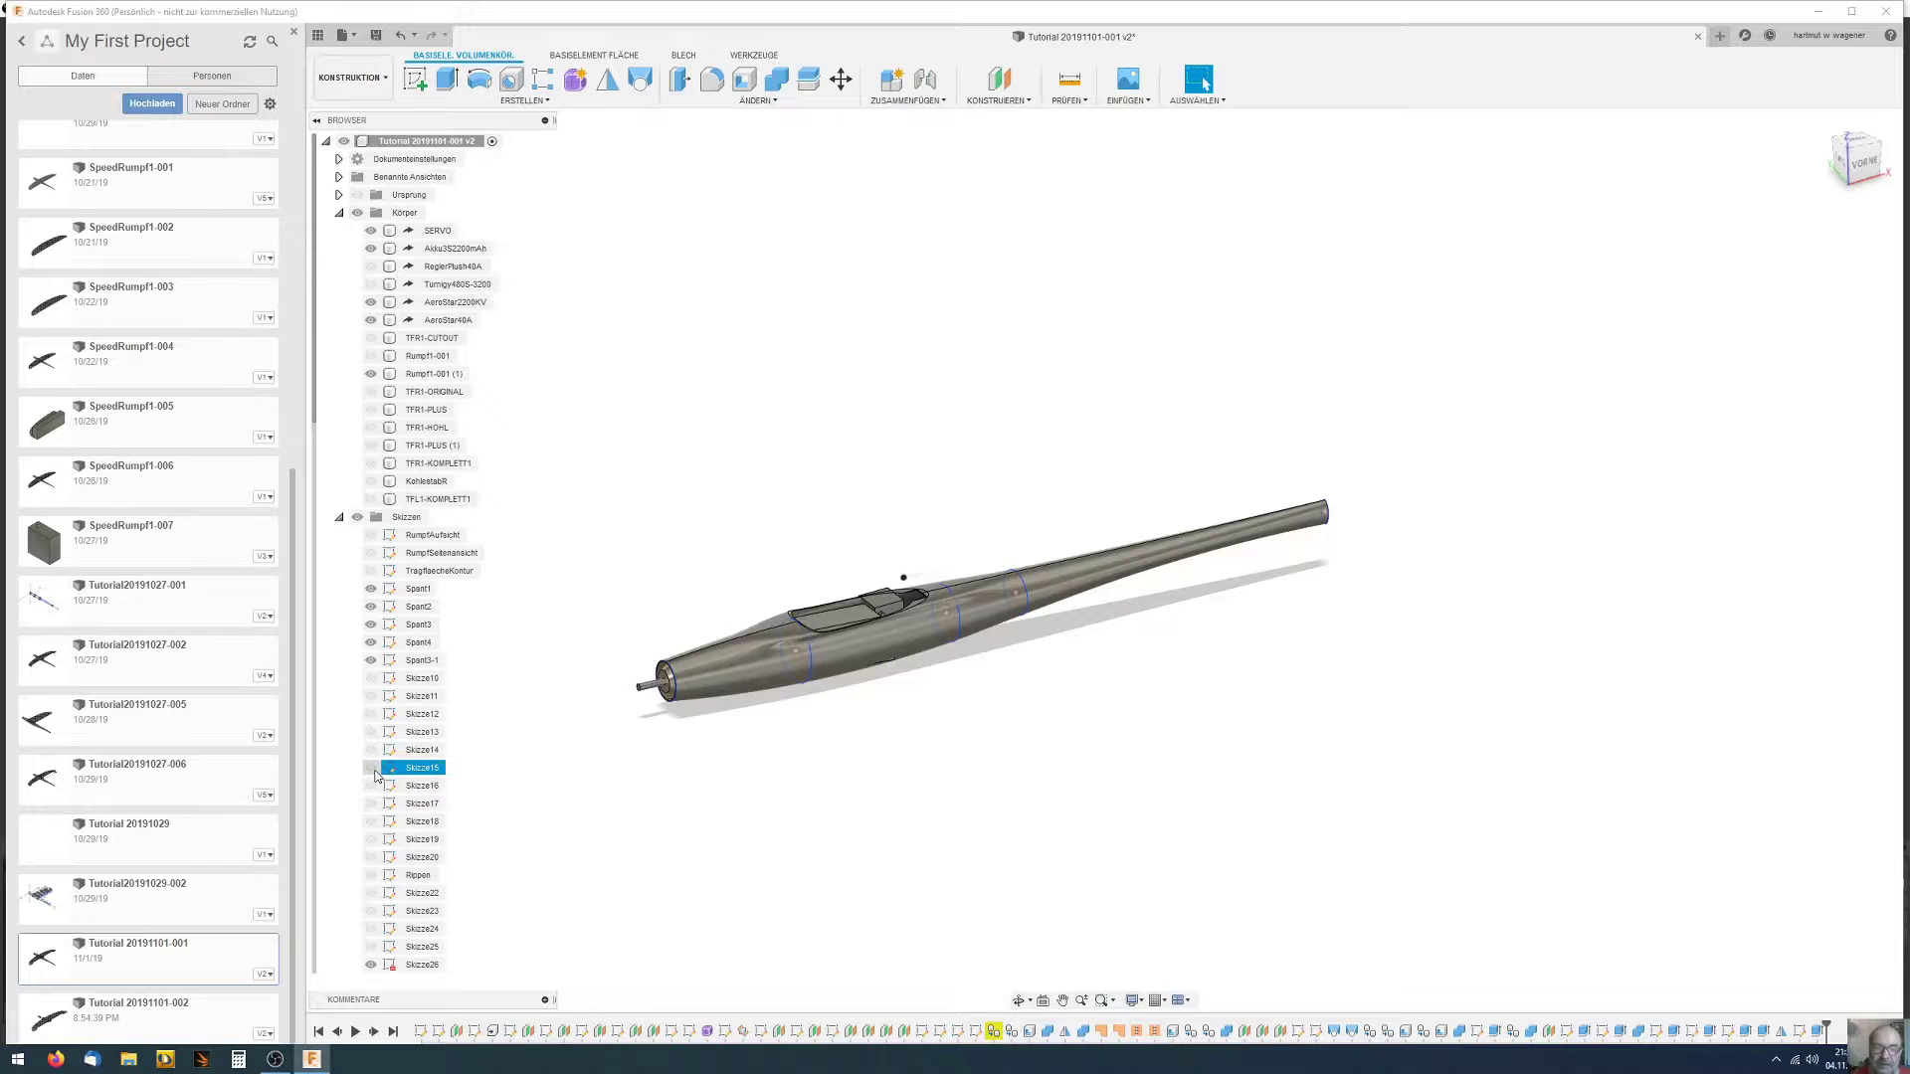
pyautogui.click(370, 770)
pyautogui.click(375, 751)
pyautogui.click(372, 750)
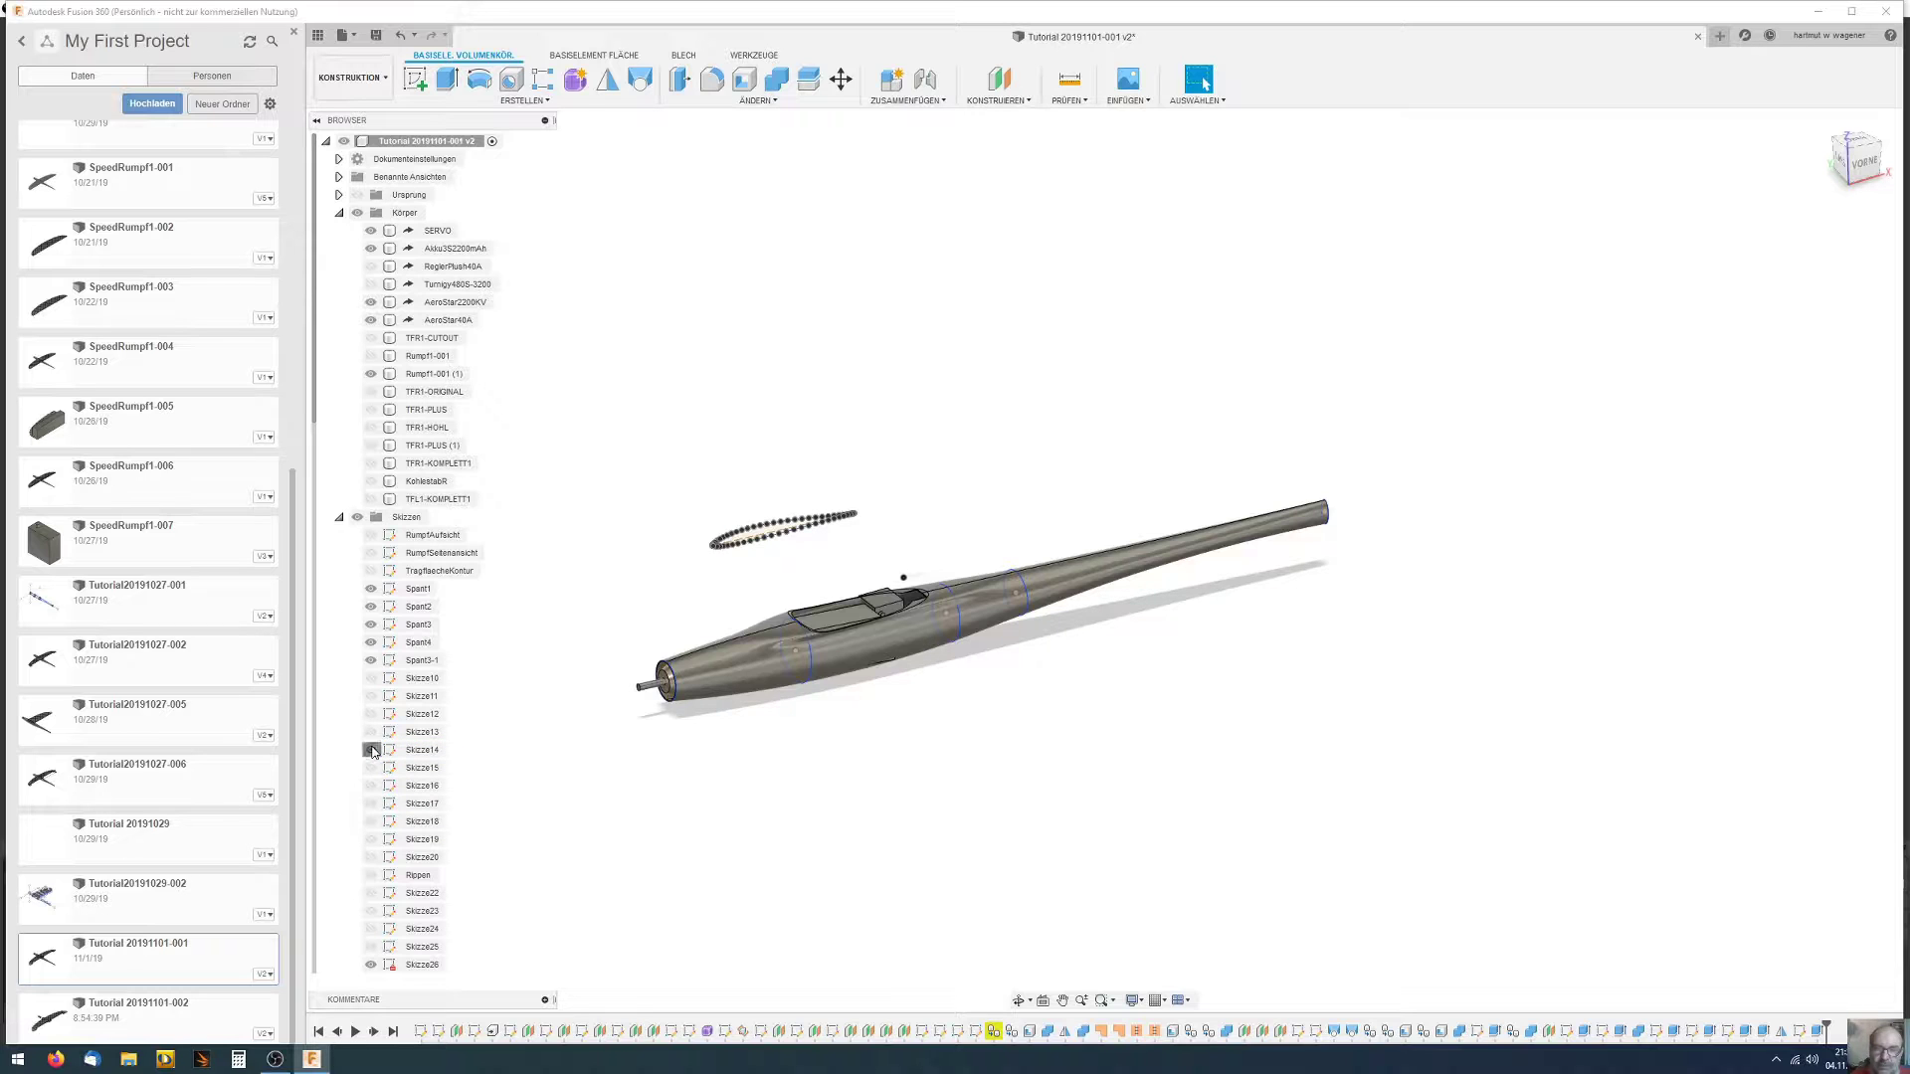
pyautogui.click(372, 750)
pyautogui.click(370, 680)
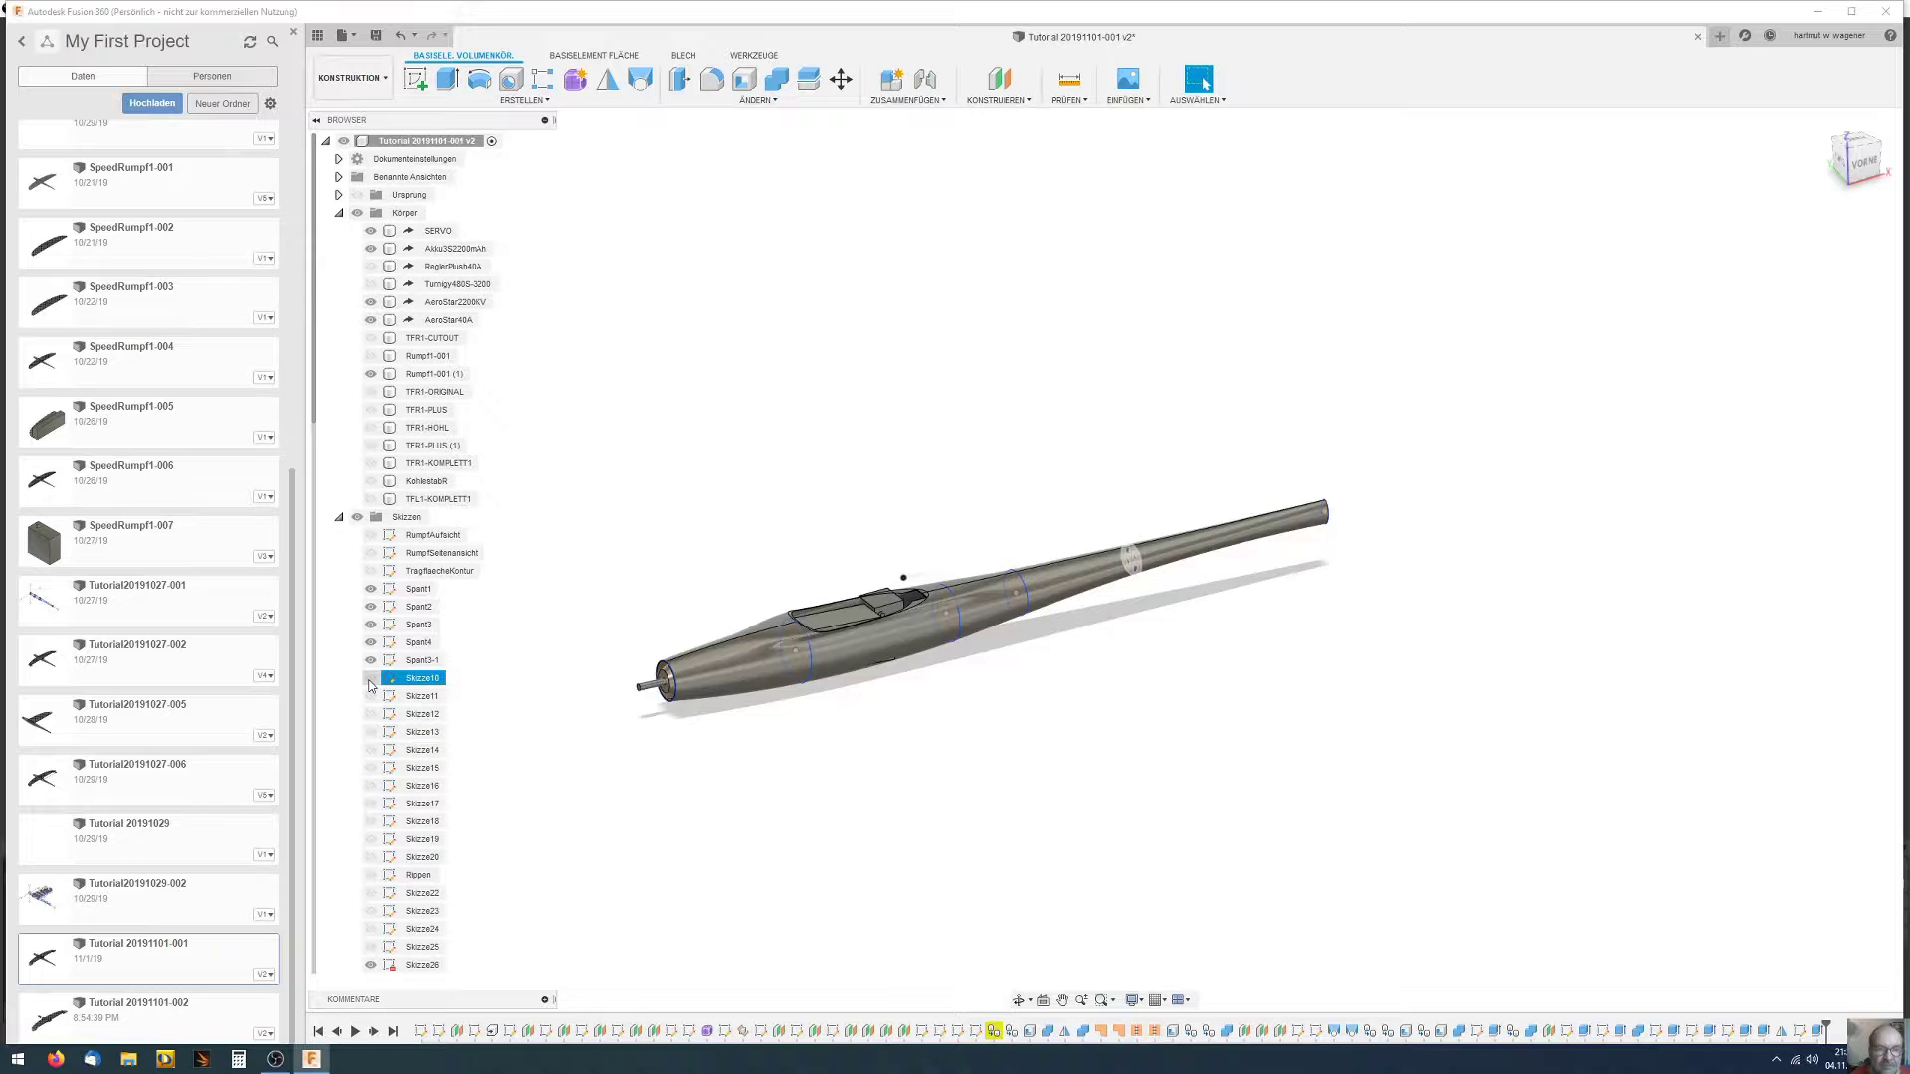
pyautogui.scroll(-1, 370, 684)
pyautogui.scroll(-2, 398, 746)
pyautogui.scroll(-4, 418, 796)
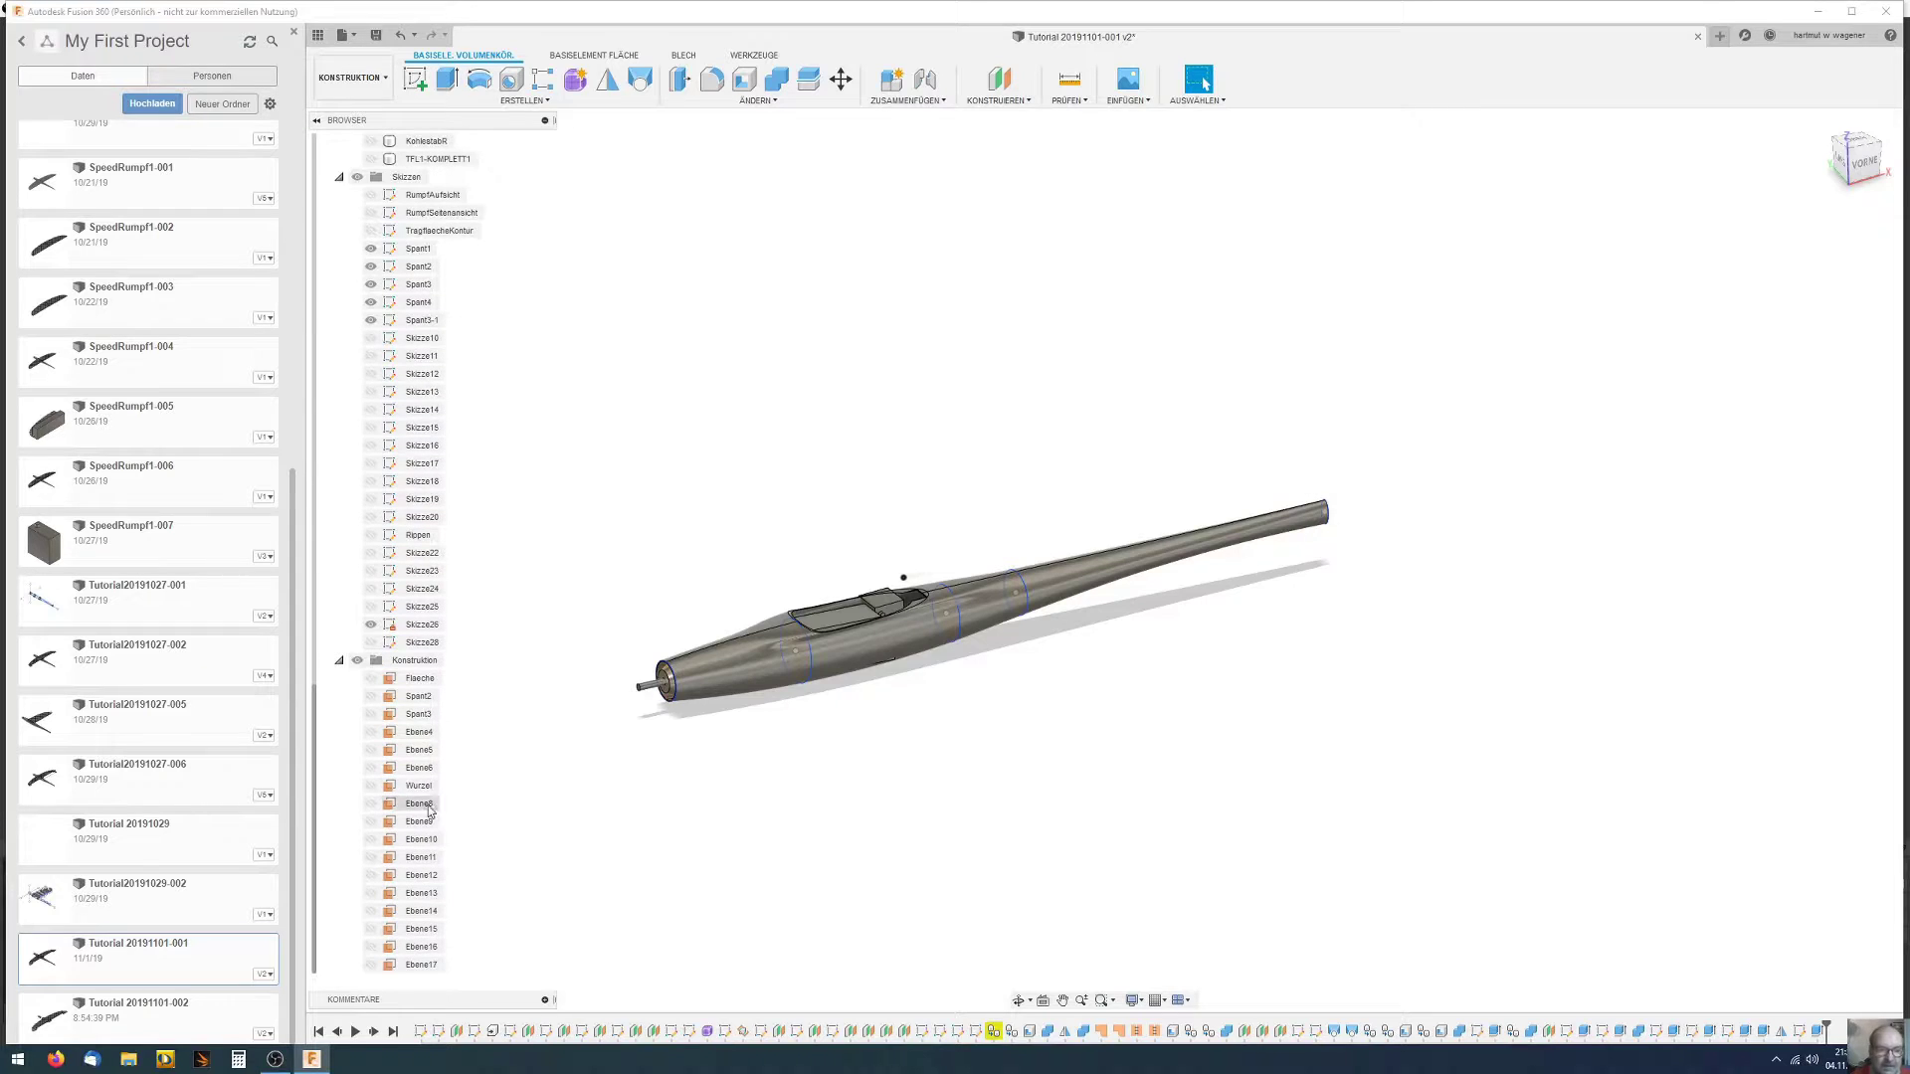
pyautogui.click(372, 770)
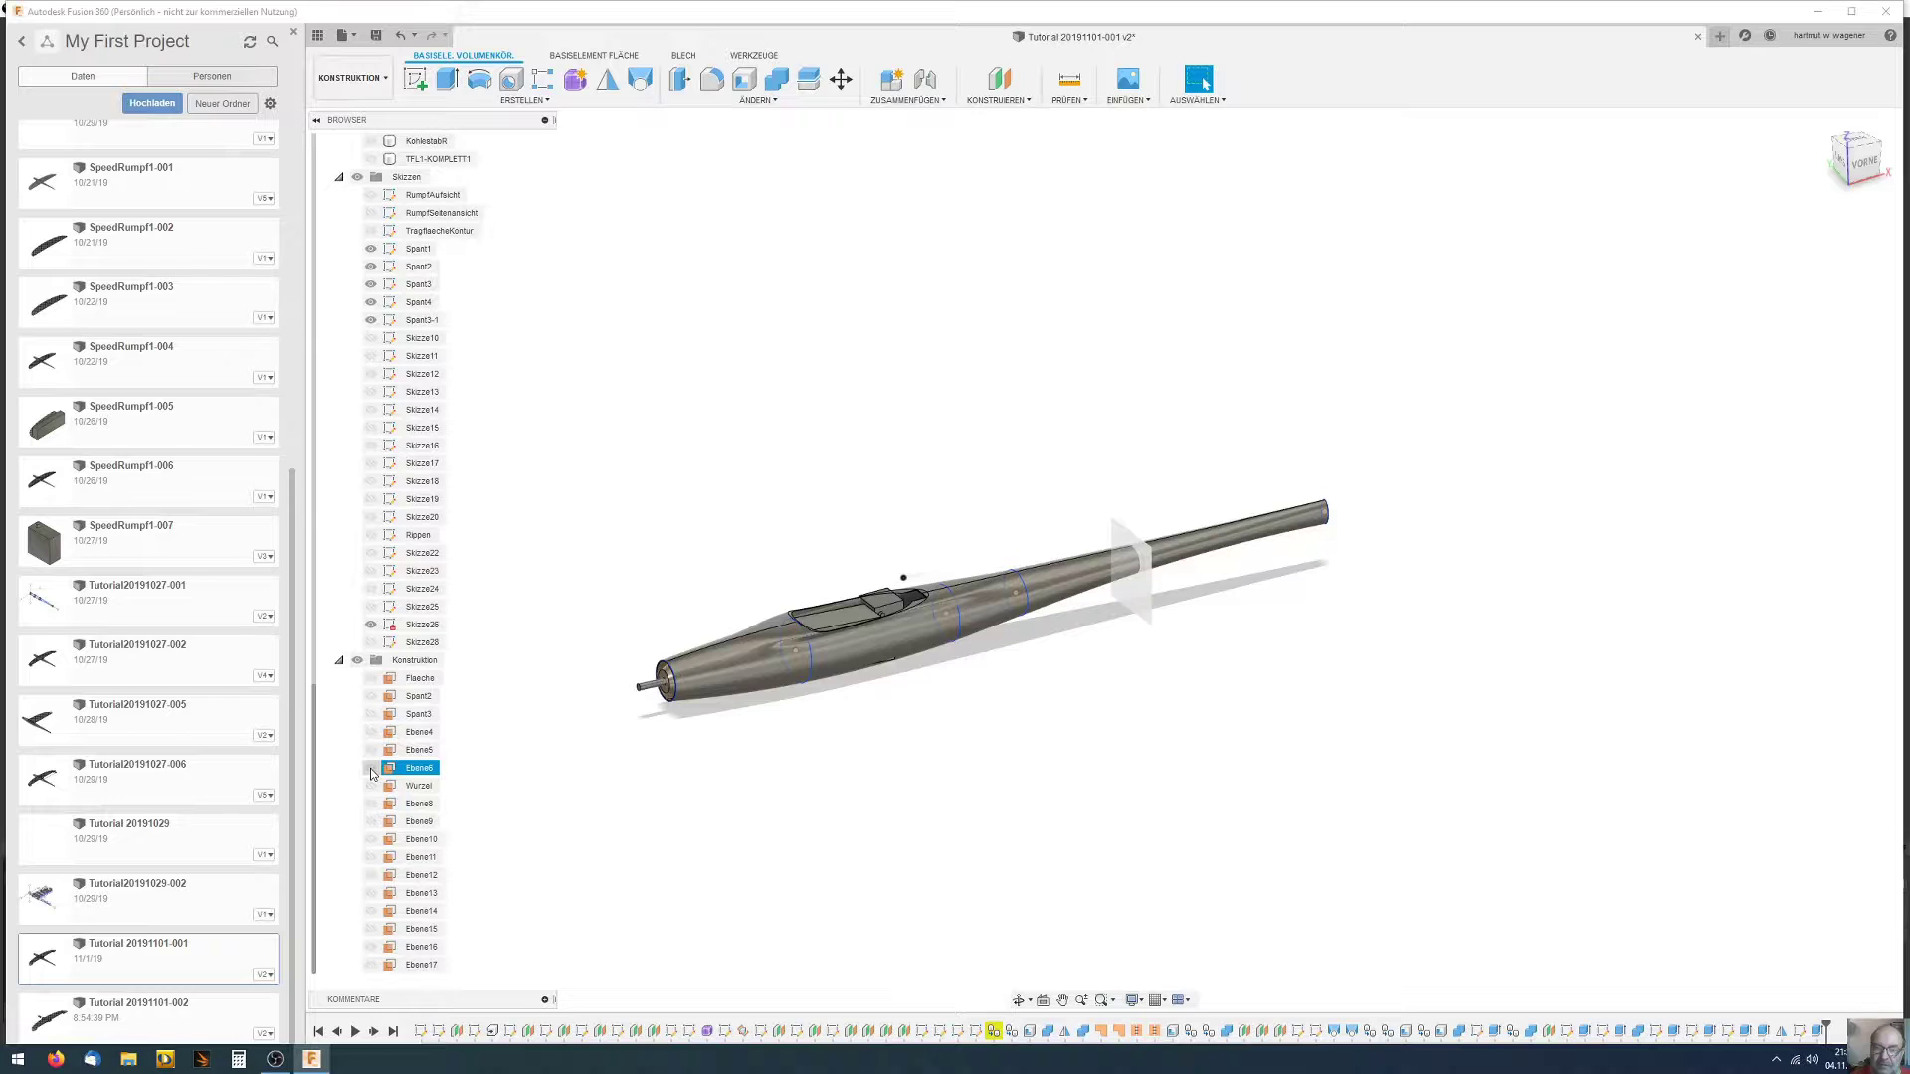
pyautogui.click(371, 769)
pyautogui.click(371, 769)
pyautogui.keyDown('shift'); pyautogui.moveTo(567, 797); pyautogui.dragTo(789, 819, button='middle'); pyautogui.keyUp('shift')
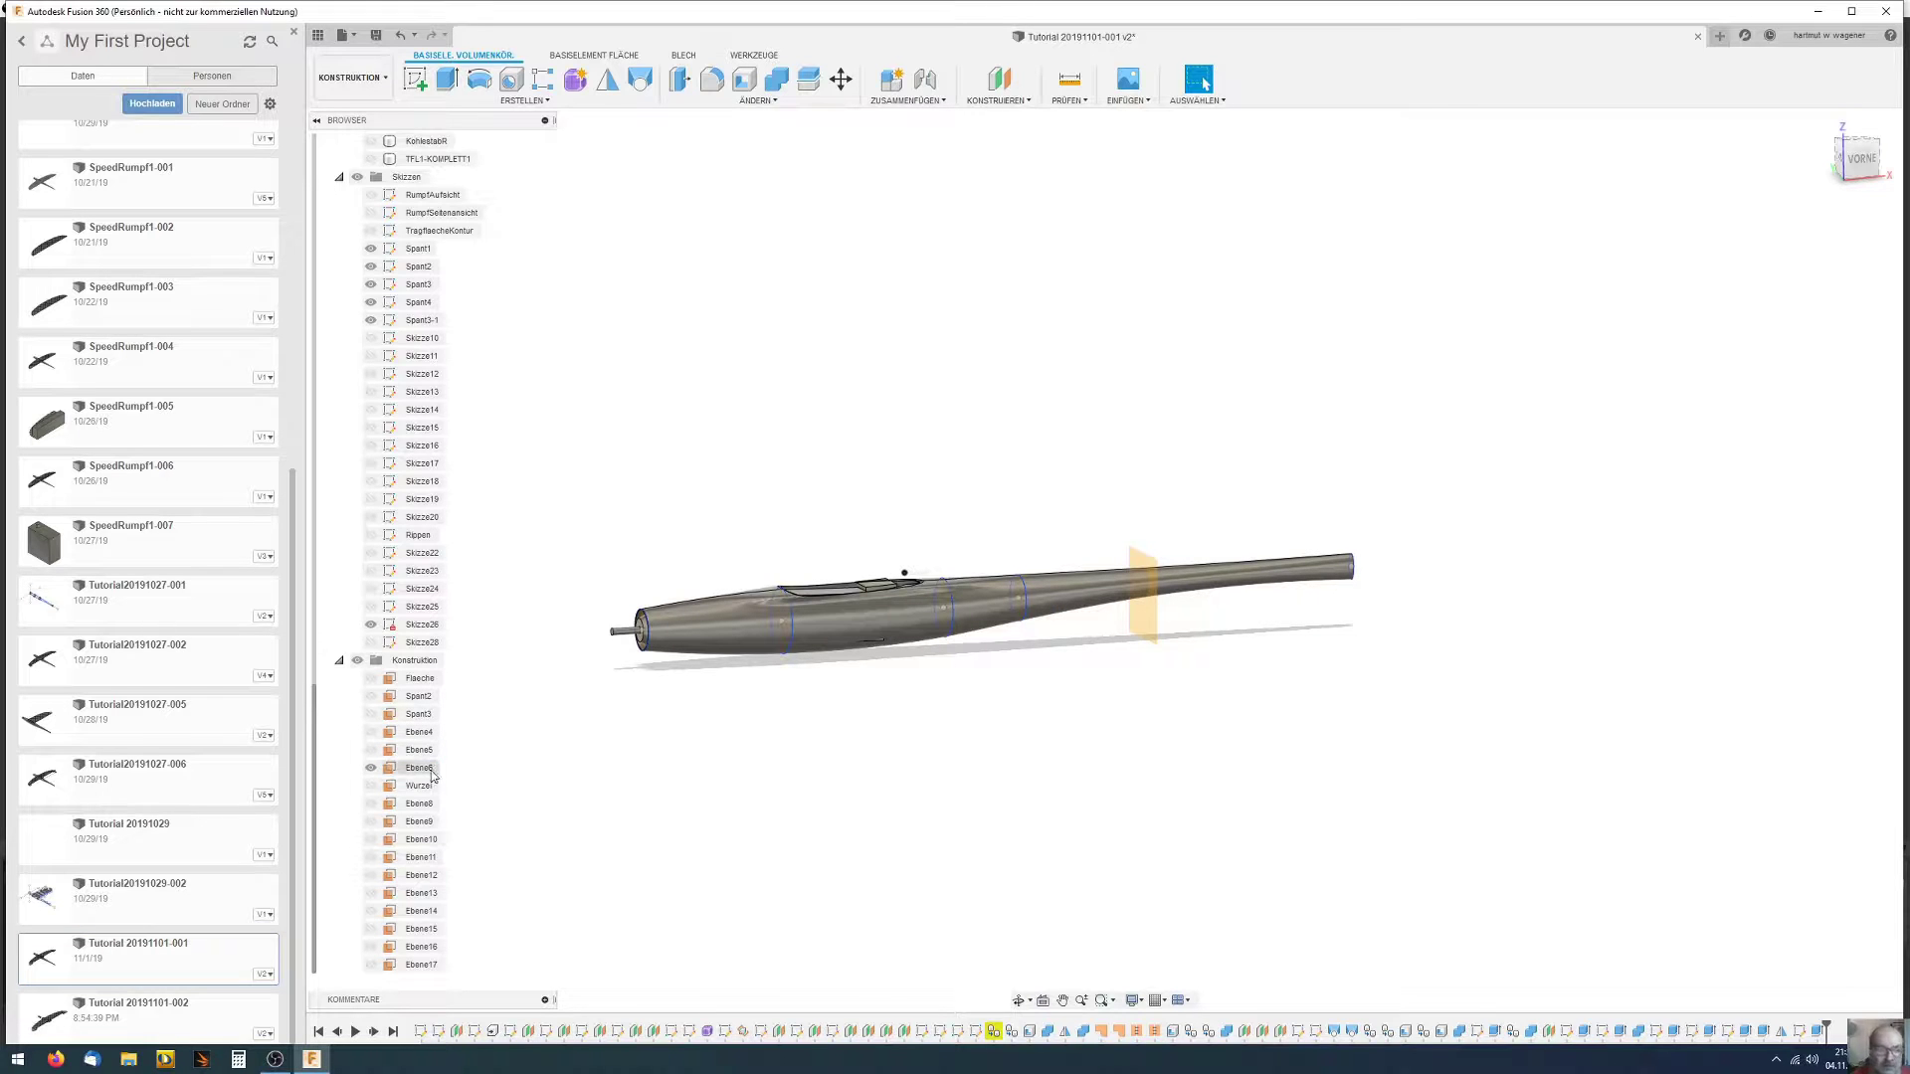
pyautogui.click(371, 768)
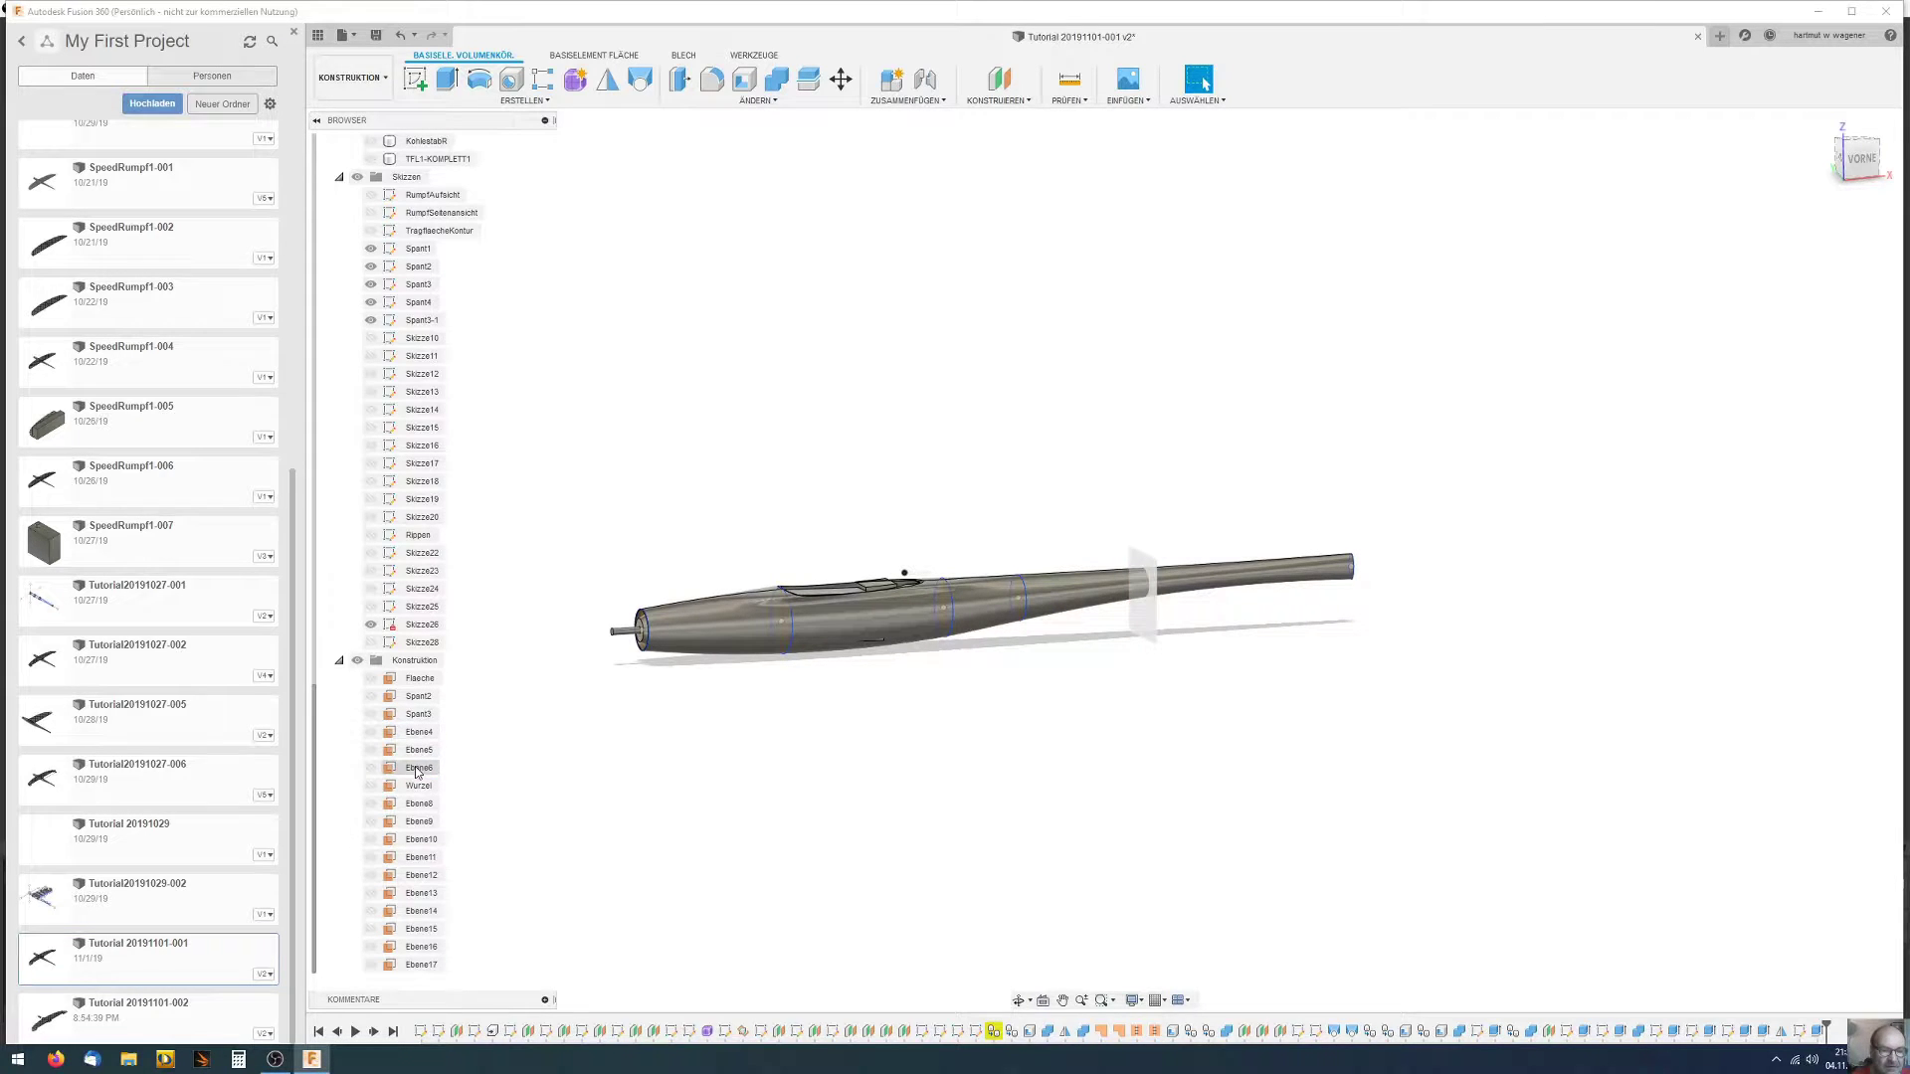
# Create an offset plane 75.00 mm from Ebene6 toward the fuselage tail
pyautogui.rightClick(418, 773)
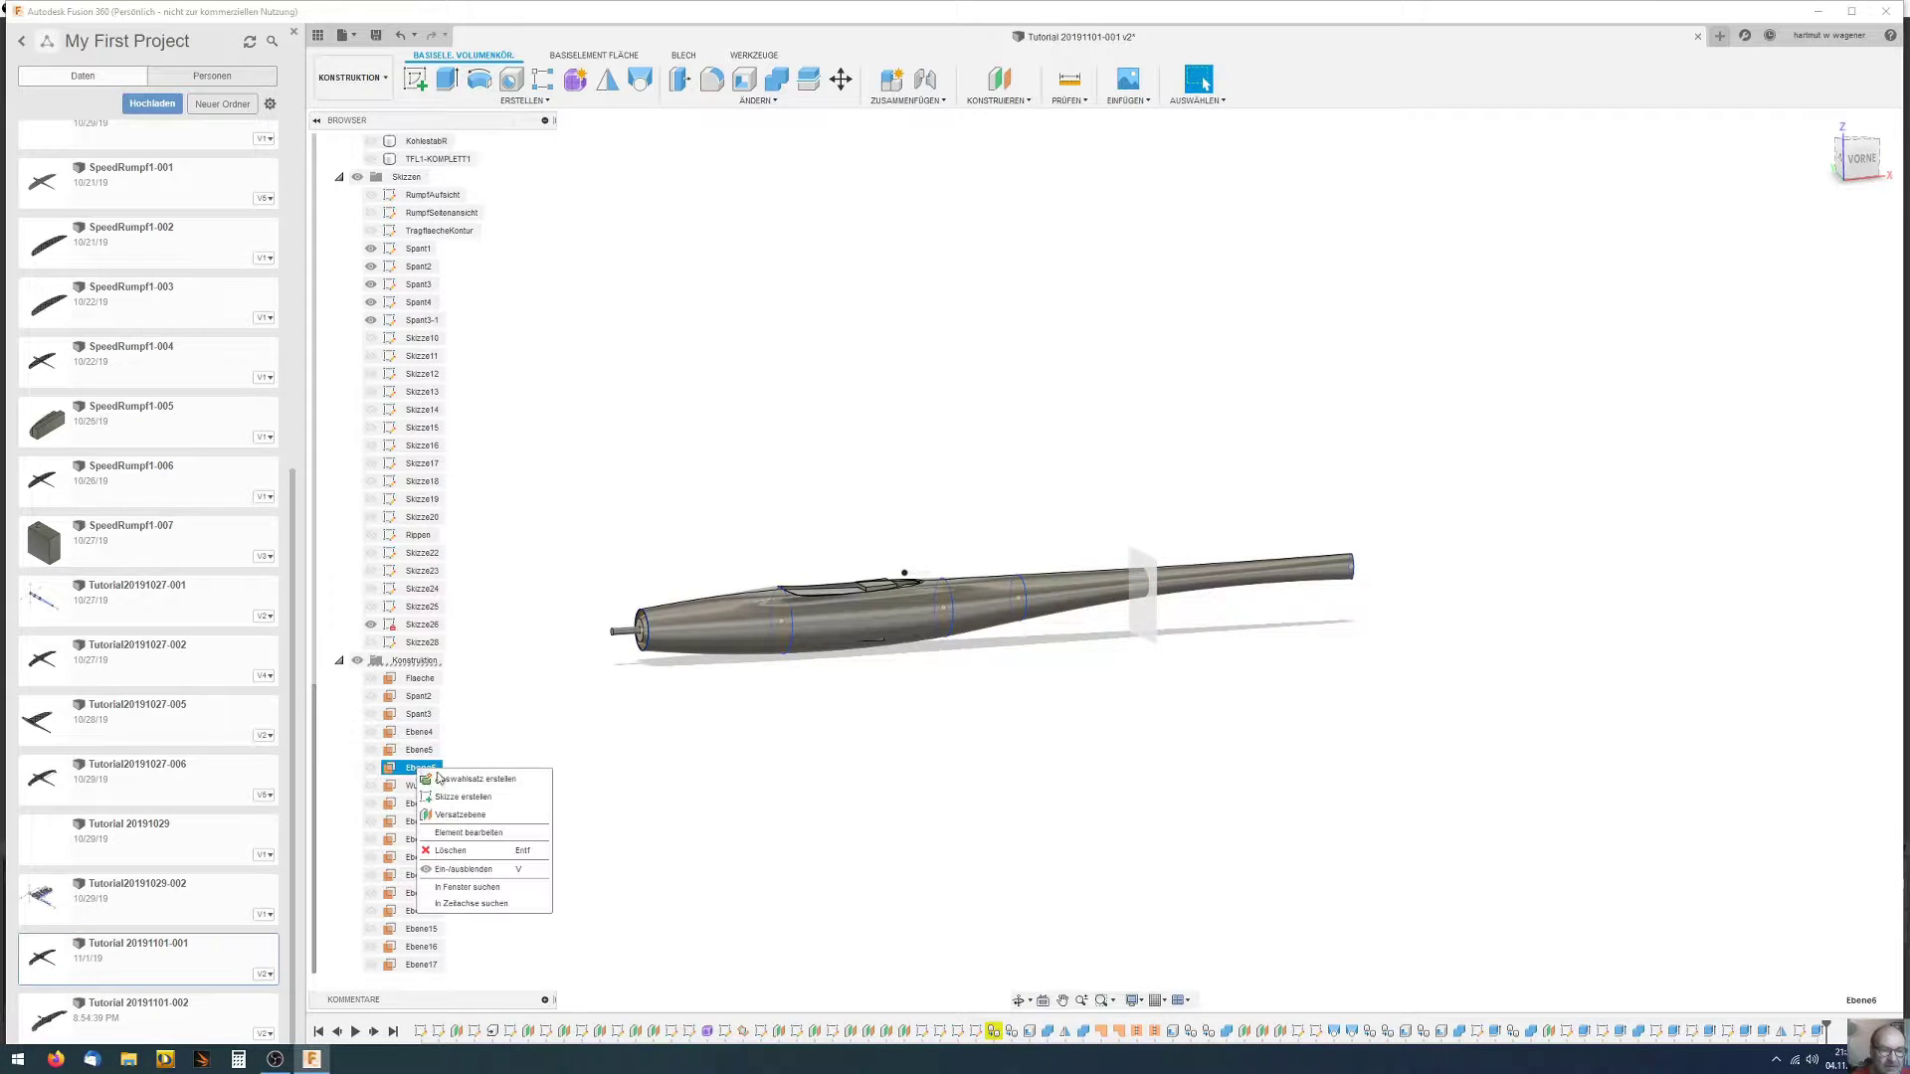
pyautogui.click(461, 815)
pyautogui.moveTo(1161, 598); pyautogui.dragTo(1202, 625)
pyautogui.keyDown('shift'); pyautogui.moveTo(1202, 624); pyautogui.dragTo(1202, 639, button='middle'); pyautogui.keyUp('shift')
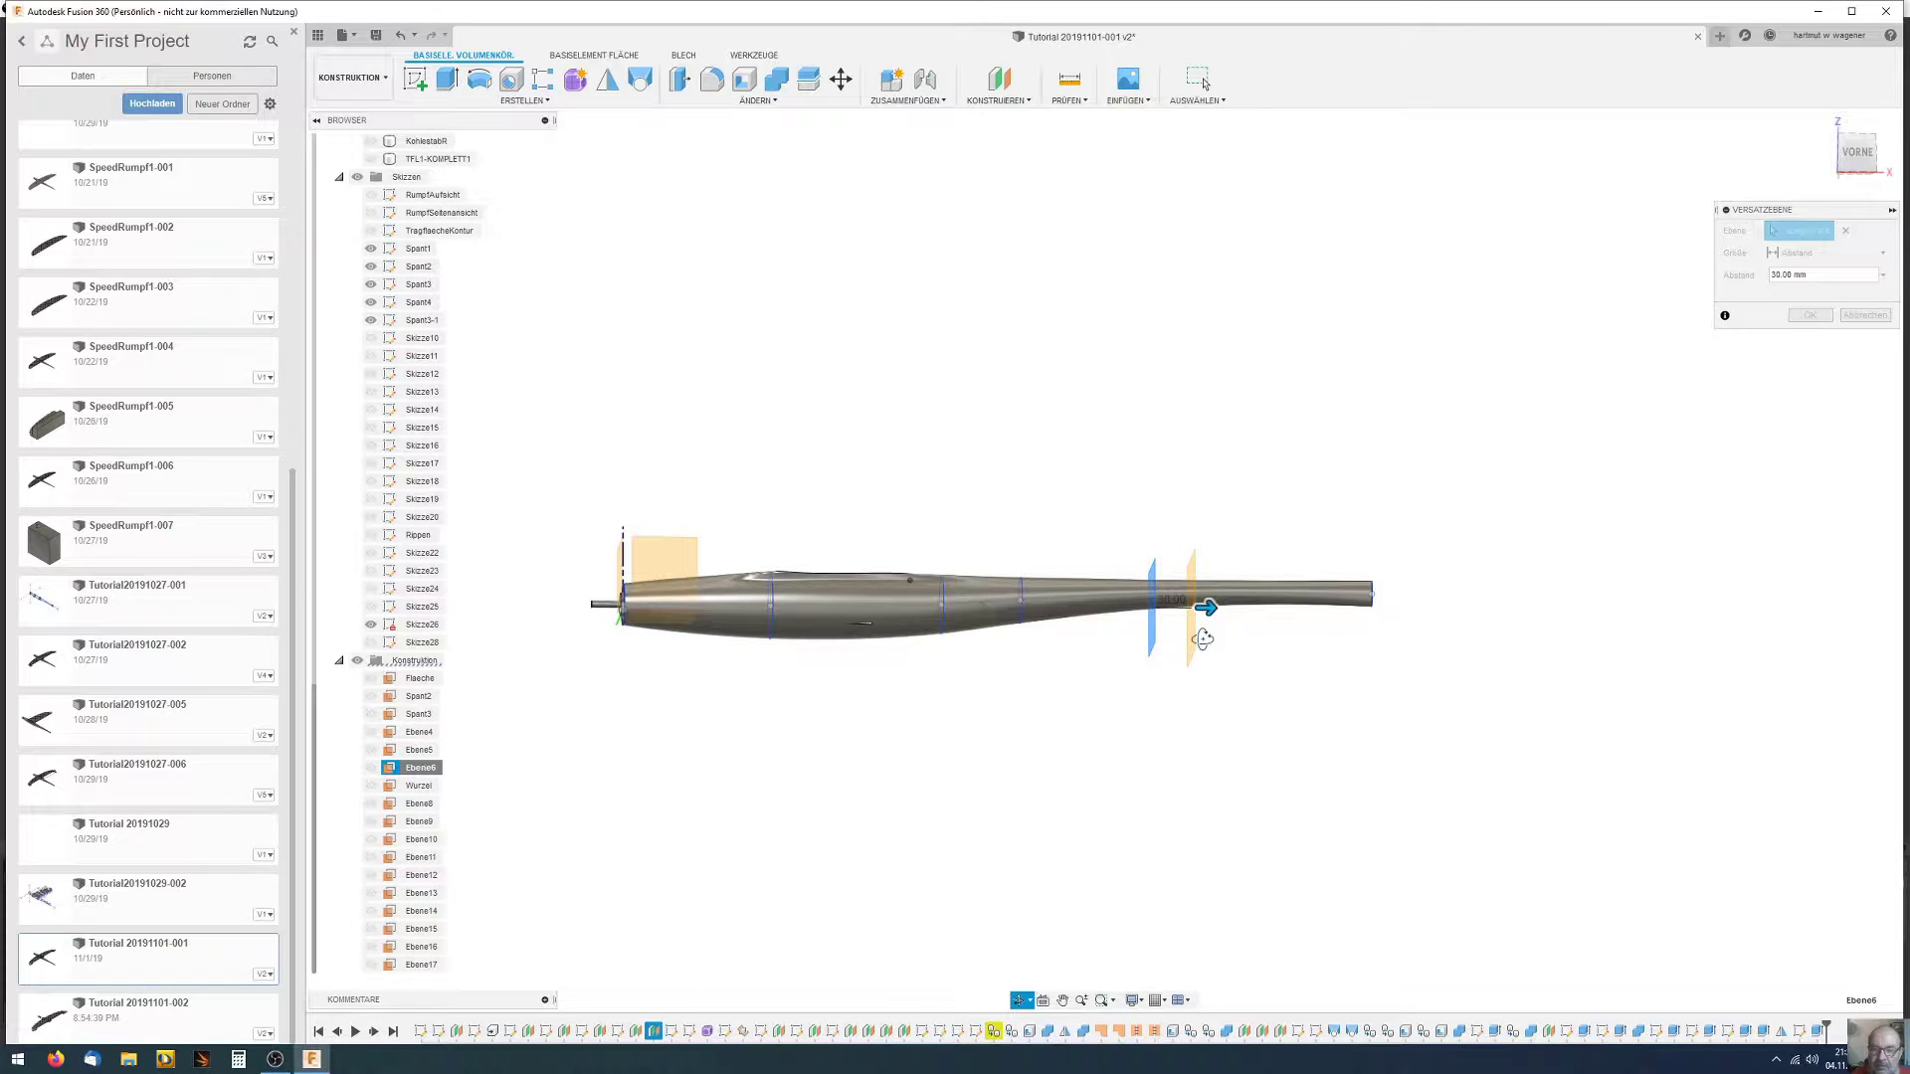
pyautogui.keyDown('shift'); pyautogui.moveTo(1203, 638); pyautogui.dragTo(1200, 644, button='middle'); pyautogui.keyUp('shift')
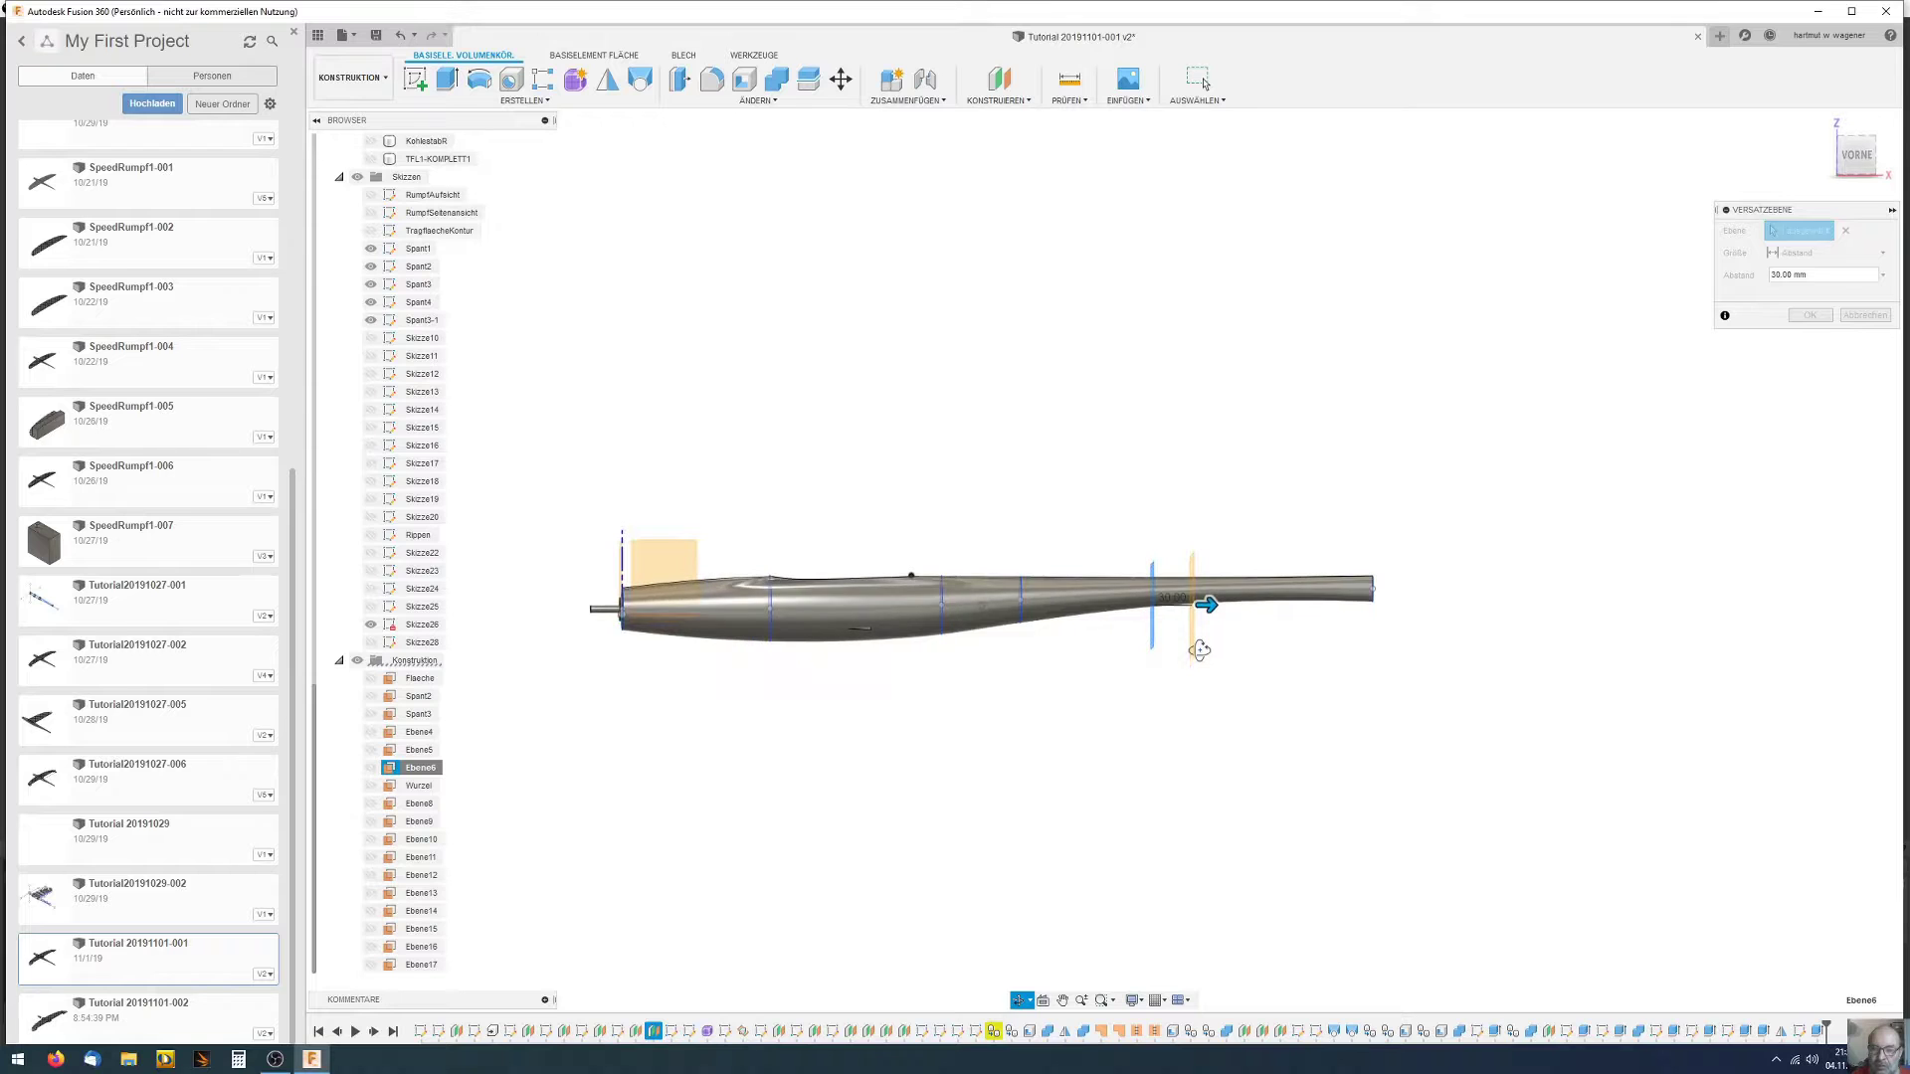
pyautogui.scroll(3, 1203, 644)
pyautogui.moveTo(1194, 562); pyautogui.dragTo(1319, 564)
pyautogui.keyDown('shift'); pyautogui.moveTo(1313, 618); pyautogui.dragTo(1327, 656, button='middle'); pyautogui.keyUp('shift')
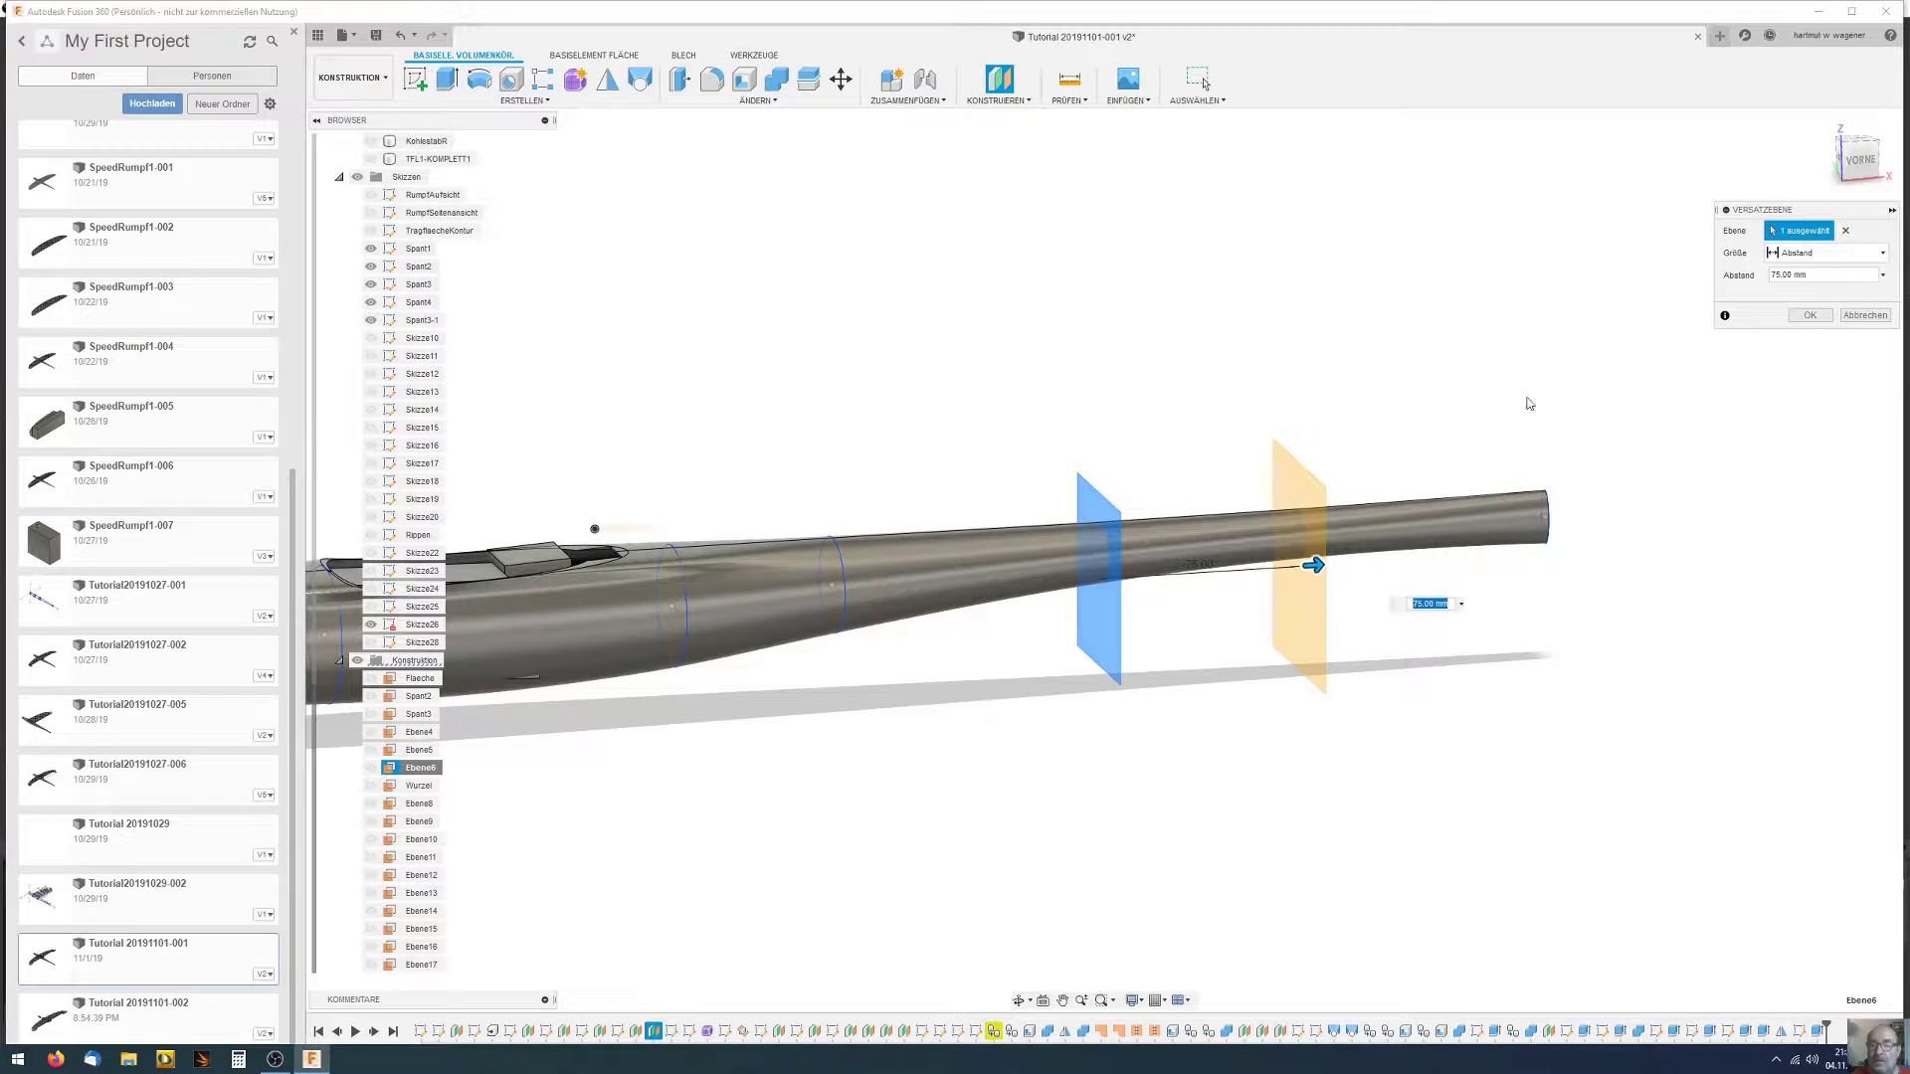
pyautogui.click(1810, 315)
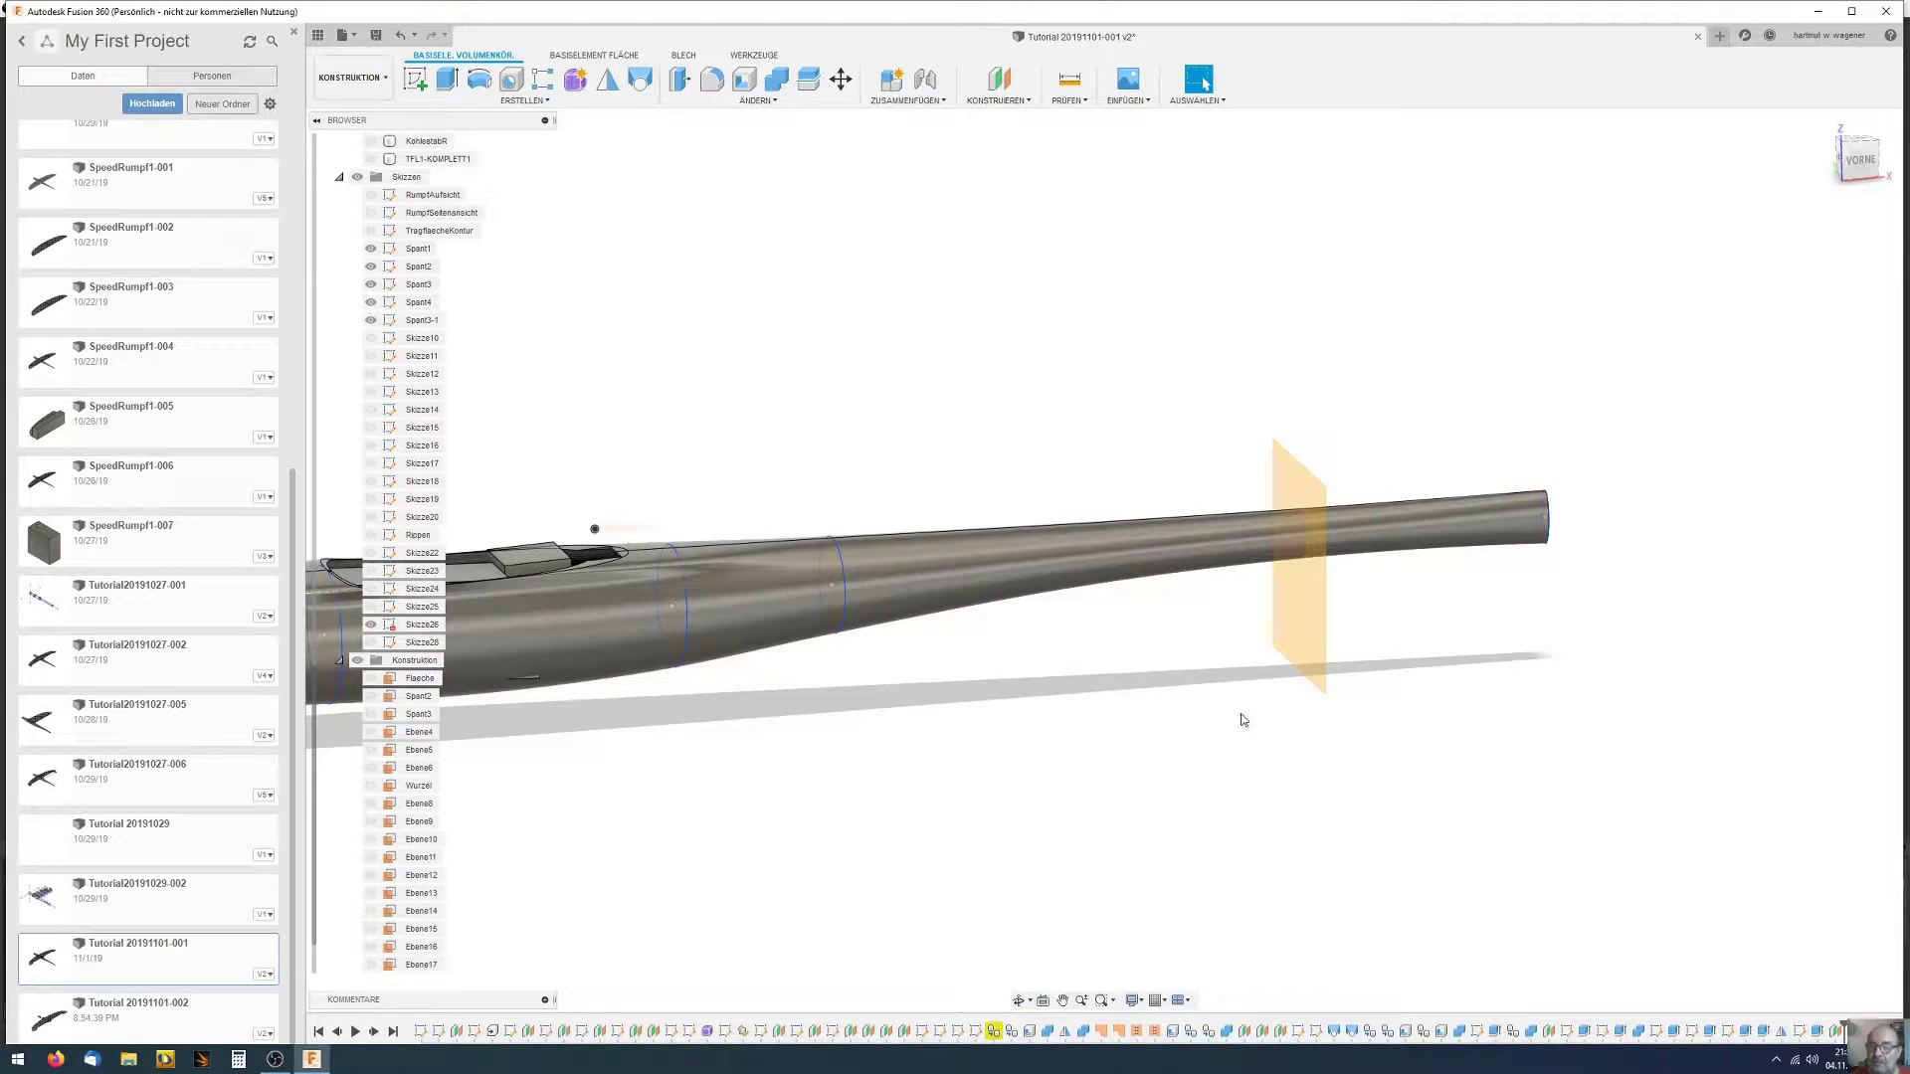
pyautogui.scroll(-3, 1261, 690)
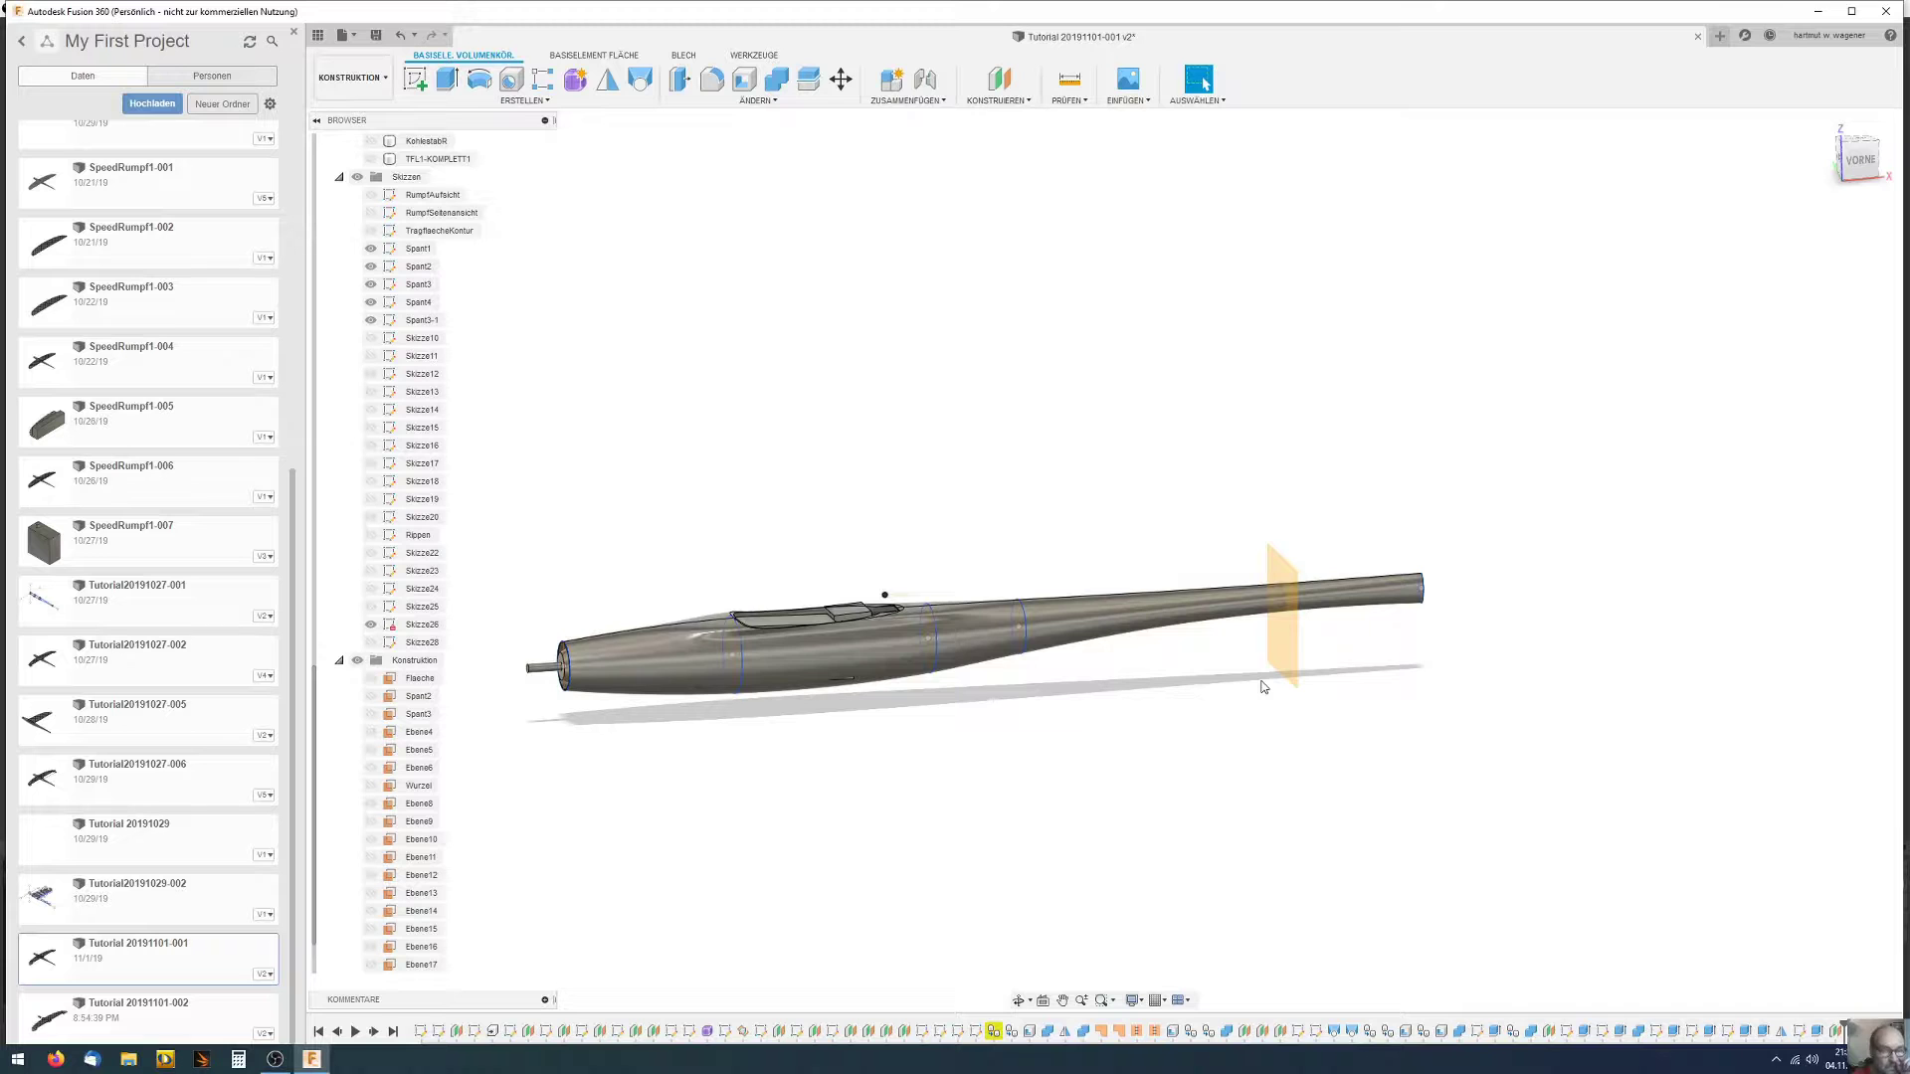
# Show the RumpfAufsicht and RumpfSeitenansicht fuselage outline sketches
pyautogui.keyDown('shift'); pyautogui.moveTo(1259, 695); pyautogui.dragTo(1279, 710, button='middle'); pyautogui.keyUp('shift')
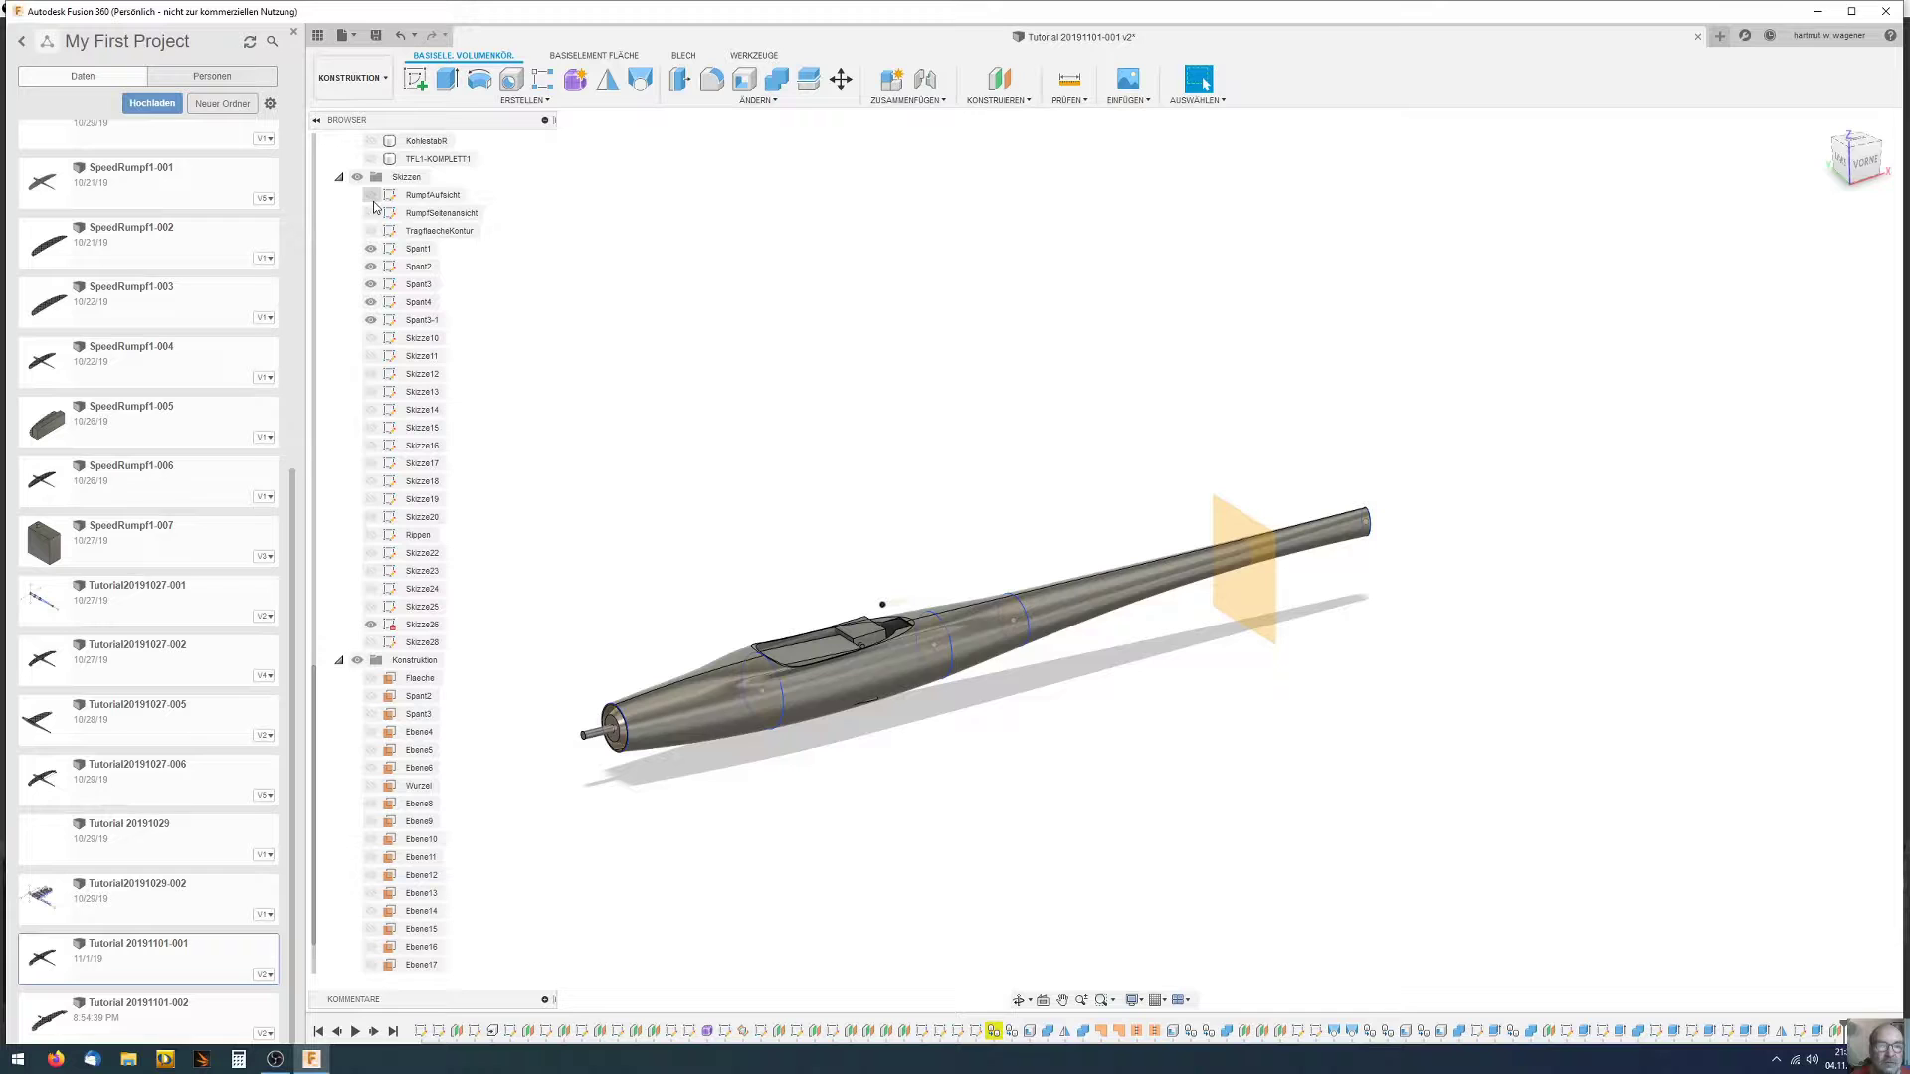
pyautogui.click(369, 195)
pyautogui.click(369, 195)
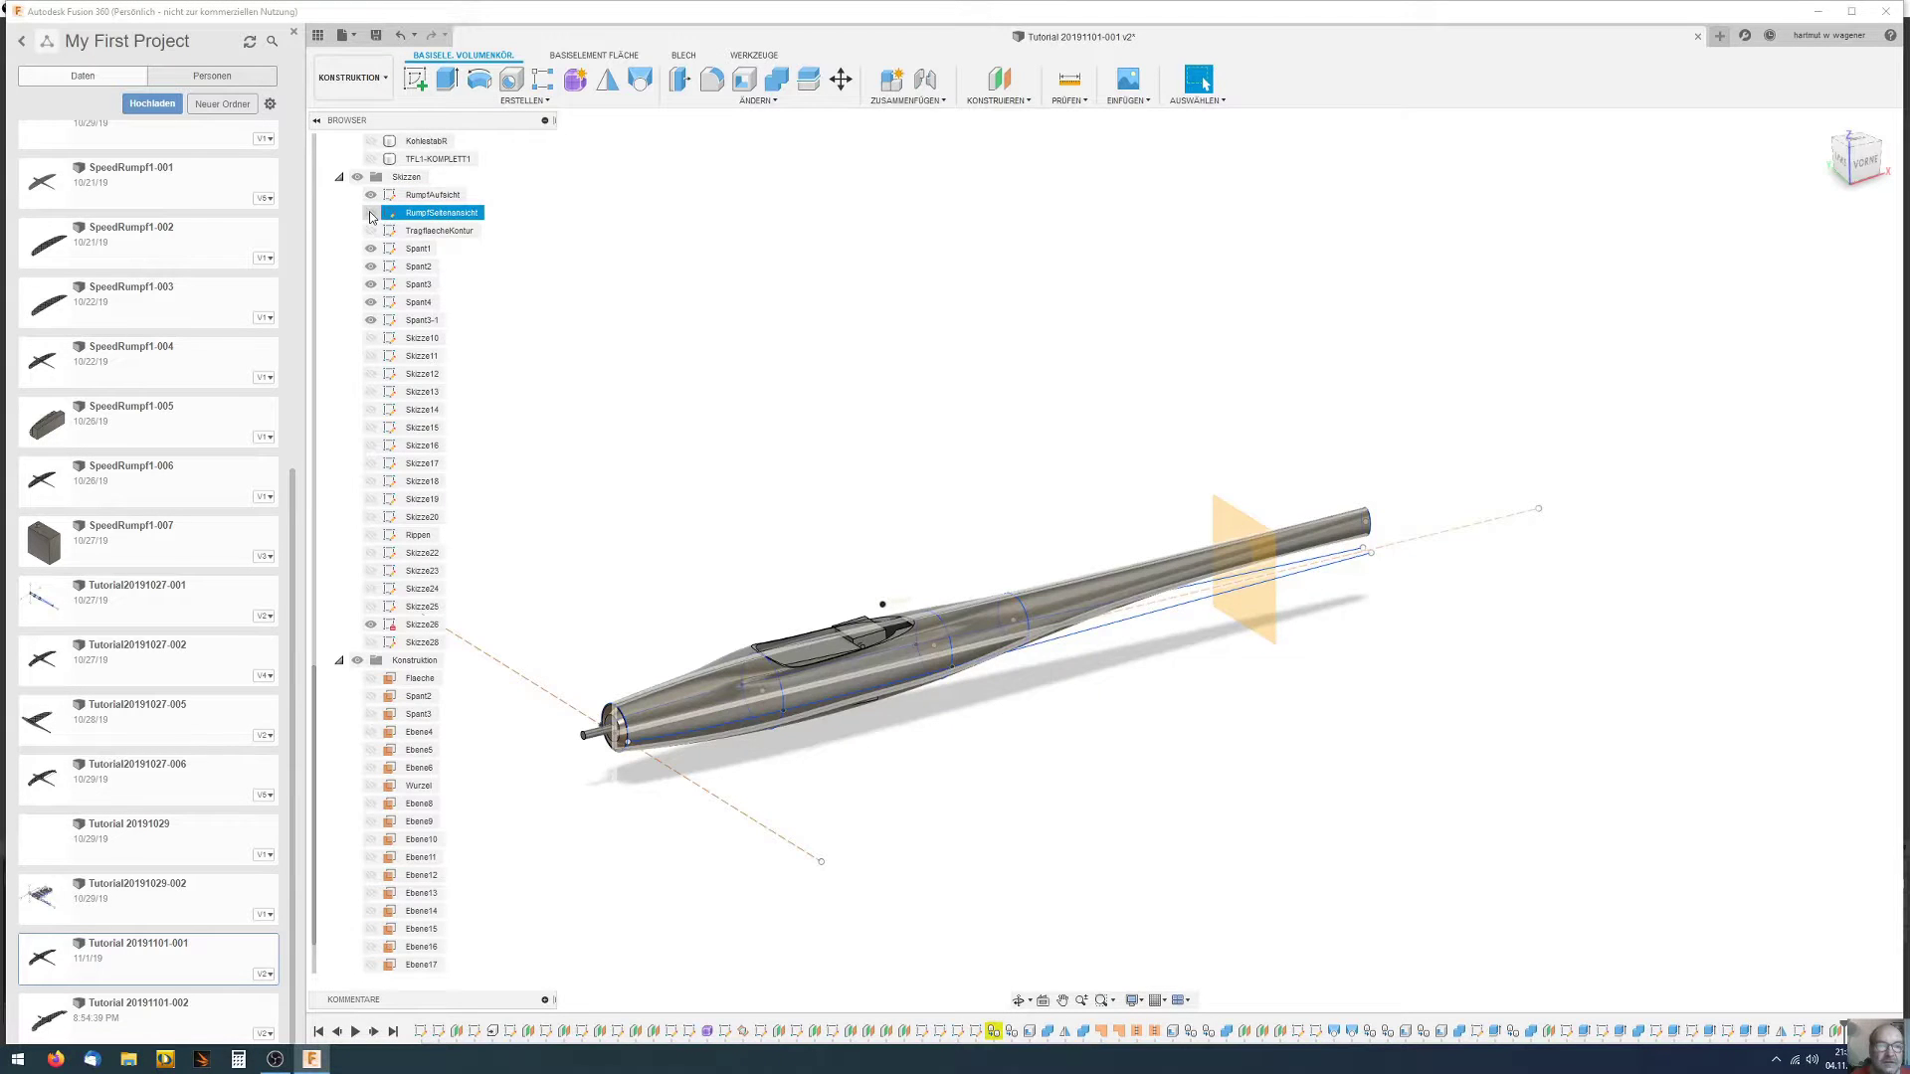
pyautogui.click(370, 213)
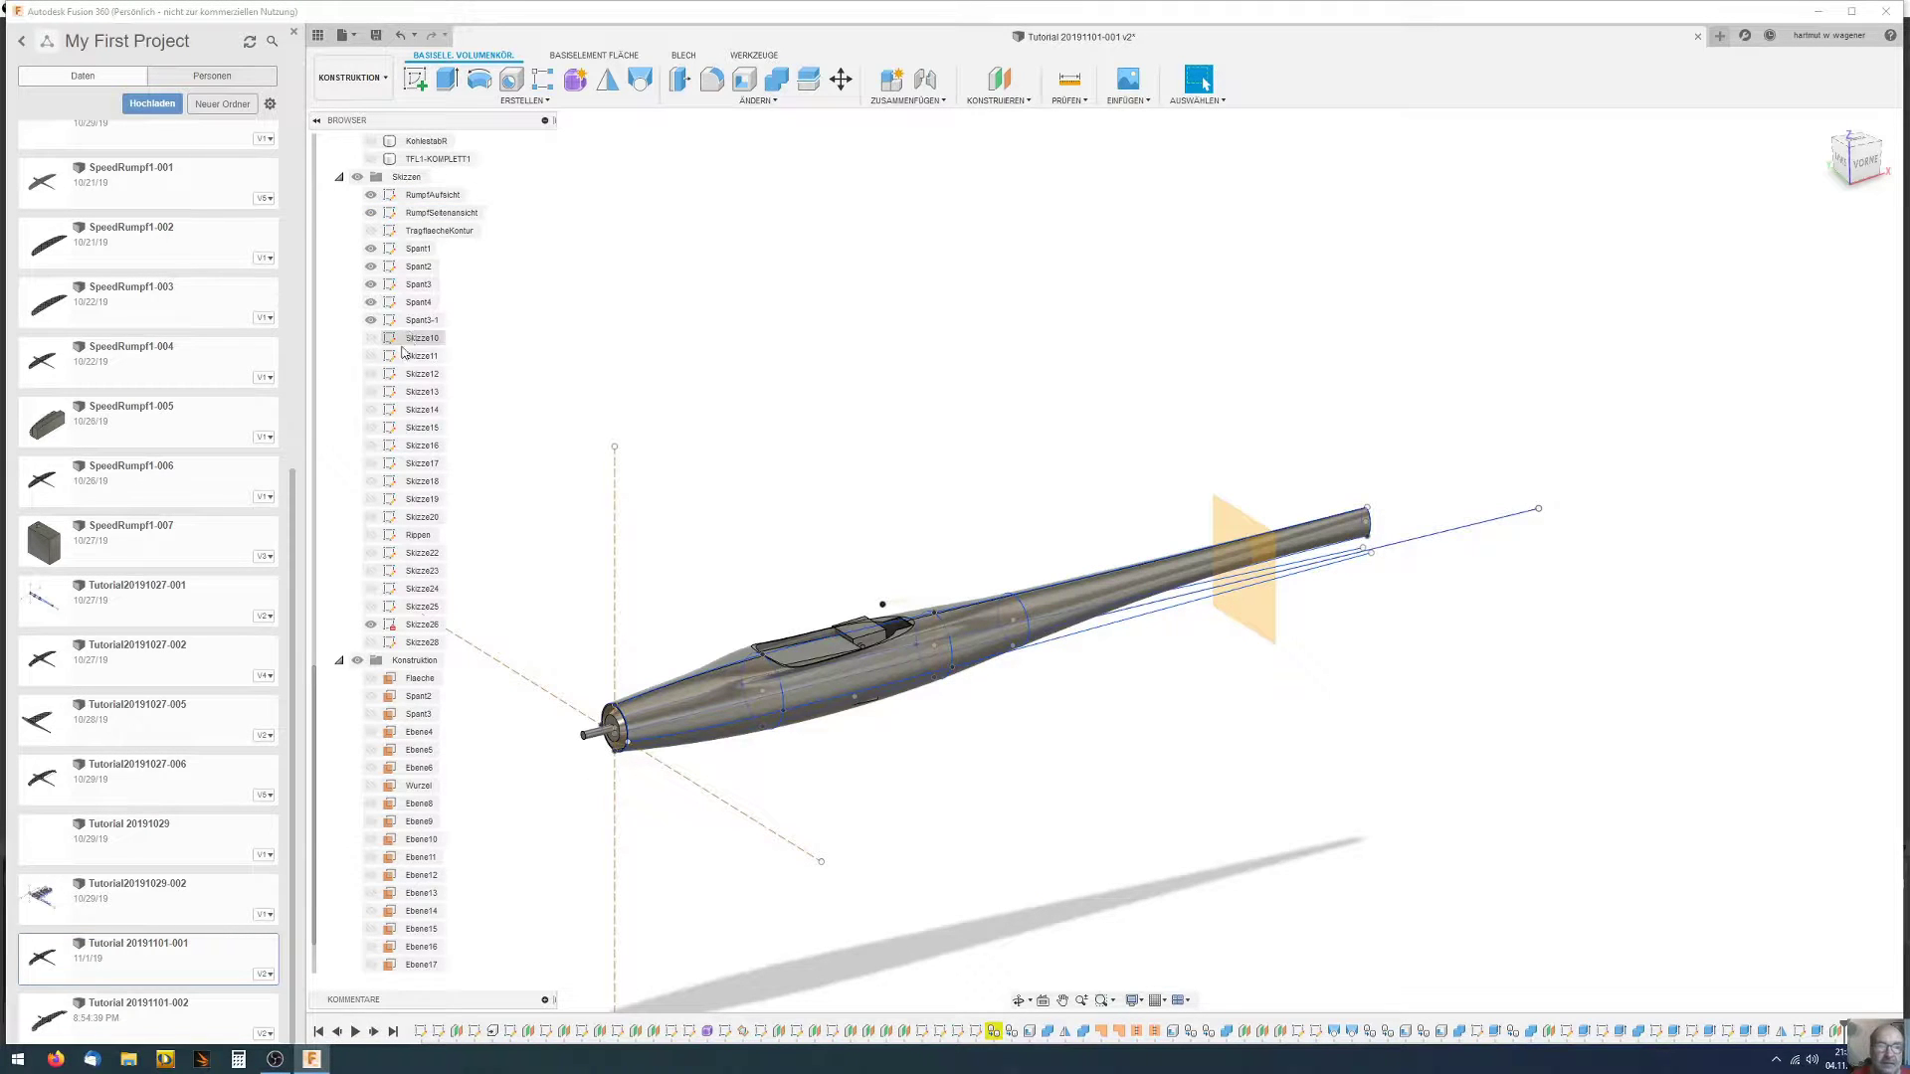
pyautogui.scroll(2, 377, 320)
pyautogui.scroll(2, 374, 317)
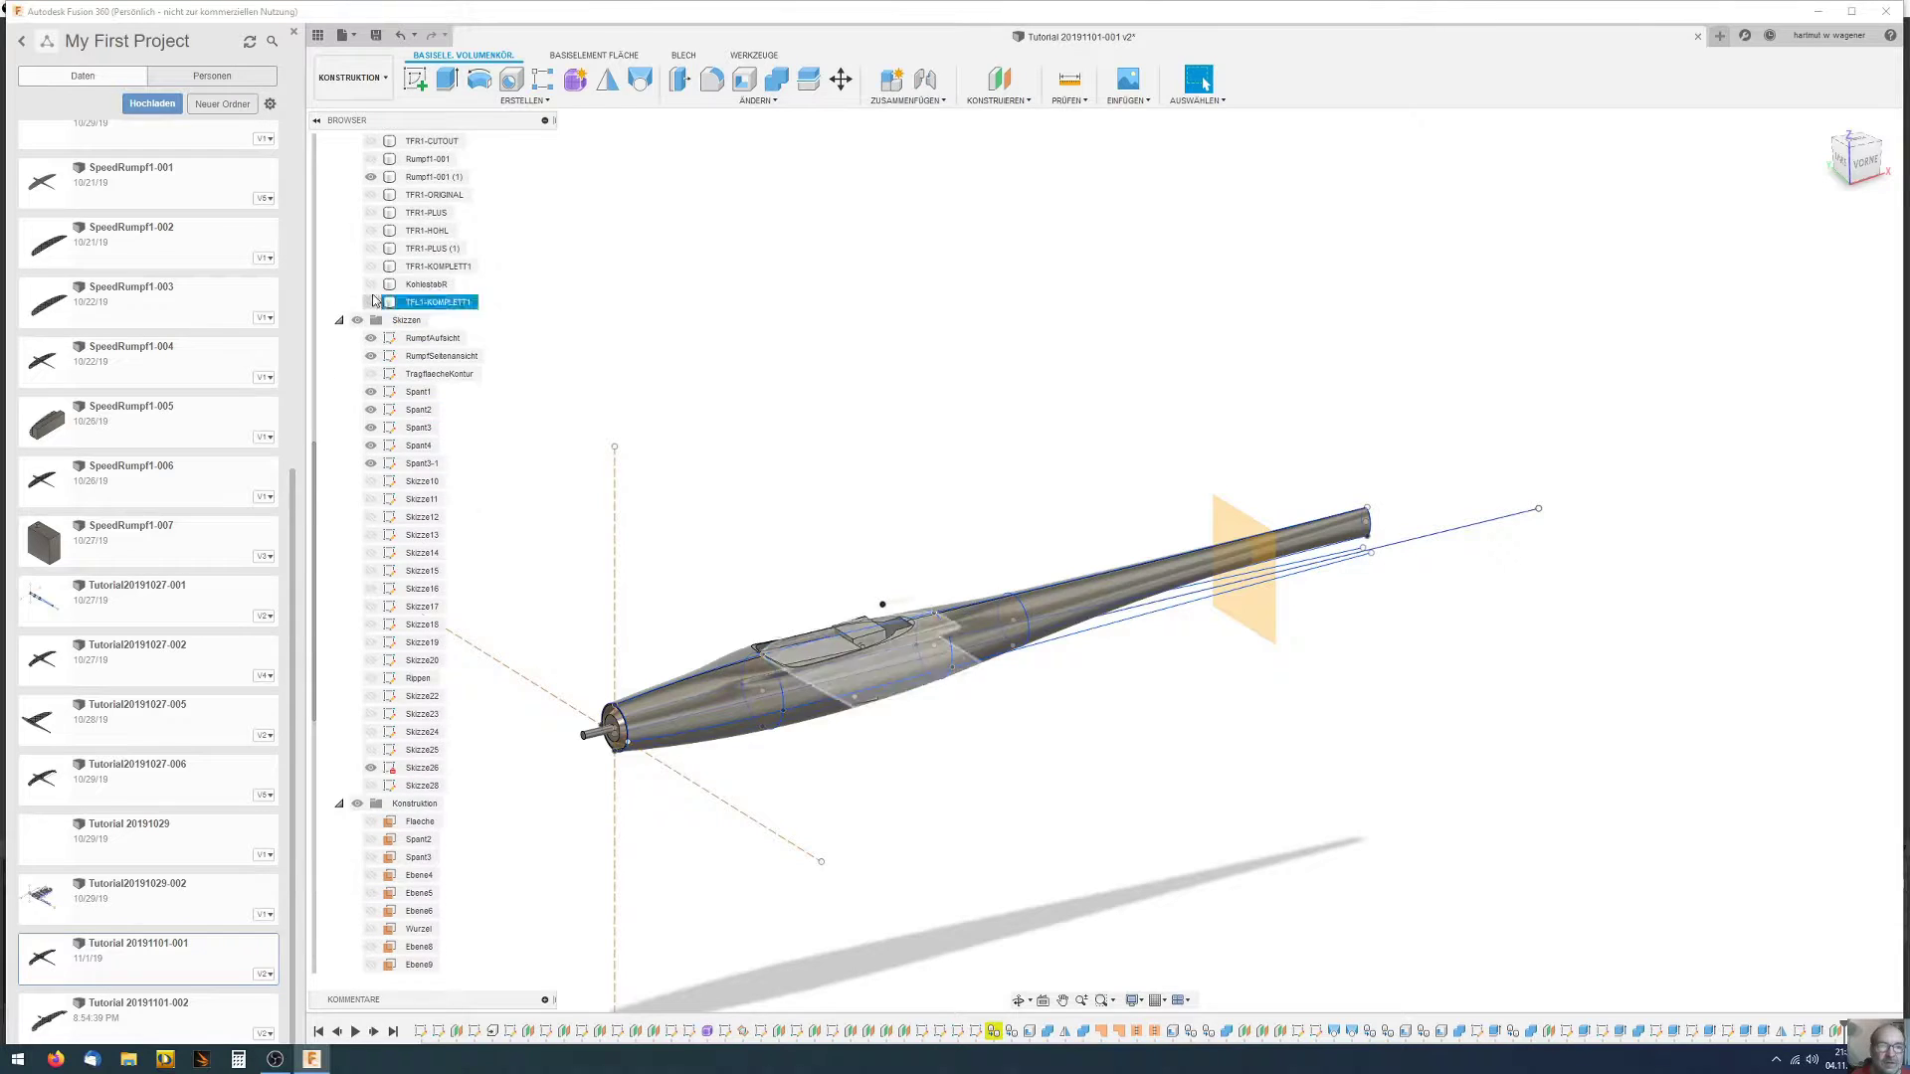
pyautogui.scroll(3, 372, 295)
# Hide the Rumpf1-001 (1) fuselage body and select the construction plane near the tail
pyautogui.click(371, 304)
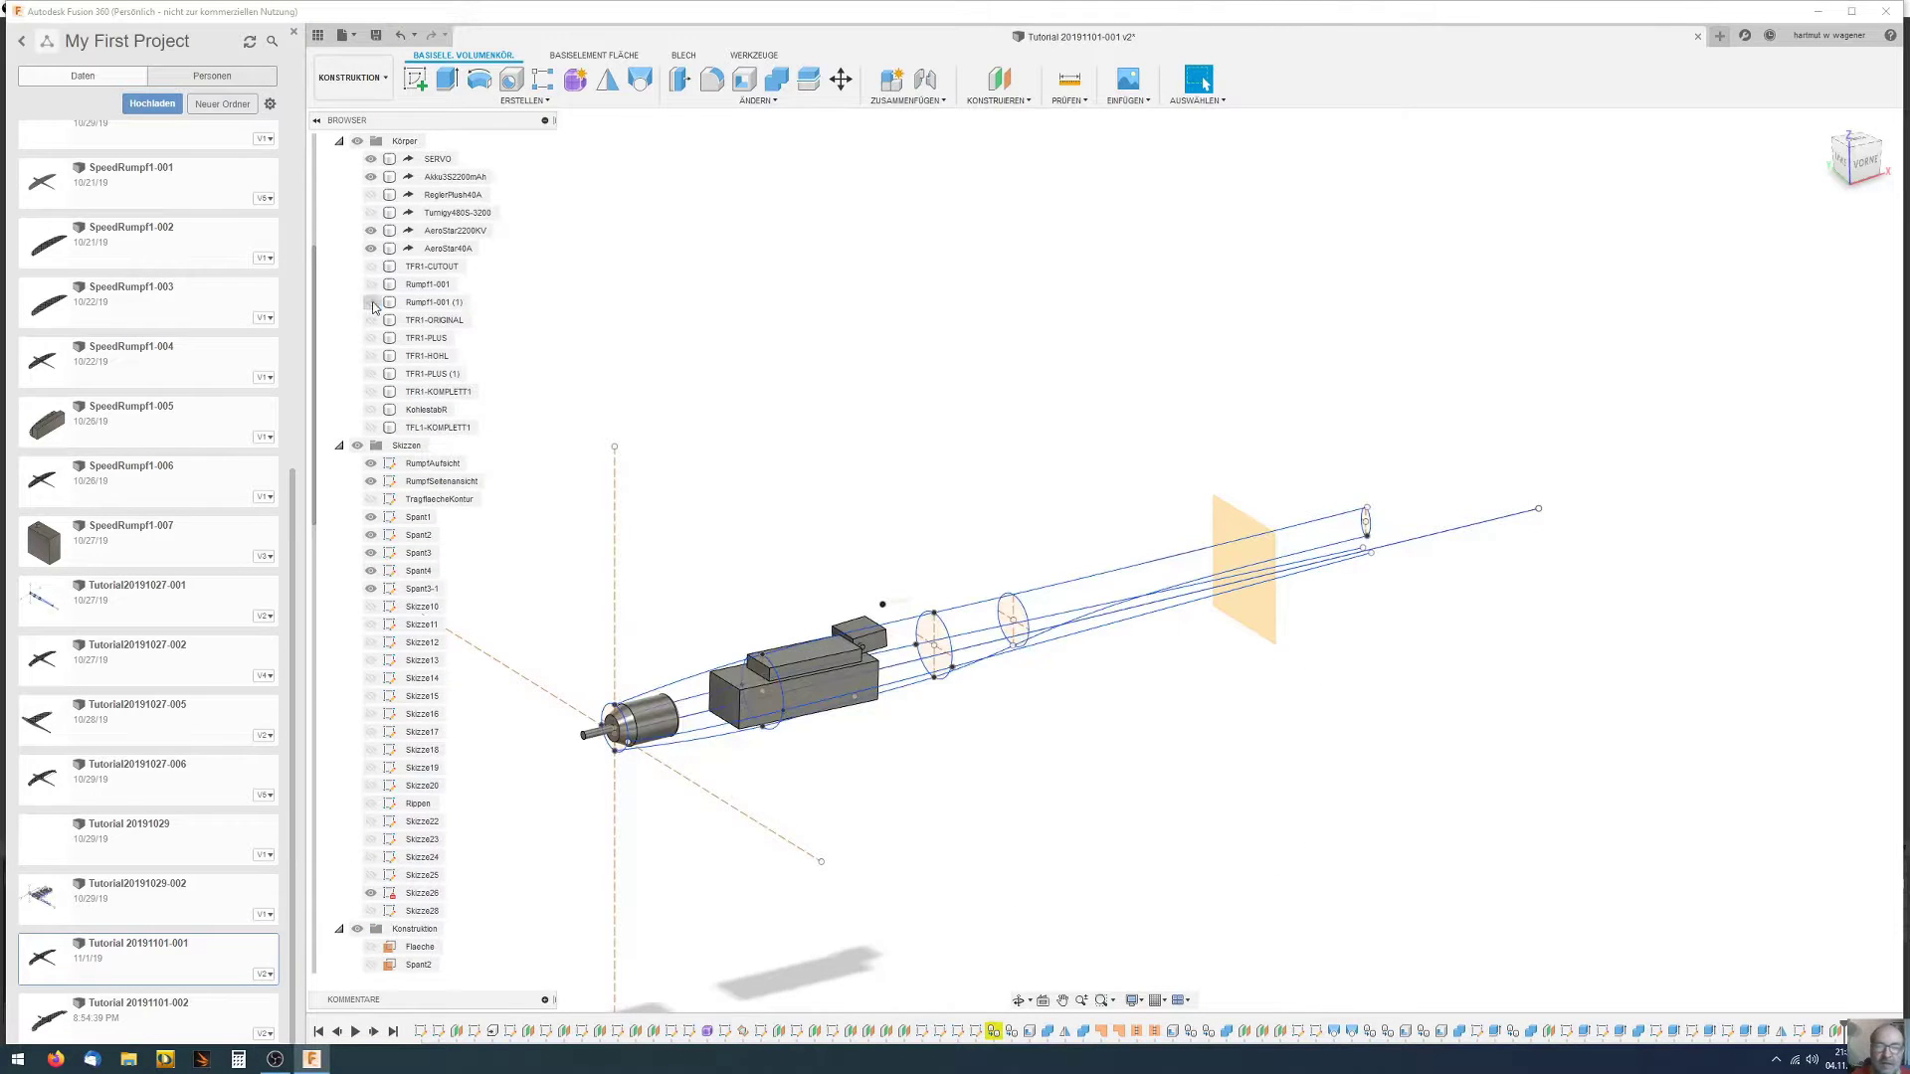
pyautogui.moveTo(895, 478)
pyautogui.keyDown('shift'); pyautogui.mouseDown(button='middle')
pyautogui.moveTo(921, 480)
pyautogui.moveTo(909, 470)
pyautogui.mouseUp(button='middle'); pyautogui.keyUp('shift')
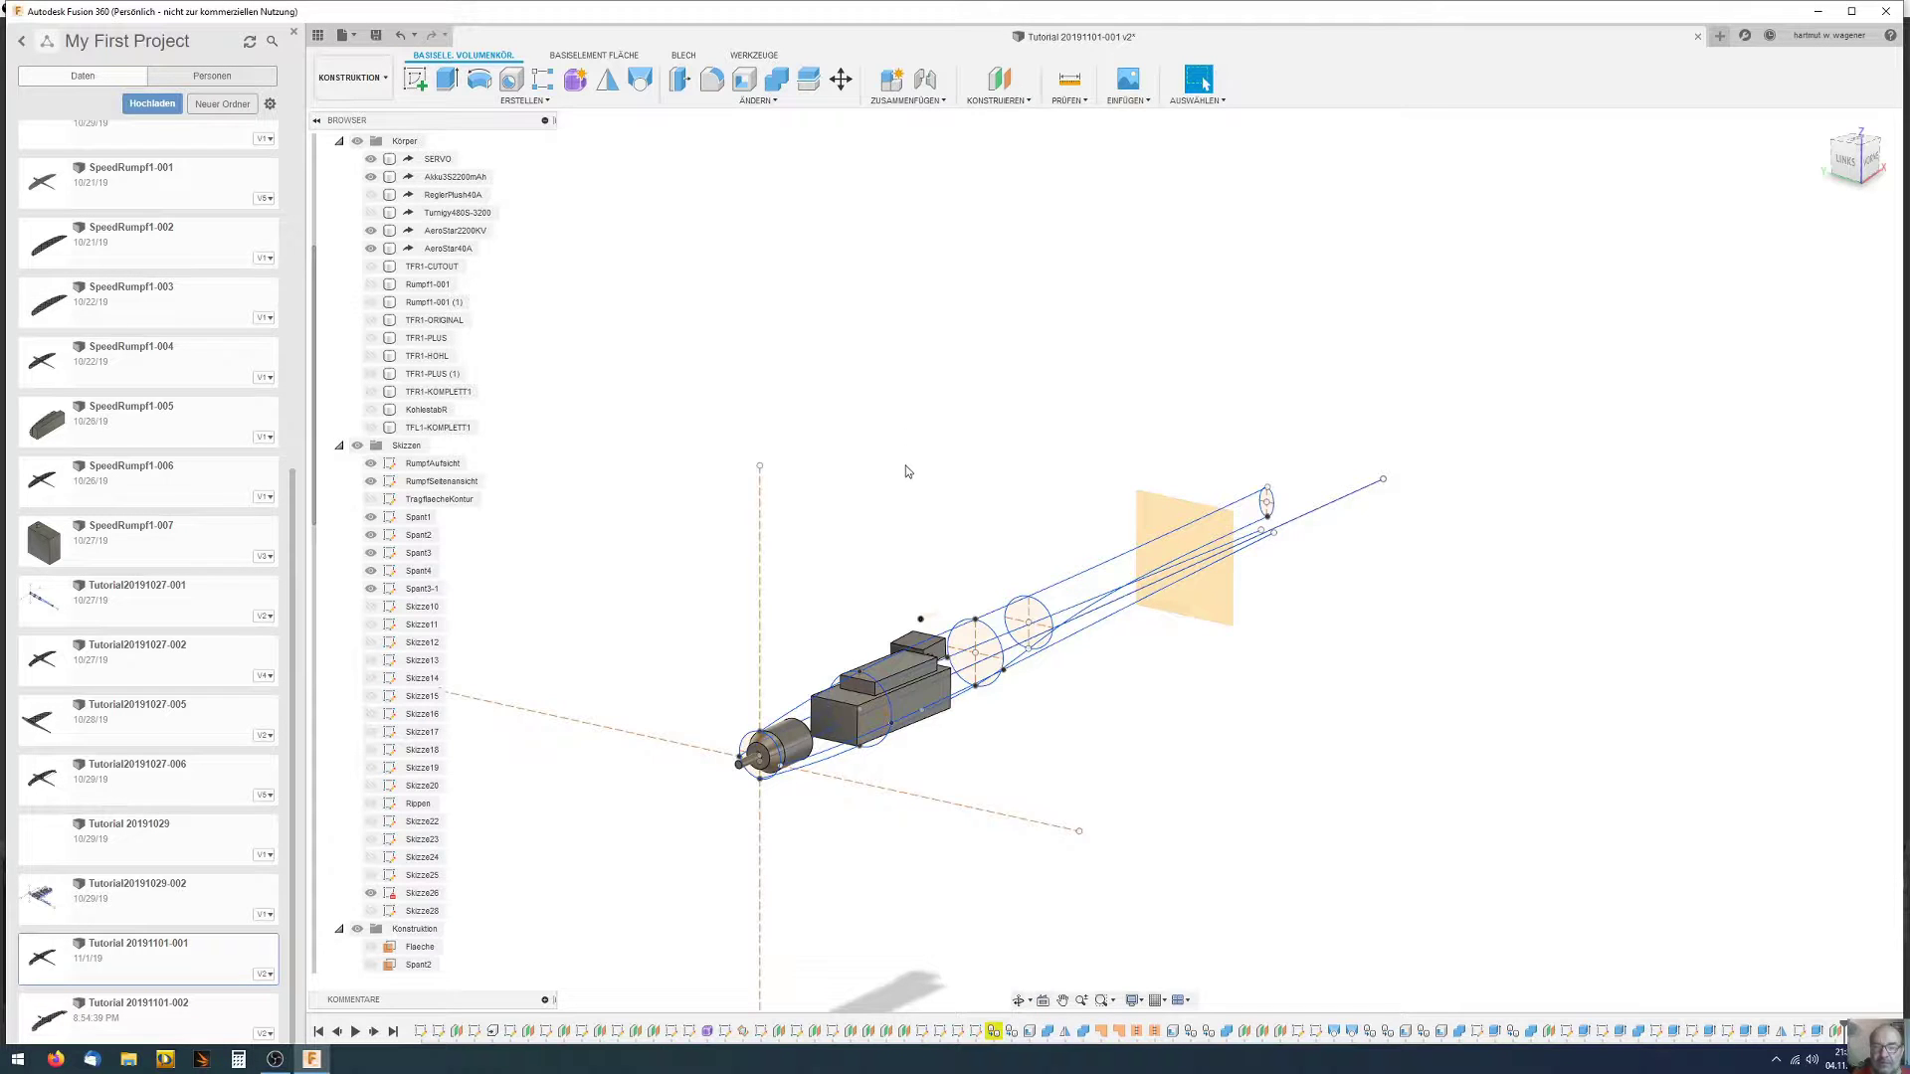
pyautogui.click(1175, 511)
# Start a sketch on the tail plane and hide the servo, battery, motor and controller bodies
pyautogui.click(416, 87)
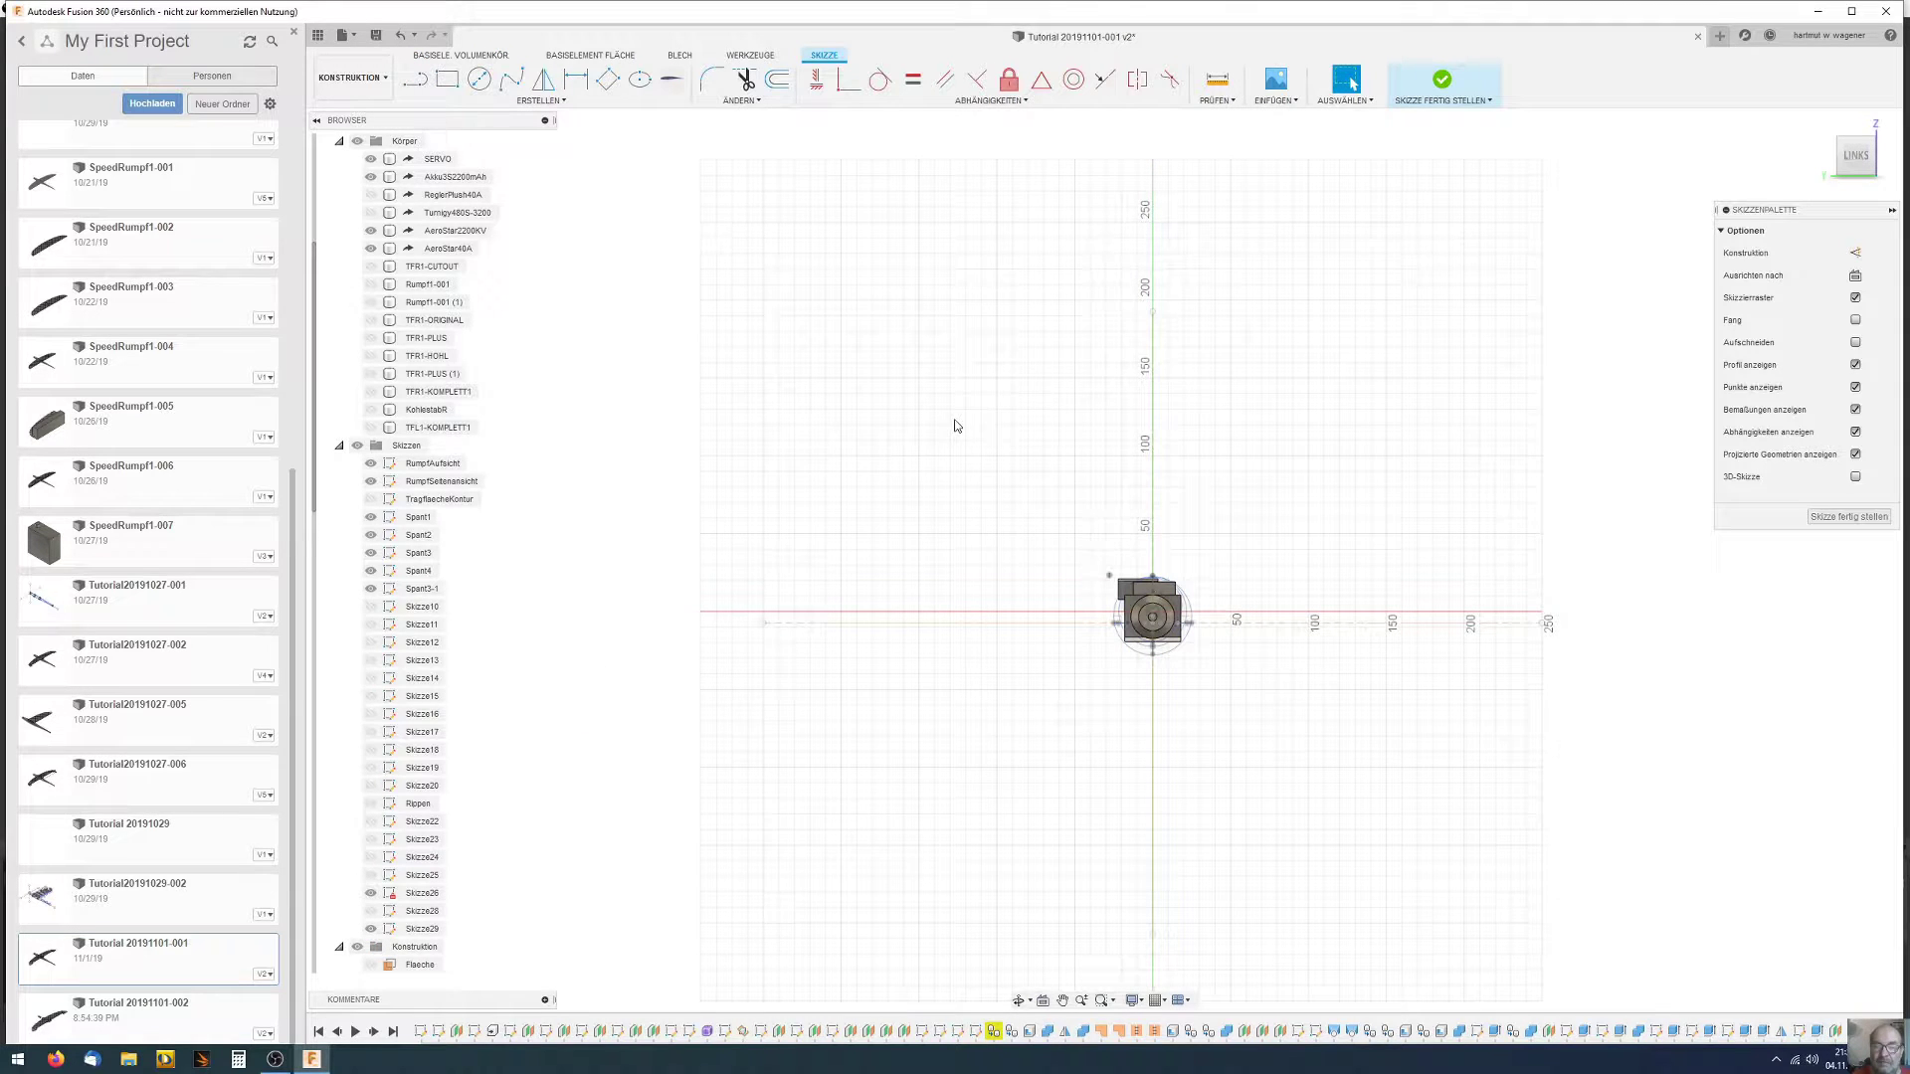
pyautogui.click(370, 176)
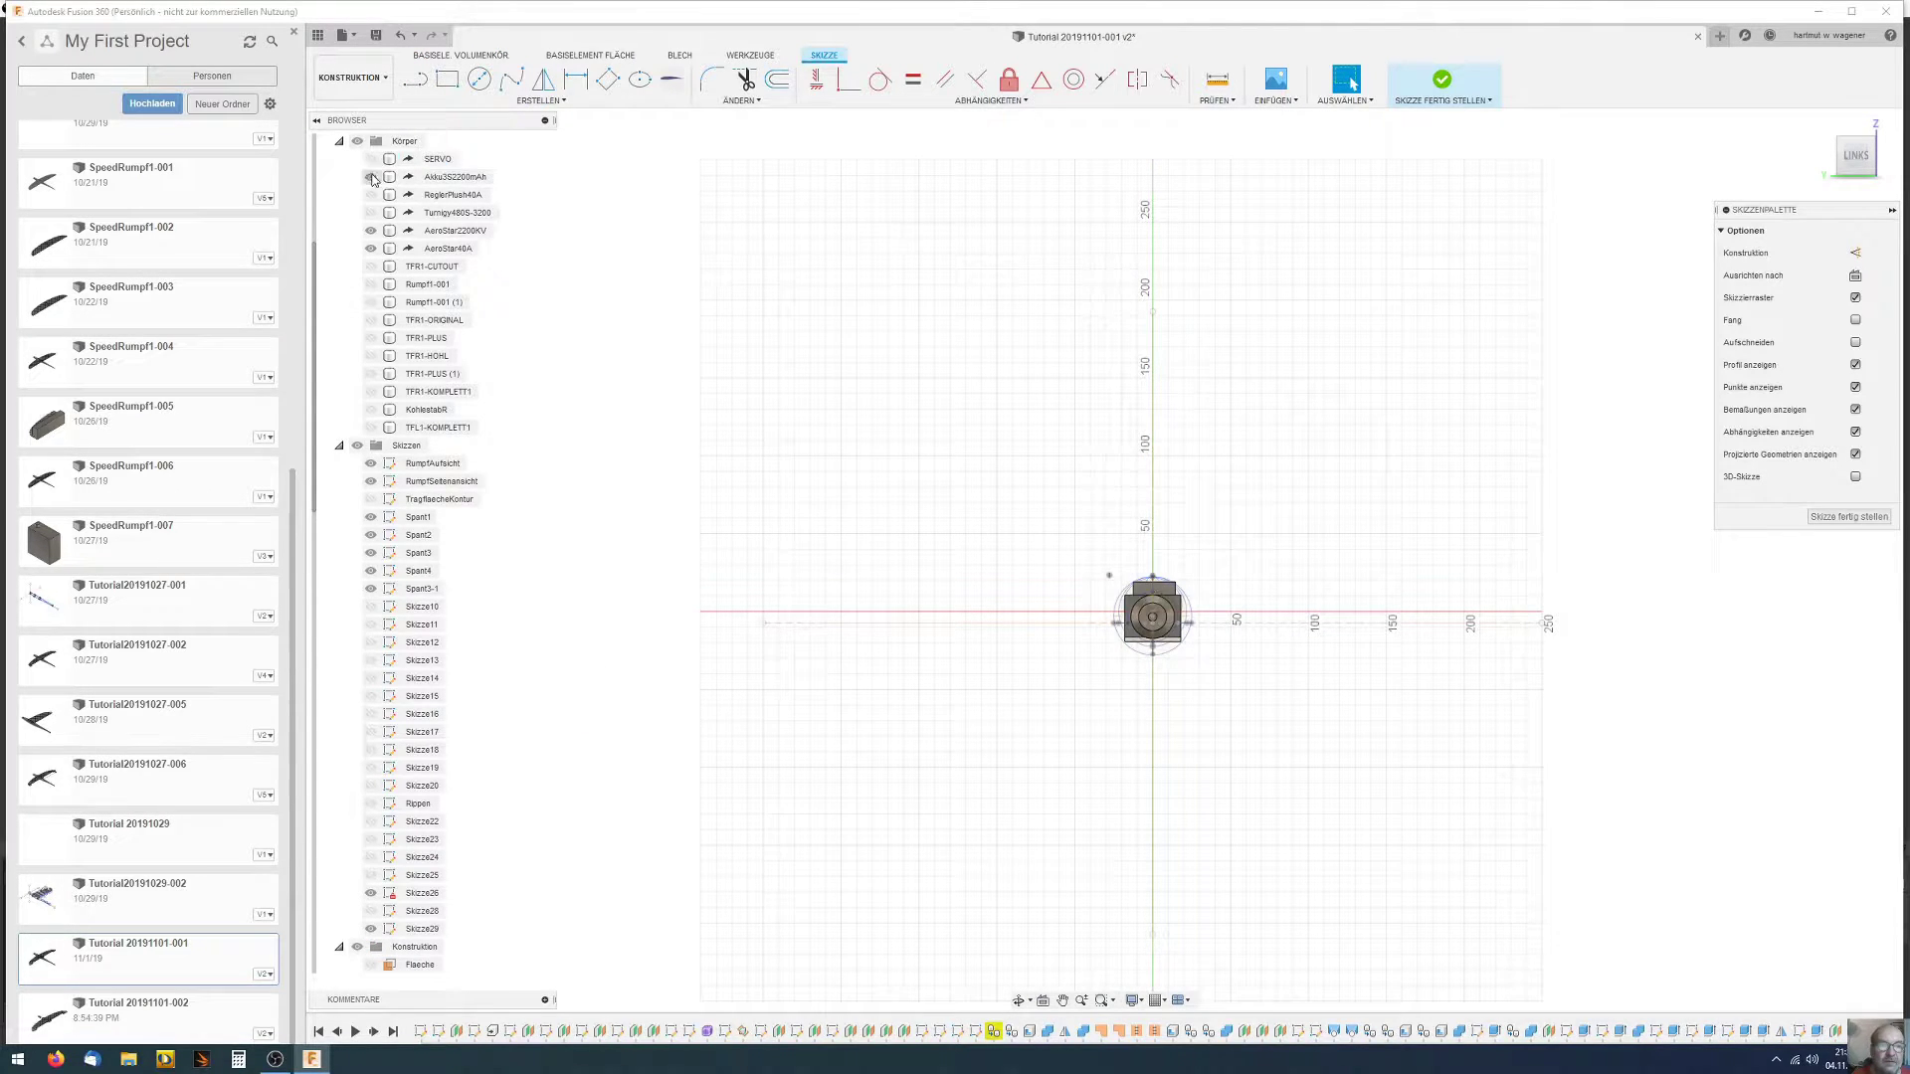
pyautogui.click(370, 230)
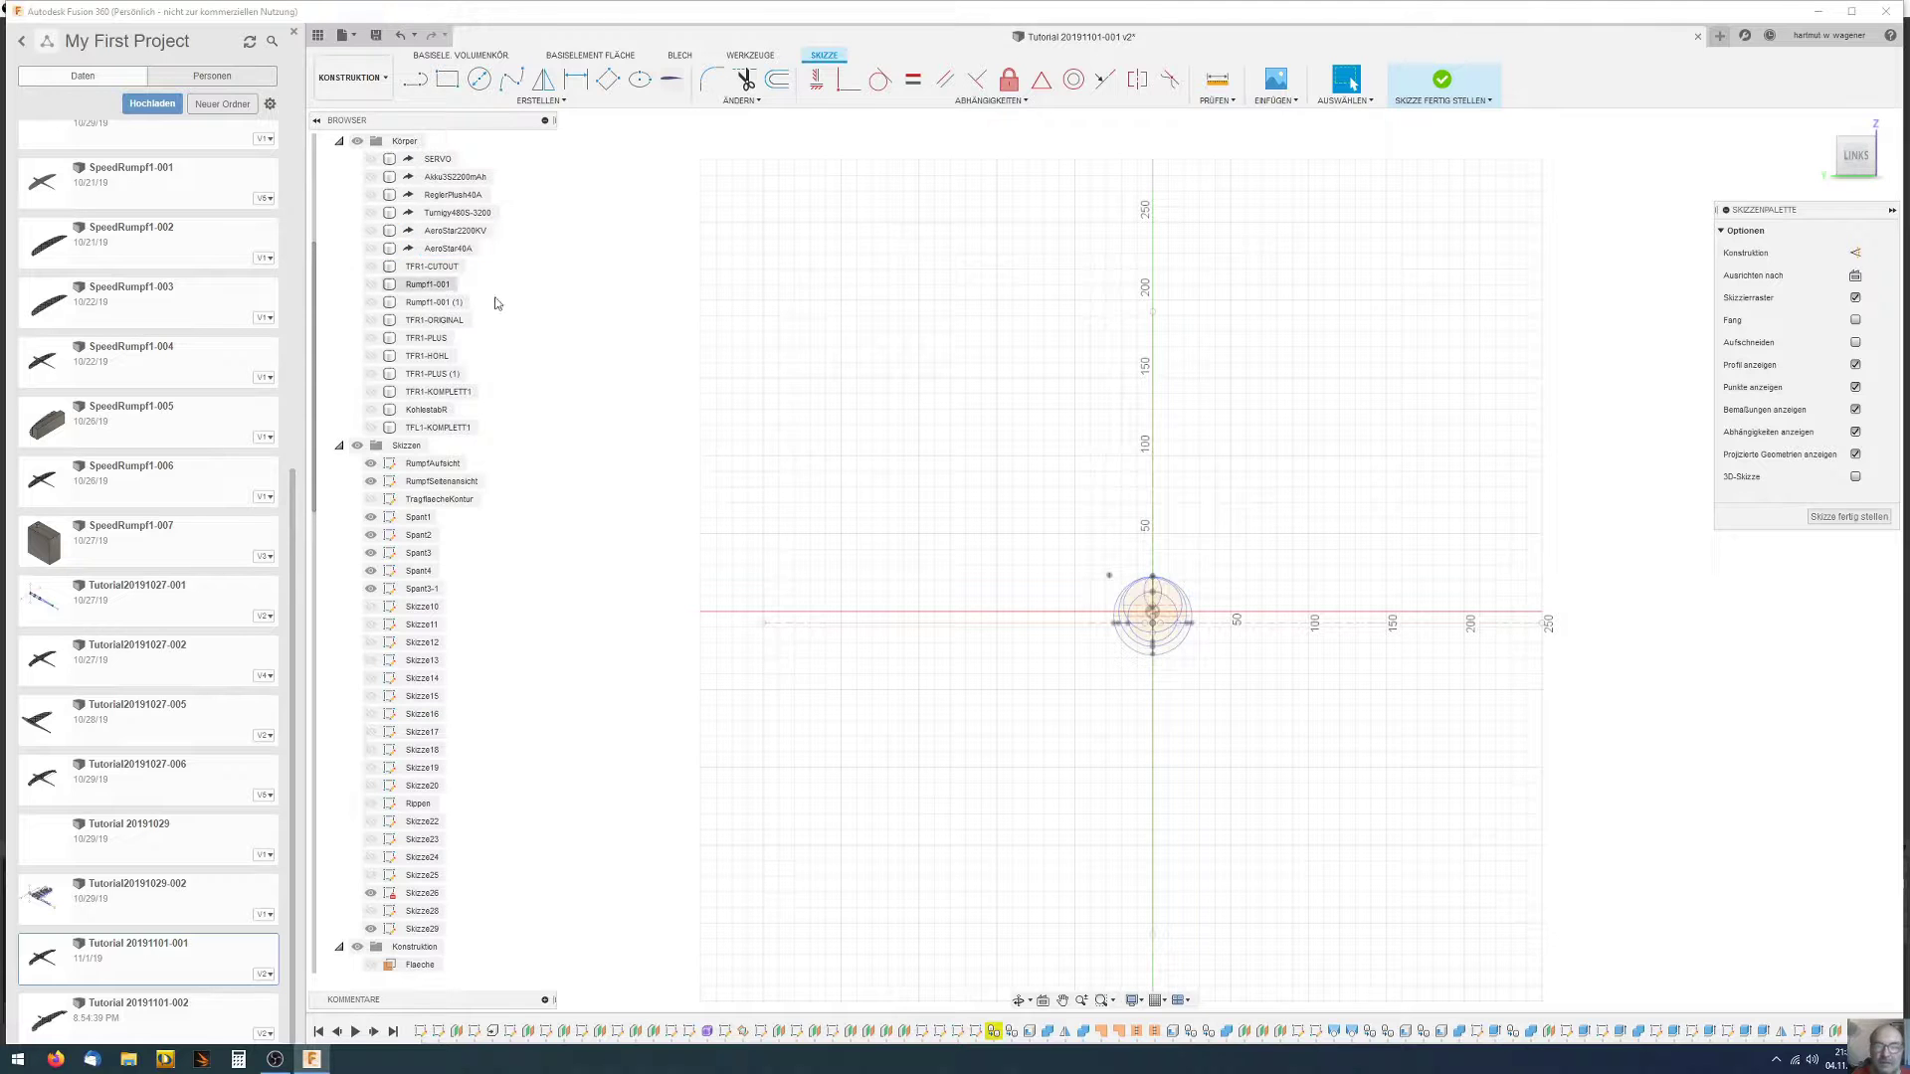
pyautogui.scroll(4, 1083, 495)
pyautogui.scroll(1, 1082, 495)
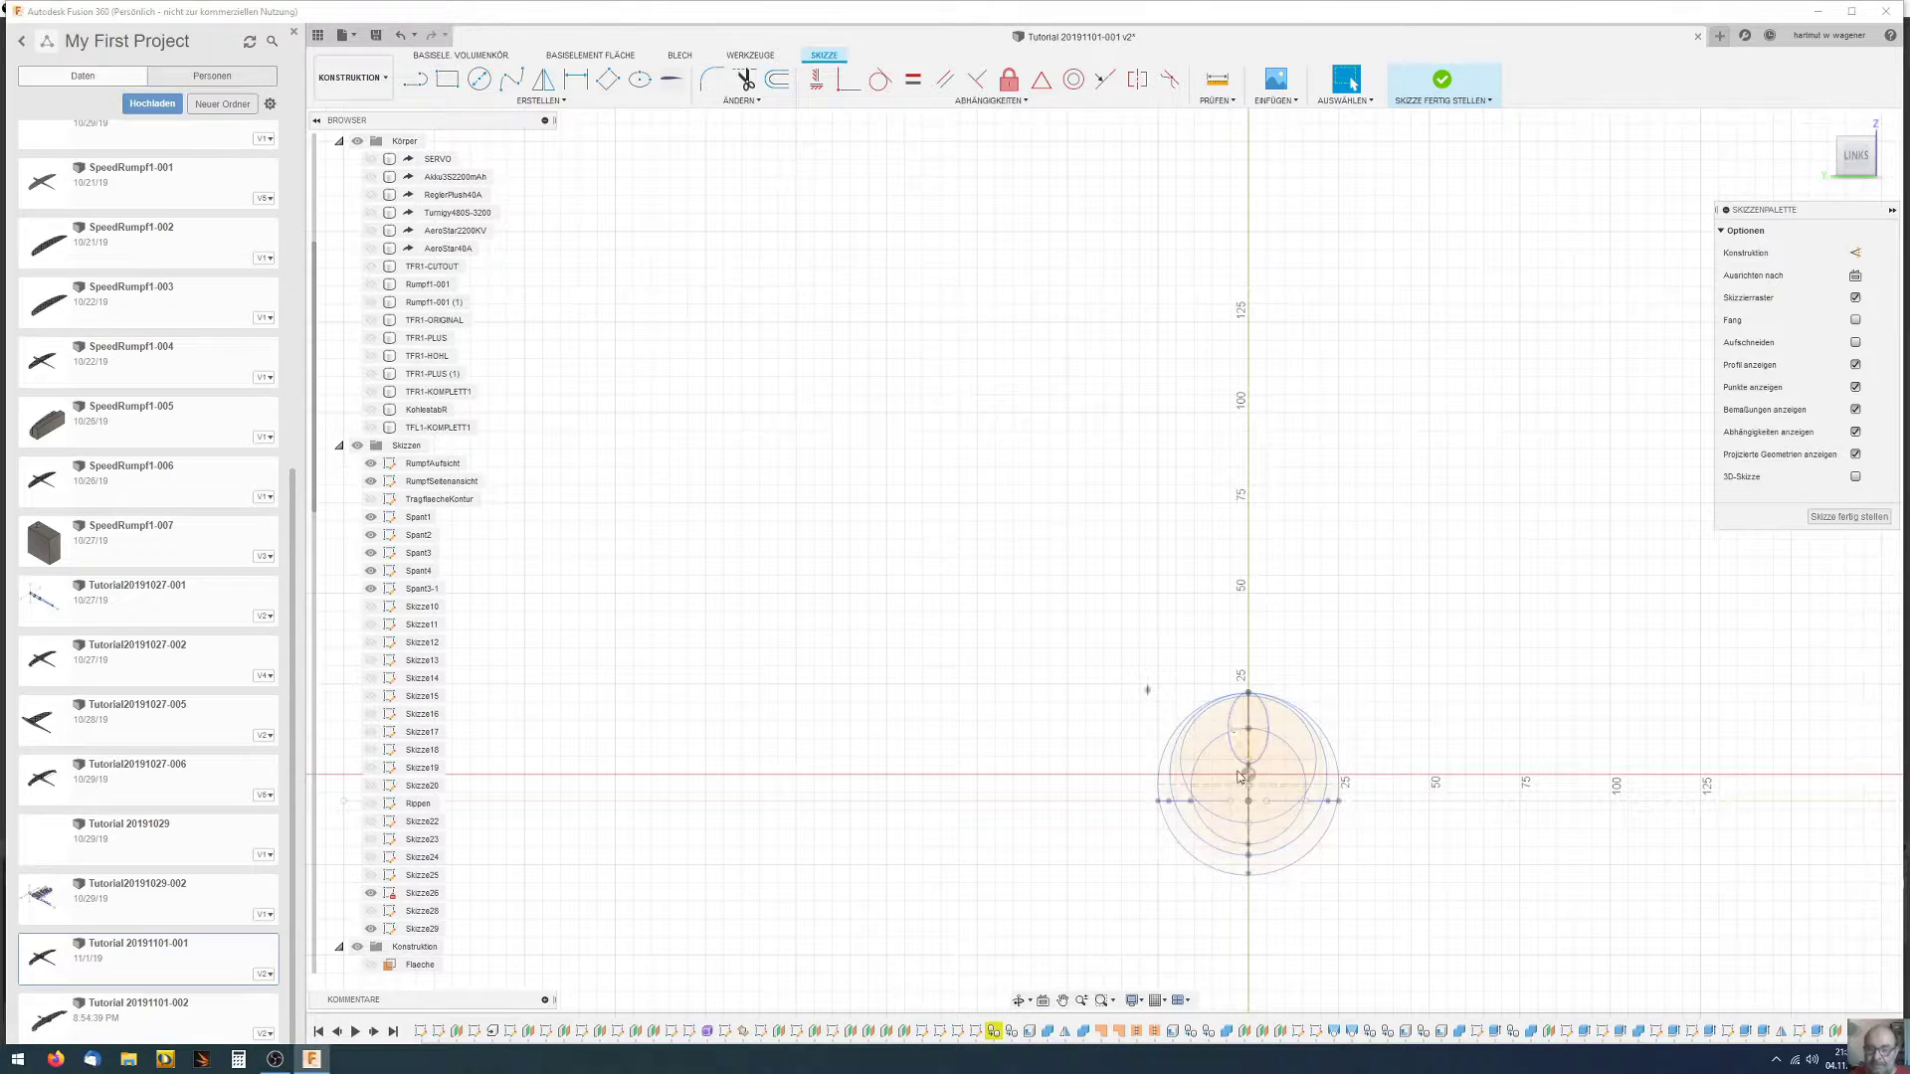
pyautogui.scroll(3, 1271, 745)
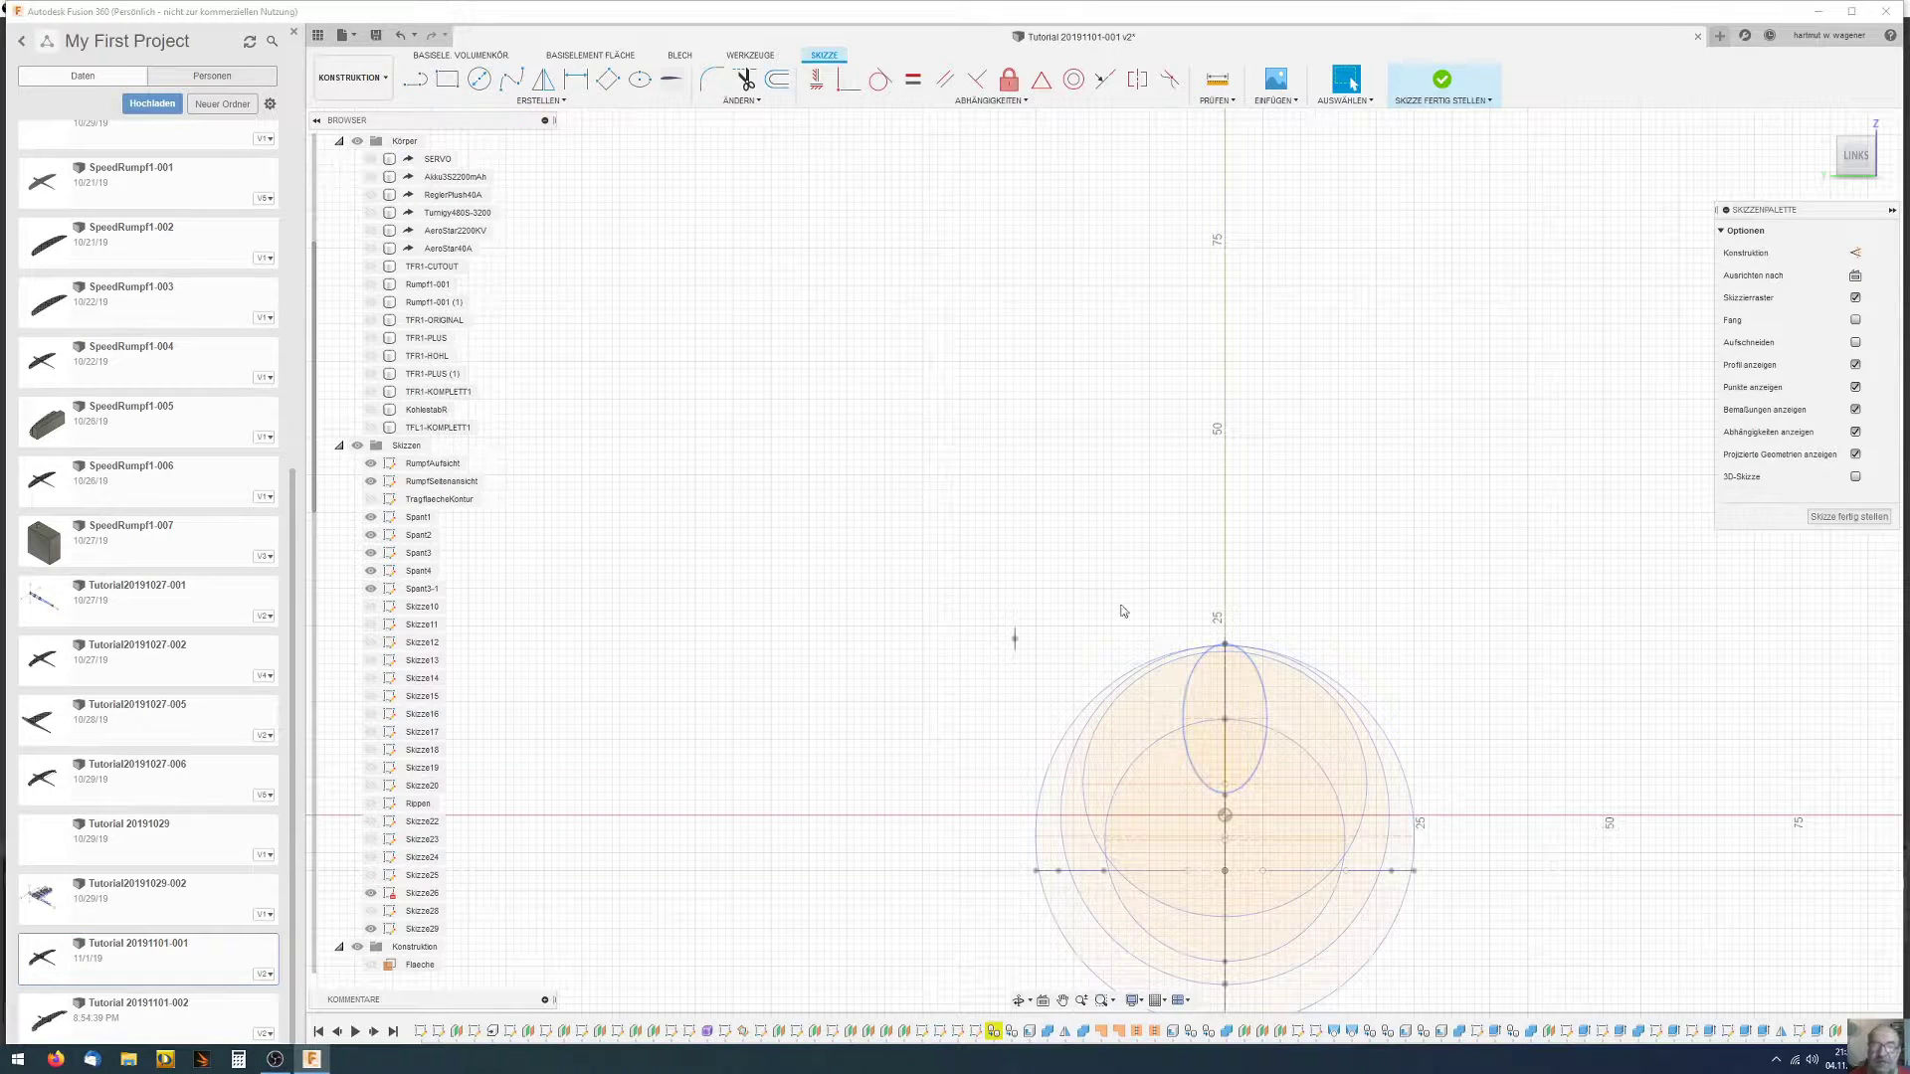
# Draw an upright ellipse centred above the origin
pyautogui.click(639, 78)
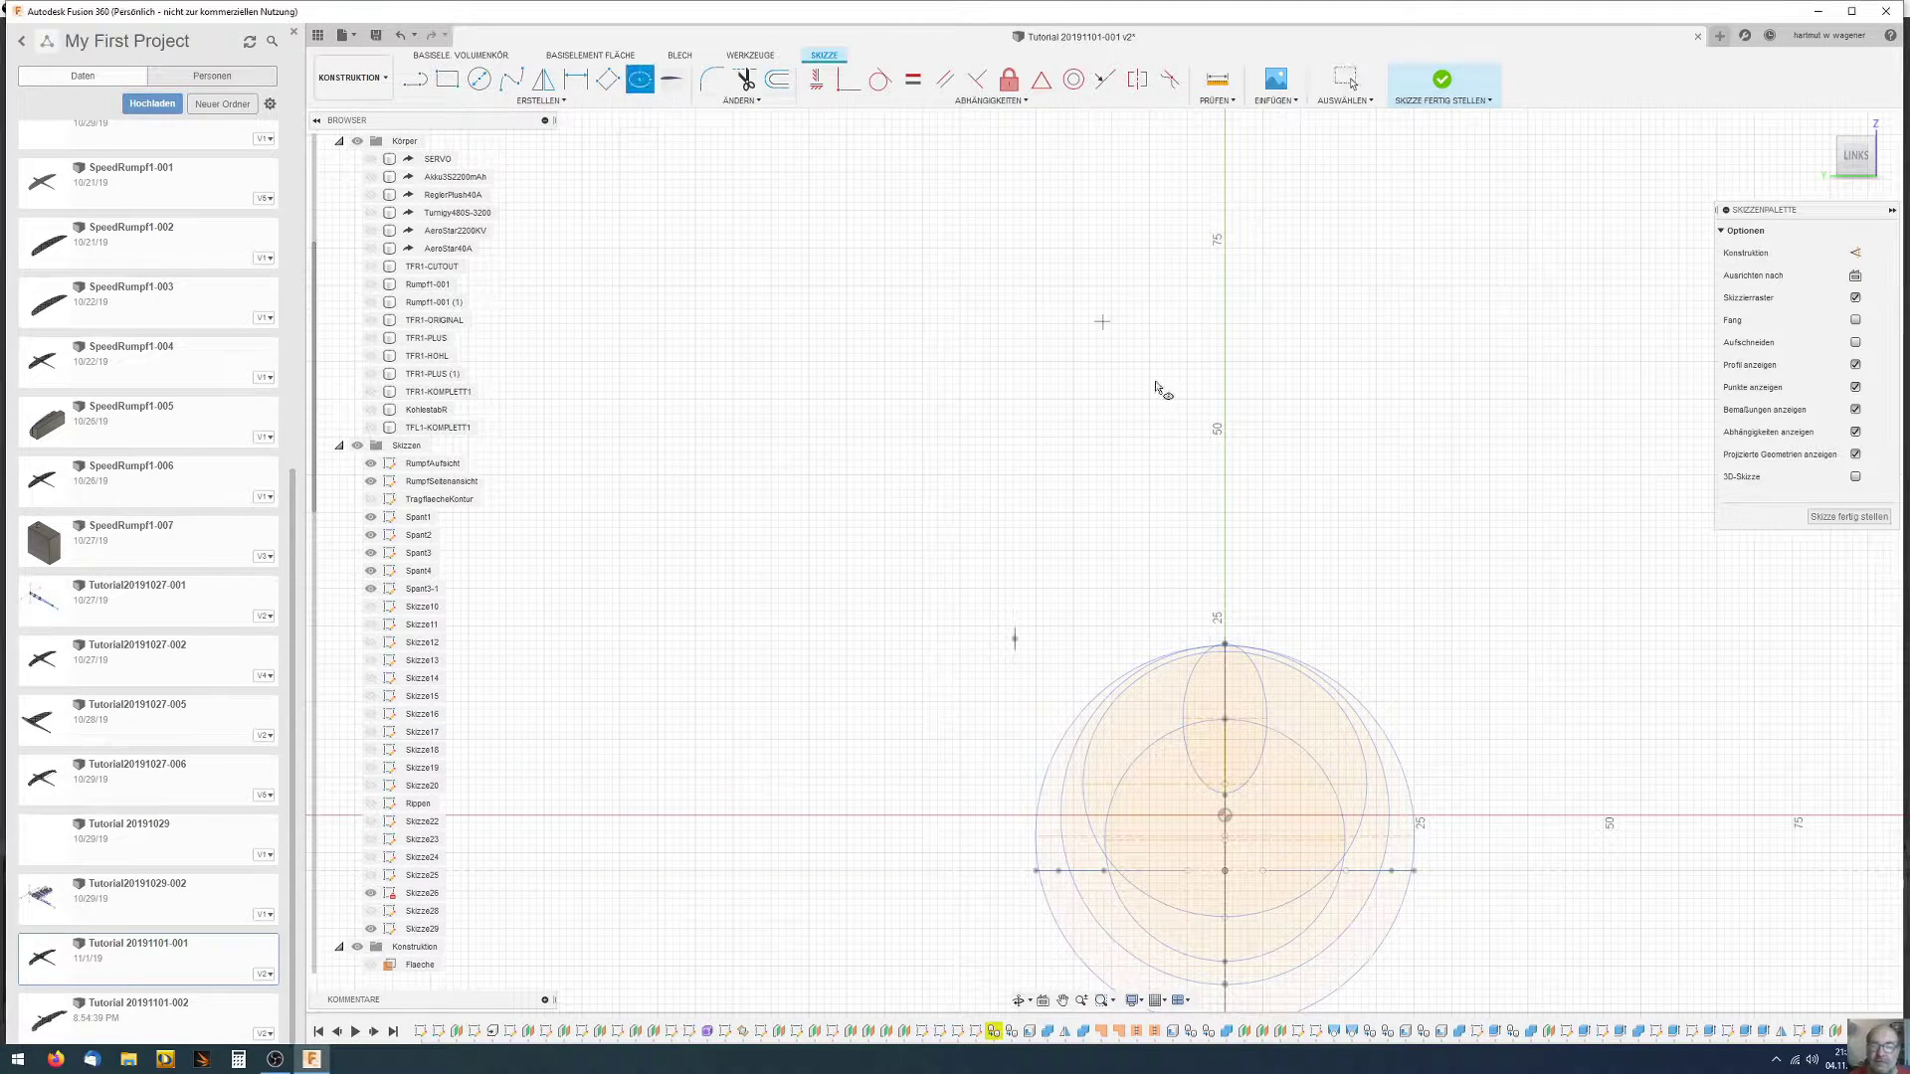
pyautogui.click(1225, 700)
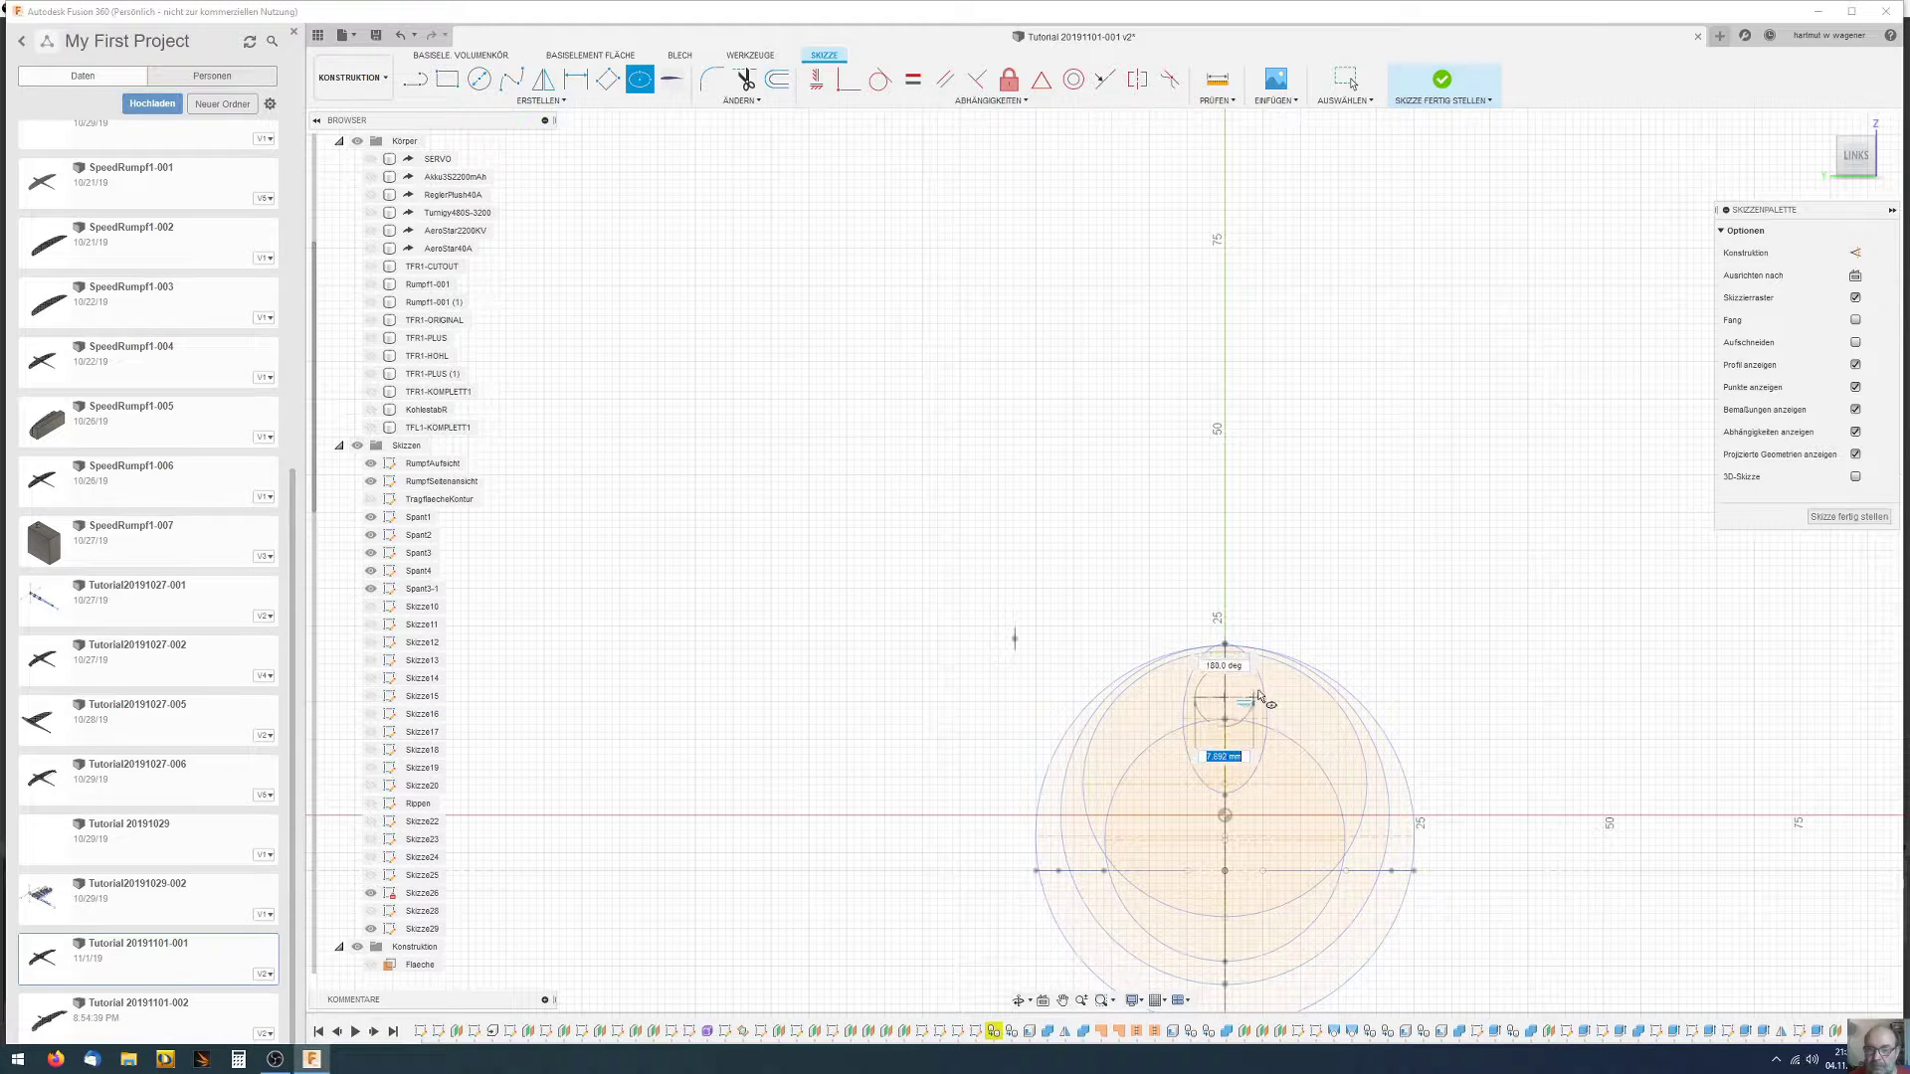
pyautogui.click(1225, 816)
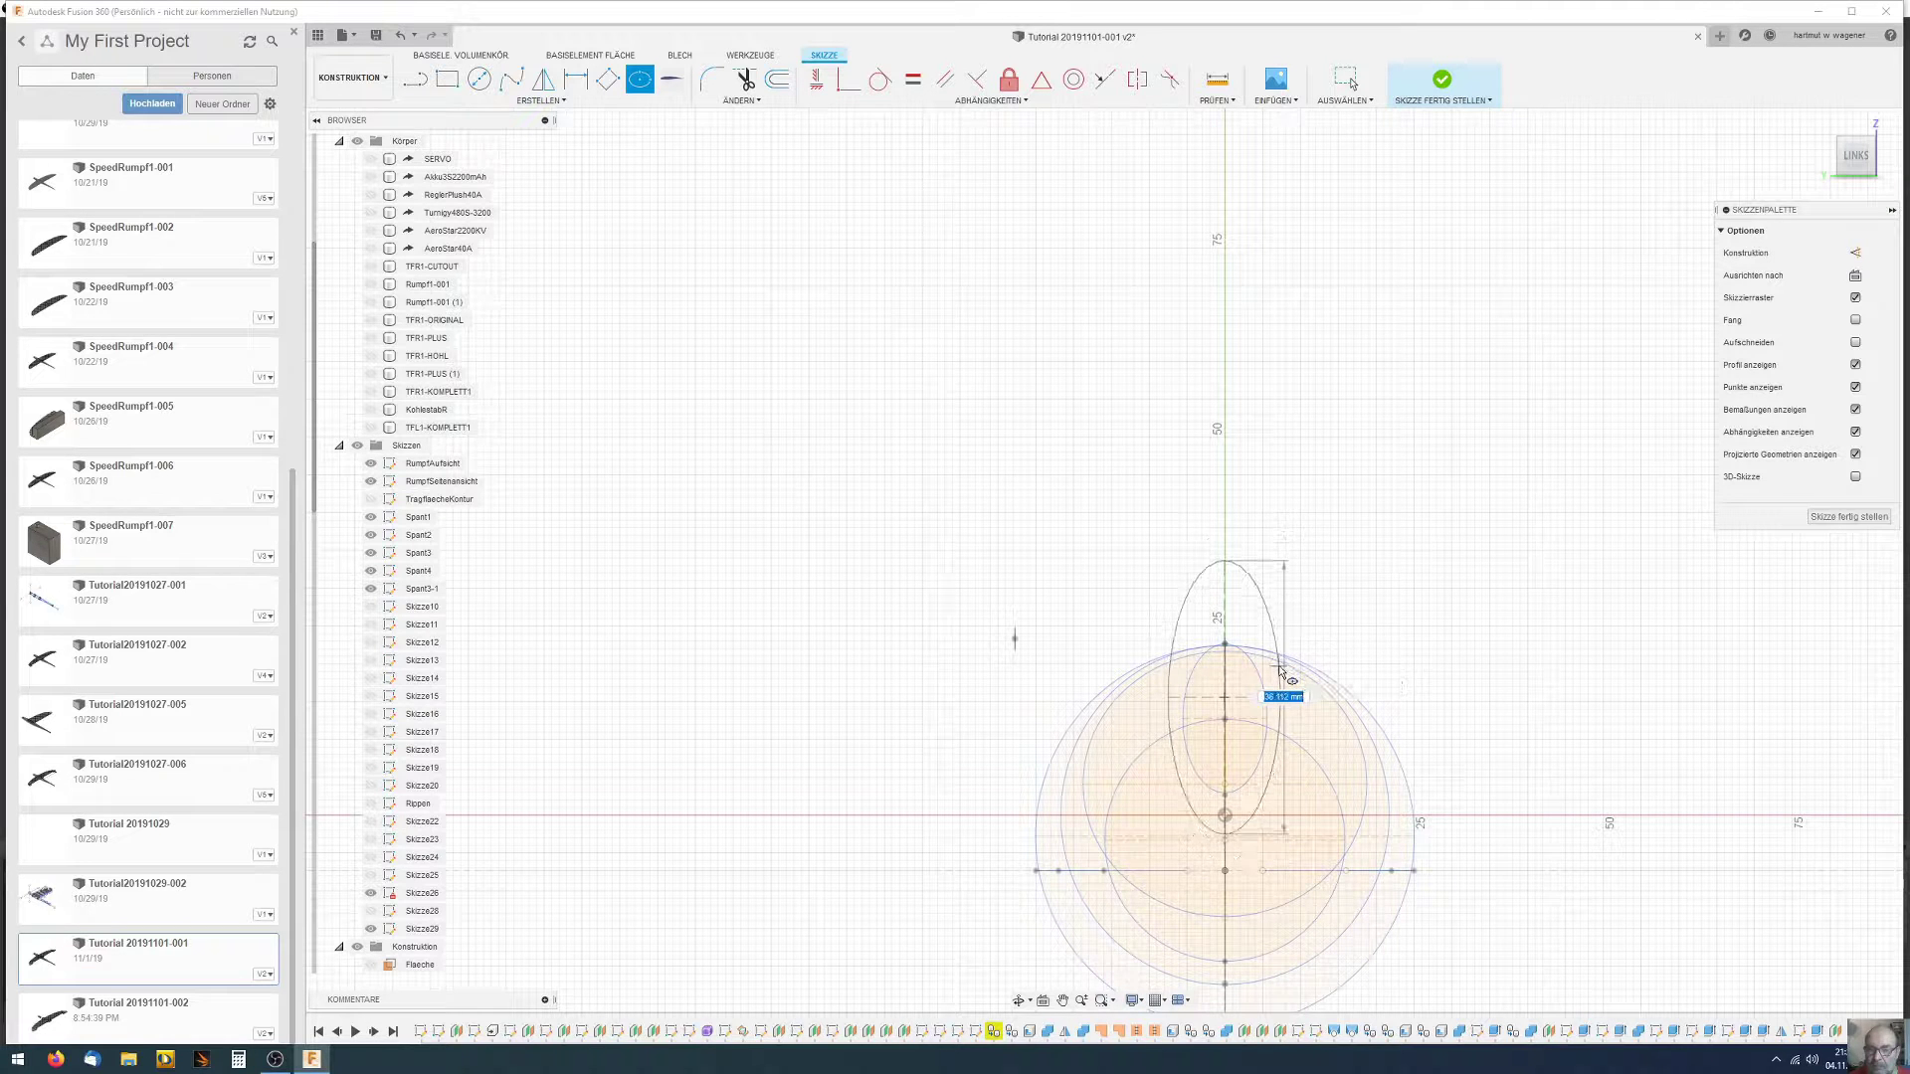
pyautogui.press('Escape')
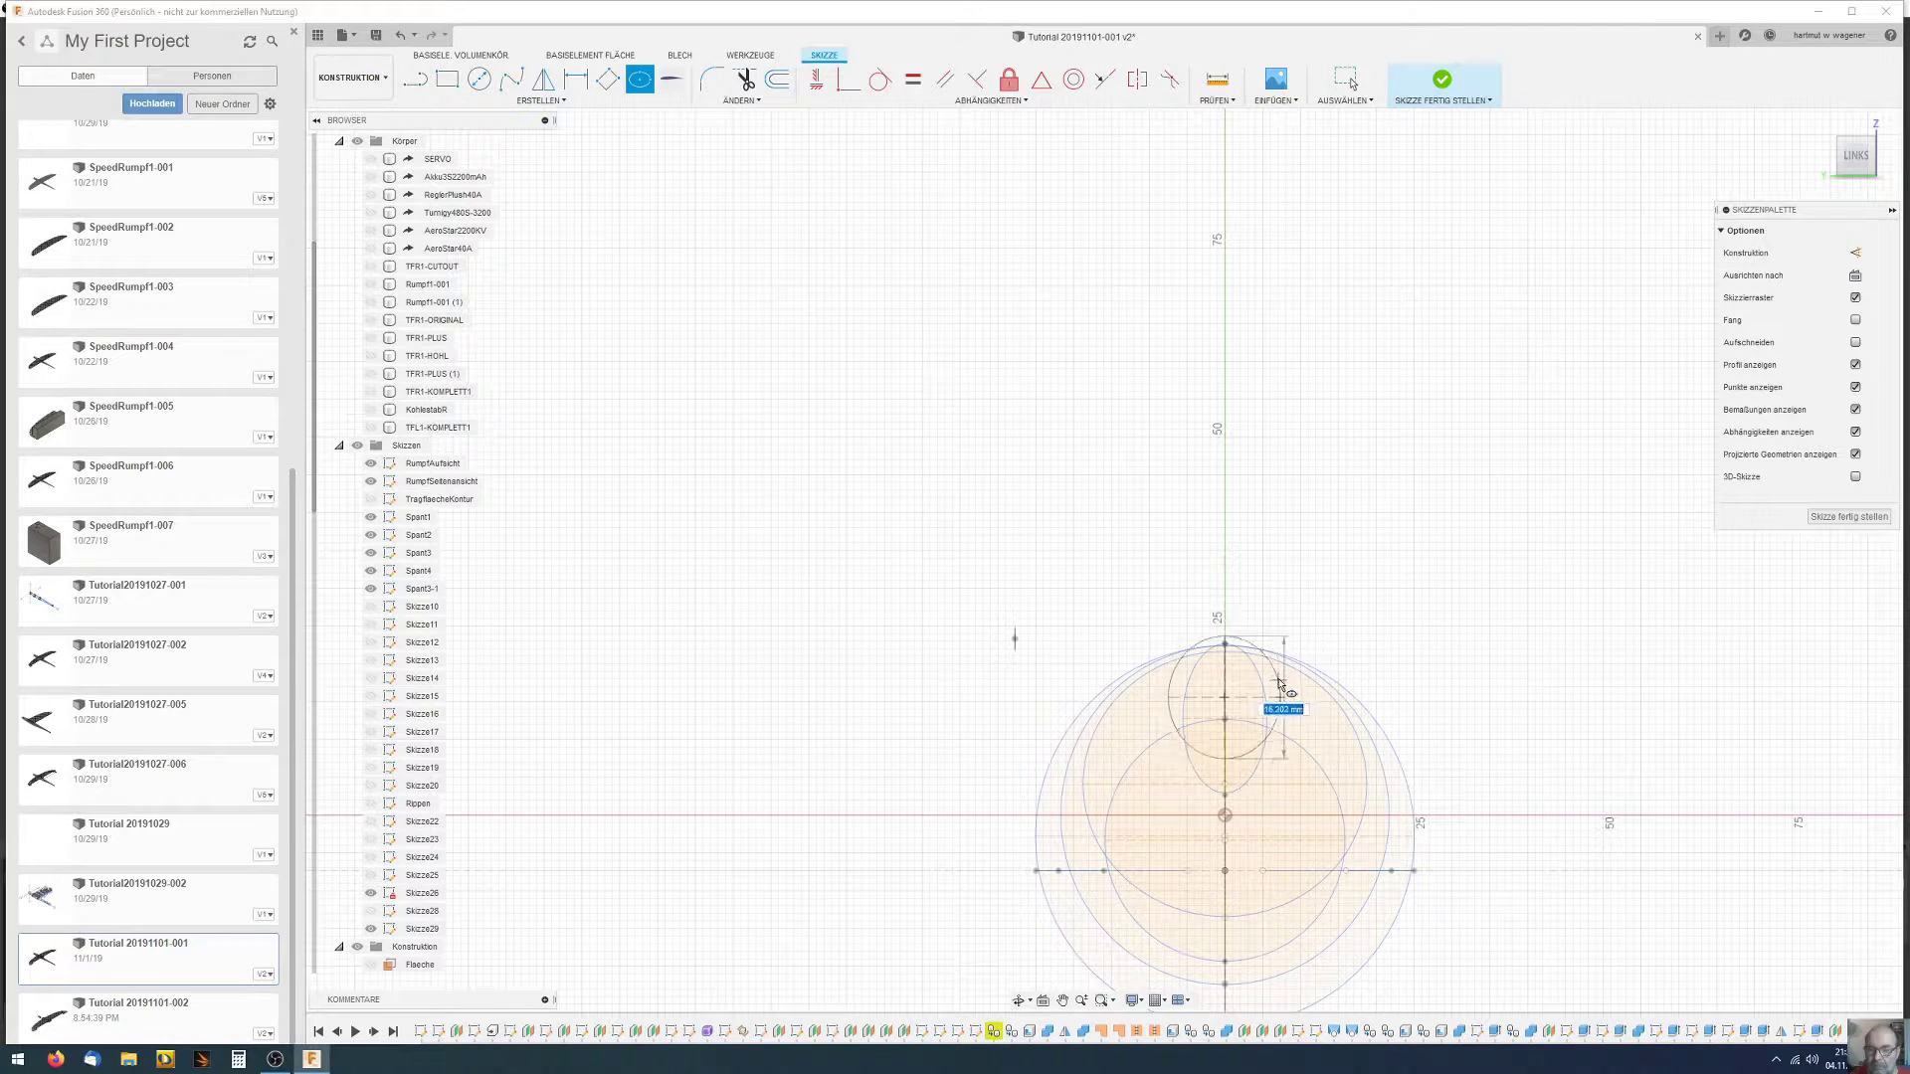
pyautogui.click(1277, 683)
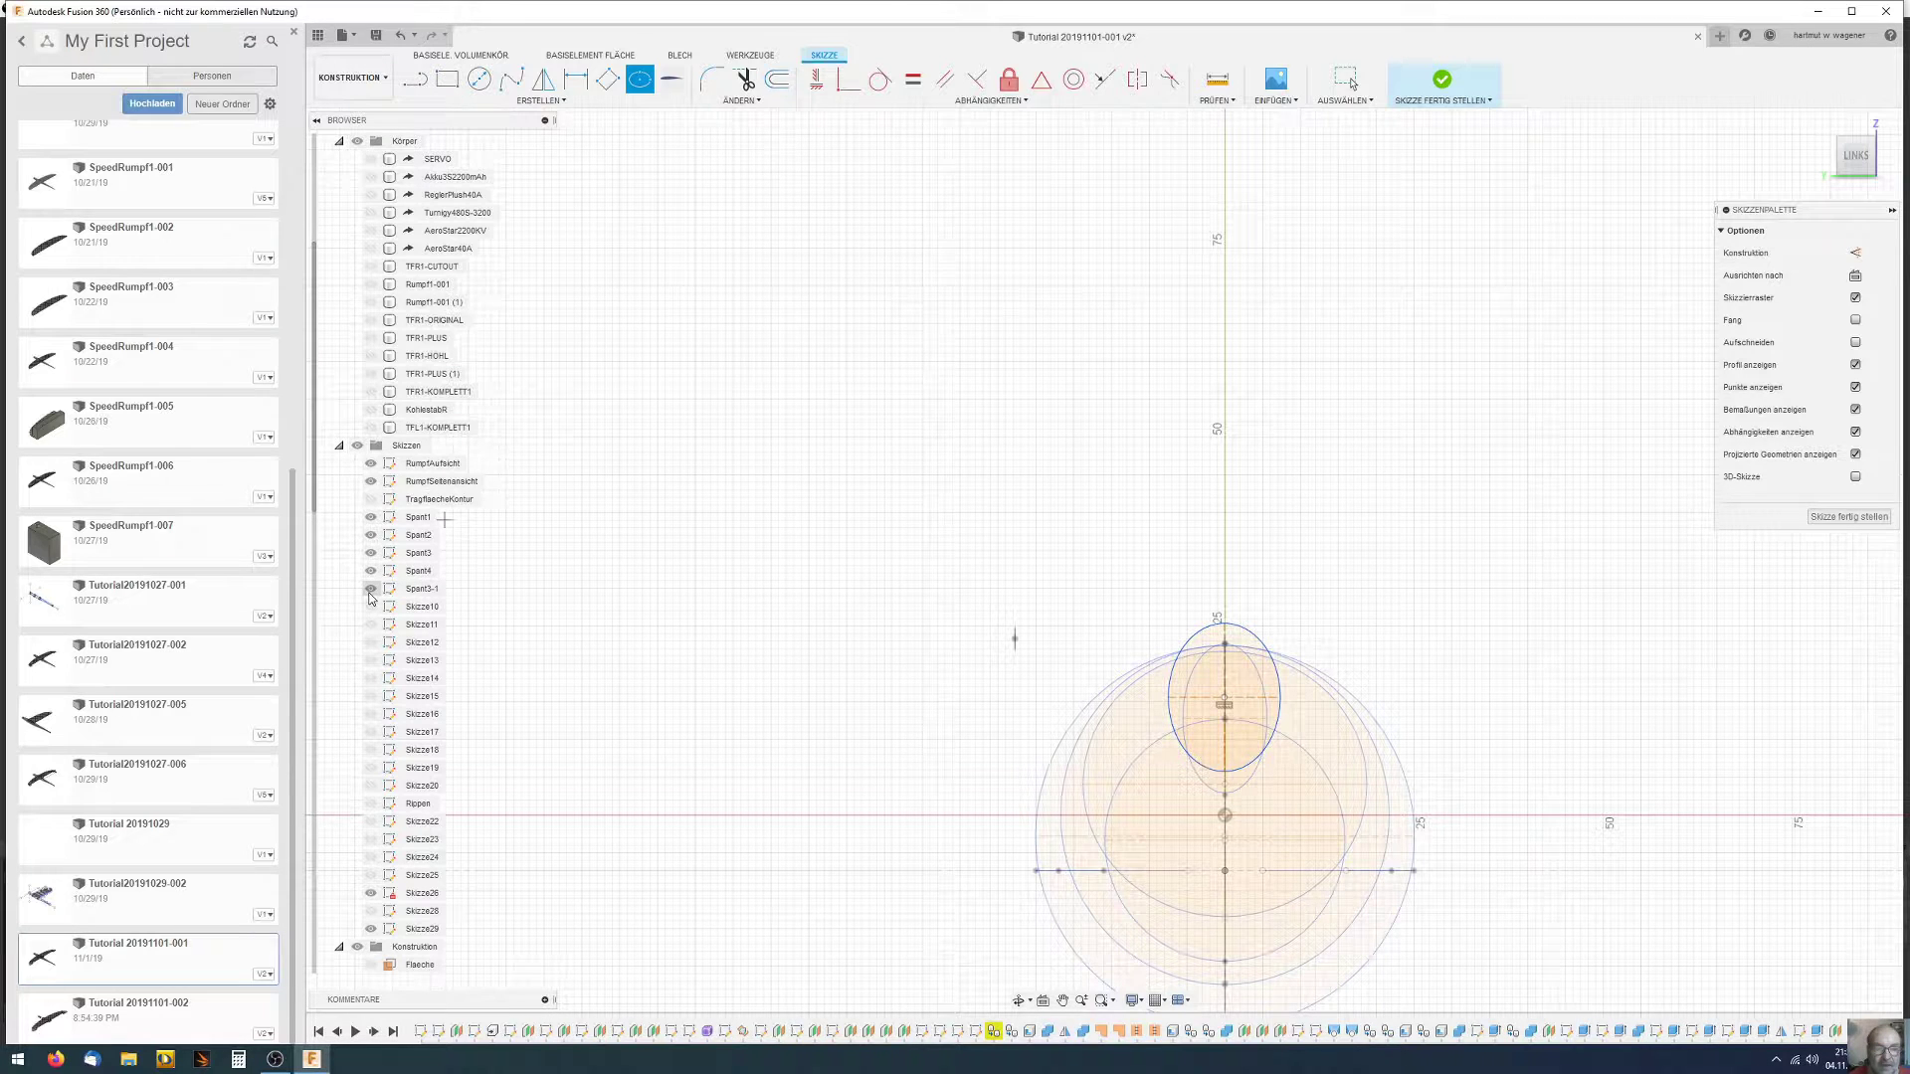
# Hide the Spant1, Spant2 and Spant3 frame sketches and view the sketch in 3D
pyautogui.click(369, 554)
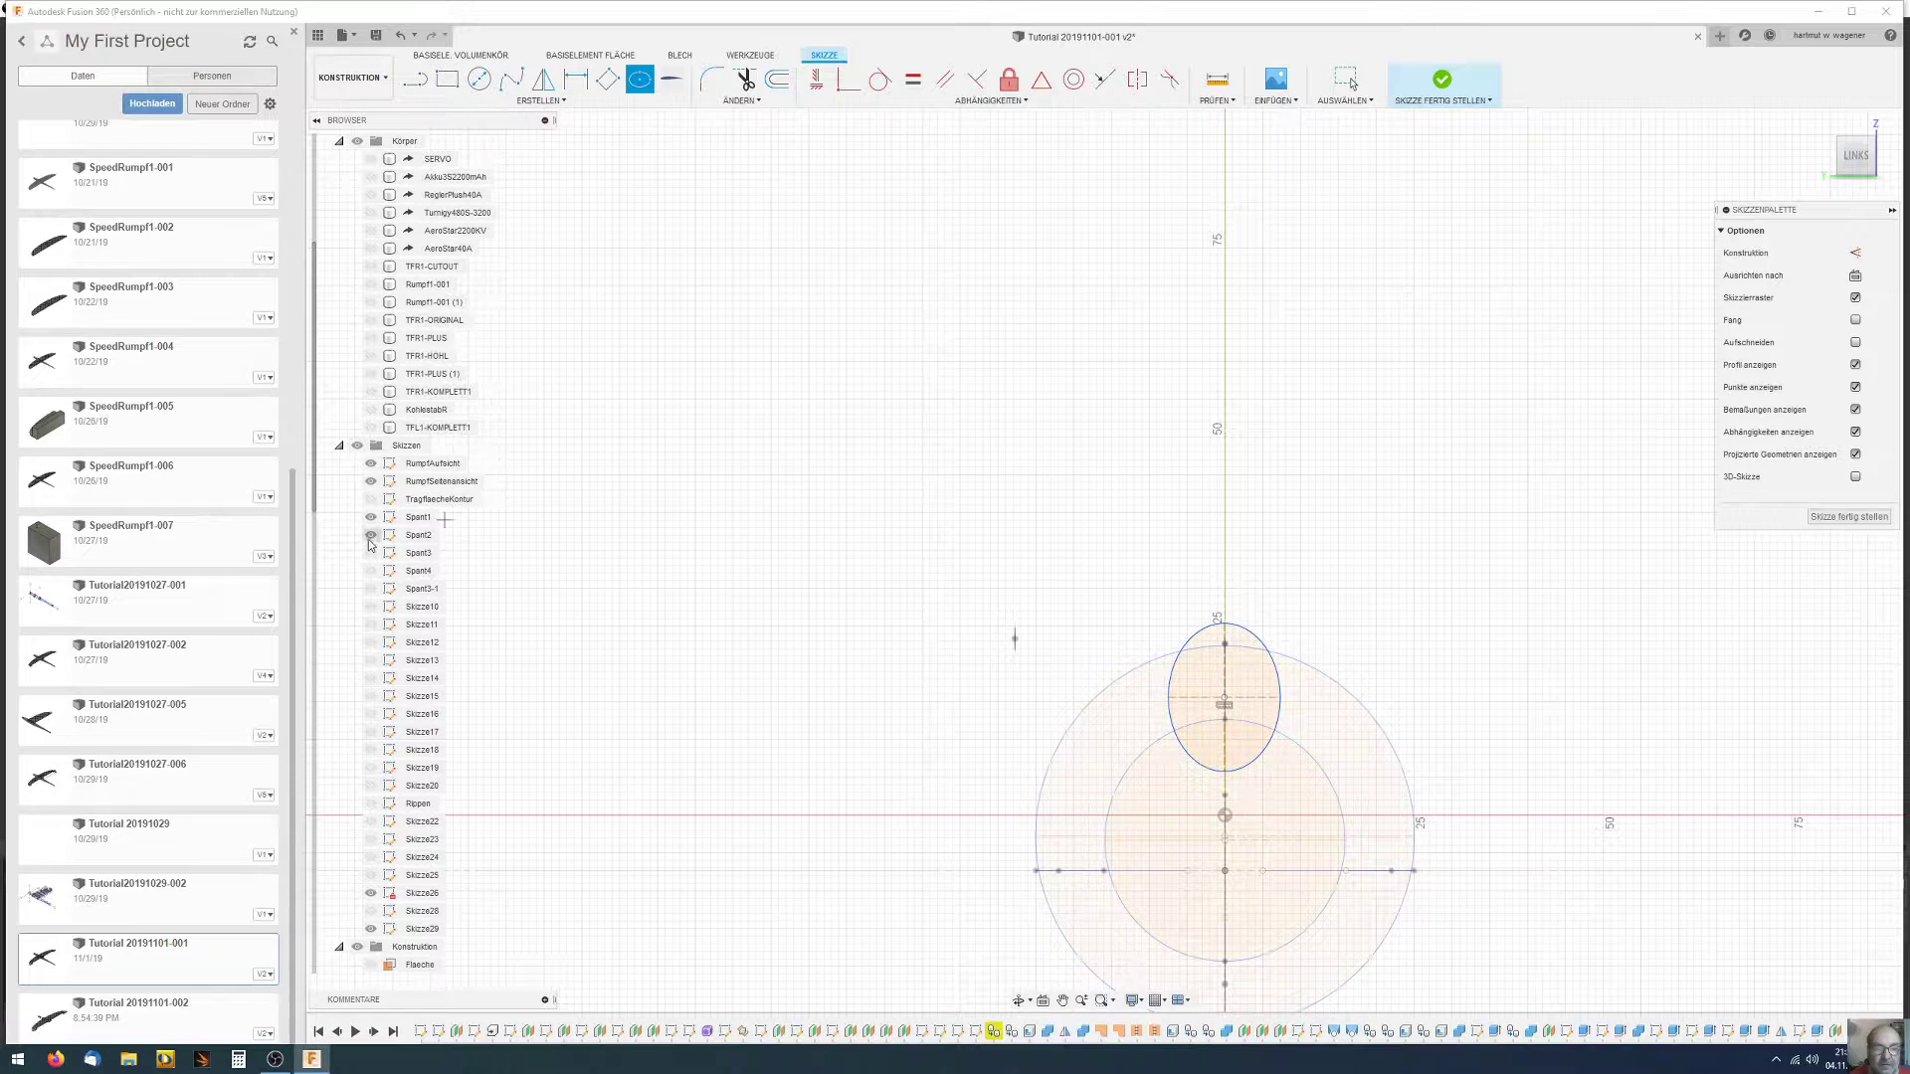
pyautogui.click(370, 518)
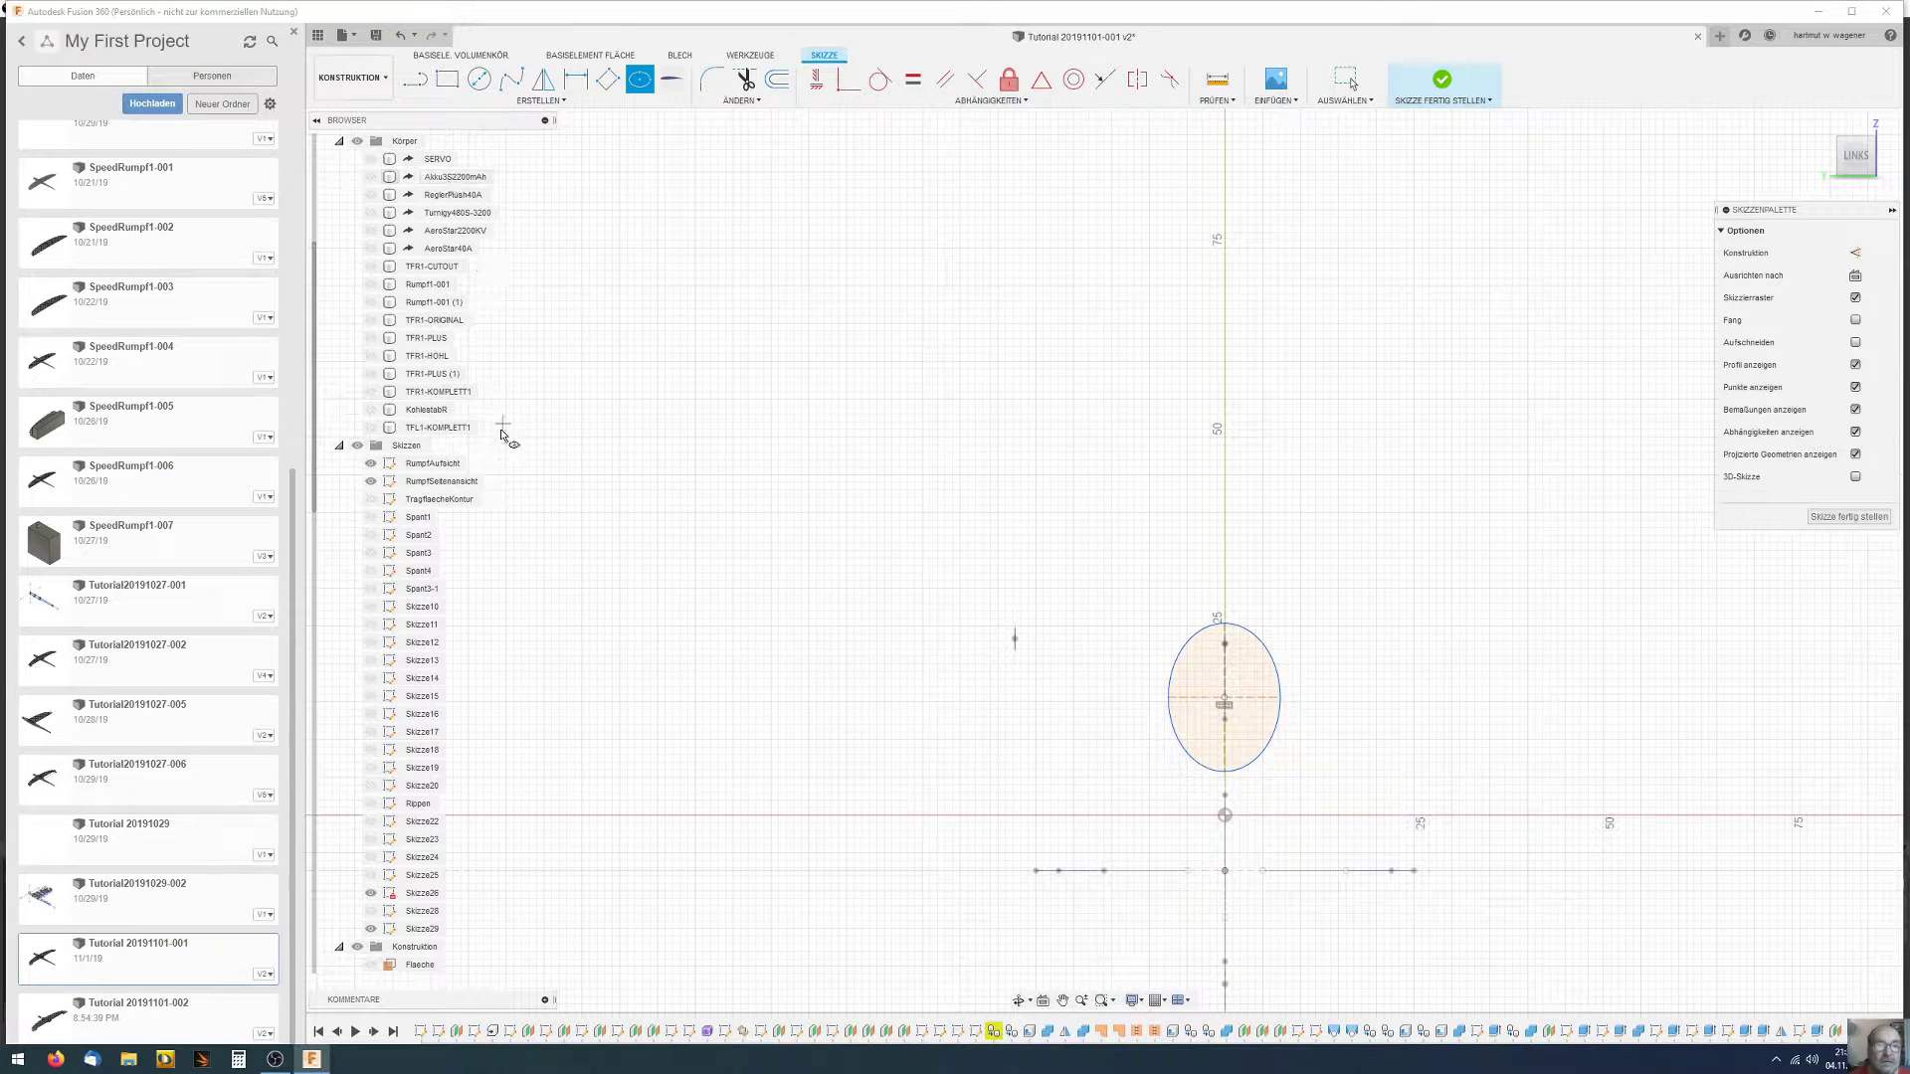
pyautogui.press('Escape')
pyautogui.moveTo(1096, 534)
pyautogui.keyDown('shift'); pyautogui.mouseDown(button='middle')
pyautogui.moveTo(1097, 560)
pyautogui.moveTo(1096, 541)
pyautogui.mouseUp(button='middle'); pyautogui.keyUp('shift')
pyautogui.press('Return')
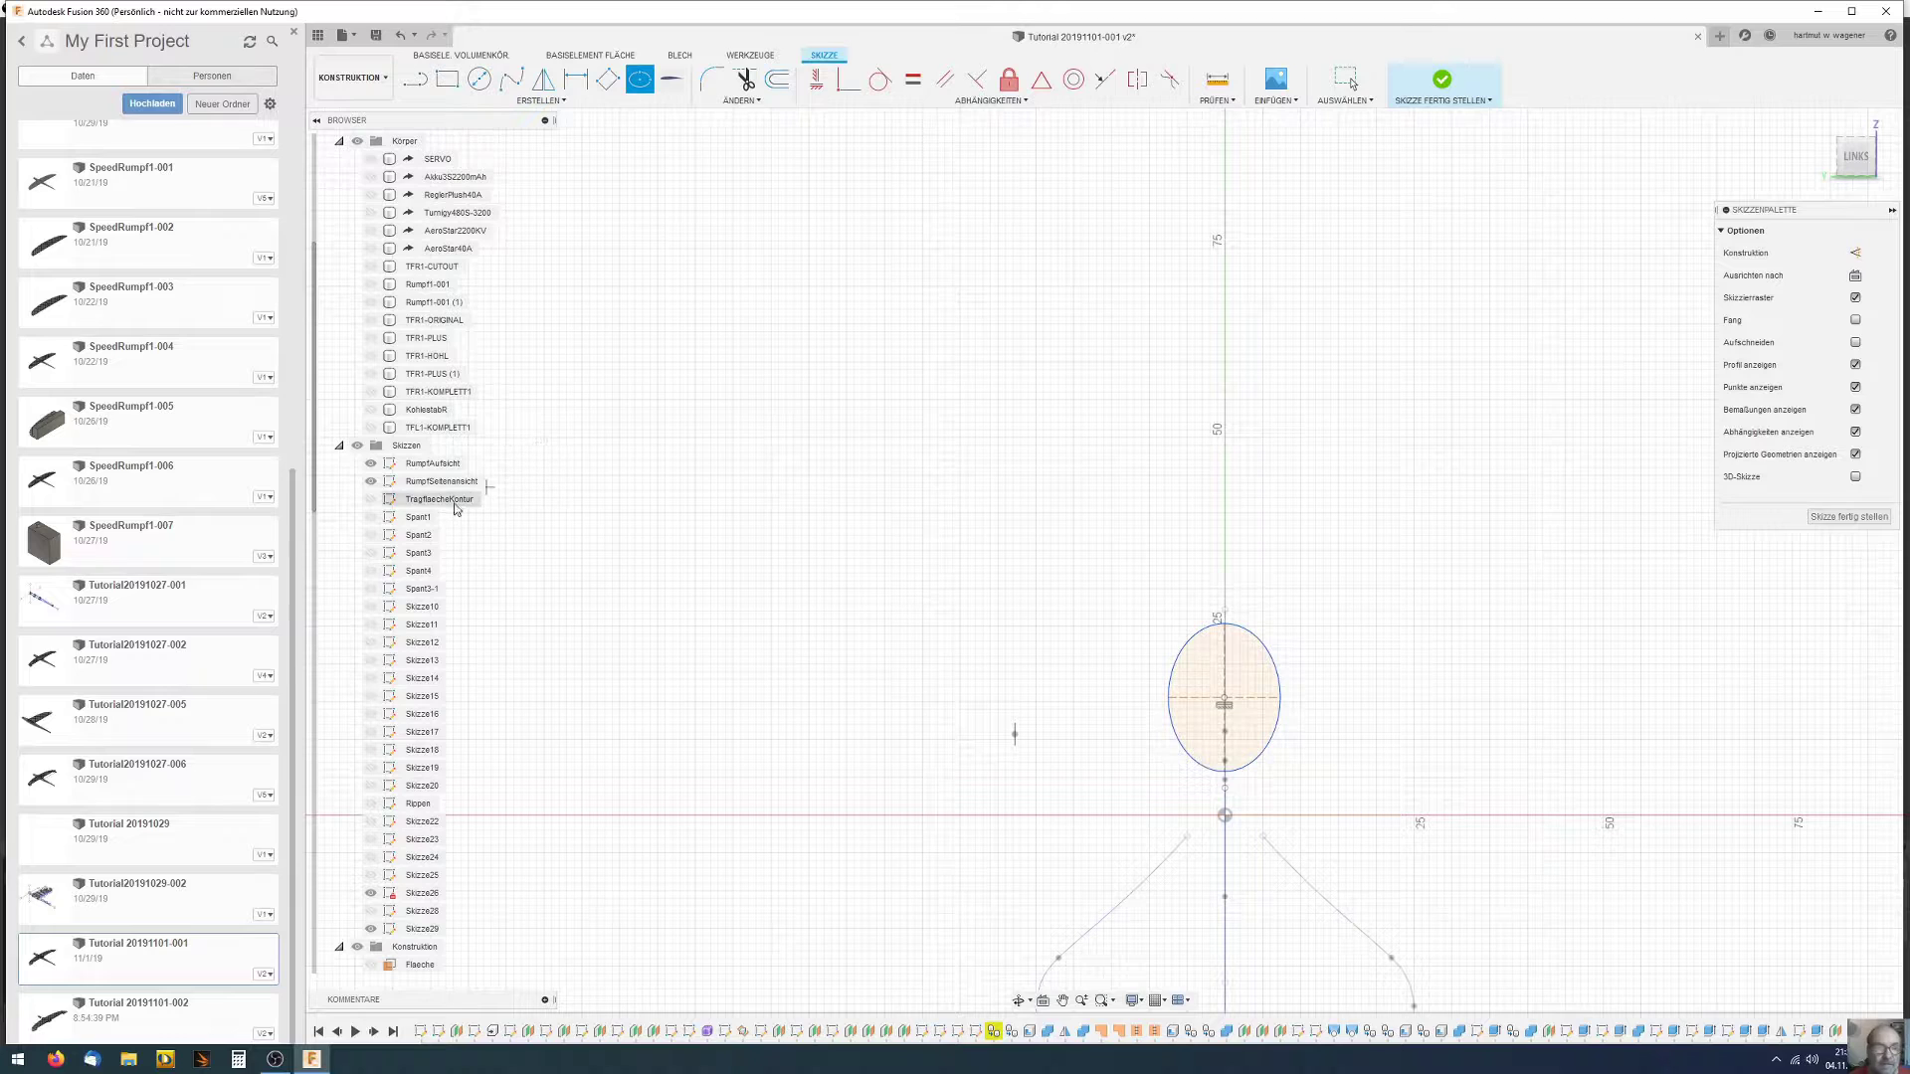
pyautogui.scroll(-3, 666, 509)
# Drag the ellipse's centre point downward
pyautogui.keyDown('shift'); pyautogui.moveTo(666, 509); pyautogui.dragTo(708, 517, button='middle'); pyautogui.keyUp('shift')
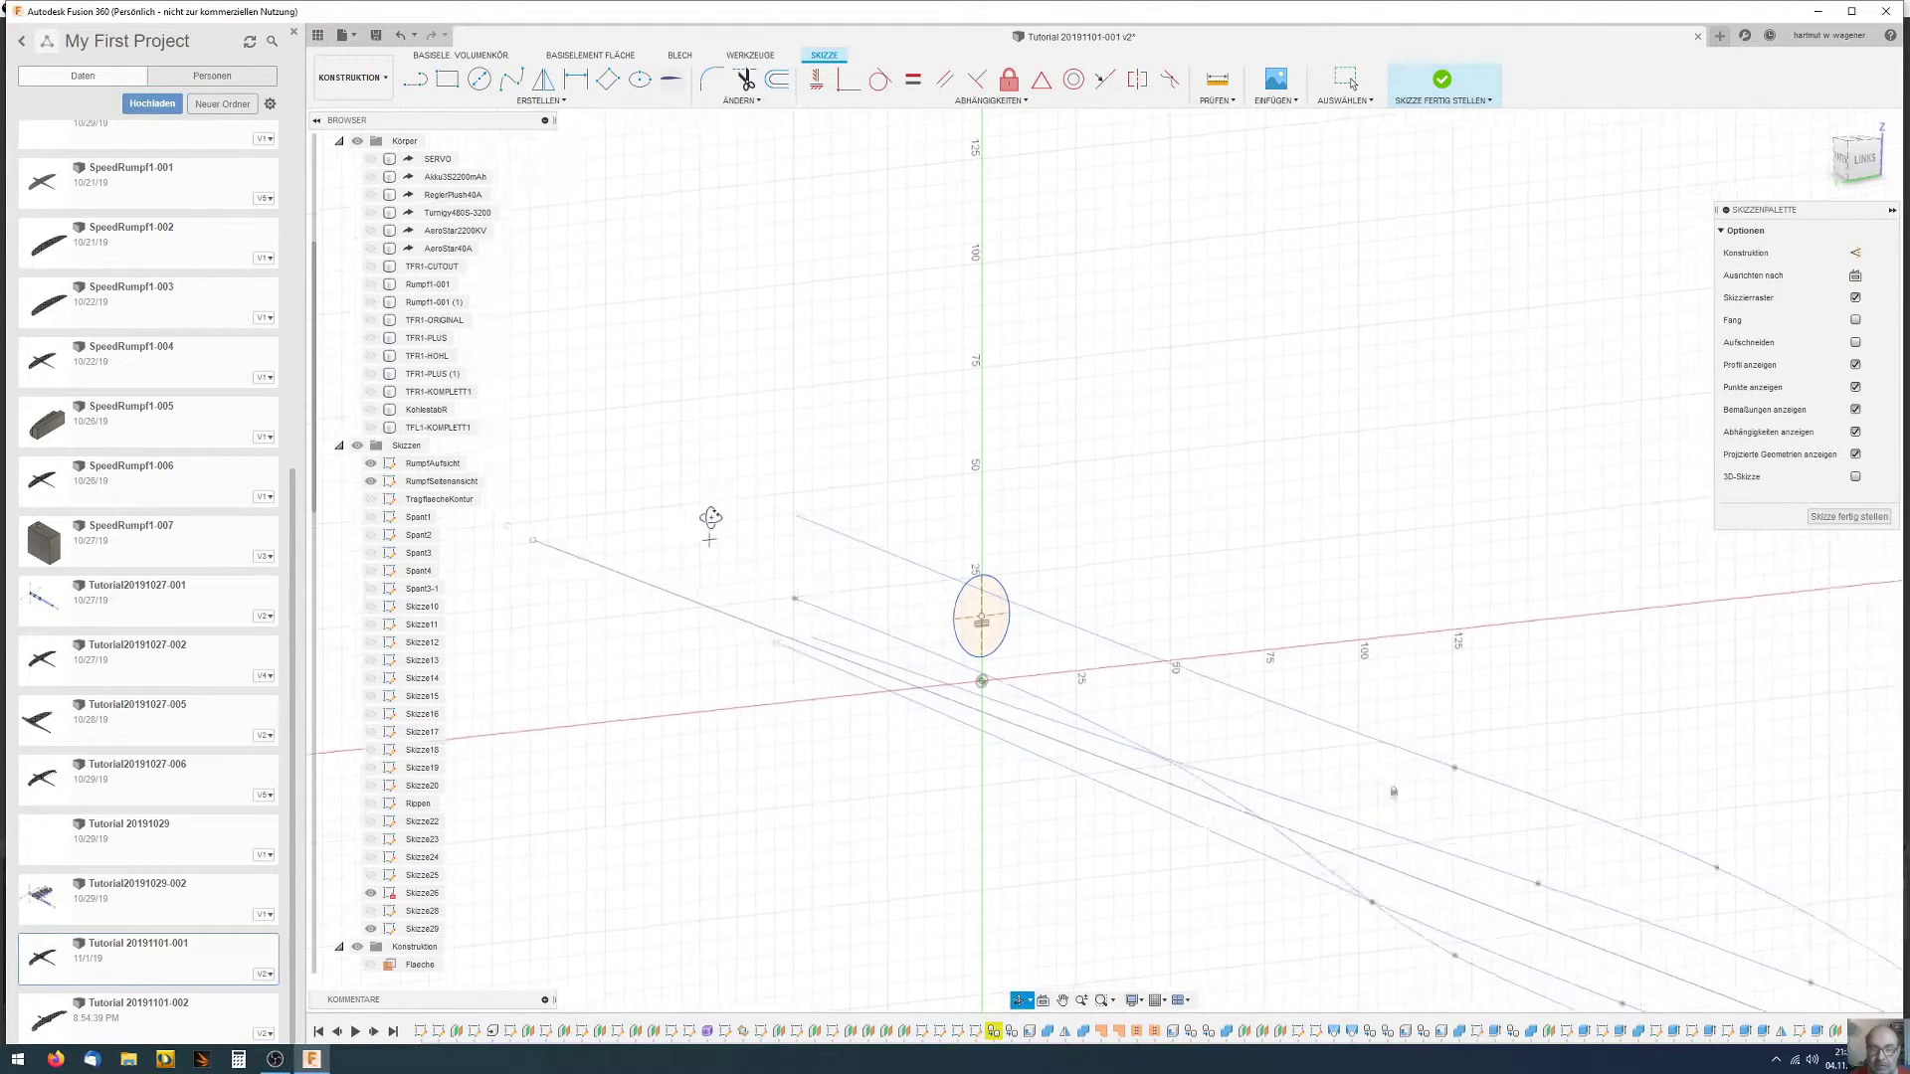
pyautogui.scroll(2, 1041, 606)
pyautogui.keyDown('shift'); pyautogui.moveTo(951, 662); pyautogui.dragTo(965, 637, button='middle'); pyautogui.keyUp('shift')
pyautogui.scroll(2, 988, 619)
pyautogui.scroll(1, 1002, 611)
pyautogui.press('Escape')
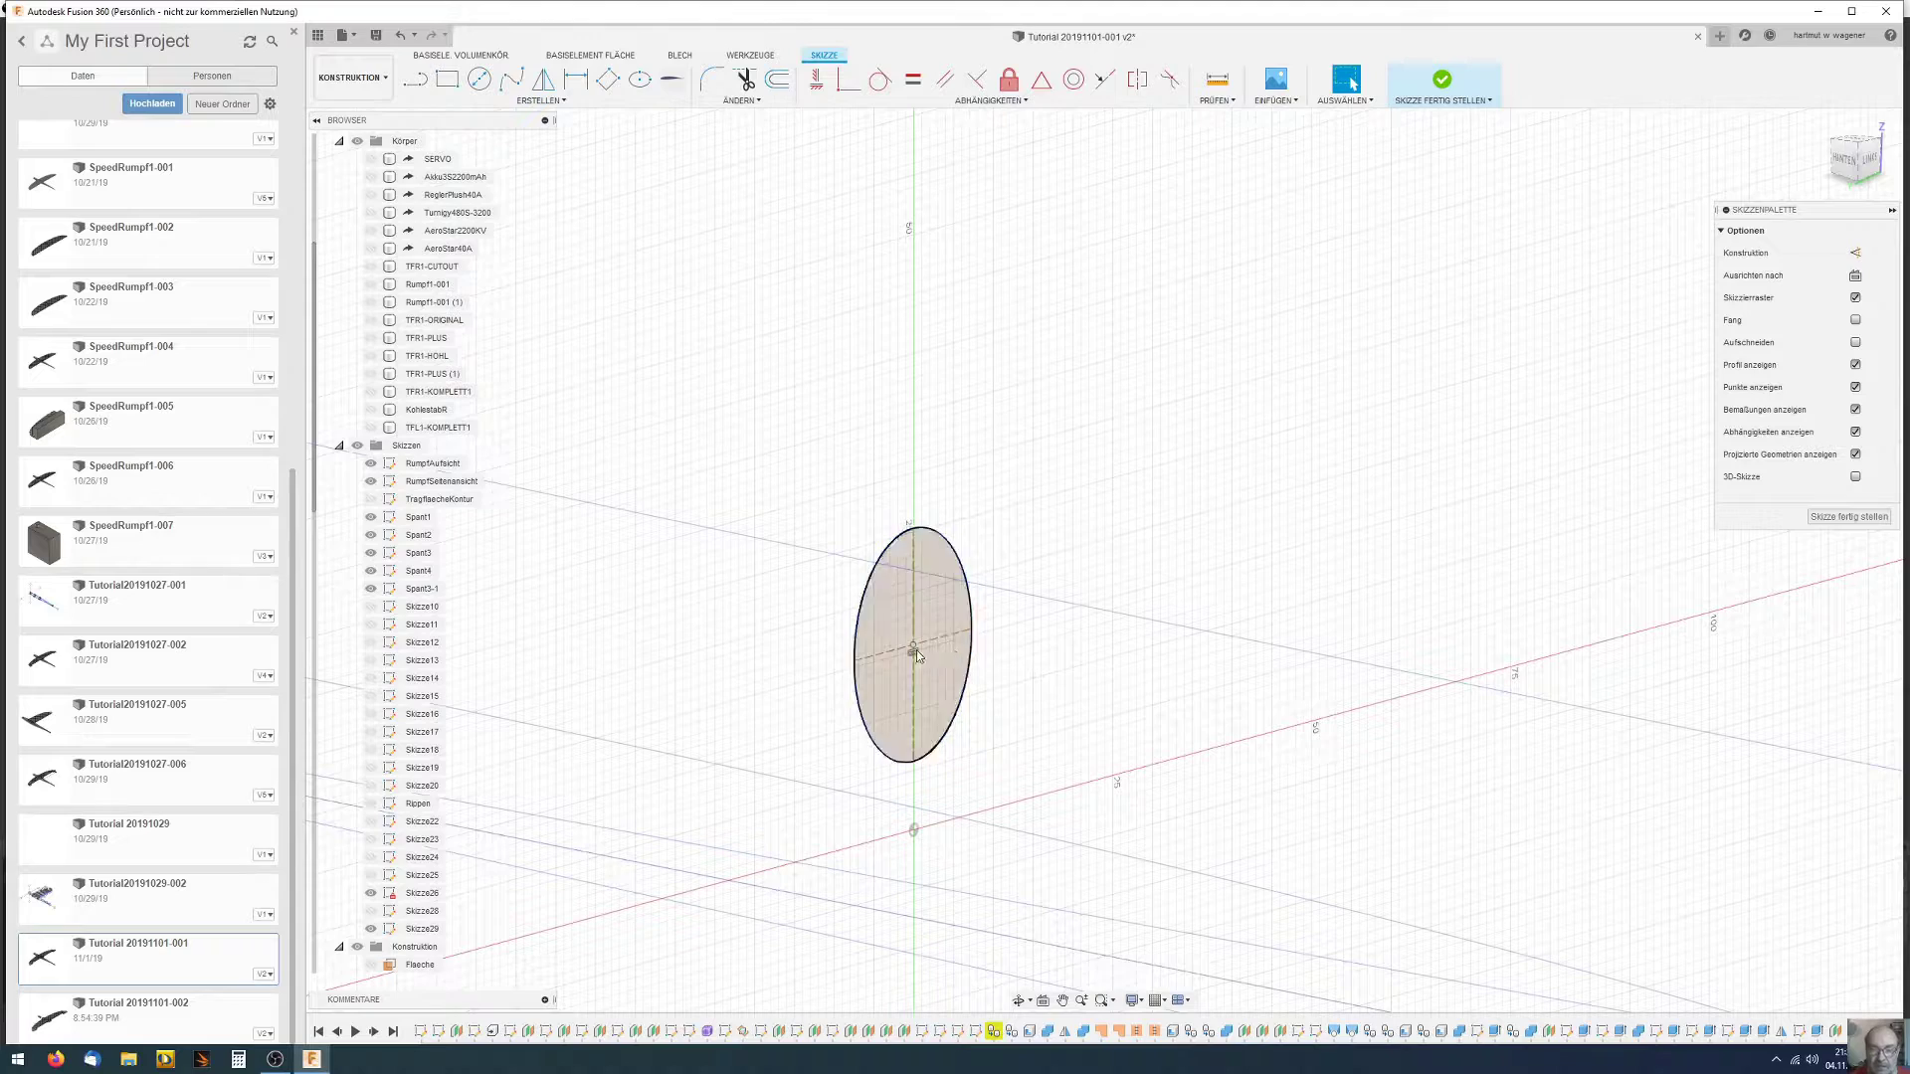
pyautogui.moveTo(914, 649); pyautogui.dragTo(916, 694)
# Stretch the ellipse's long axis wider into a nearly round profile
pyautogui.moveTo(913, 693)
pyautogui.keyDown('shift'); pyautogui.mouseDown(button='middle')
pyautogui.moveTo(870, 678)
pyautogui.moveTo(938, 669)
pyautogui.moveTo(853, 687)
pyautogui.moveTo(857, 785)
pyautogui.mouseUp(button='middle'); pyautogui.keyUp('shift')
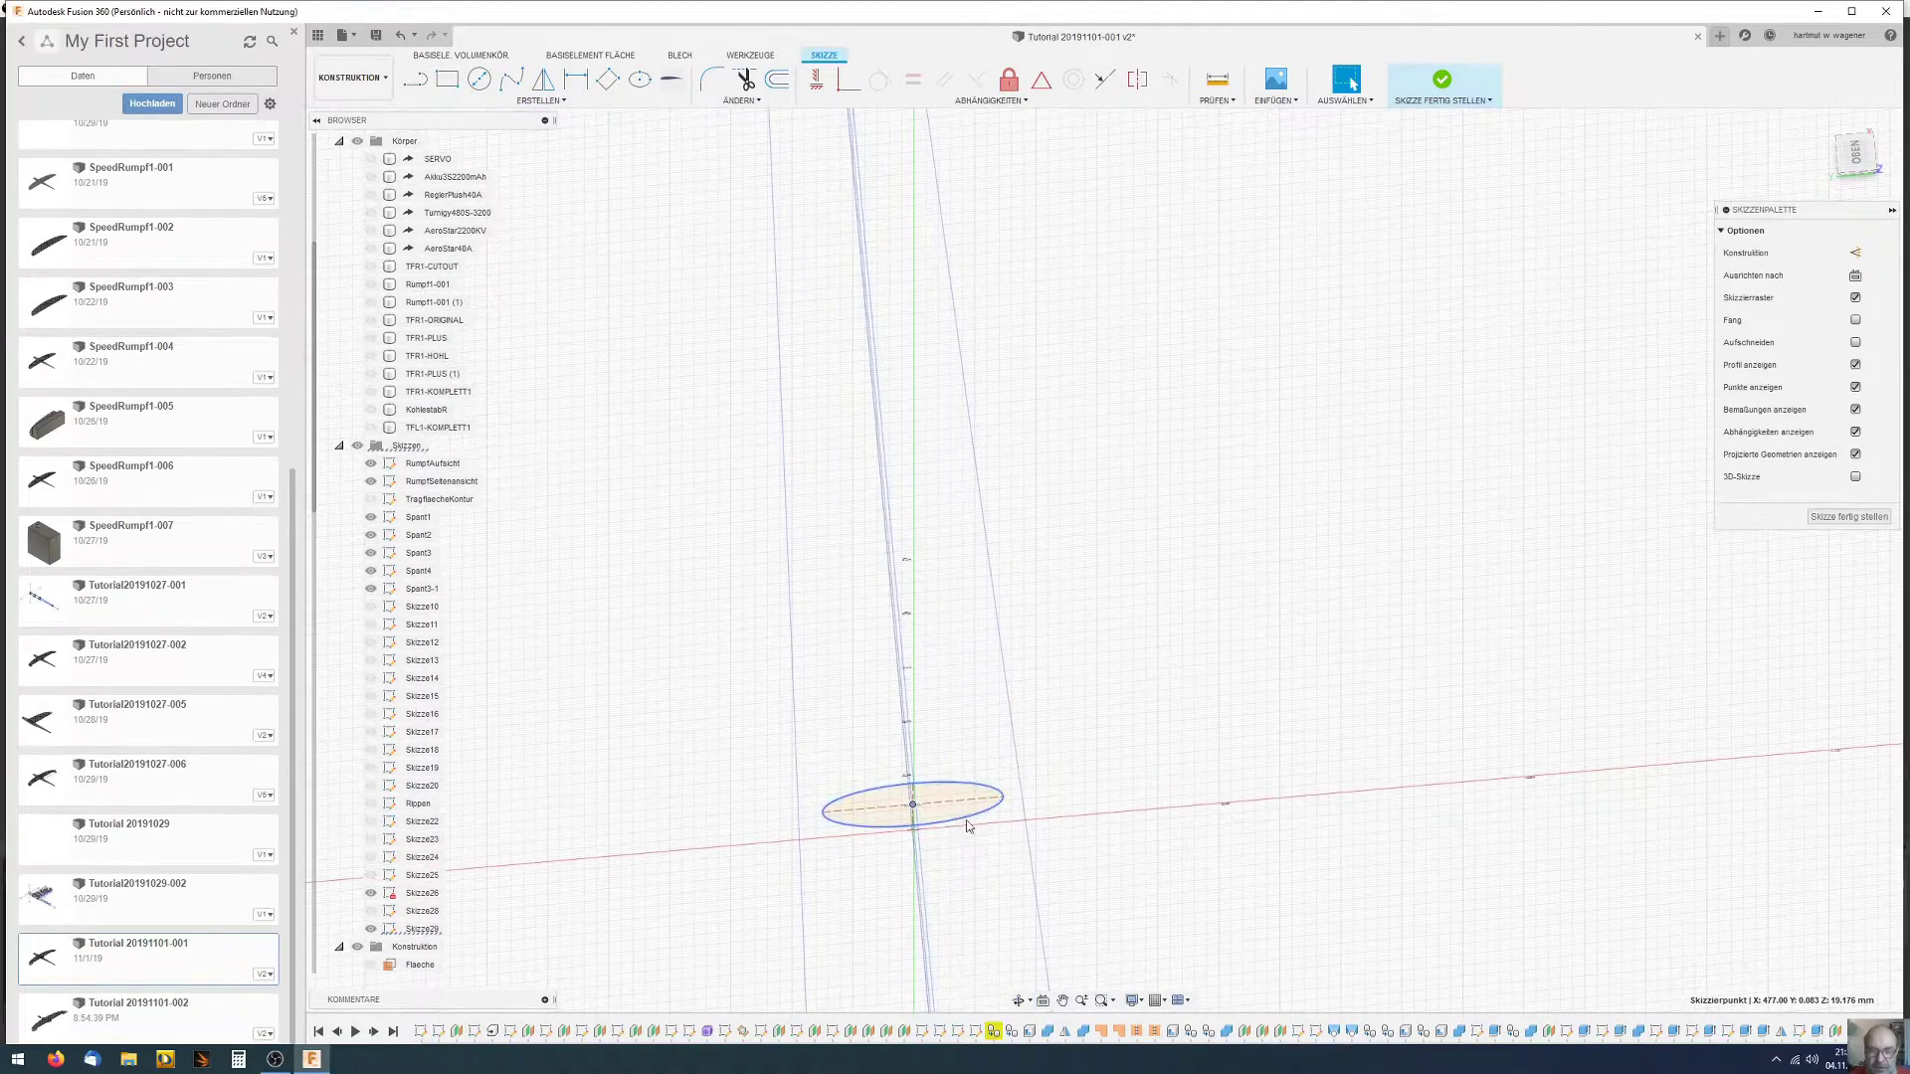
pyautogui.scroll(3, 1000, 816)
pyautogui.moveTo(1002, 799); pyautogui.dragTo(1034, 796)
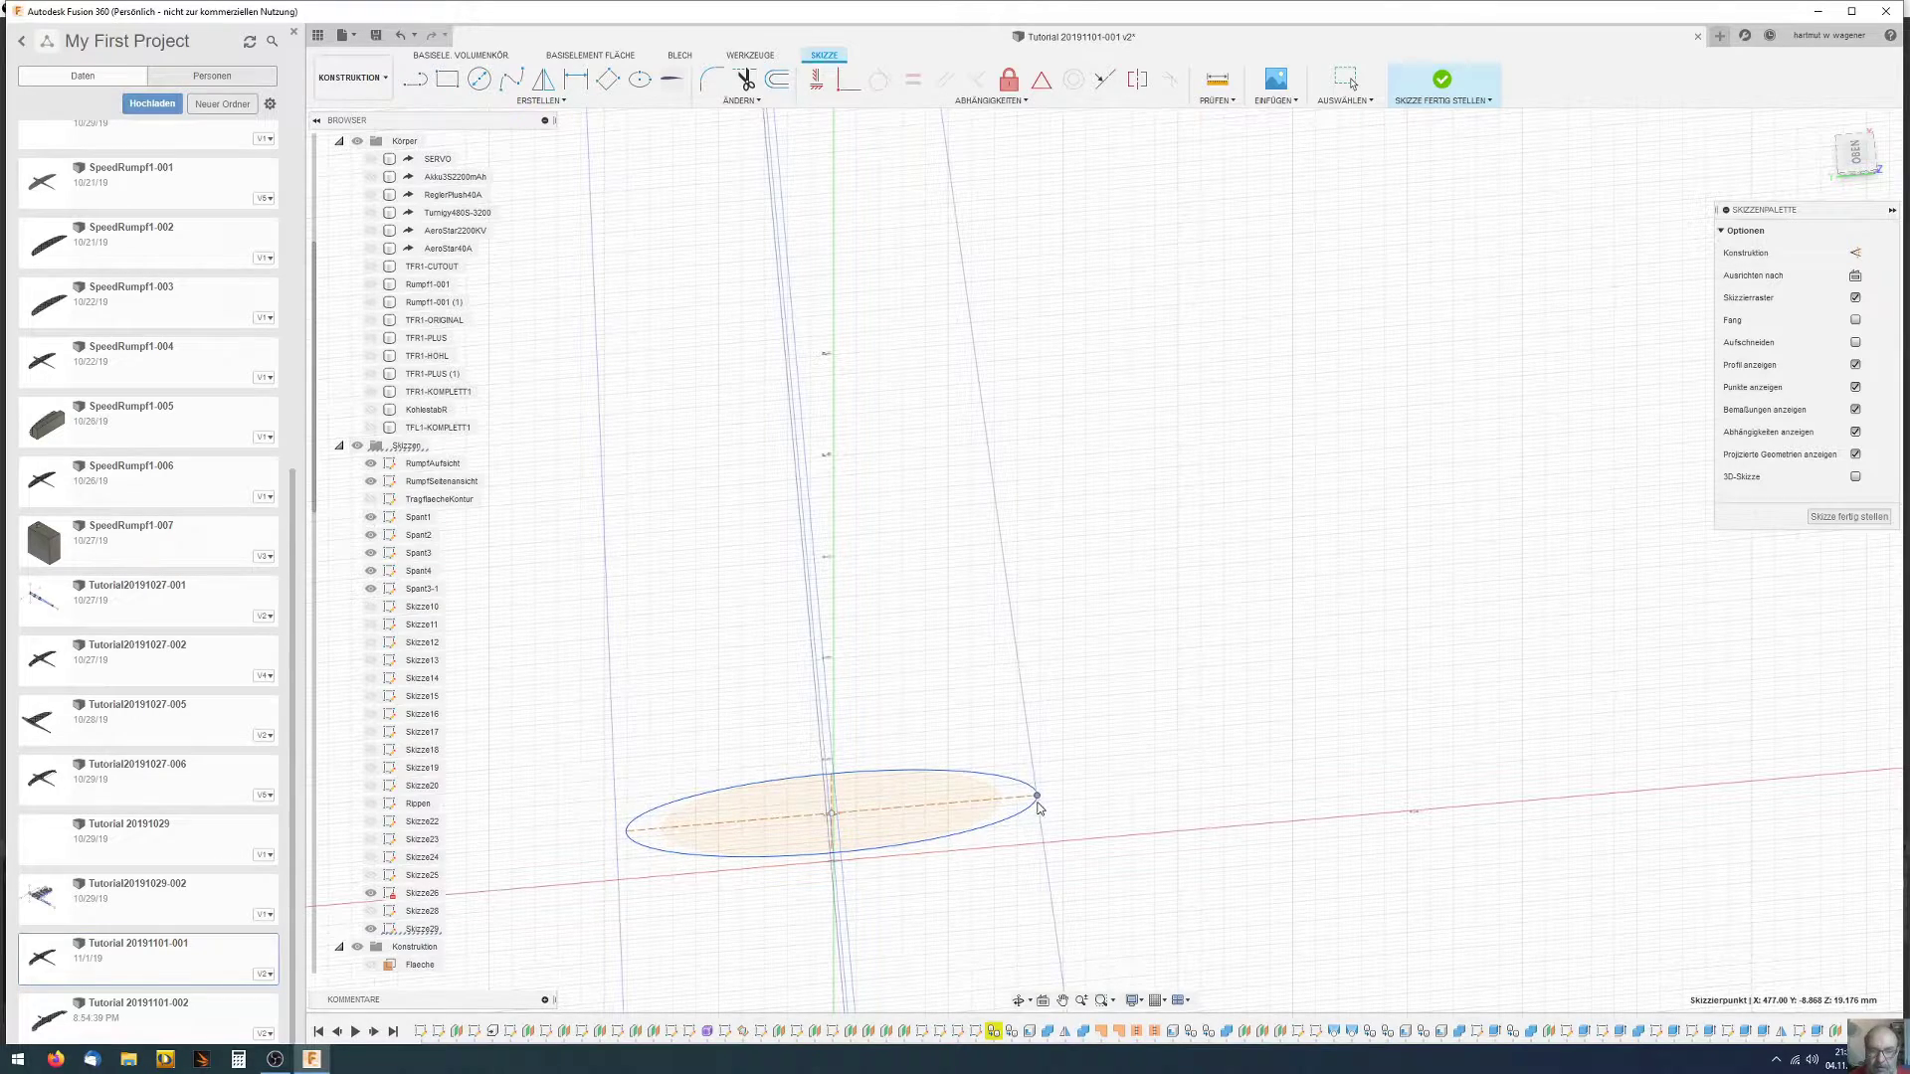
pyautogui.moveTo(1024, 793)
pyautogui.keyDown('shift'); pyautogui.mouseDown(button='middle')
pyautogui.moveTo(1019, 817)
pyautogui.moveTo(1015, 746)
pyautogui.moveTo(1022, 806)
pyautogui.moveTo(1024, 763)
pyautogui.moveTo(1065, 720)
pyautogui.moveTo(1048, 666)
pyautogui.moveTo(1079, 666)
pyautogui.moveTo(1059, 709)
pyautogui.moveTo(1009, 703)
pyautogui.mouseUp(button='middle'); pyautogui.keyUp('shift')
pyautogui.scroll(3, 1009, 702)
pyautogui.scroll(4, 1006, 702)
pyautogui.scroll(2, 992, 682)
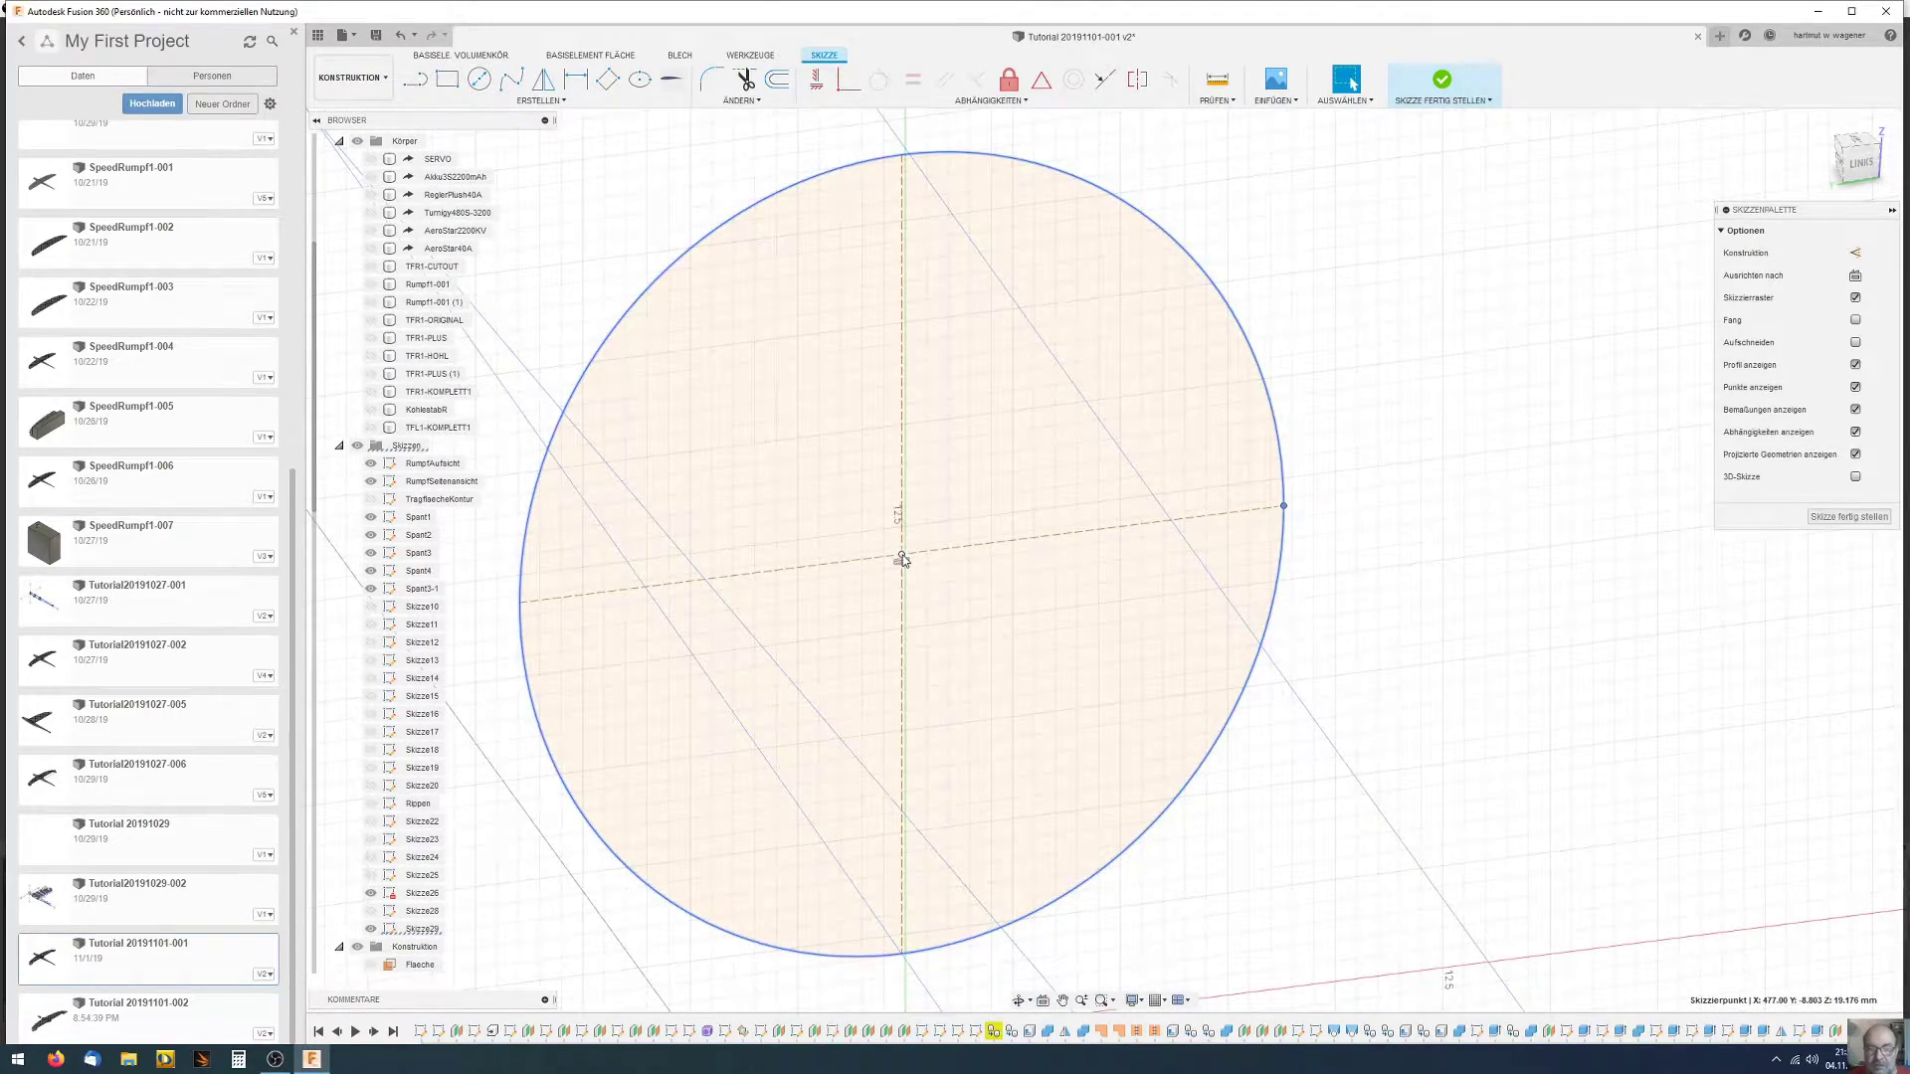
# Move the ellipse's centre point to Y position 0 with point-to-position Move/Copy
pyautogui.rightClick(902, 559)
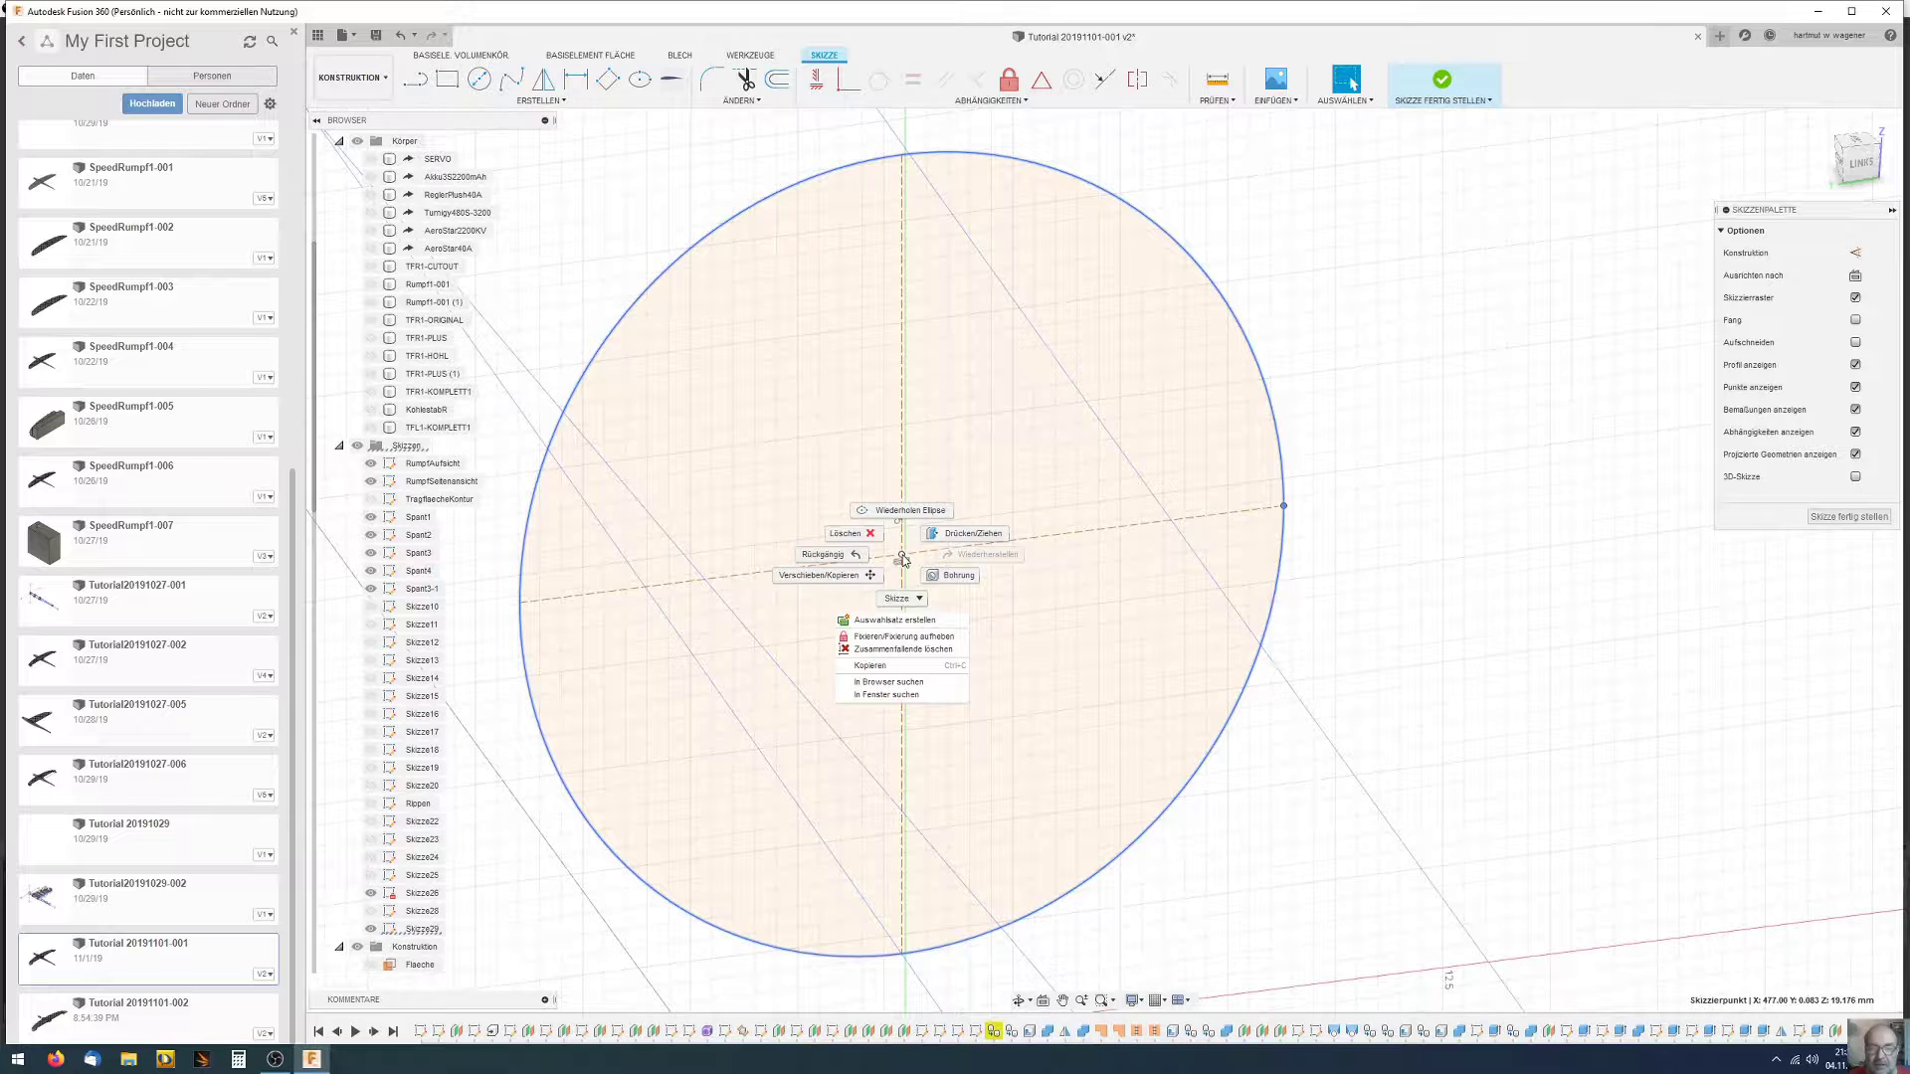
pyautogui.click(864, 575)
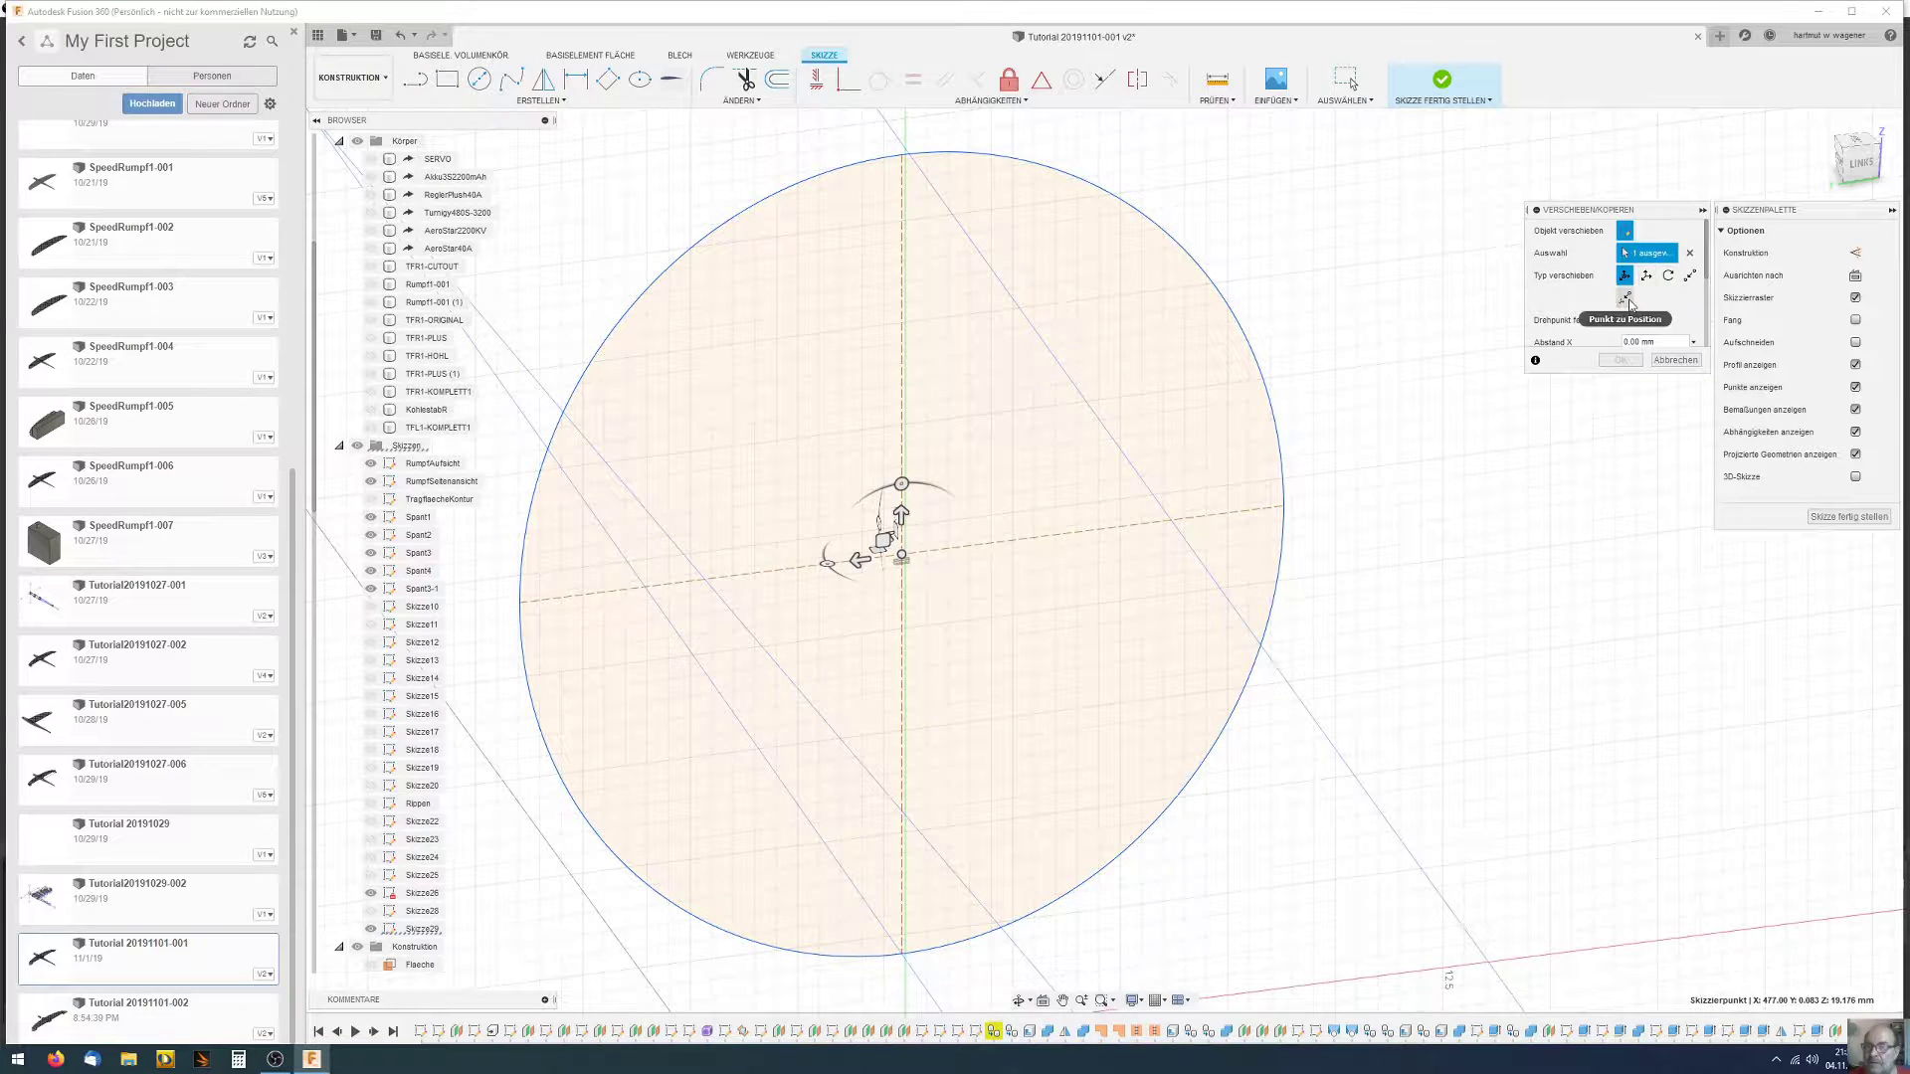
pyautogui.click(1647, 279)
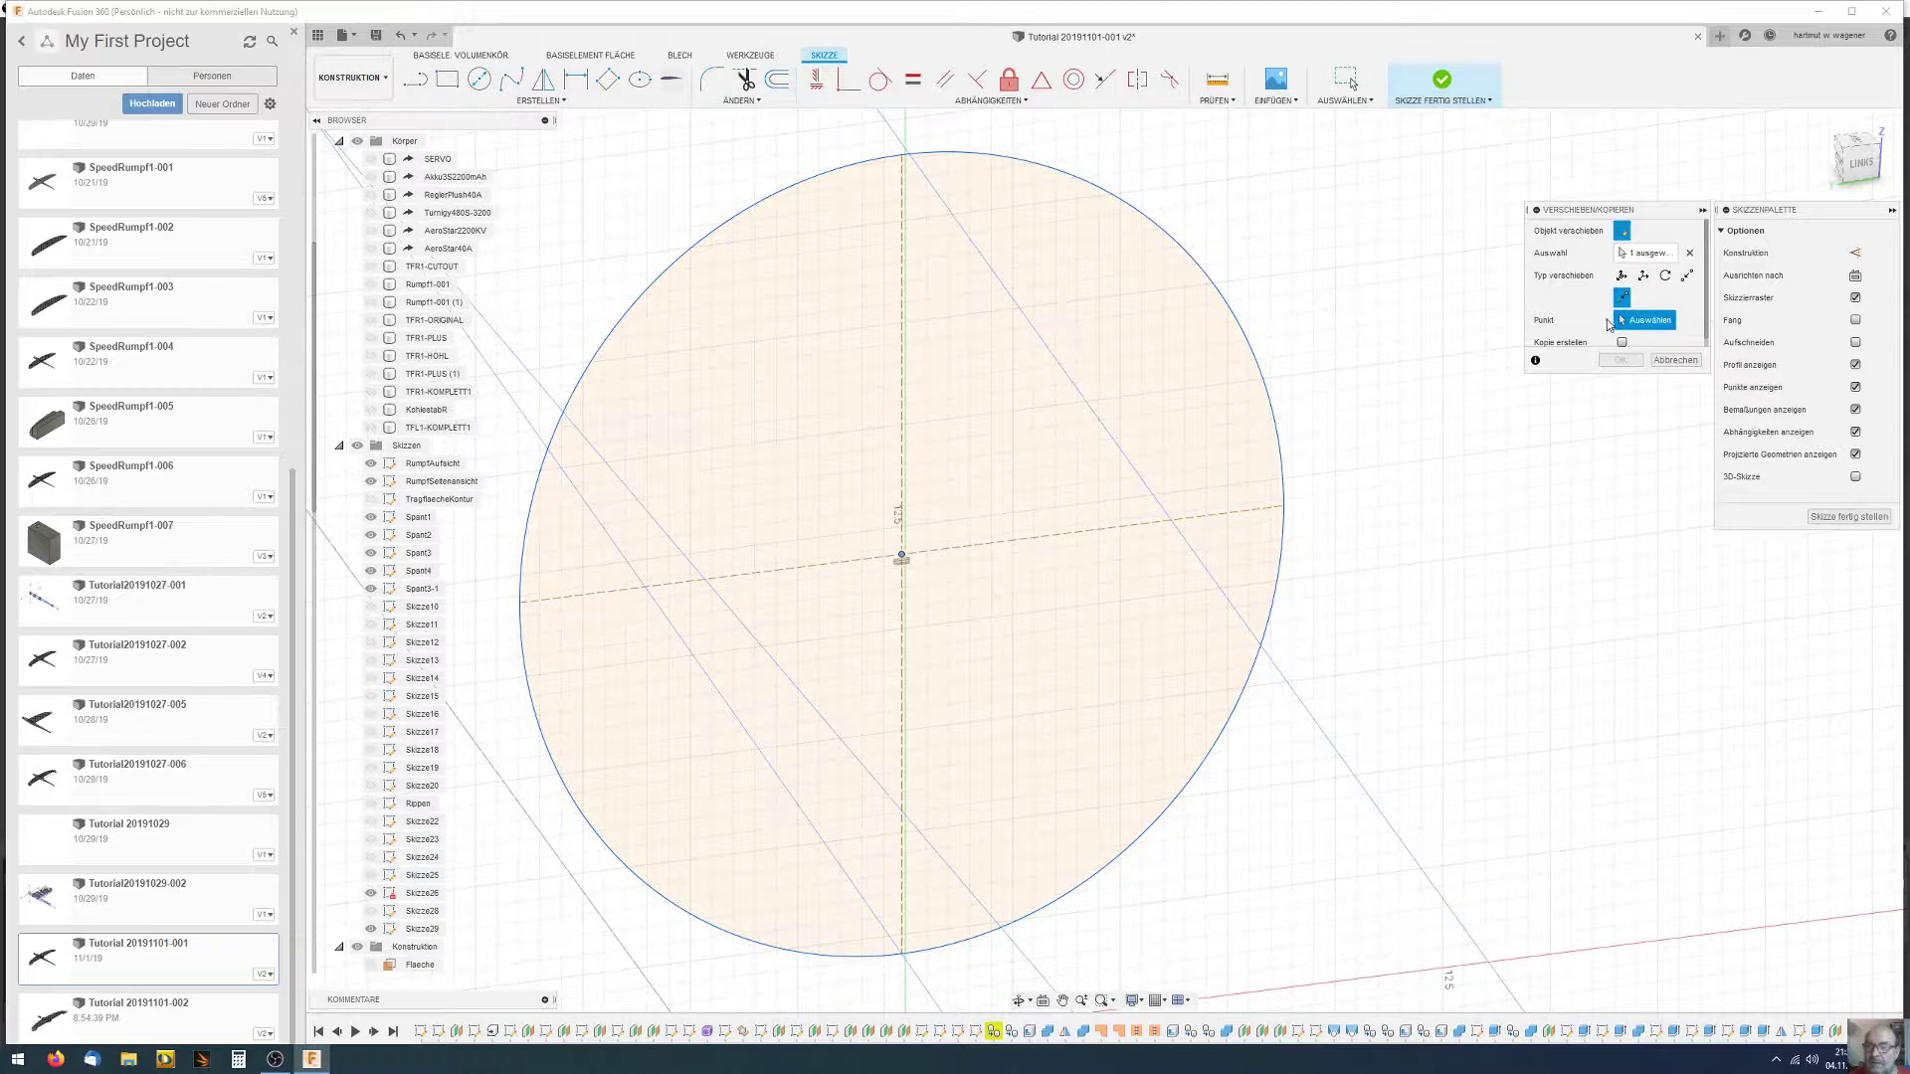
pyautogui.click(901, 557)
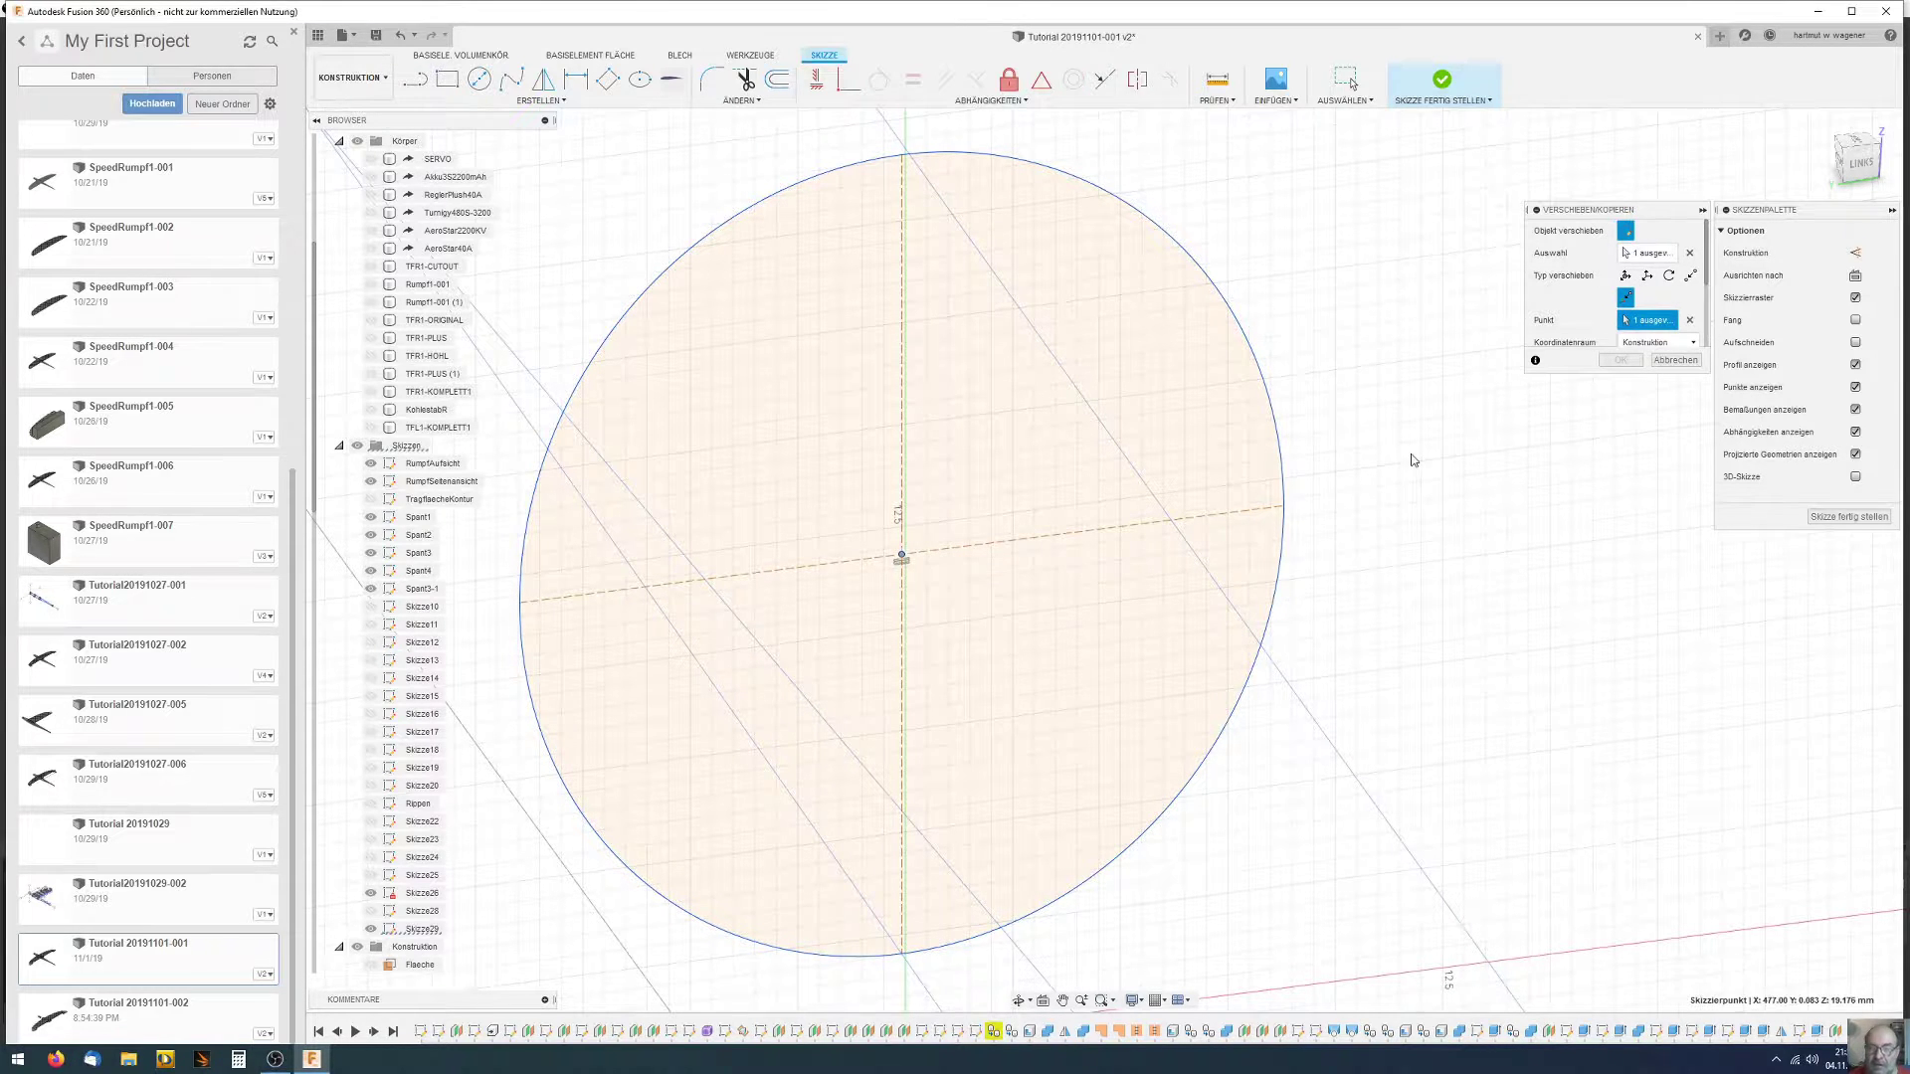
pyautogui.press('Tab')
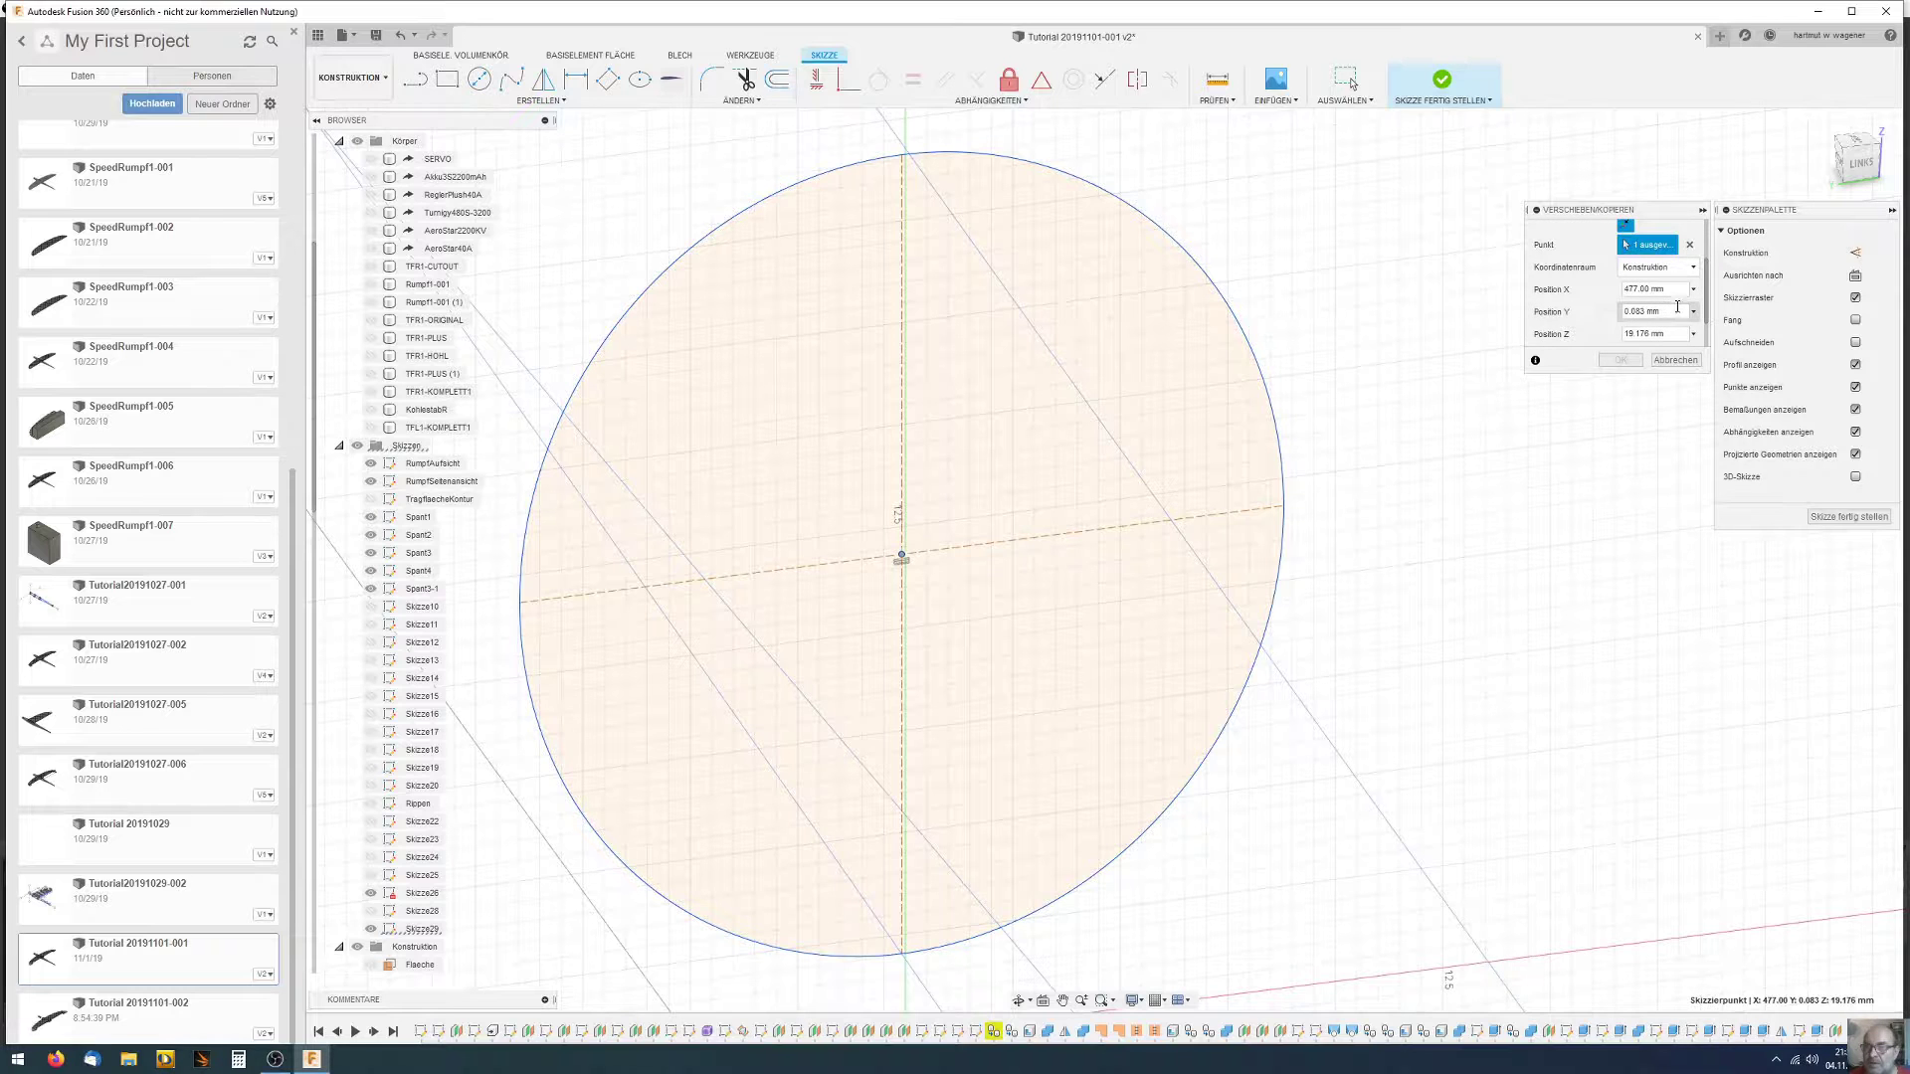
pyautogui.write('0')
pyautogui.press('Return')
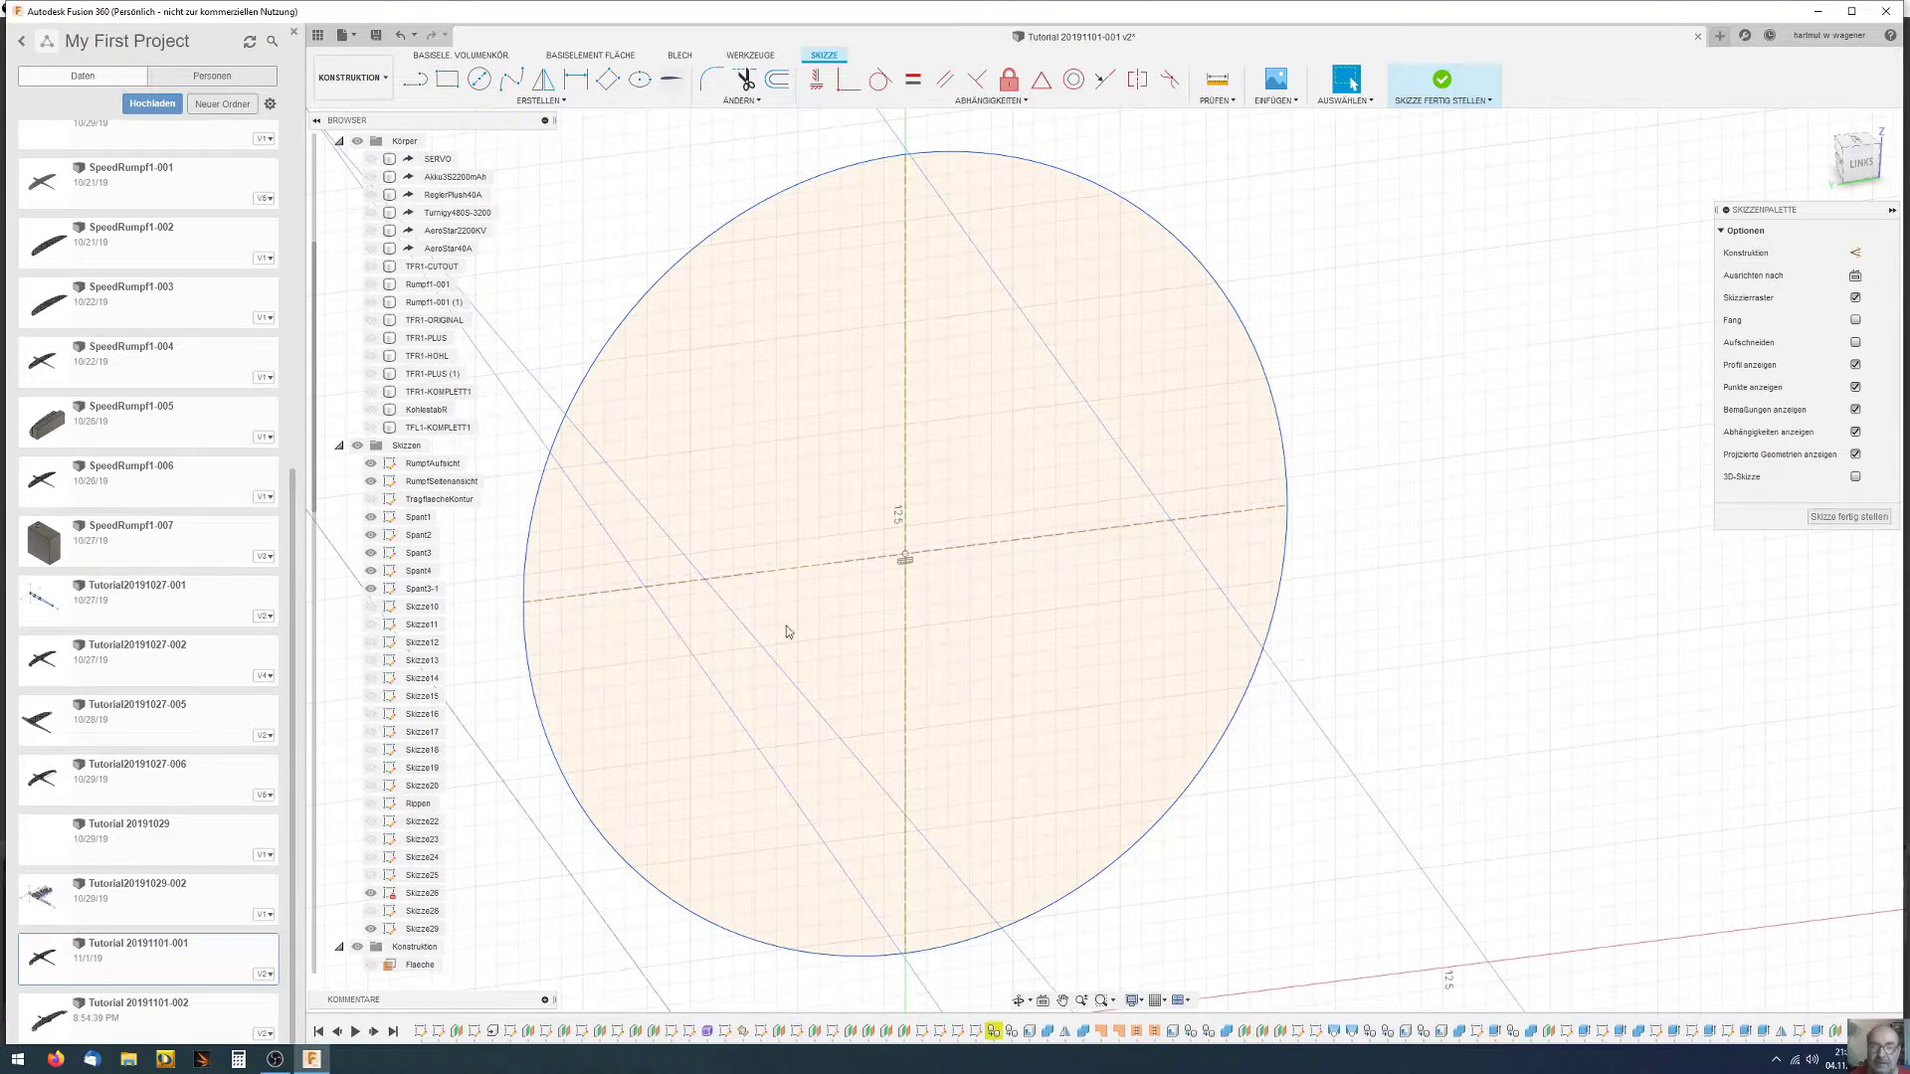
pyautogui.scroll(-2, 923, 581)
pyautogui.scroll(-5, 924, 580)
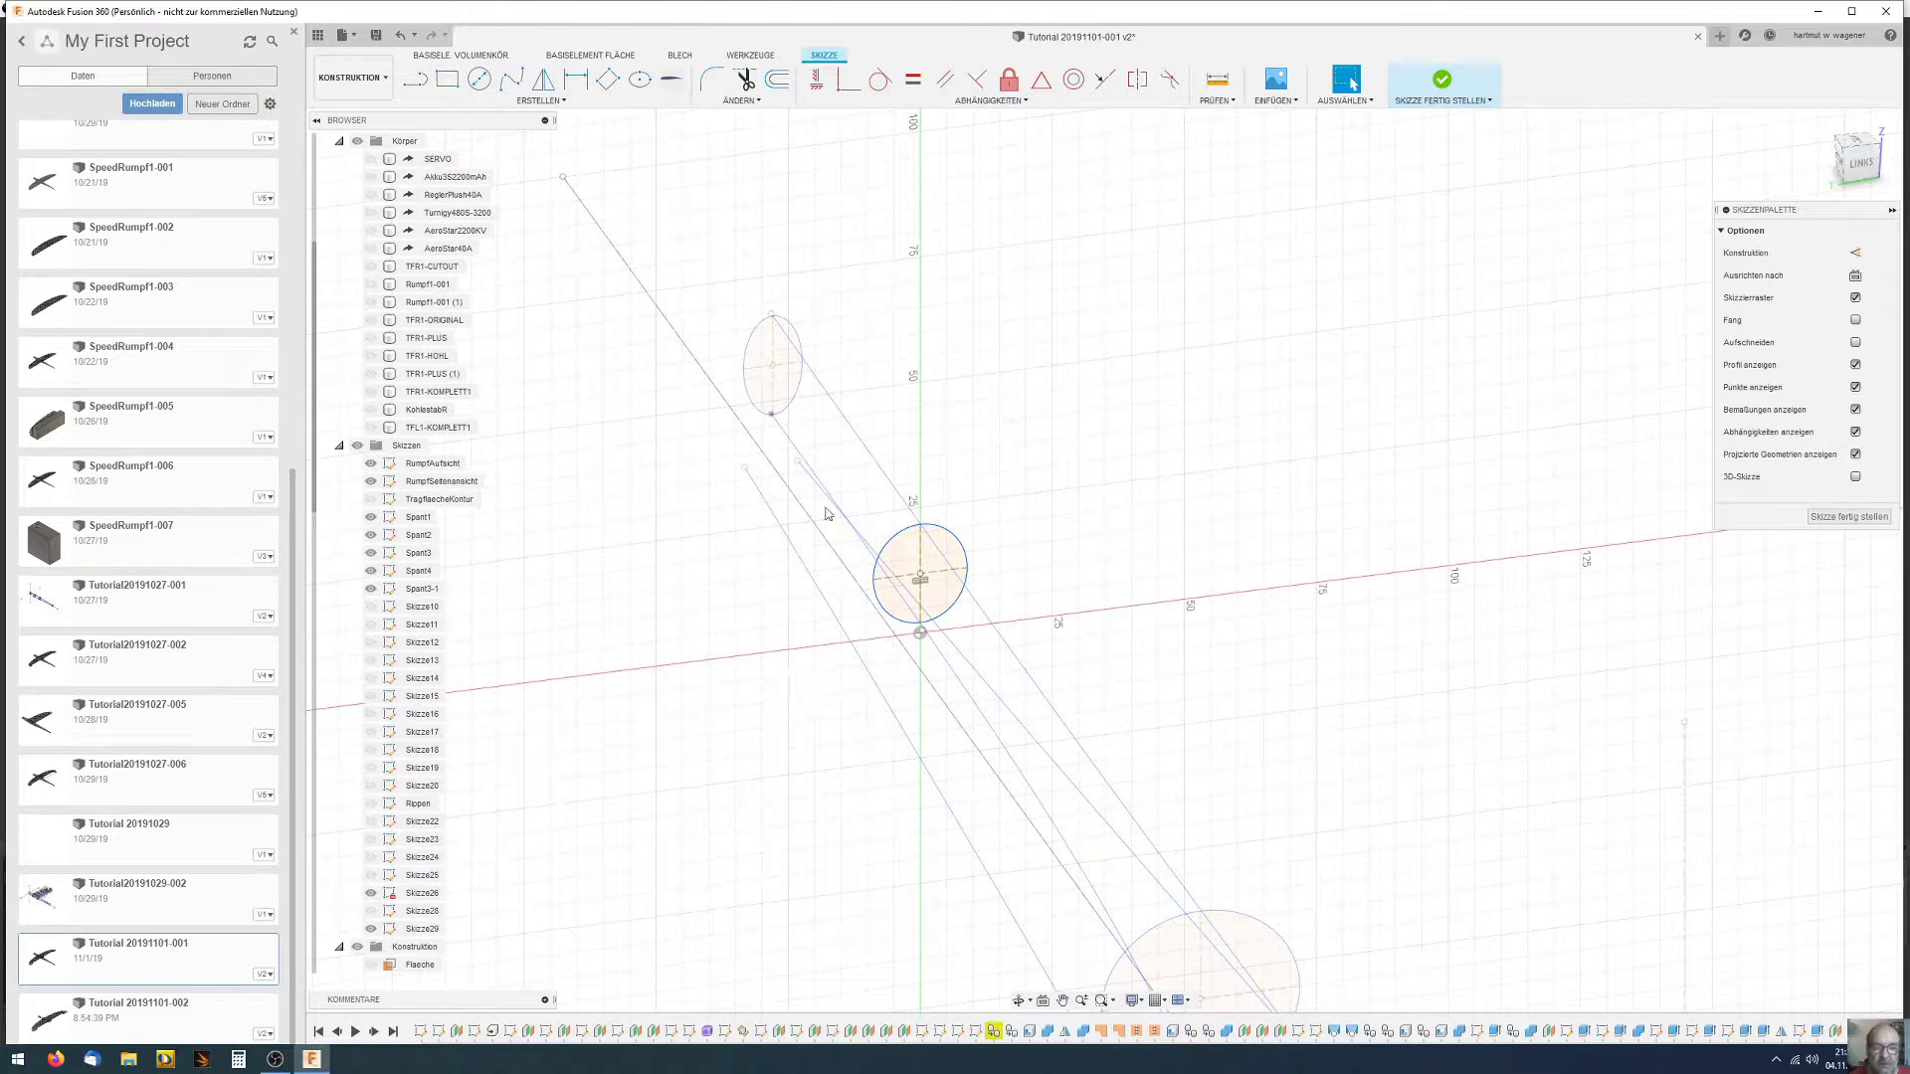
# Finish the sketch and rename Skizze29 to Spant3-2
pyautogui.click(1447, 80)
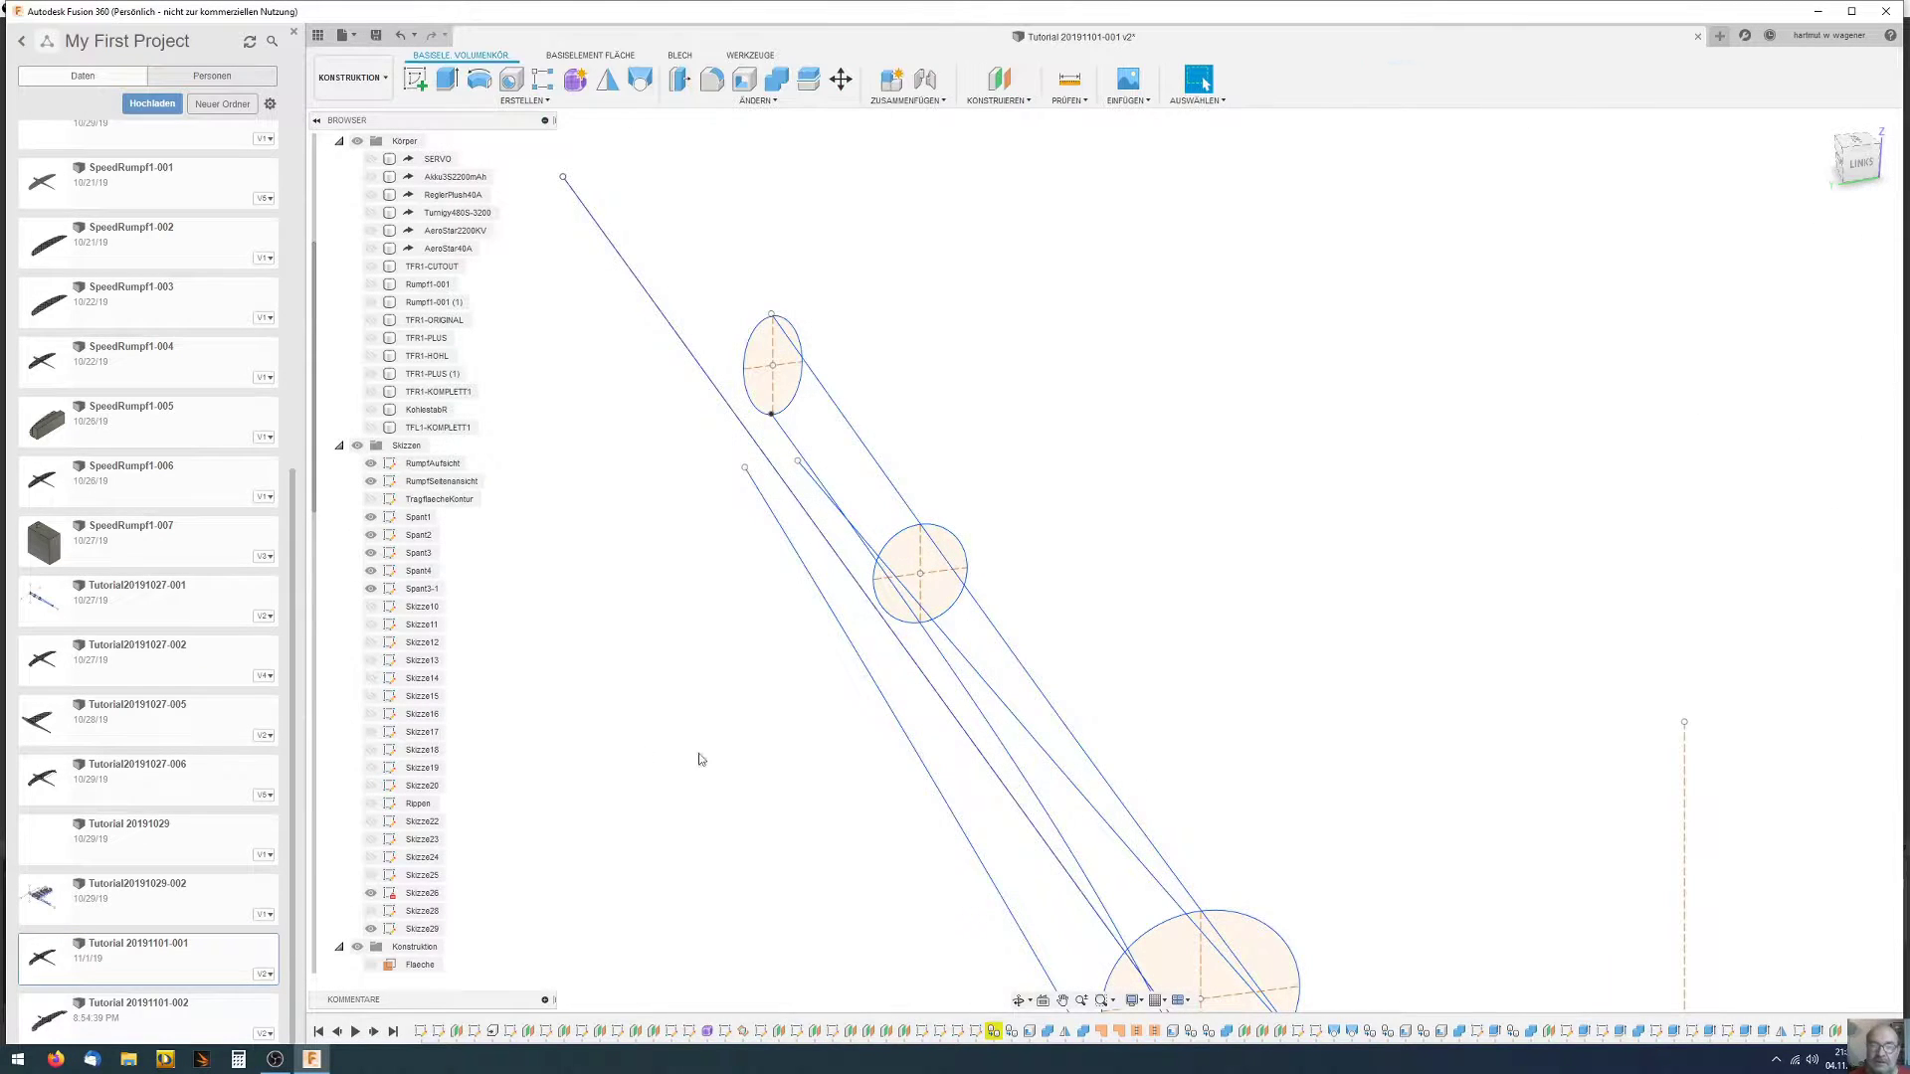
pyautogui.click(420, 931)
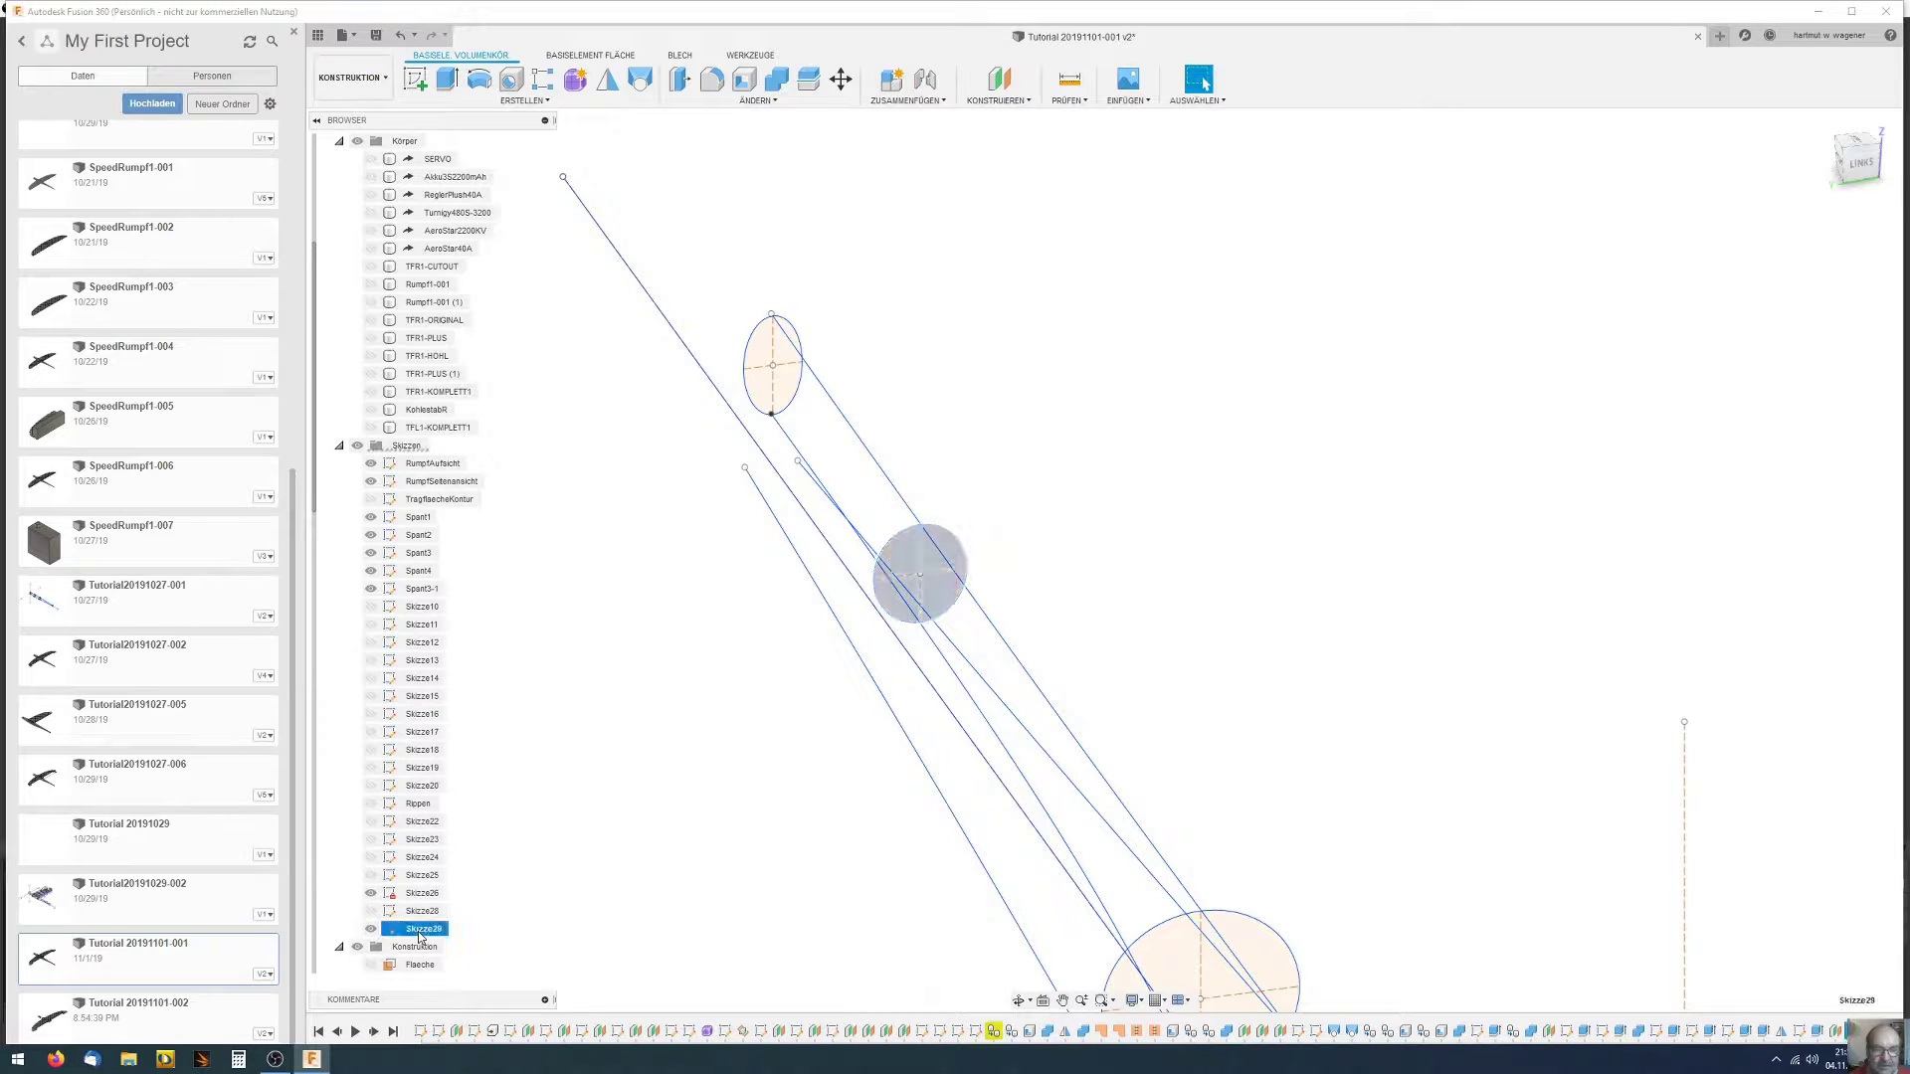
pyautogui.click(418, 933)
pyautogui.write('Spant1-2')
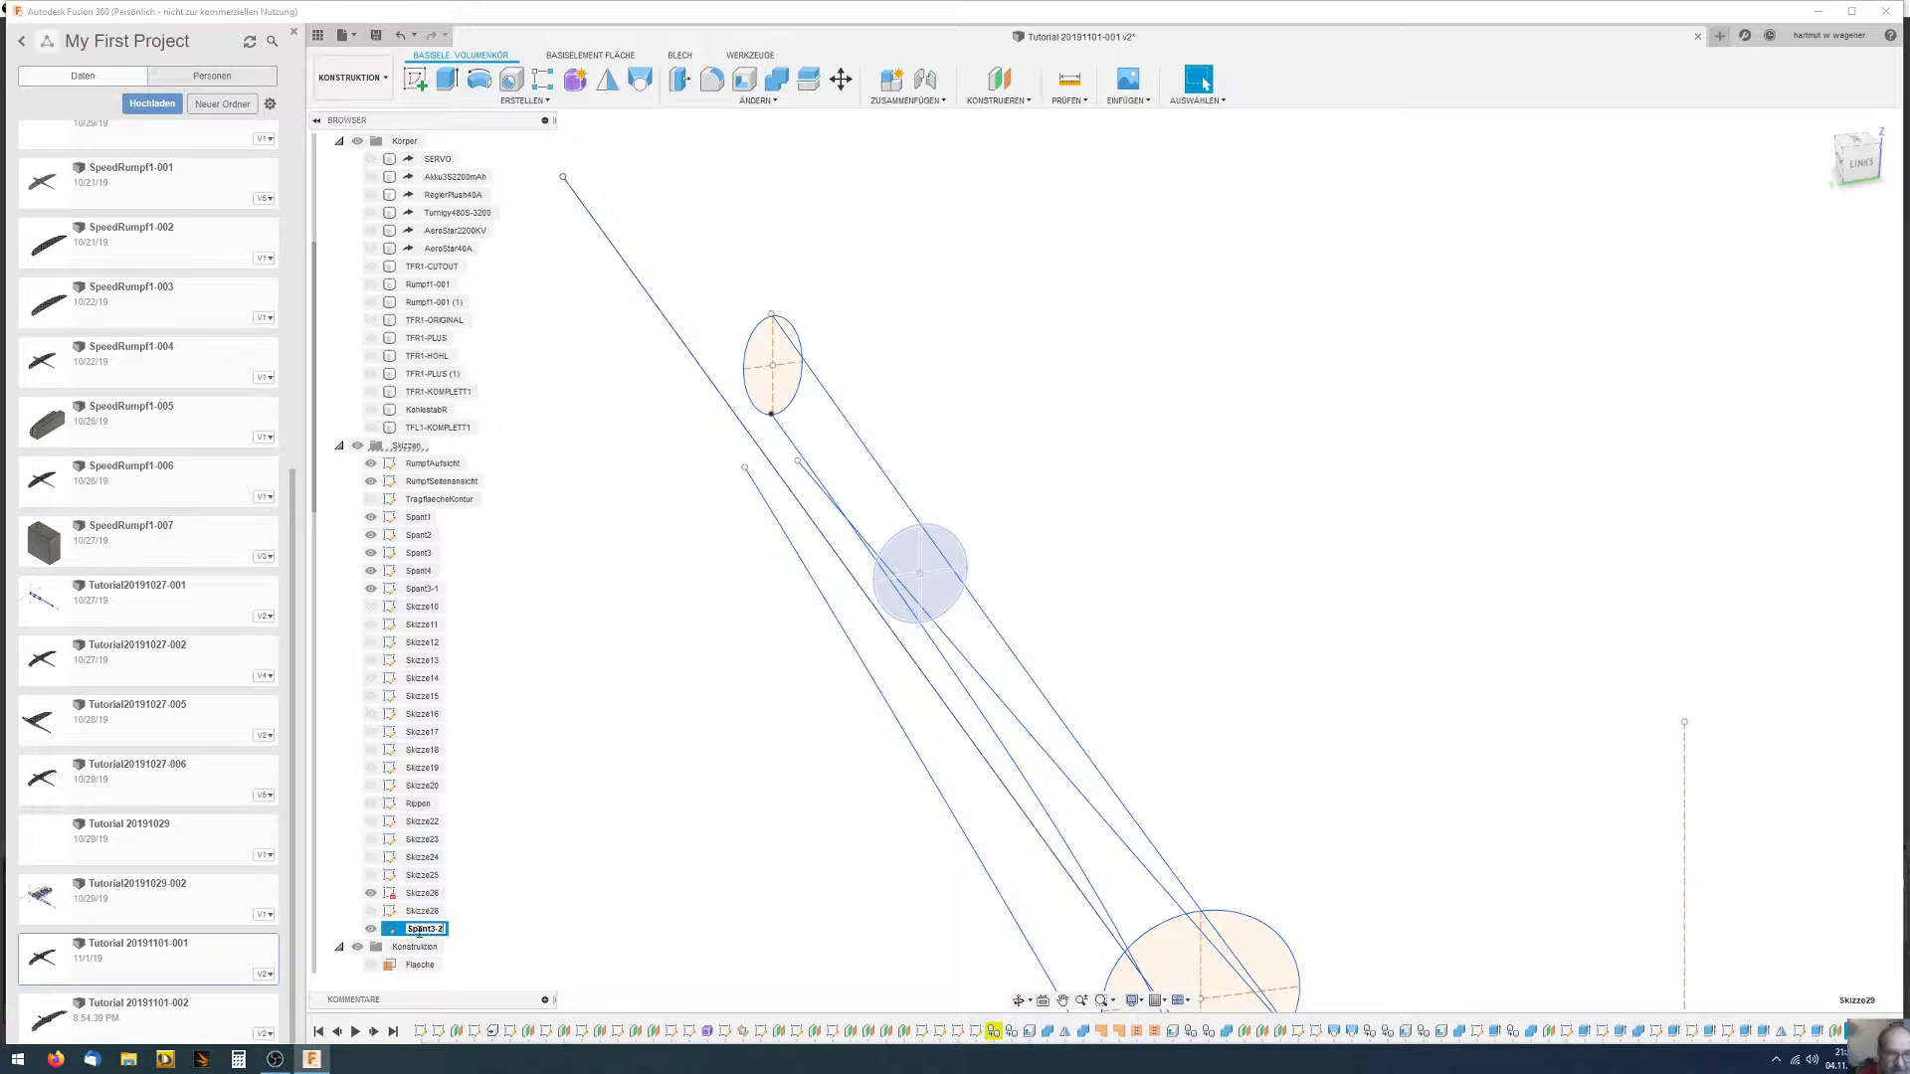
pyautogui.press('Return')
pyautogui.moveTo(419, 936)
pyautogui.mouseDown()
pyautogui.moveTo(409, 602)
pyautogui.moveTo(413, 927)
pyautogui.moveTo(396, 710)
pyautogui.moveTo(419, 601)
pyautogui.mouseUp()
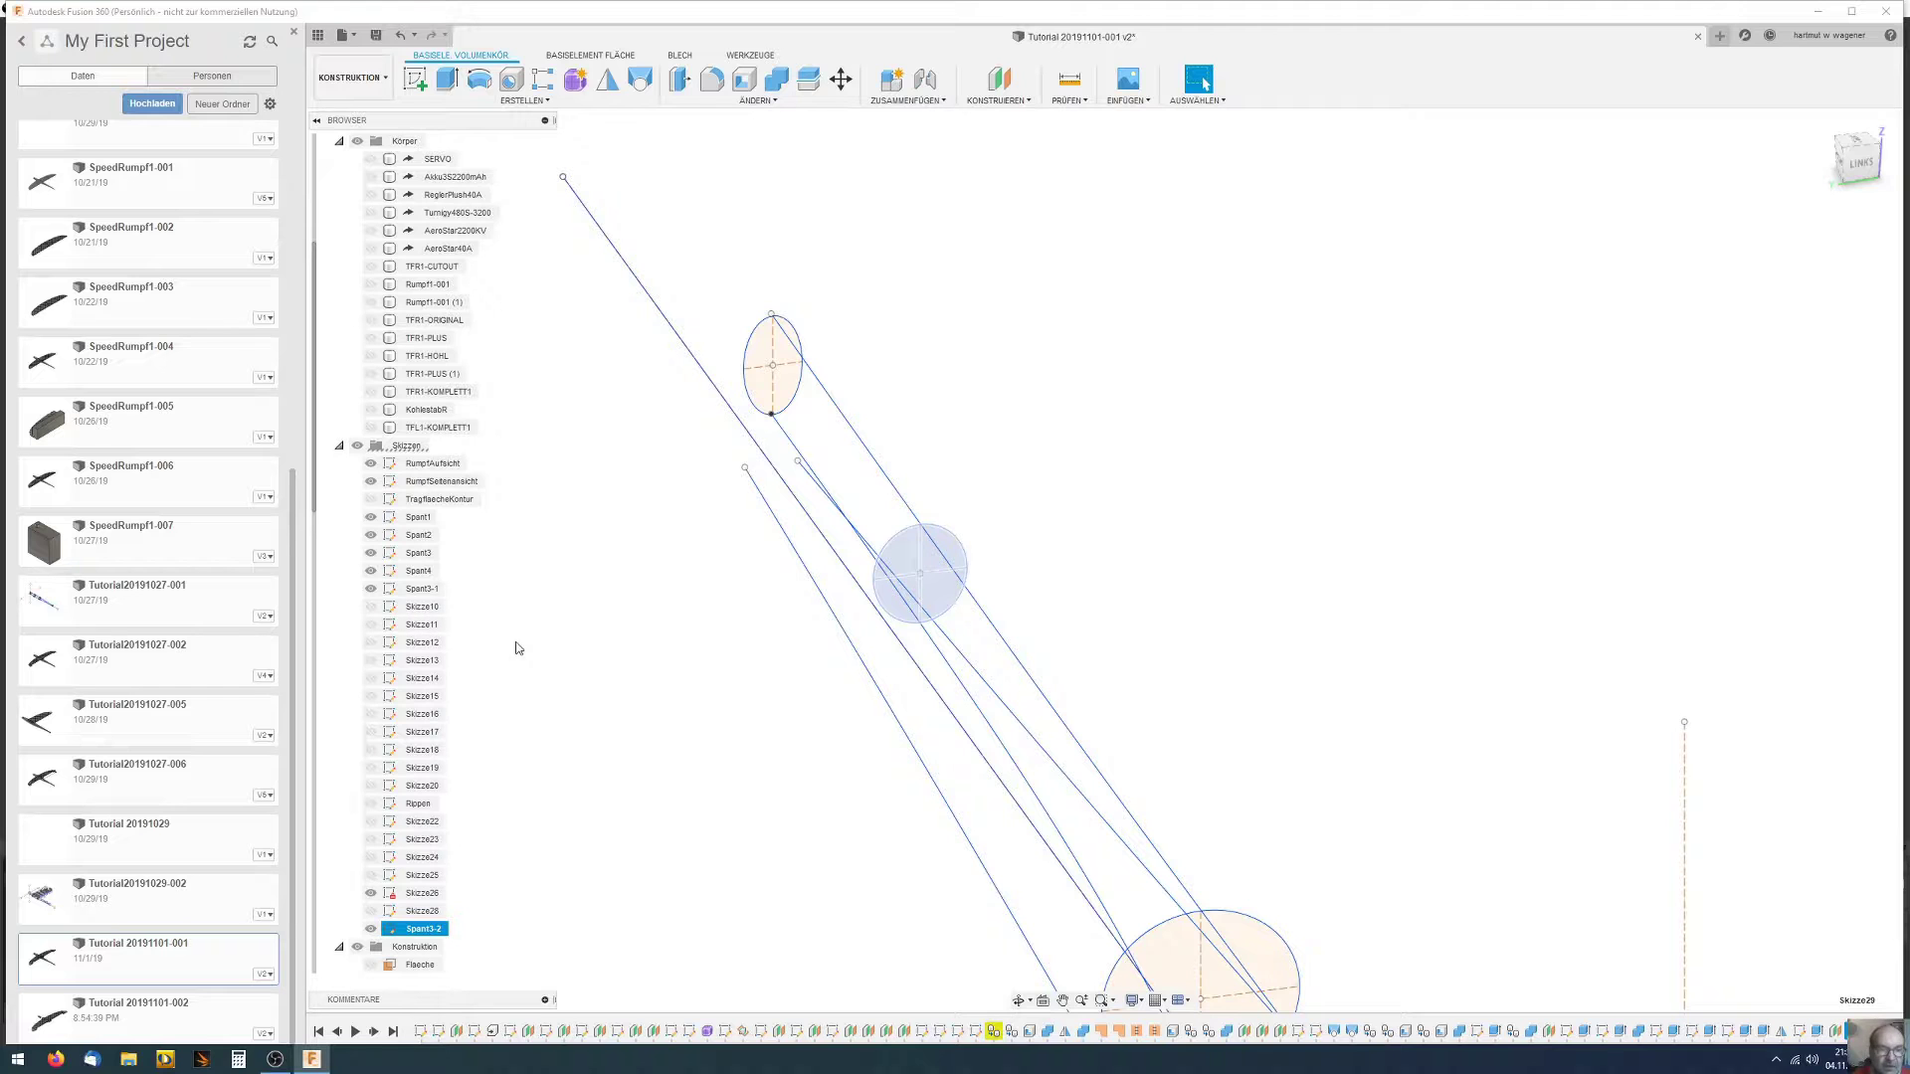
pyautogui.scroll(-5, 794, 554)
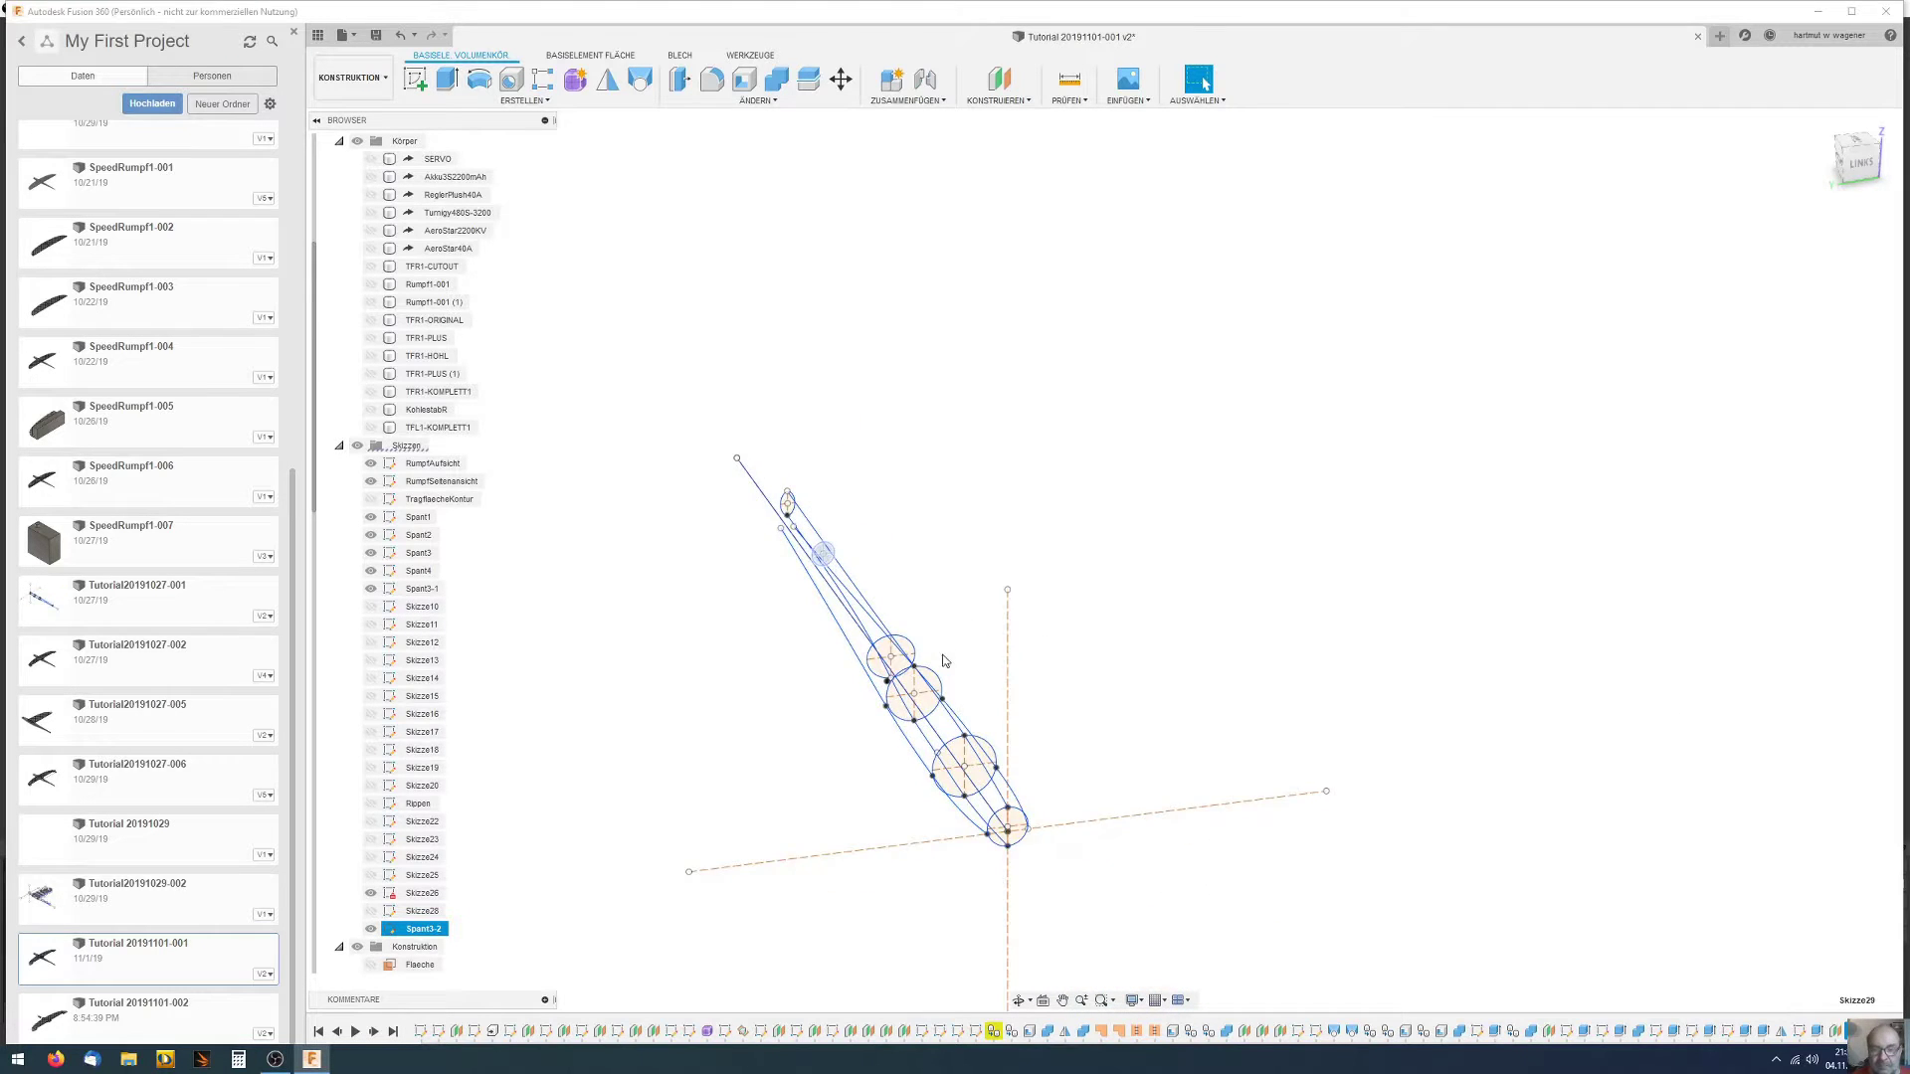
# Hide the RumpfAufsicht and RumpfSeitenansicht sketches and show the SERVO and Akku3S2200mAh bodies
pyautogui.keyDown('shift'); pyautogui.moveTo(794, 554); pyautogui.dragTo(894, 648, button='middle'); pyautogui.keyUp('shift')
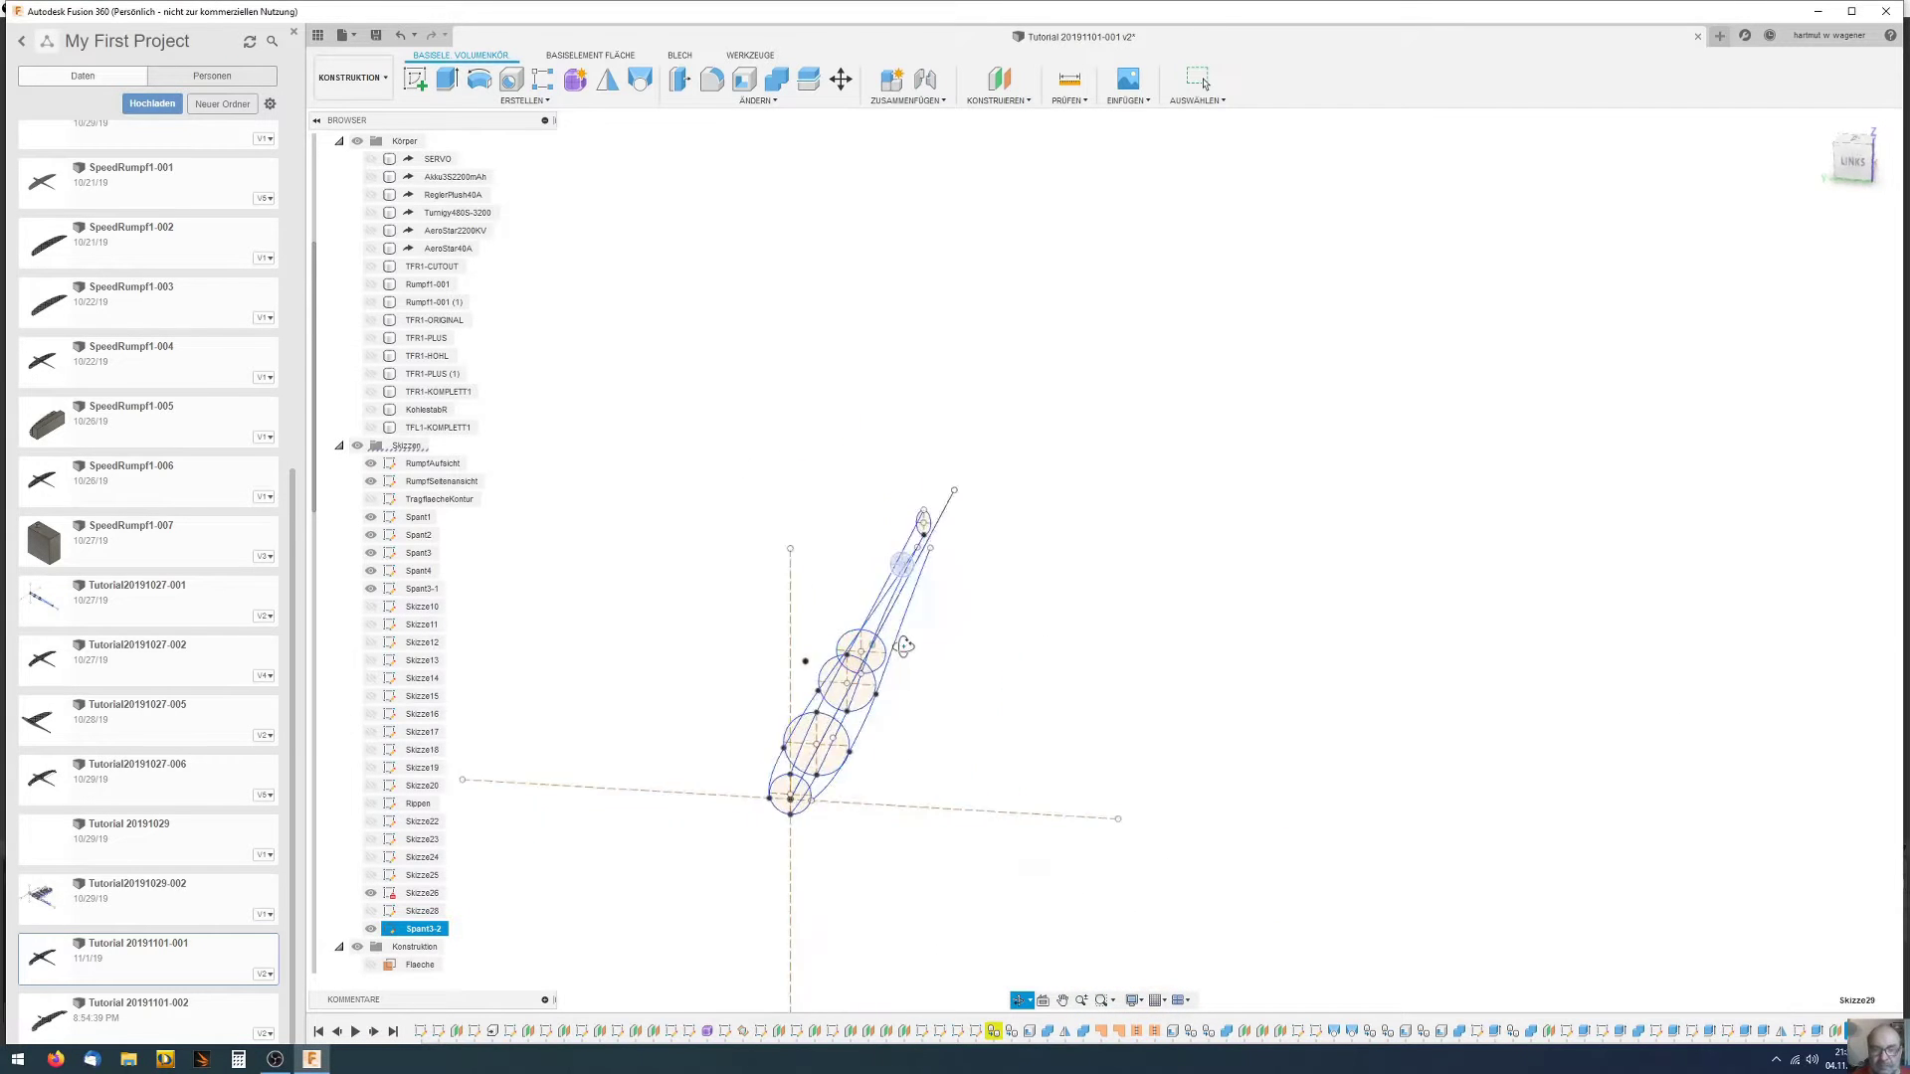
pyautogui.click(371, 466)
pyautogui.click(369, 481)
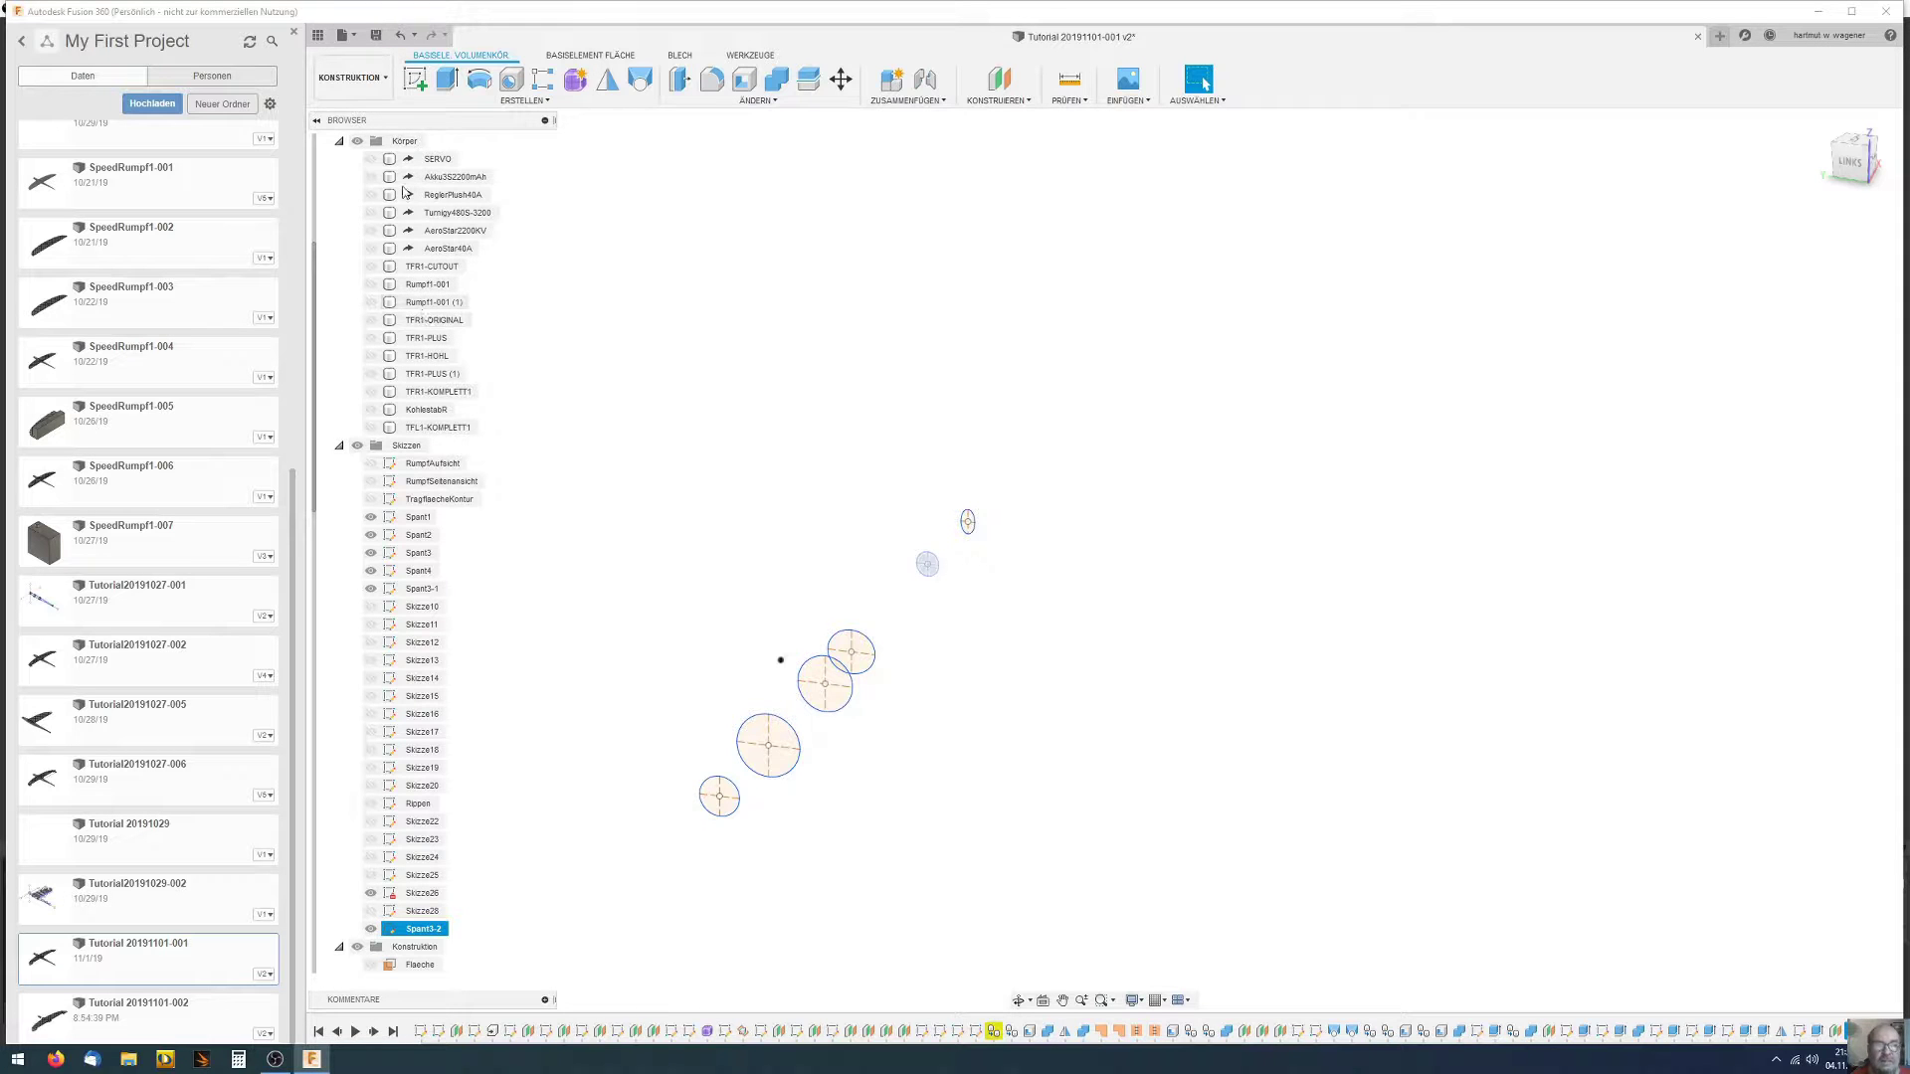
pyautogui.click(370, 161)
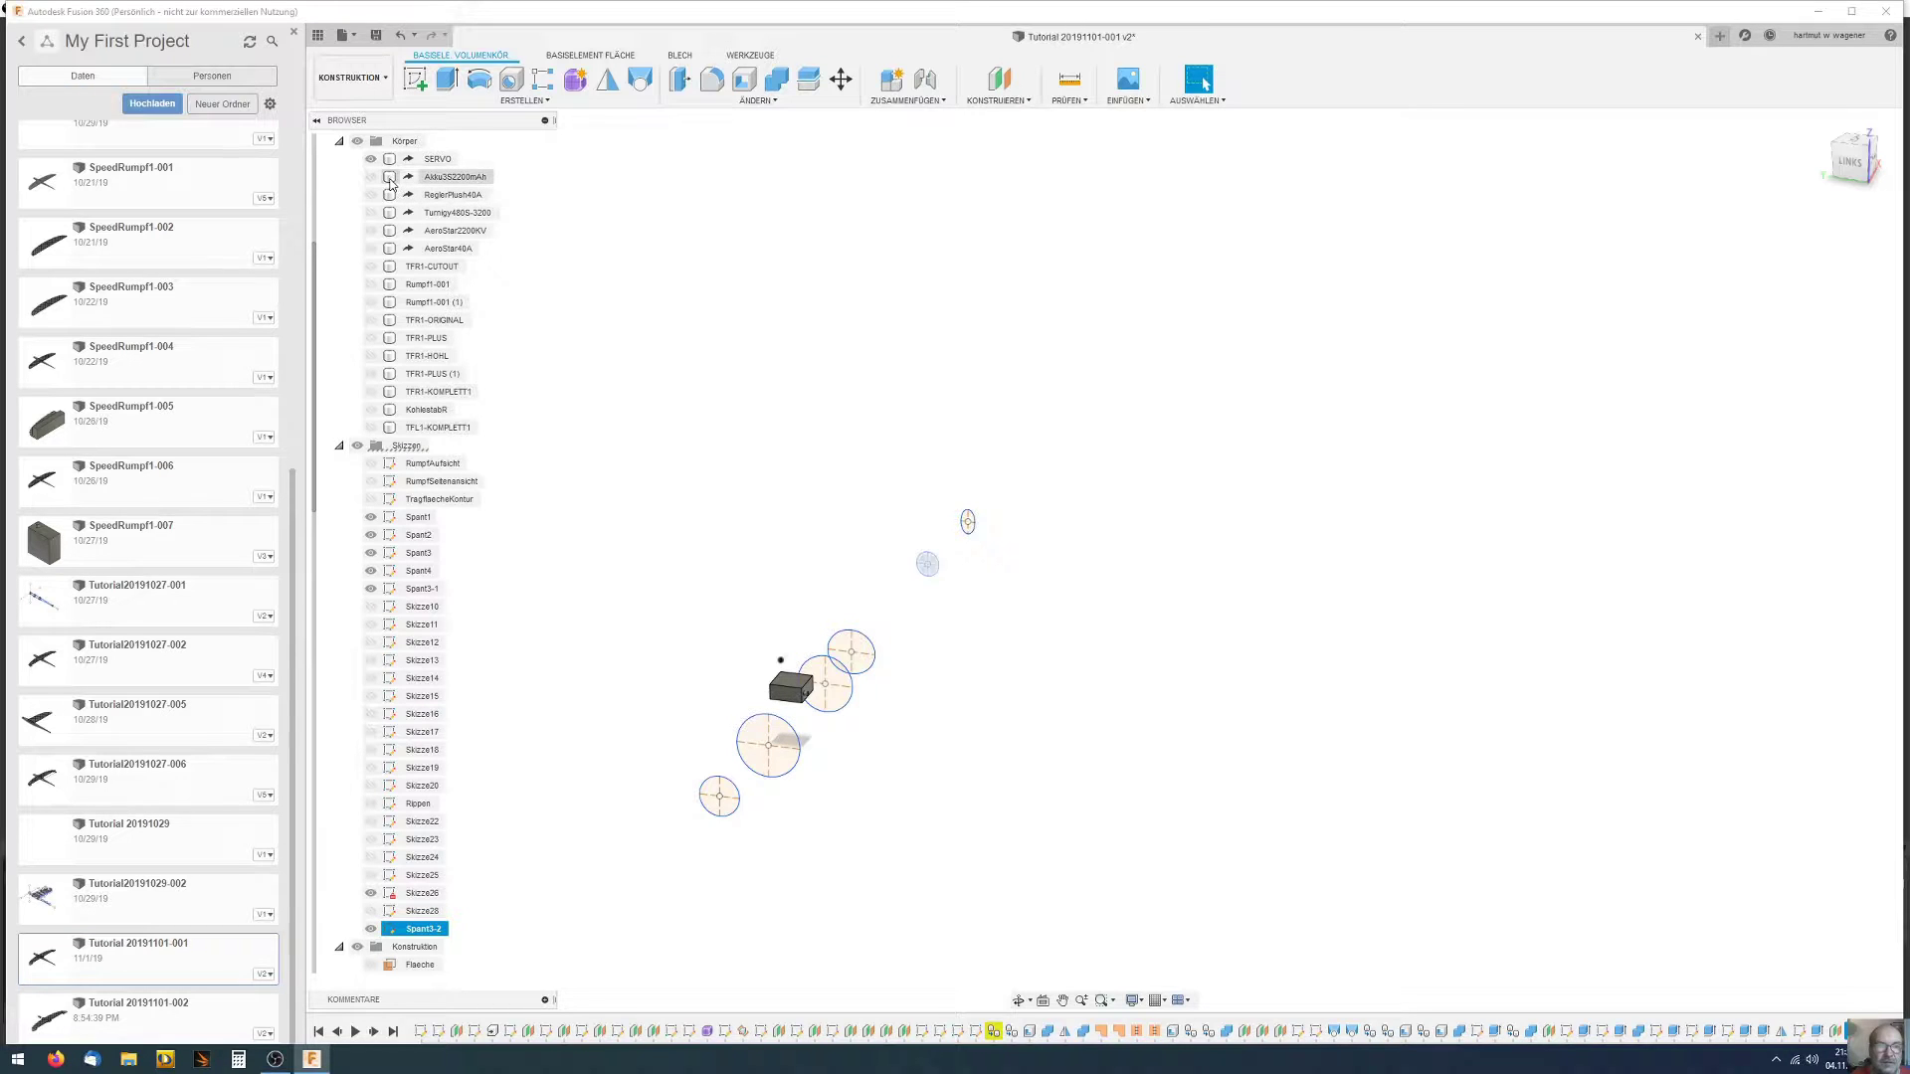
pyautogui.click(370, 177)
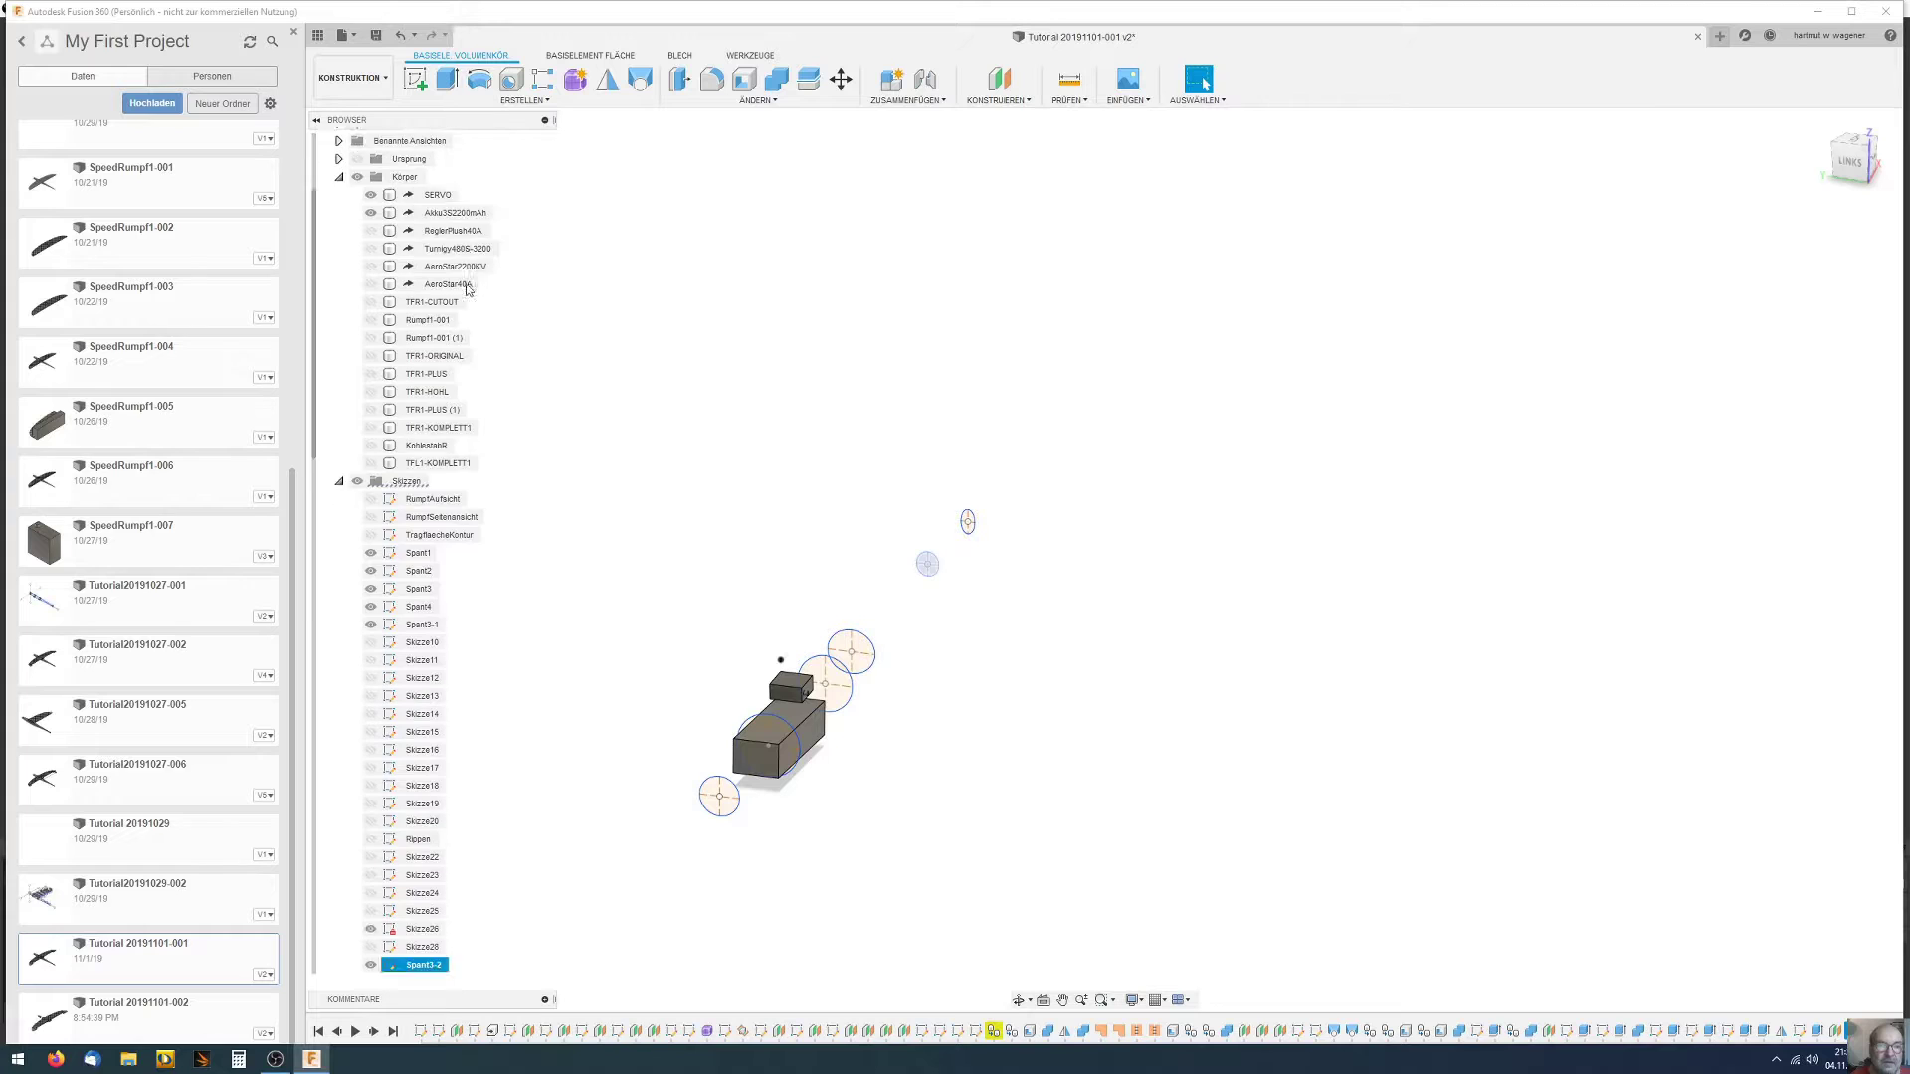
# Show the TragflaecheKontur sketch and TFR1-CUTOUT wing, then enter Create Form T-spline modelling
pyautogui.scroll(-2, 438, 398)
pyautogui.click(423, 432)
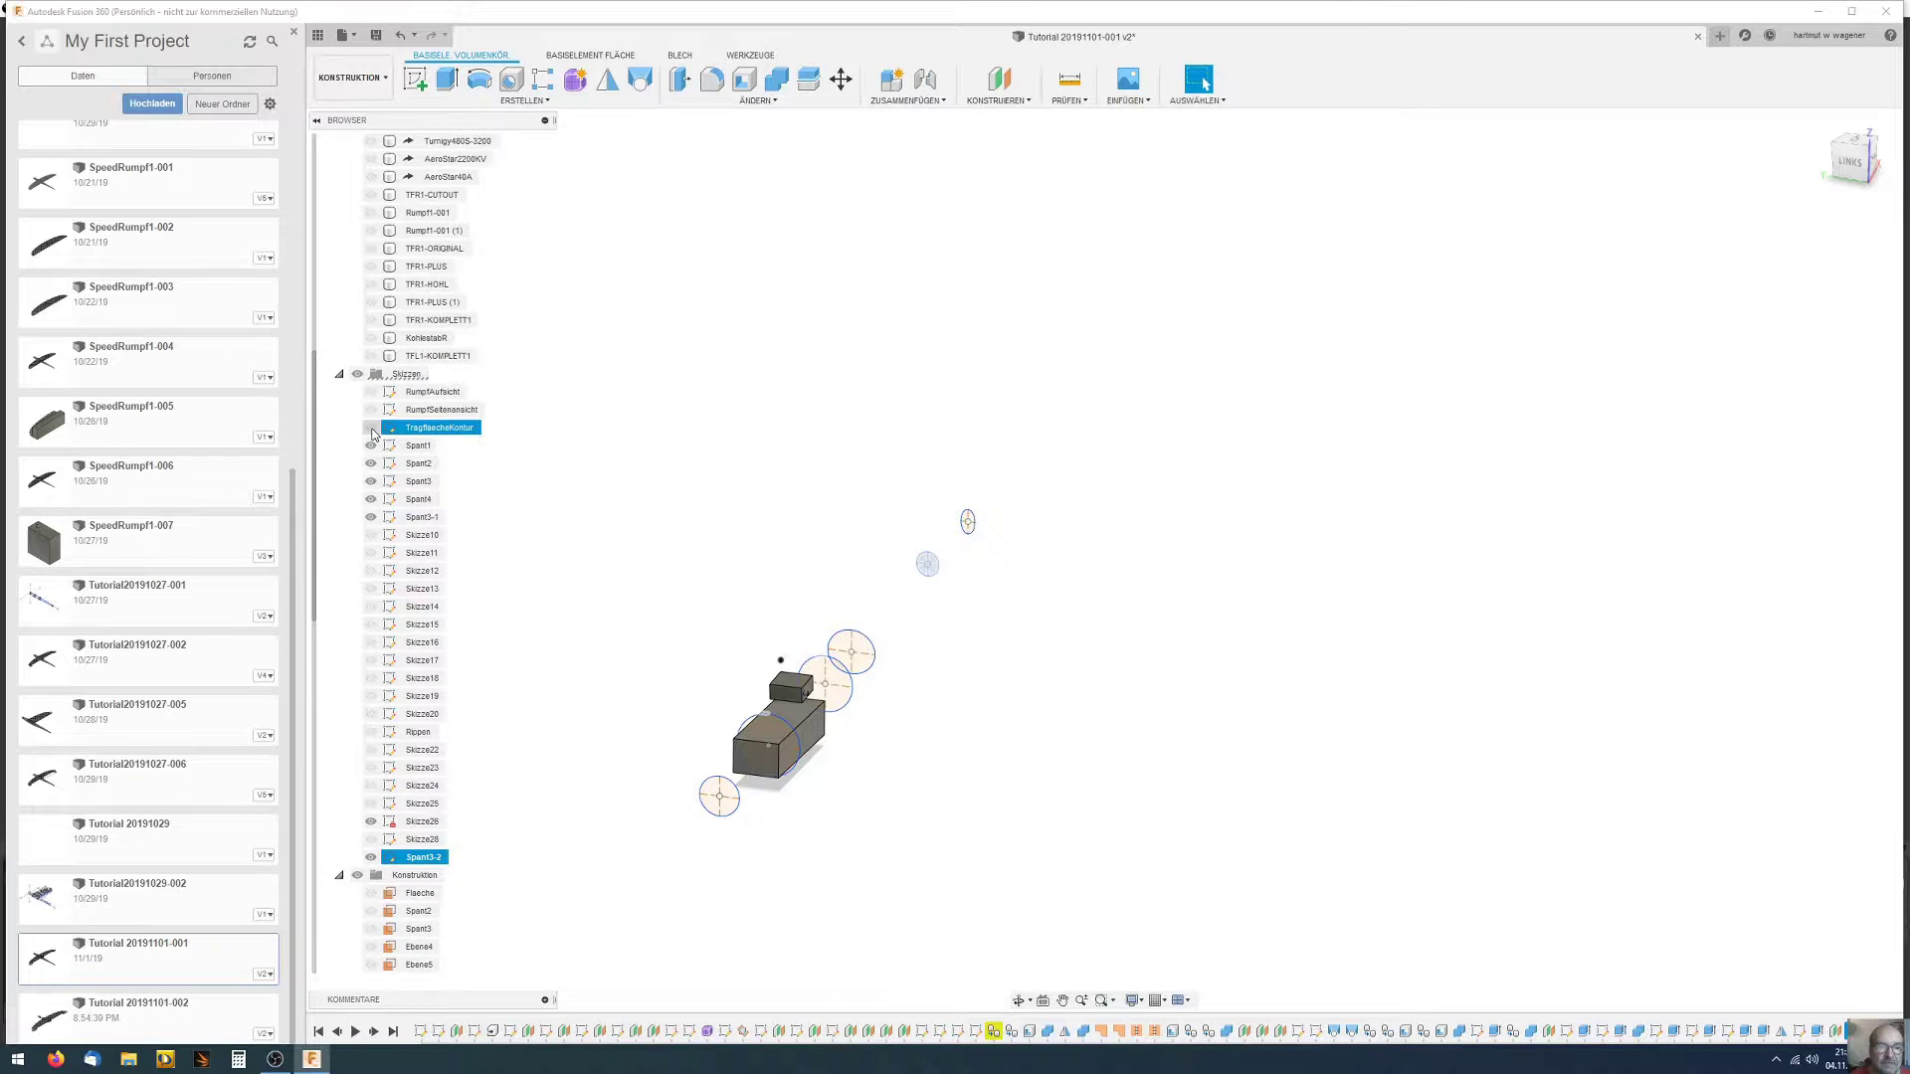
pyautogui.click(371, 428)
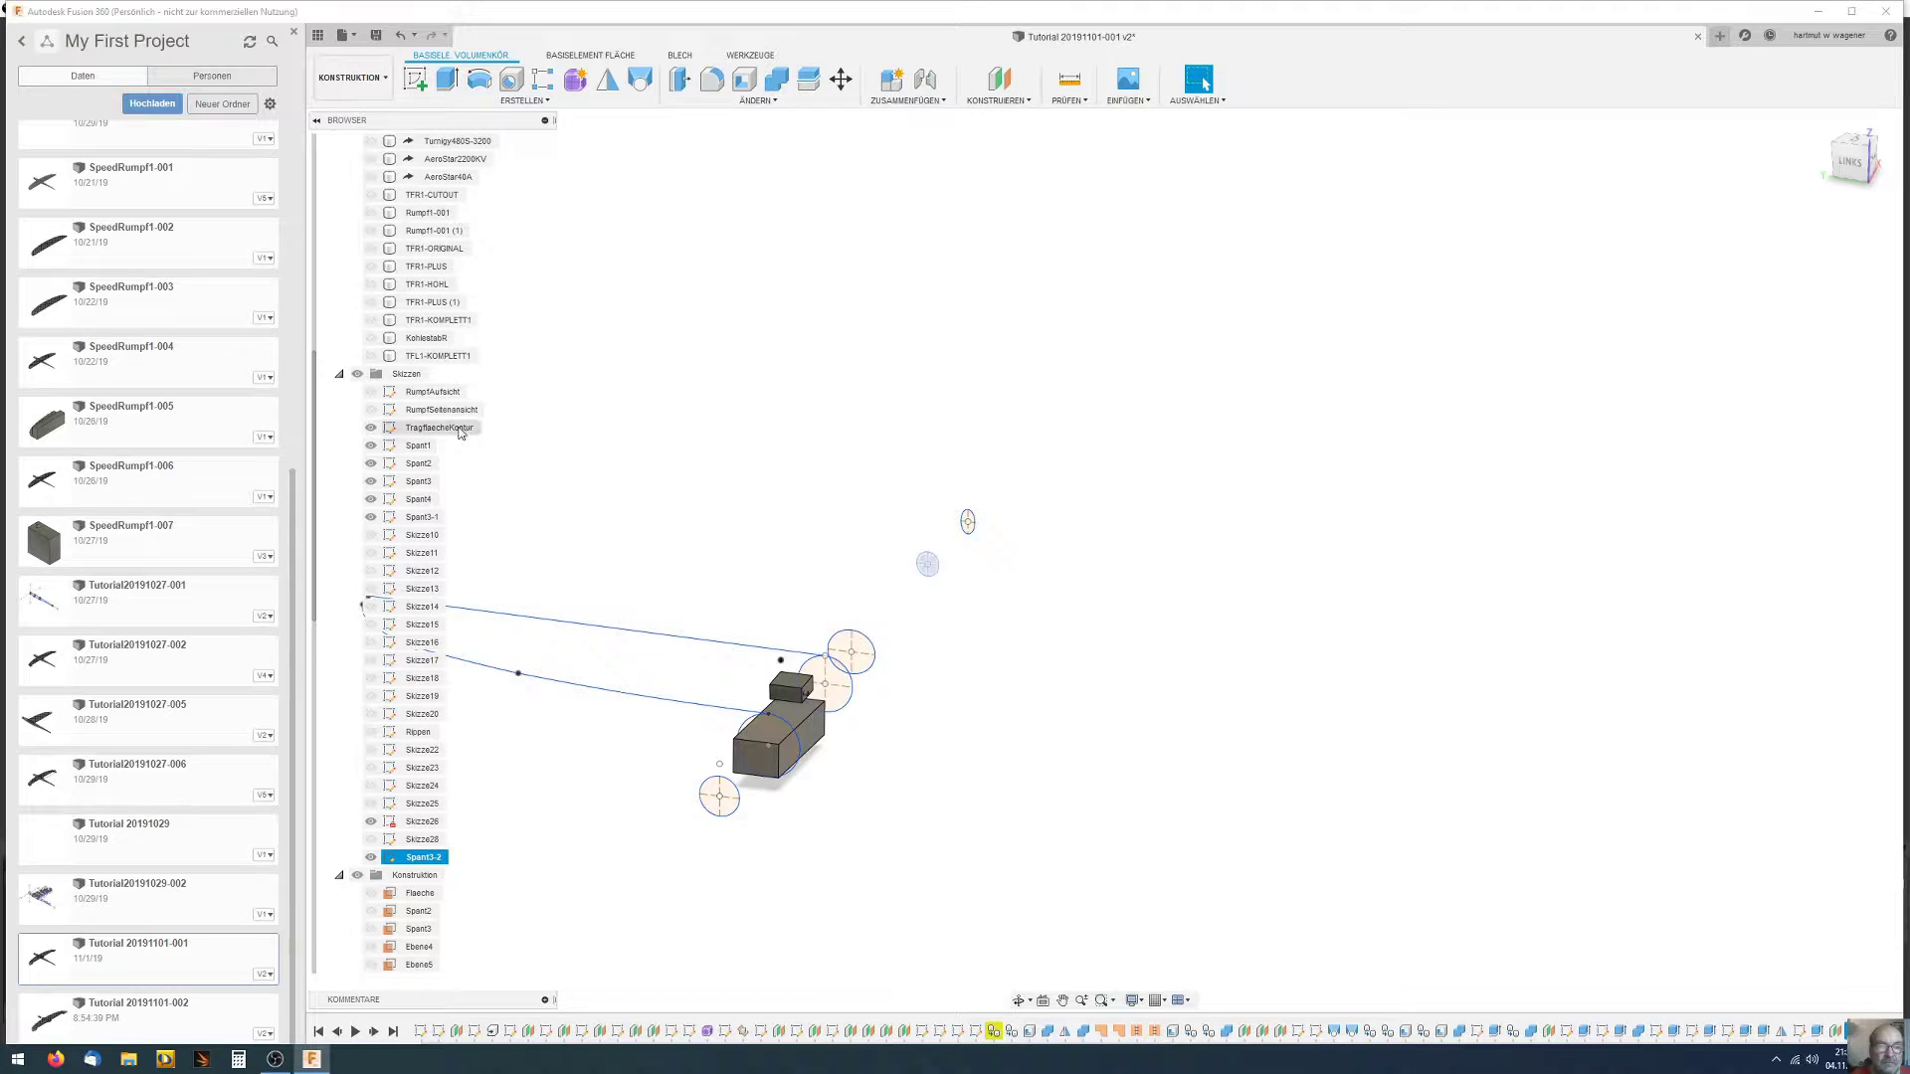
pyautogui.scroll(3, 435, 468)
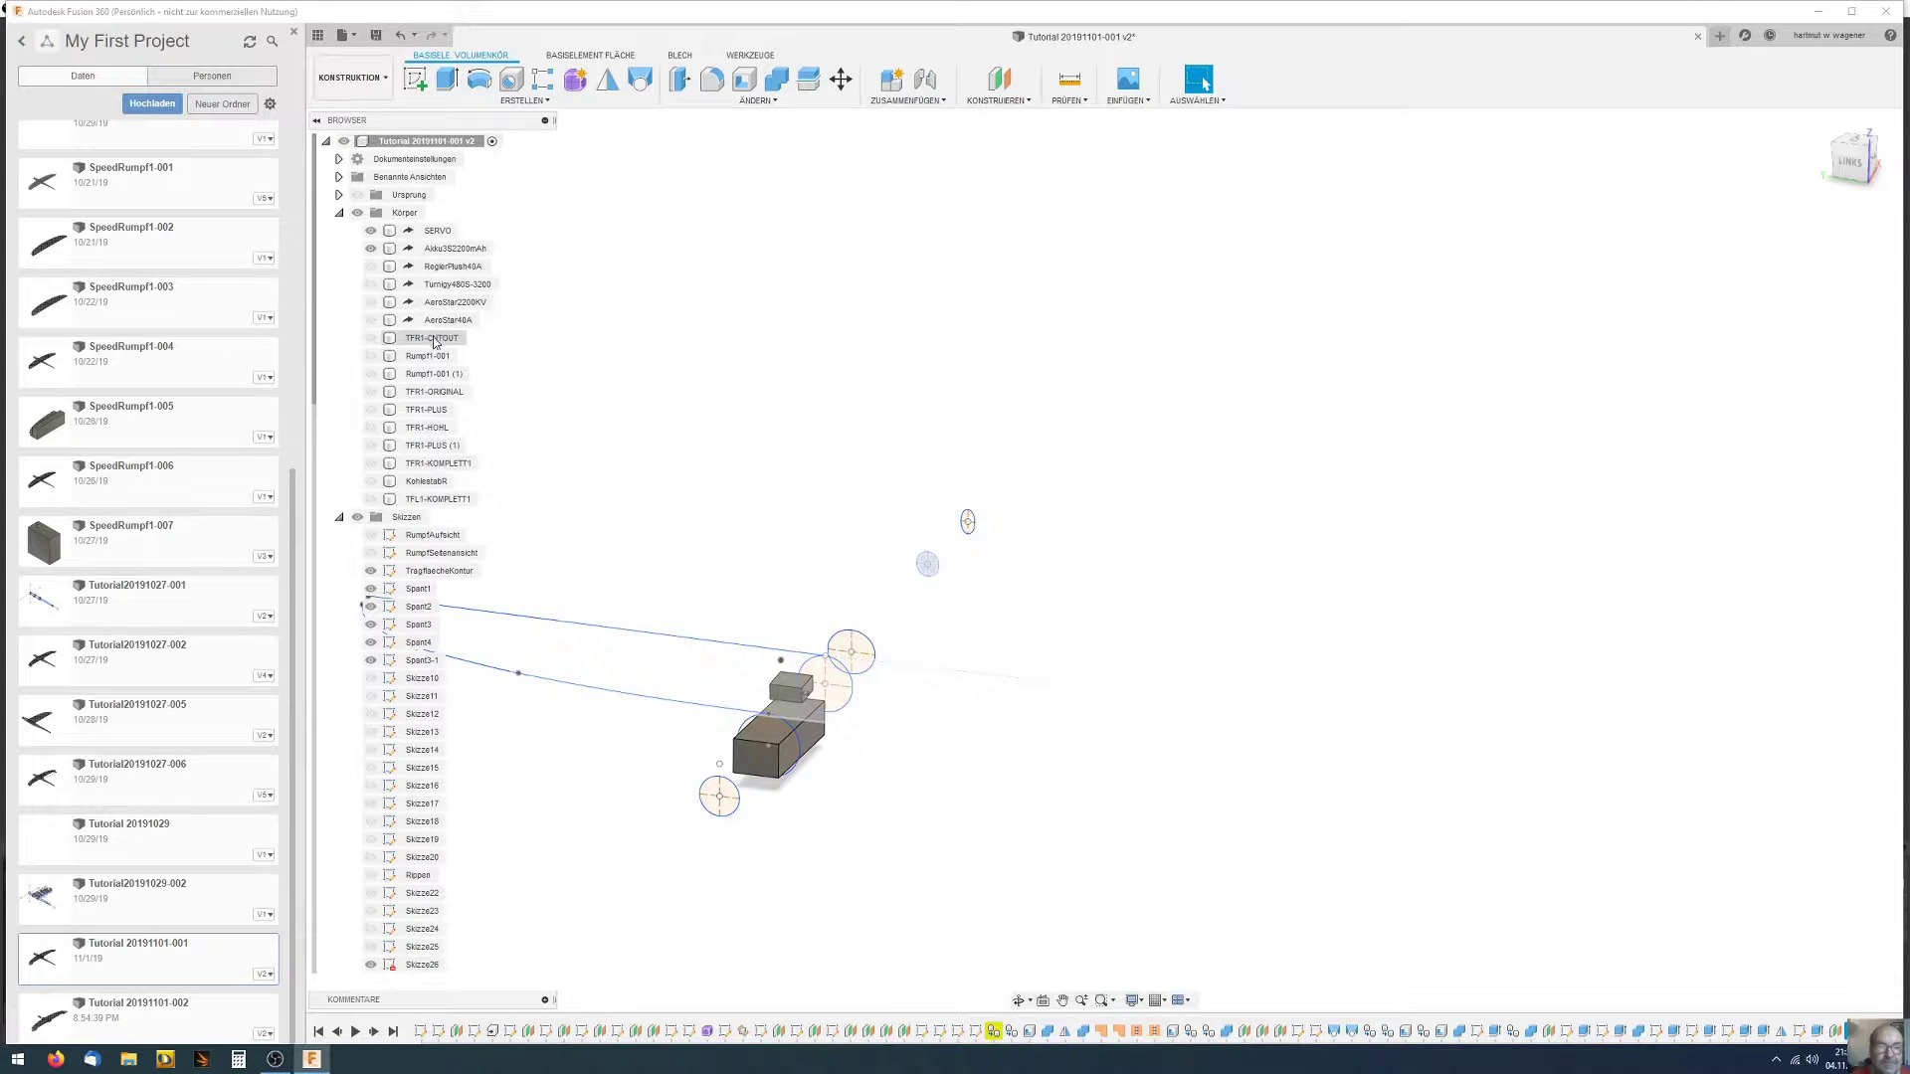
pyautogui.click(371, 340)
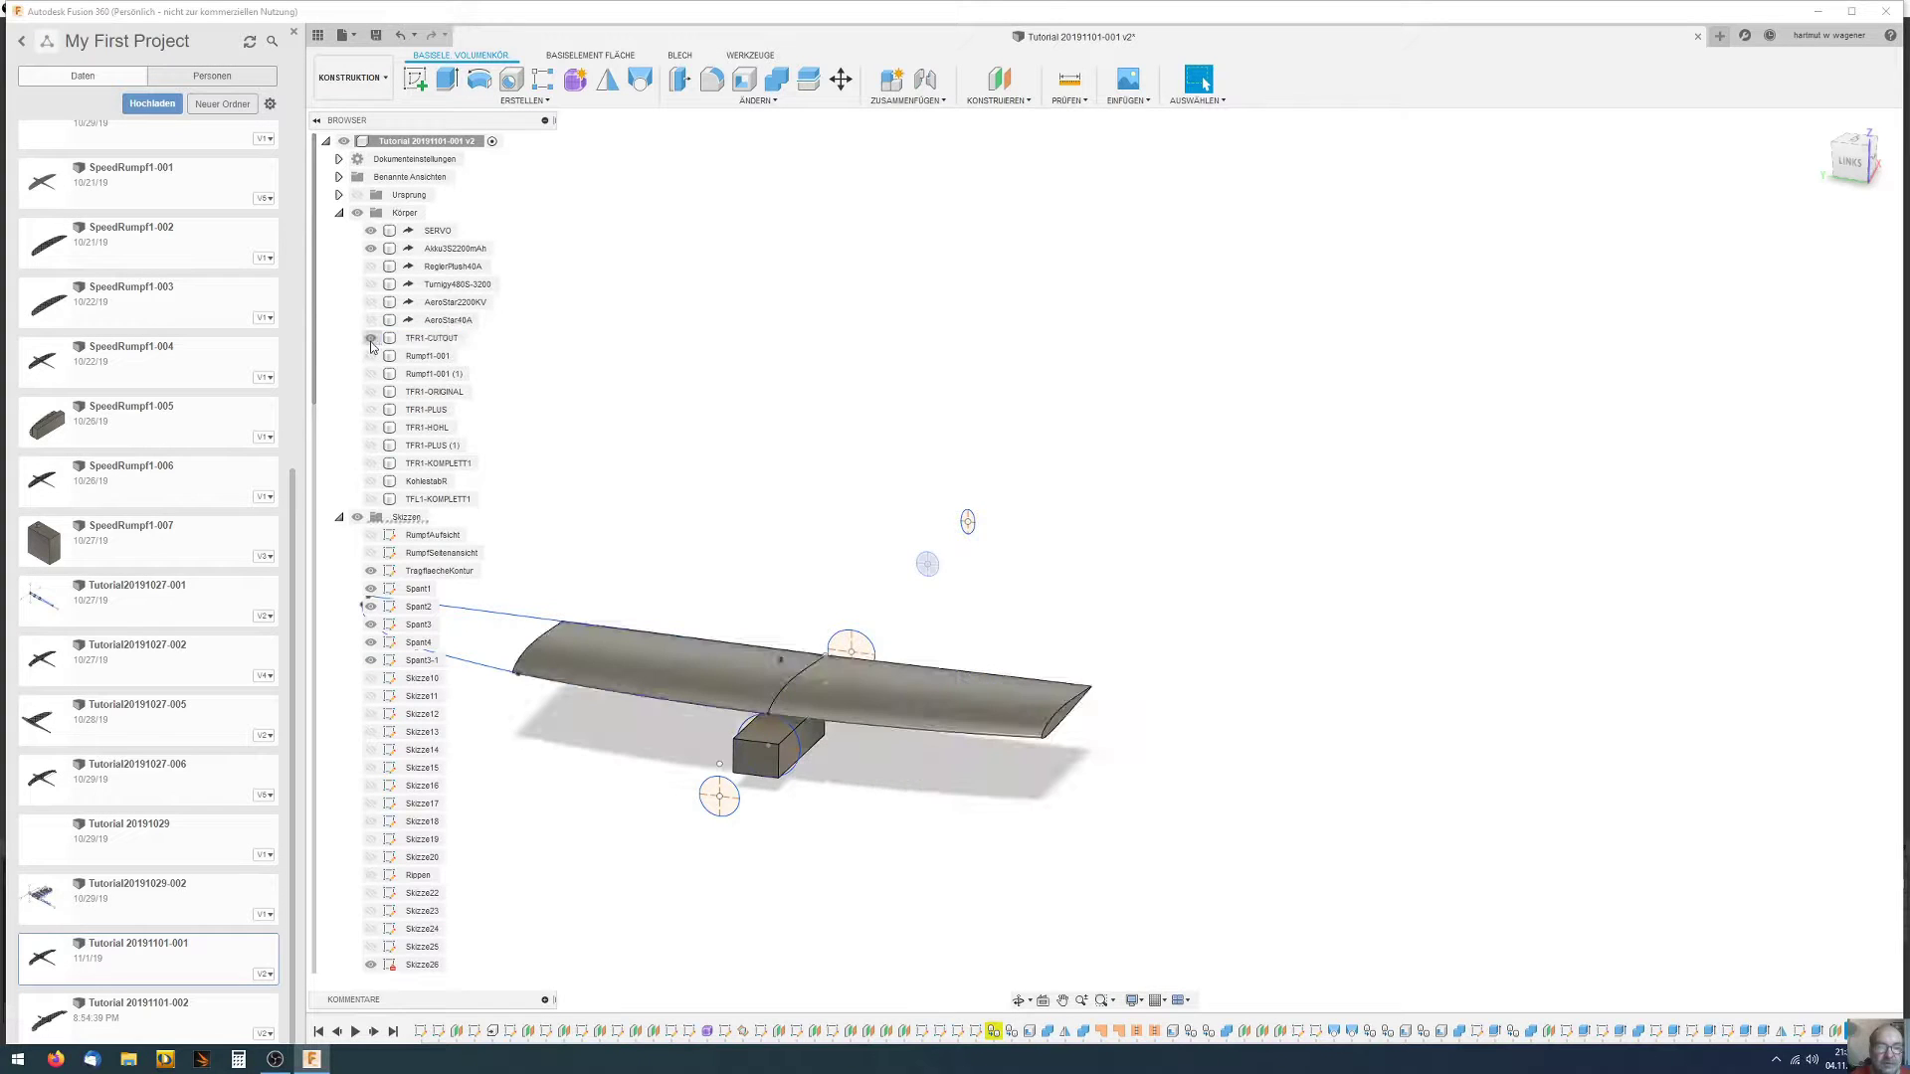
pyautogui.click(897, 659)
pyautogui.moveTo(896, 659)
pyautogui.keyDown('shift'); pyautogui.mouseDown(button='middle')
pyautogui.moveTo(789, 649)
pyautogui.moveTo(804, 673)
pyautogui.moveTo(884, 658)
pyautogui.mouseUp(button='middle'); pyautogui.keyUp('shift')
pyautogui.click(884, 659)
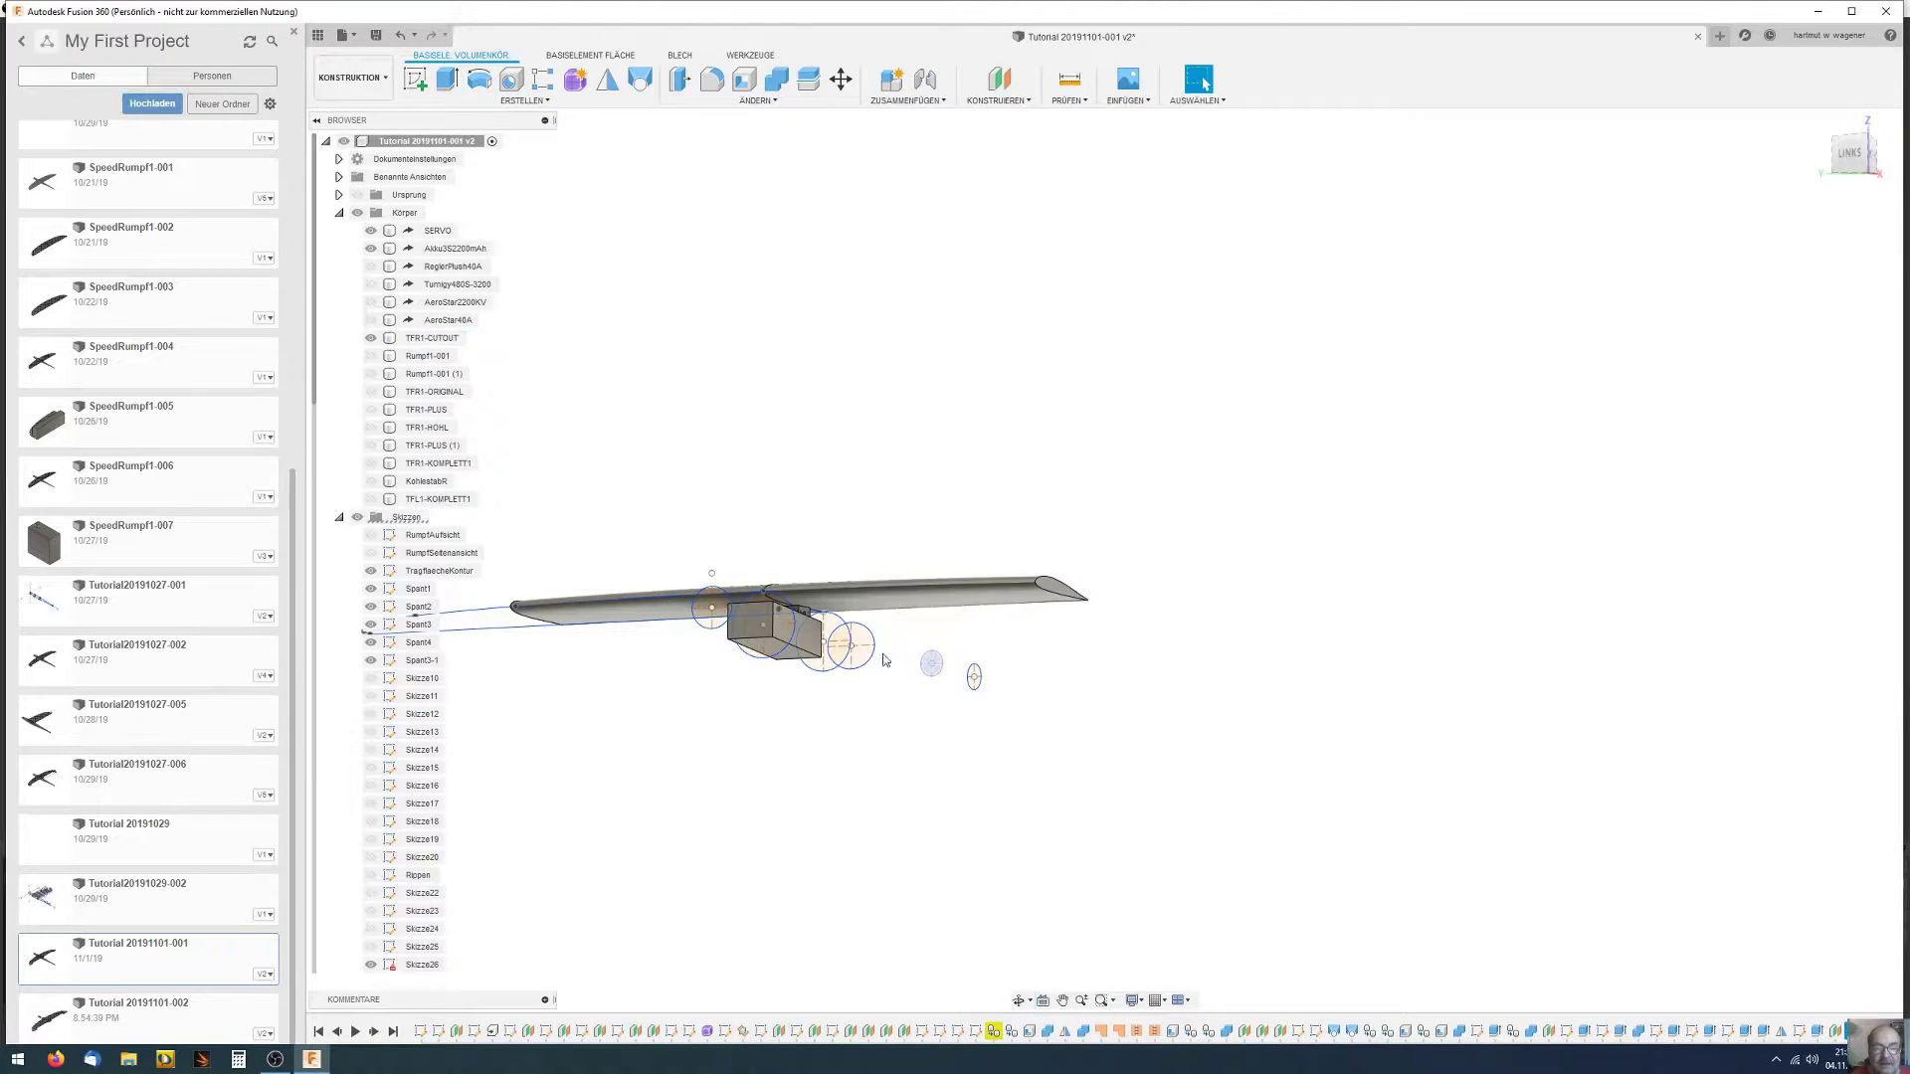
pyautogui.click(574, 84)
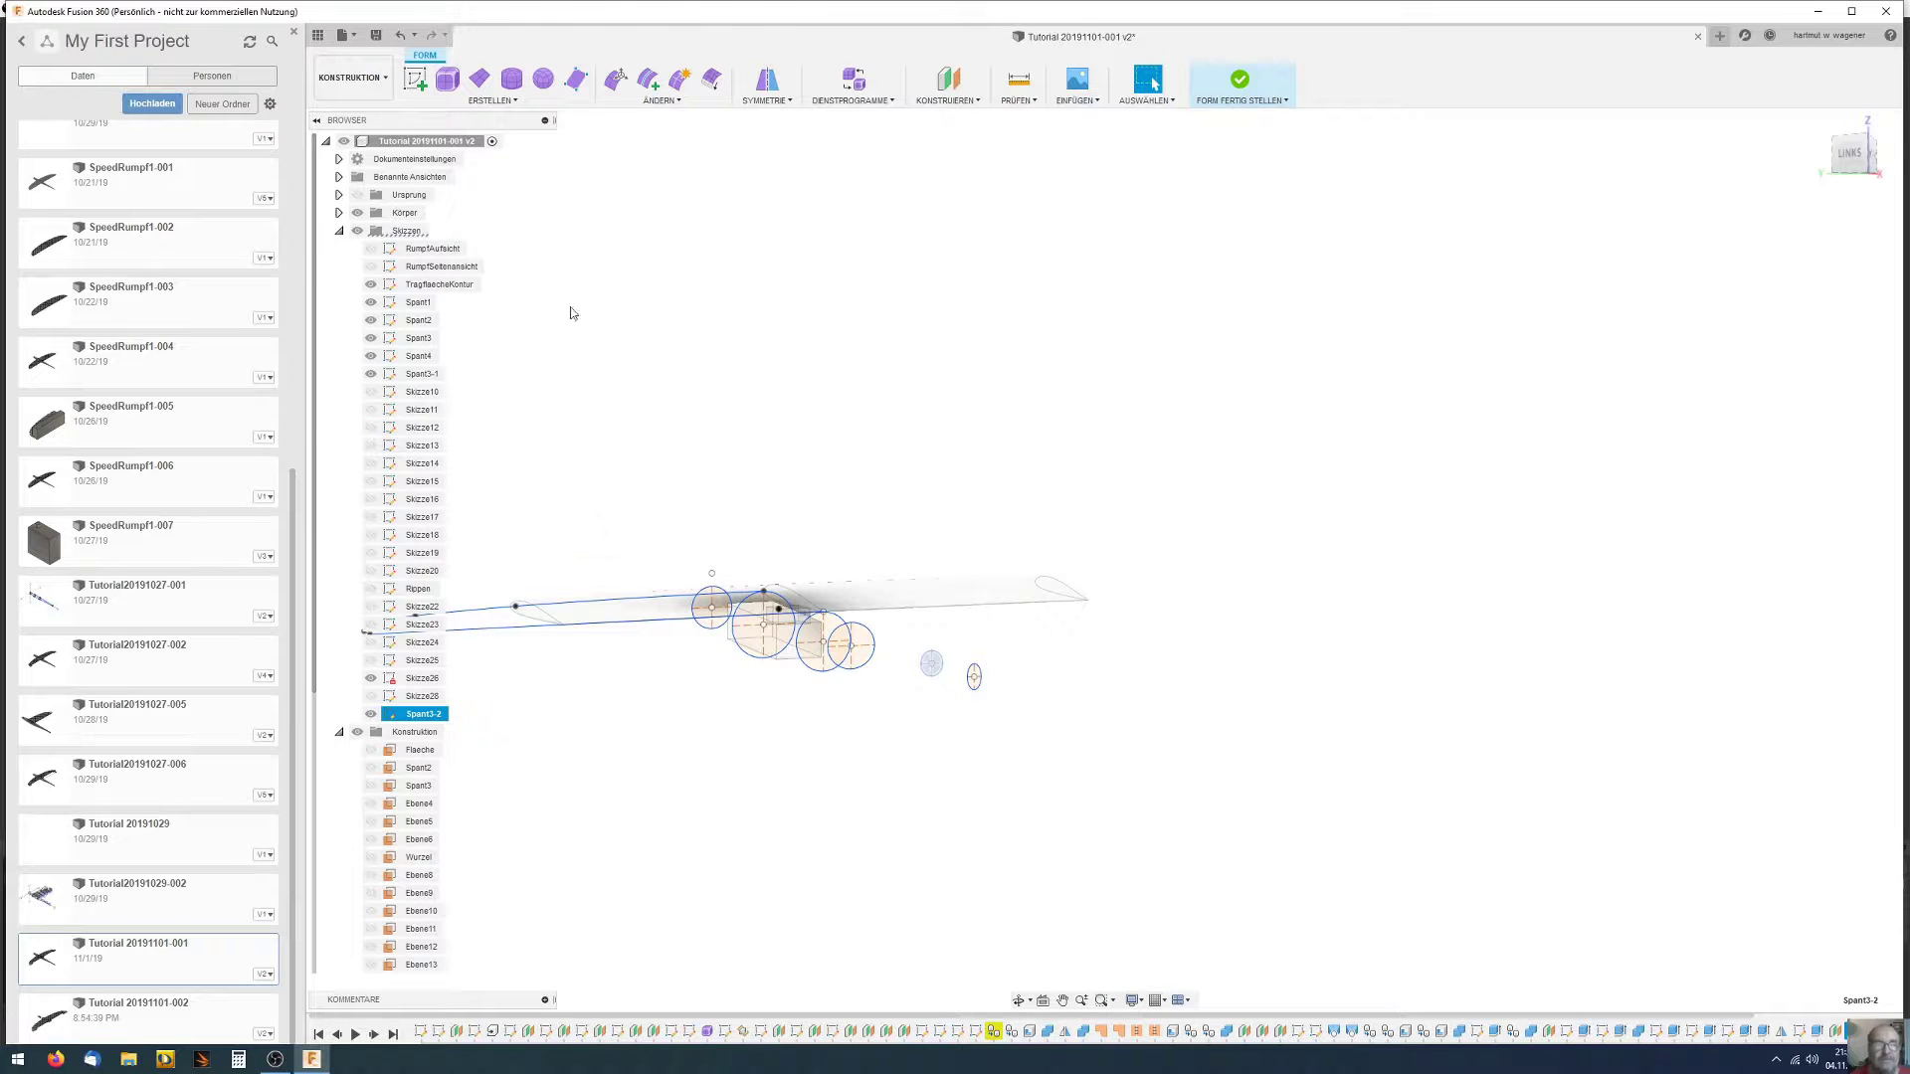
# Start a T-spline loft and pick the Spant1 and Spant2 circles as first profiles
pyautogui.click(512, 102)
pyautogui.click(432, 335)
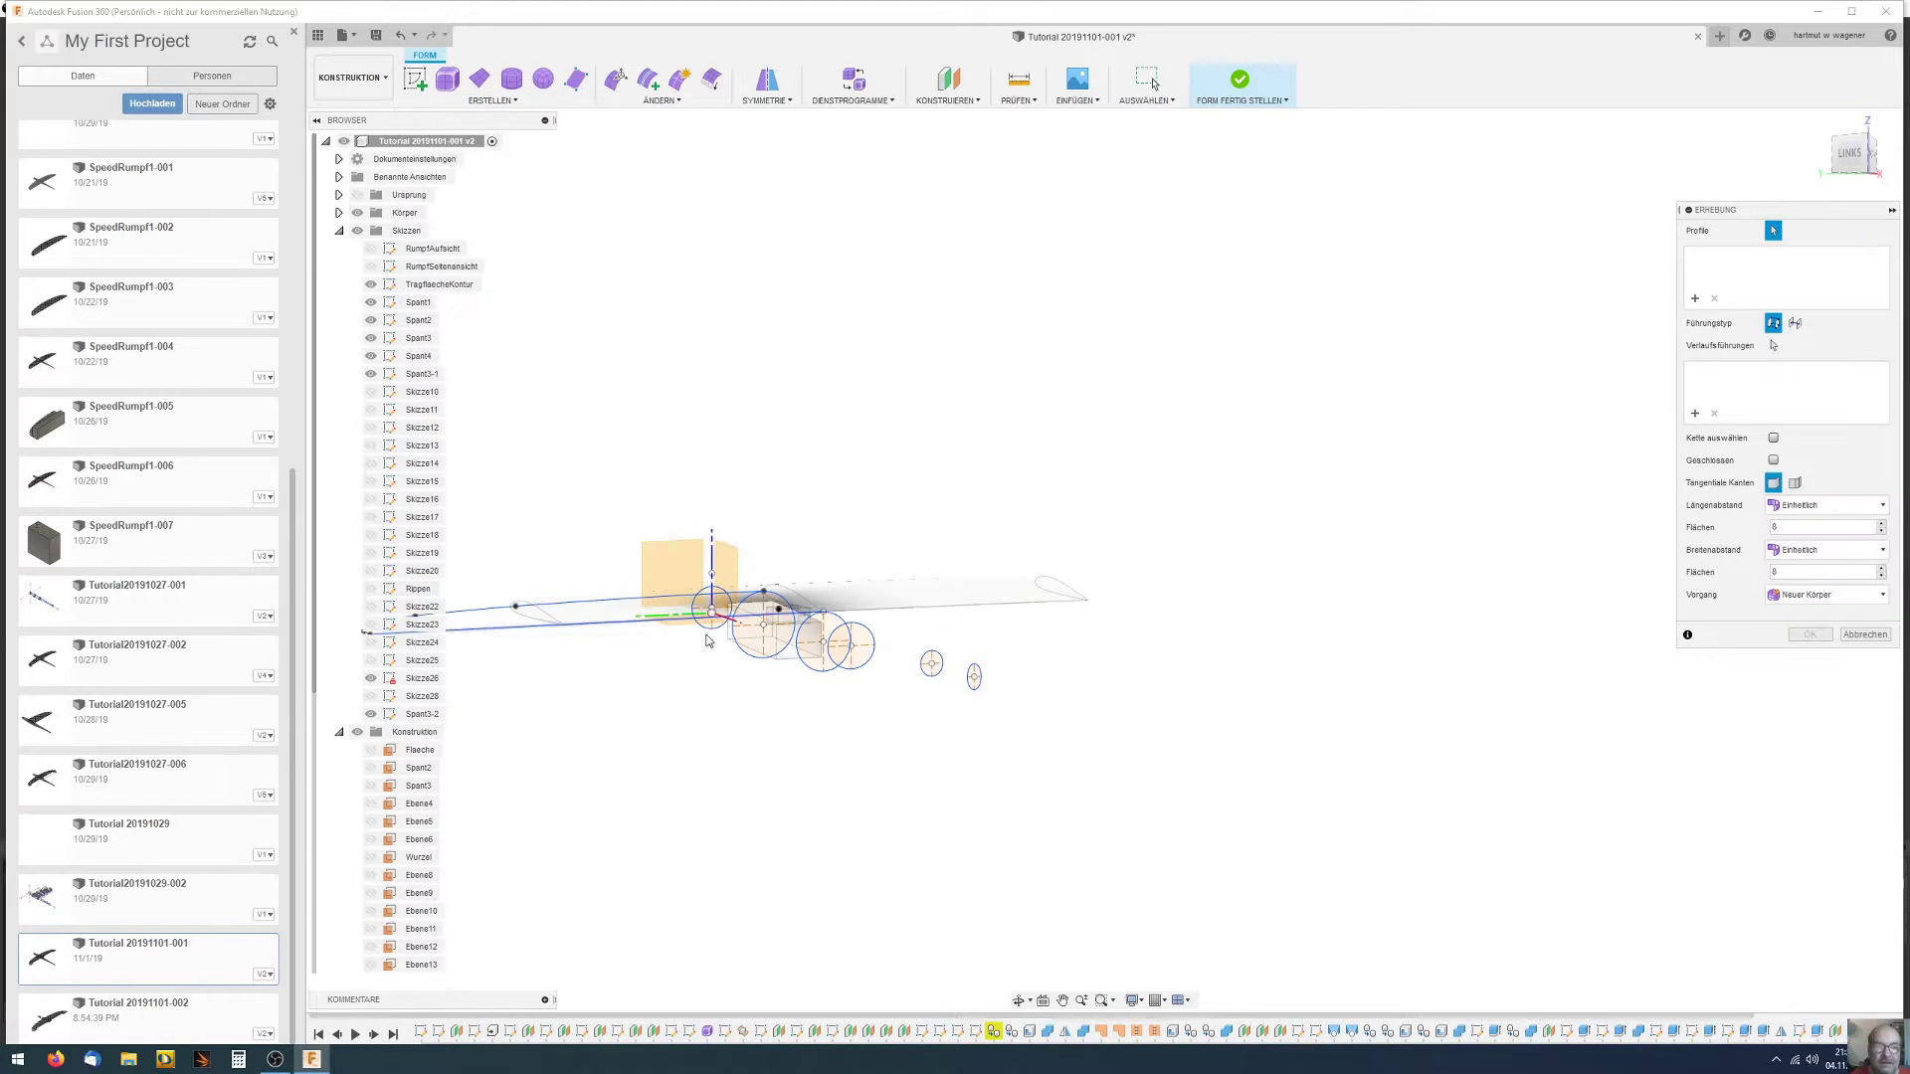
pyautogui.scroll(-3, 711, 655)
pyautogui.scroll(-2, 705, 656)
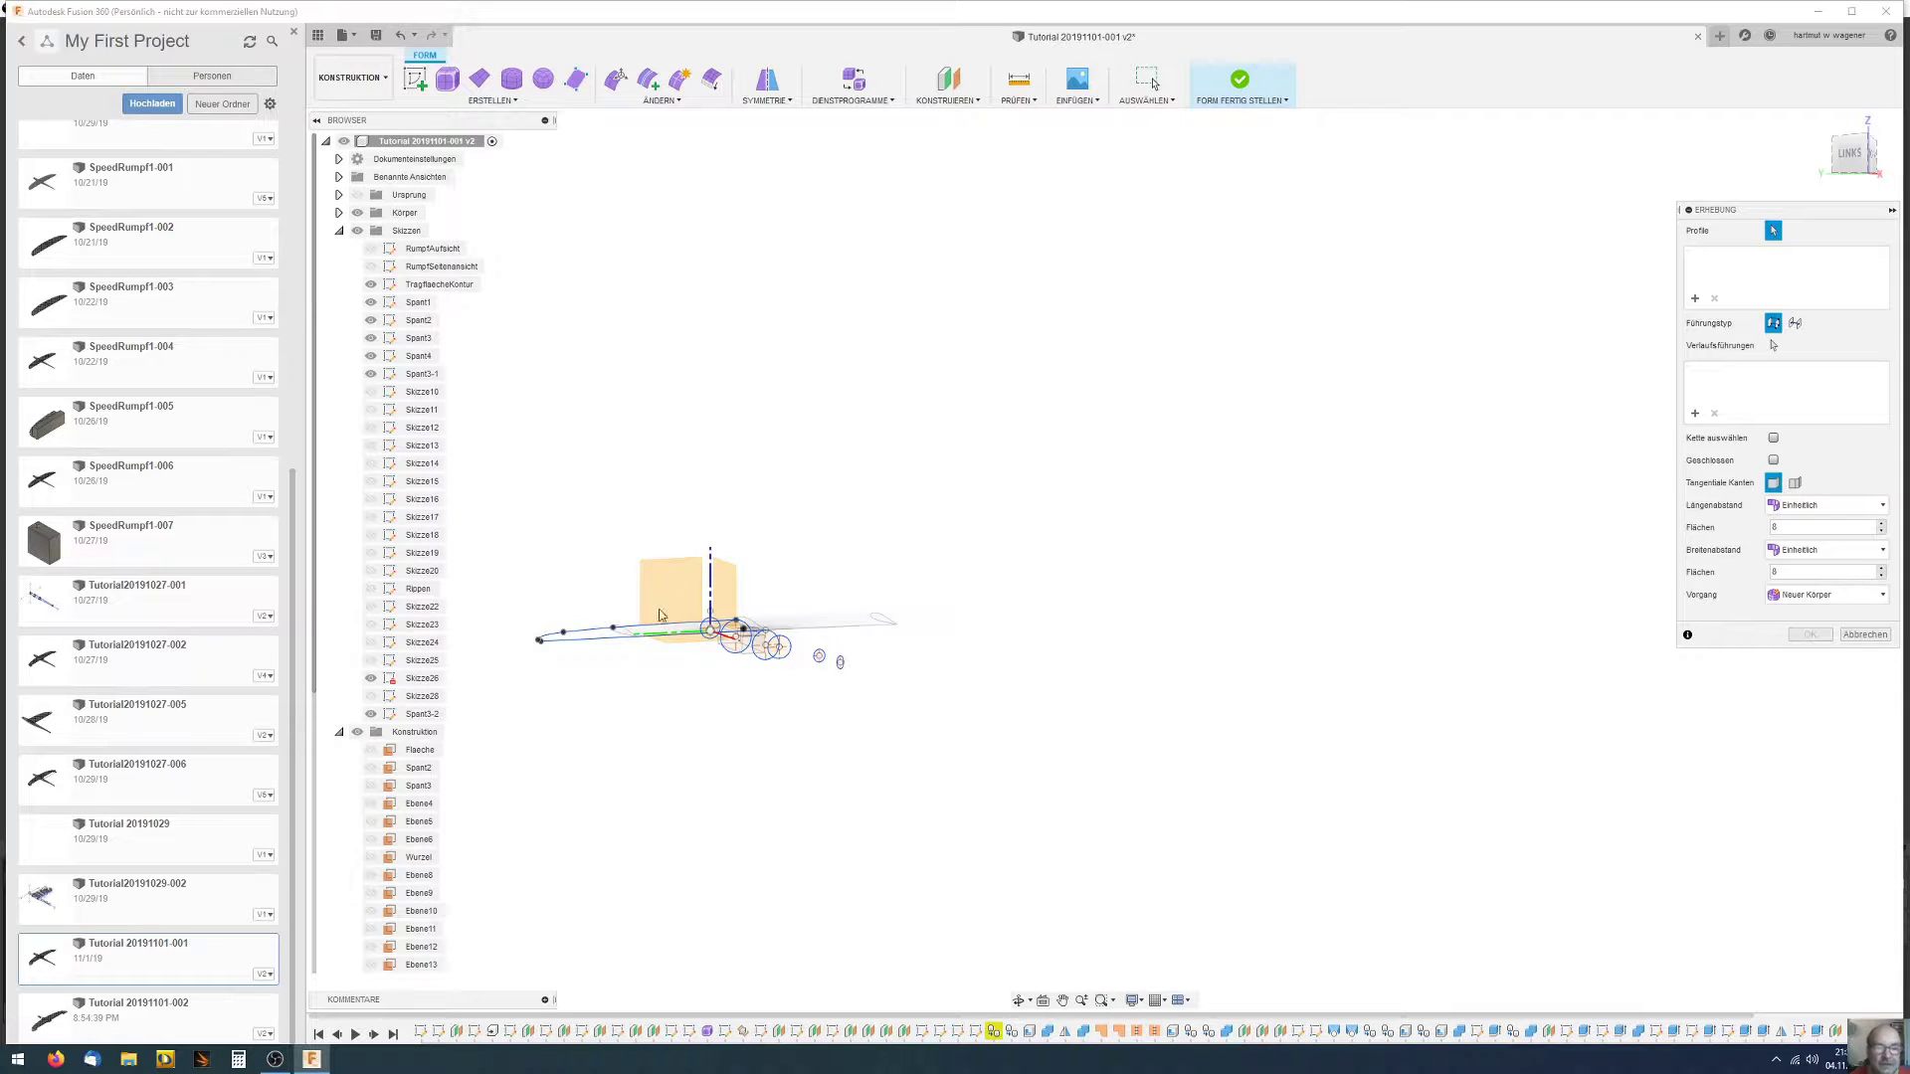
pyautogui.scroll(3, 646, 654)
pyautogui.keyDown('shift'); pyautogui.moveTo(765, 653); pyautogui.dragTo(767, 793, button='middle'); pyautogui.keyUp('shift')
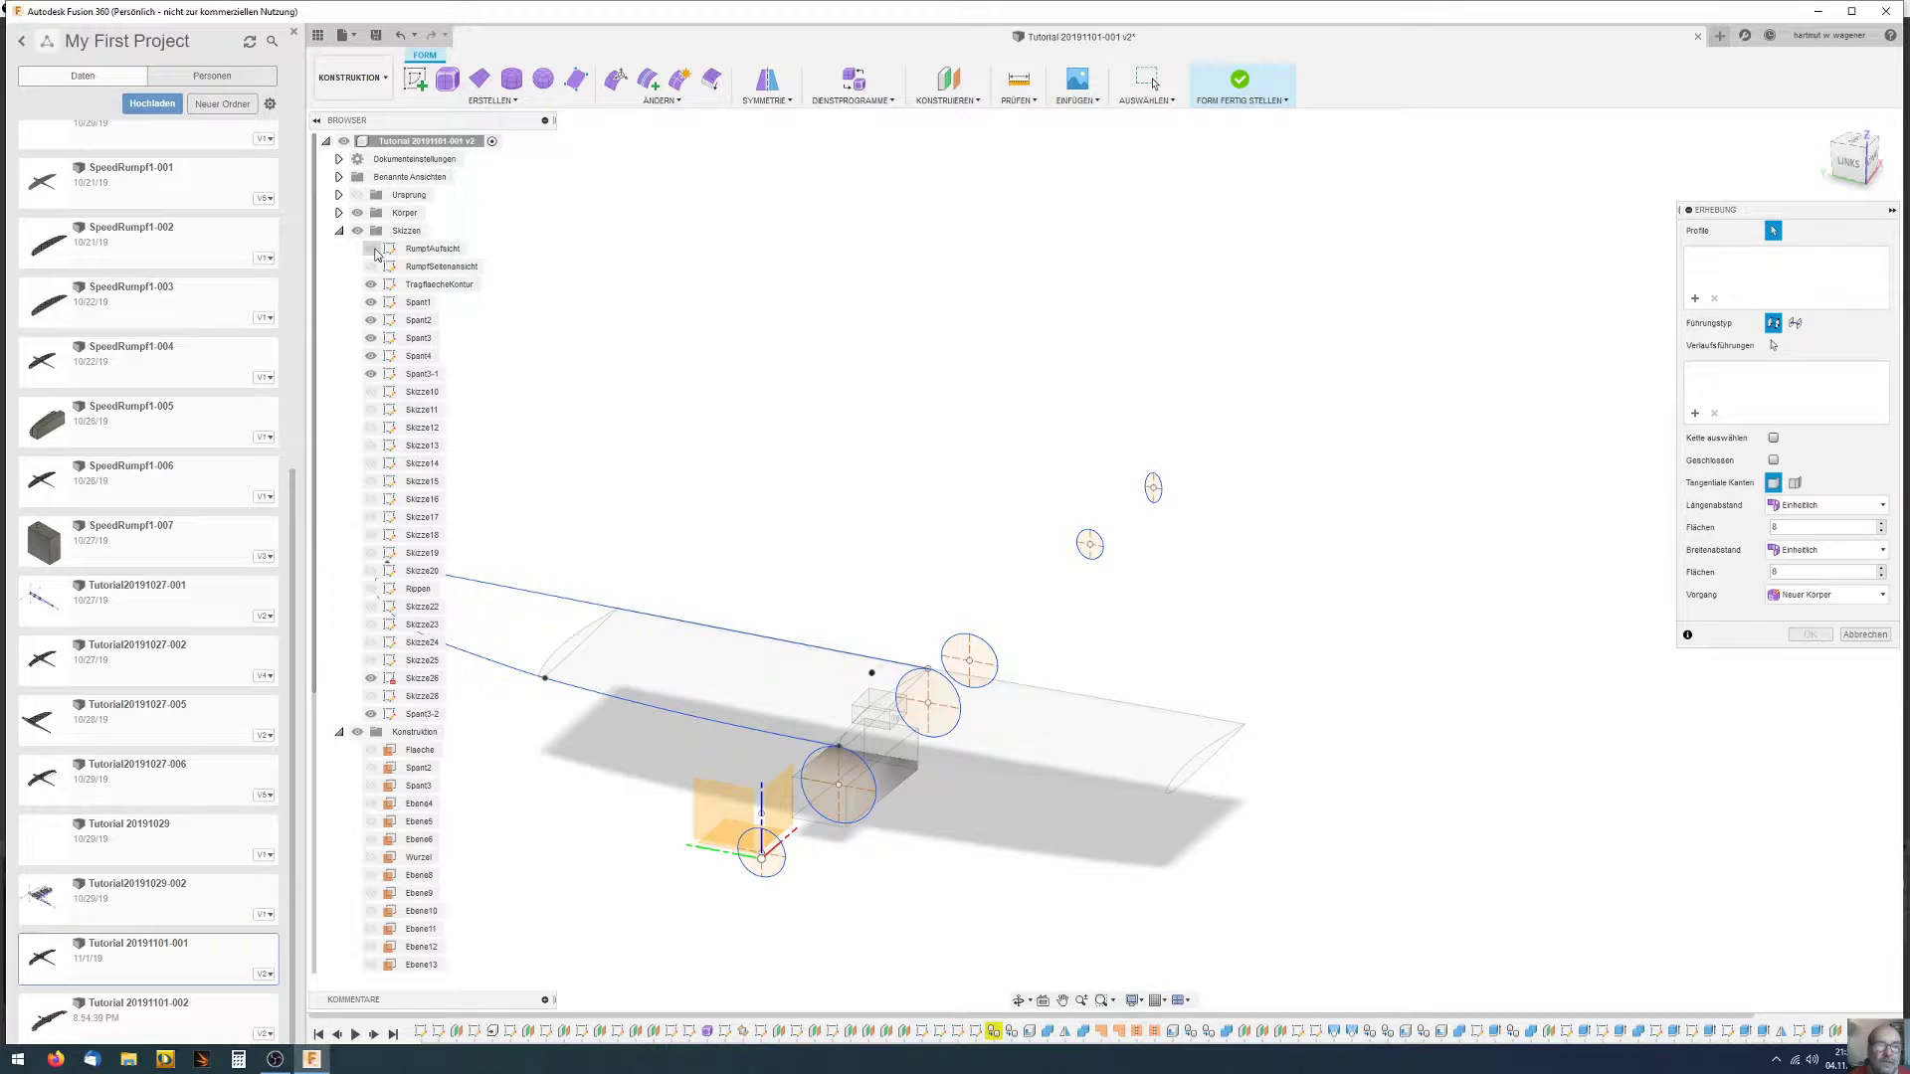
pyautogui.click(371, 249)
pyautogui.click(372, 248)
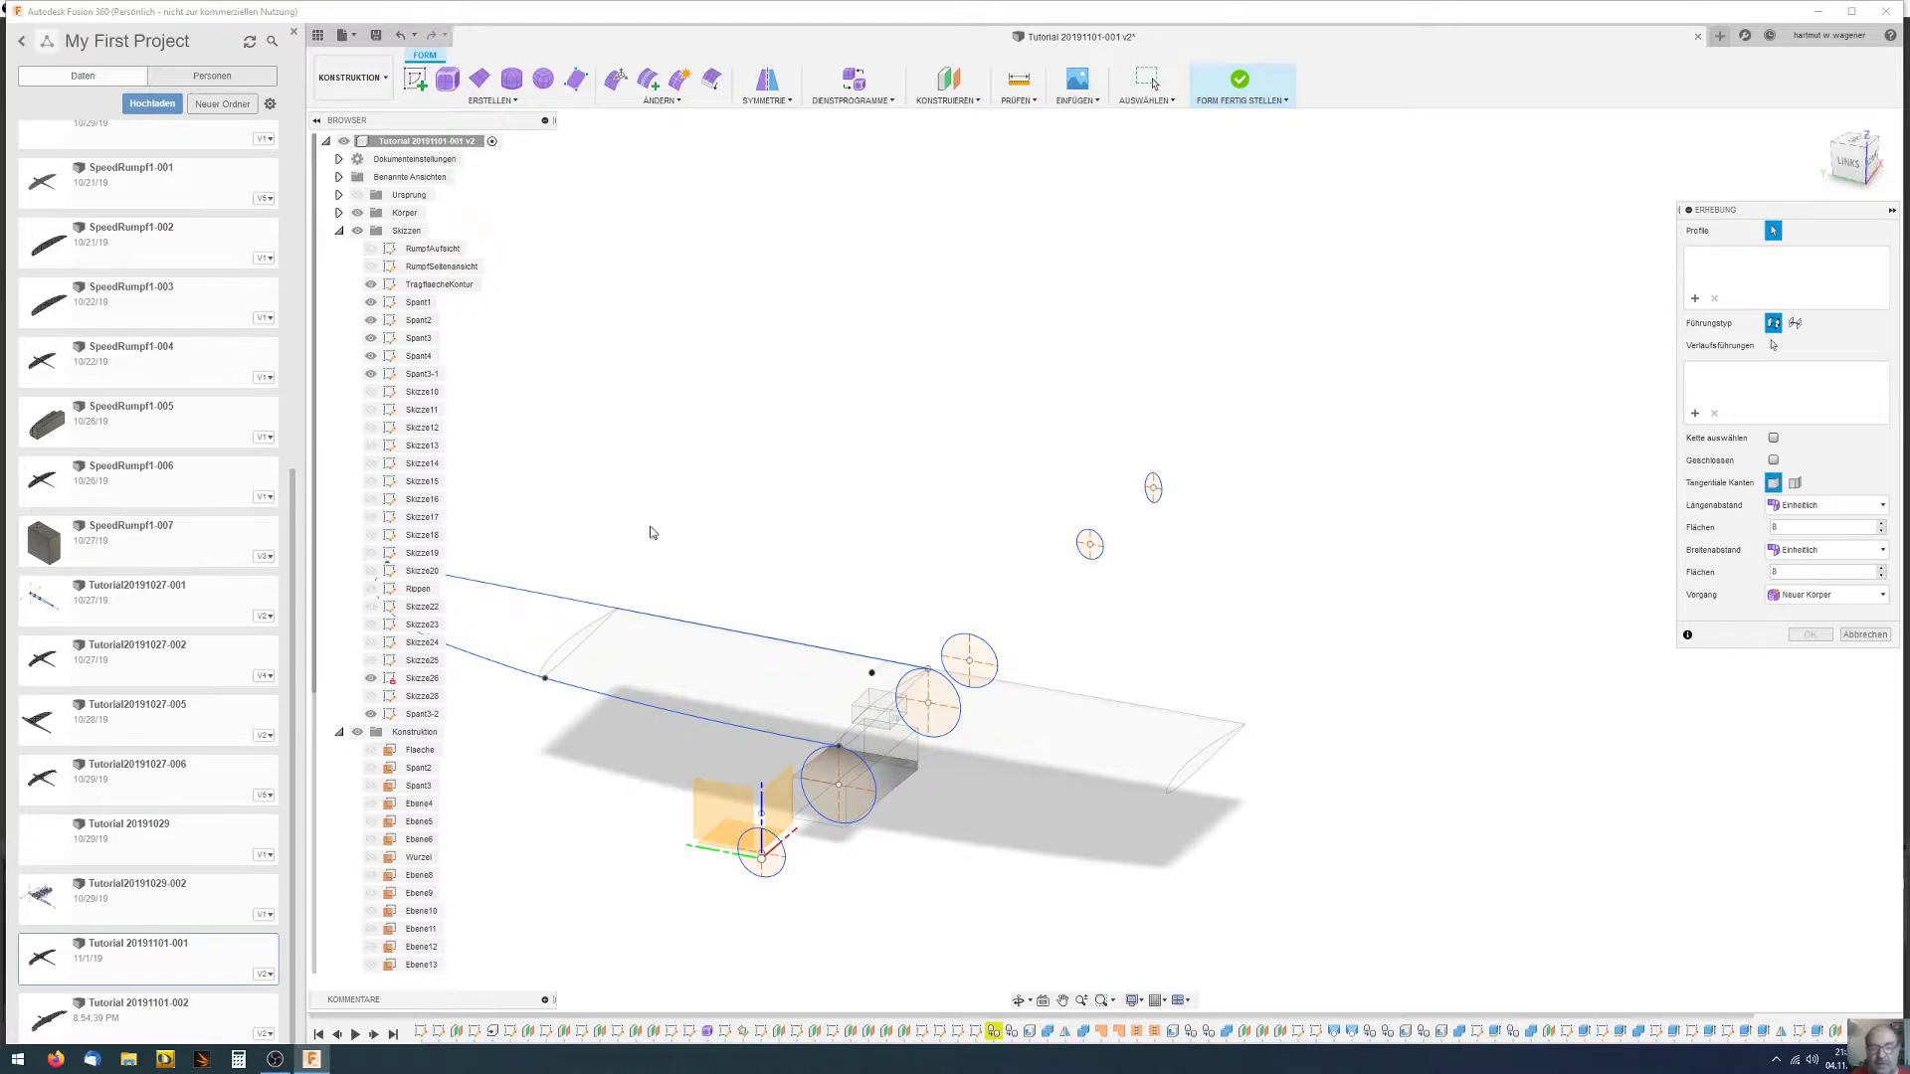
pyautogui.click(776, 868)
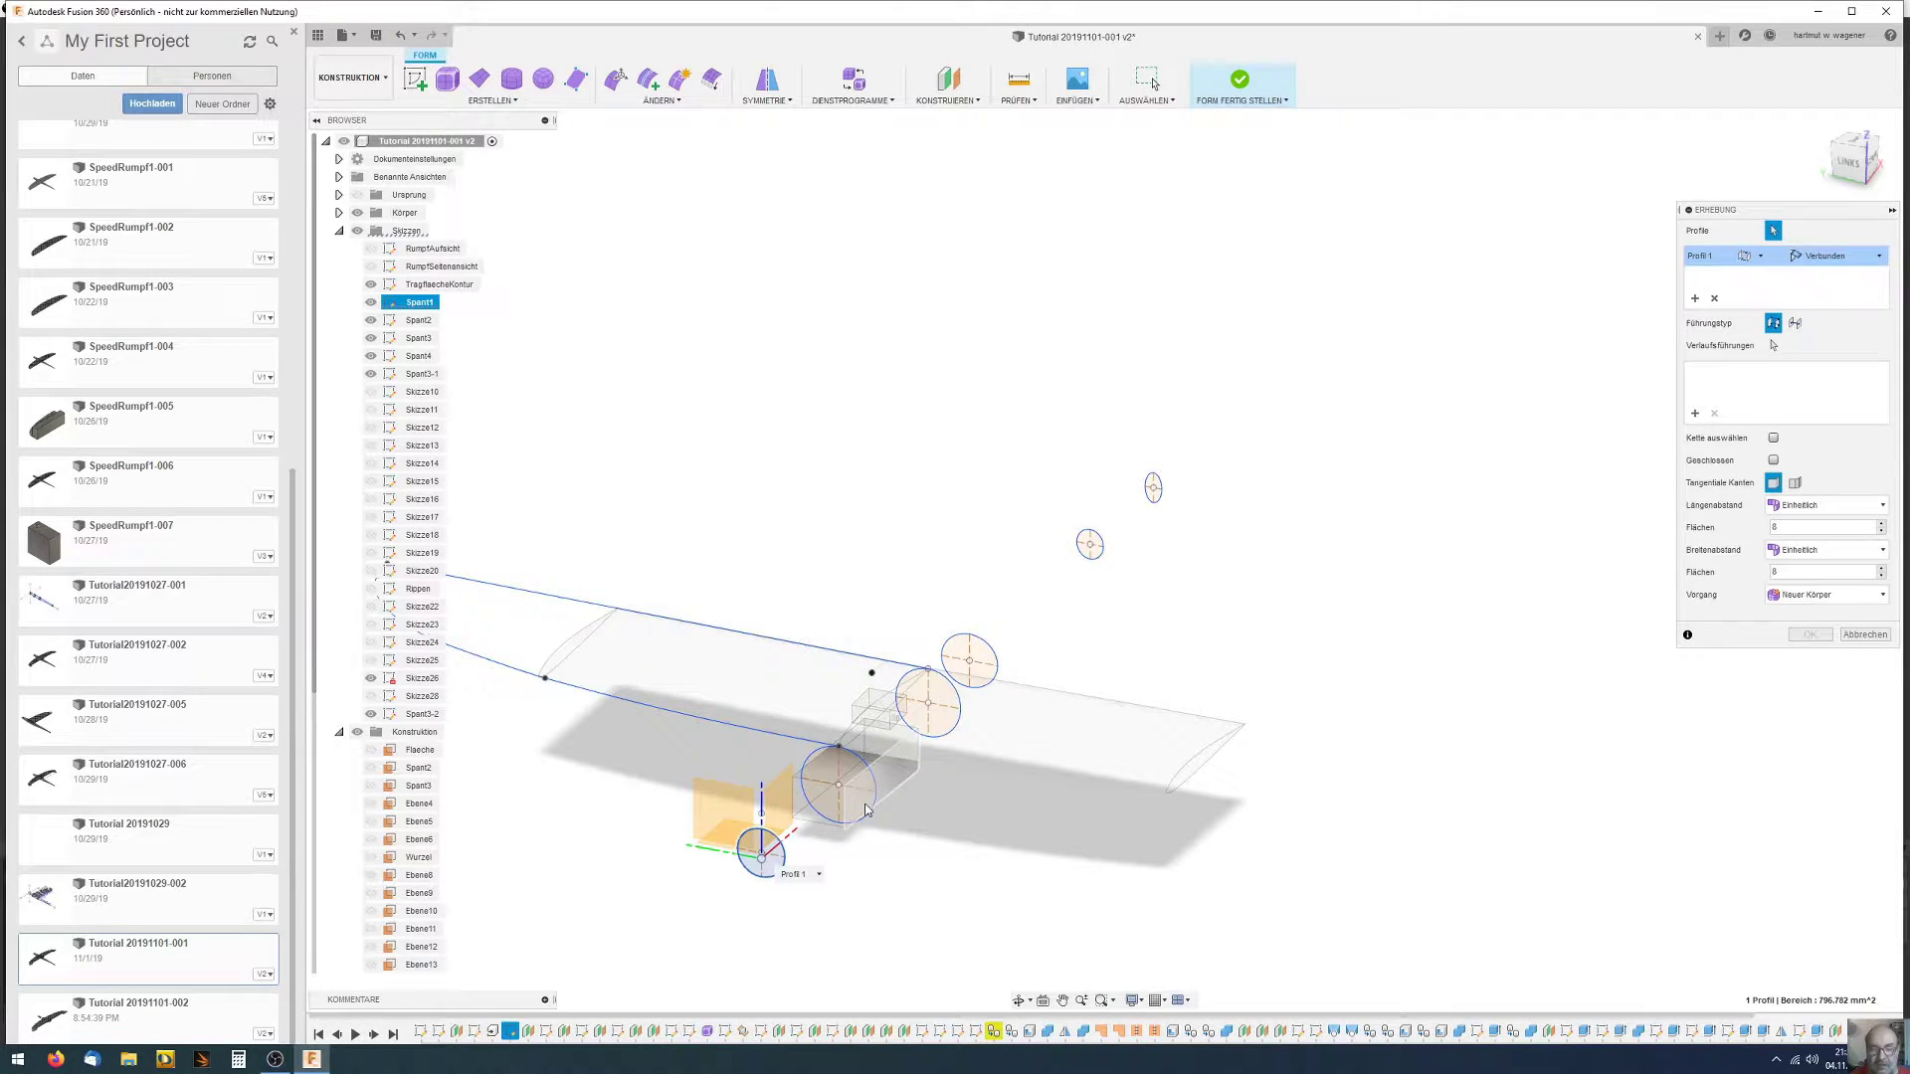
pyautogui.scroll(1, 866, 836)
pyautogui.scroll(2, 805, 786)
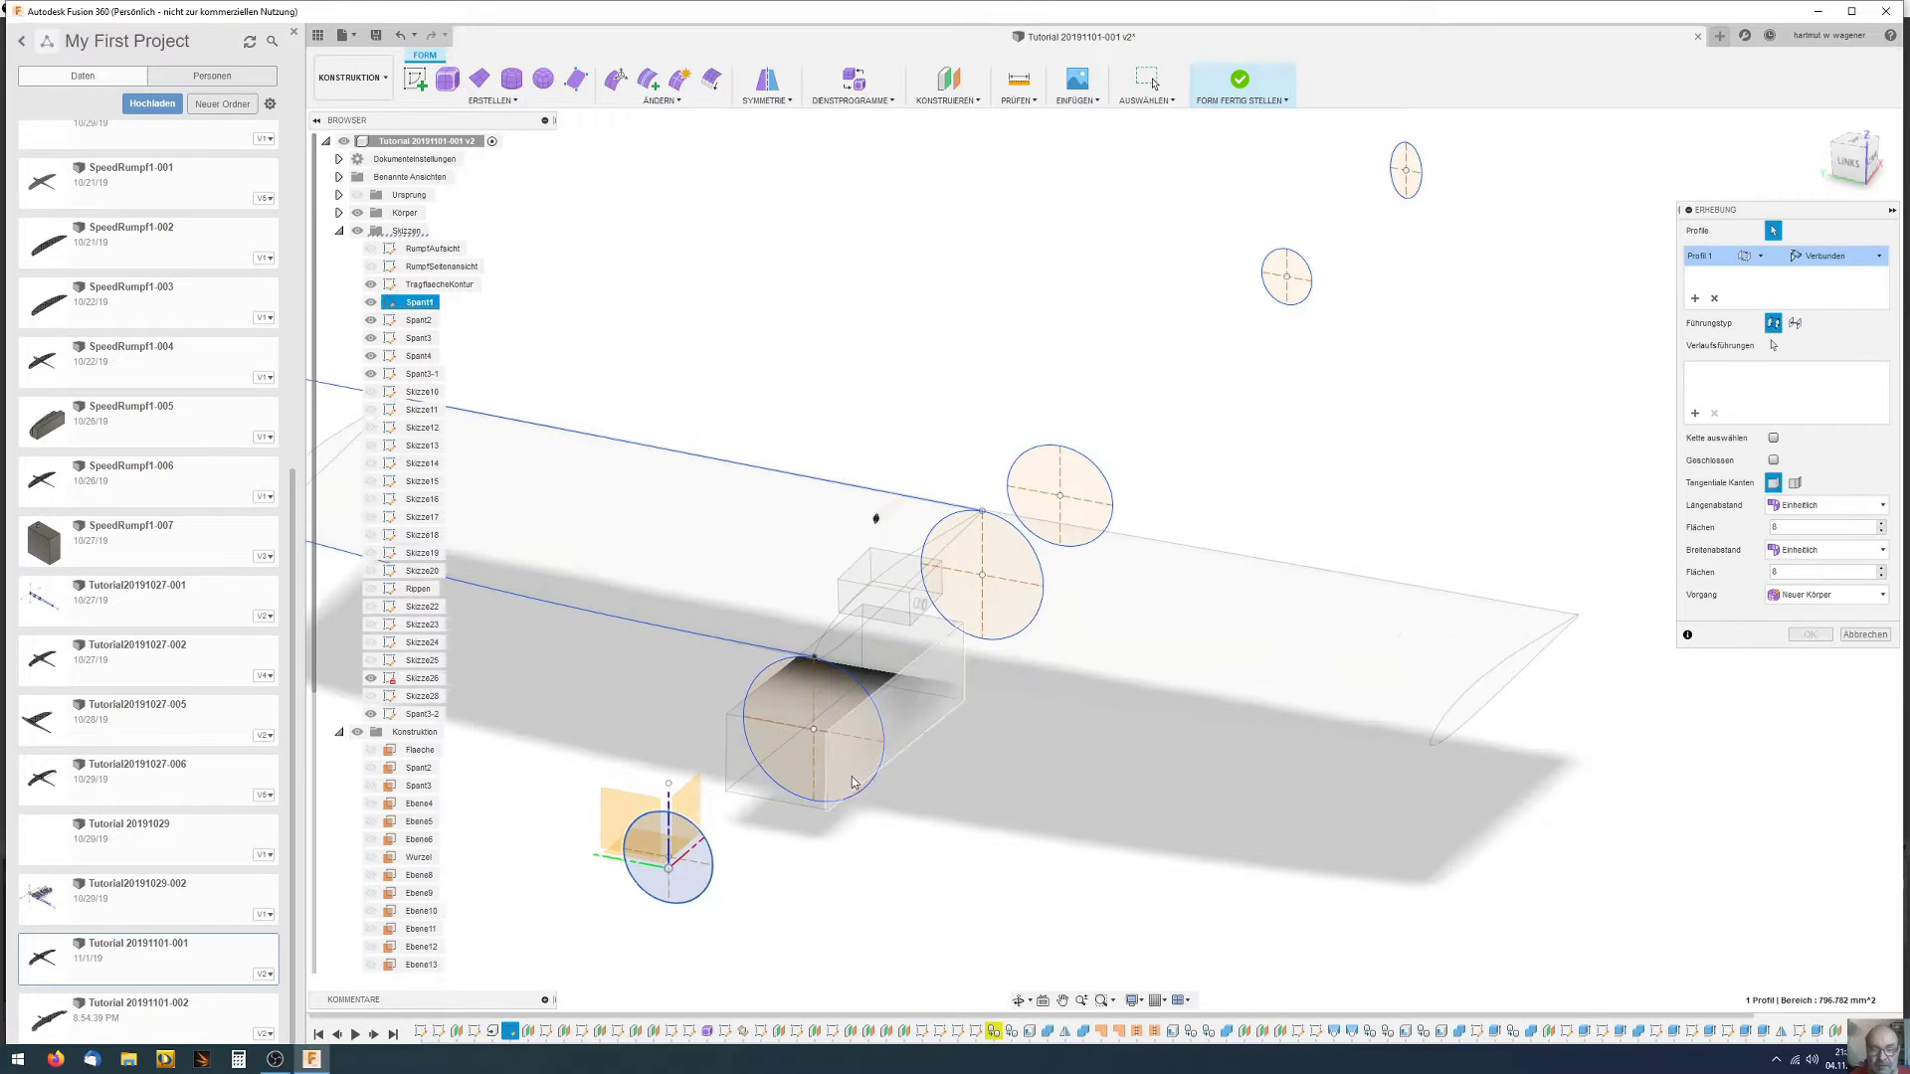
pyautogui.click(850, 705)
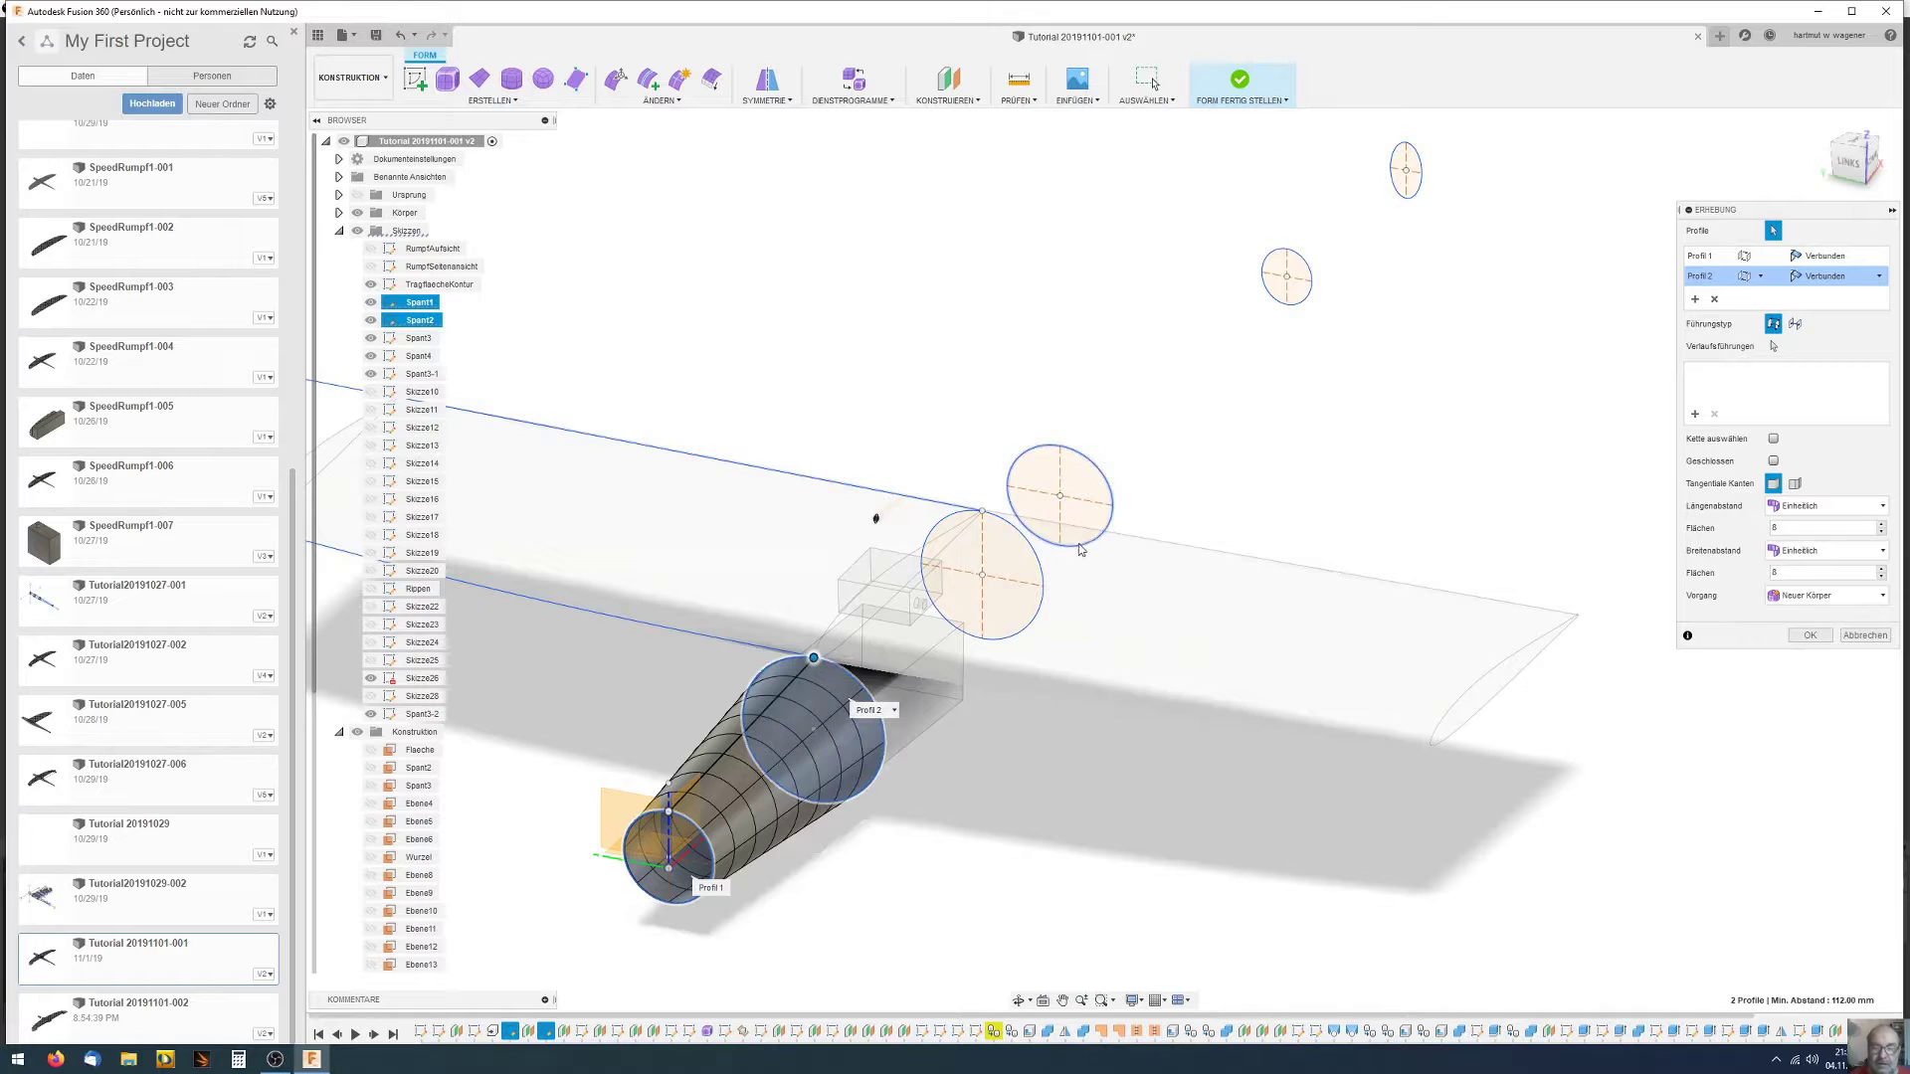
# Add the Spant3, Spant3-1, Spant3-2 and Spant4 profiles, set 16 faces and confirm the loft
pyautogui.keyDown('shift'); pyautogui.moveTo(1010, 768); pyautogui.dragTo(1015, 697, button='middle'); pyautogui.keyUp('shift')
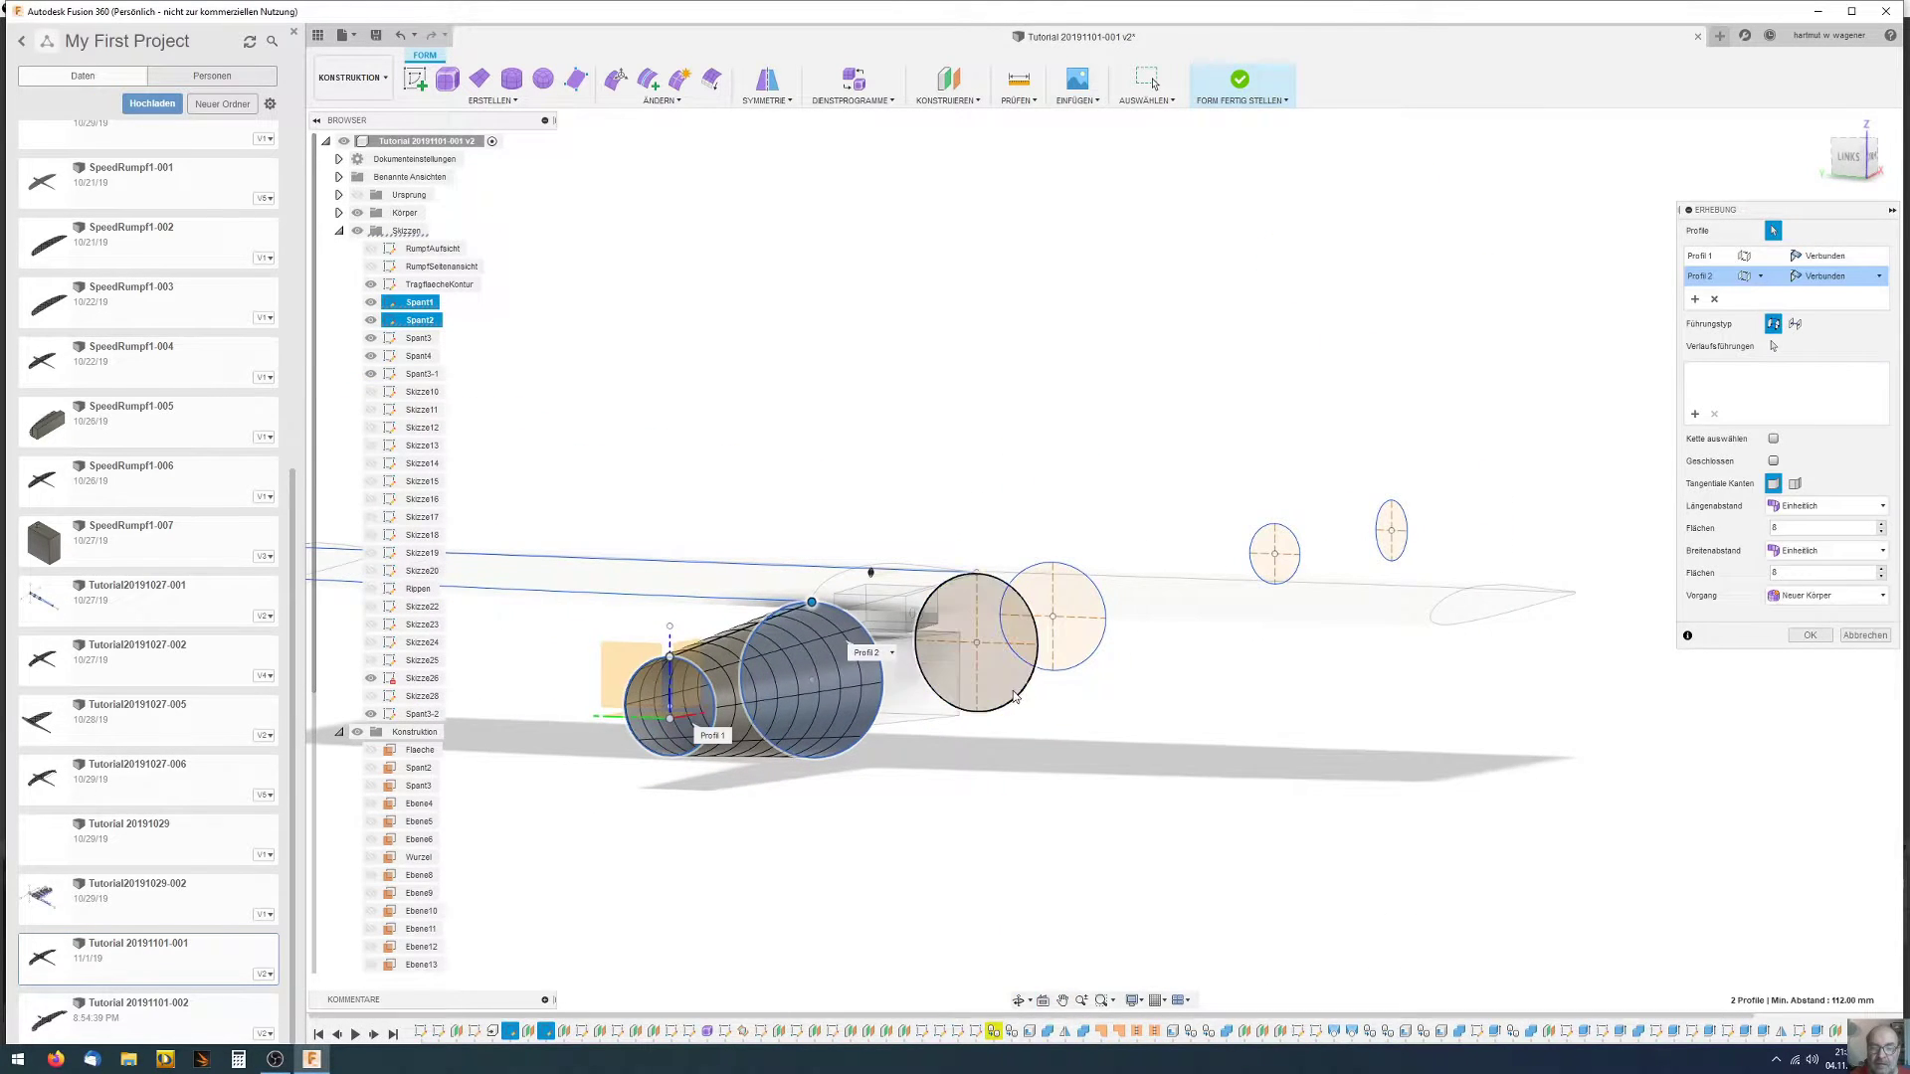
pyautogui.click(1006, 686)
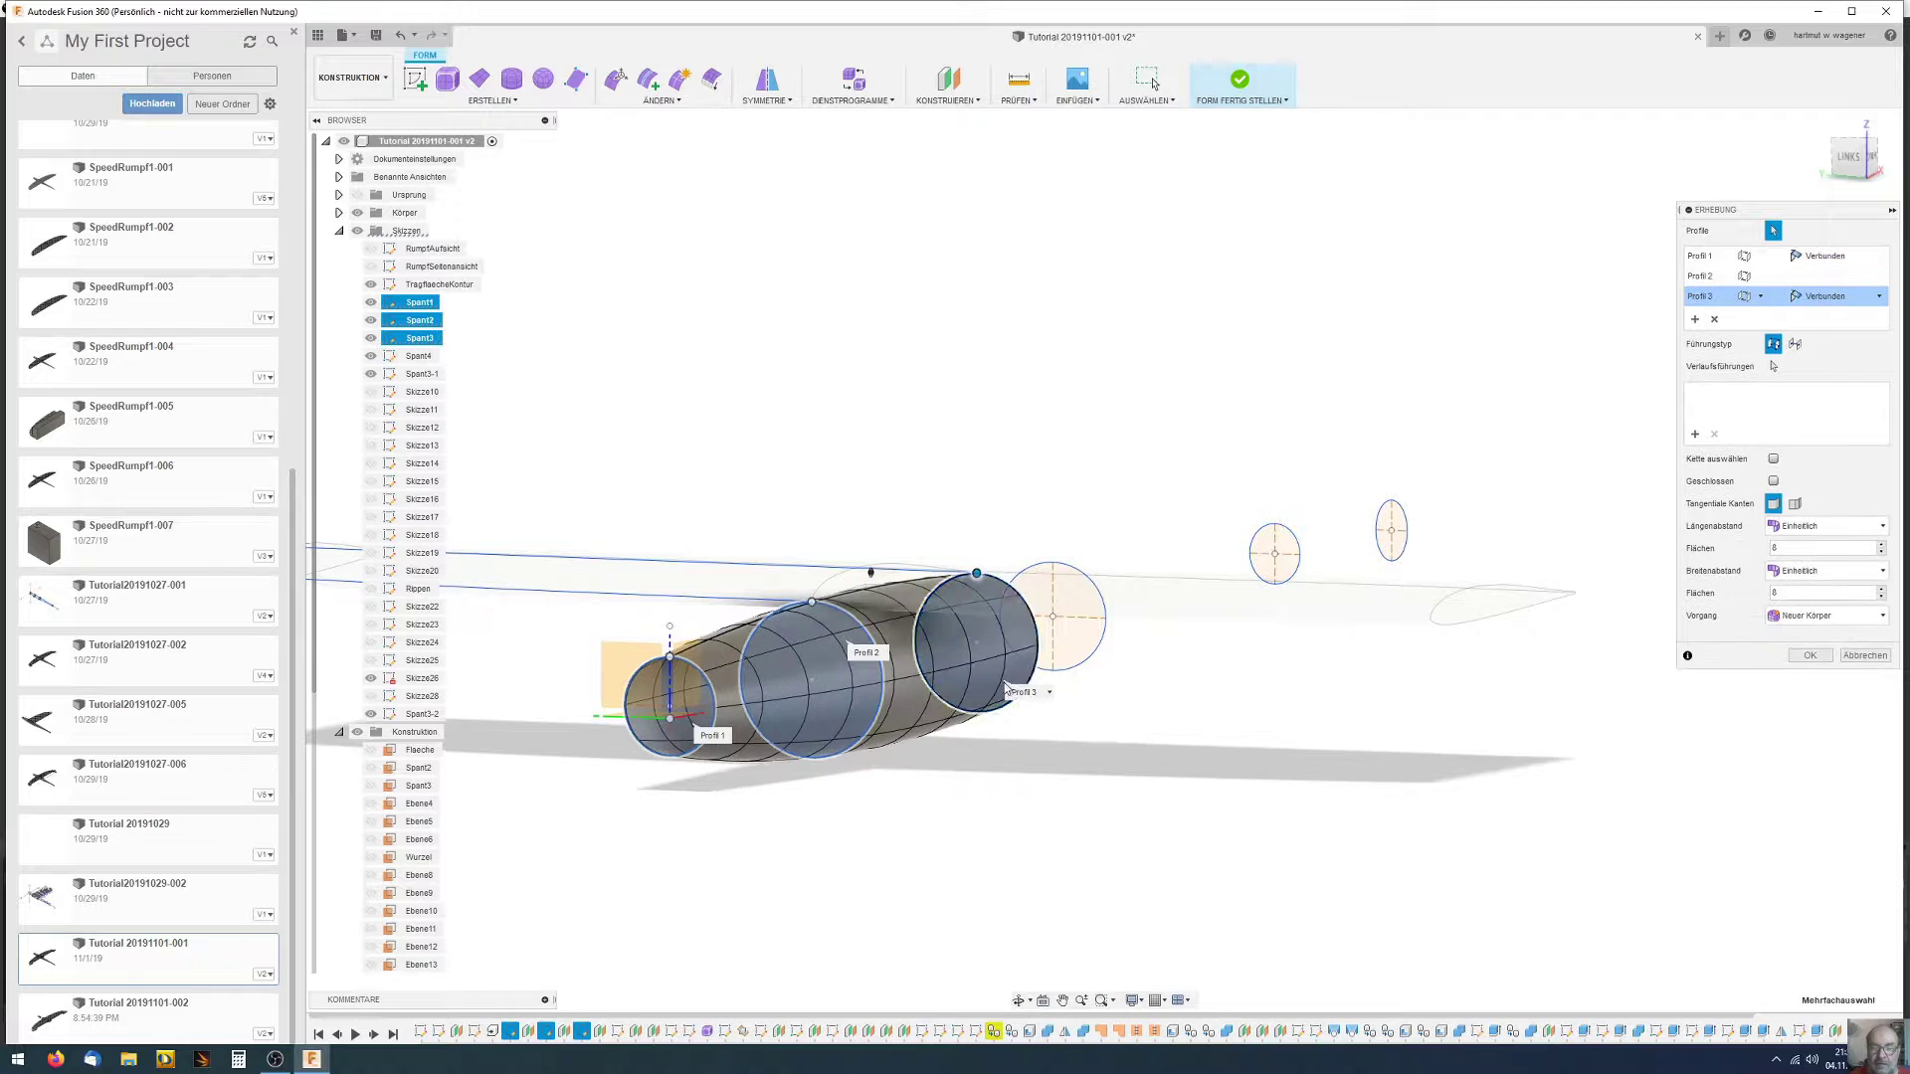
pyautogui.click(1076, 659)
pyautogui.moveTo(1276, 553)
pyautogui.keyDown('shift'); pyautogui.mouseDown(button='middle')
pyautogui.moveTo(1249, 597)
pyautogui.moveTo(1270, 592)
pyautogui.mouseUp(button='middle'); pyautogui.keyUp('shift')
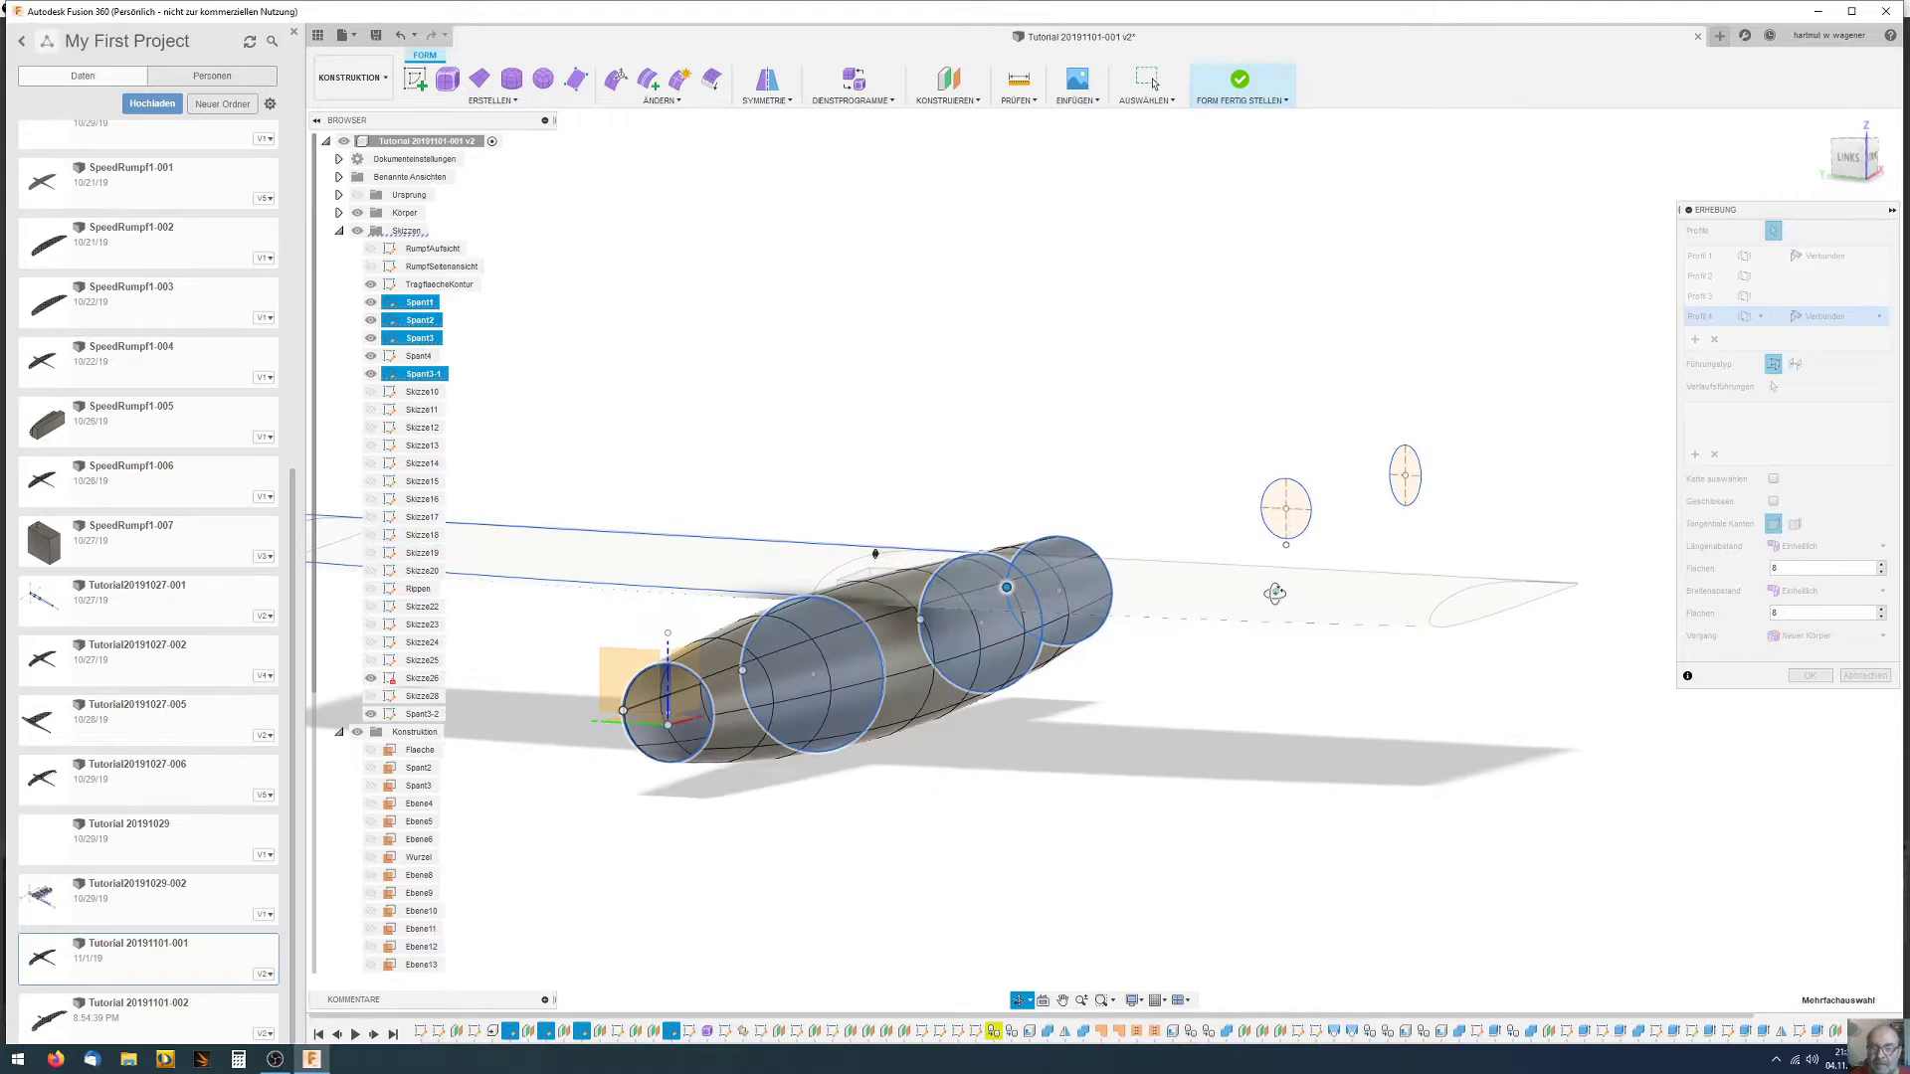
pyautogui.click(1301, 527)
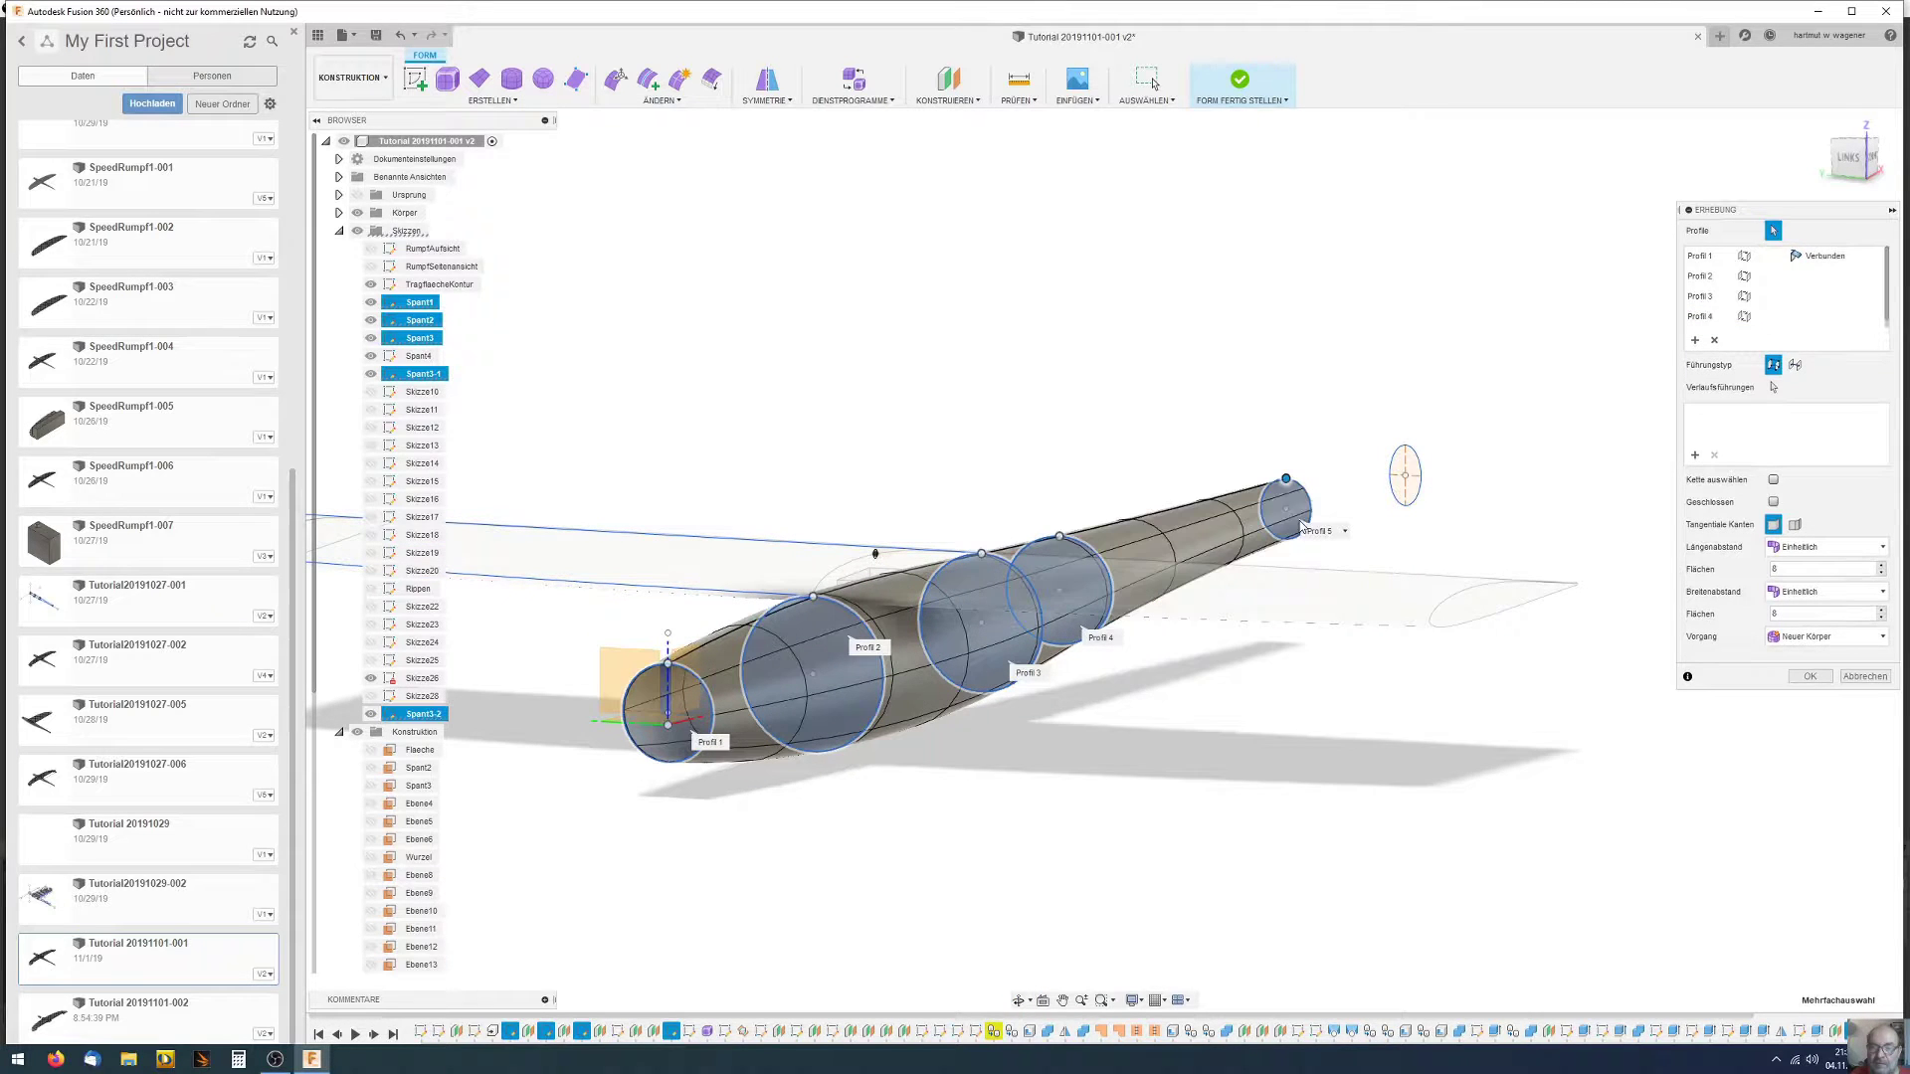
pyautogui.click(1413, 493)
pyautogui.moveTo(1371, 517)
pyautogui.keyDown('shift'); pyautogui.mouseDown(button='middle')
pyautogui.moveTo(1322, 514)
pyautogui.moveTo(1424, 505)
pyautogui.mouseUp(button='middle'); pyautogui.keyUp('shift')
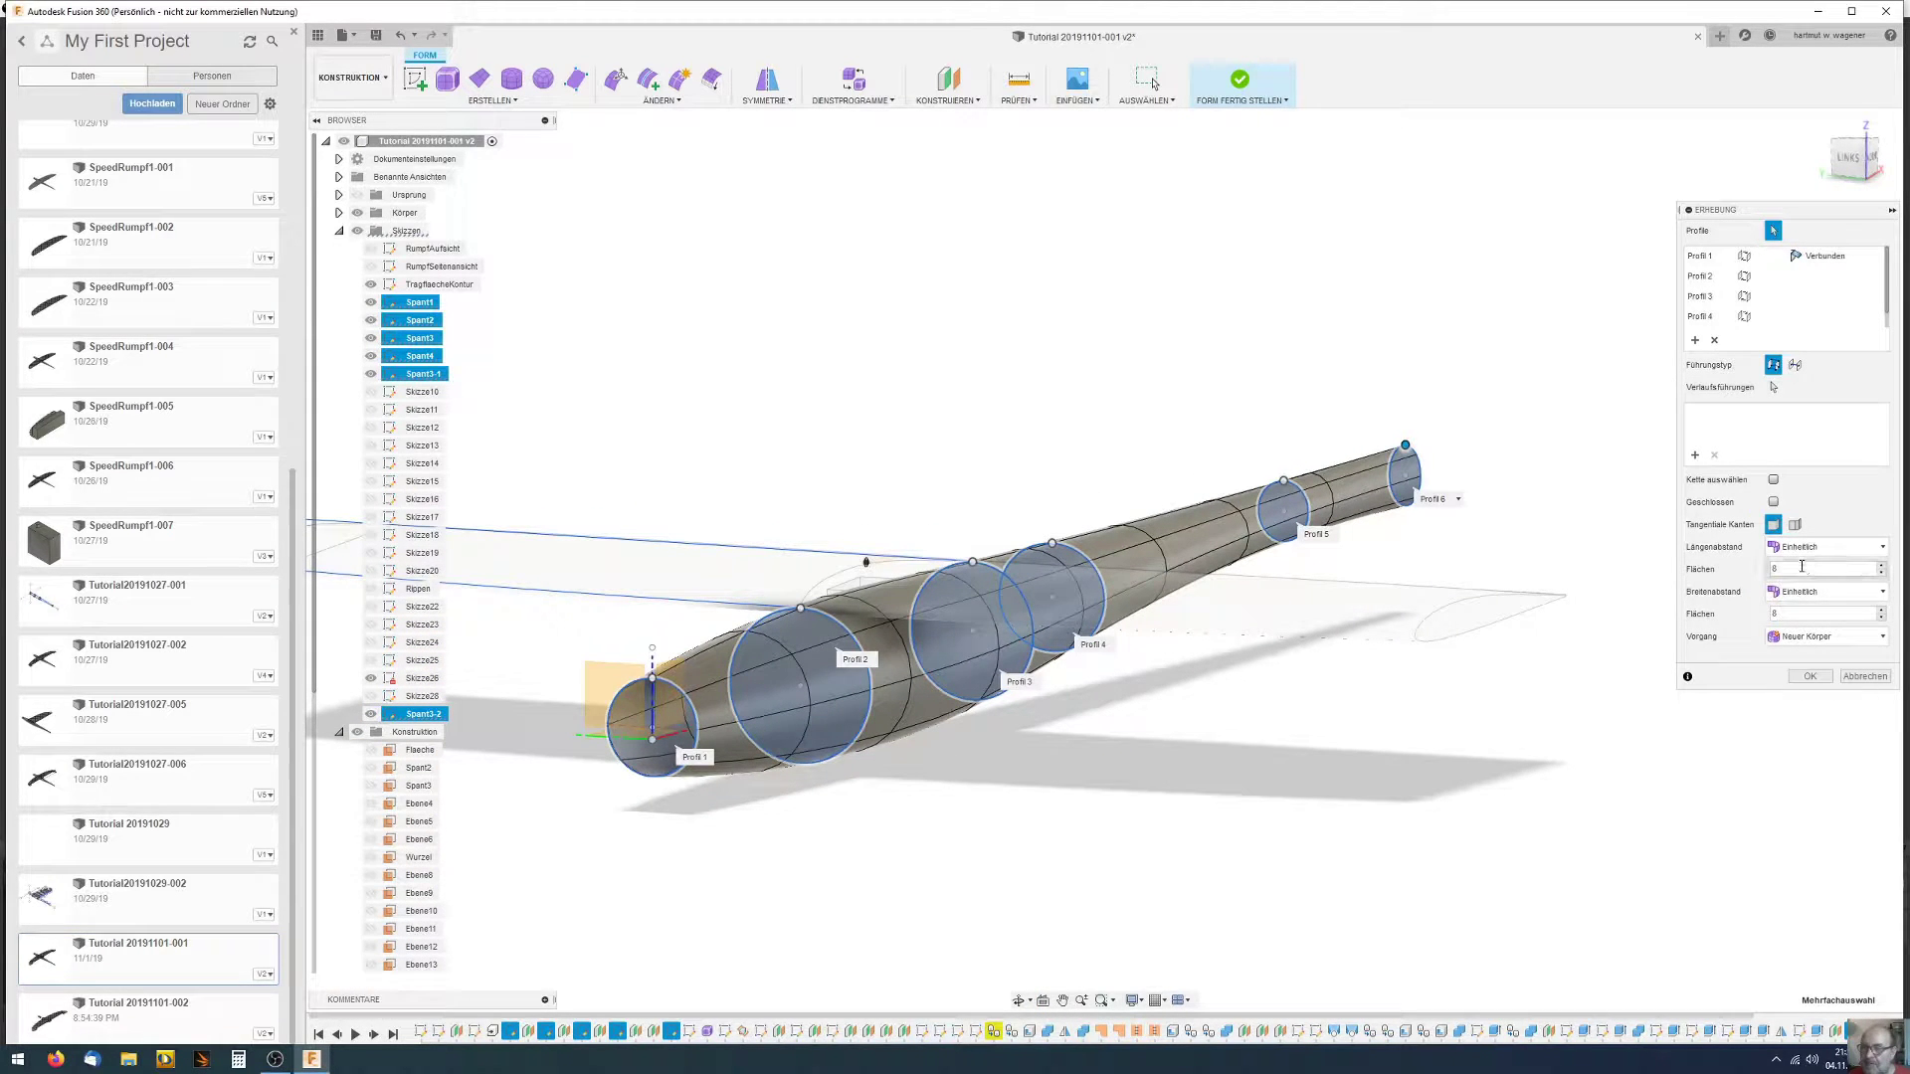
pyautogui.press('Return')
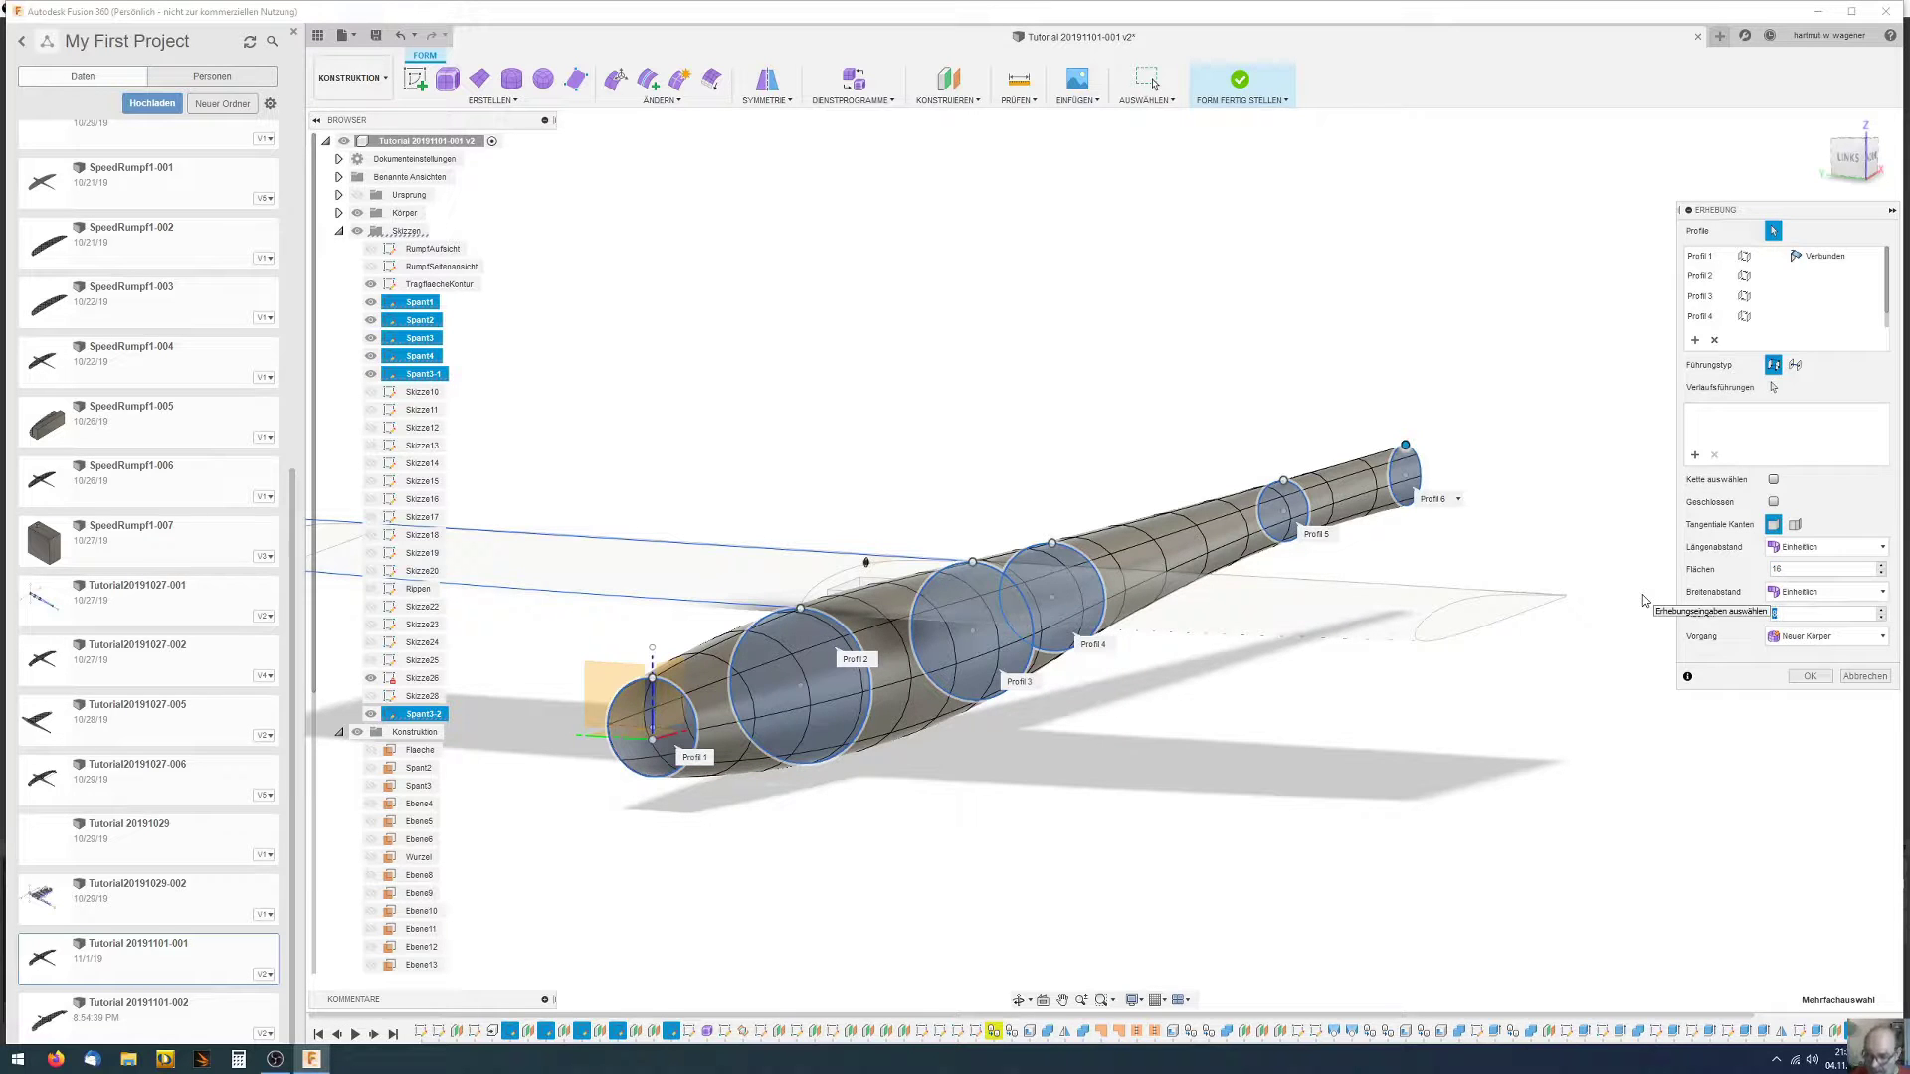
pyautogui.press('Return')
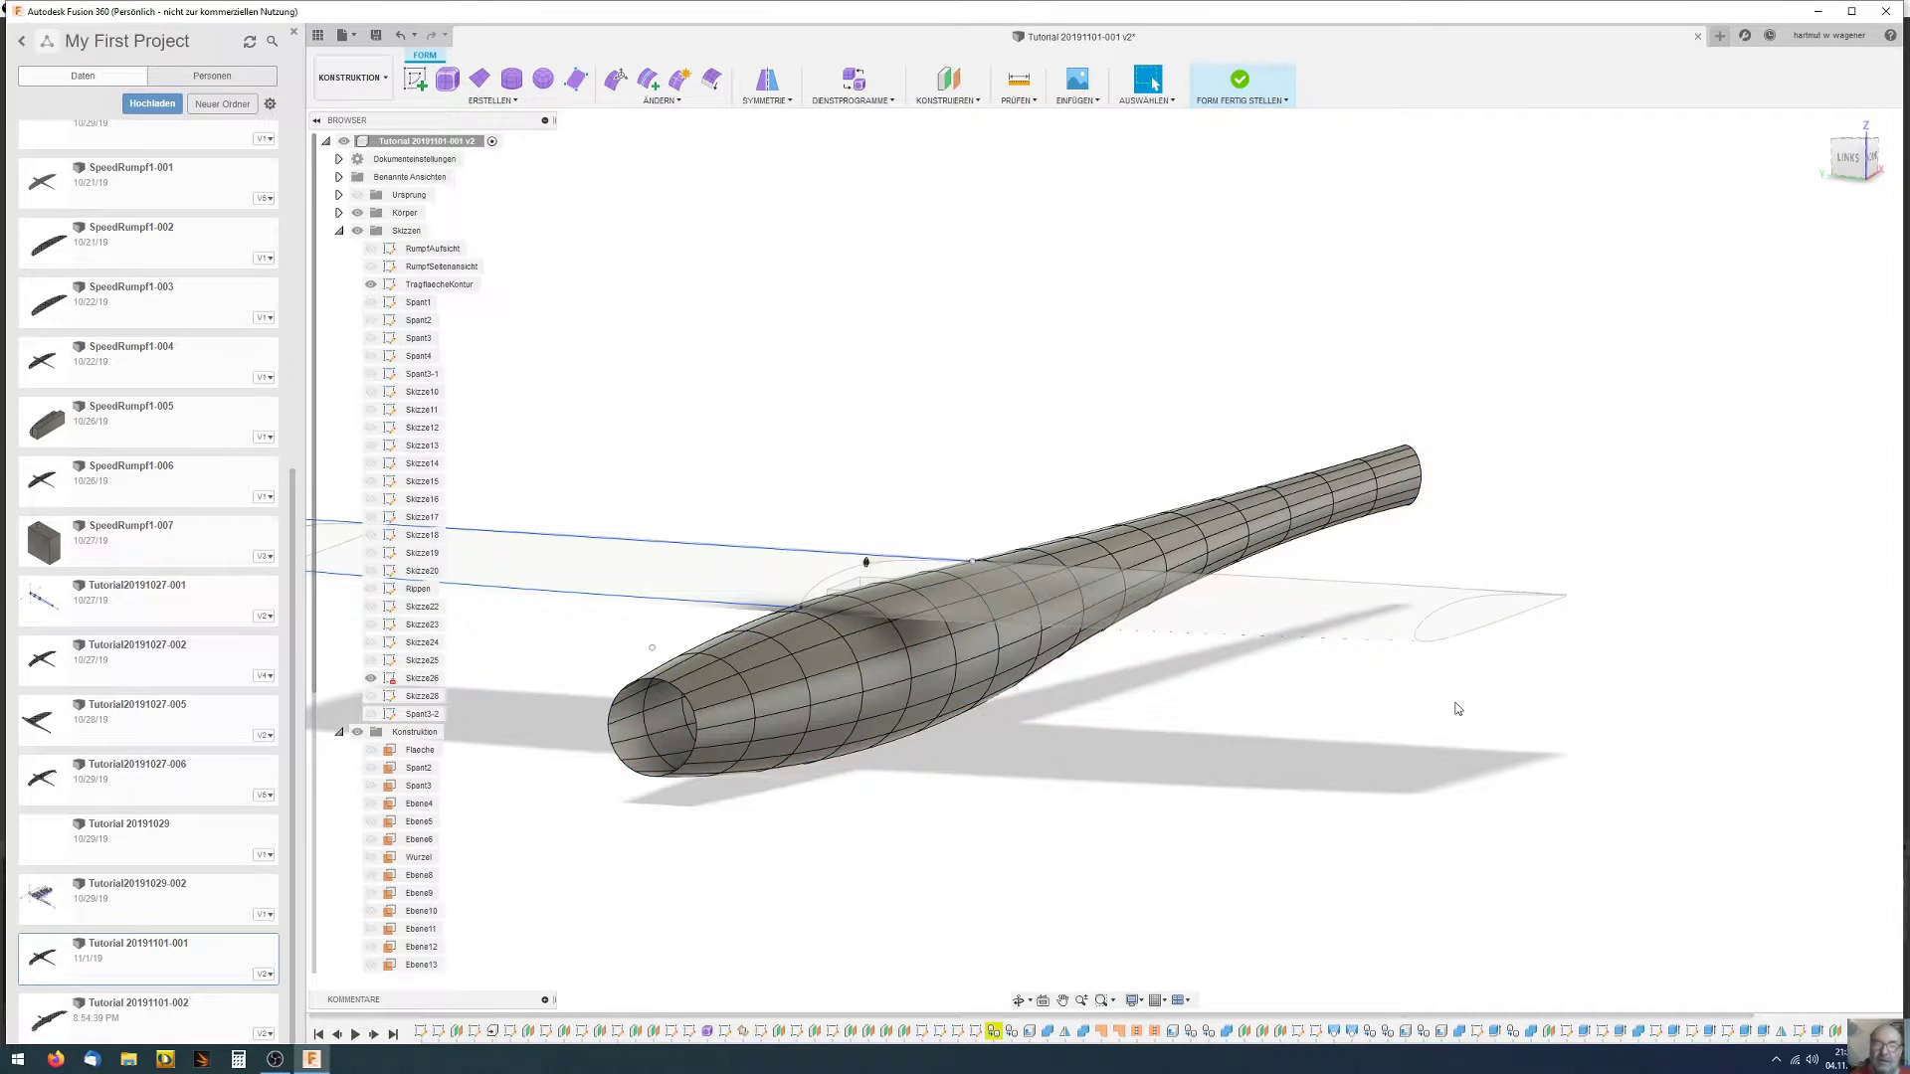
# Orbit so the fuselage stands vertically and select a vertex on its top
pyautogui.moveTo(983, 818)
pyautogui.keyDown('shift'); pyautogui.mouseDown(button='middle')
pyautogui.moveTo(1010, 842)
pyautogui.moveTo(1000, 801)
pyautogui.mouseUp(button='middle'); pyautogui.keyUp('shift')
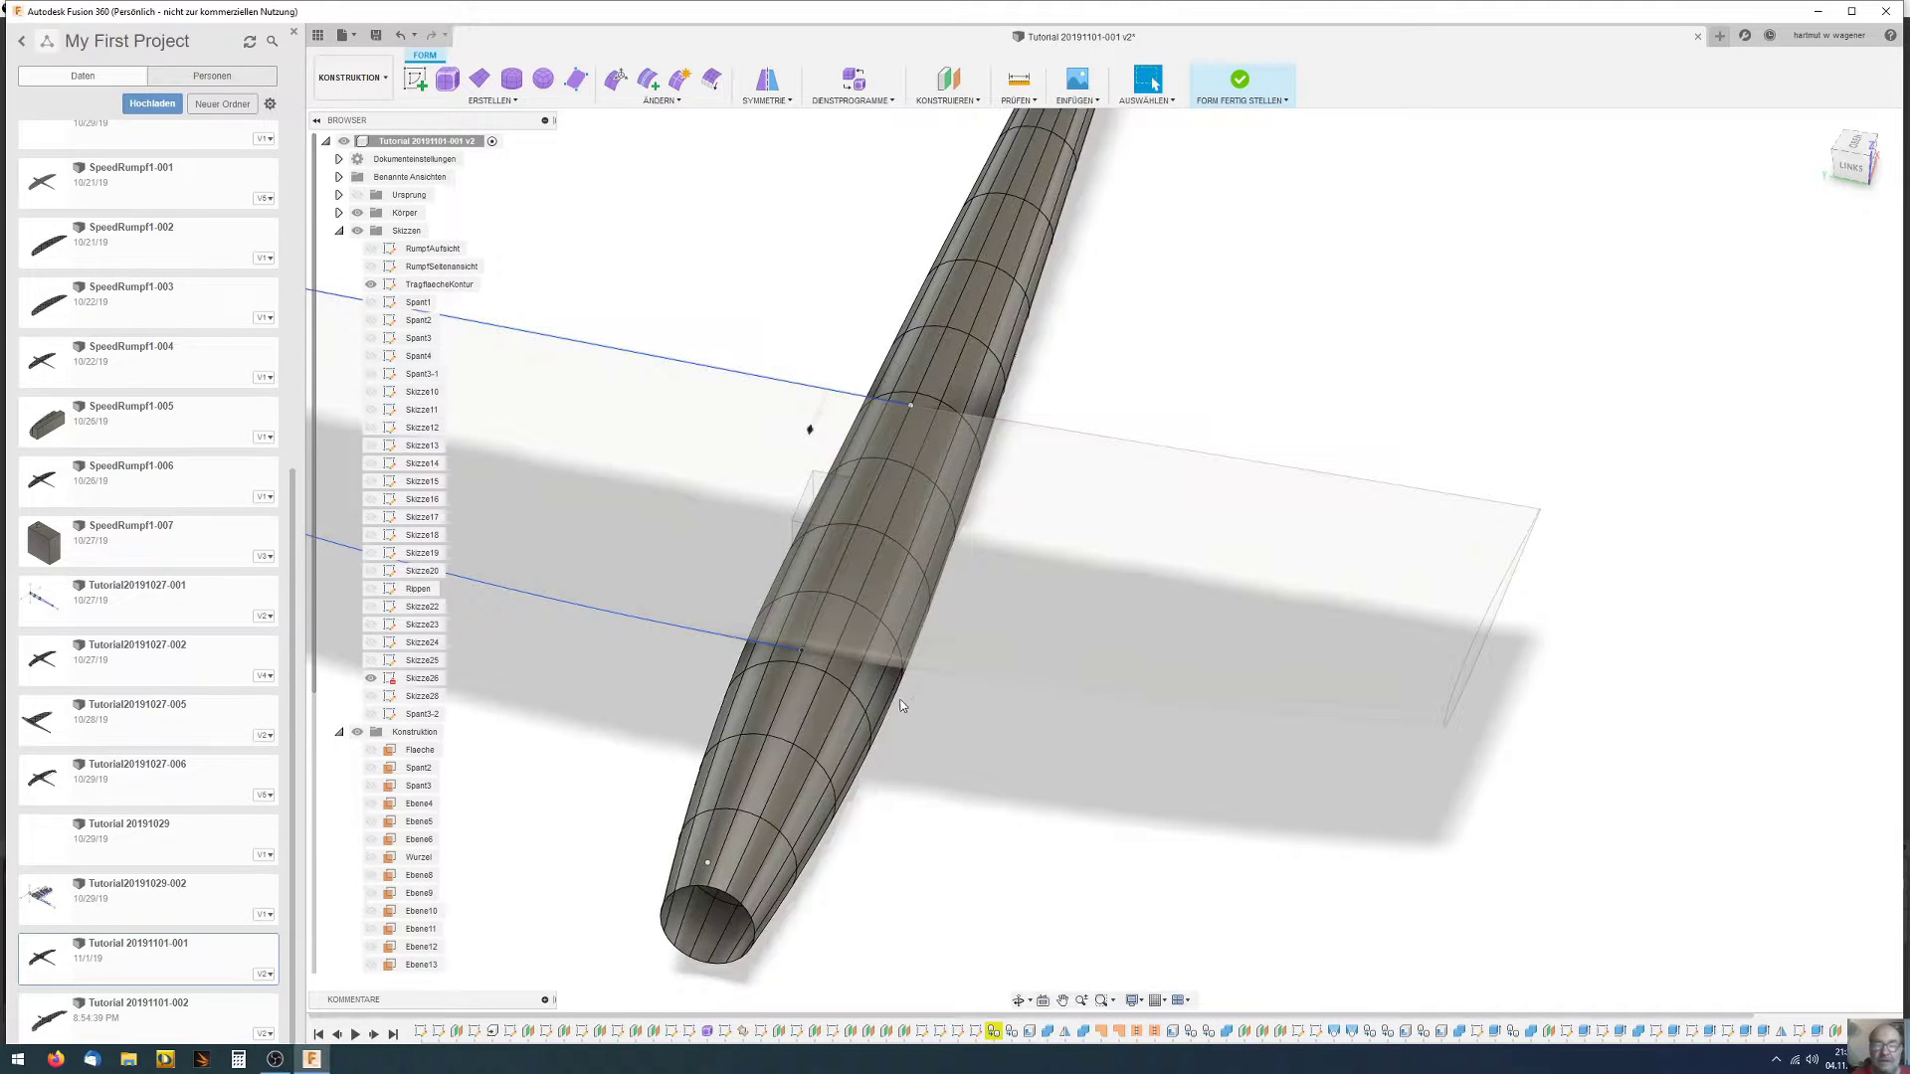
pyautogui.keyDown('shift'); pyautogui.moveTo(902, 705); pyautogui.dragTo(994, 677, button='middle'); pyautogui.keyUp('shift')
pyautogui.scroll(3, 1113, 653)
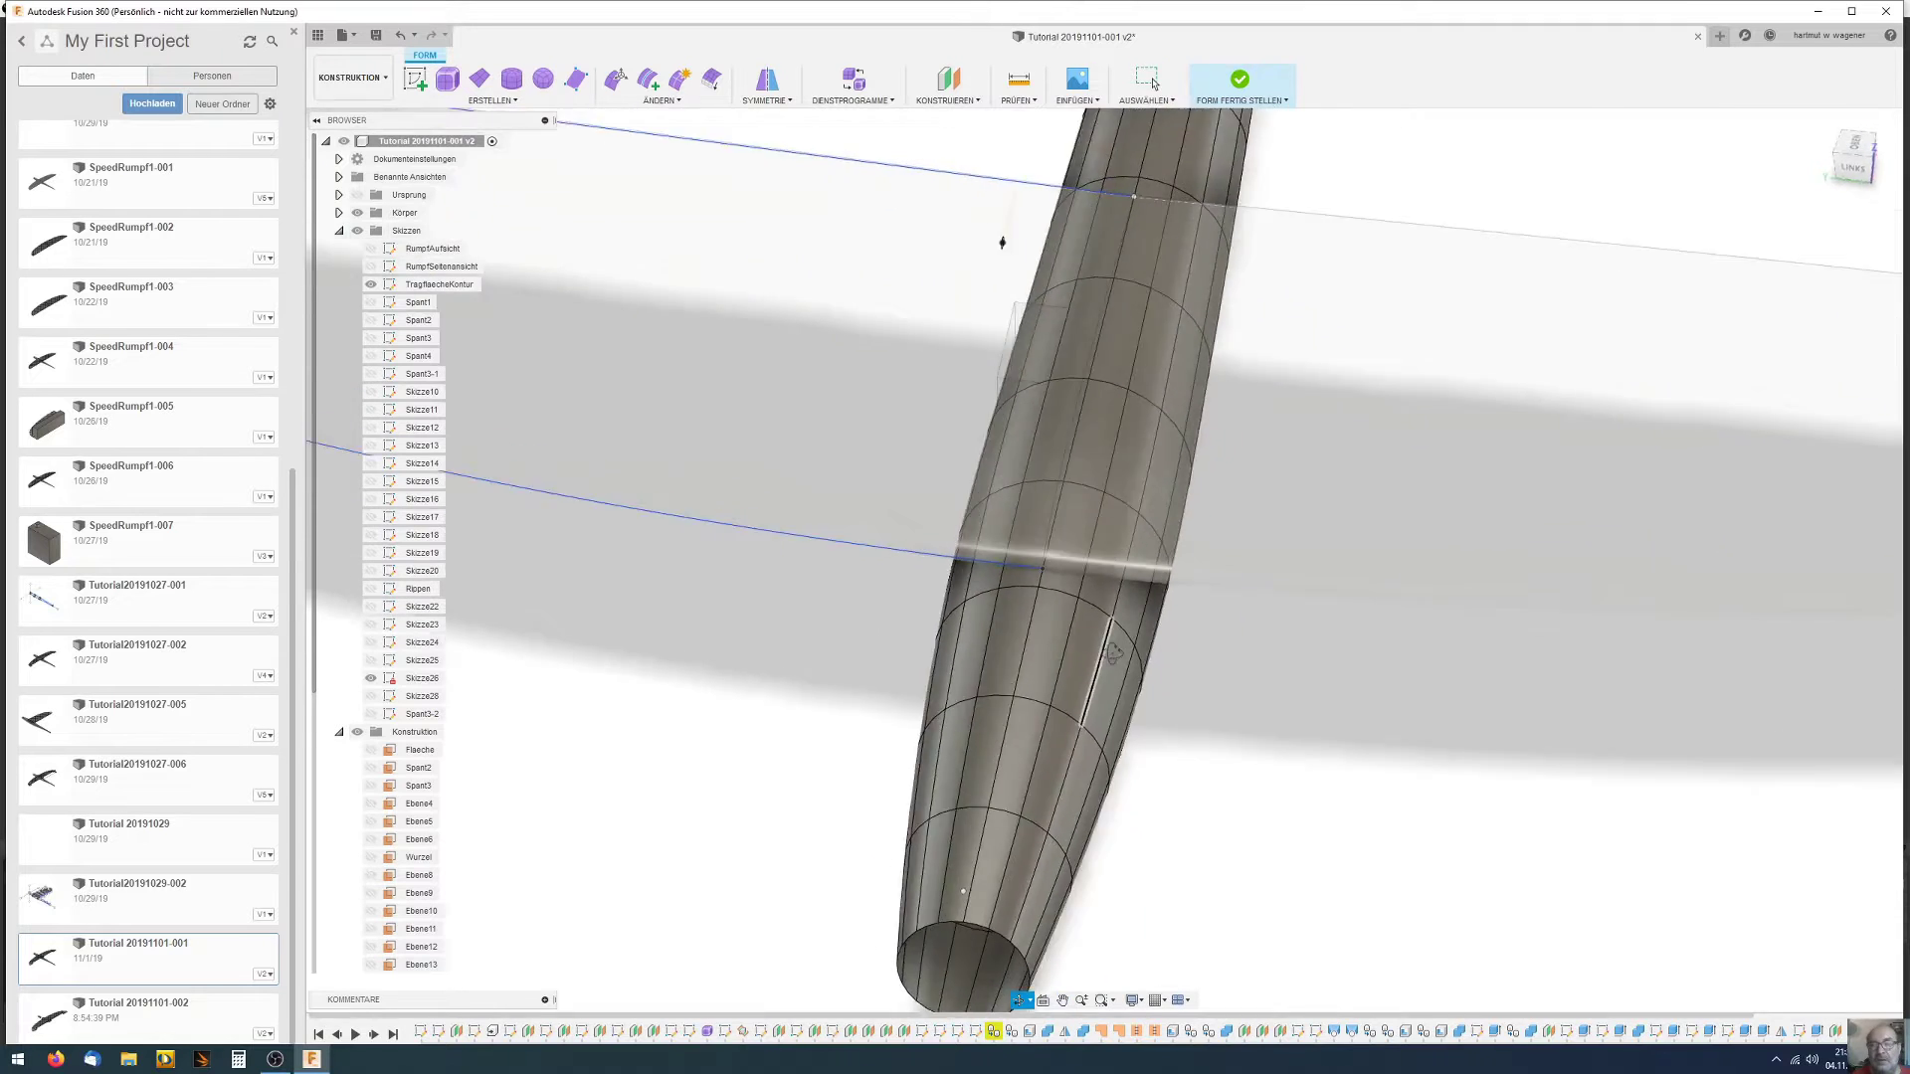
pyautogui.keyDown('shift'); pyautogui.moveTo(1114, 653); pyautogui.dragTo(1122, 661, button='middle'); pyautogui.keyUp('shift')
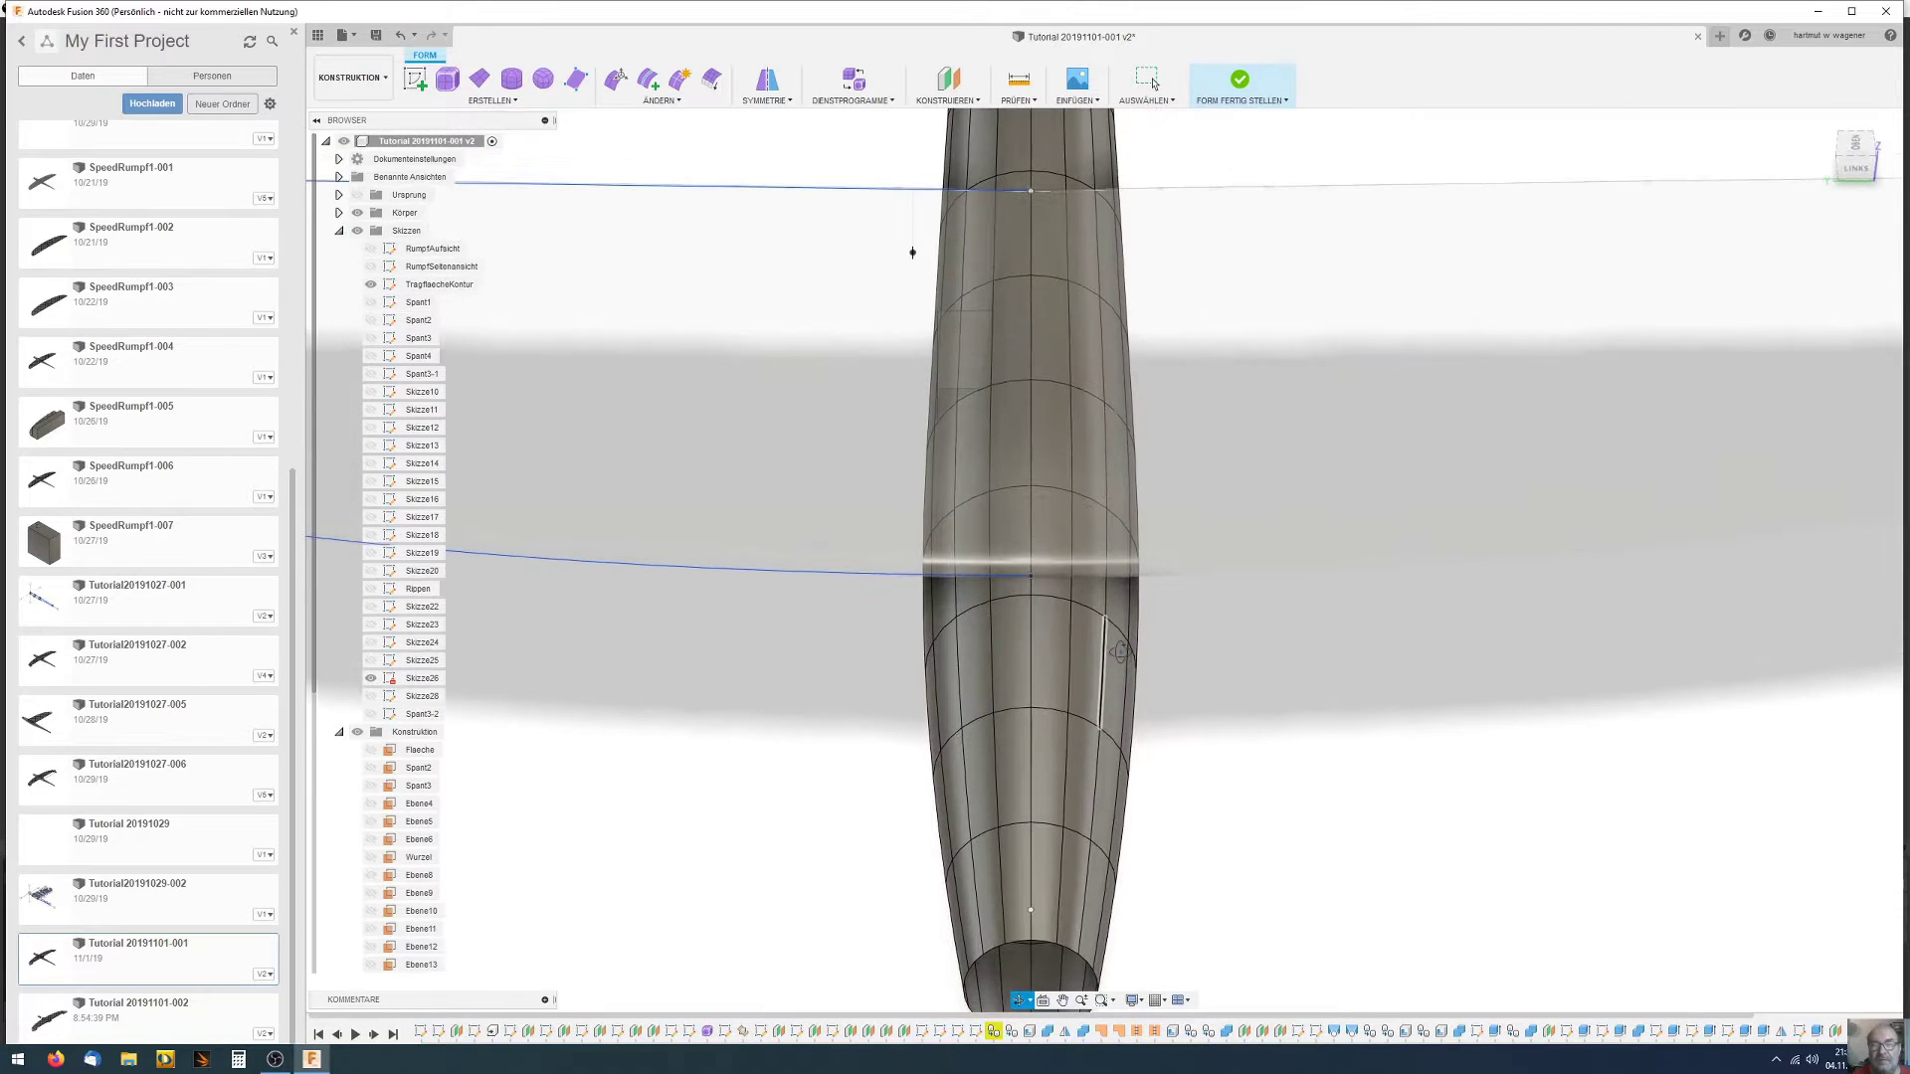
pyautogui.click(995, 176)
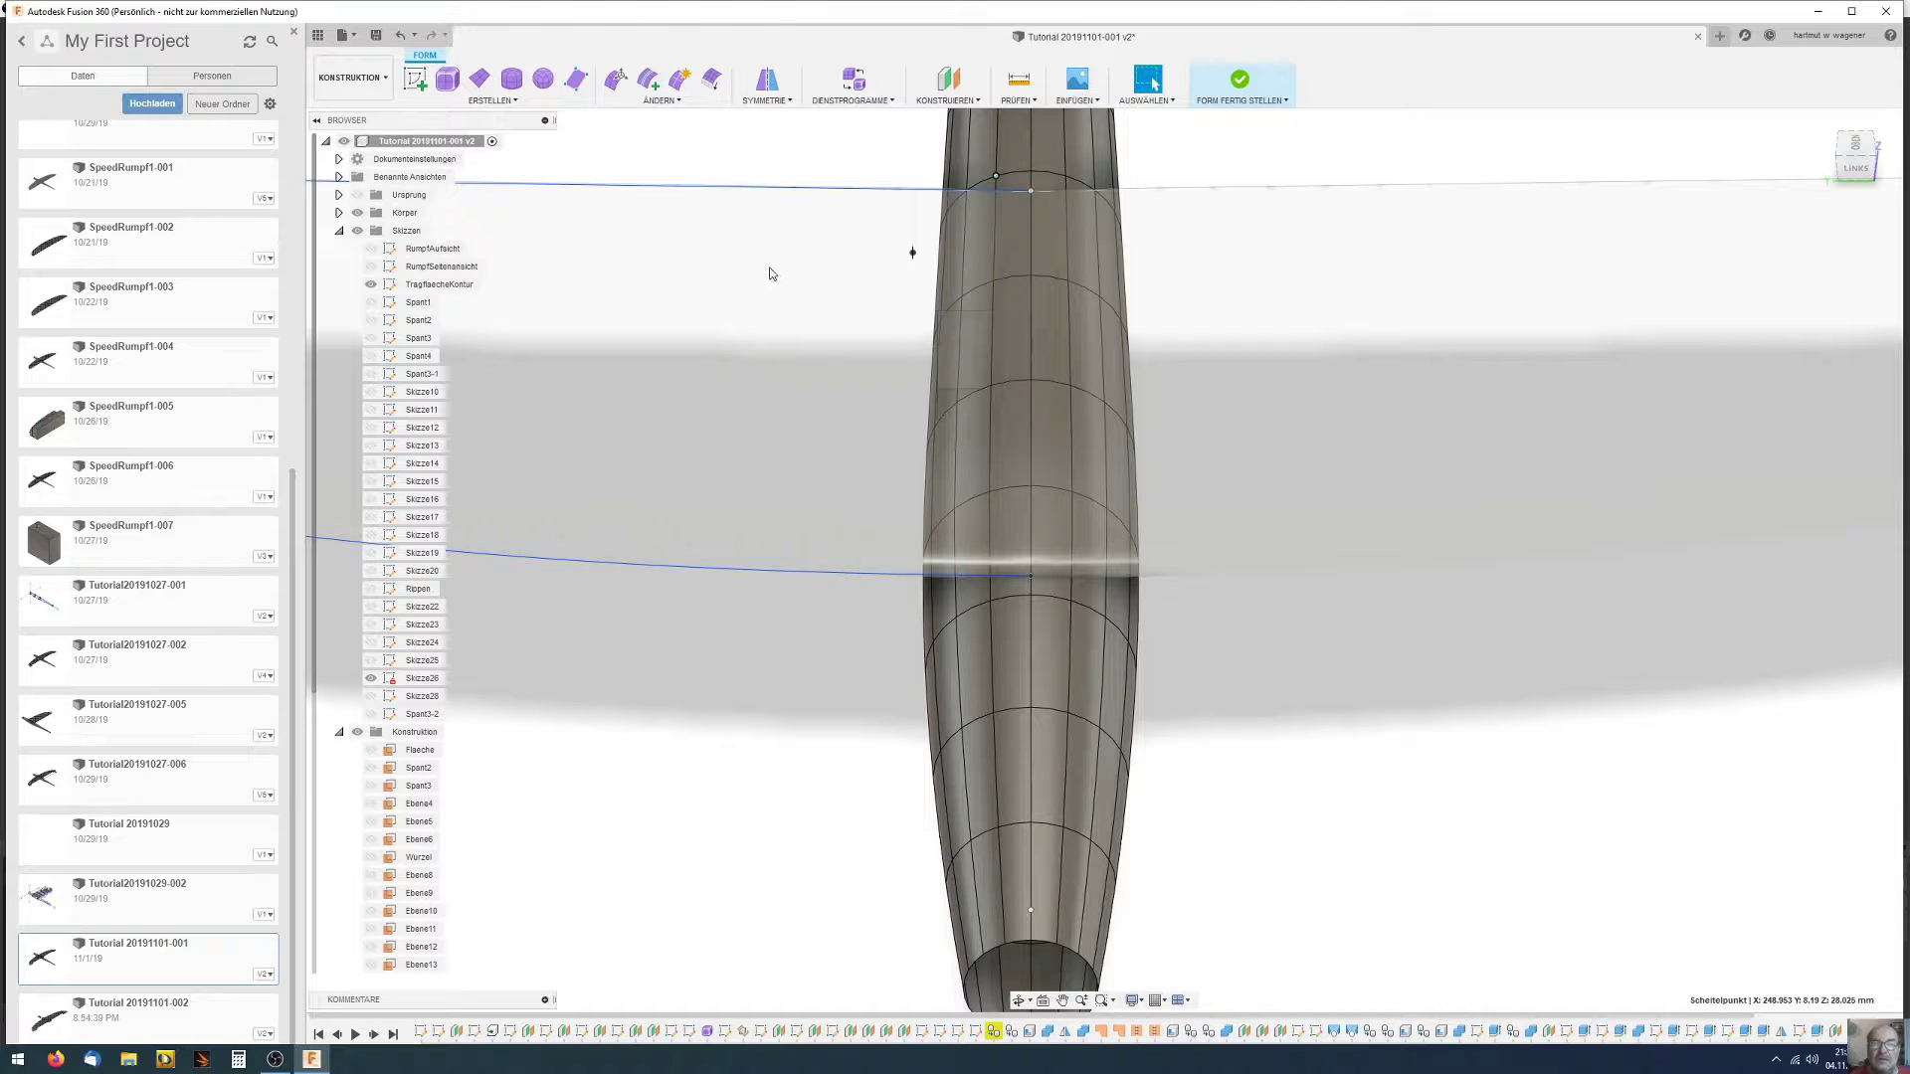
# Apply Mirror - Internal symmetry pairing the fuselage's left and right faces
pyautogui.click(786, 106)
pyautogui.click(771, 127)
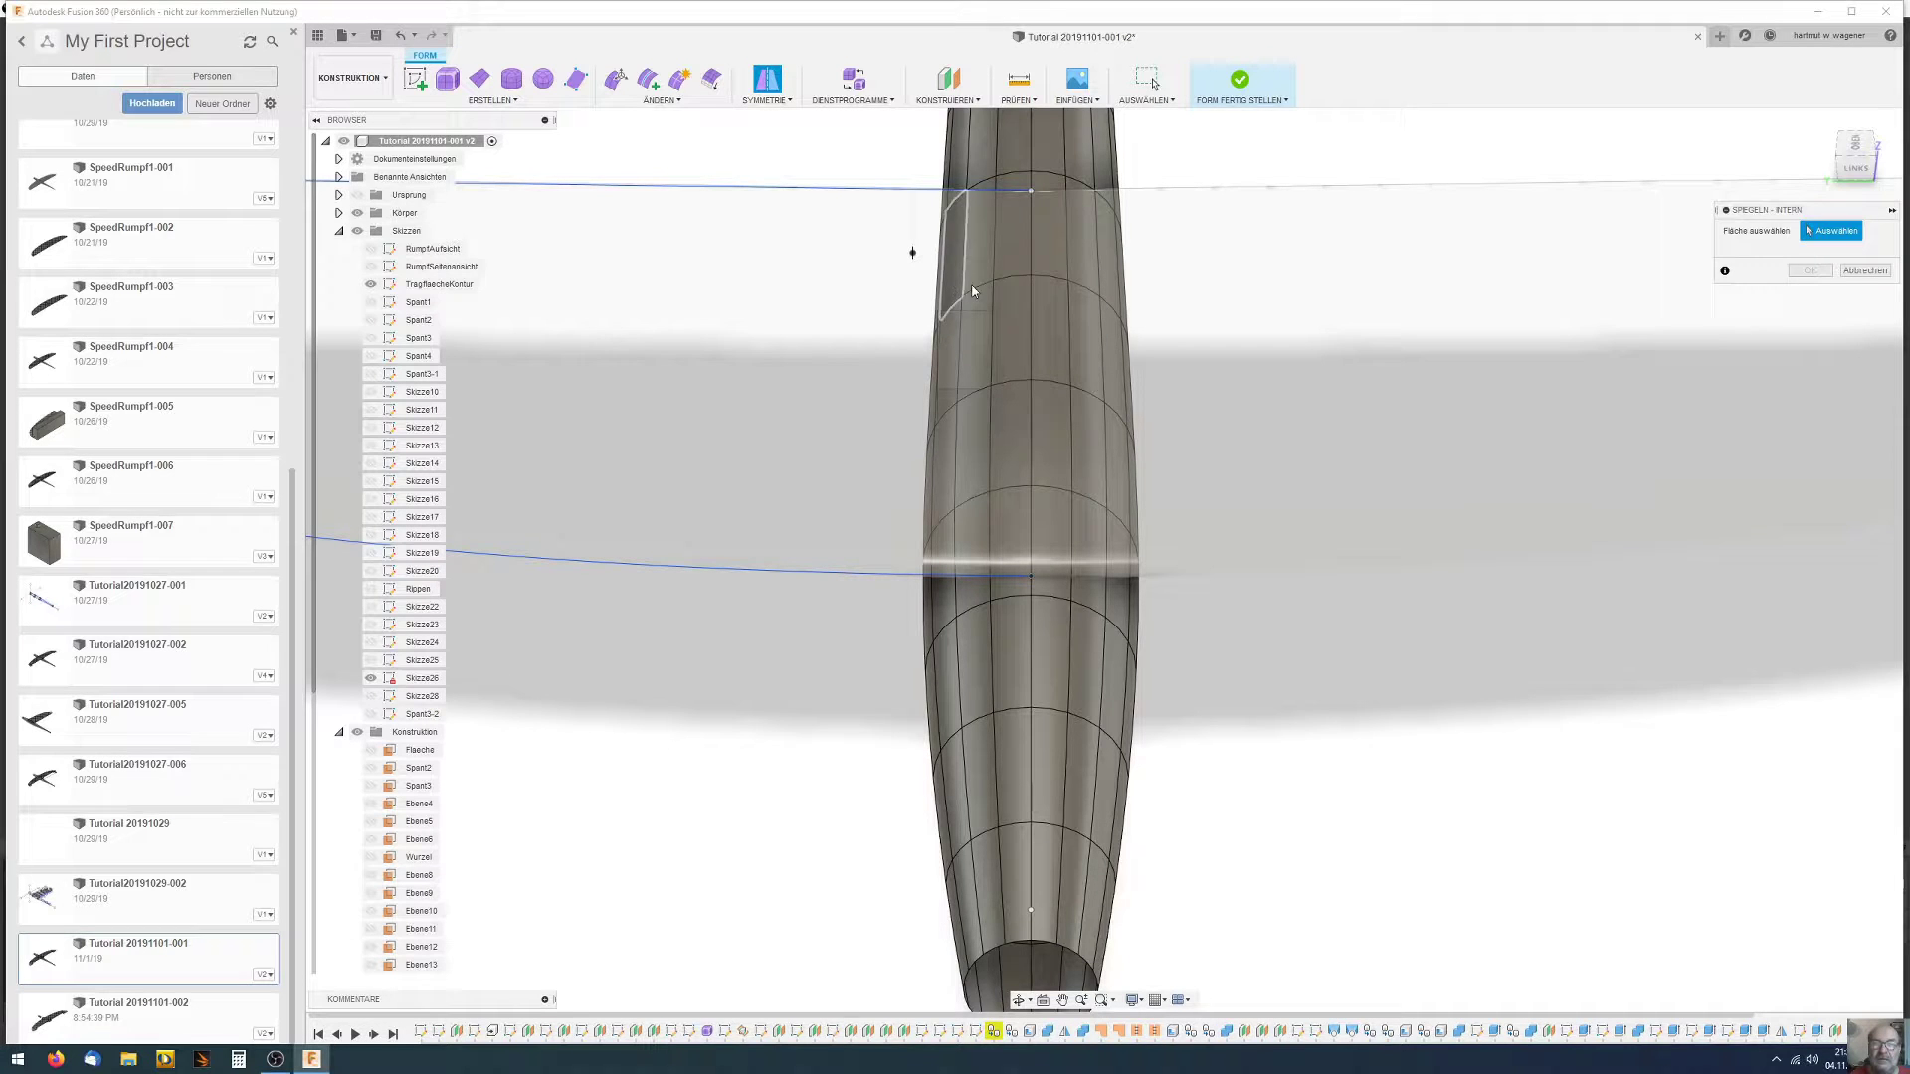
pyautogui.click(1050, 324)
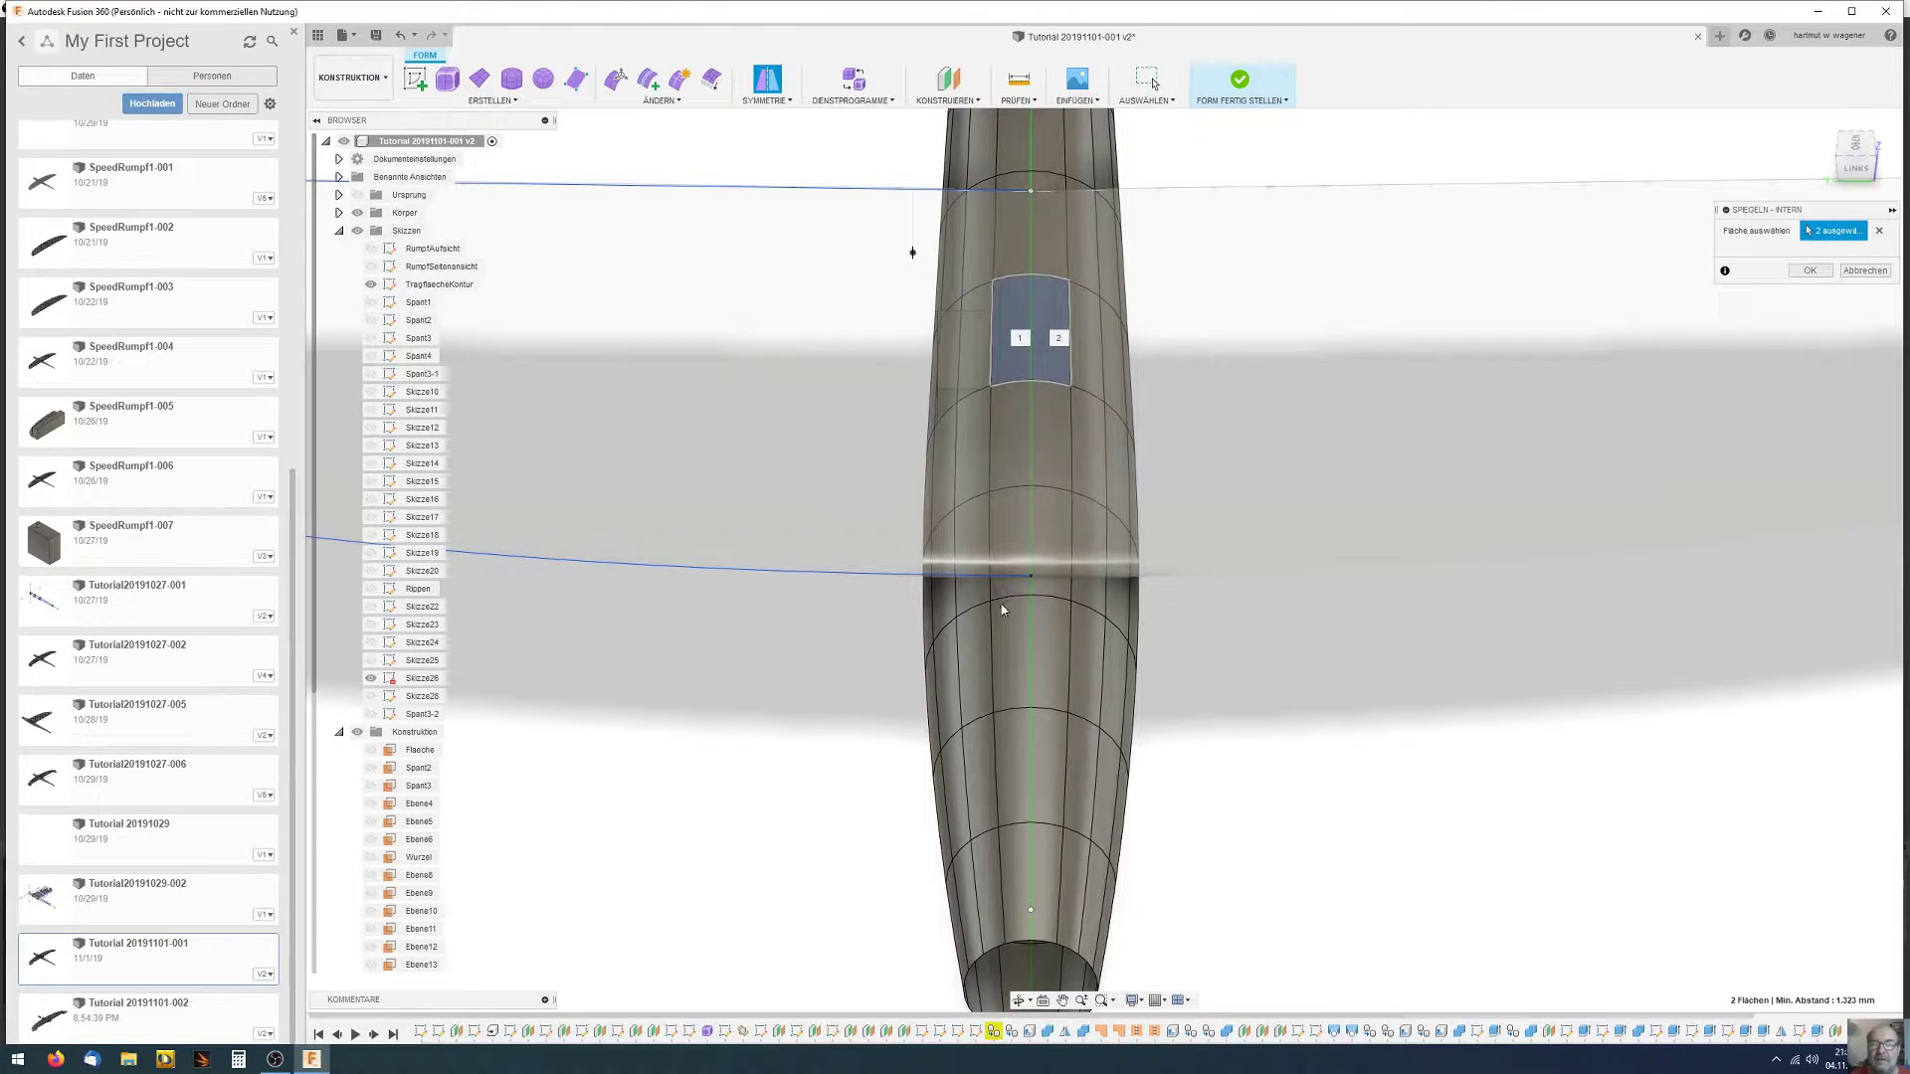
pyautogui.click(1805, 274)
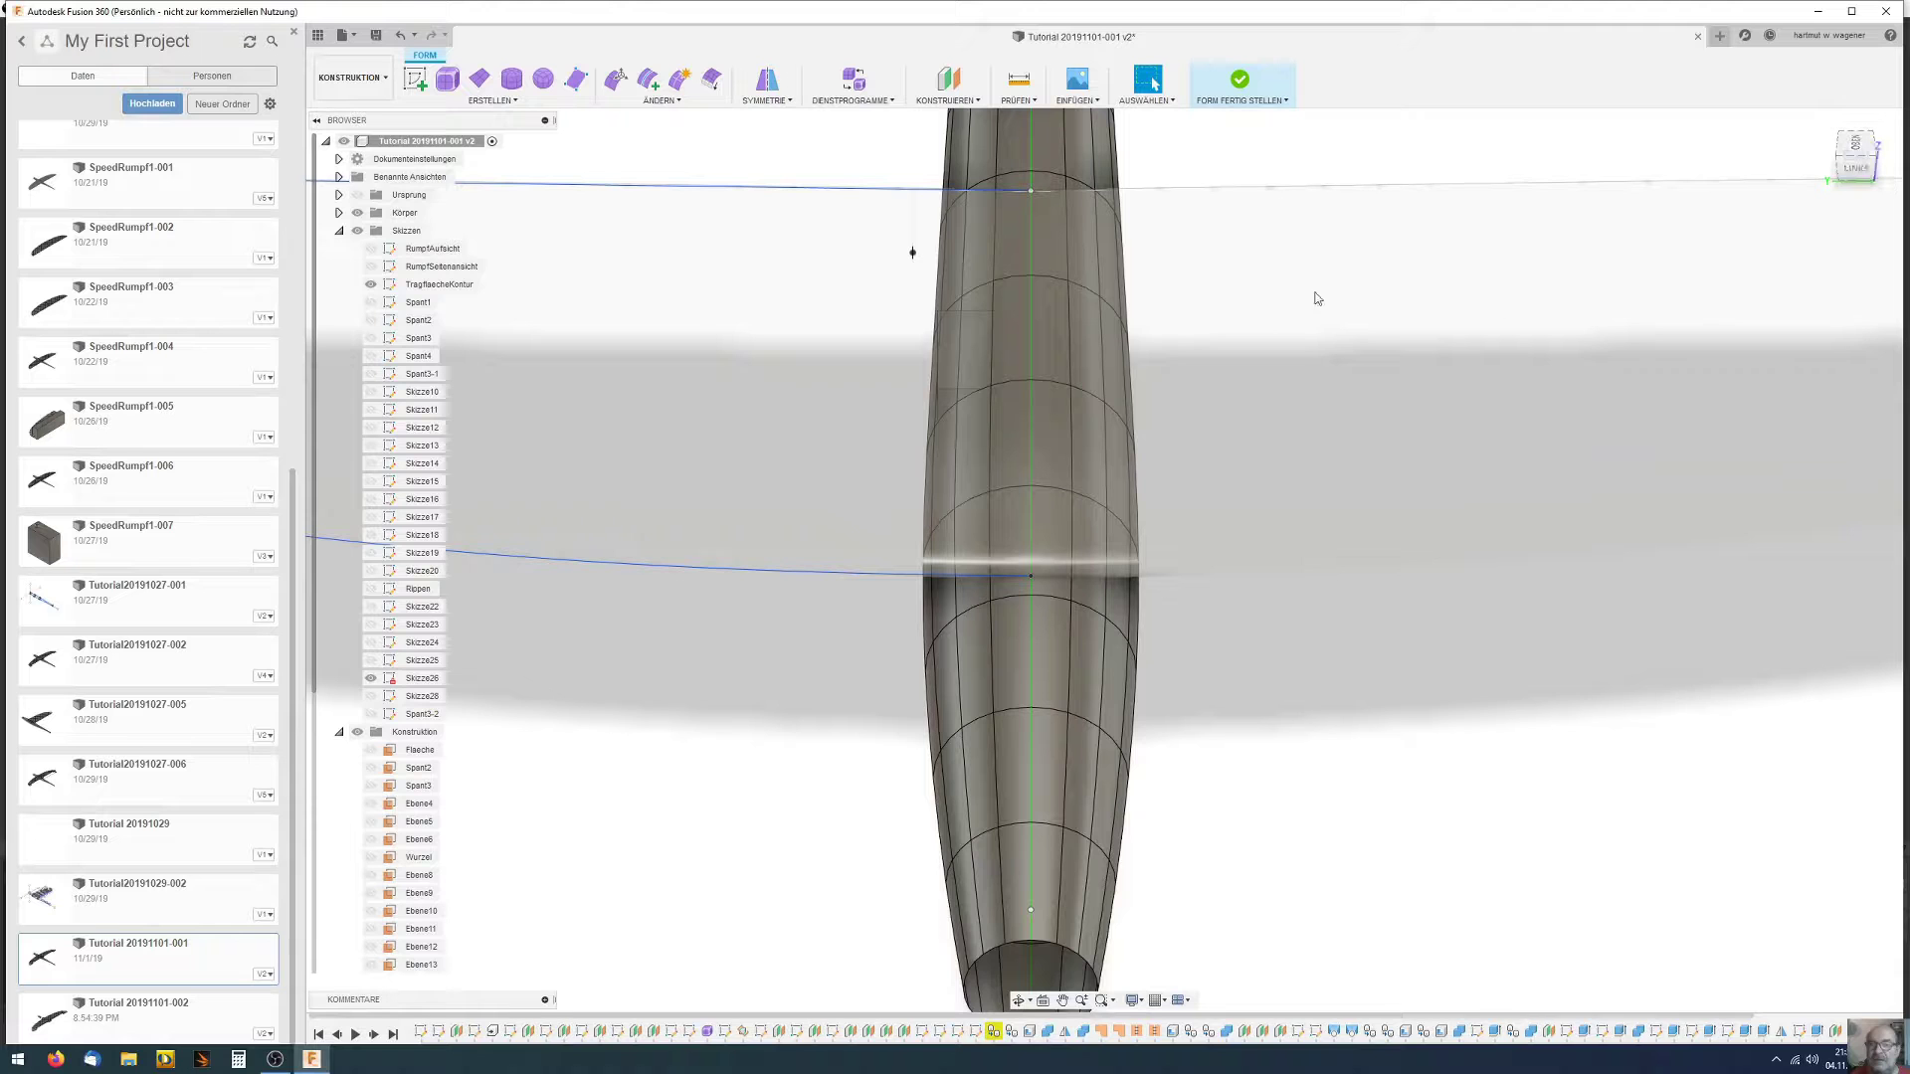
pyautogui.click(615, 83)
# Select the row of five vertices along the fuselage's upper side
pyautogui.click(996, 176)
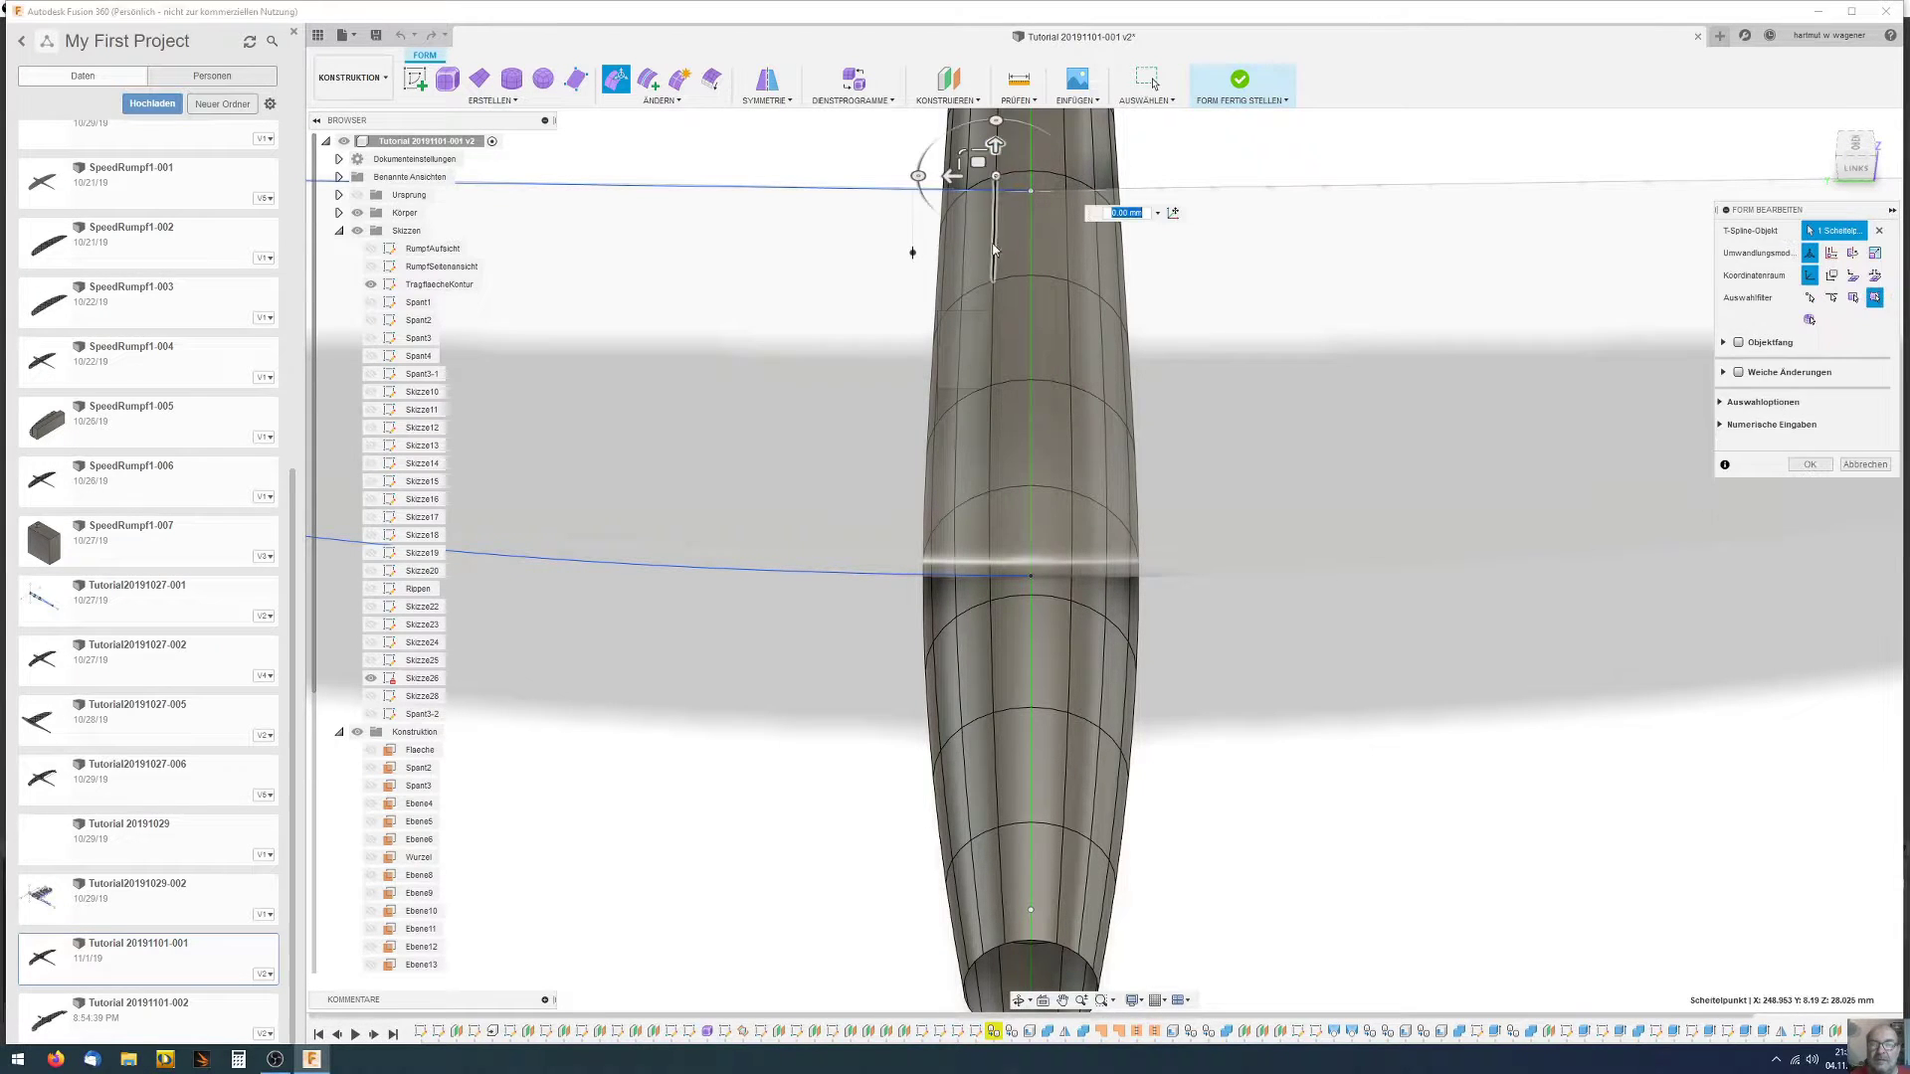
pyautogui.keyDown('shift'); pyautogui.click(993, 280); pyautogui.keyUp('shift')
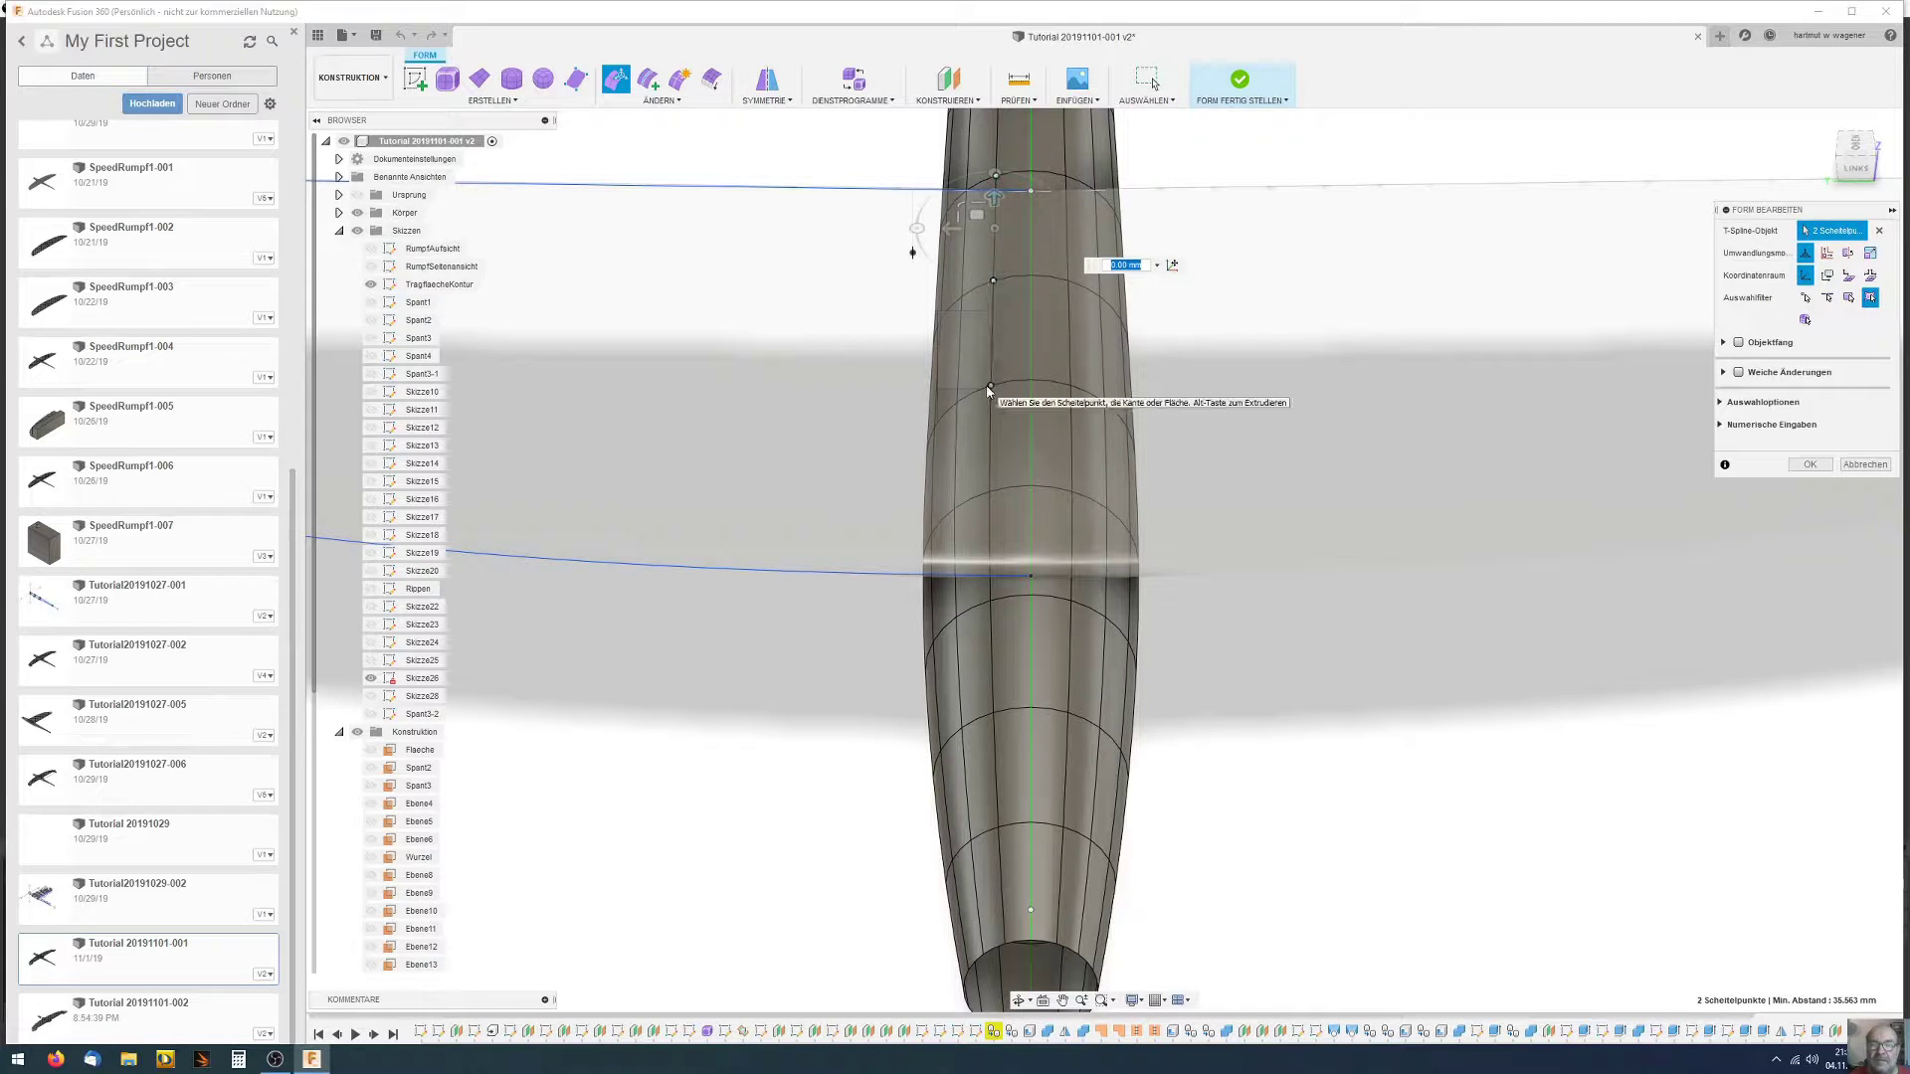
pyautogui.keyDown('shift'); pyautogui.click(990, 387); pyautogui.keyUp('shift')
pyautogui.keyDown('shift'); pyautogui.click(989, 492); pyautogui.keyUp('shift')
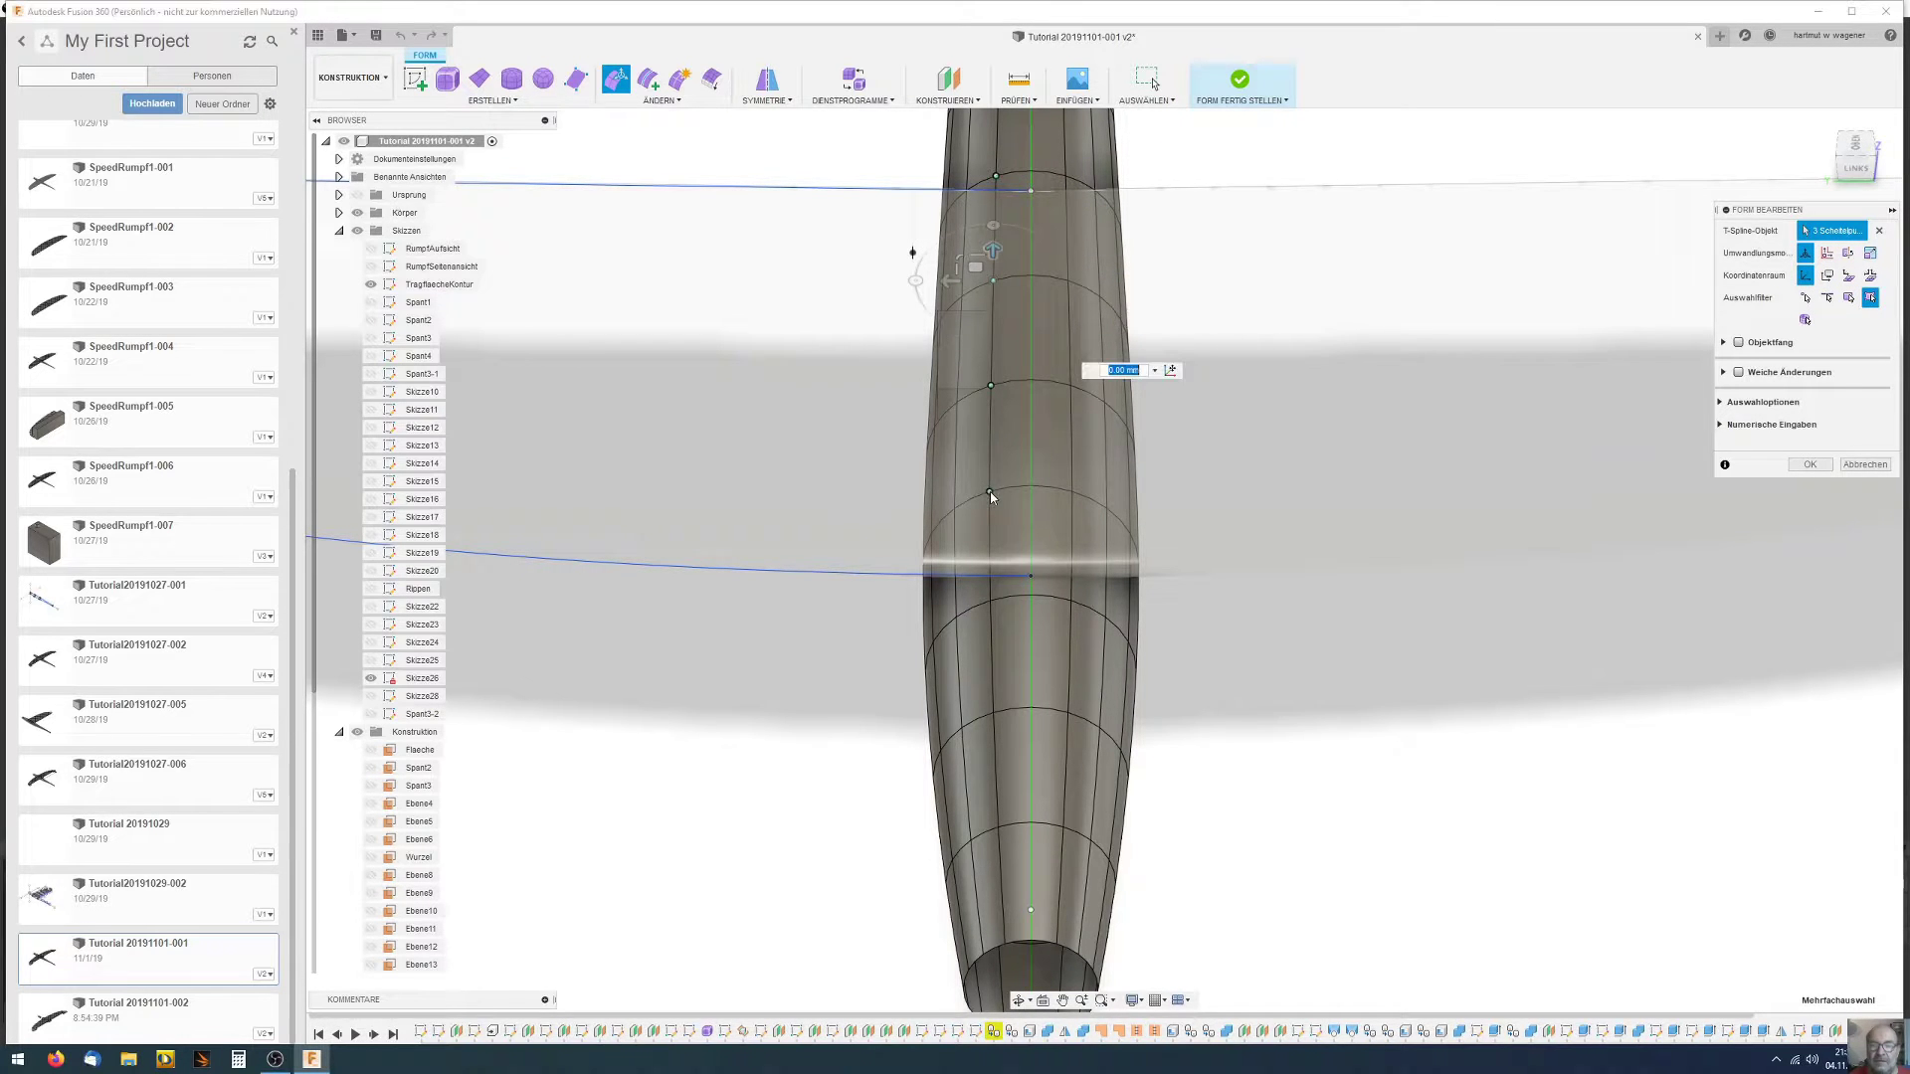
pyautogui.keyDown('shift'); pyautogui.click(989, 602); pyautogui.keyUp('shift')
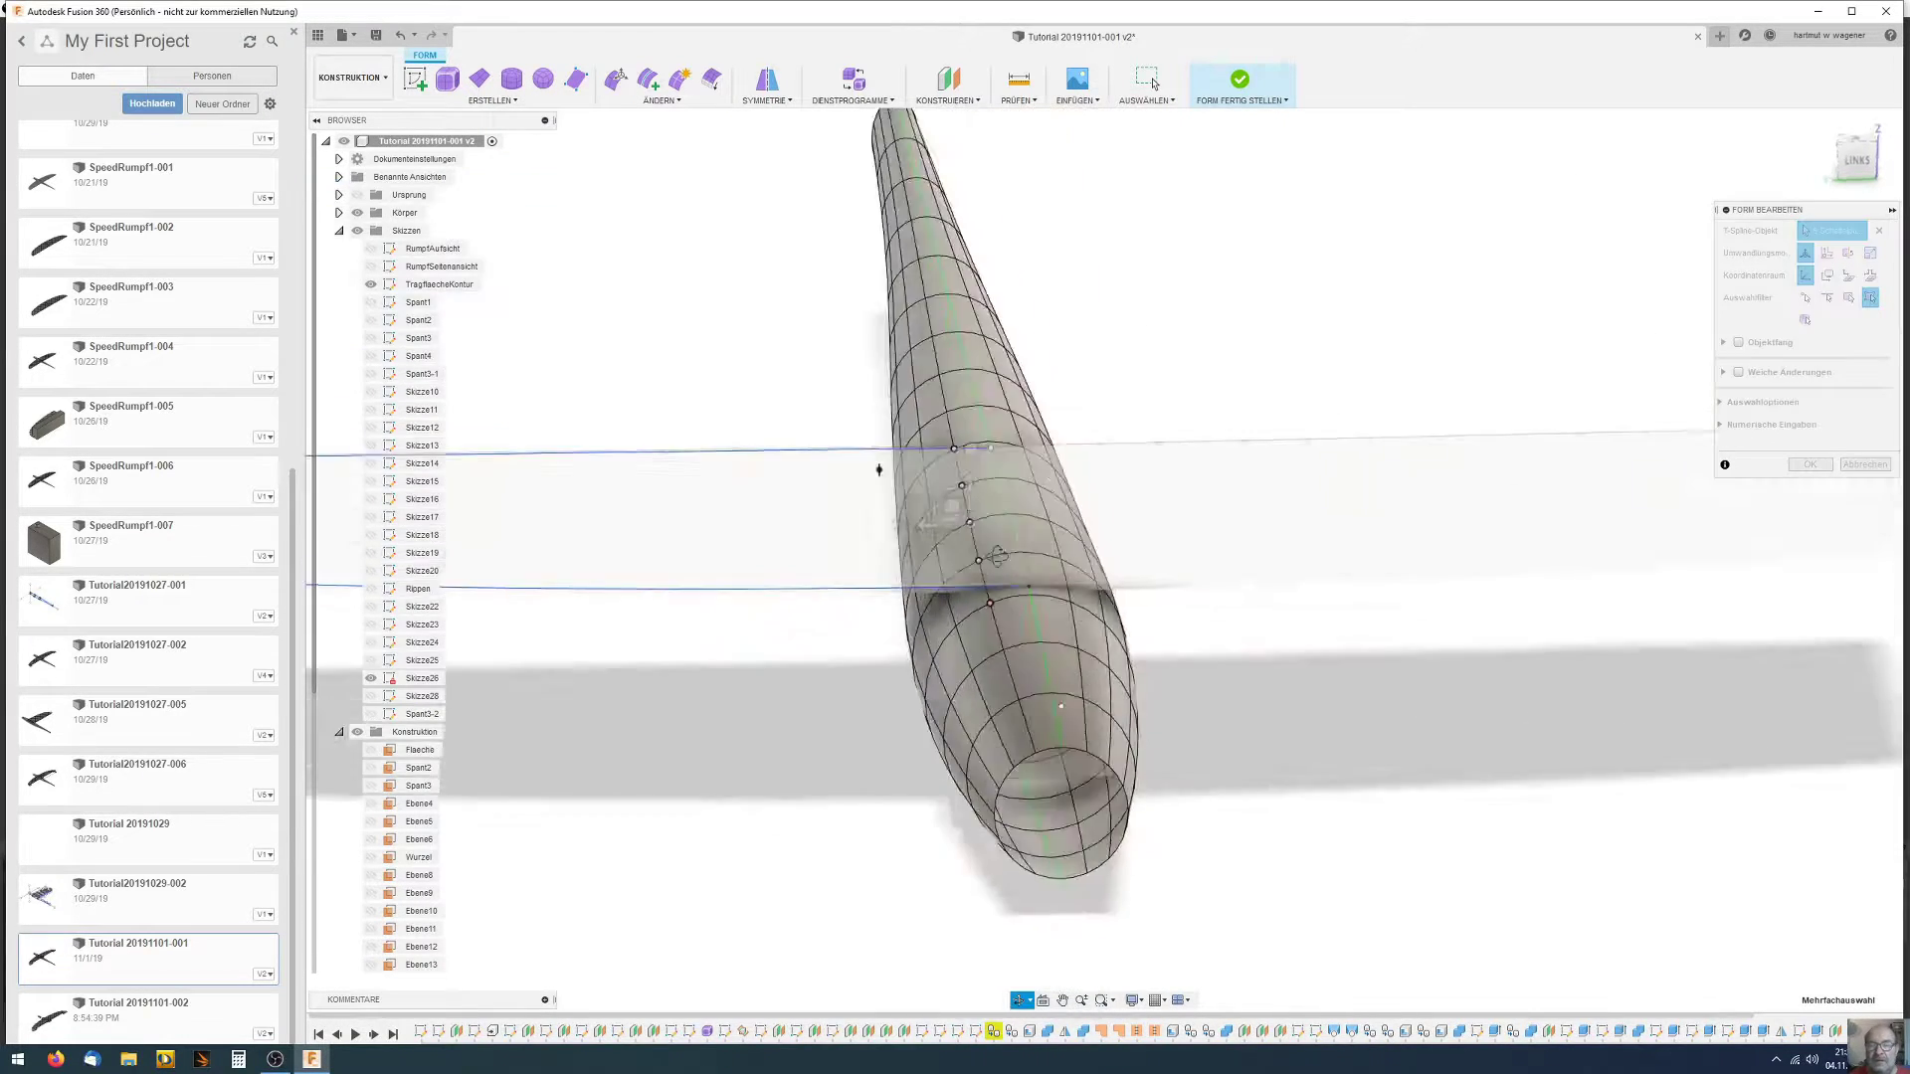
# Raise the selected vertex row by 1 mm, orbiting to check the fuselage shape
pyautogui.scroll(3, 1016, 605)
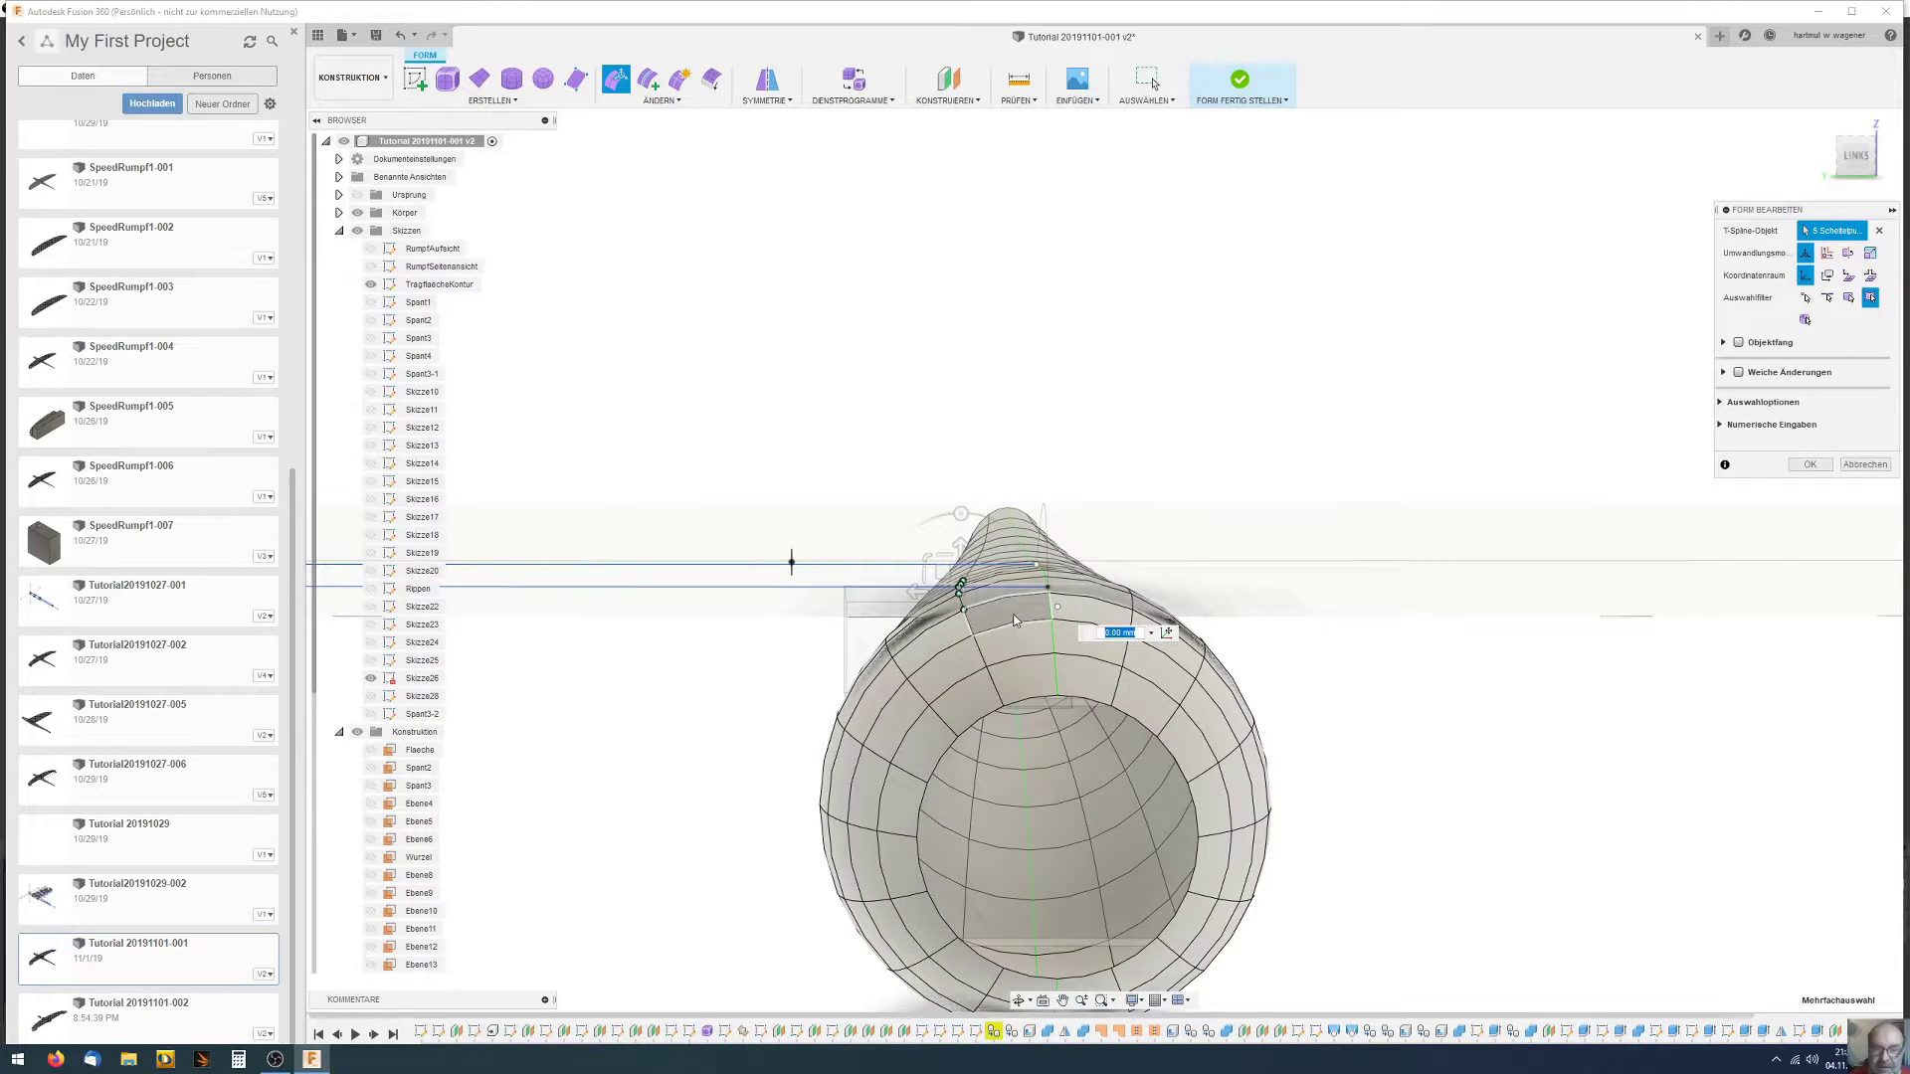
pyautogui.keyDown('shift'); pyautogui.moveTo(1014, 621); pyautogui.dragTo(962, 550, button='middle'); pyautogui.keyUp('shift')
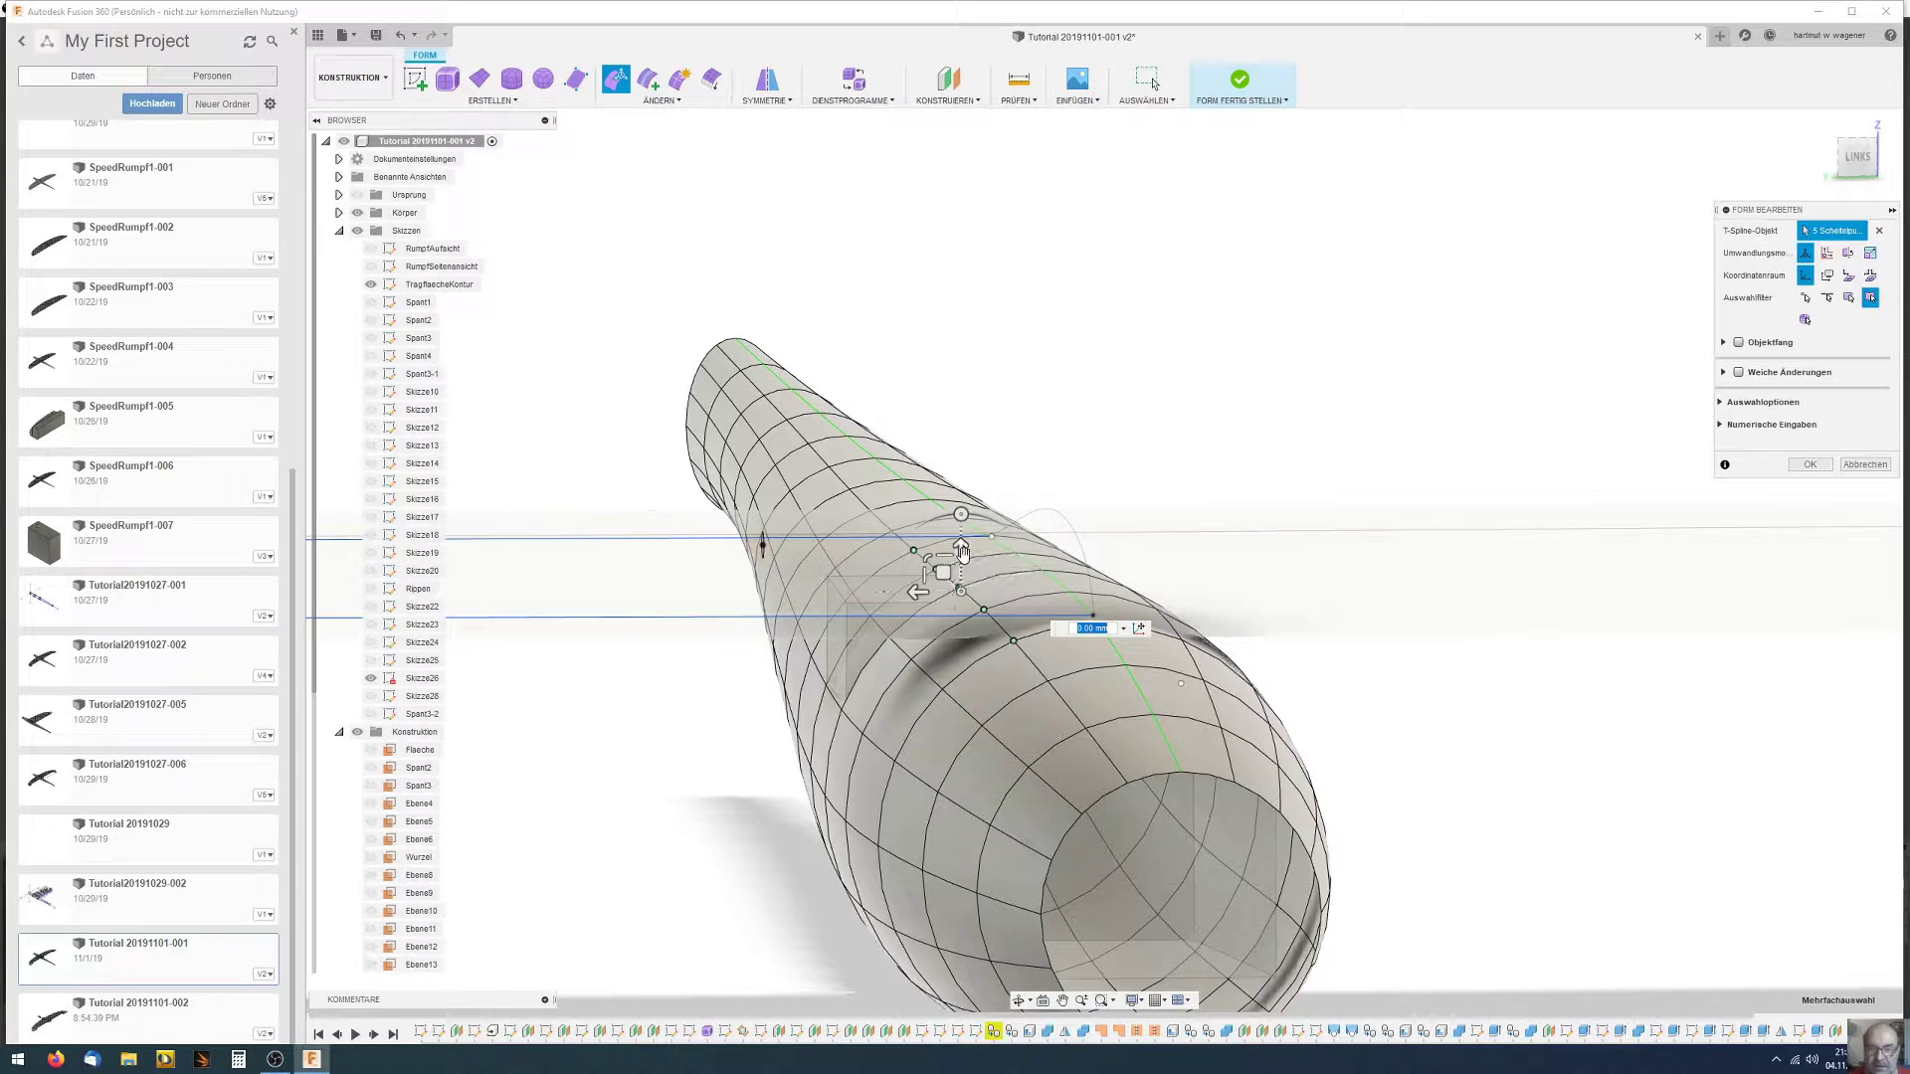
pyautogui.moveTo(961, 550); pyautogui.dragTo(959, 543)
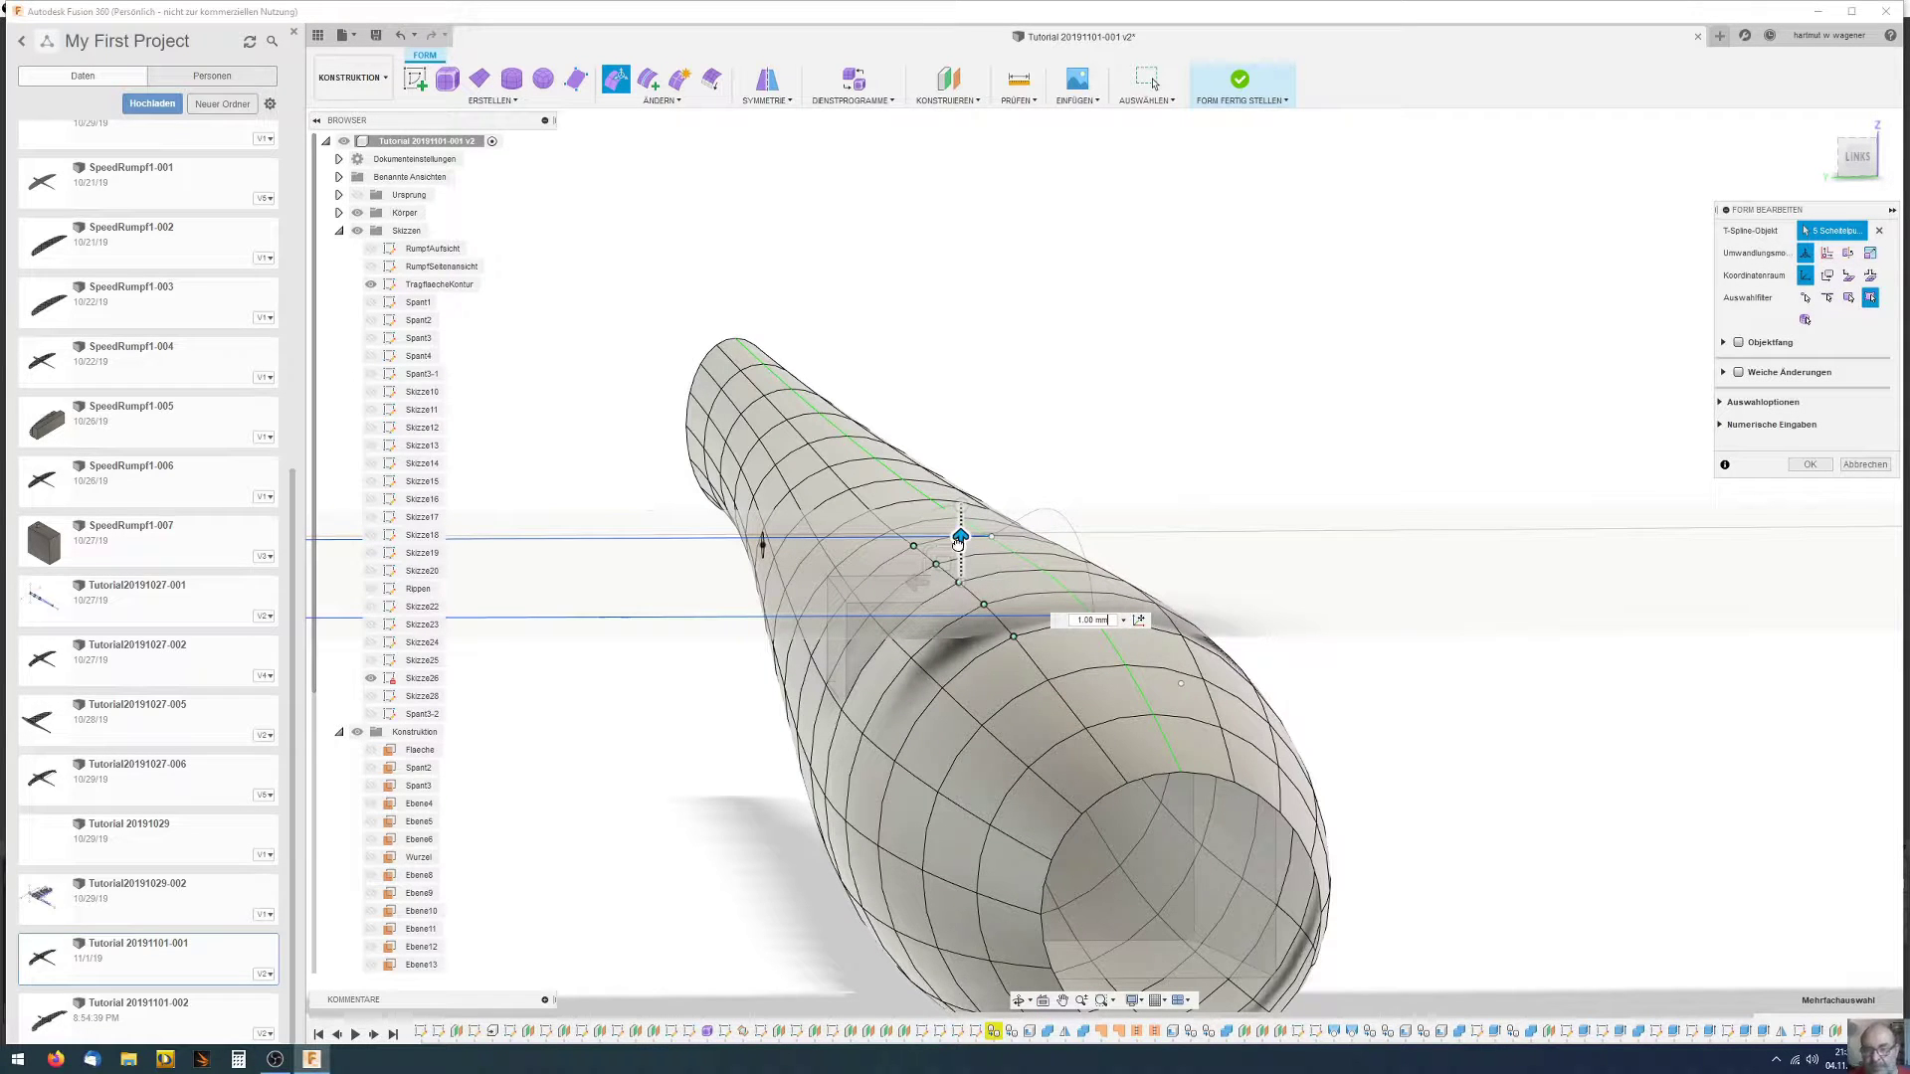
pyautogui.keyDown('shift'); pyautogui.moveTo(959, 539); pyautogui.dragTo(960, 542, button='middle'); pyautogui.keyUp('shift')
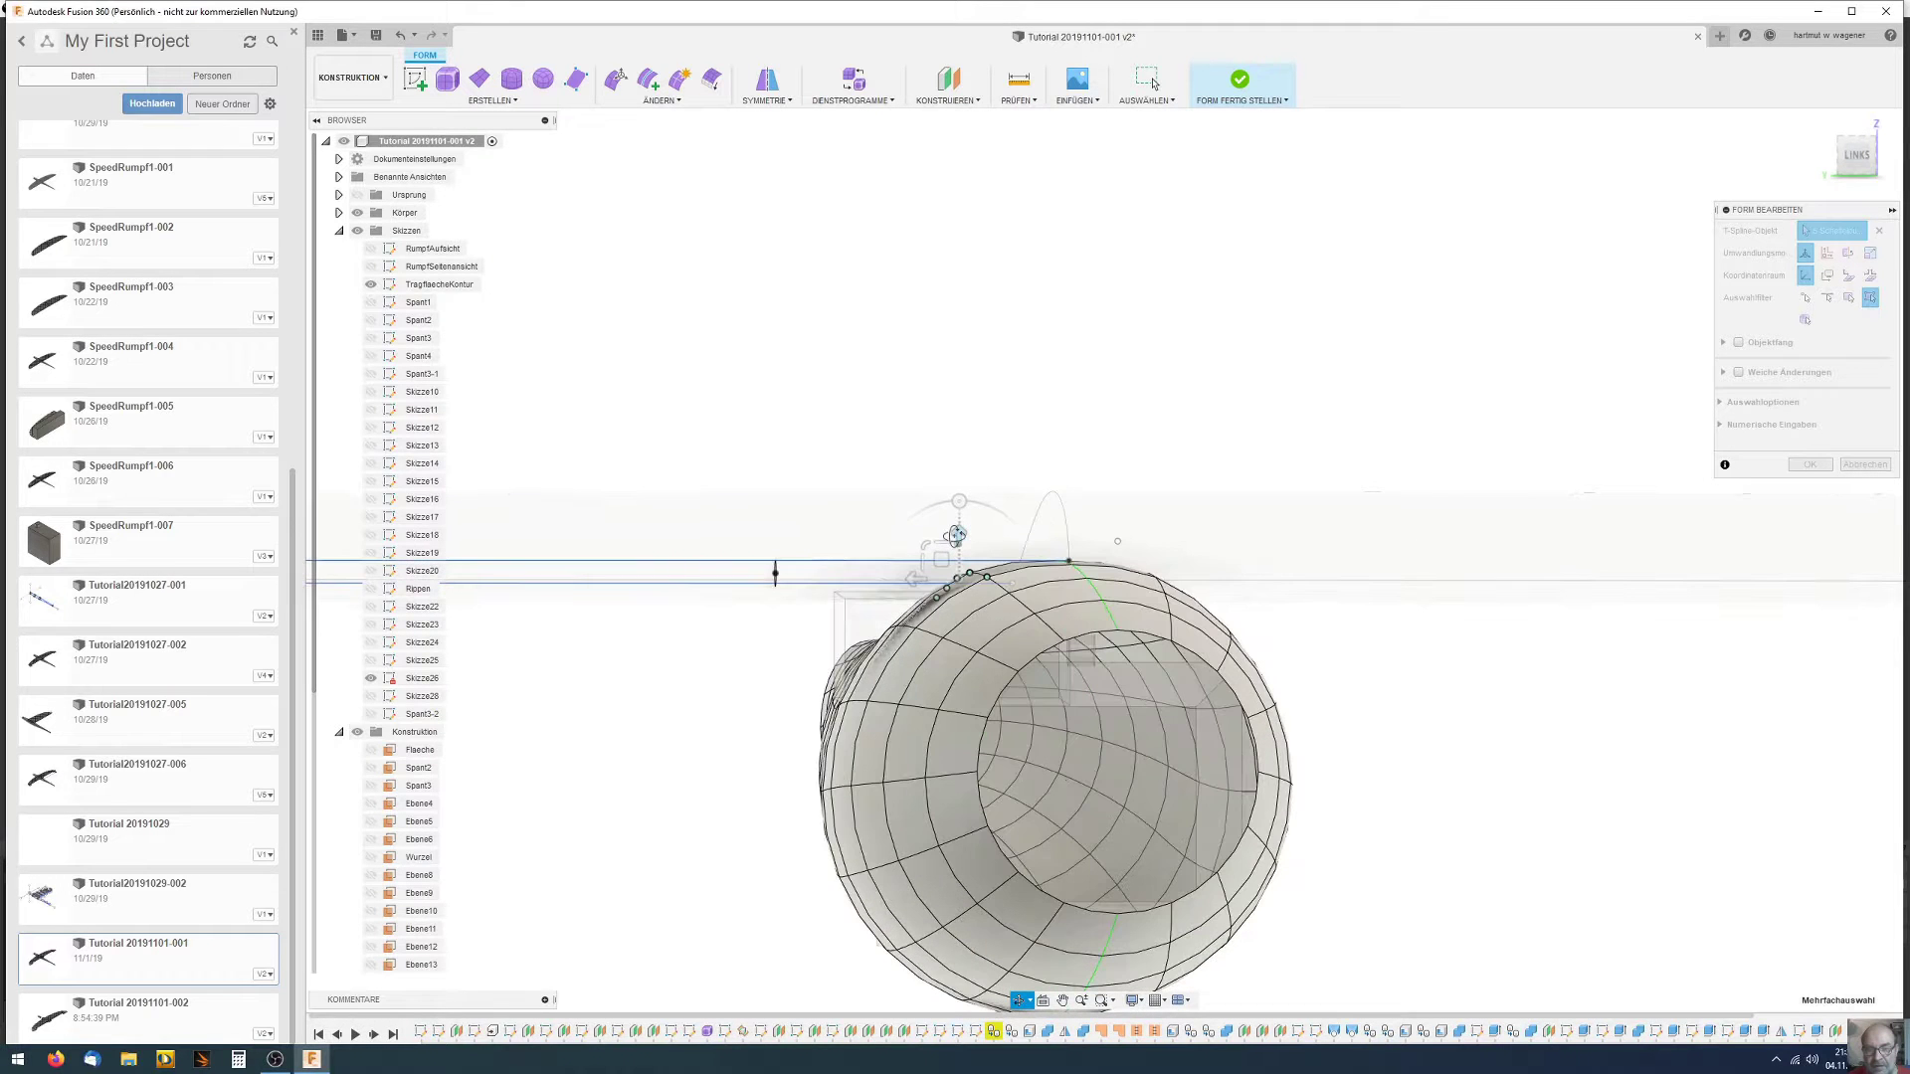
pyautogui.scroll(3, 963, 562)
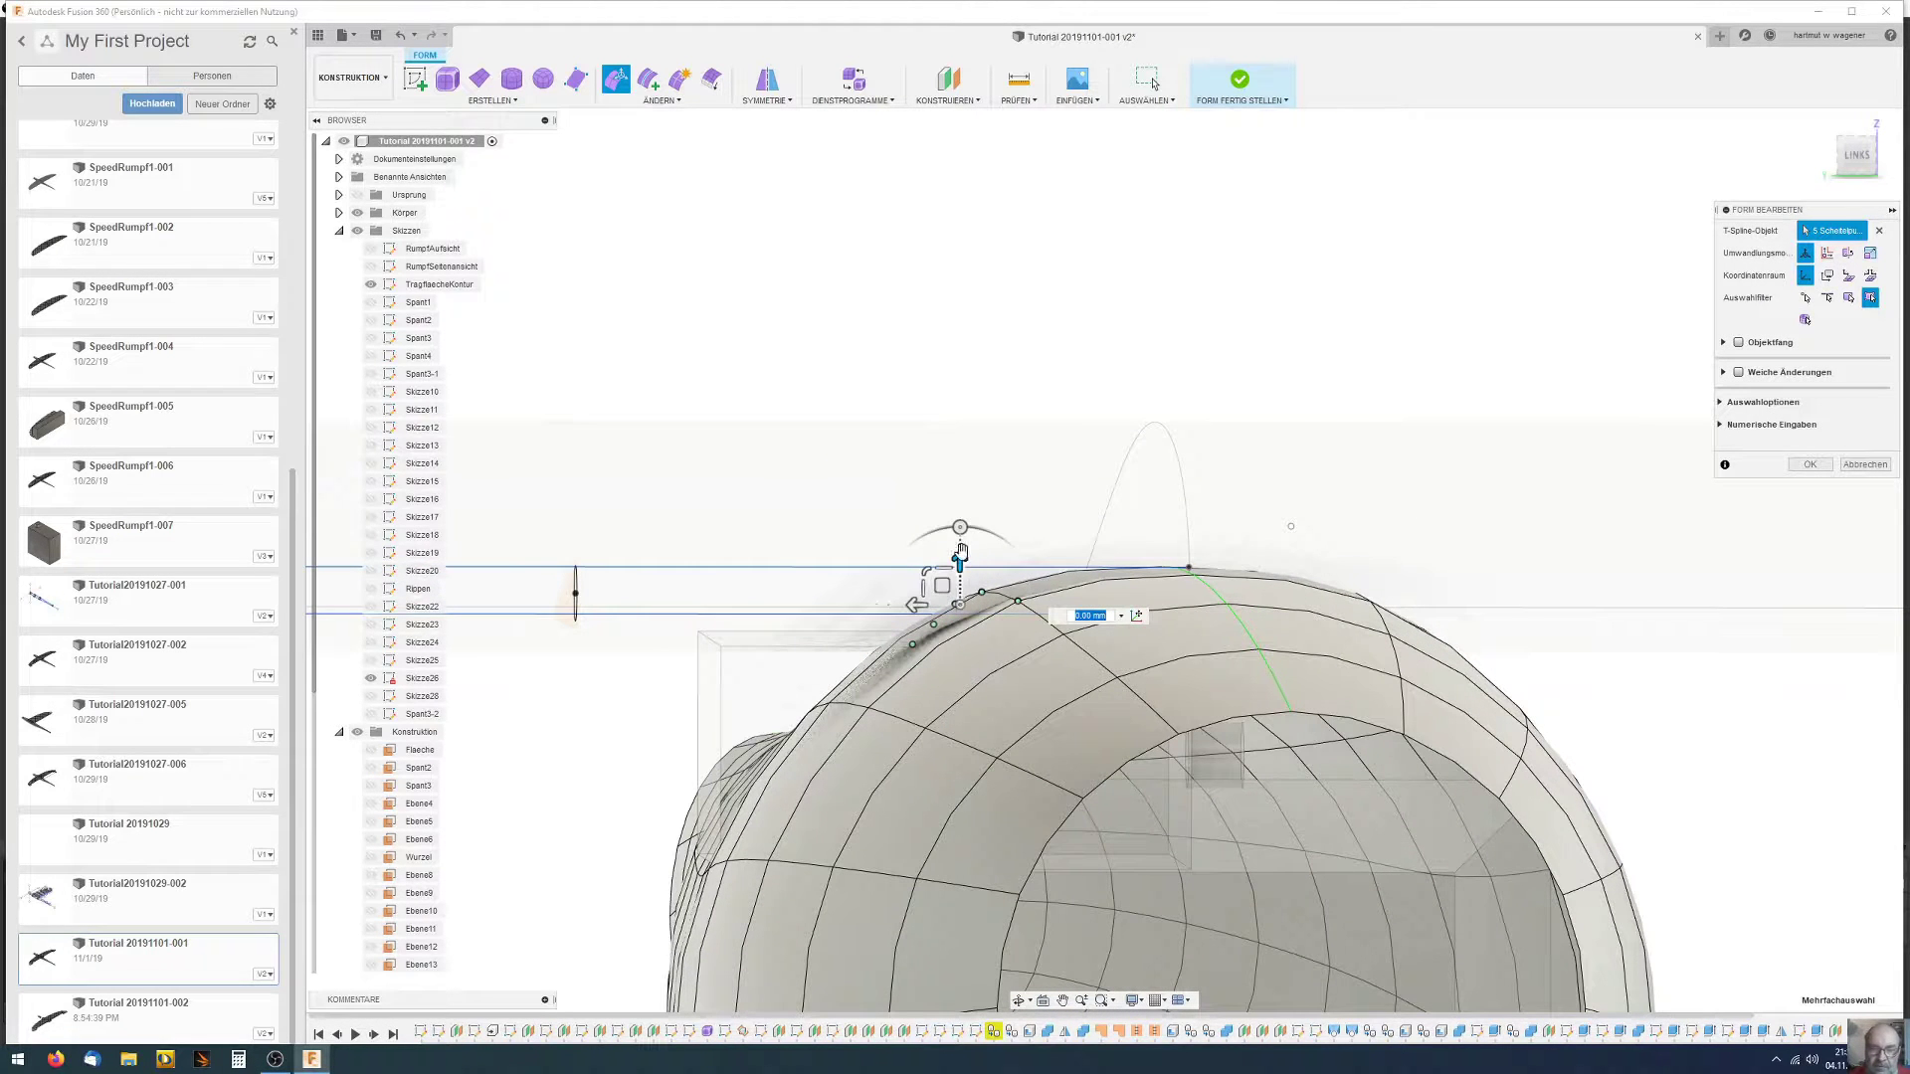
pyautogui.moveTo(960, 558); pyautogui.dragTo(960, 559)
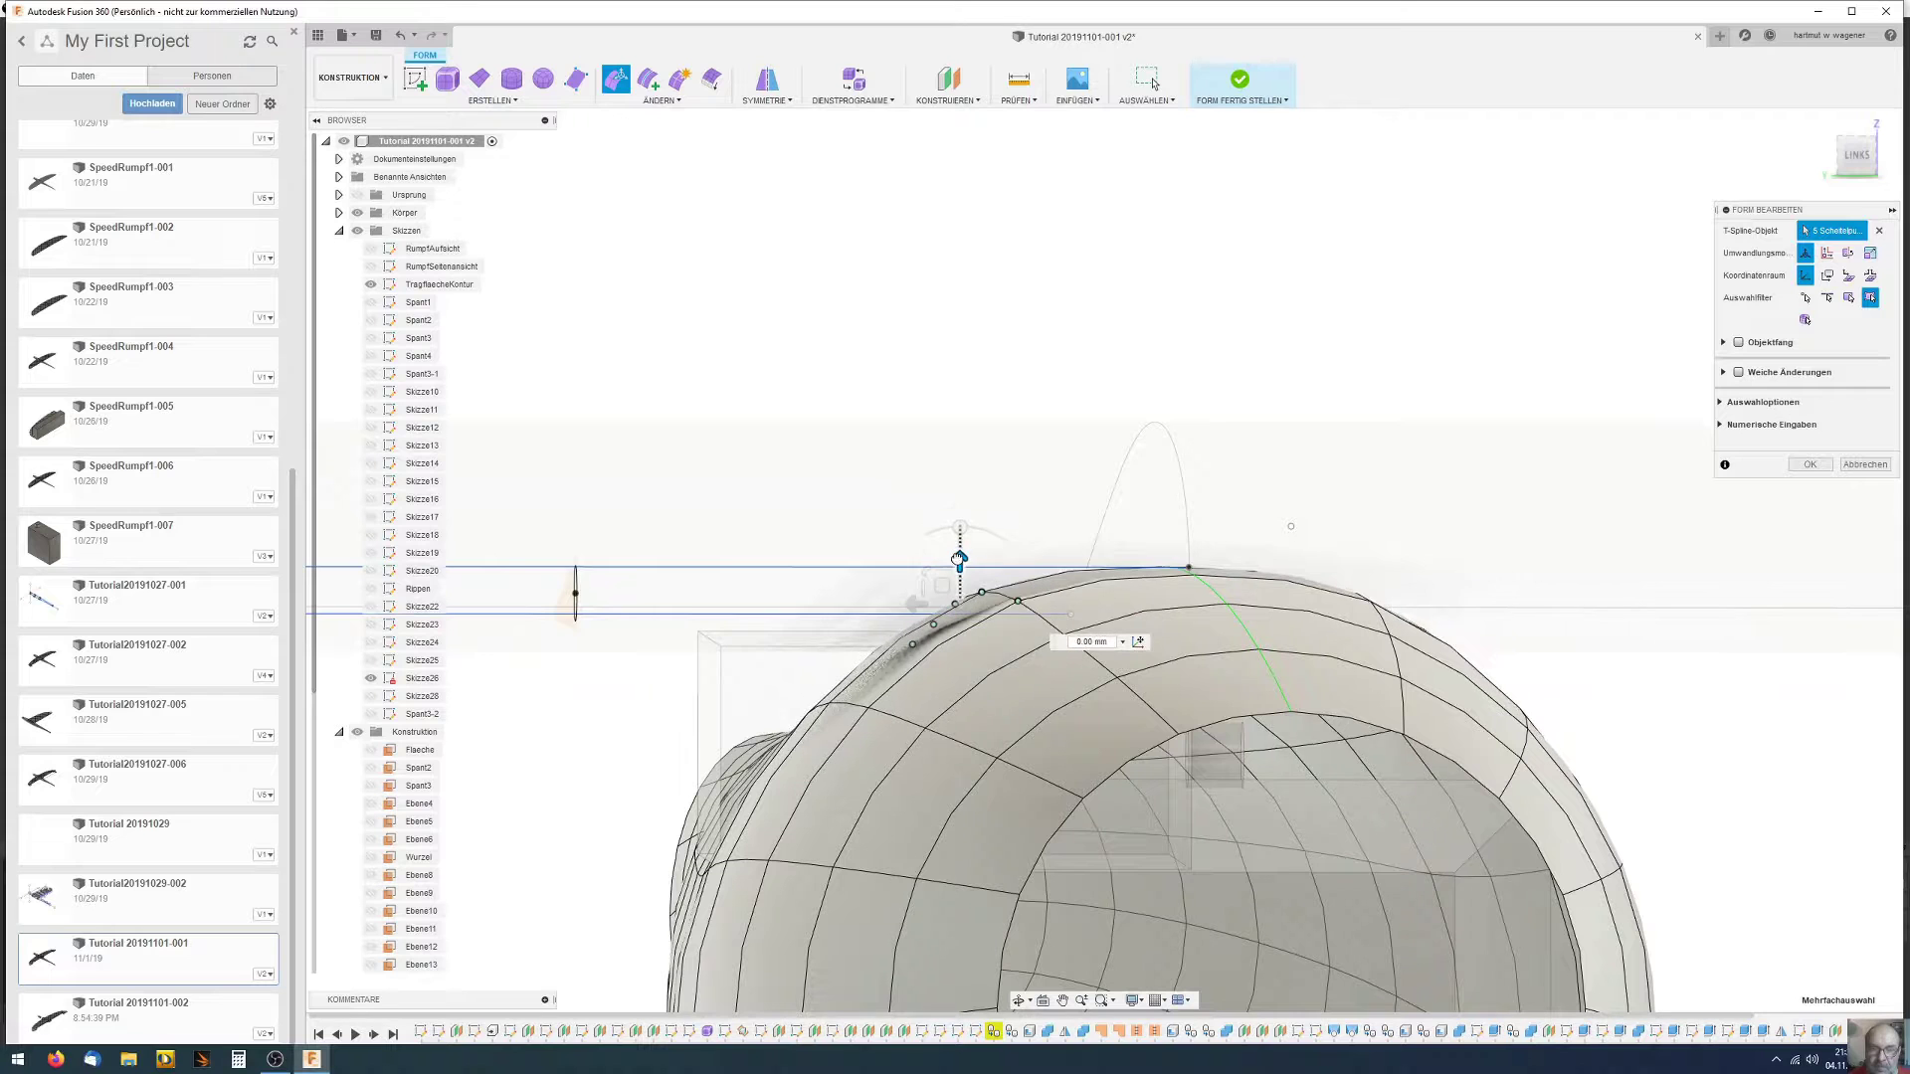
# Push the selected vertices outward 7 mm, viewing from above and obliquely
pyautogui.keyDown('shift'); pyautogui.moveTo(959, 559); pyautogui.dragTo(955, 597, button='middle'); pyautogui.keyUp('shift')
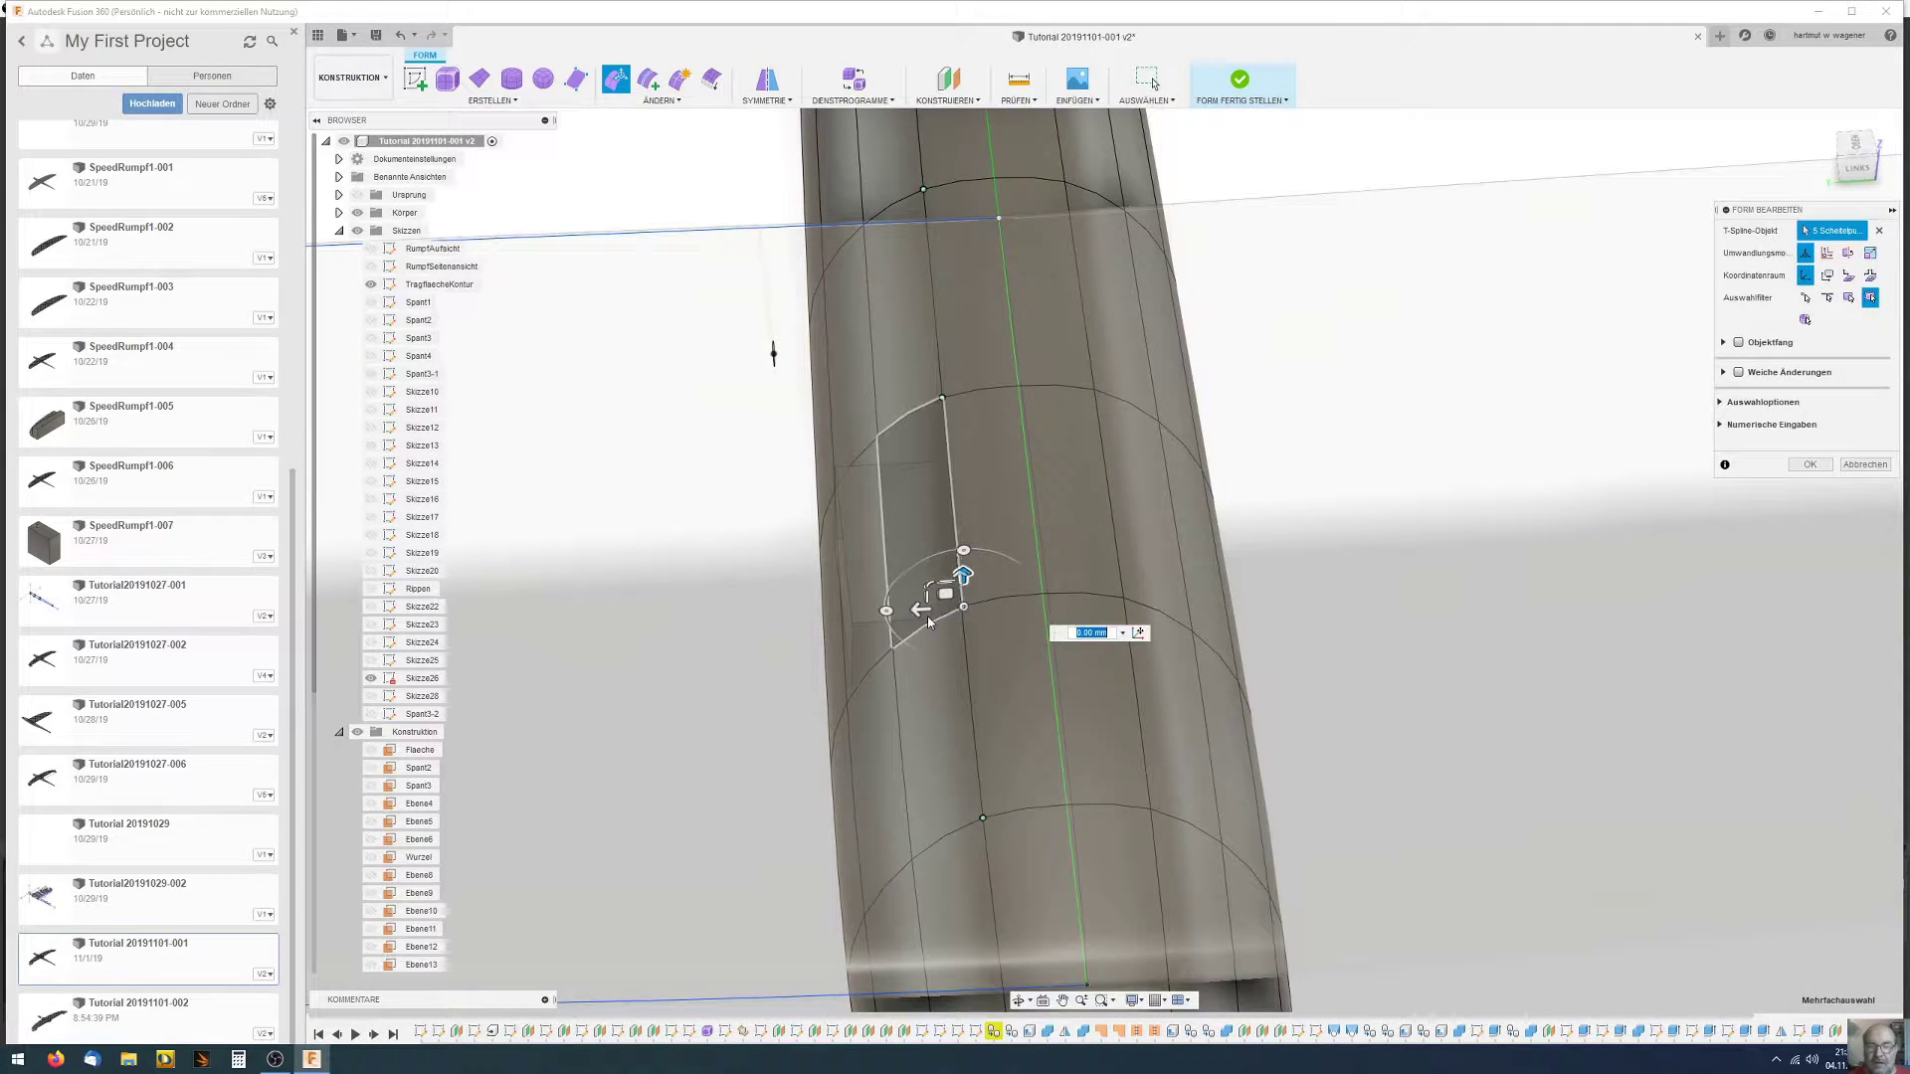
pyautogui.moveTo(925, 611); pyautogui.dragTo(843, 620)
pyautogui.keyDown('shift'); pyautogui.moveTo(841, 617); pyautogui.dragTo(802, 548, button='middle'); pyautogui.keyUp('shift')
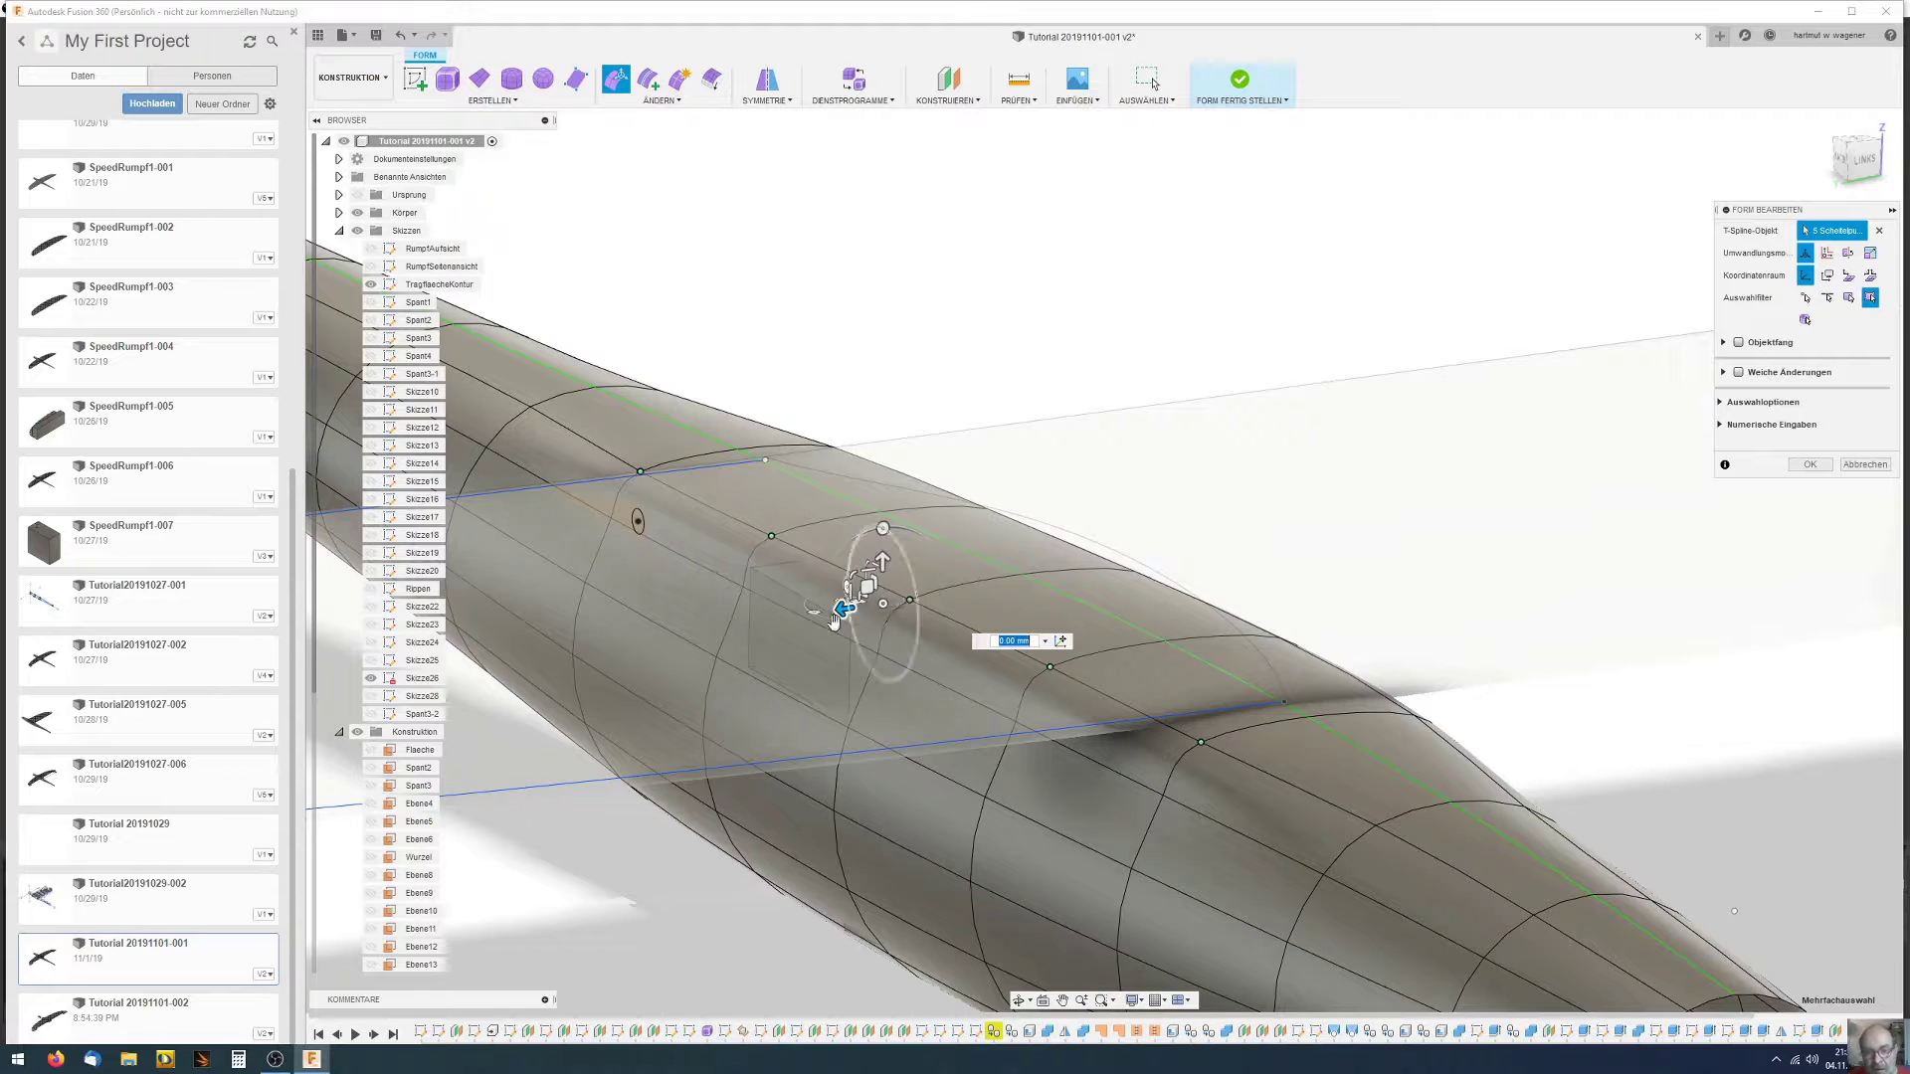
pyautogui.keyDown('shift'); pyautogui.moveTo(851, 605); pyautogui.dragTo(862, 603, button='middle'); pyautogui.keyUp('shift')
# Push the vertex row a further 2 mm outward, then zoom out to see the fuselage
pyautogui.moveTo(862, 603); pyautogui.dragTo(829, 605)
pyautogui.moveTo(829, 605)
pyautogui.keyDown('shift'); pyautogui.mouseDown(button='middle')
pyautogui.moveTo(793, 589)
pyautogui.moveTo(800, 638)
pyautogui.mouseUp(button='middle'); pyautogui.keyUp('shift')
pyautogui.moveTo(801, 638); pyautogui.dragTo(731, 649)
pyautogui.scroll(-5, 731, 649)
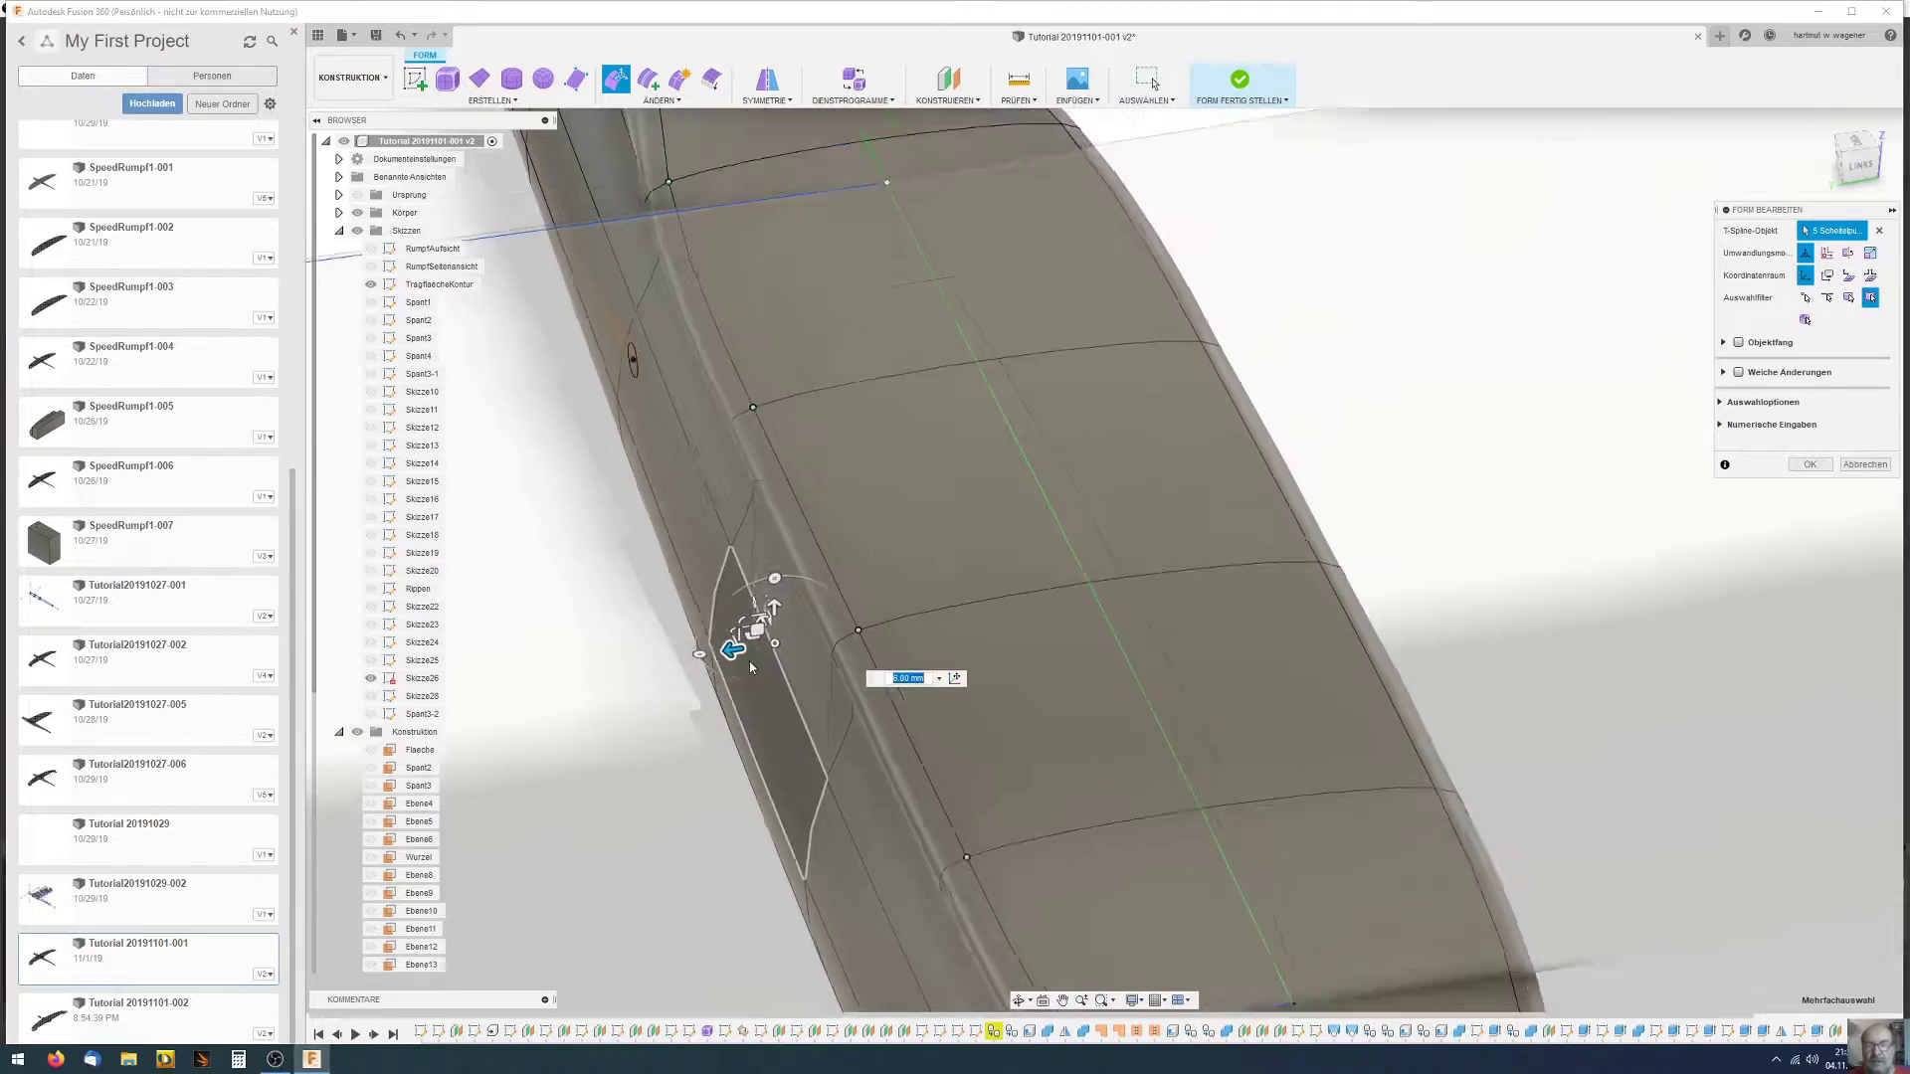
pyautogui.moveTo(731, 649)
pyautogui.keyDown('shift'); pyautogui.mouseDown(button='middle')
pyautogui.moveTo(773, 639)
pyautogui.moveTo(758, 619)
pyautogui.mouseUp(button='middle'); pyautogui.keyUp('shift')
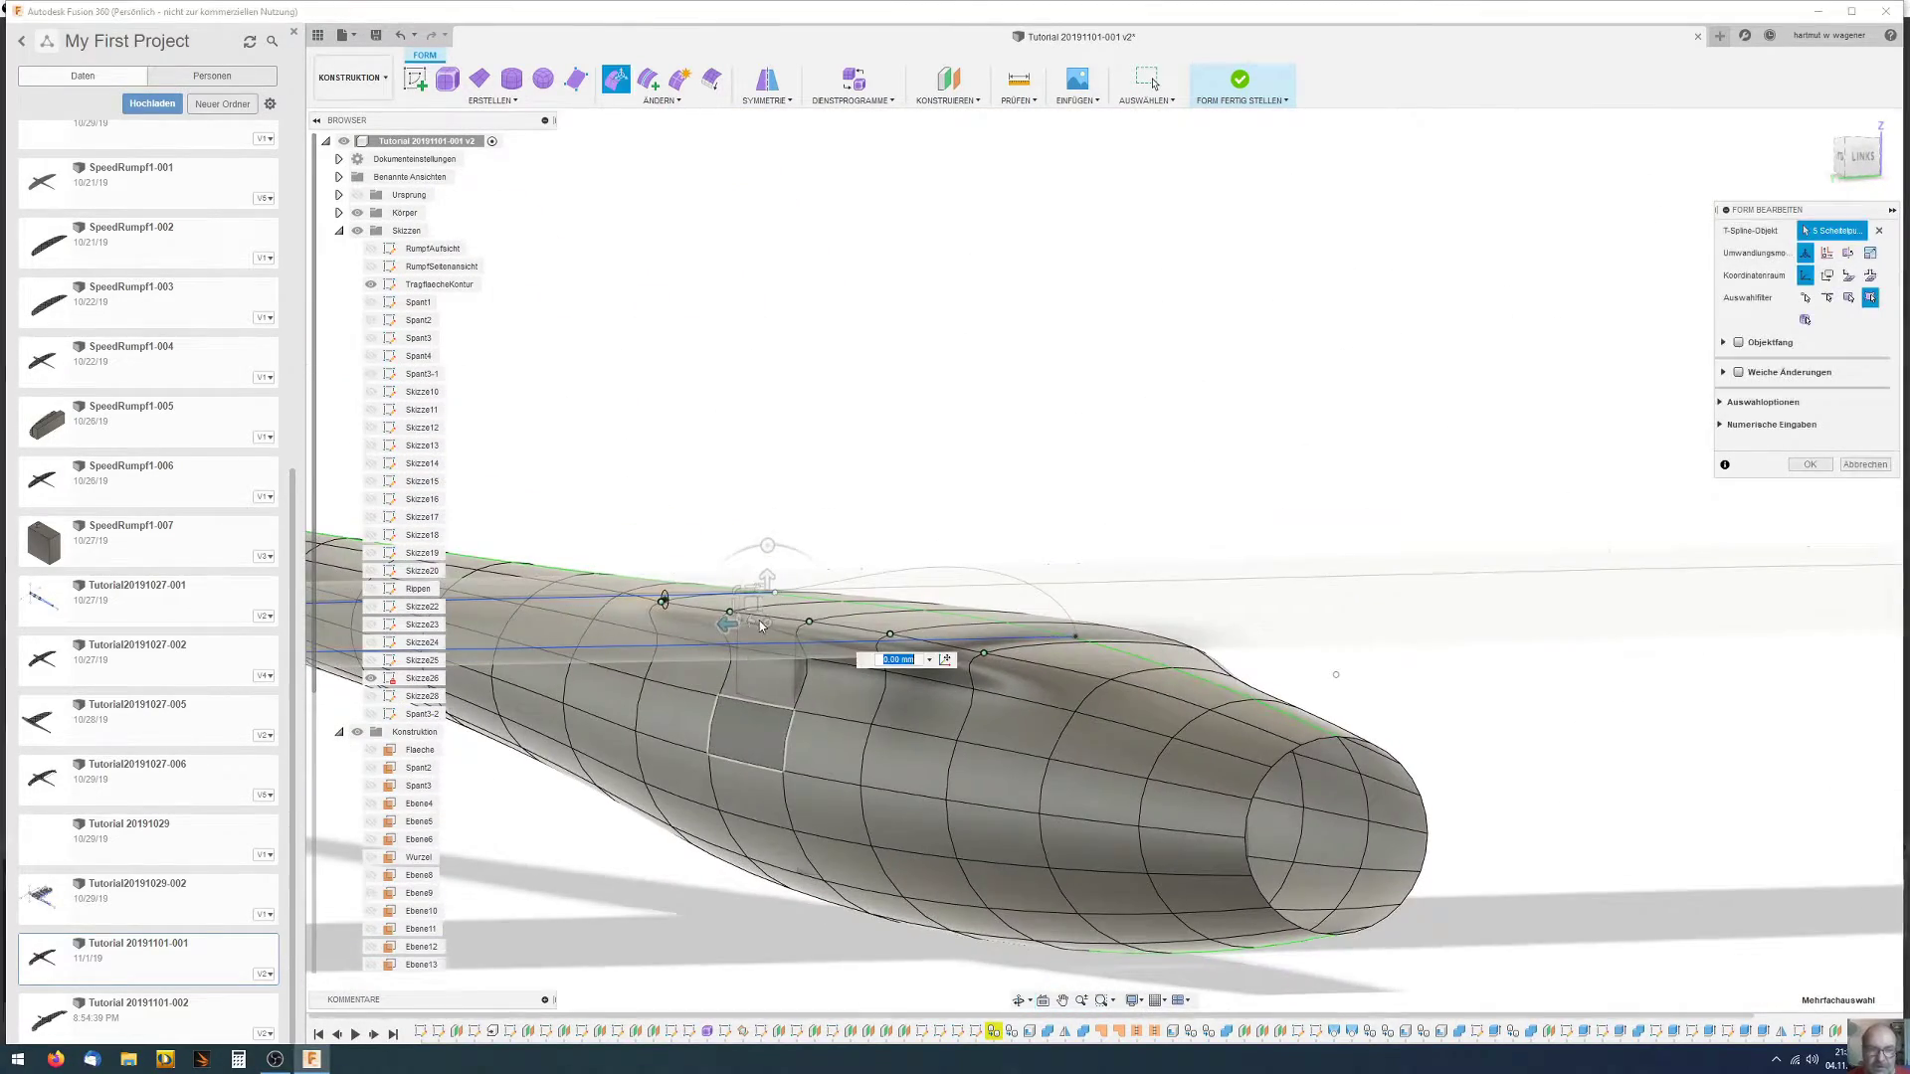
# Select five vertices on the adjacent row of the fuselage side
pyautogui.scroll(2, 786, 647)
pyautogui.scroll(2, 816, 673)
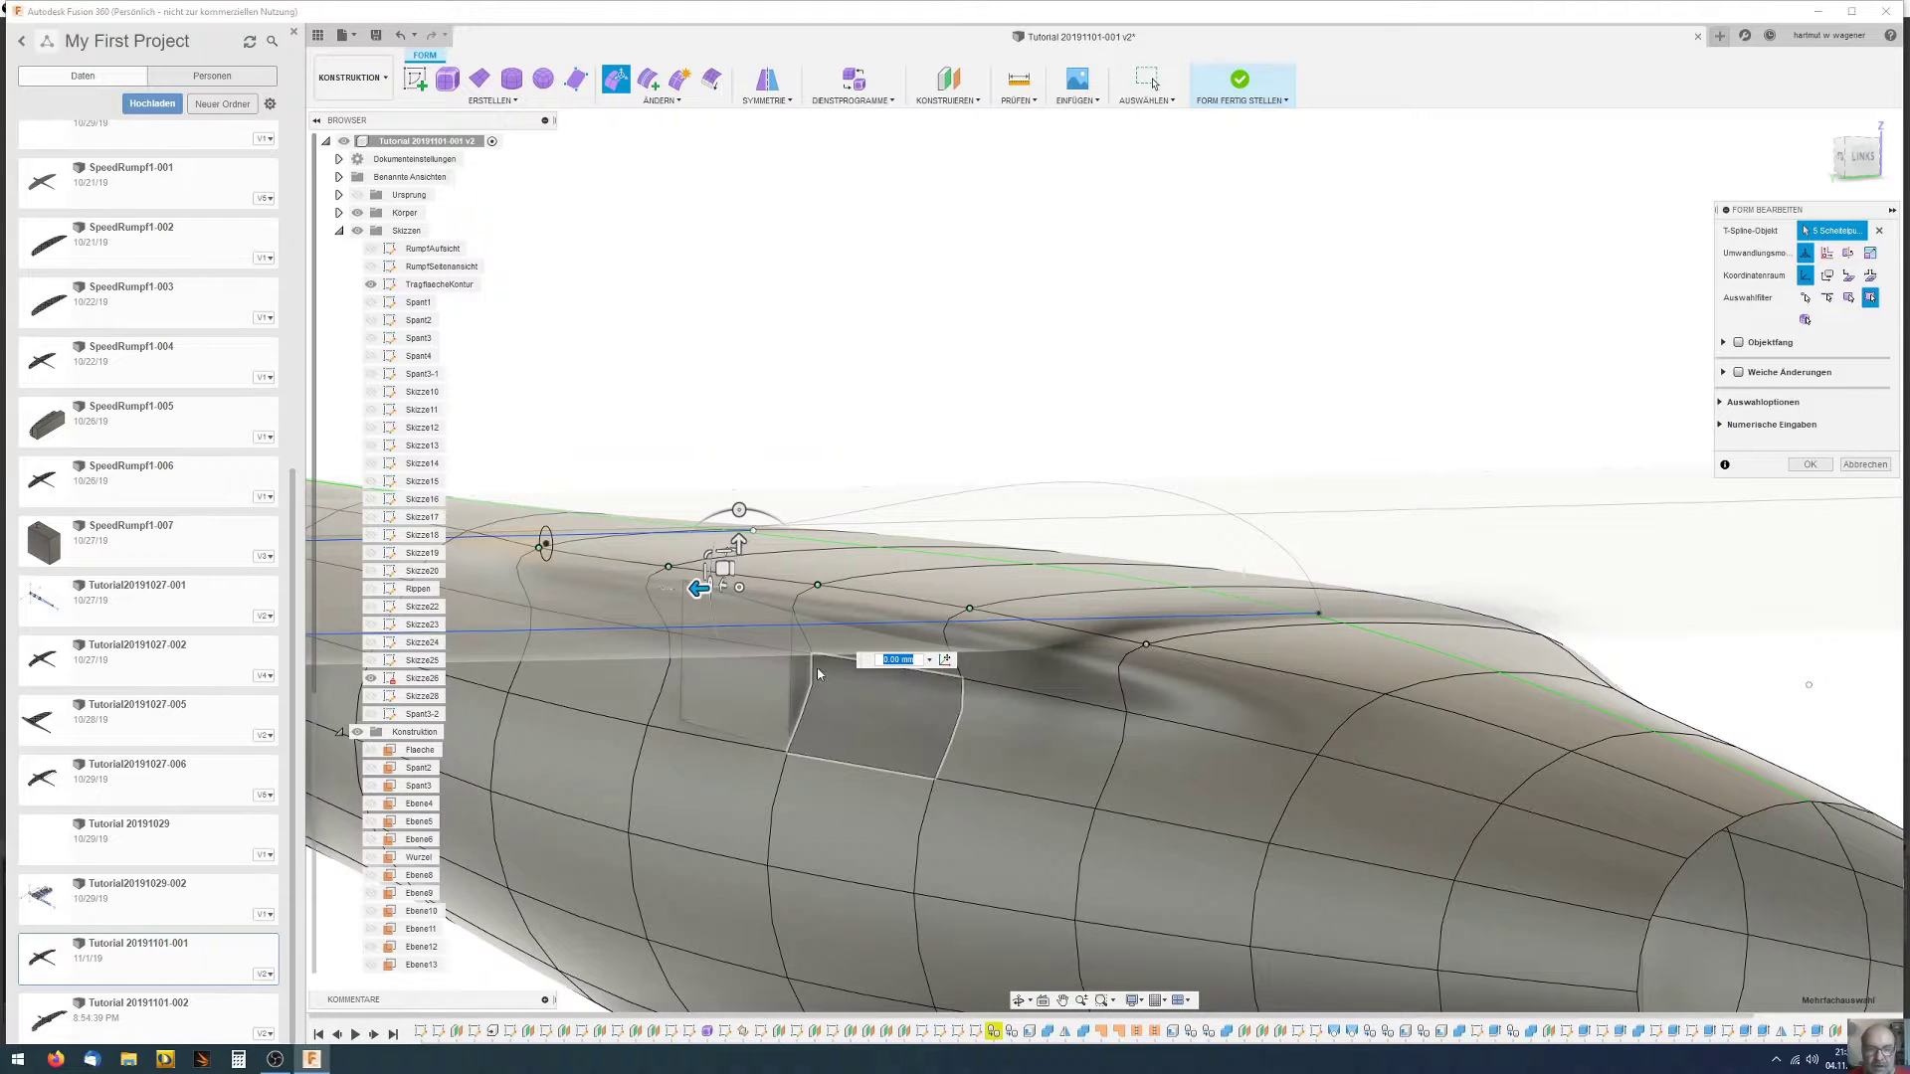
pyautogui.click(1125, 710)
pyautogui.keyDown('shift'); pyautogui.click(960, 680); pyautogui.keyUp('shift')
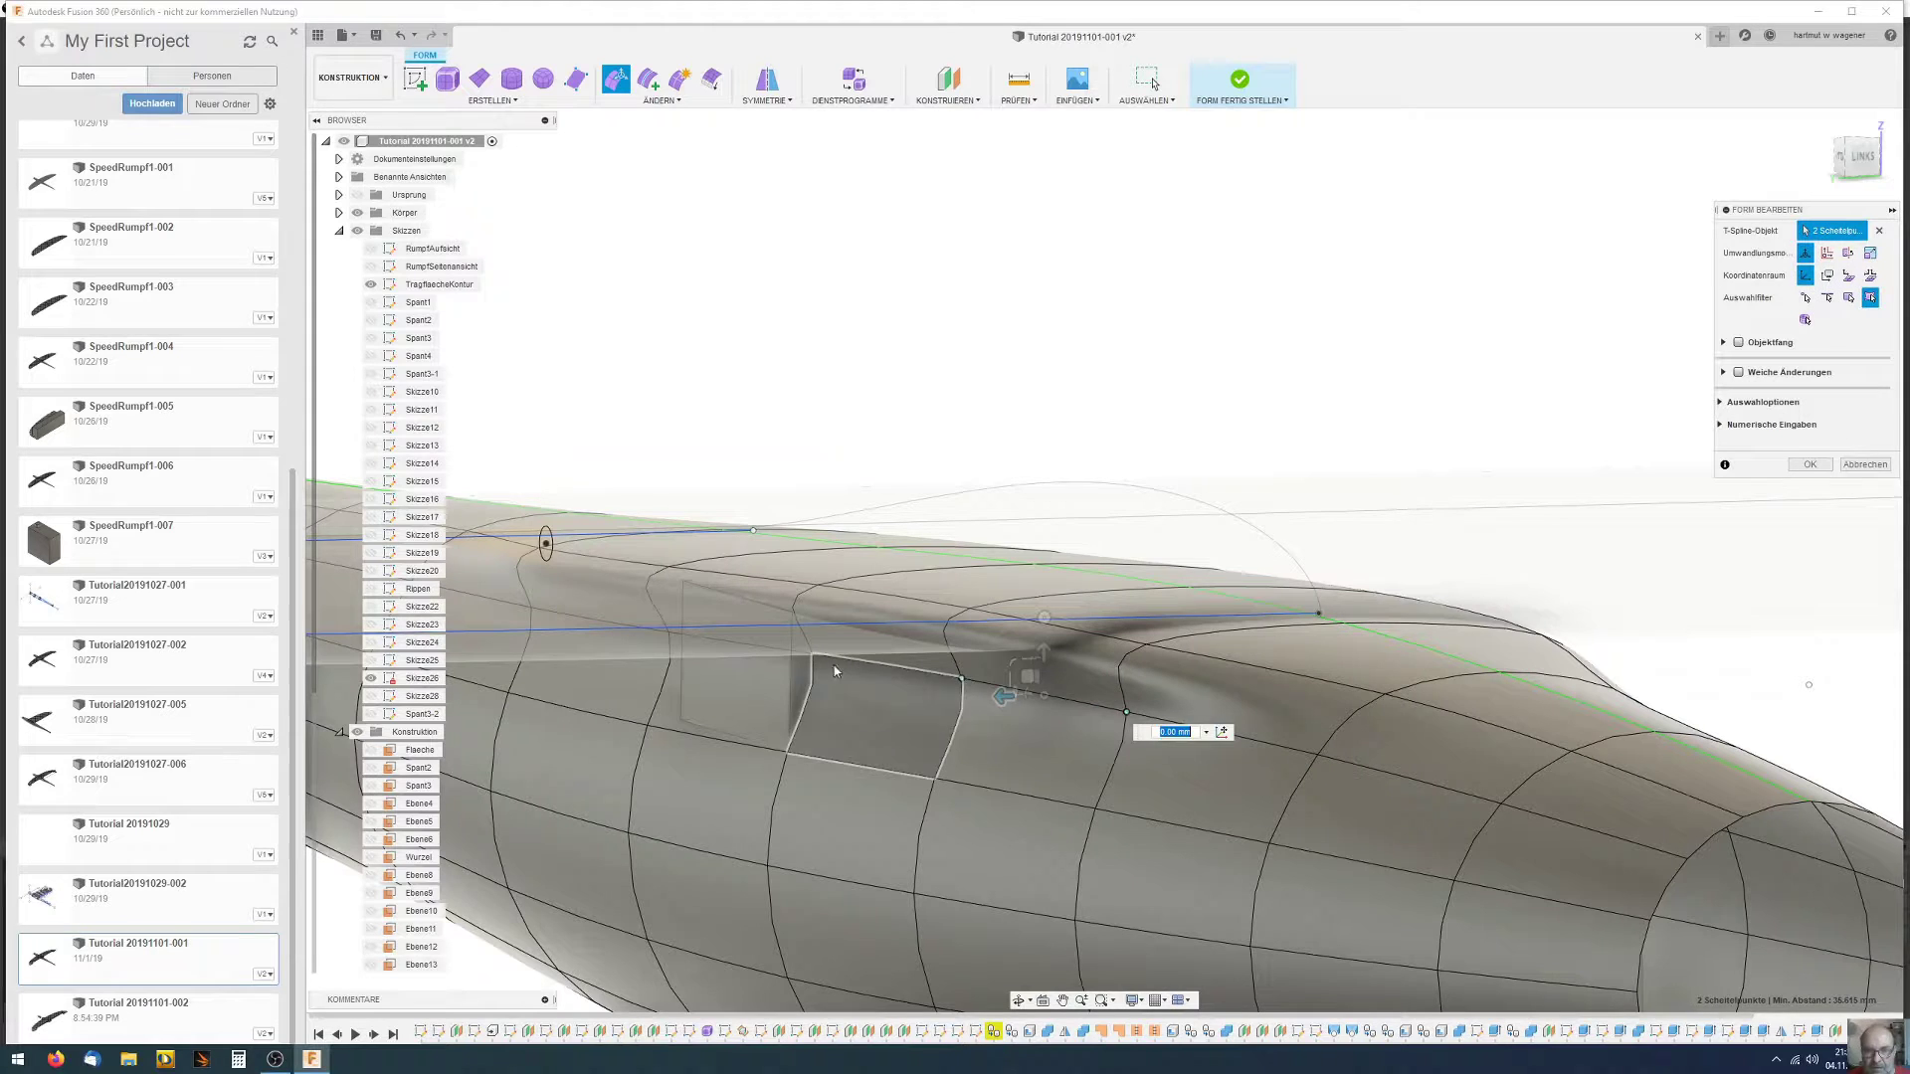
pyautogui.keyDown('shift'); pyautogui.click(813, 654); pyautogui.keyUp('shift')
pyautogui.keyDown('shift'); pyautogui.click(668, 634); pyautogui.keyUp('shift')
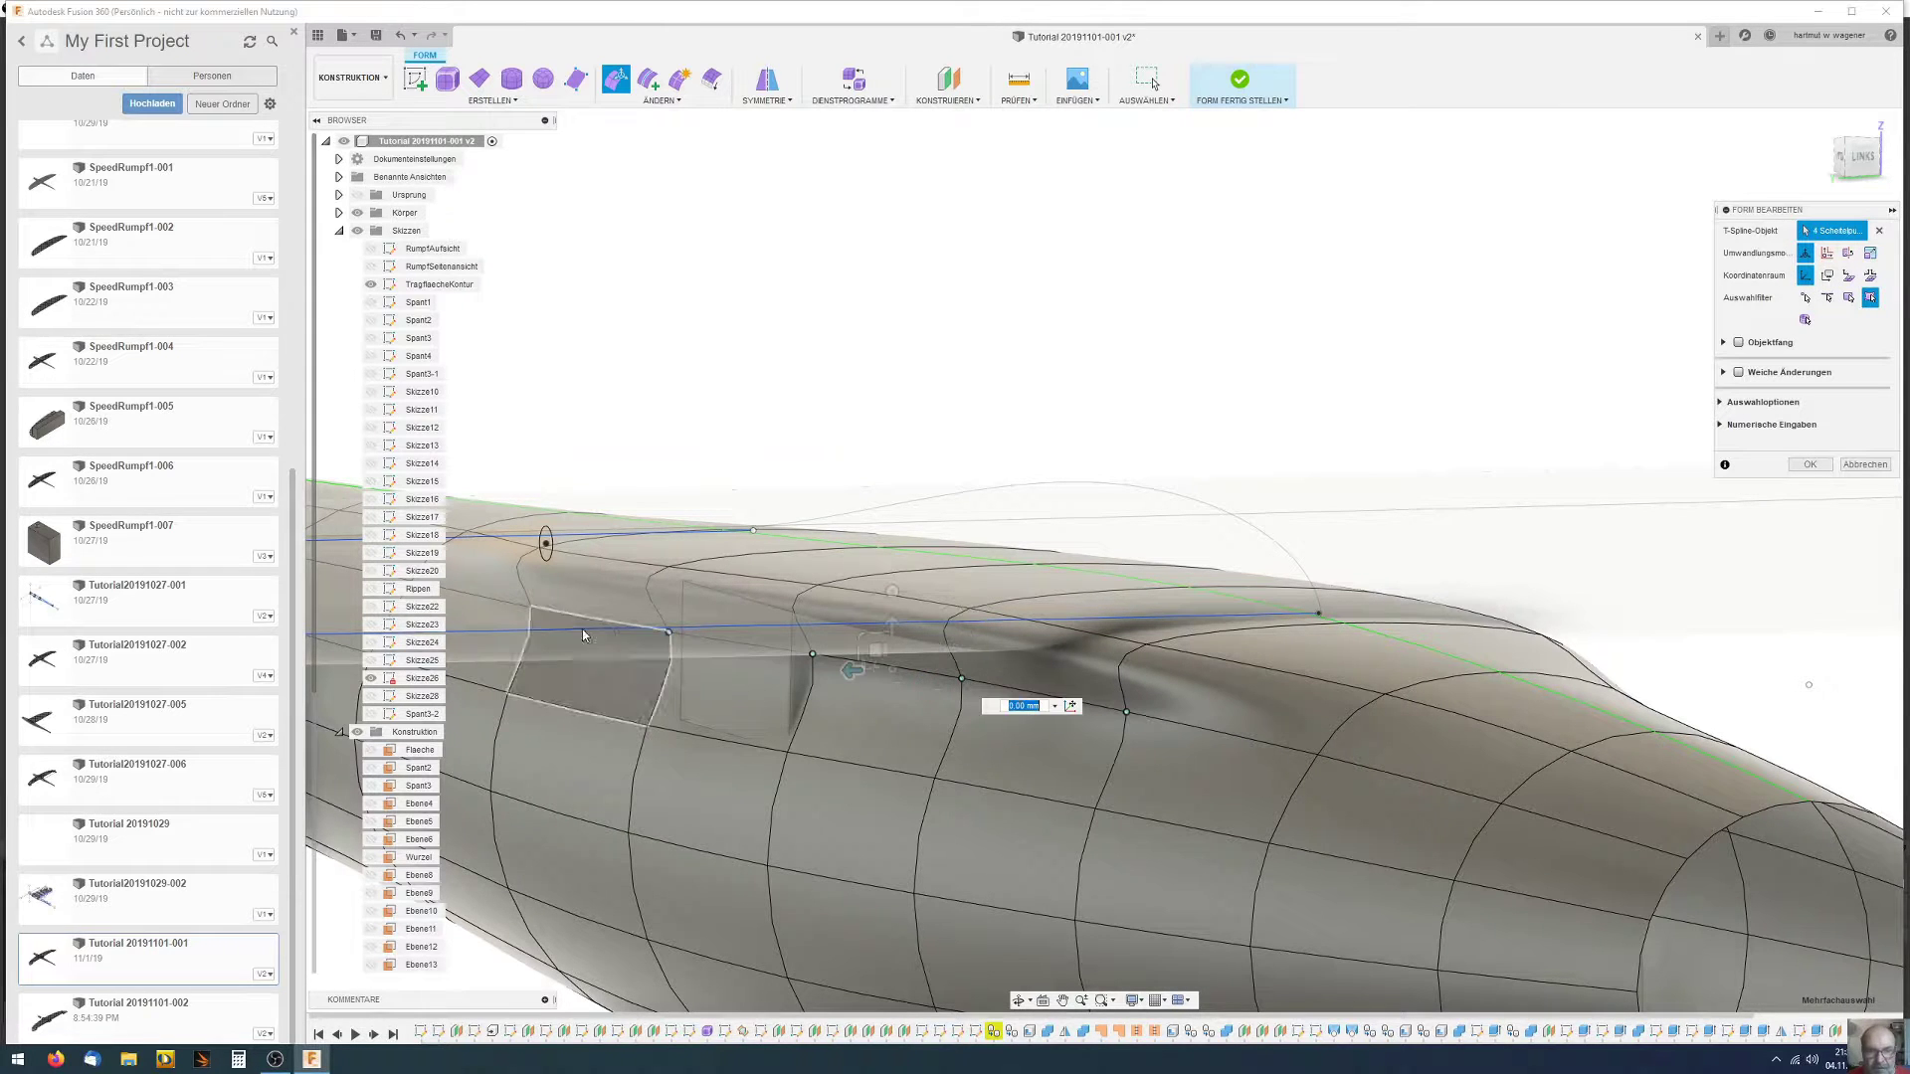
pyautogui.keyDown('shift'); pyautogui.click(531, 608); pyautogui.keyUp('shift')
# Move the five selected vertices outward 5 mm, orbiting for a clear angle
pyautogui.scroll(-3, 538, 617)
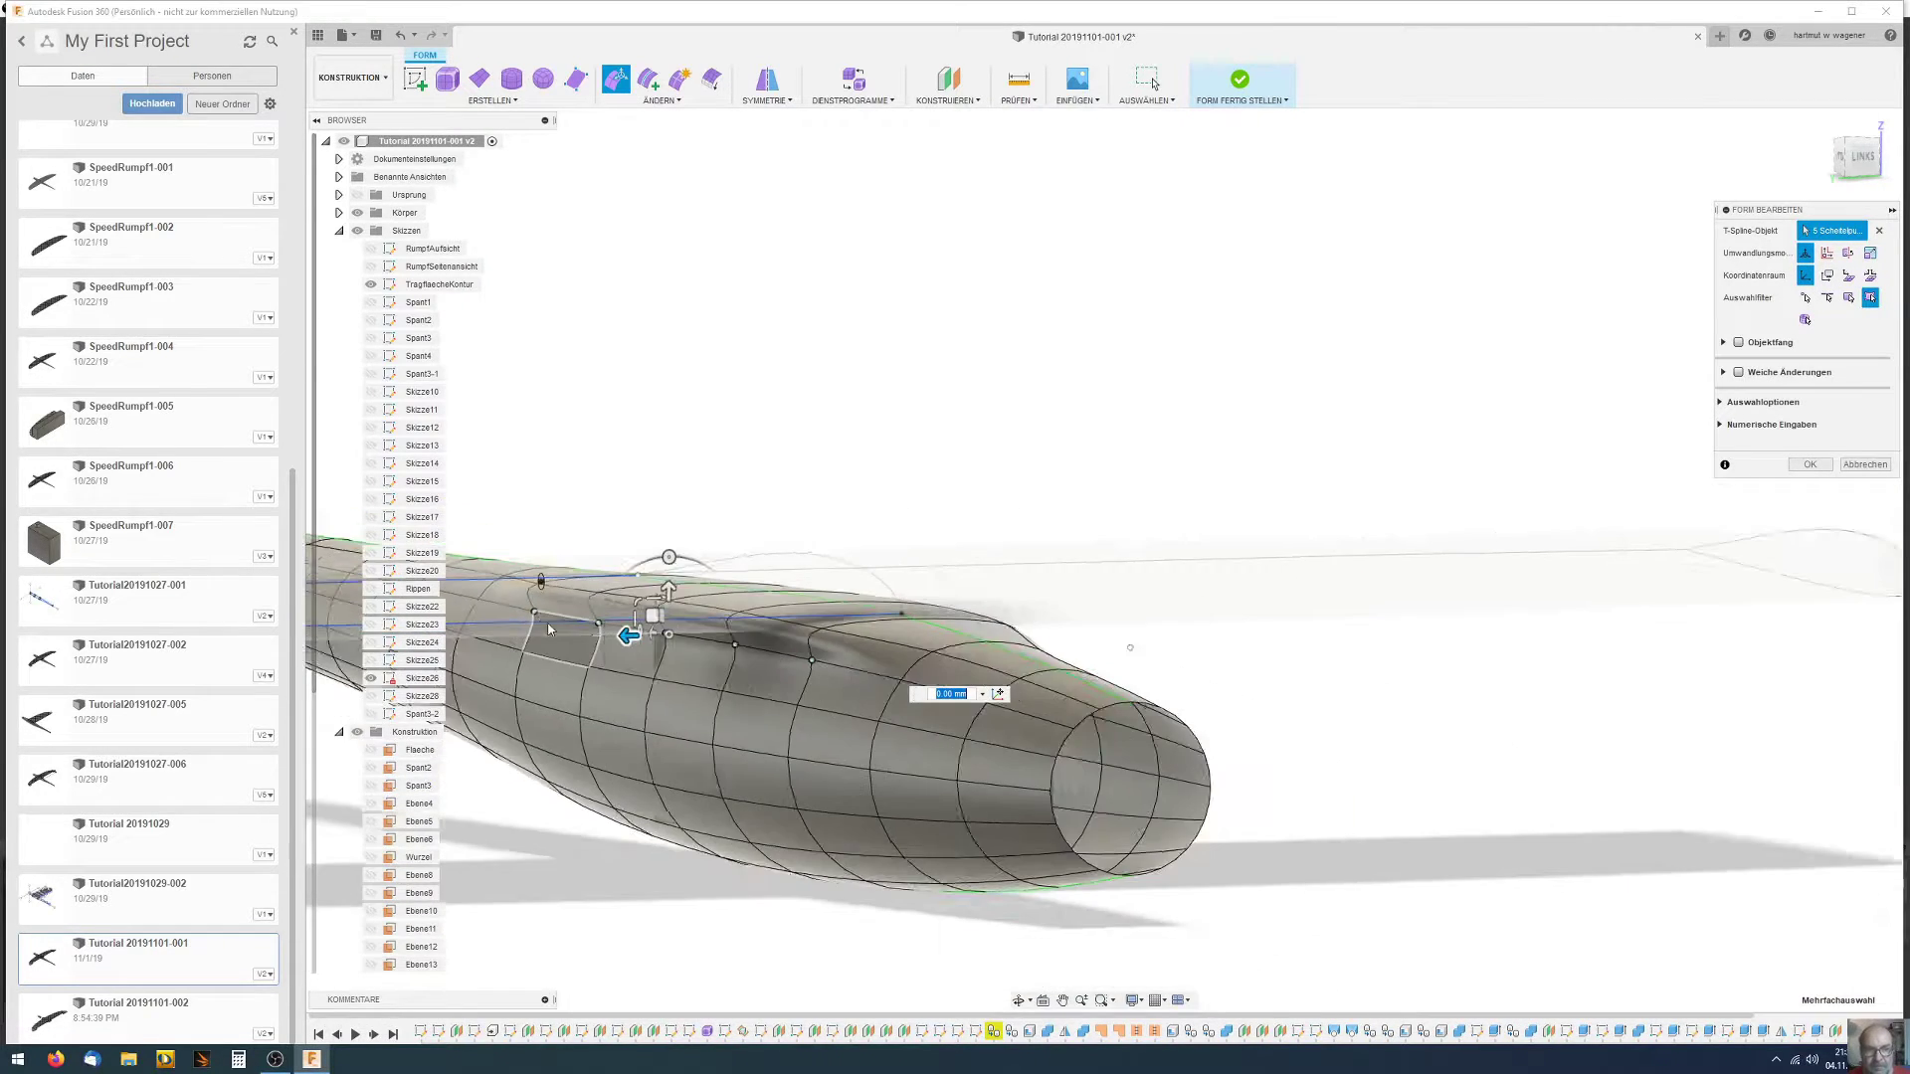
pyautogui.keyDown('shift'); pyautogui.moveTo(537, 616); pyautogui.dragTo(547, 576, button='middle'); pyautogui.keyUp('shift')
pyautogui.scroll(3, 527, 513)
pyautogui.keyDown('shift'); pyautogui.moveTo(527, 512); pyautogui.dragTo(520, 530, button='middle'); pyautogui.keyUp('shift')
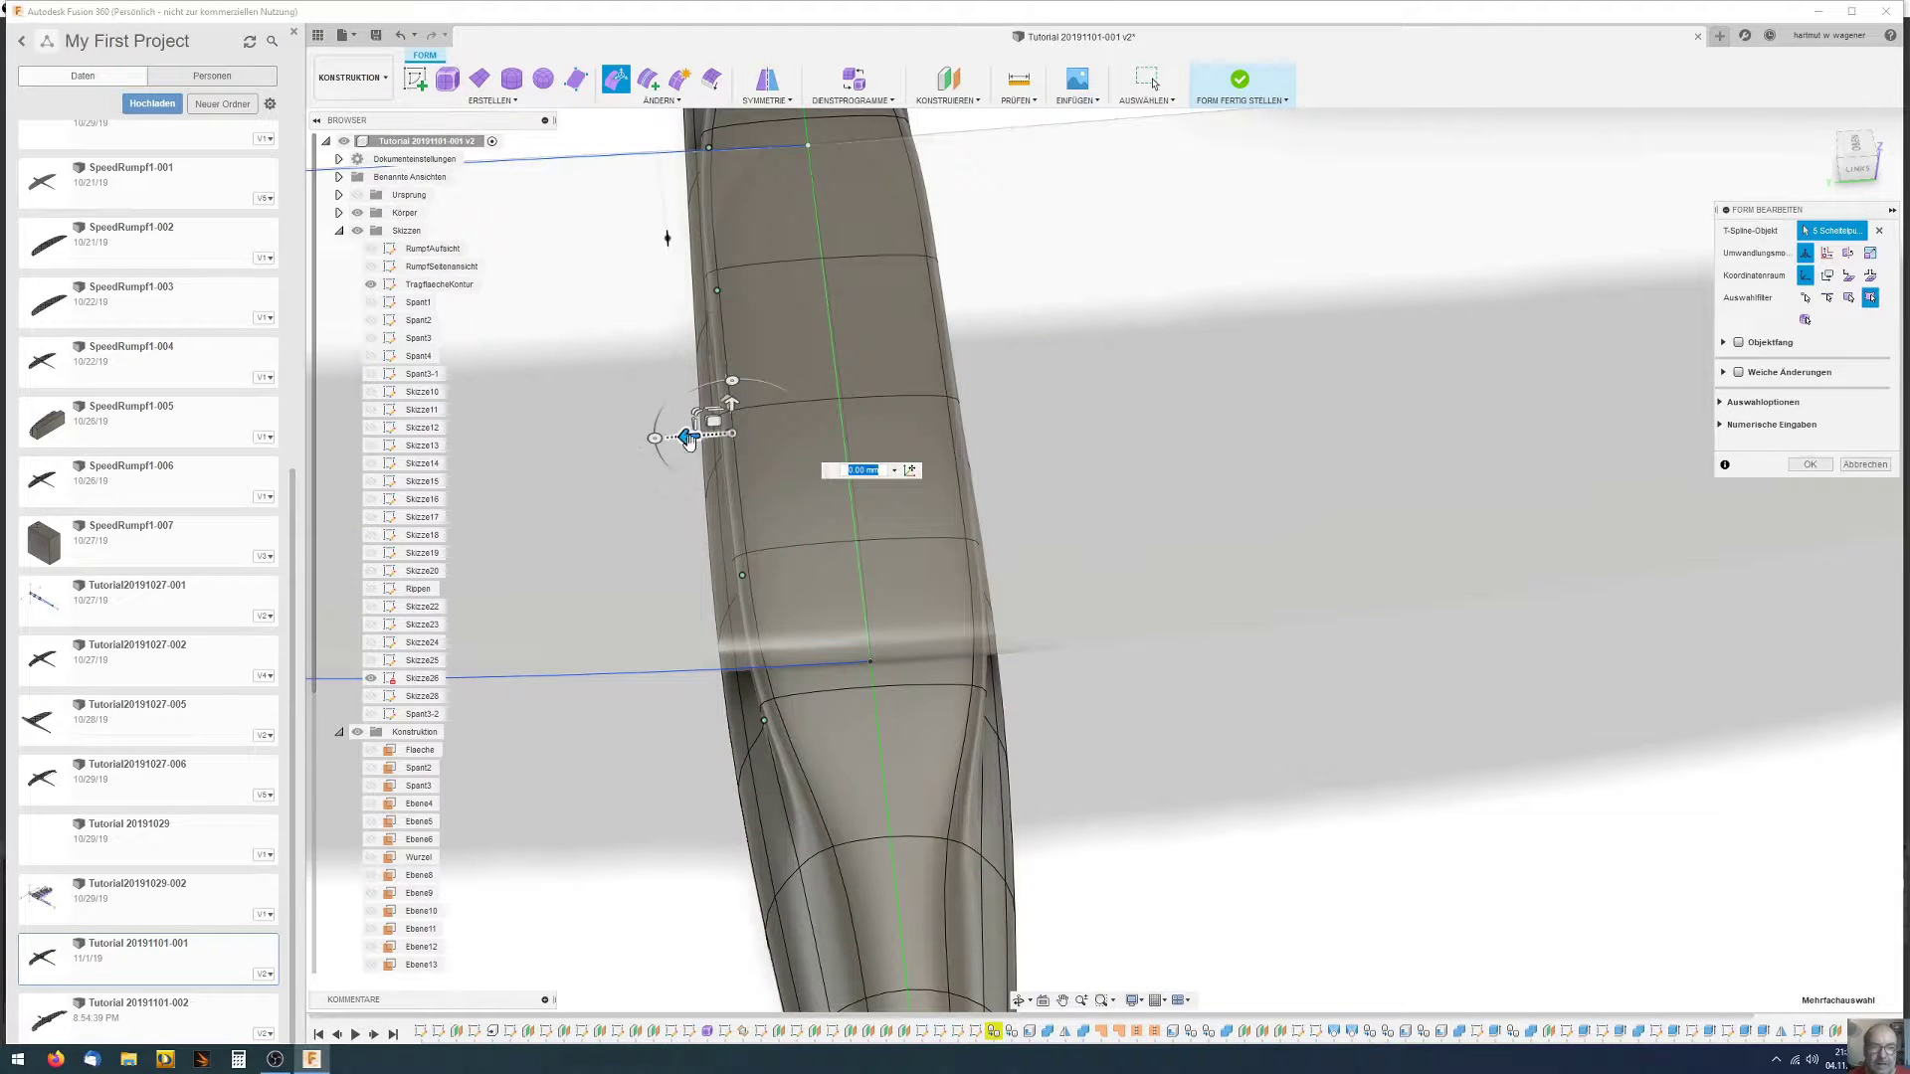
pyautogui.keyDown('shift'); pyautogui.moveTo(682, 454); pyautogui.dragTo(688, 426, button='middle'); pyautogui.keyUp('shift')
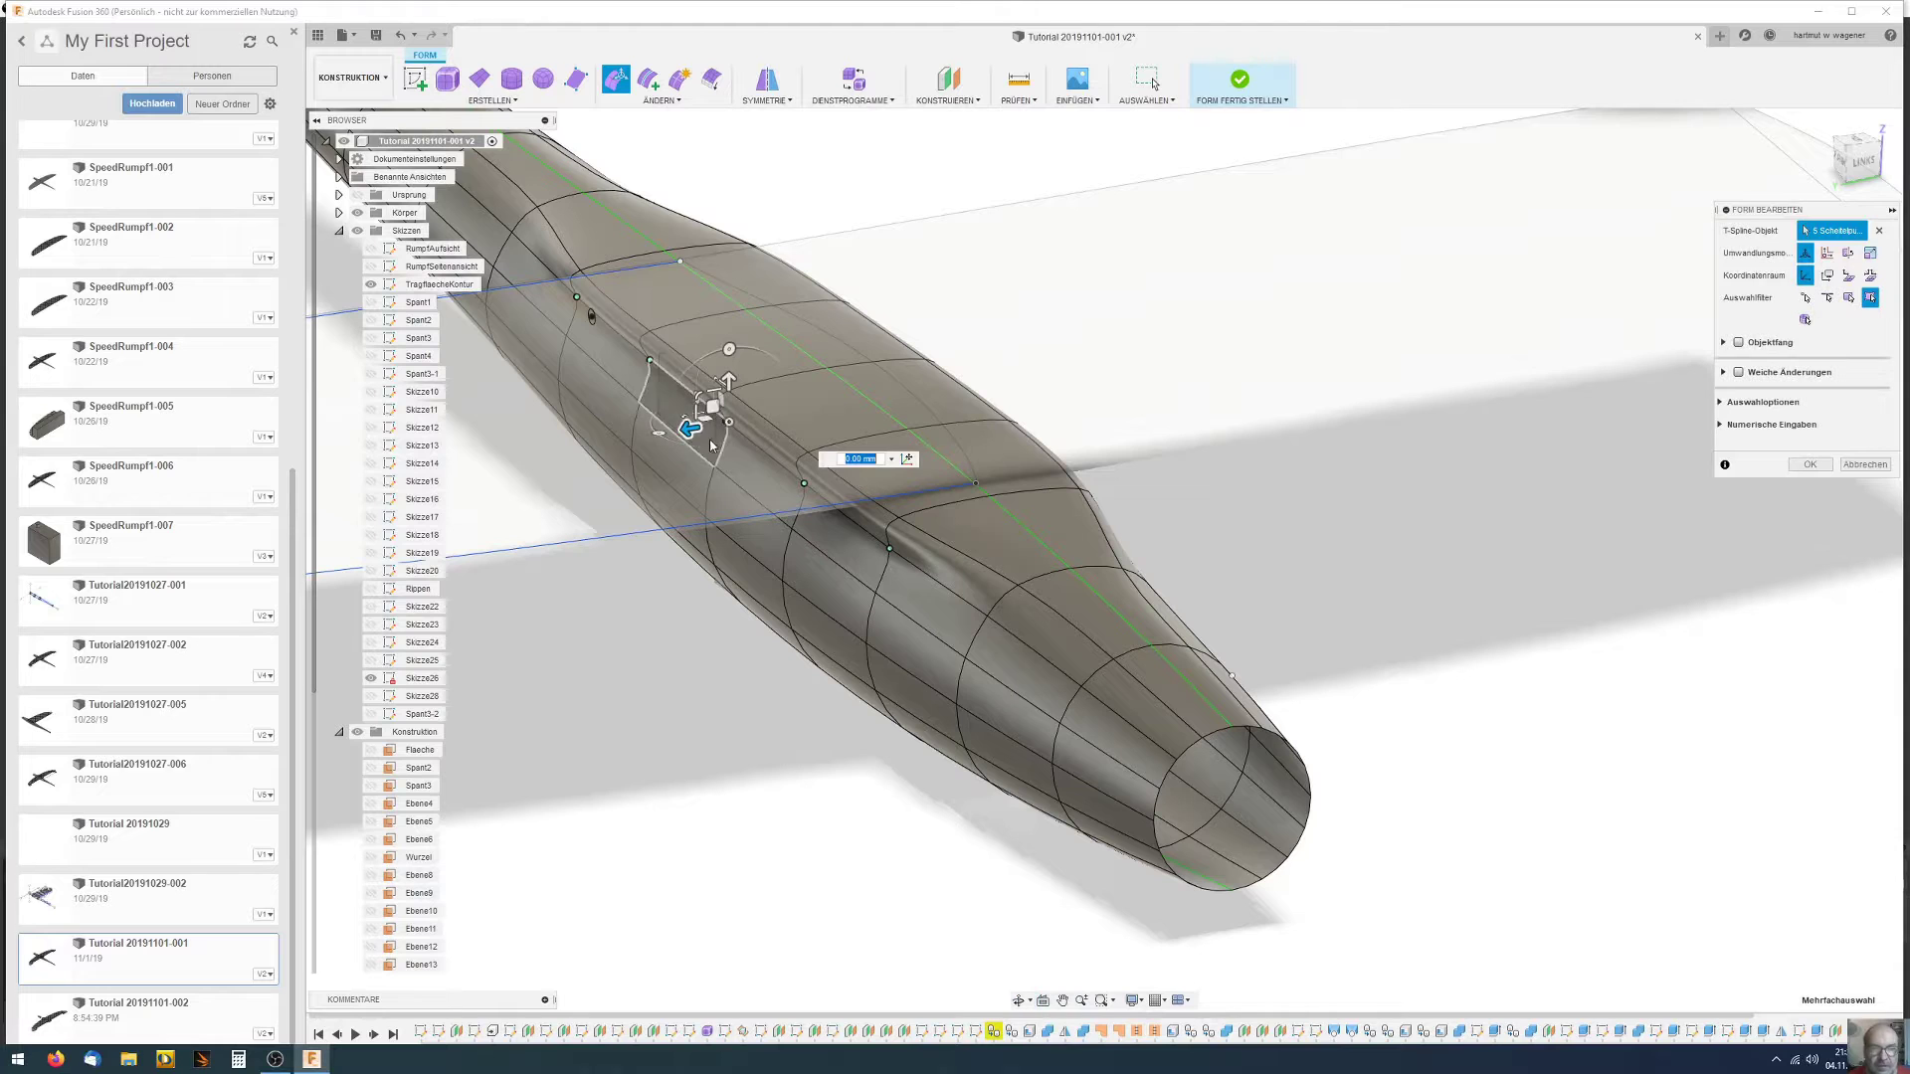
pyautogui.moveTo(689, 426); pyautogui.dragTo(667, 432)
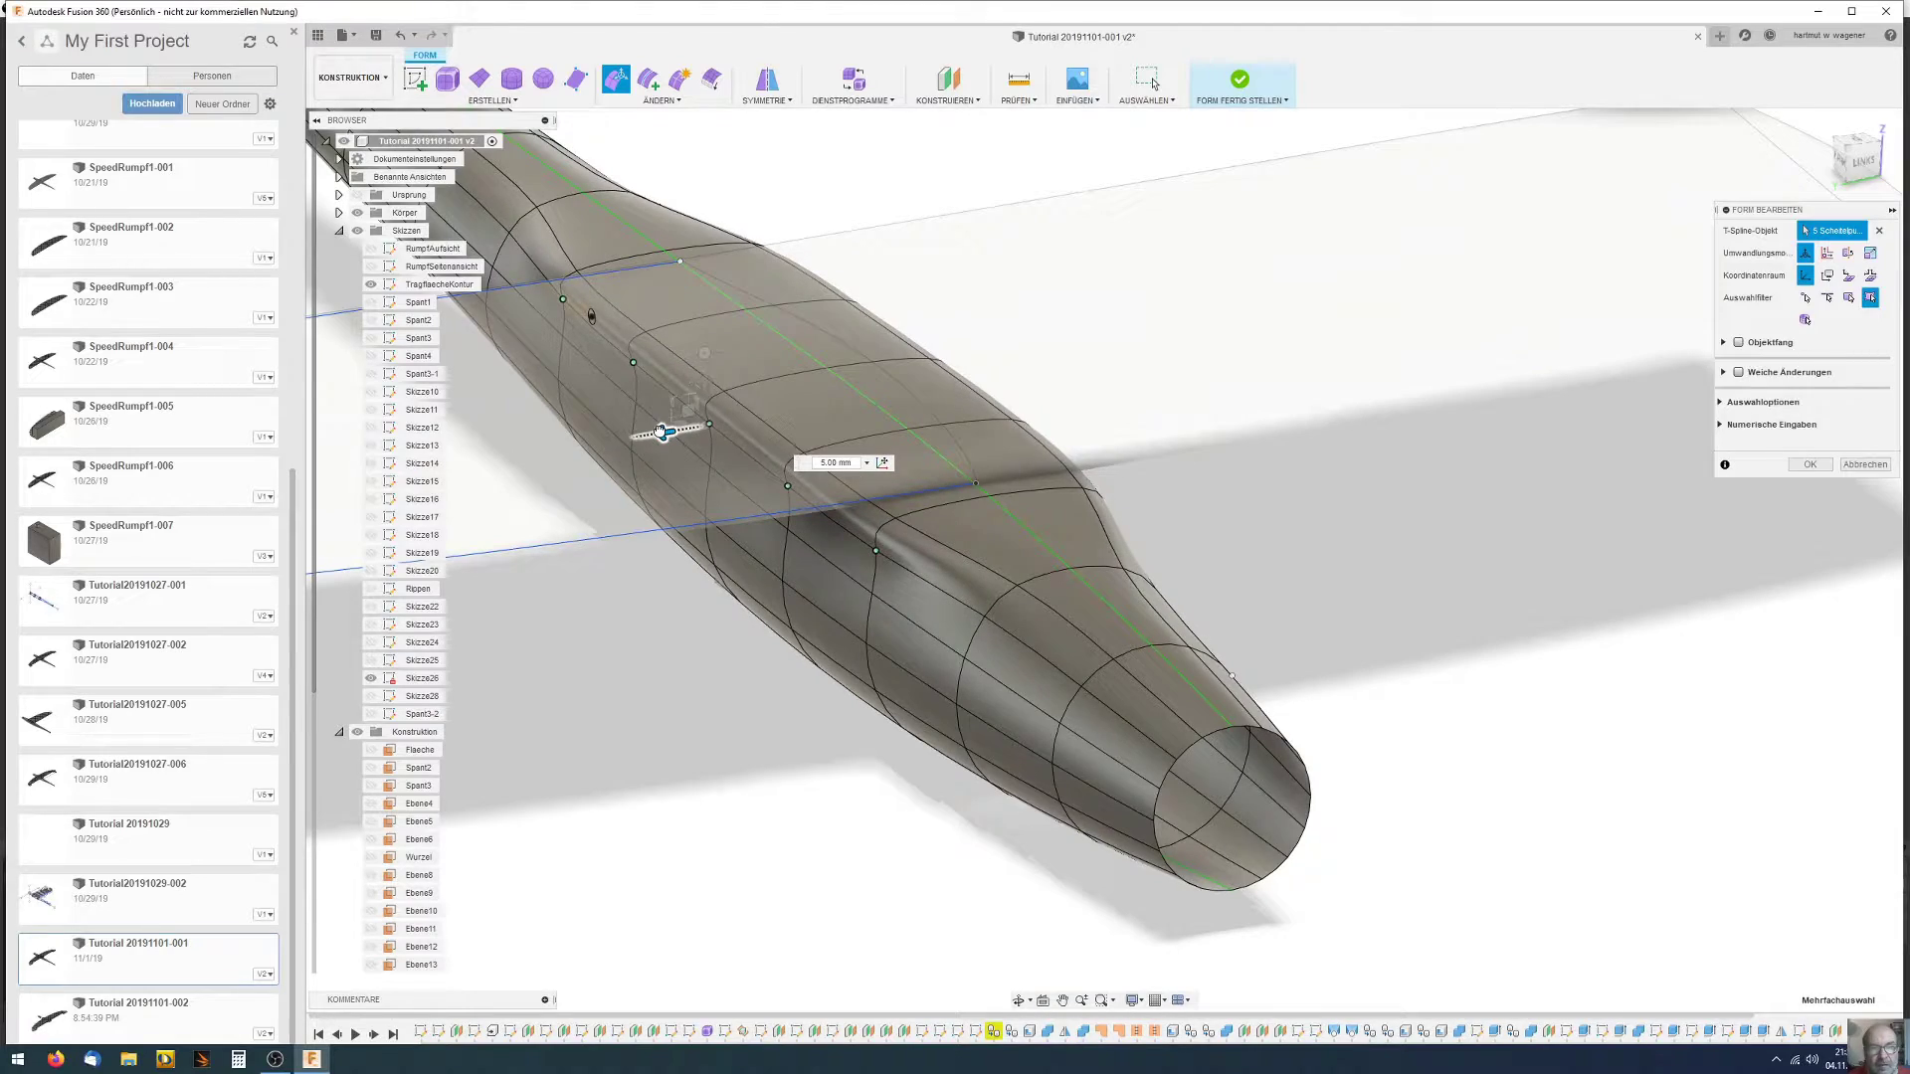
pyautogui.moveTo(664, 432)
pyautogui.keyDown('shift'); pyautogui.mouseDown(button='middle')
pyautogui.moveTo(712, 426)
pyautogui.moveTo(658, 473)
pyautogui.moveTo(583, 423)
pyautogui.moveTo(512, 413)
pyautogui.mouseUp(button='middle'); pyautogui.keyUp('shift')
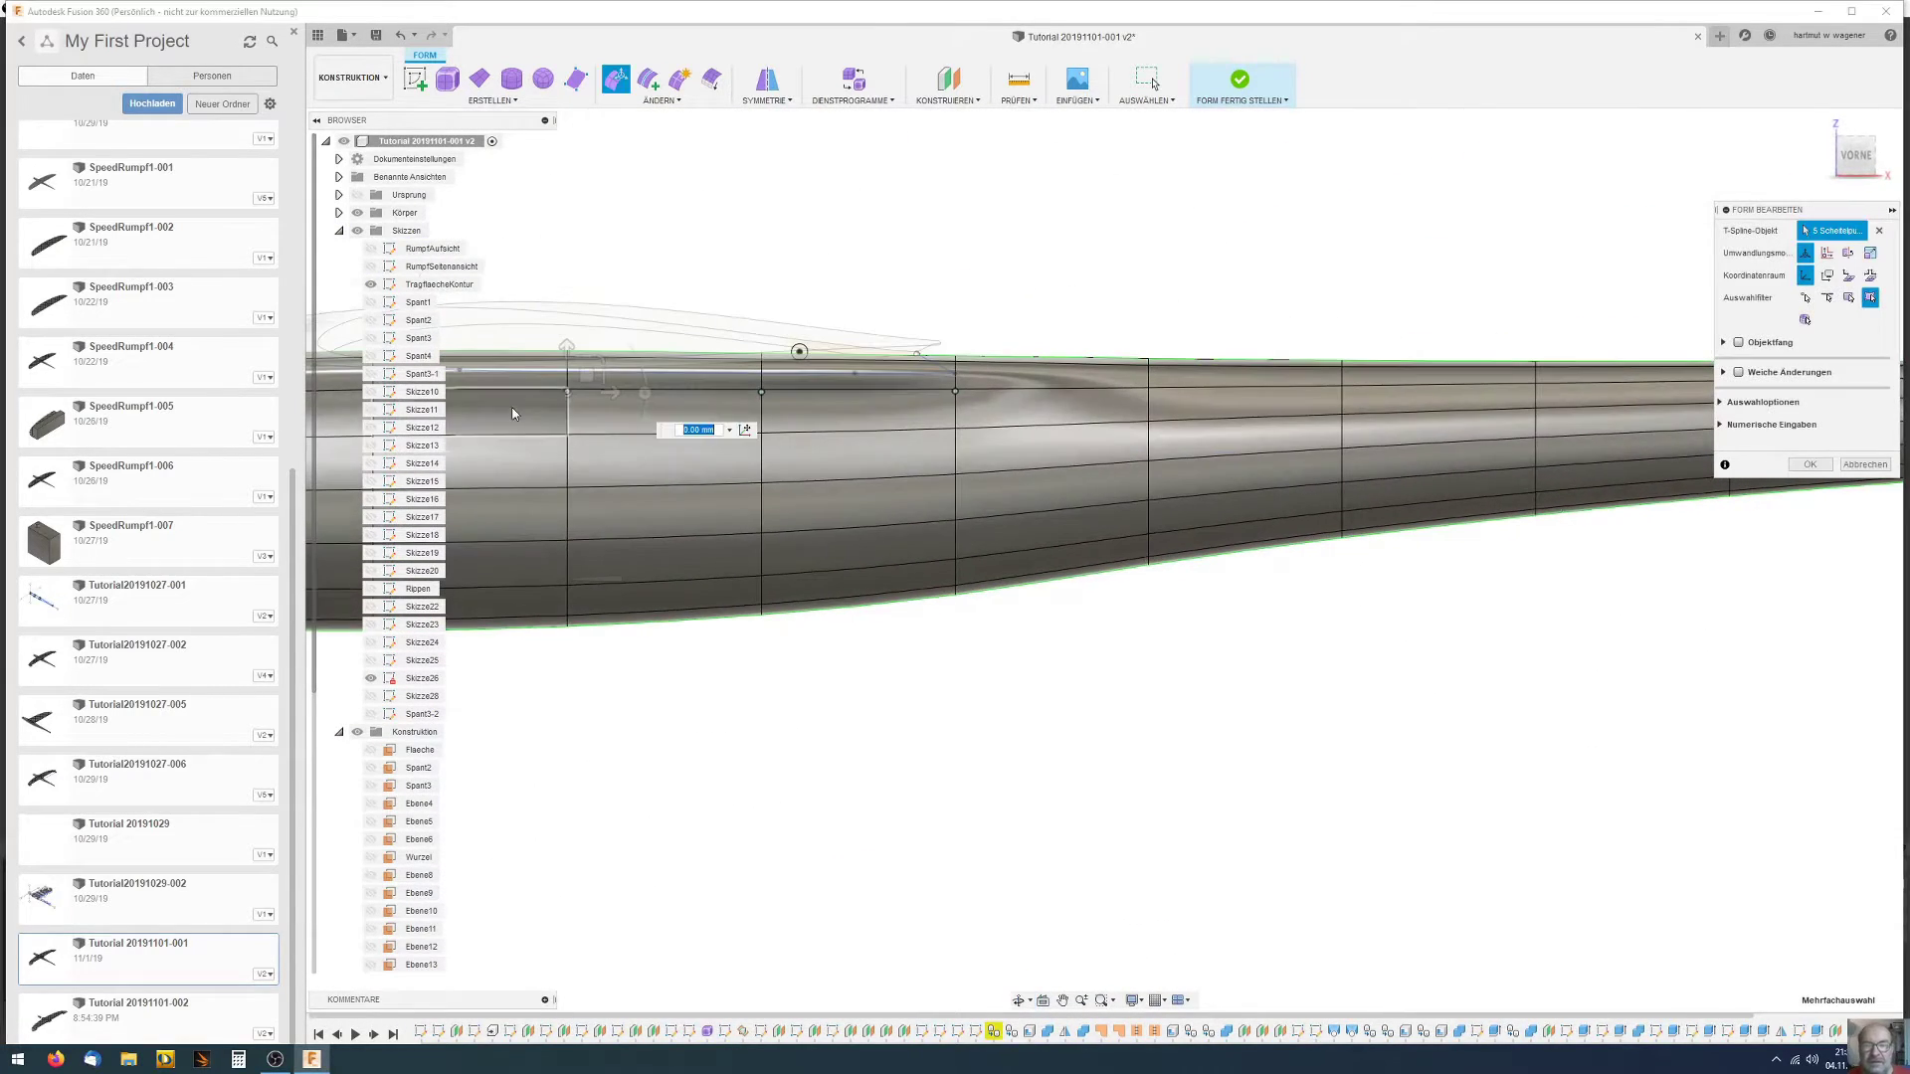
# Pan the fuselage into place and jump to the saved VORNE front view
pyautogui.click(837, 445)
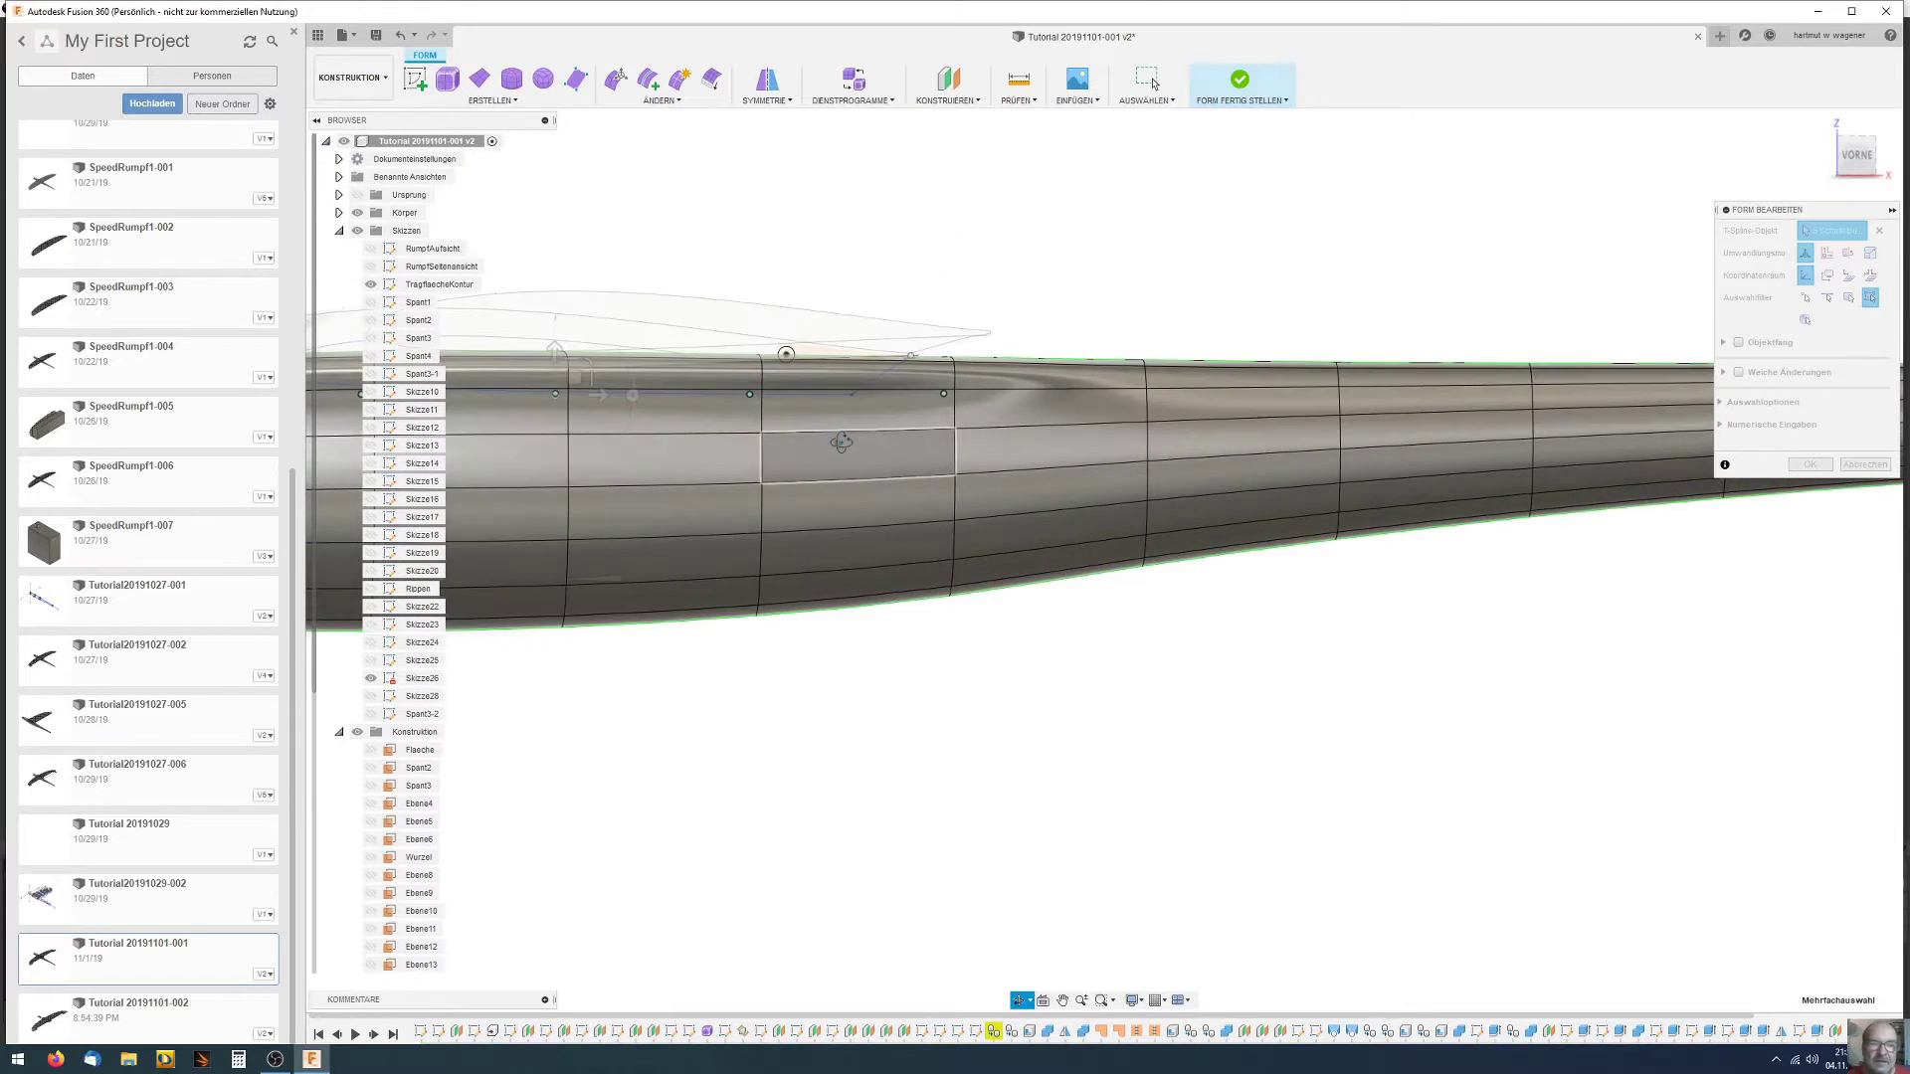
pyautogui.moveTo(840, 442); pyautogui.dragTo(1209, 547, button='middle')
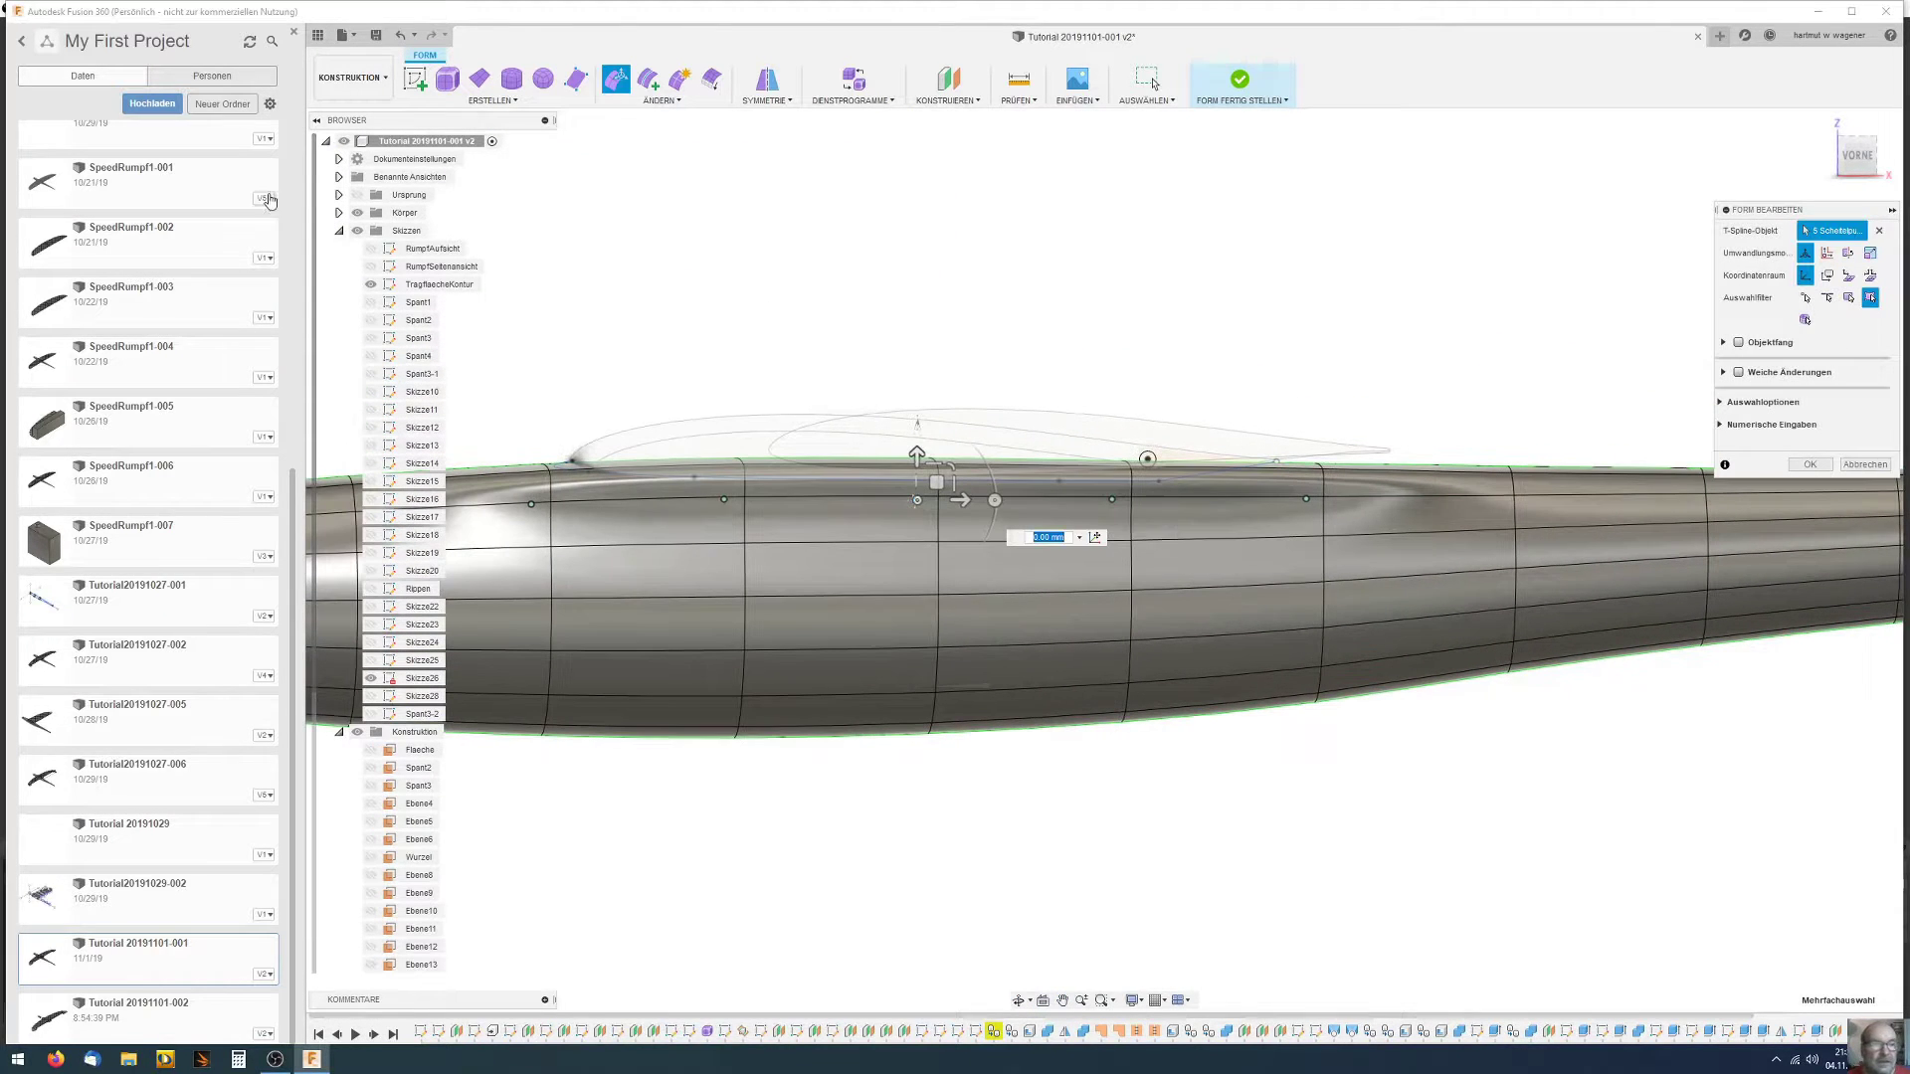
pyautogui.click(339, 176)
pyautogui.doubleClick(402, 219)
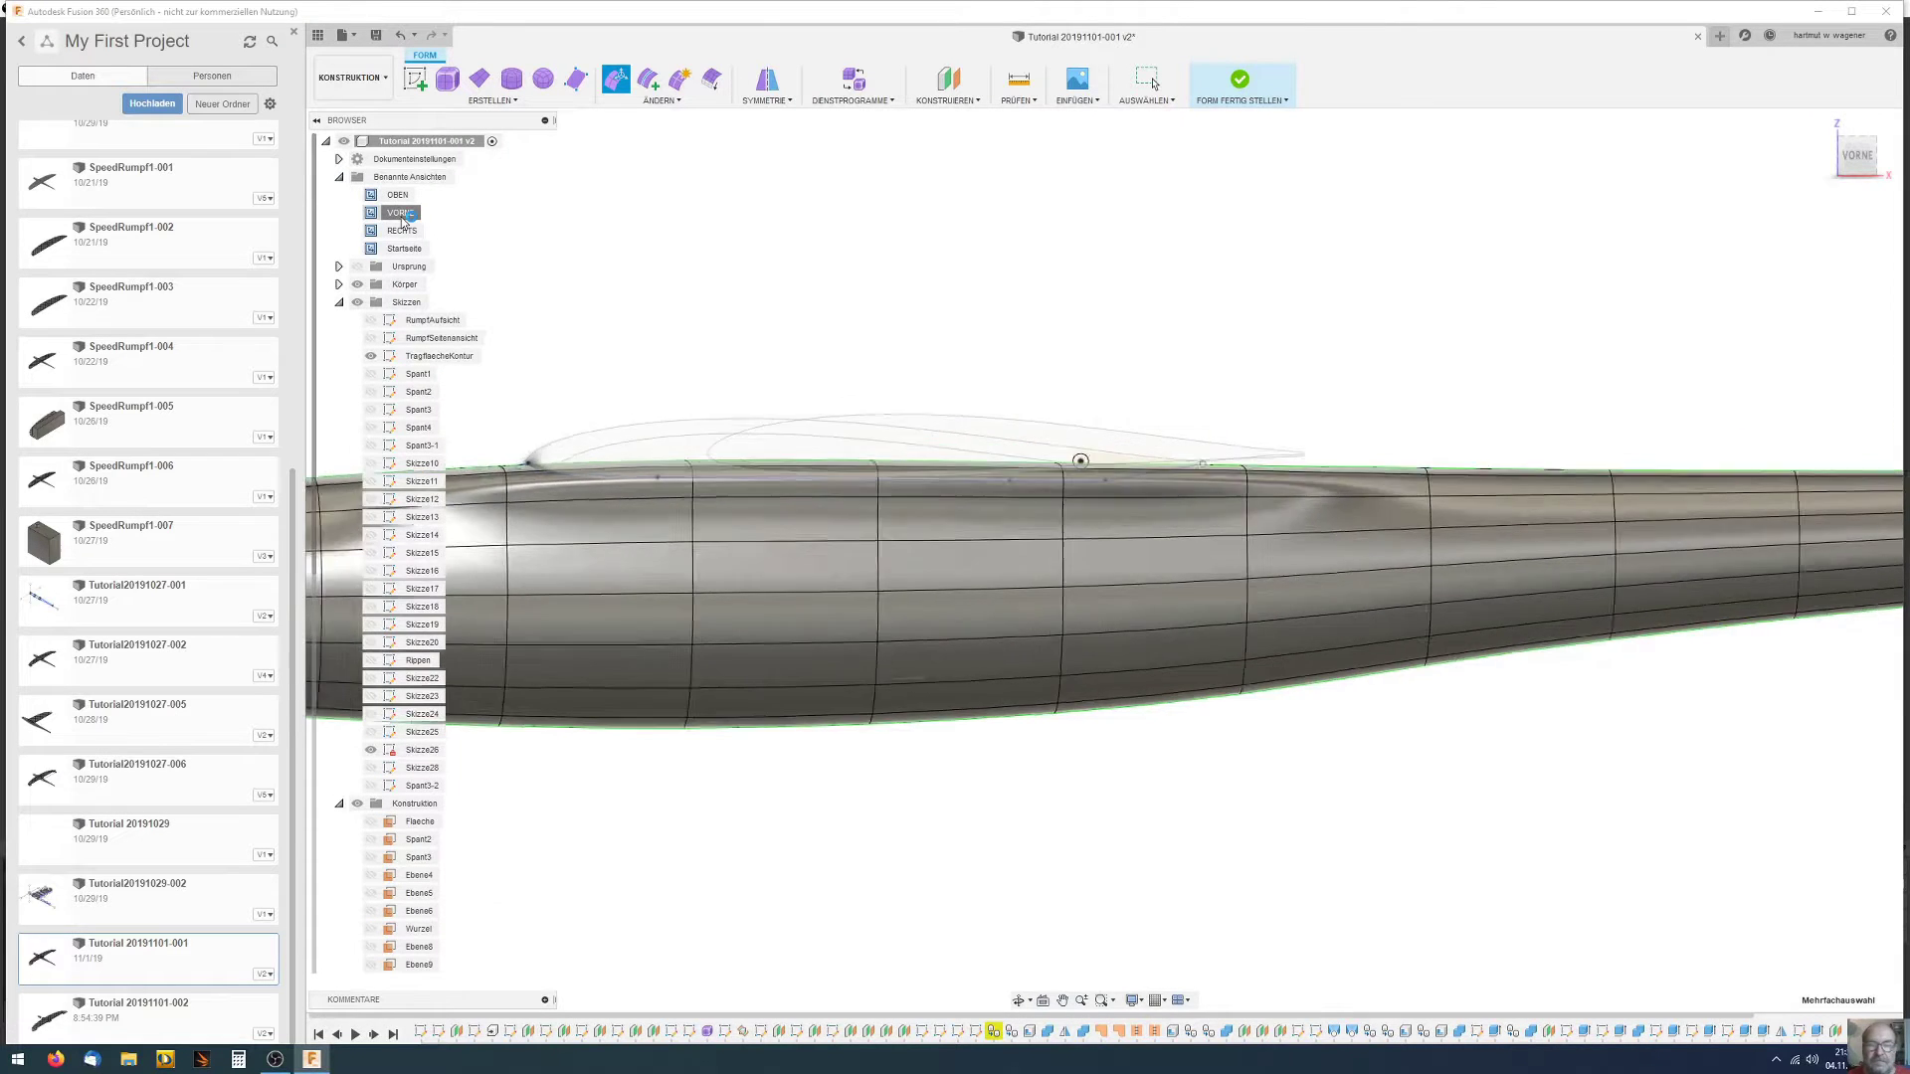
pyautogui.scroll(3, 965, 488)
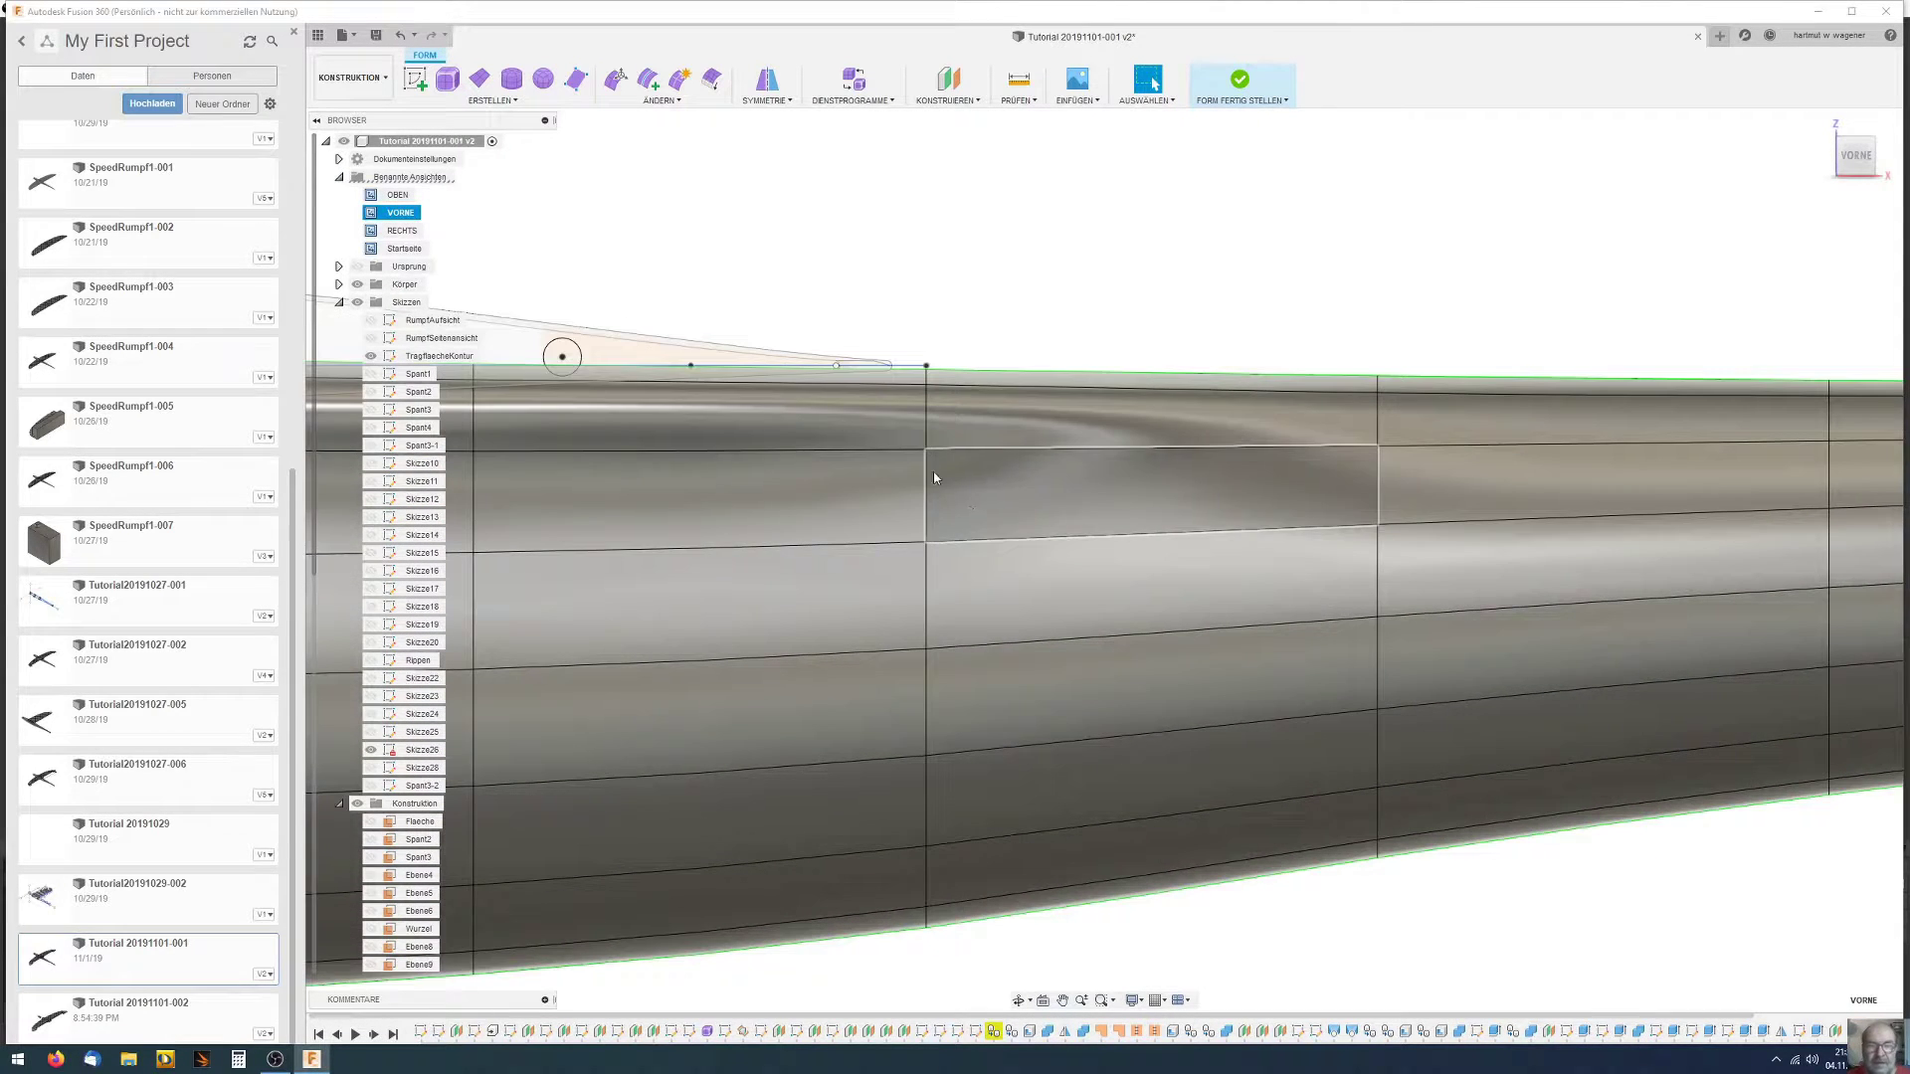
pyautogui.scroll(3, 909, 440)
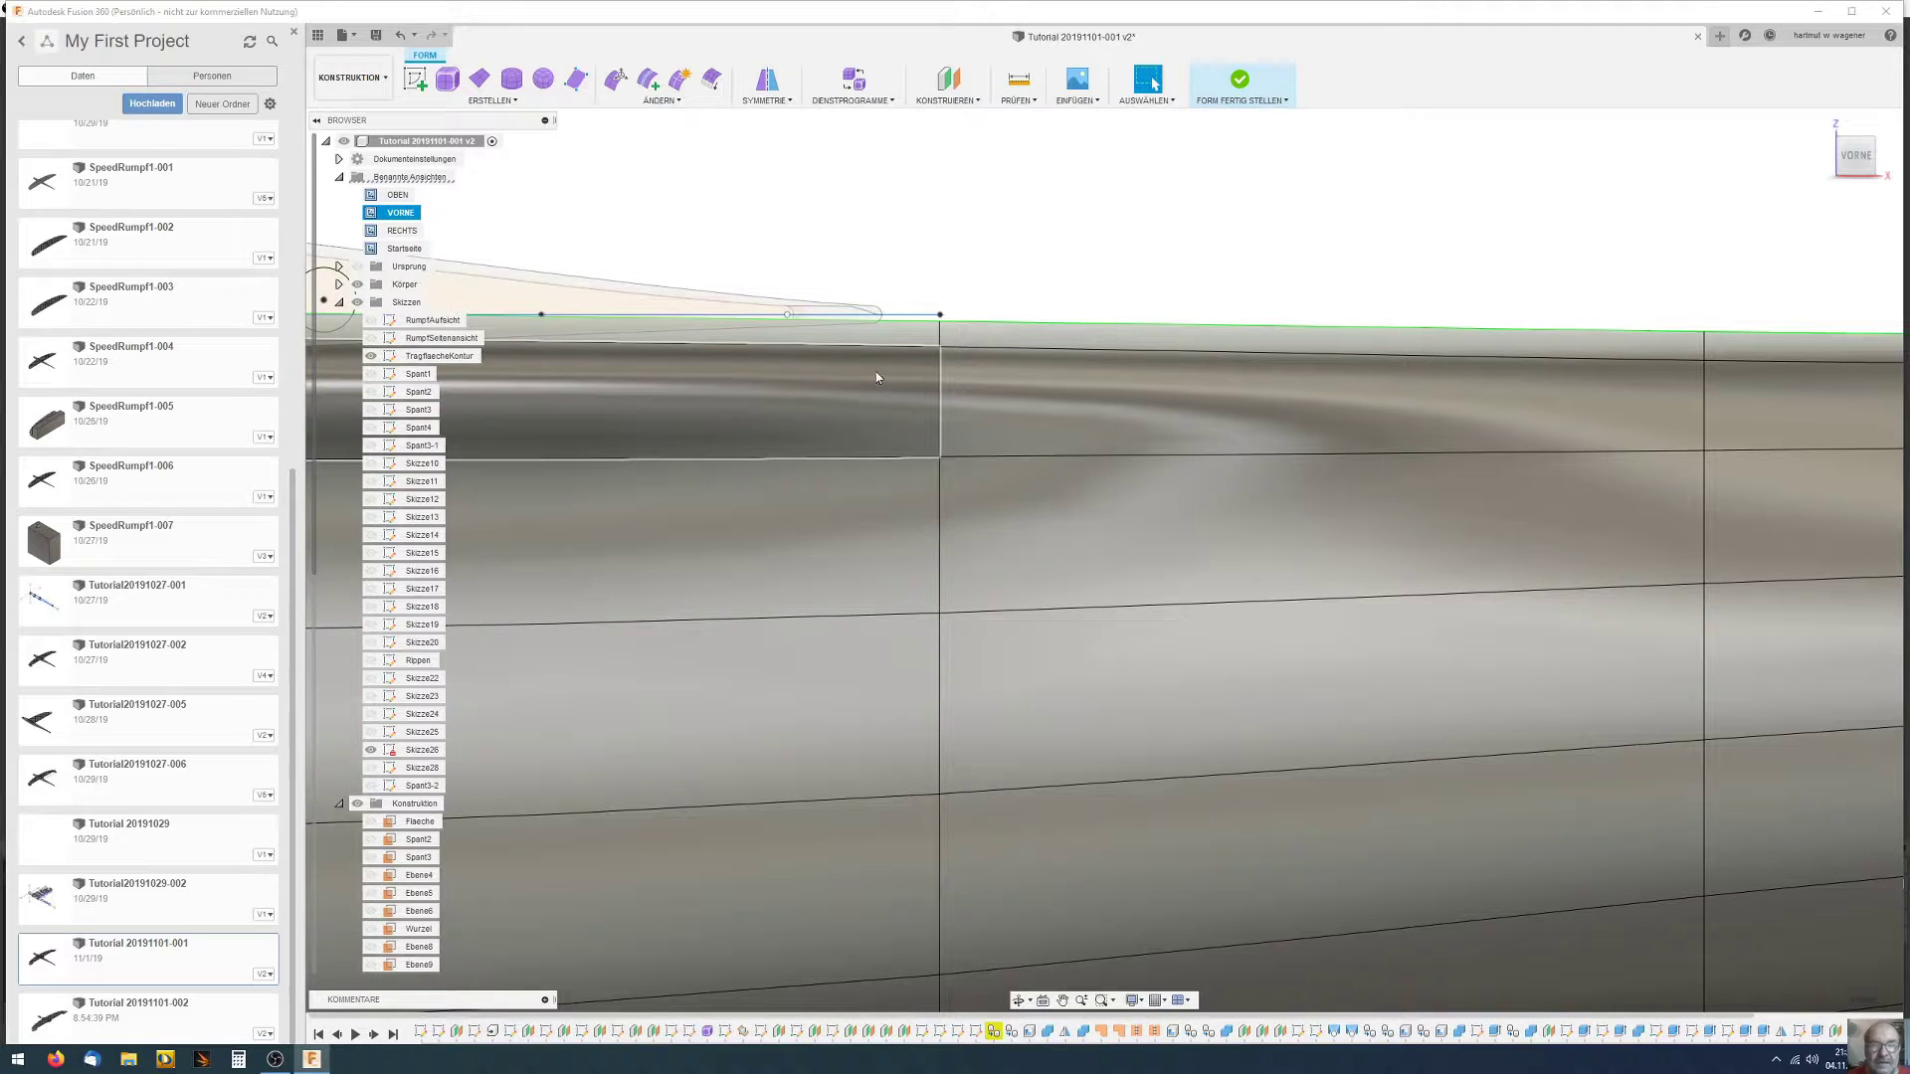
pyautogui.scroll(-1, 878, 375)
pyautogui.scroll(-2, 877, 374)
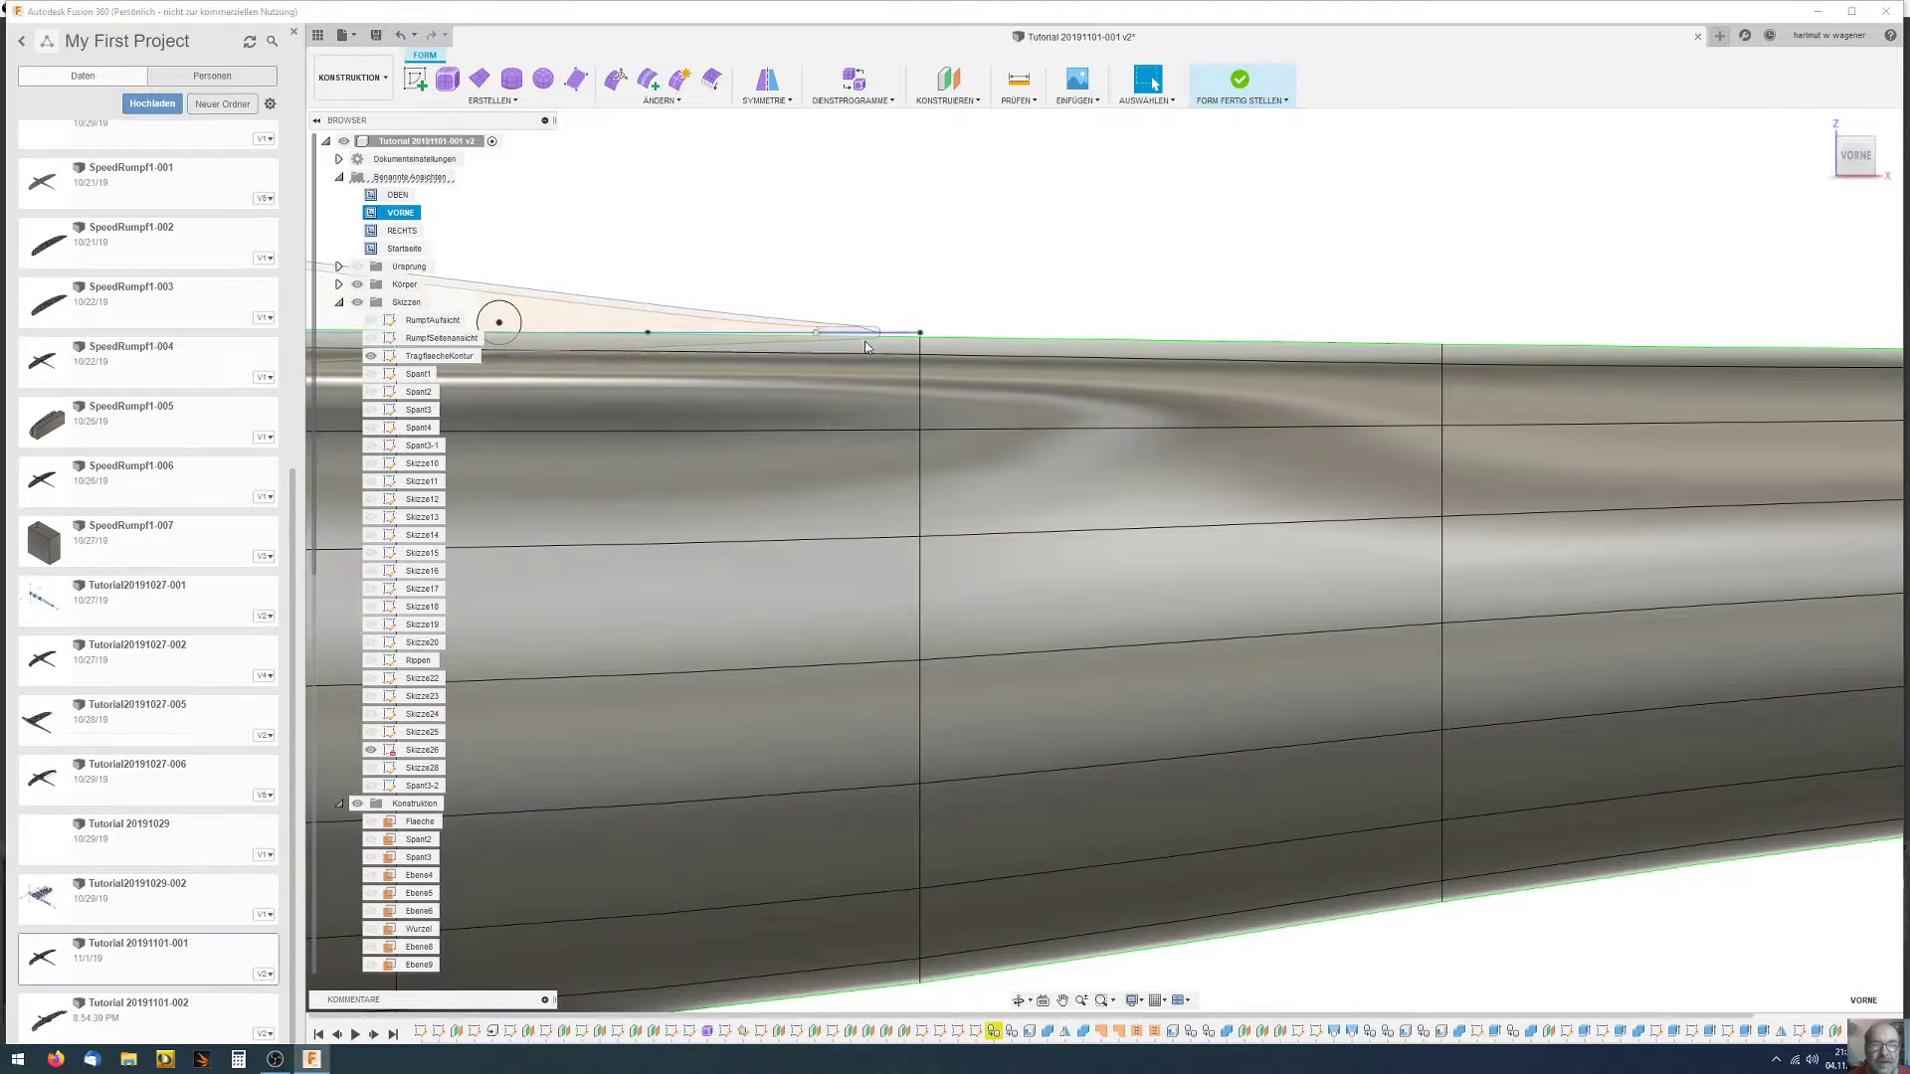
pyautogui.scroll(-2, 870, 344)
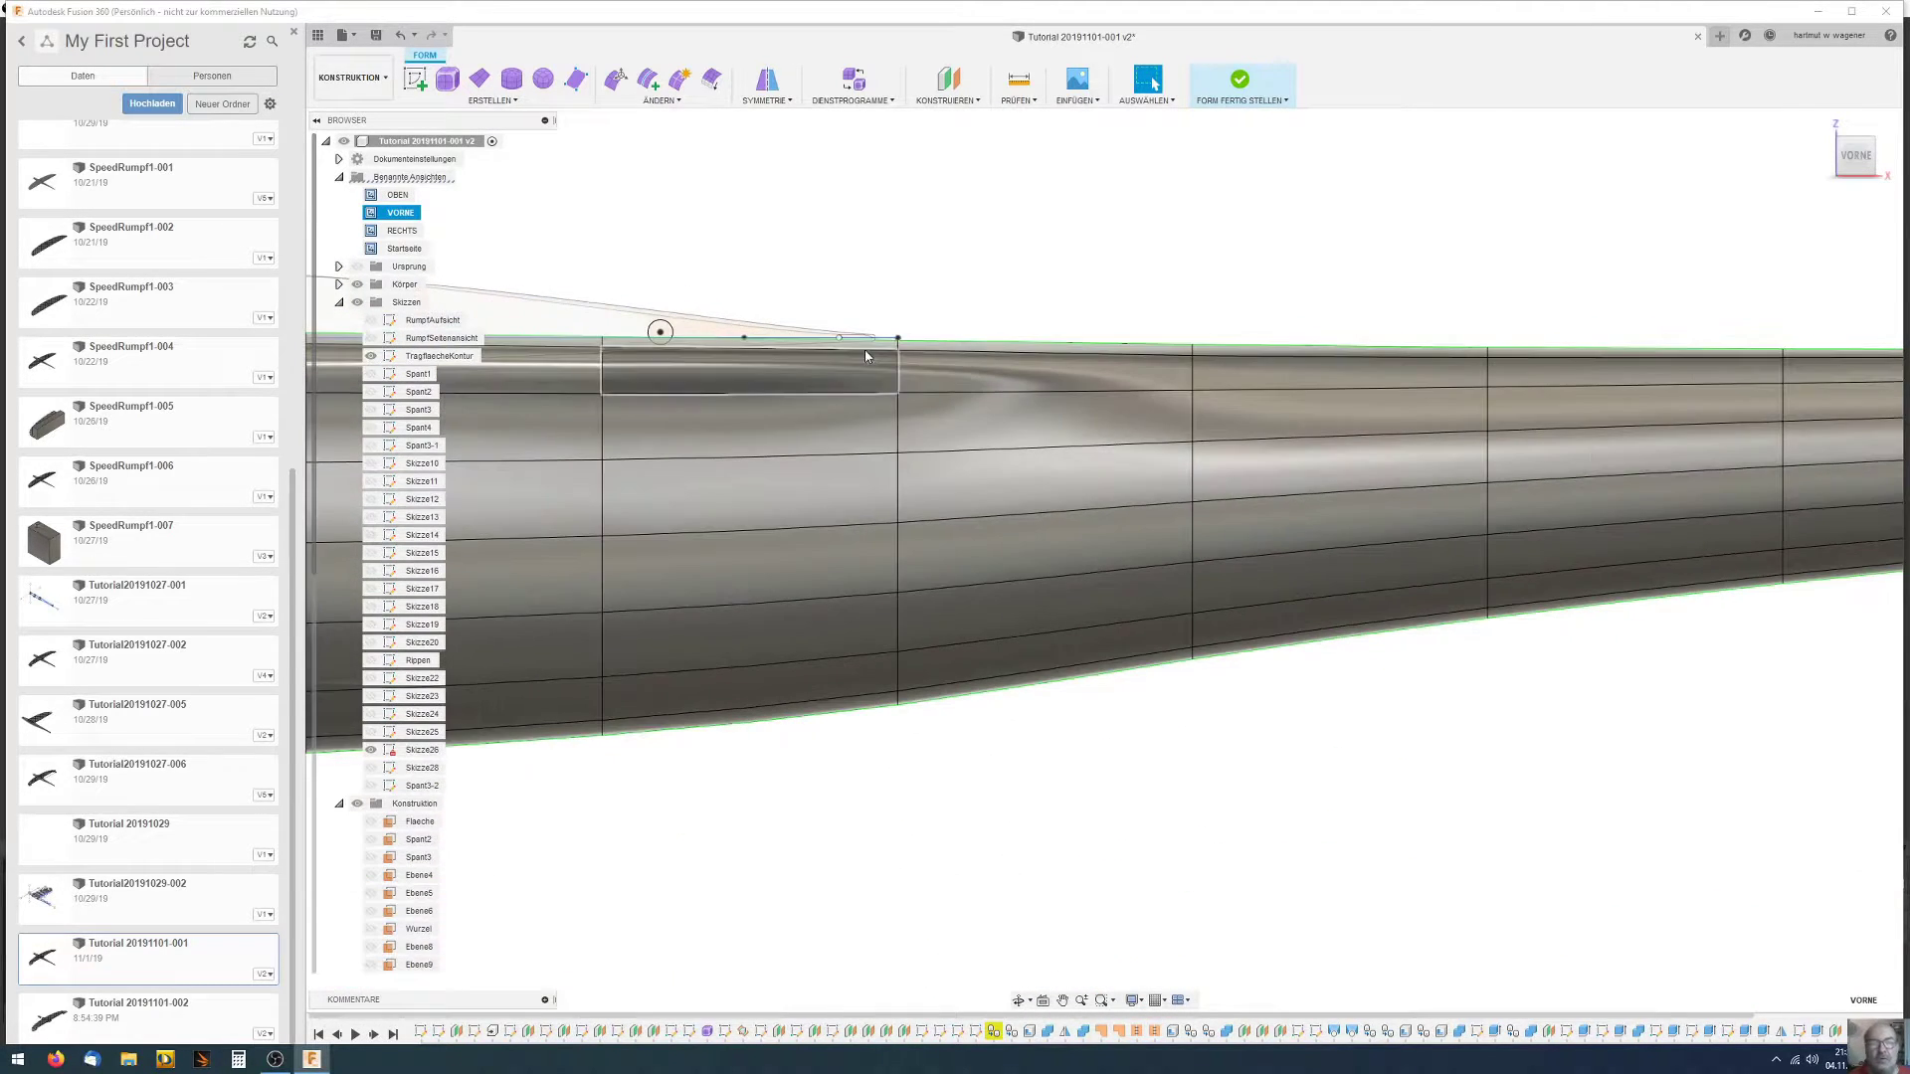
# Orbit to the fuselage's left, then raise one top panel by 2 mm in Edit Form
pyautogui.moveTo(863, 350)
pyautogui.keyDown('shift'); pyautogui.mouseDown(button='middle')
pyautogui.moveTo(846, 400)
pyautogui.moveTo(740, 358)
pyautogui.moveTo(741, 262)
pyautogui.mouseUp(button='middle'); pyautogui.keyUp('shift')
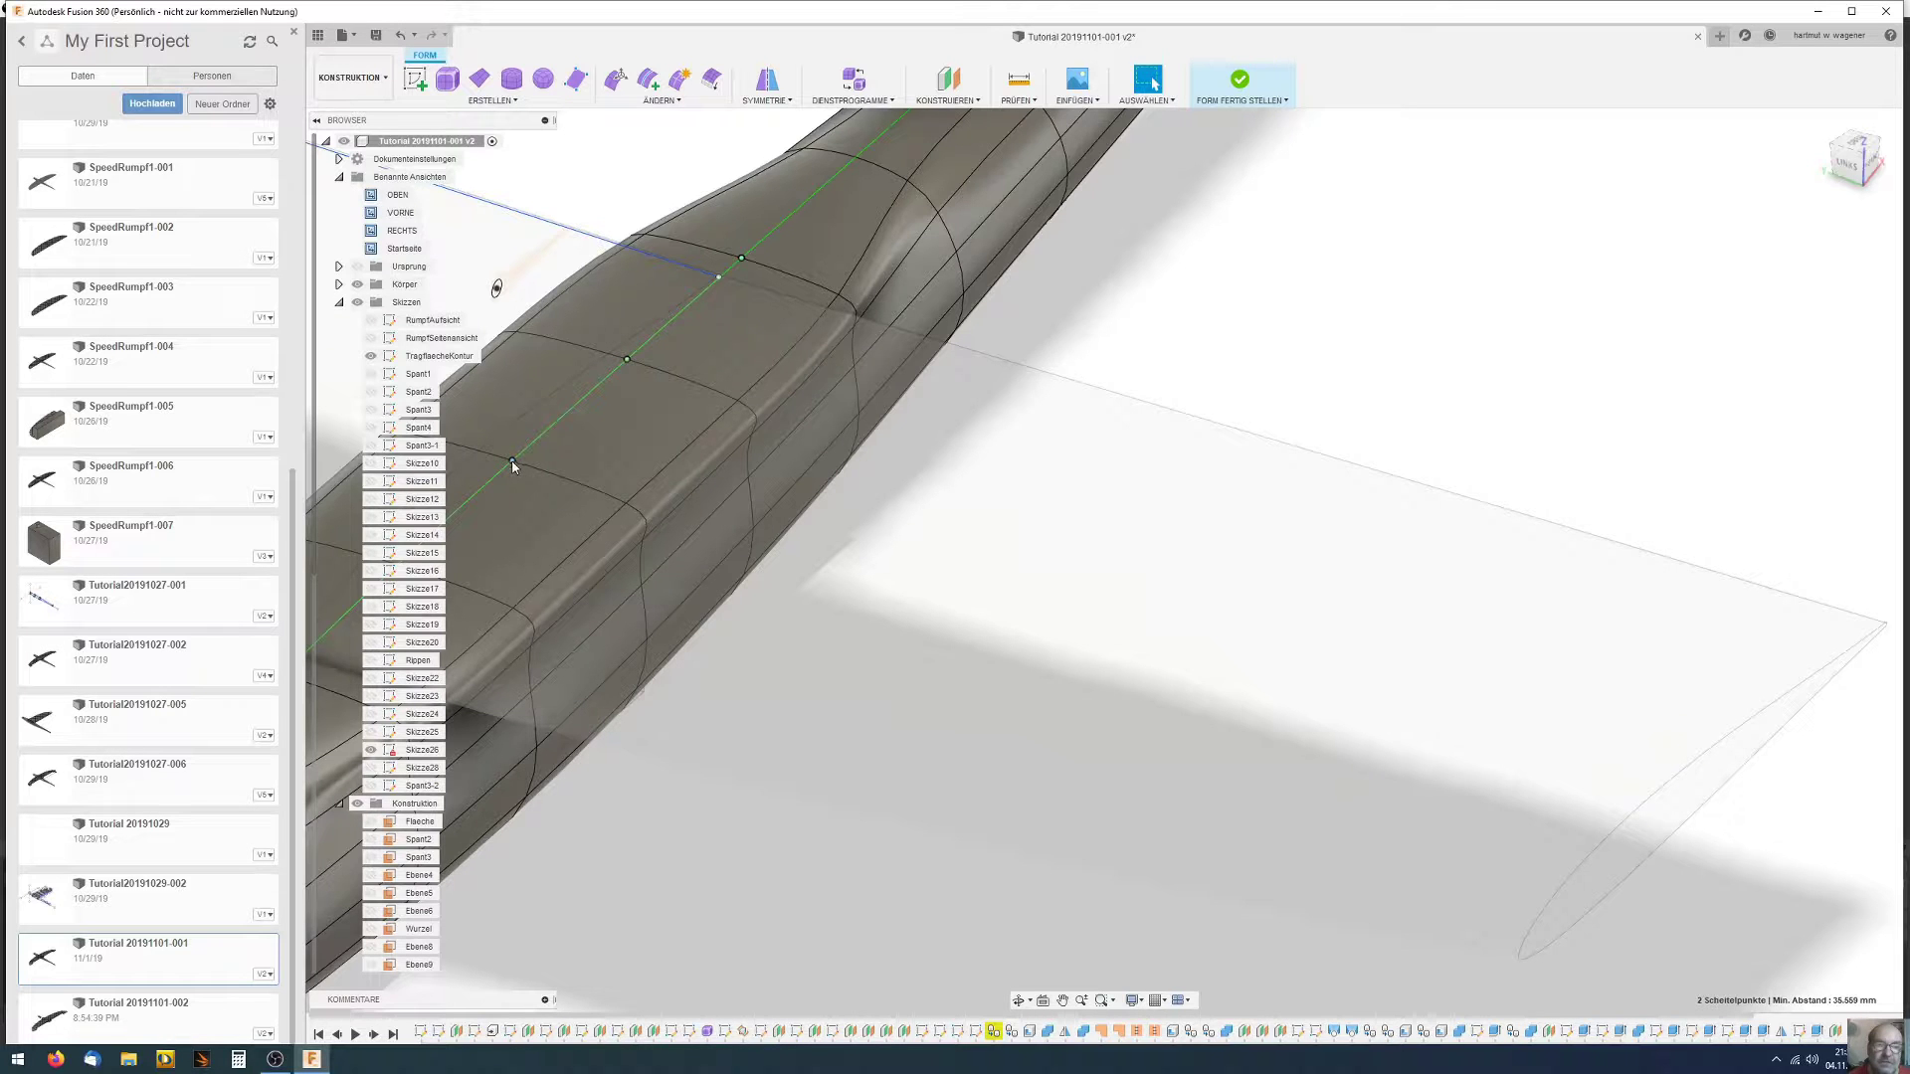
pyautogui.moveTo(525, 475)
pyautogui.keyDown('shift'); pyautogui.mouseDown(button='middle')
pyautogui.moveTo(623, 474)
pyautogui.moveTo(581, 517)
pyautogui.moveTo(1049, 518)
pyautogui.mouseUp(button='middle'); pyautogui.keyUp('shift')
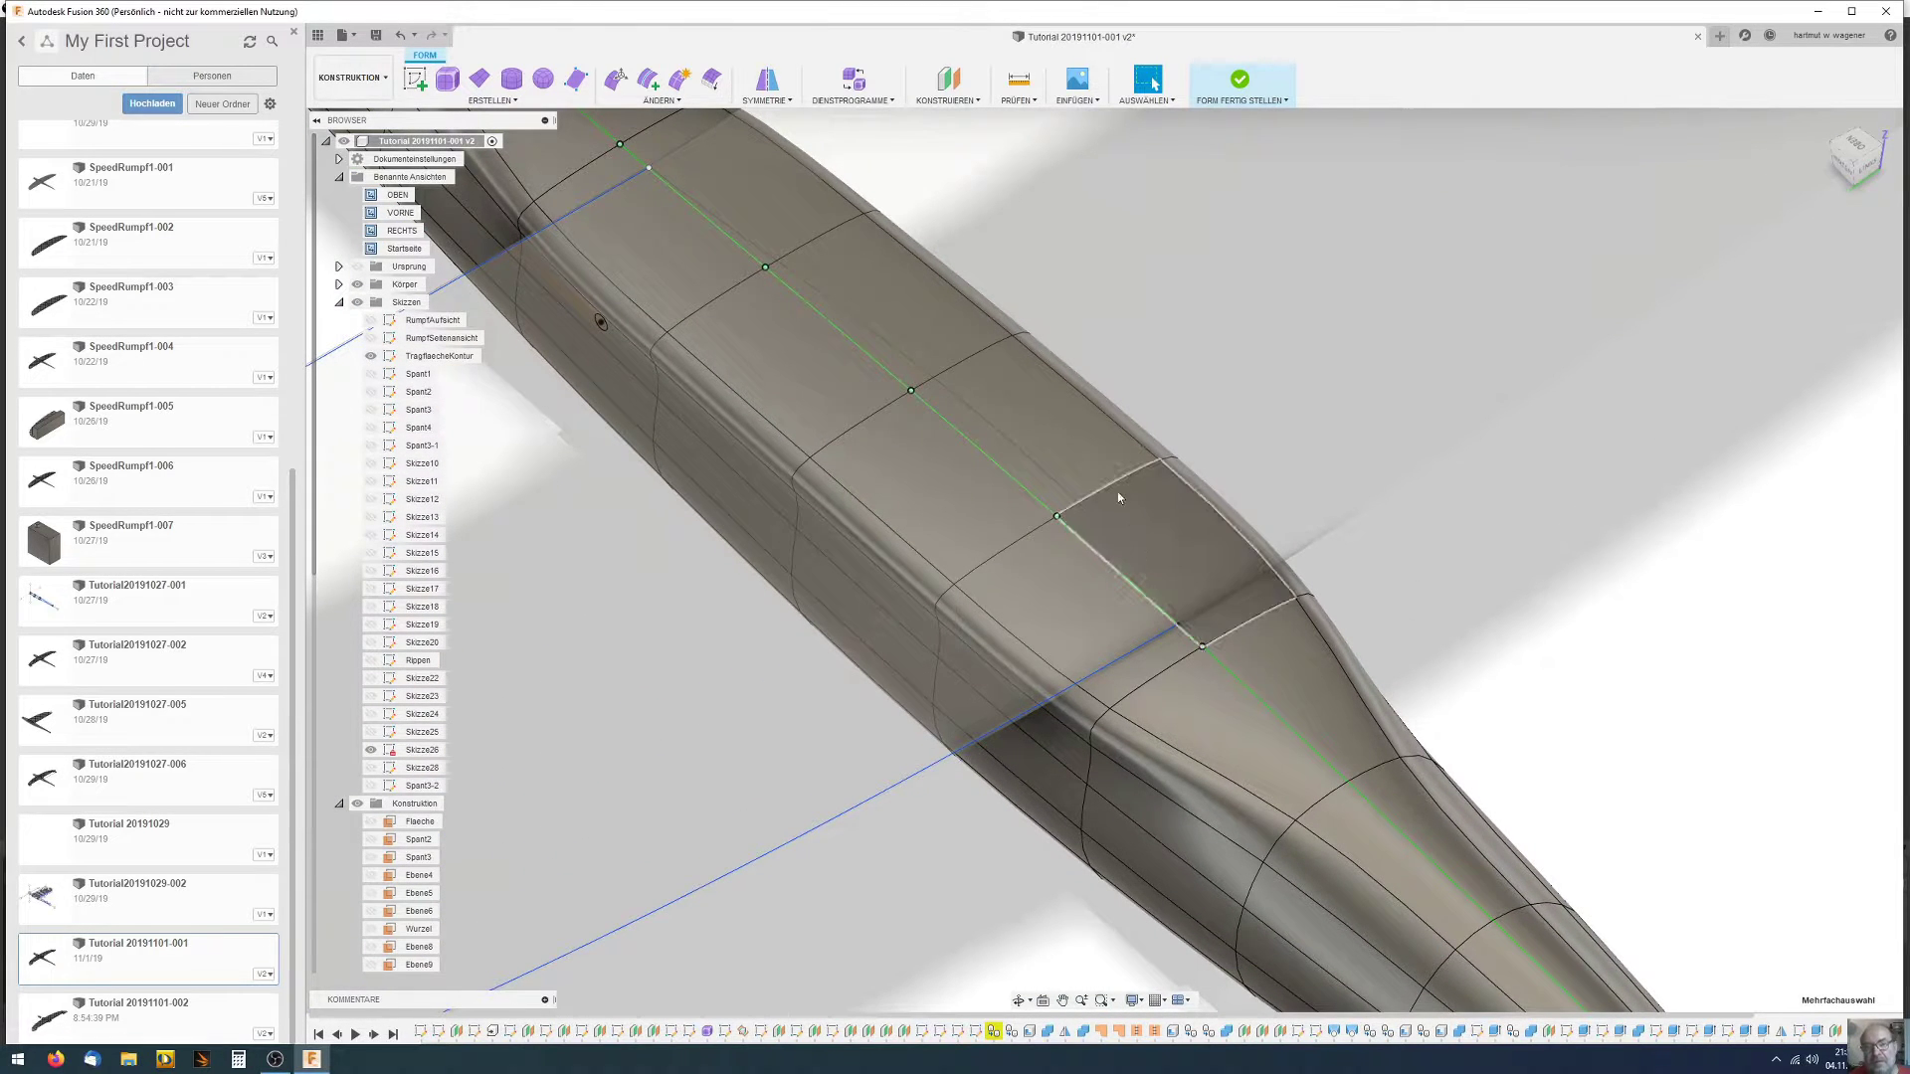
pyautogui.keyDown('shift'); pyautogui.moveTo(1202, 652); pyautogui.dragTo(570, 137, button='middle'); pyautogui.keyUp('shift')
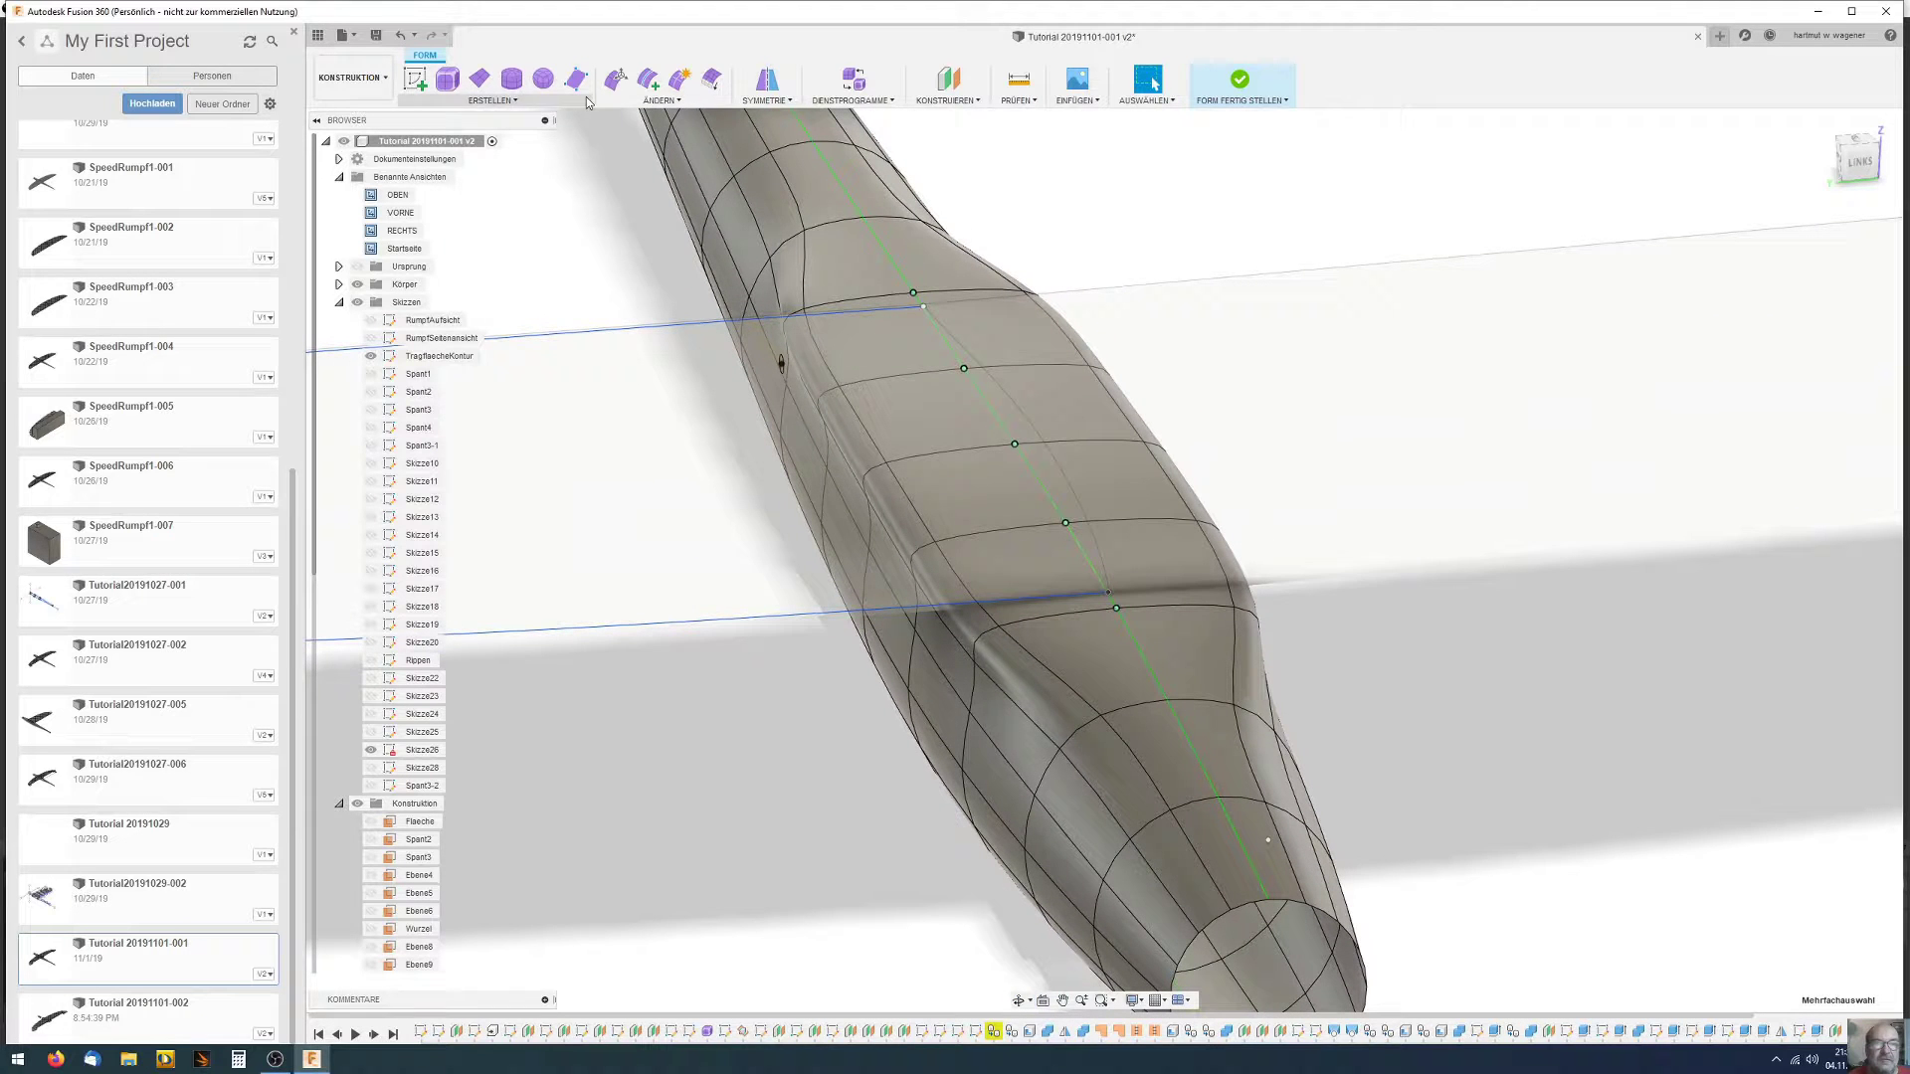
pyautogui.click(617, 87)
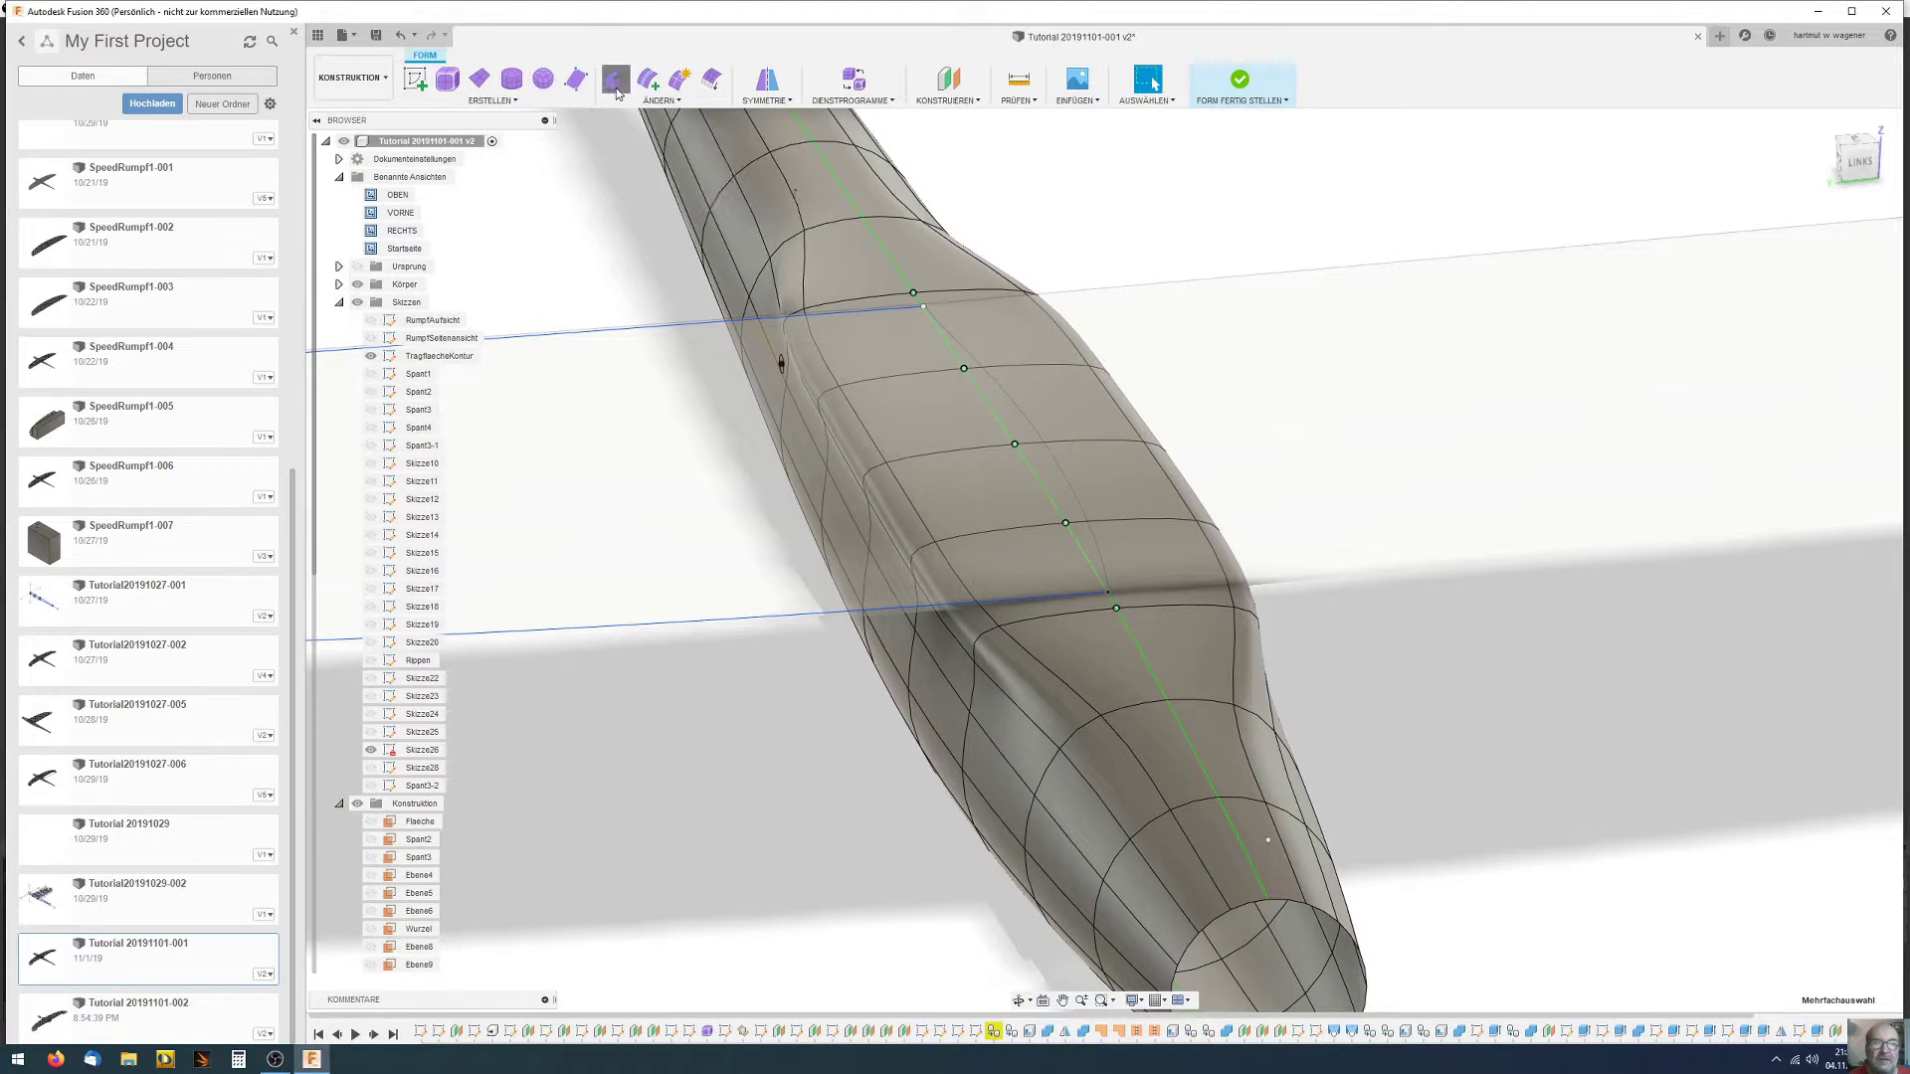
pyautogui.click(1012, 408)
pyautogui.moveTo(1013, 405); pyautogui.dragTo(1013, 401)
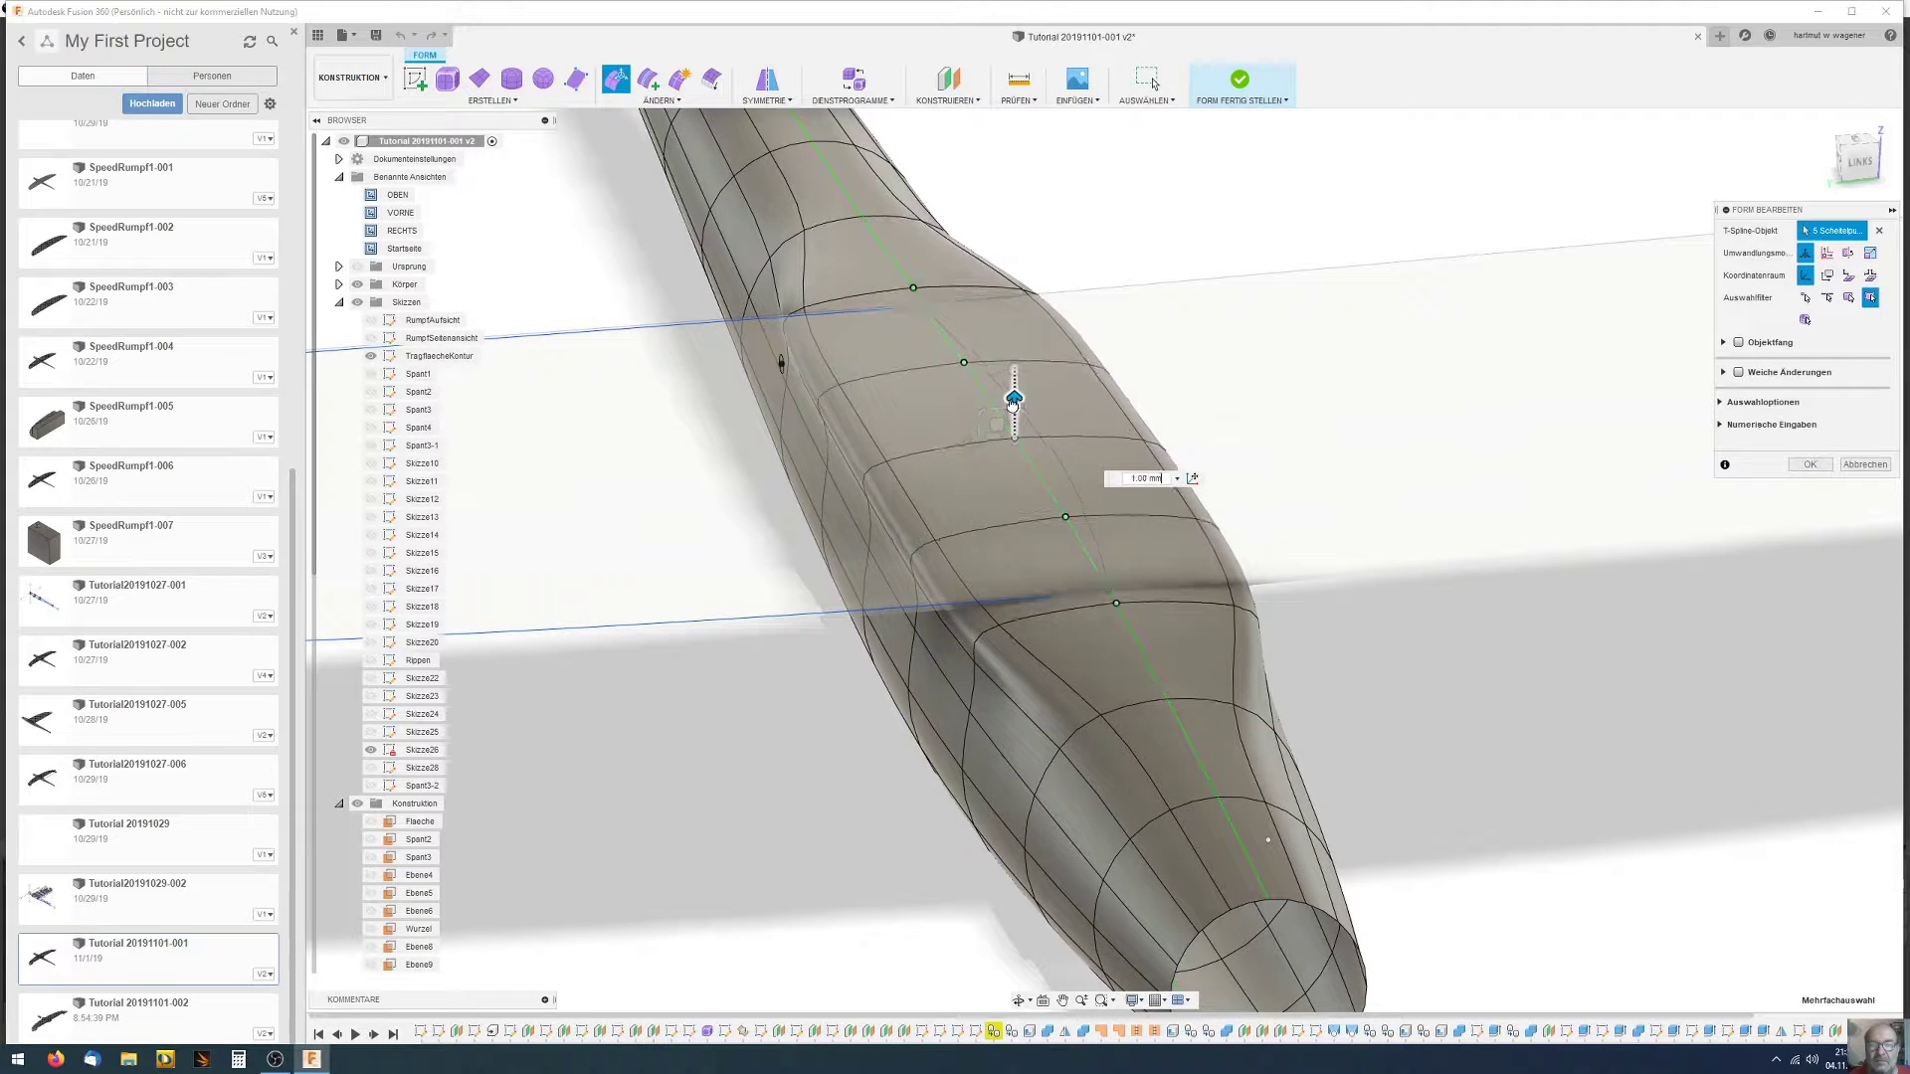
# Return to the VORNE view and orbit to inspect the reshaped fuselage from several angles
pyautogui.keyDown('shift'); pyautogui.moveTo(1013, 401); pyautogui.dragTo(874, 377, button='middle'); pyautogui.keyUp('shift')
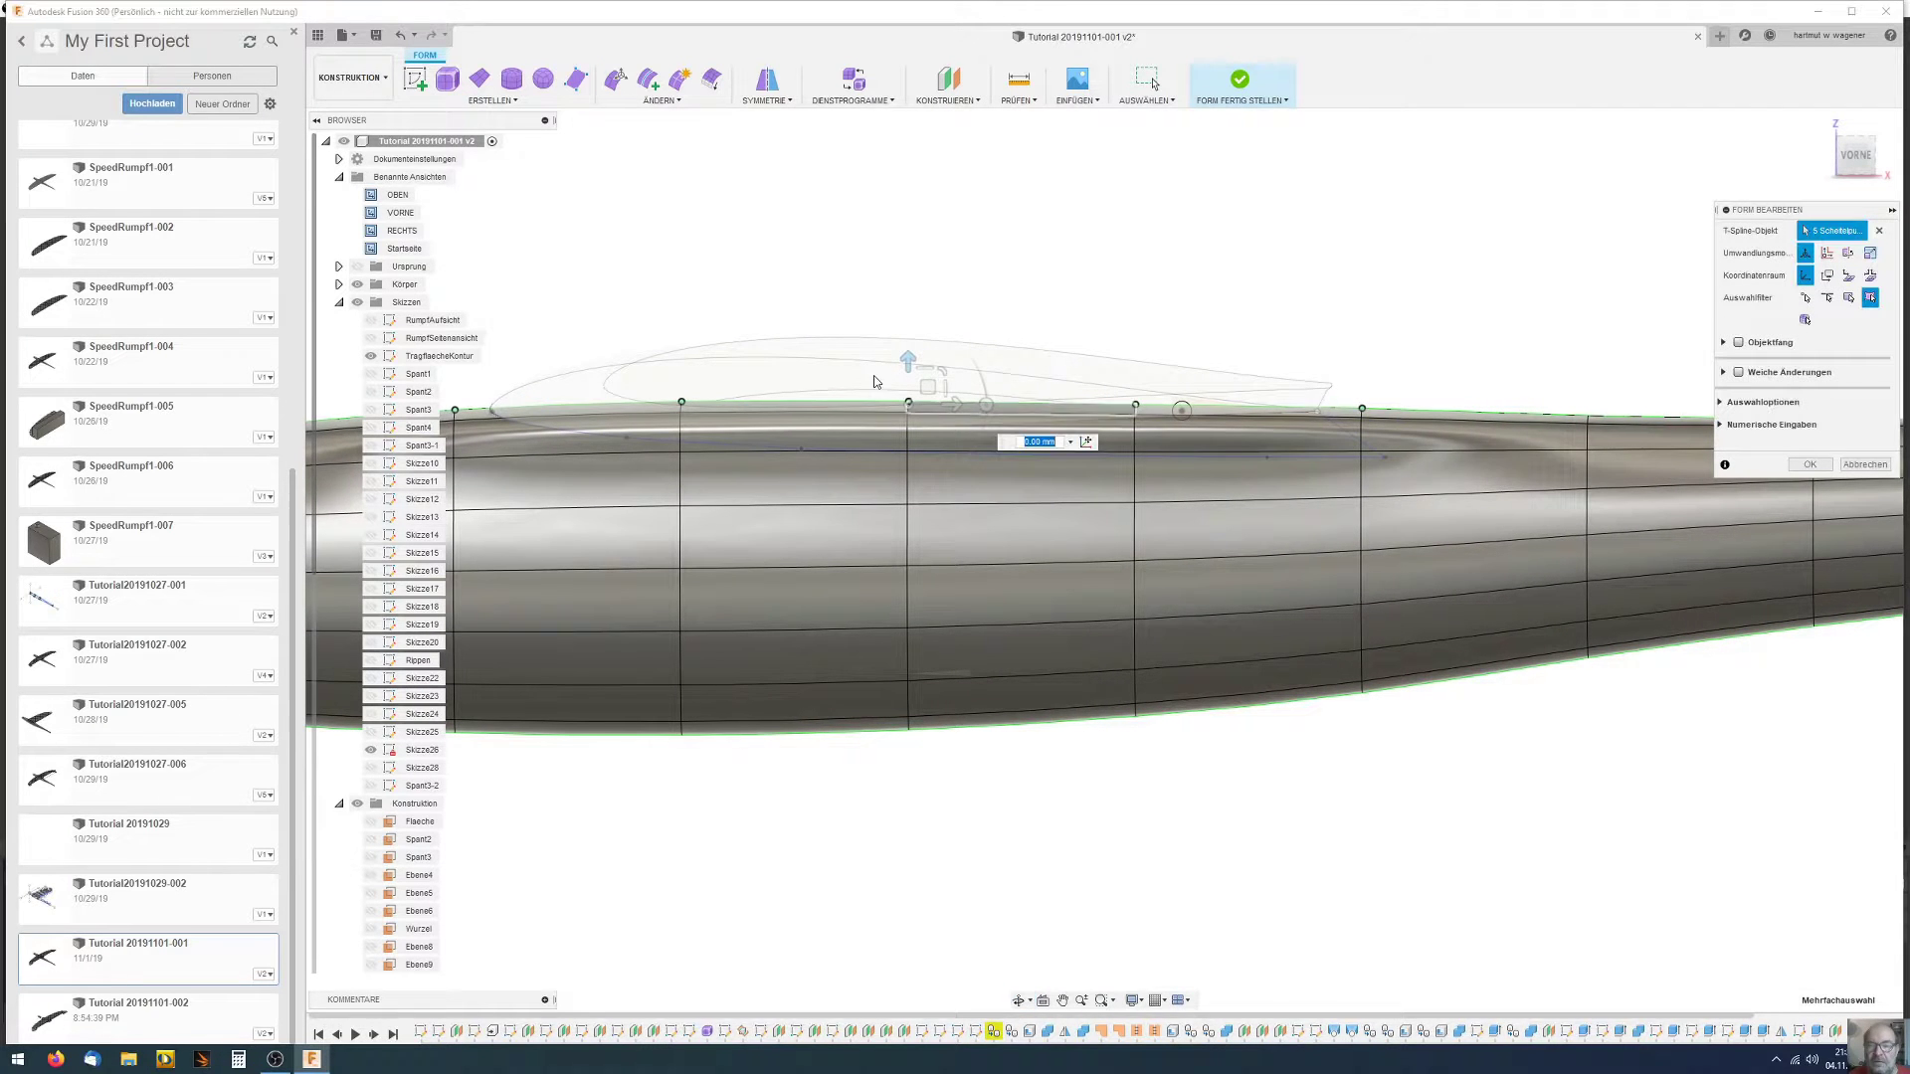
pyautogui.doubleClick(396, 213)
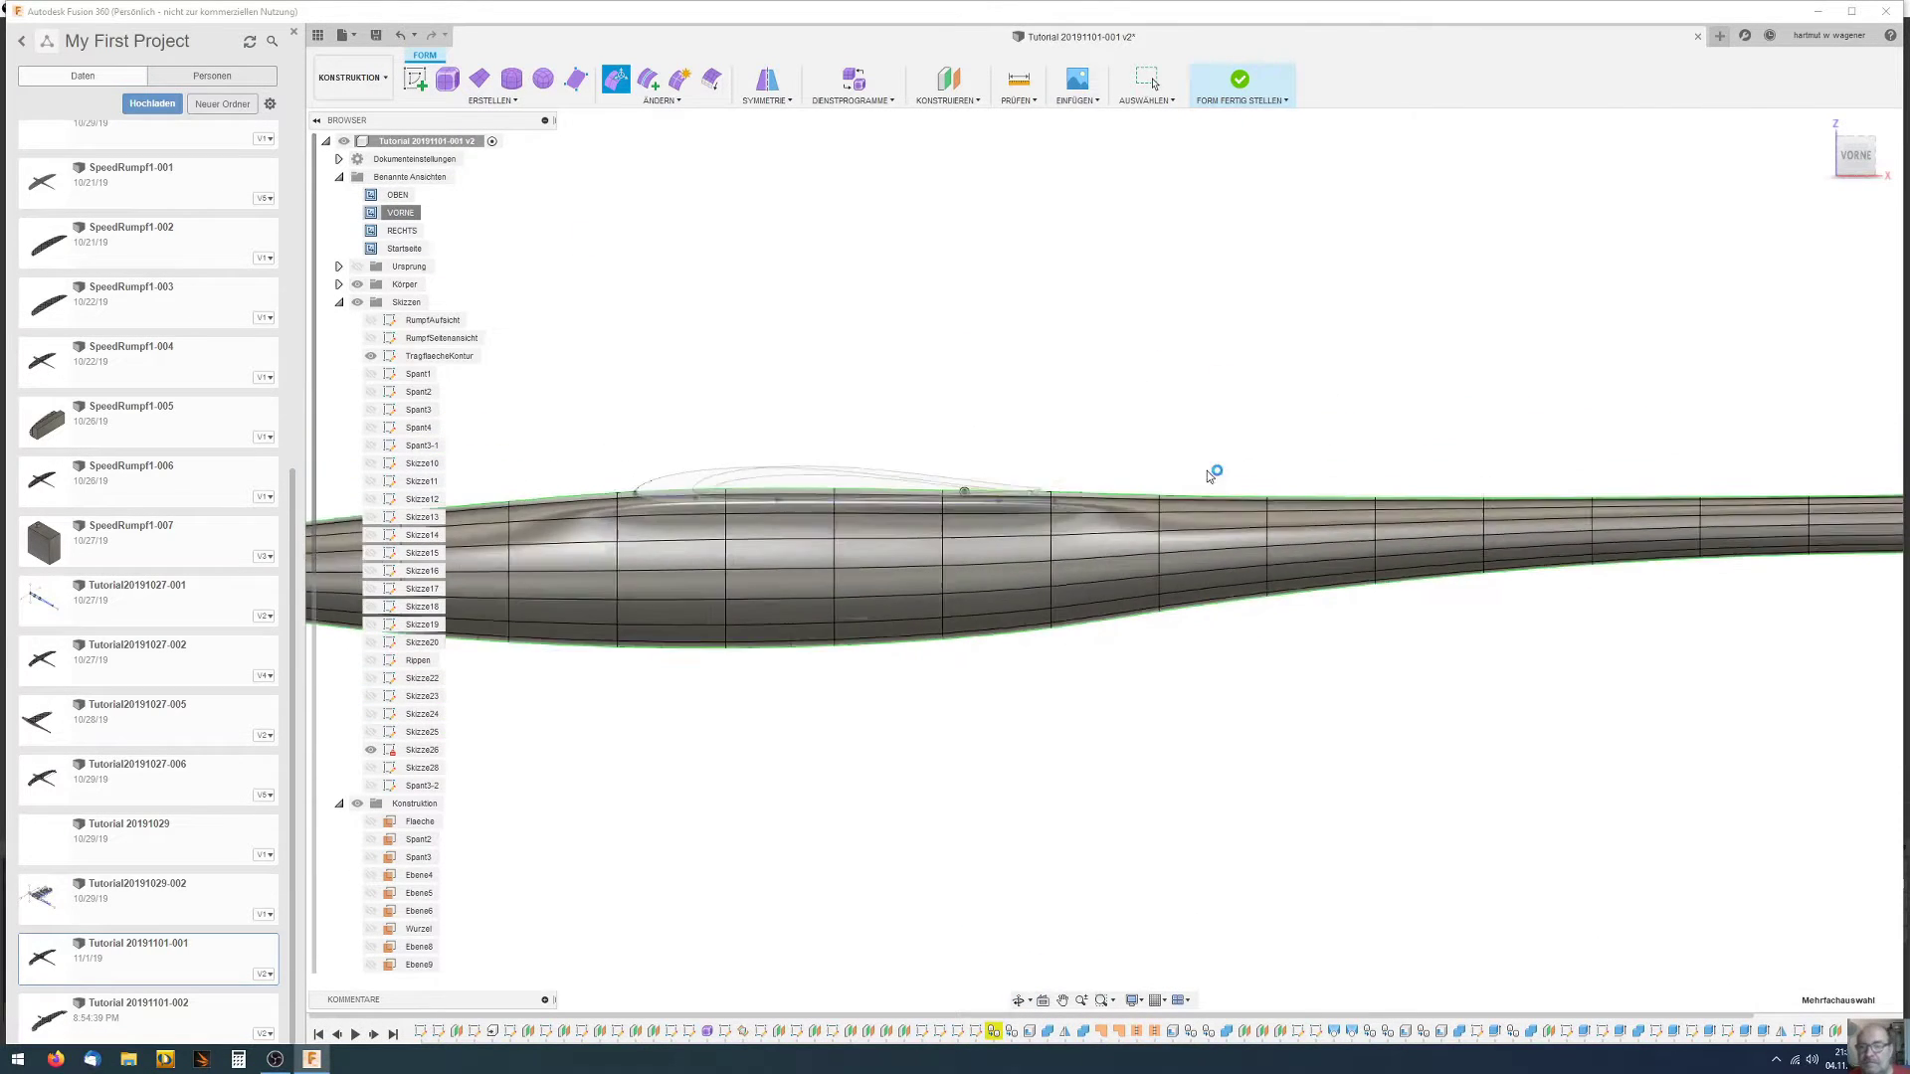
pyautogui.scroll(3, 1010, 537)
pyautogui.scroll(2, 1011, 525)
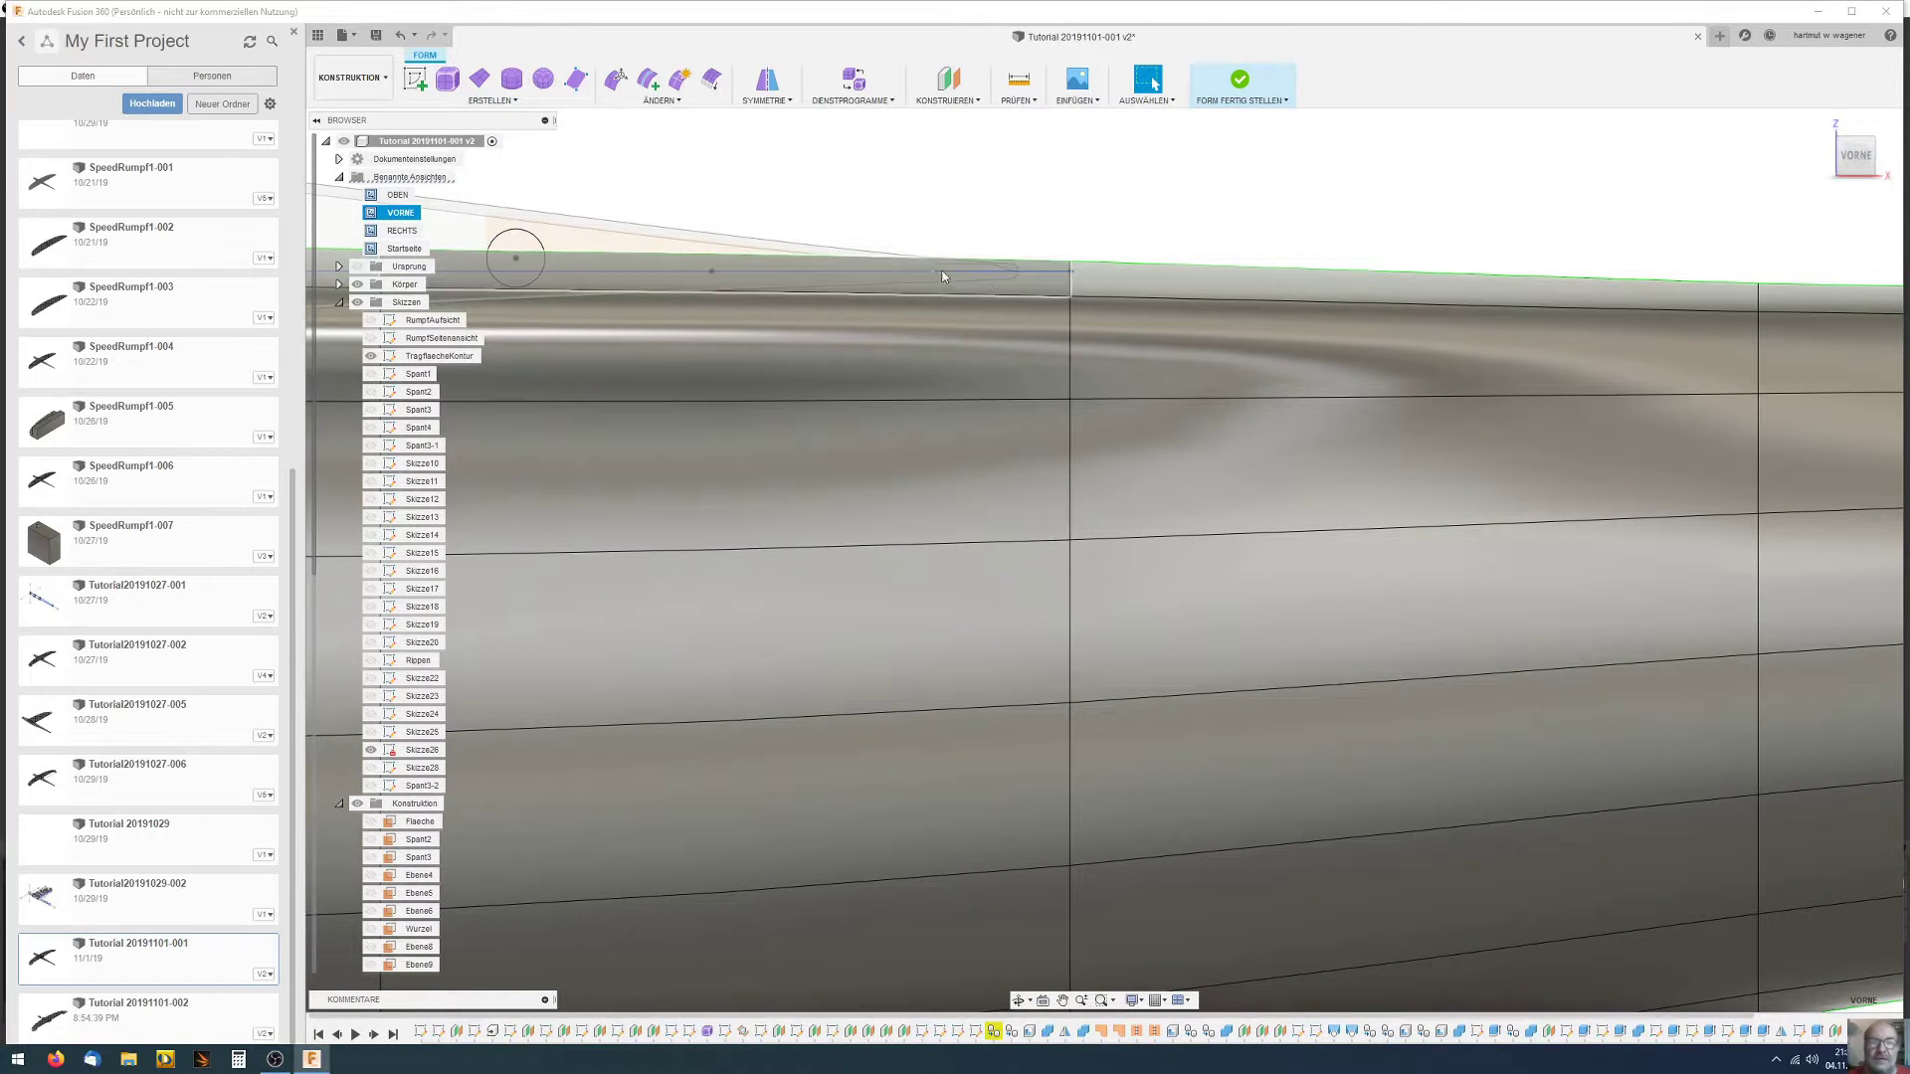
pyautogui.scroll(-2, 851, 309)
pyautogui.keyDown('shift'); pyautogui.moveTo(774, 324); pyautogui.dragTo(637, 326, button='middle'); pyautogui.keyUp('shift')
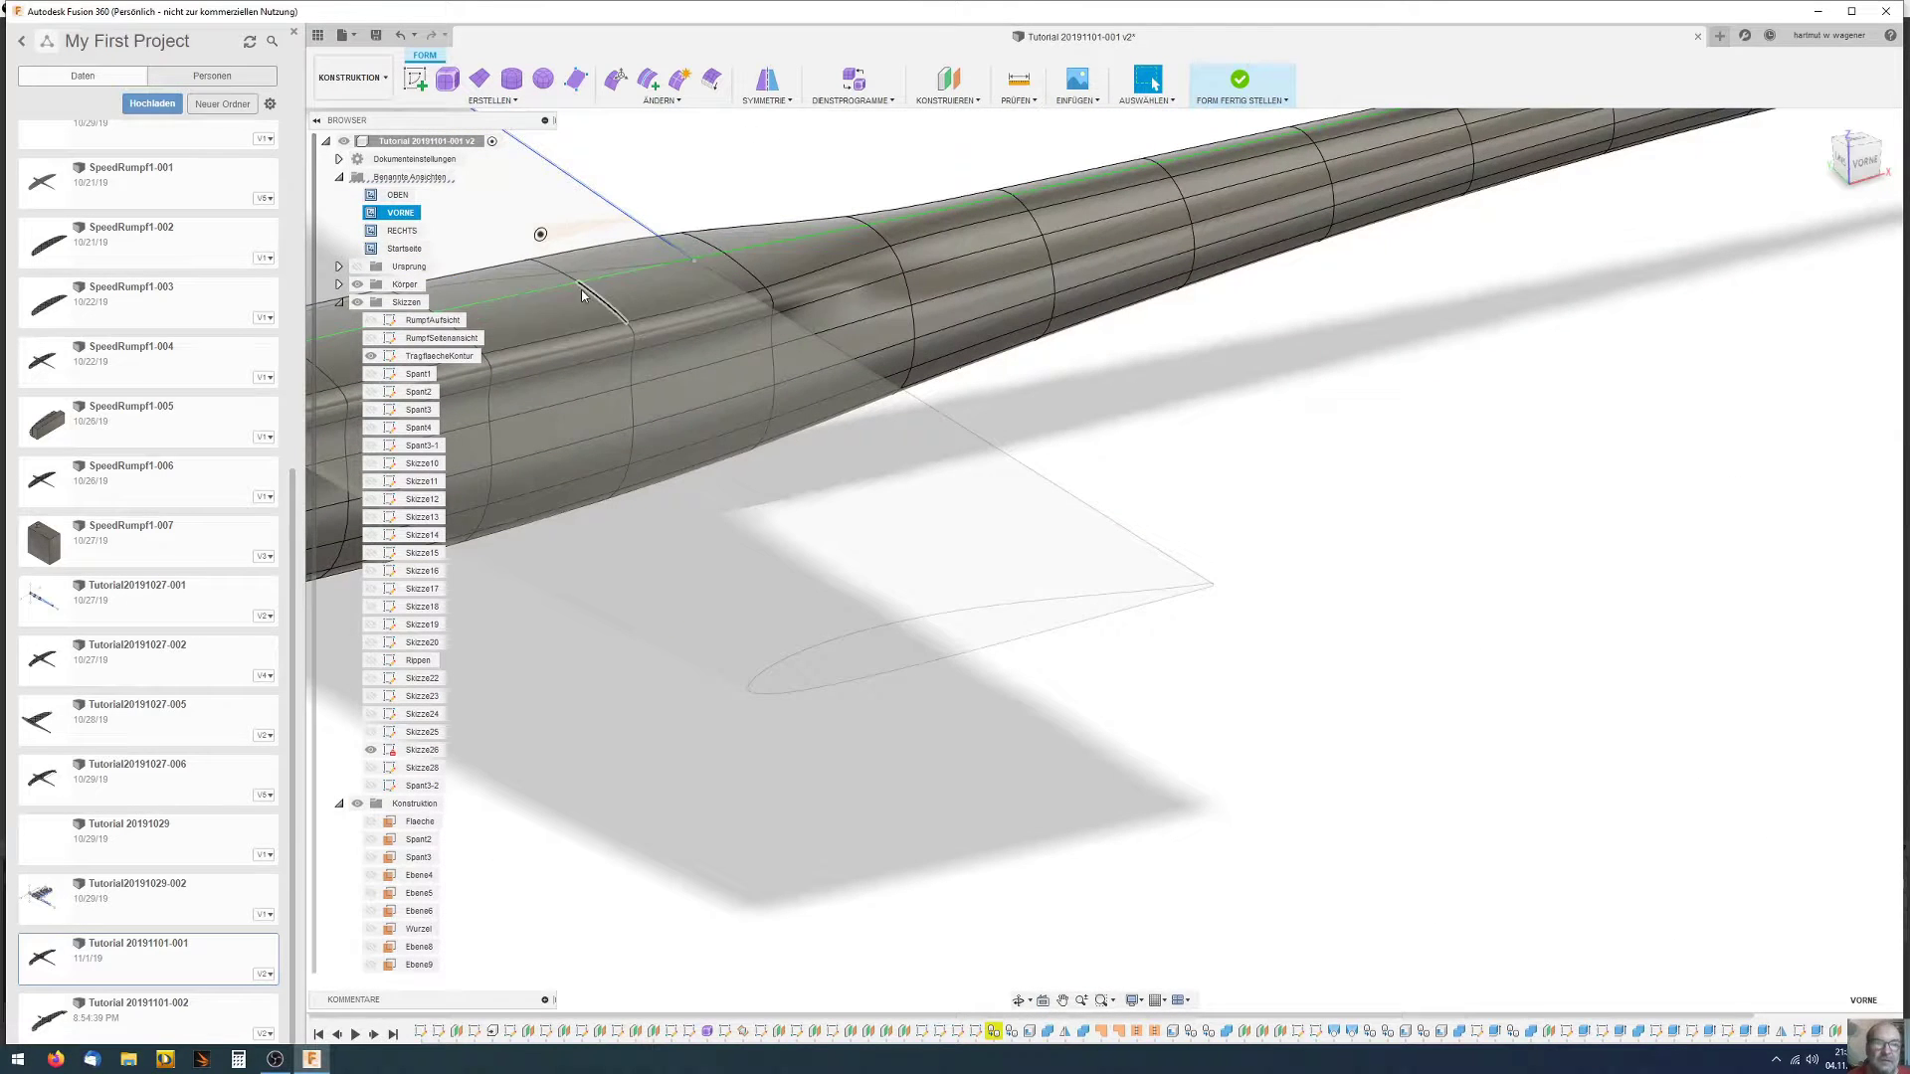
pyautogui.keyDown('shift'); pyautogui.moveTo(582, 295); pyautogui.dragTo(1278, 421, button='middle'); pyautogui.keyUp('shift')
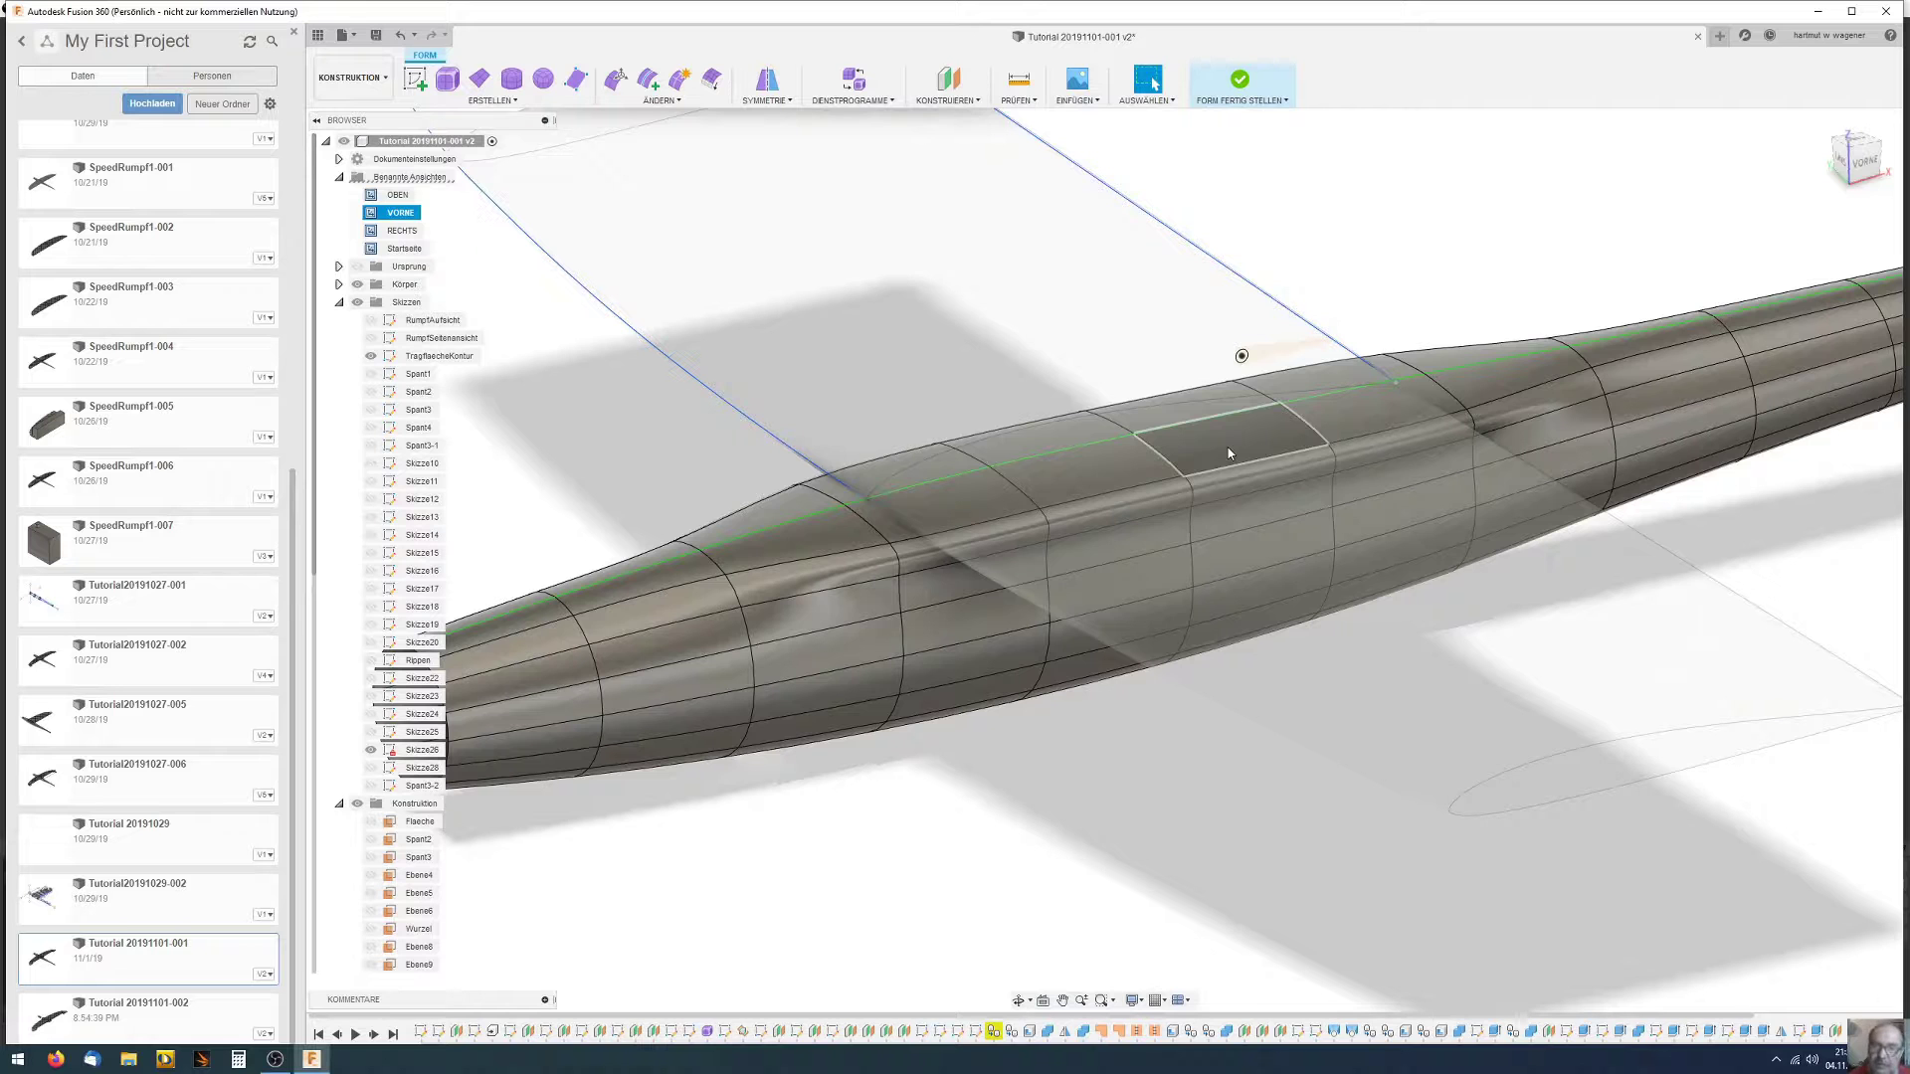
pyautogui.keyDown('shift'); pyautogui.moveTo(1230, 454); pyautogui.dragTo(1244, 450, button='middle'); pyautogui.keyUp('shift')
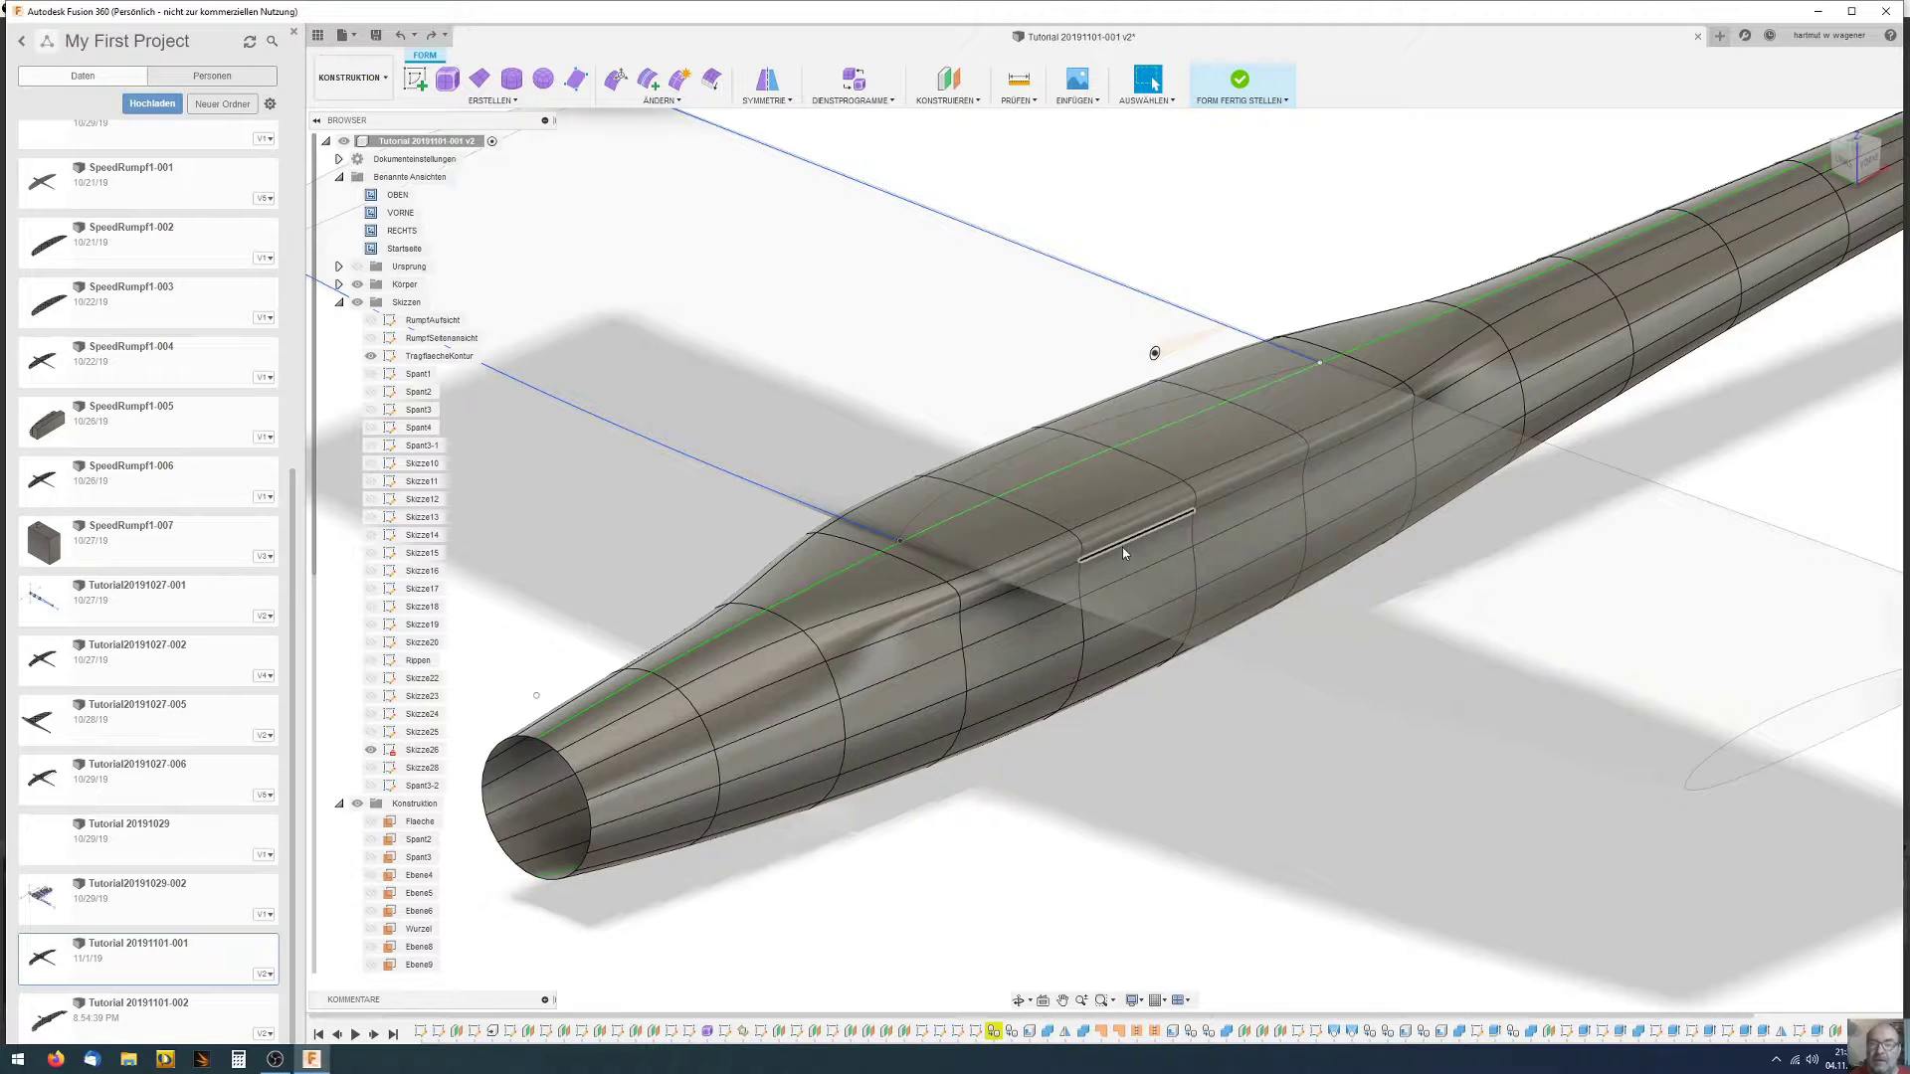
pyautogui.keyDown('shift'); pyautogui.moveTo(1122, 552); pyautogui.dragTo(1517, 368, button='middle'); pyautogui.keyUp('shift')
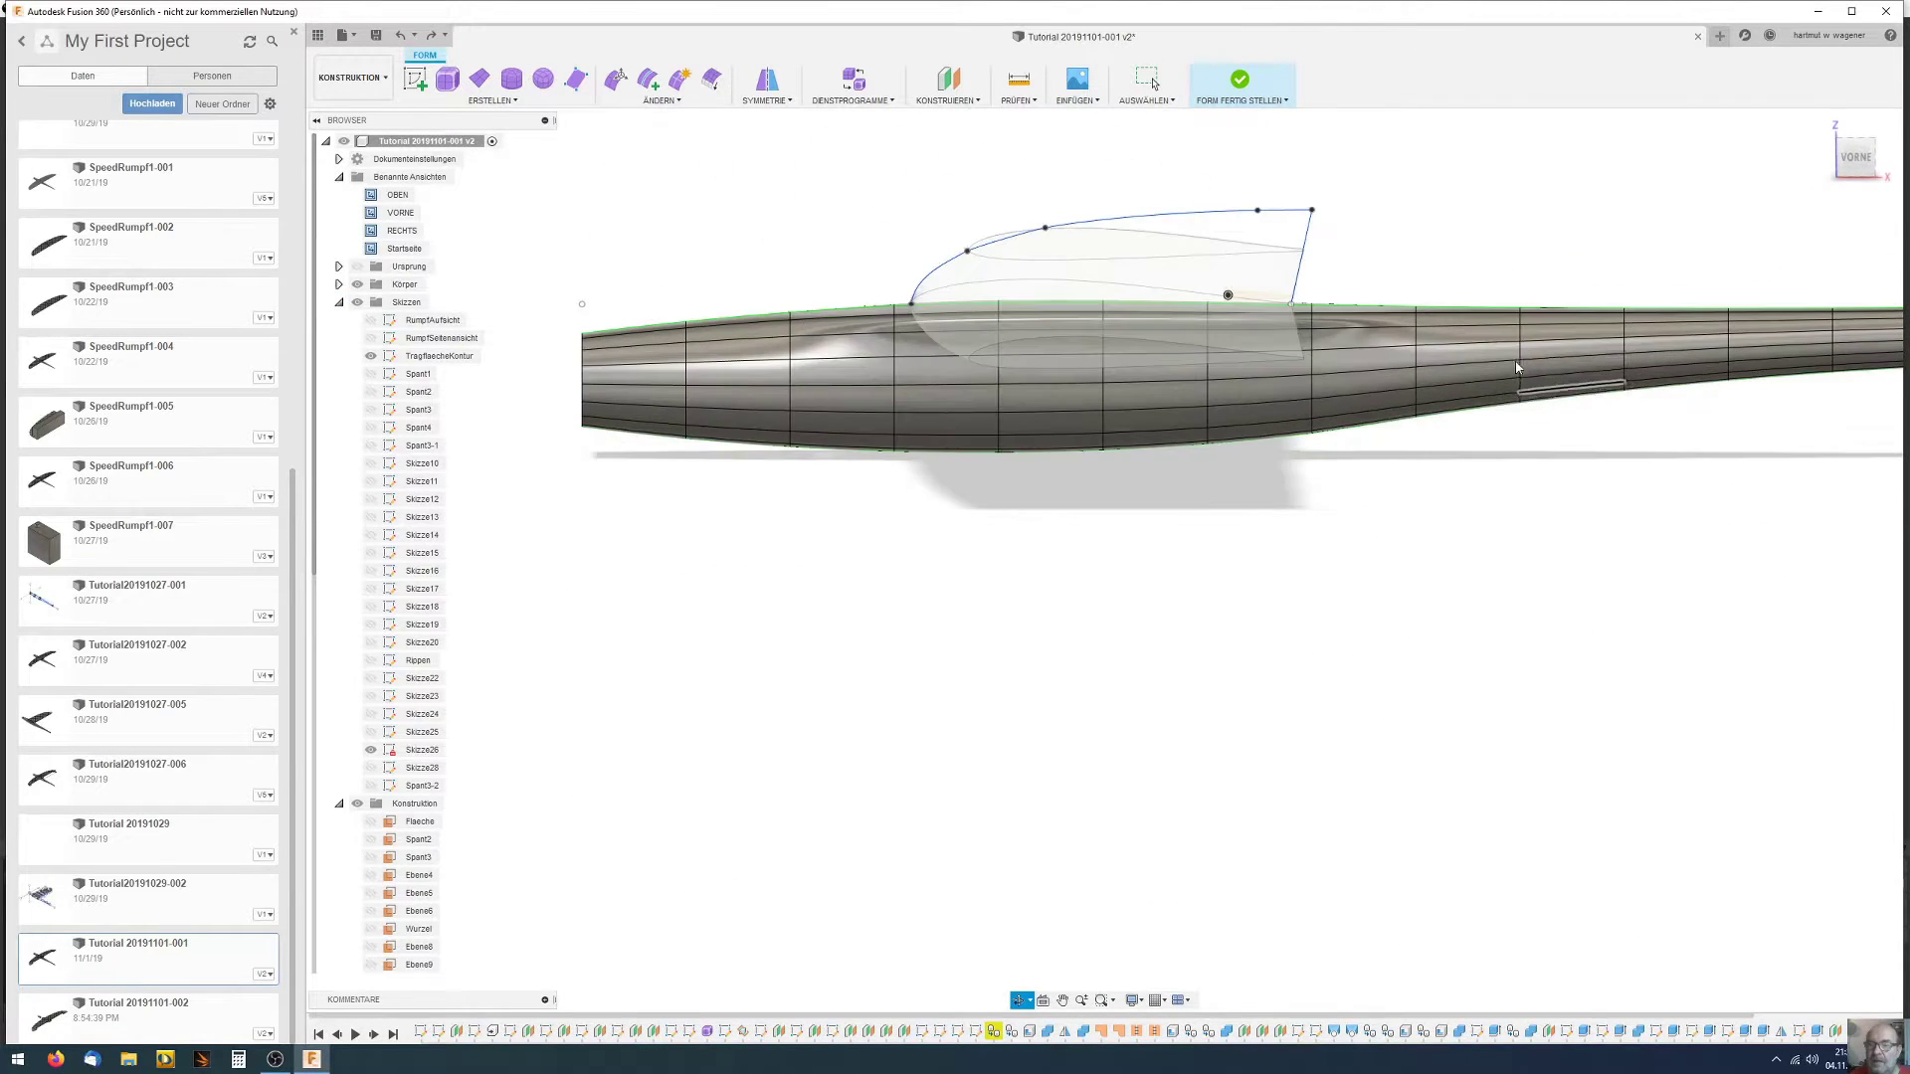
pyautogui.keyDown('shift'); pyautogui.moveTo(1622, 400); pyautogui.dragTo(1177, 472, button='middle'); pyautogui.keyUp('shift')
pyautogui.scroll(2, 1166, 402)
pyautogui.scroll(2, 1162, 404)
pyautogui.scroll(2, 1154, 378)
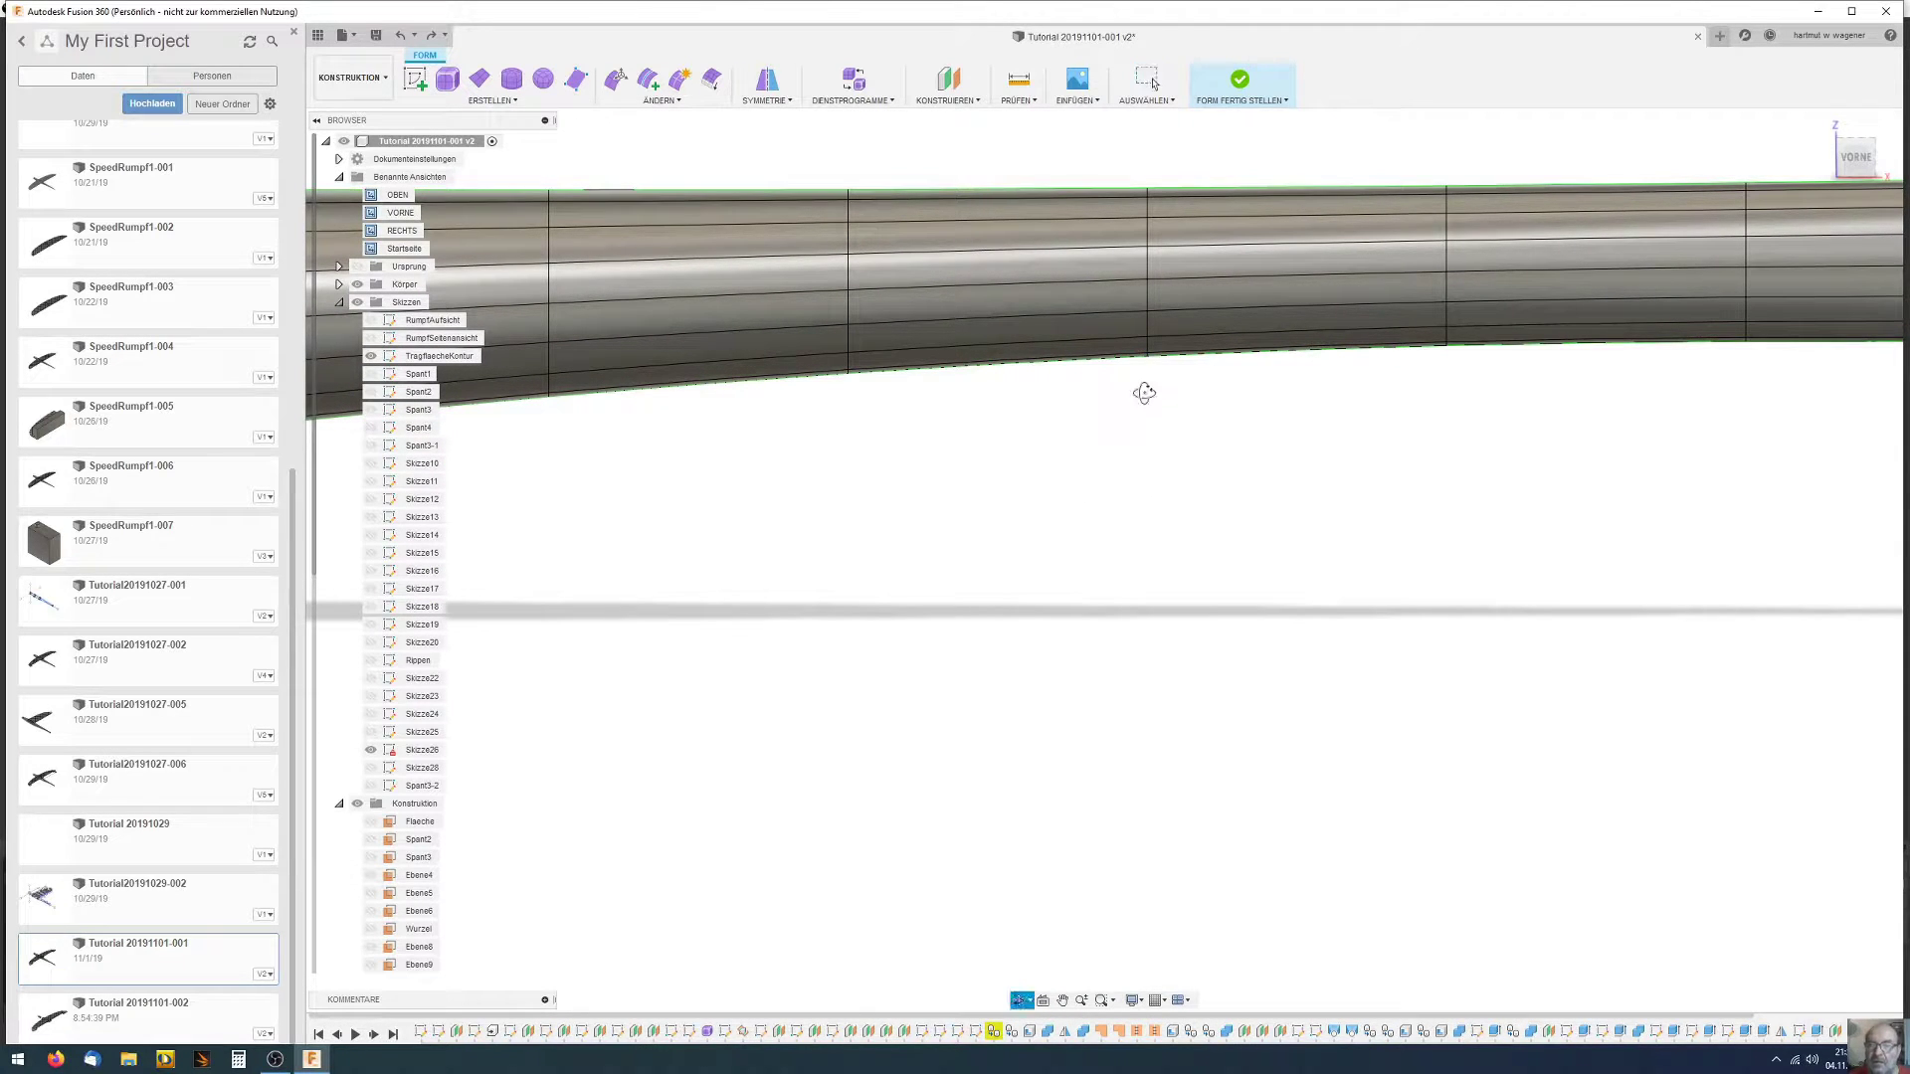
pyautogui.keyDown('shift'); pyautogui.moveTo(1145, 396); pyautogui.dragTo(1151, 368, button='middle'); pyautogui.keyUp('shift')
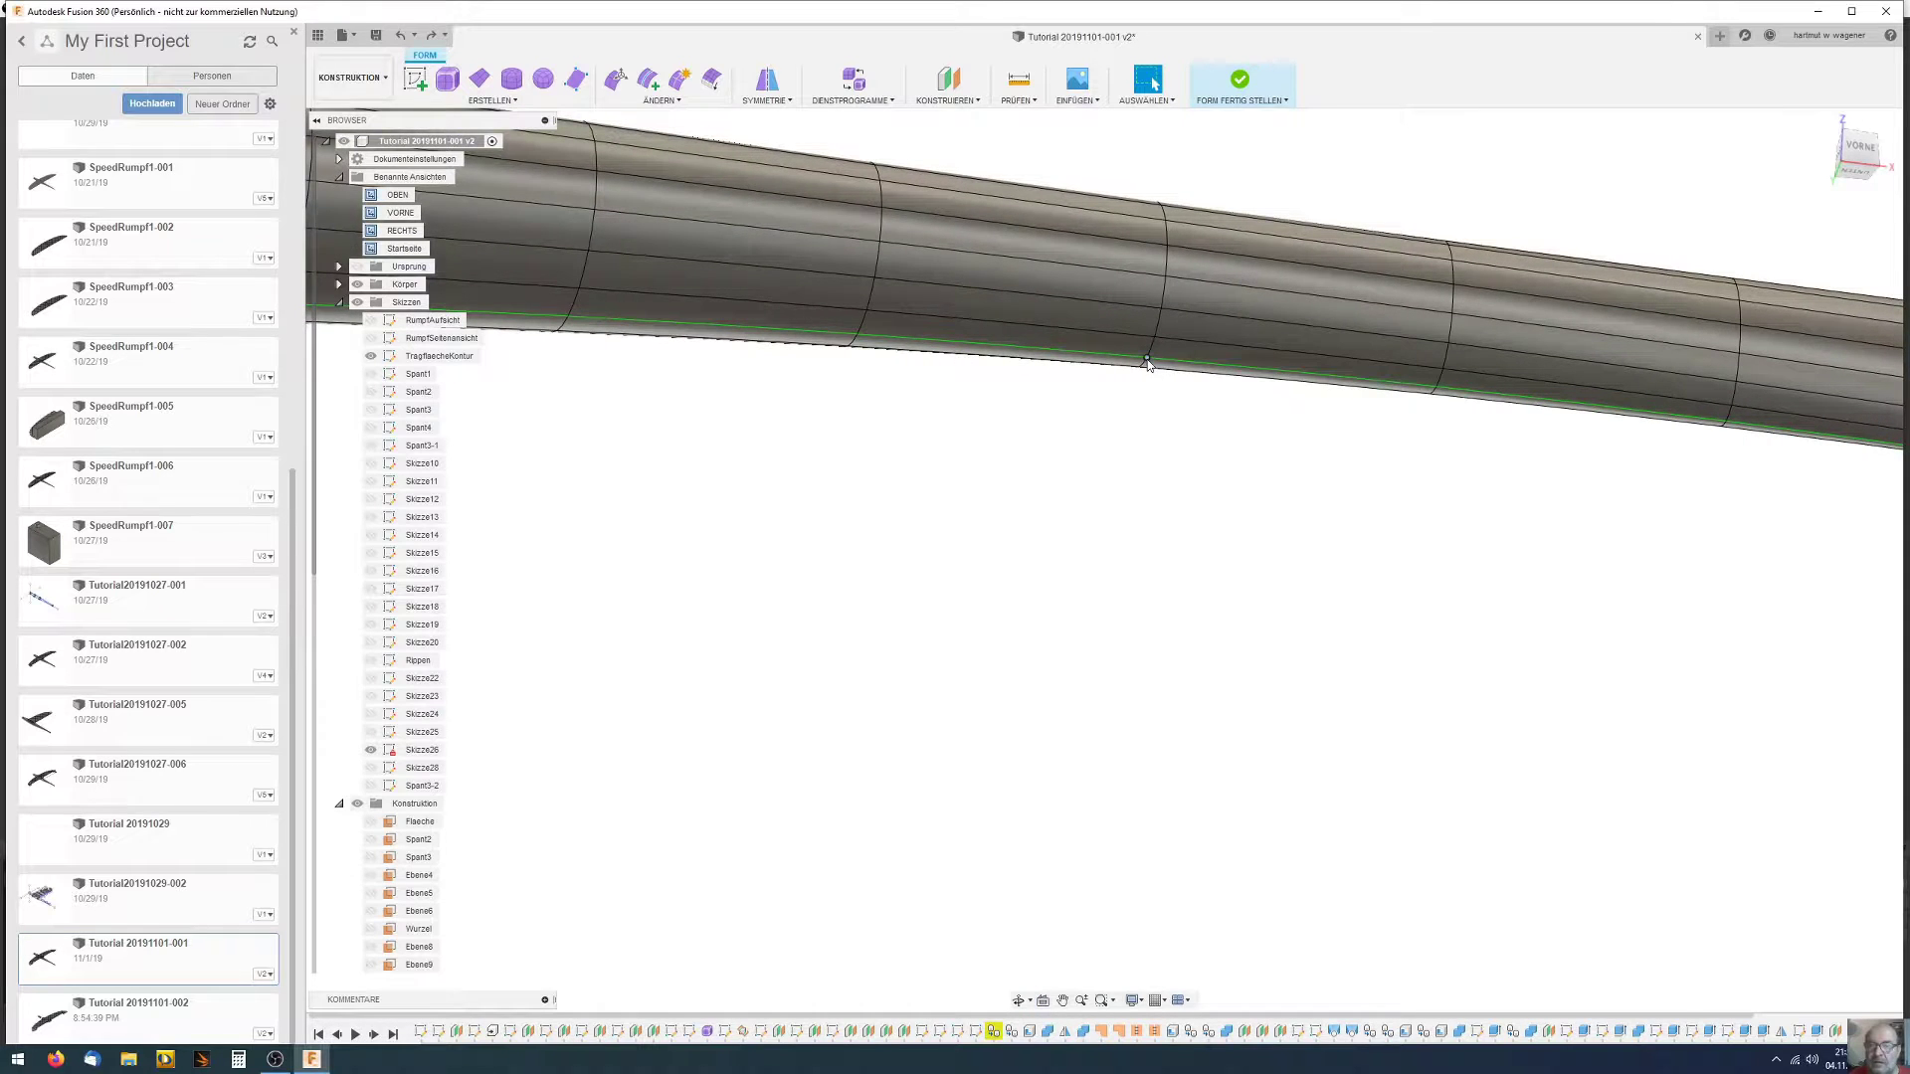
pyautogui.scroll(-1, 1149, 364)
pyautogui.scroll(-1, 1151, 378)
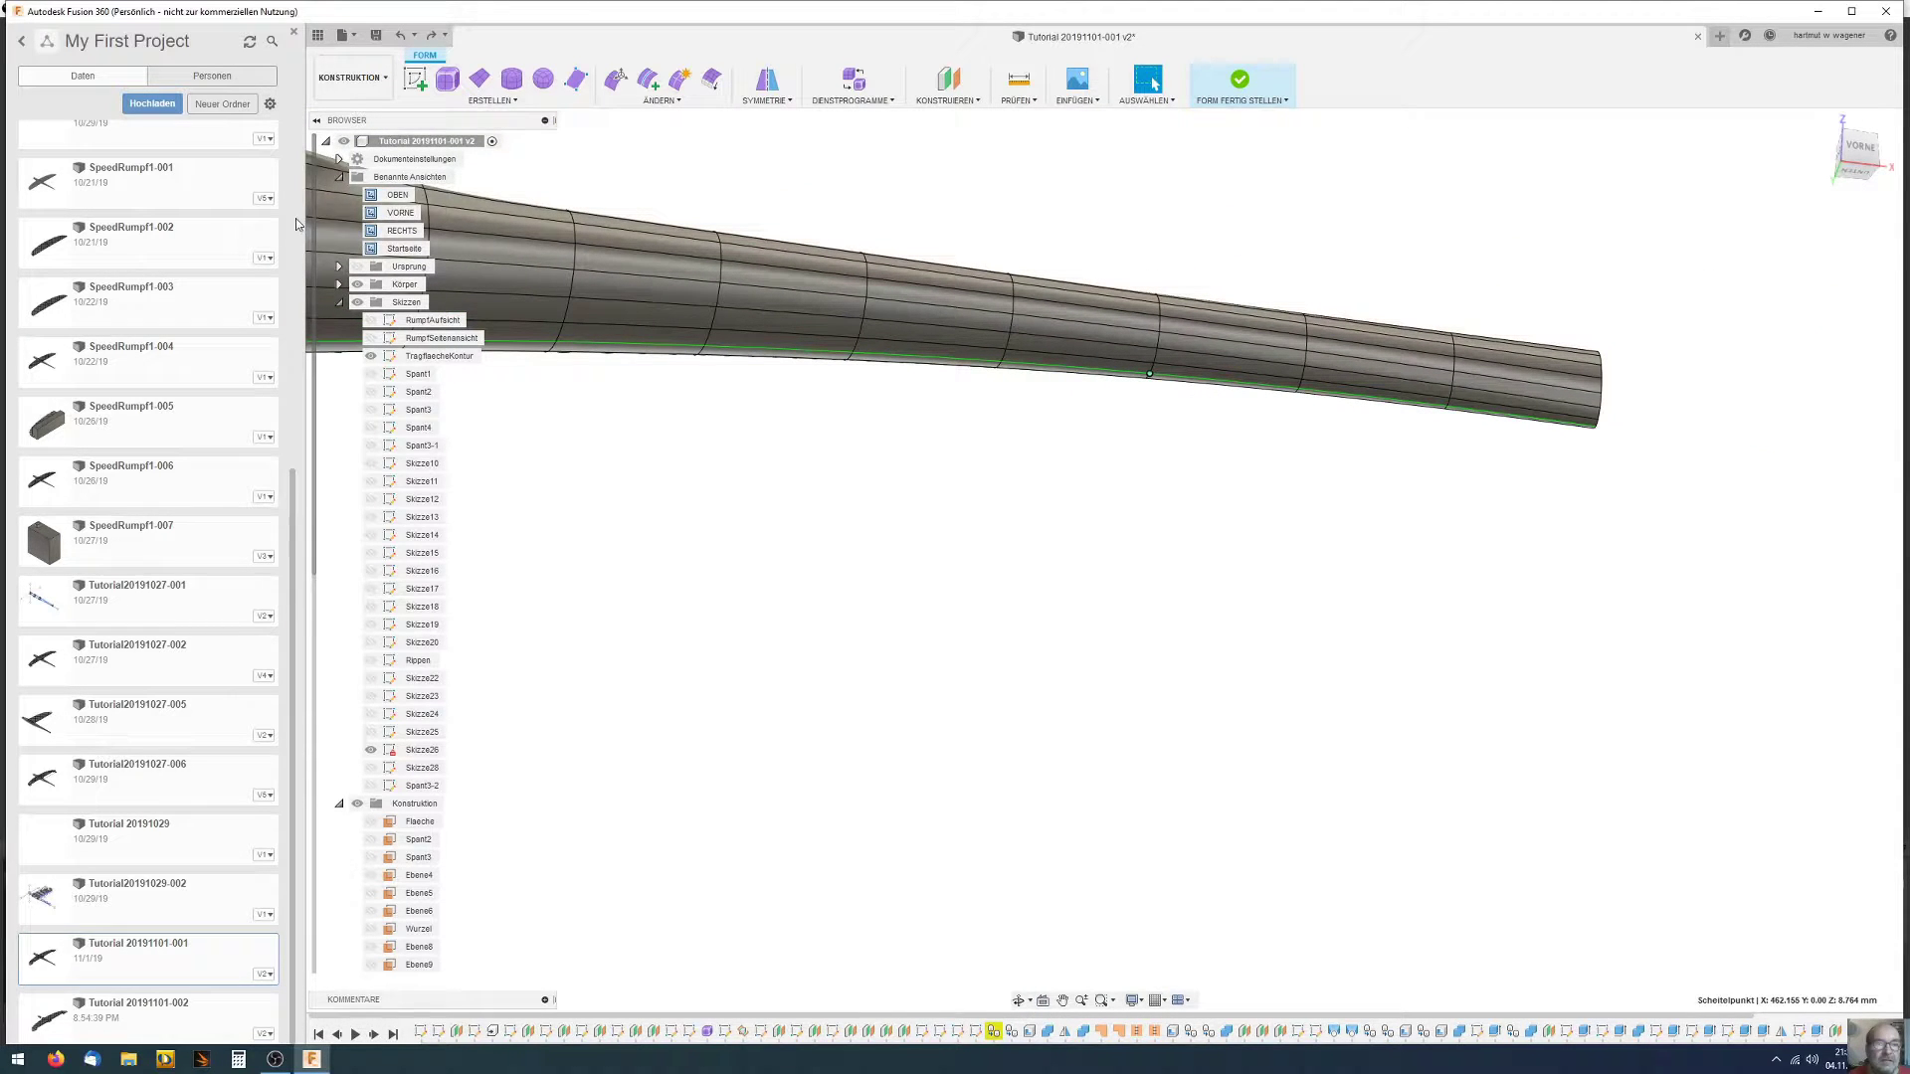
pyautogui.doubleClick(393, 216)
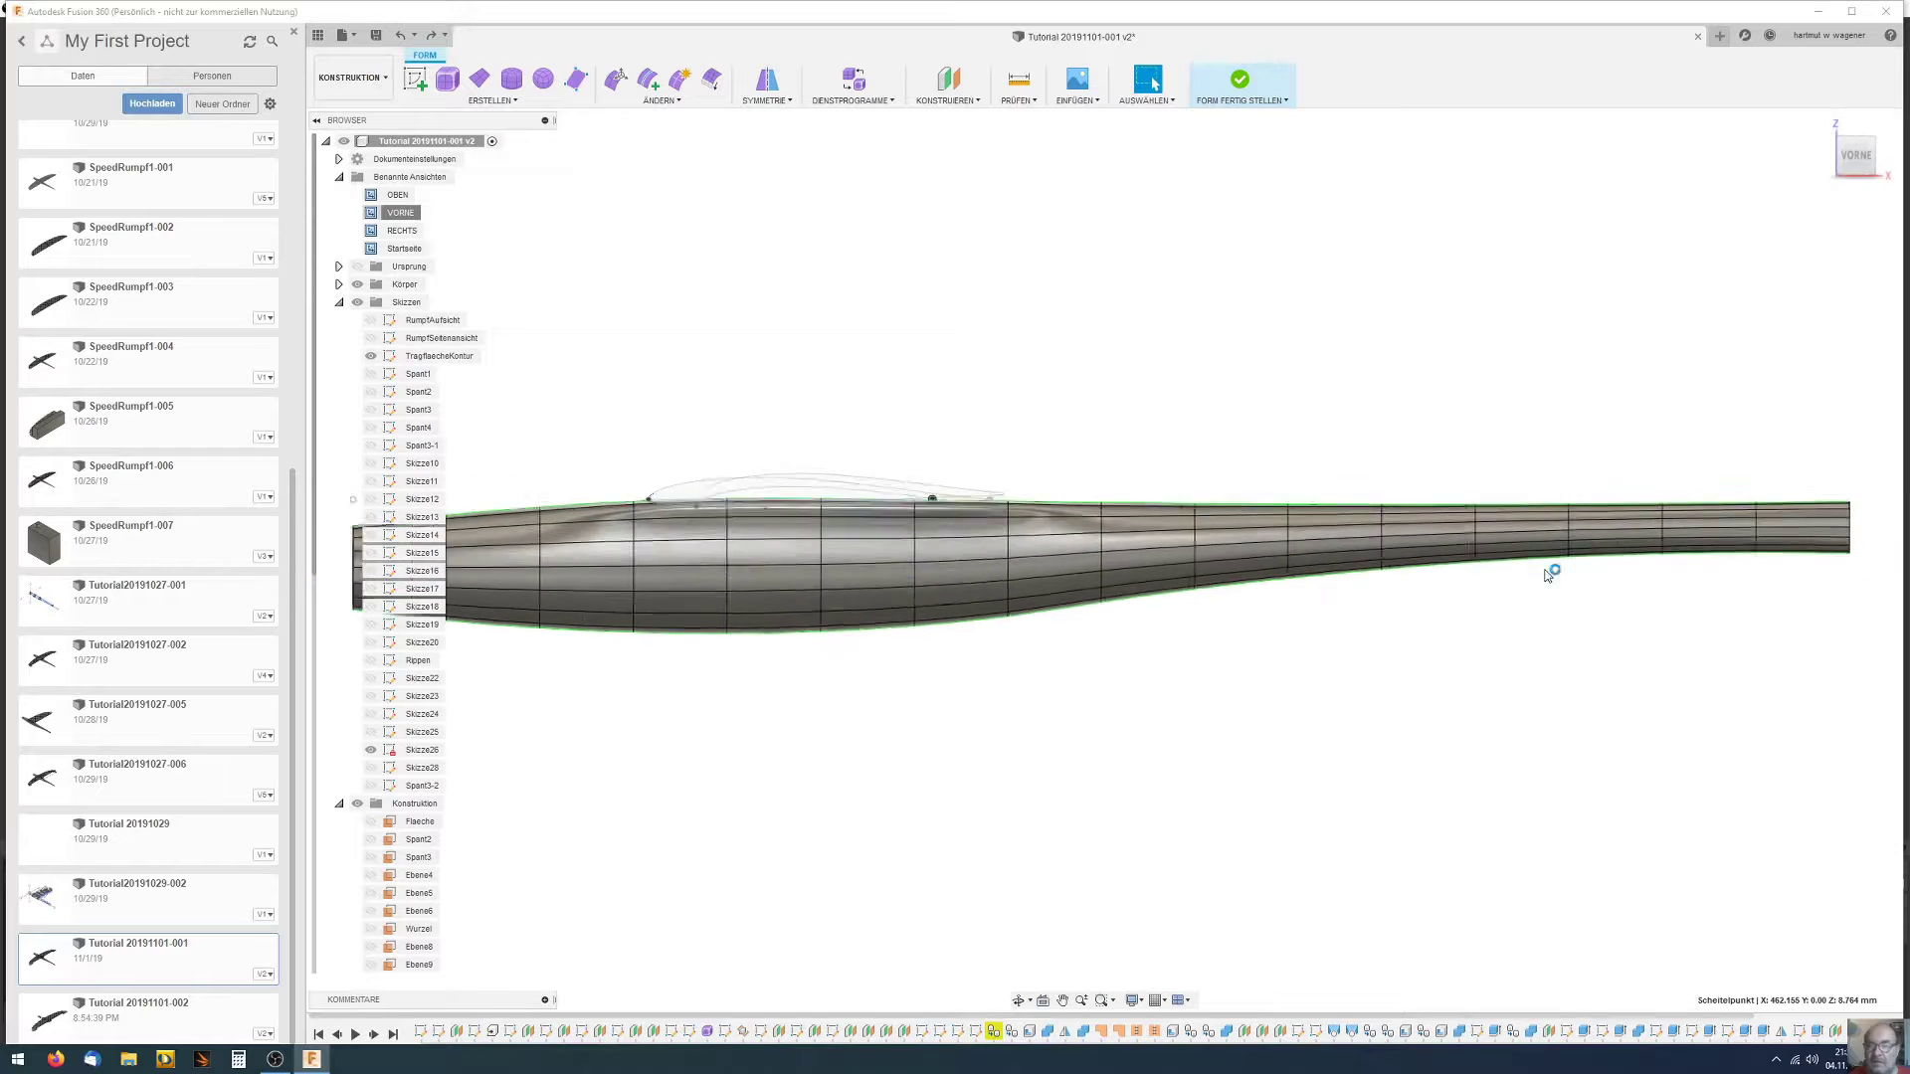
pyautogui.click(615, 84)
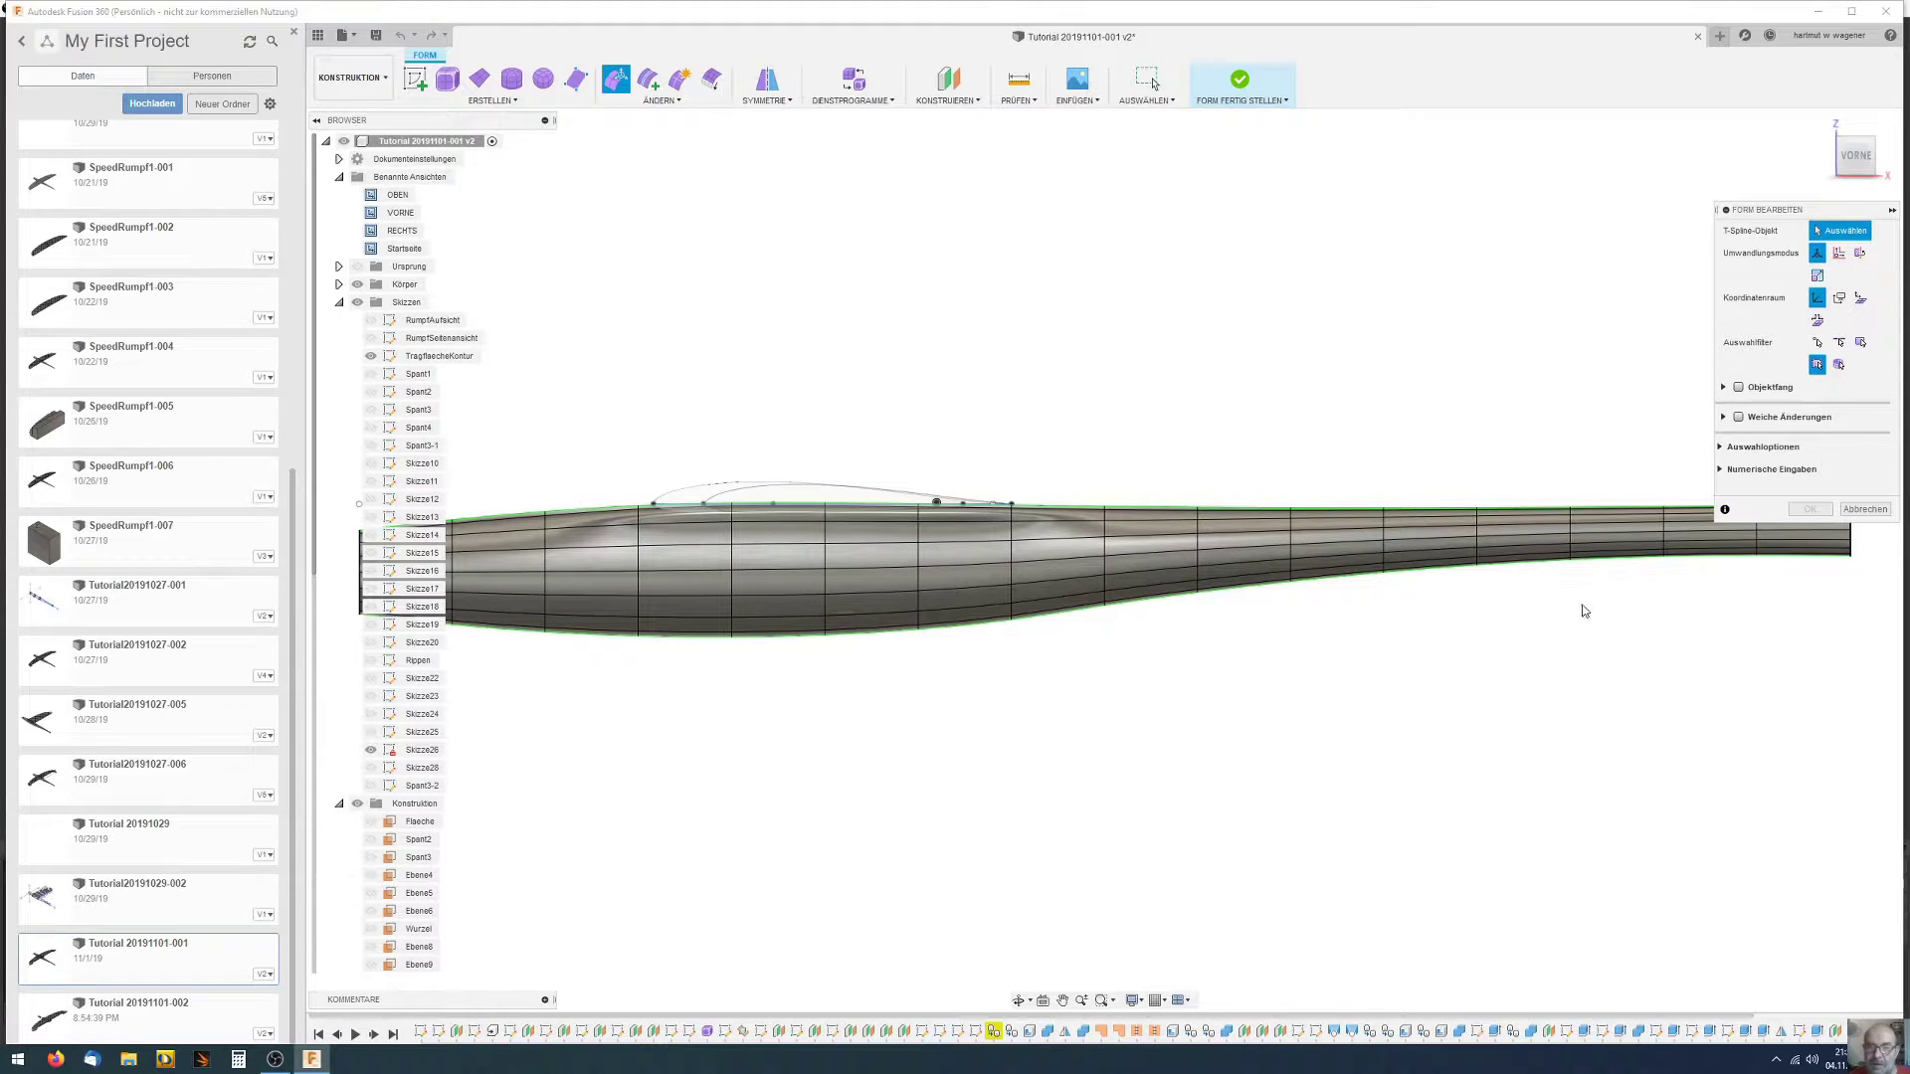
pyautogui.keyDown('shift'); pyautogui.moveTo(1585, 611); pyautogui.dragTo(1586, 557, button='middle'); pyautogui.keyUp('shift')
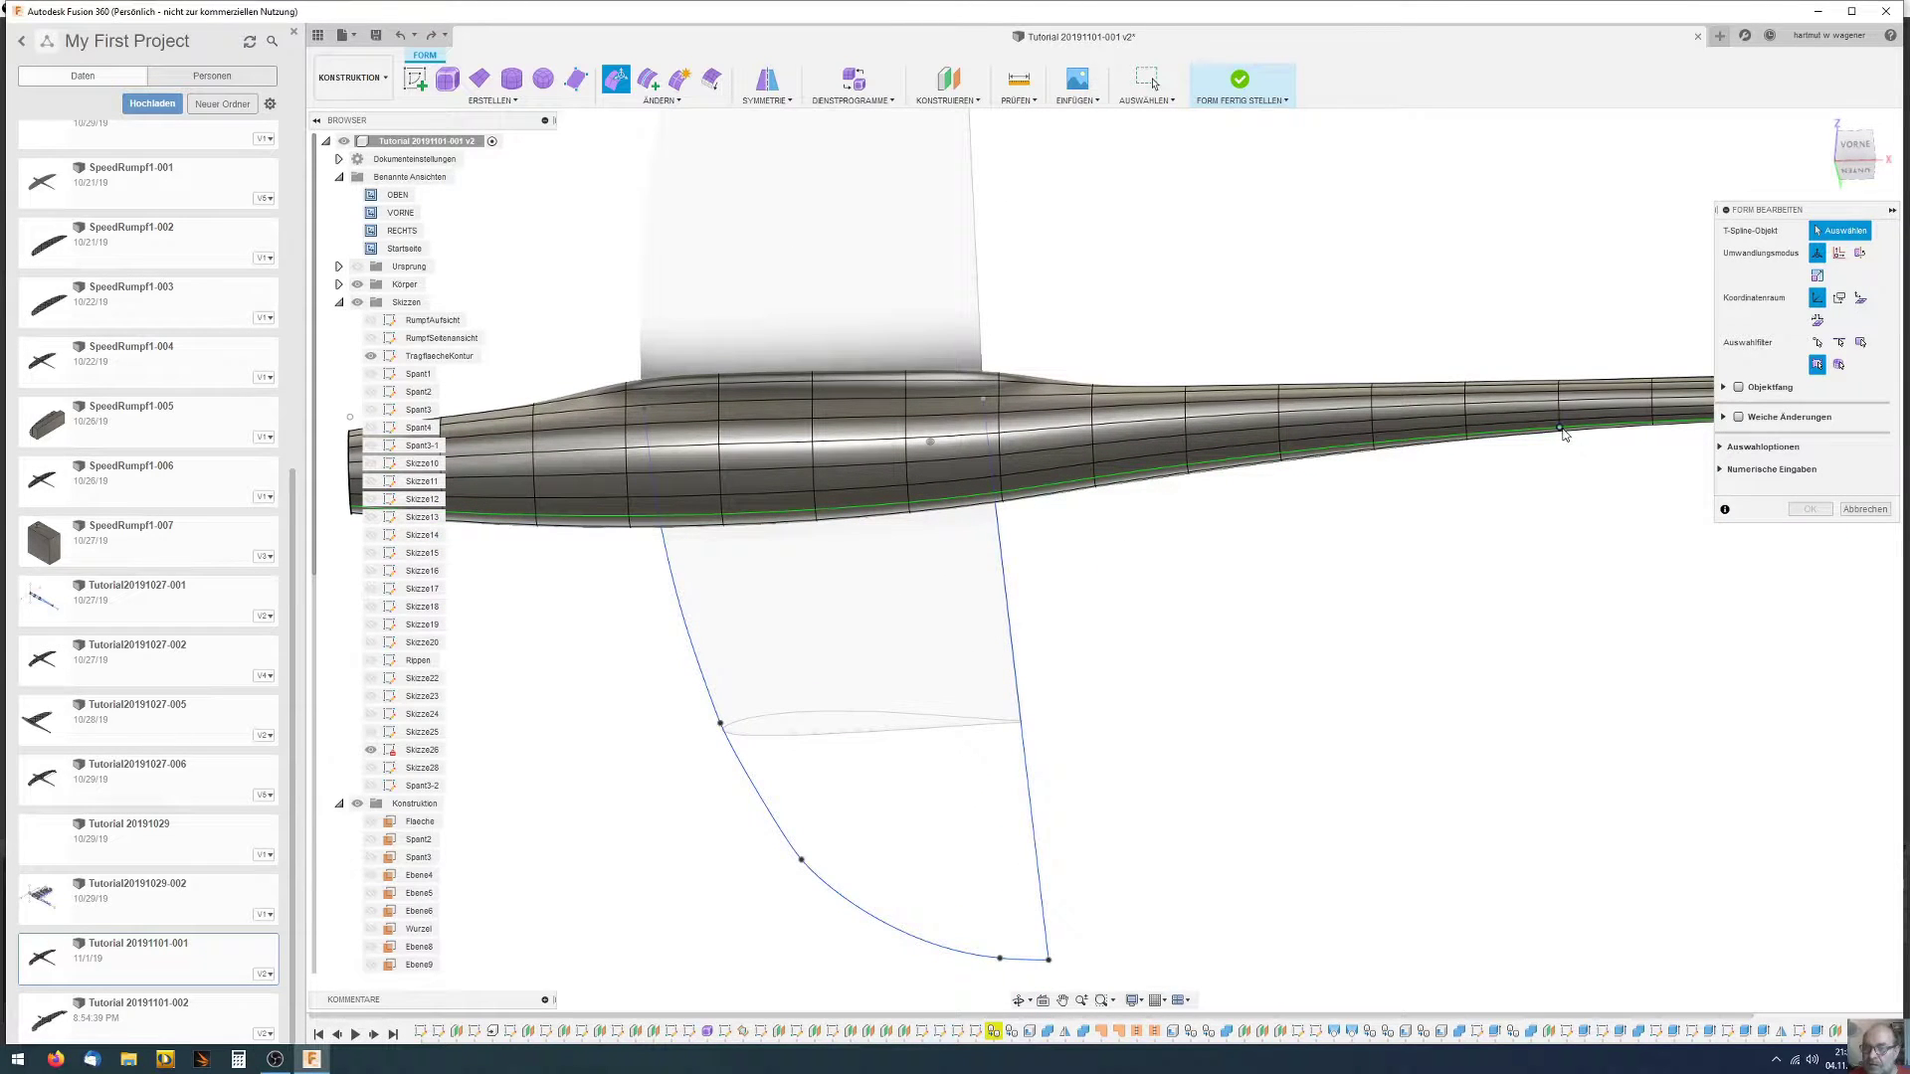
pyautogui.click(1560, 430)
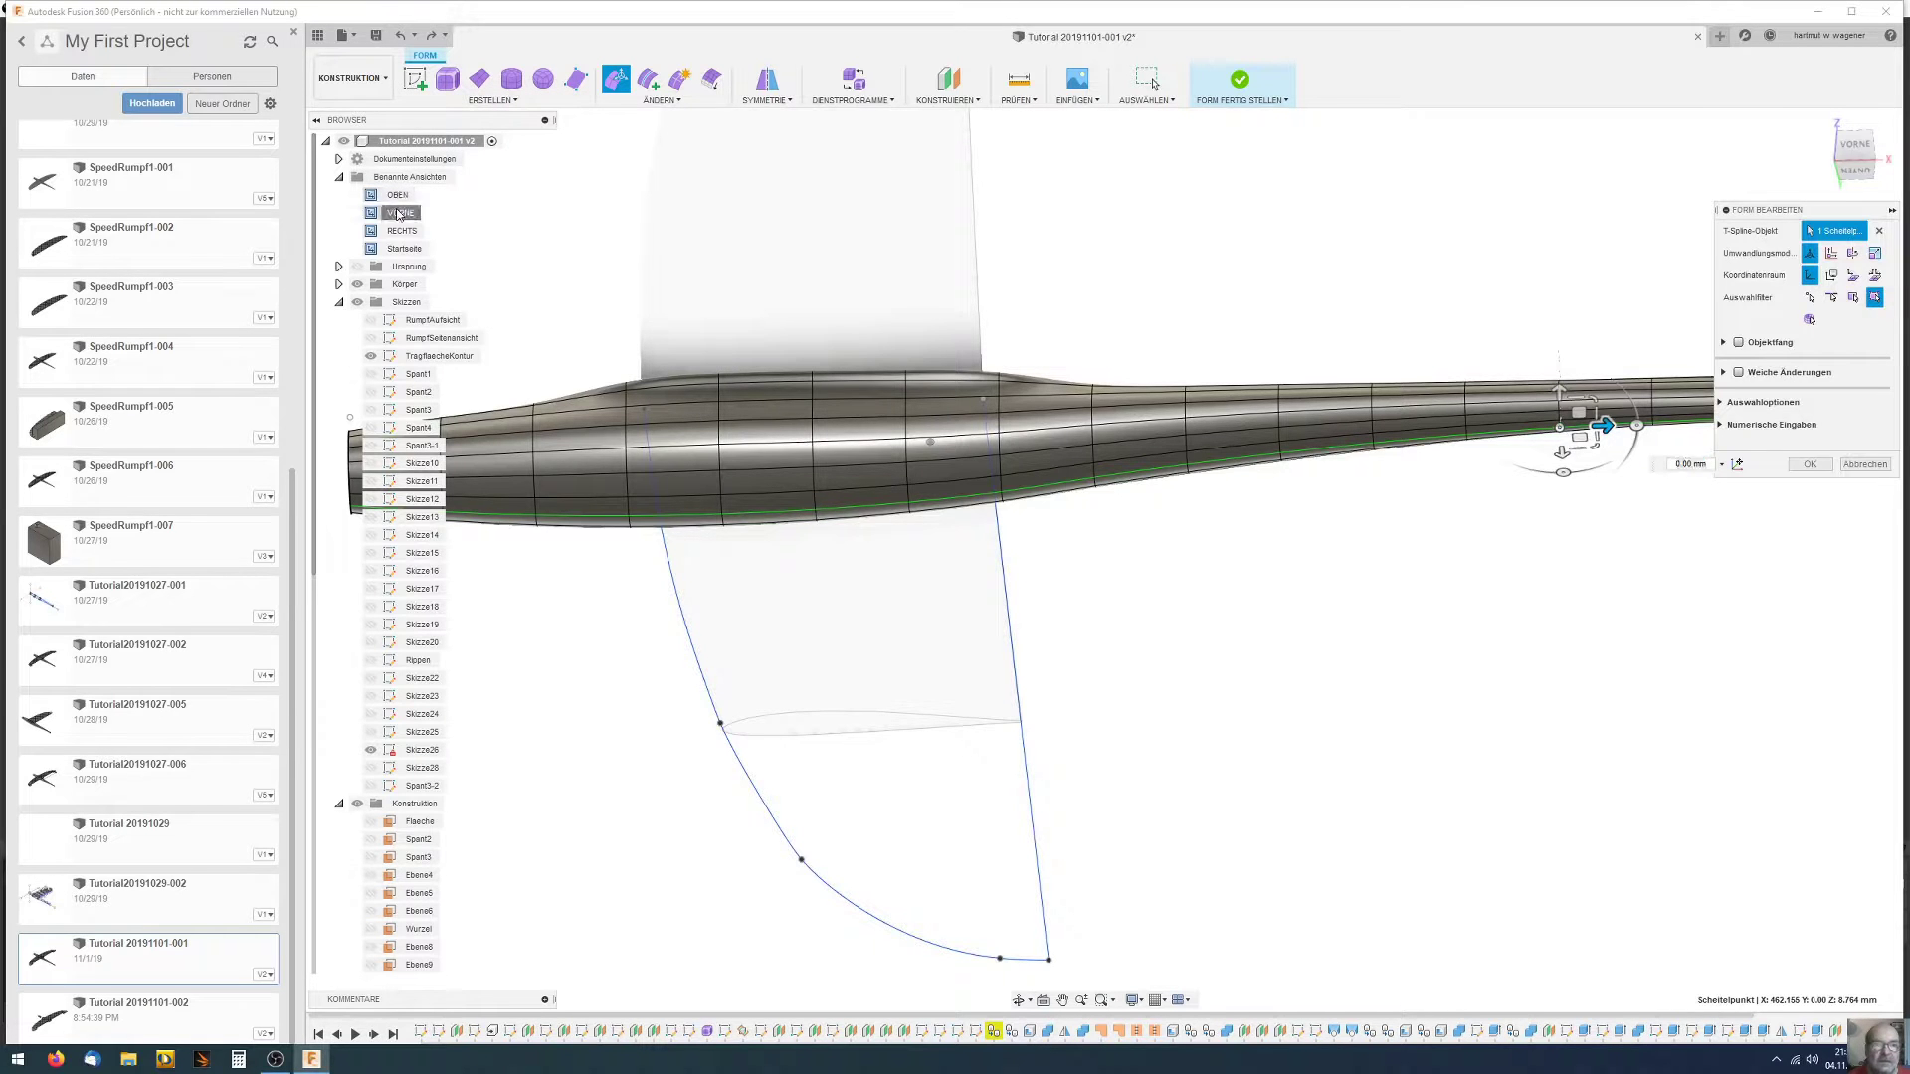
pyautogui.doubleClick(399, 213)
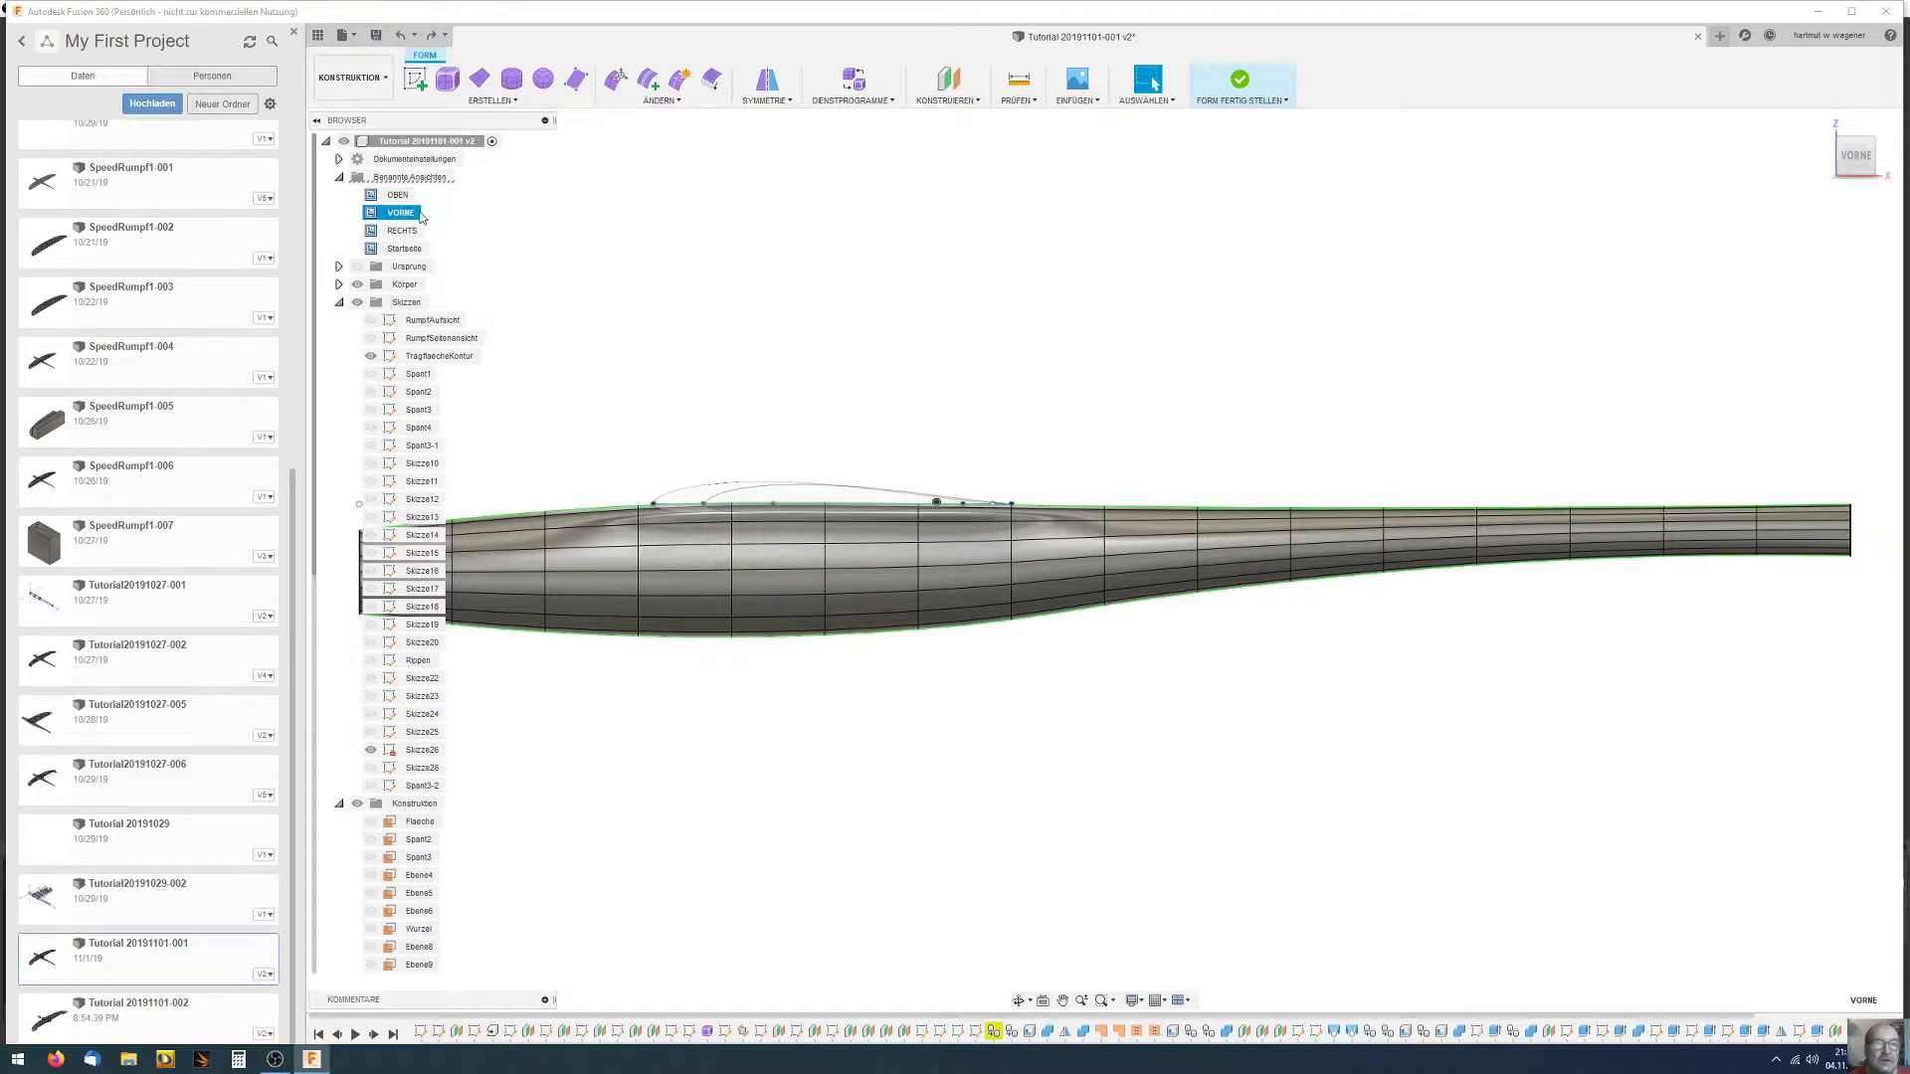
pyautogui.click(615, 79)
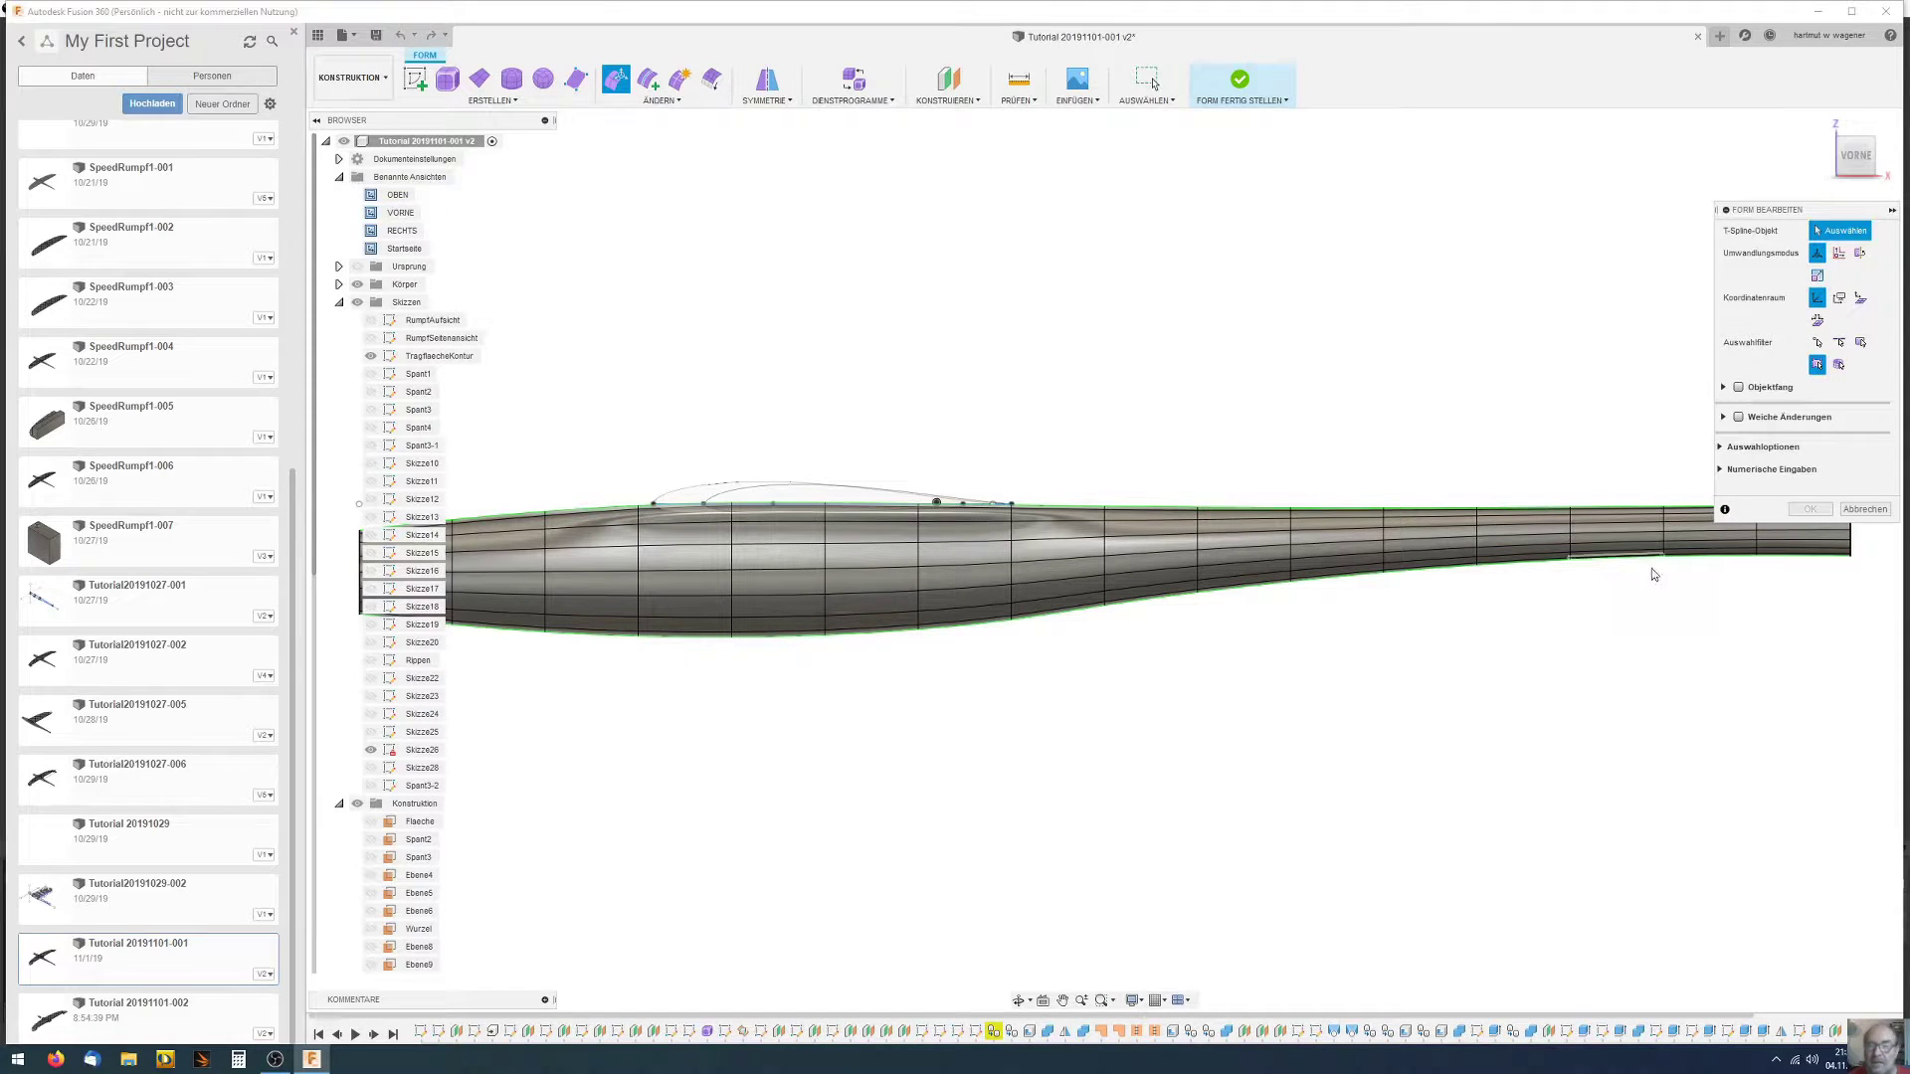
pyautogui.click(1571, 560)
pyautogui.moveTo(1570, 513); pyautogui.dragTo(1570, 516)
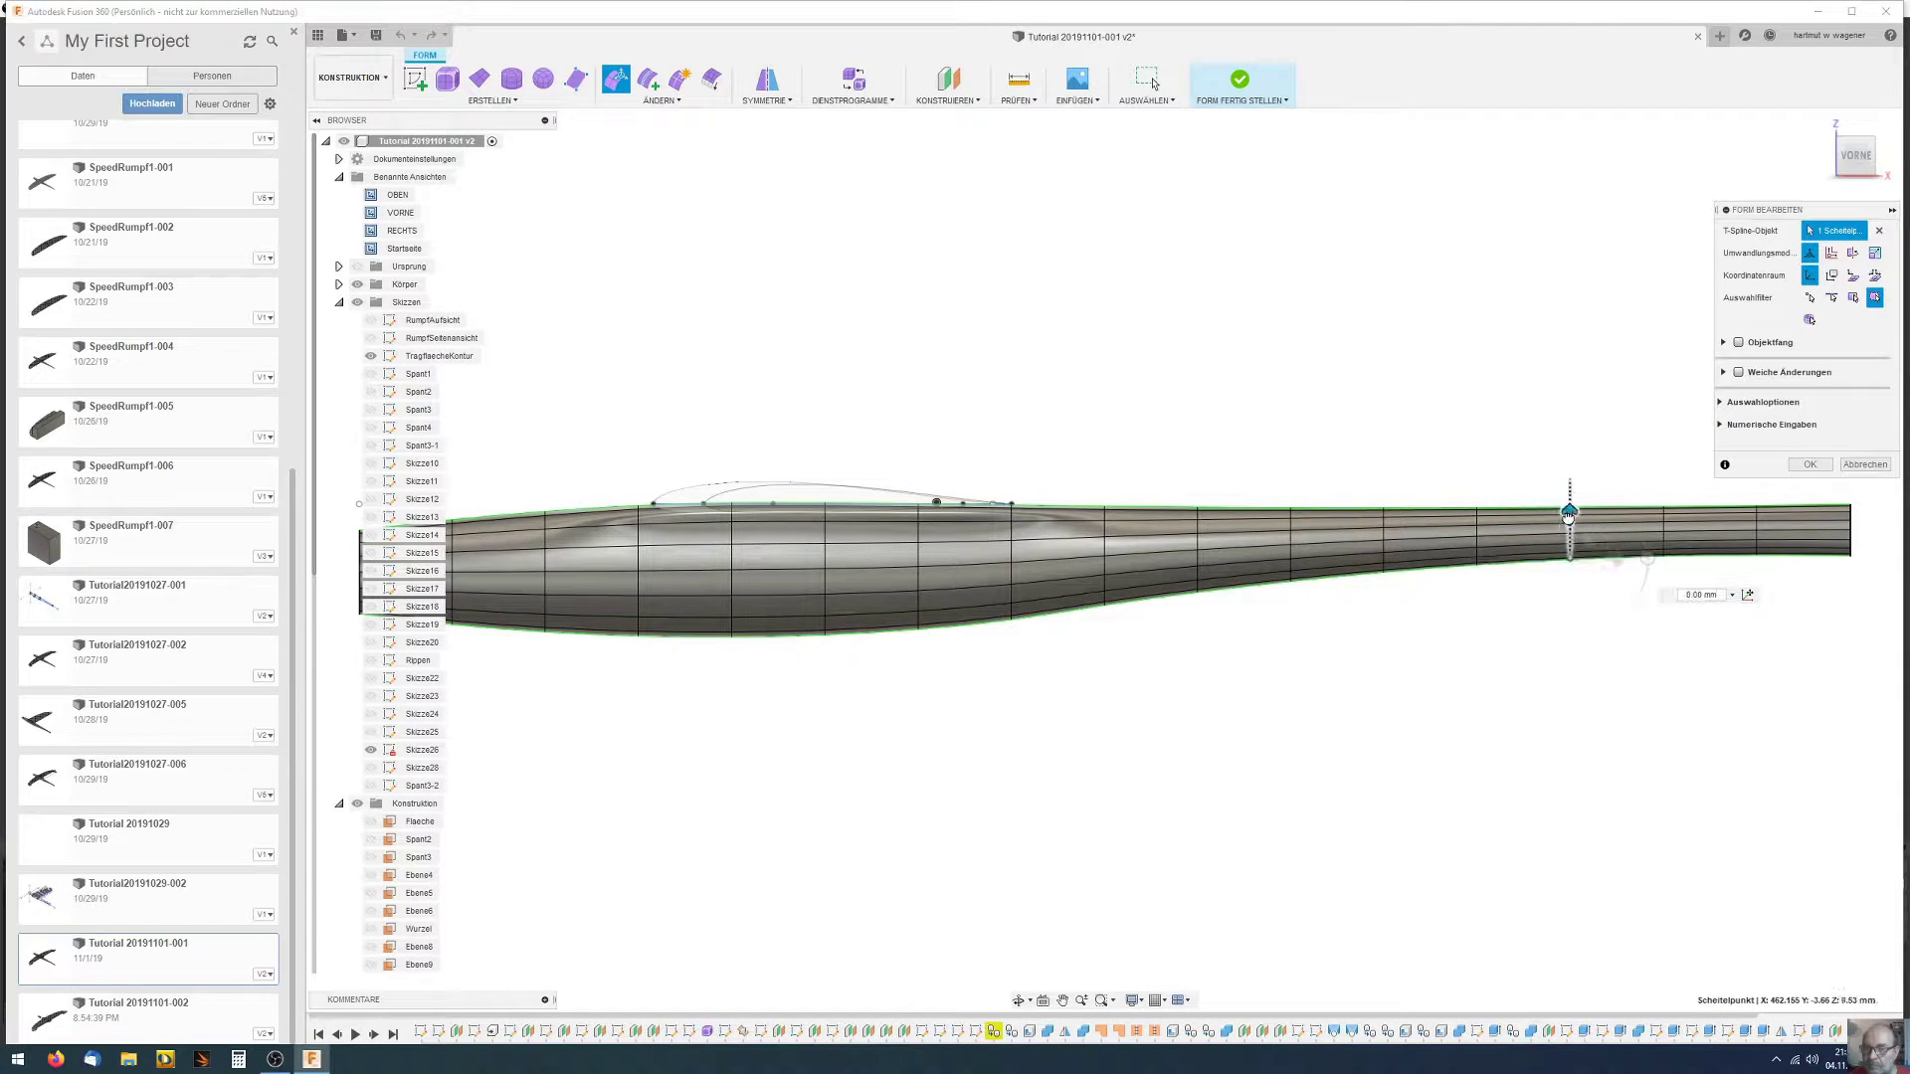
pyautogui.moveTo(1571, 518); pyautogui.dragTo(1572, 518)
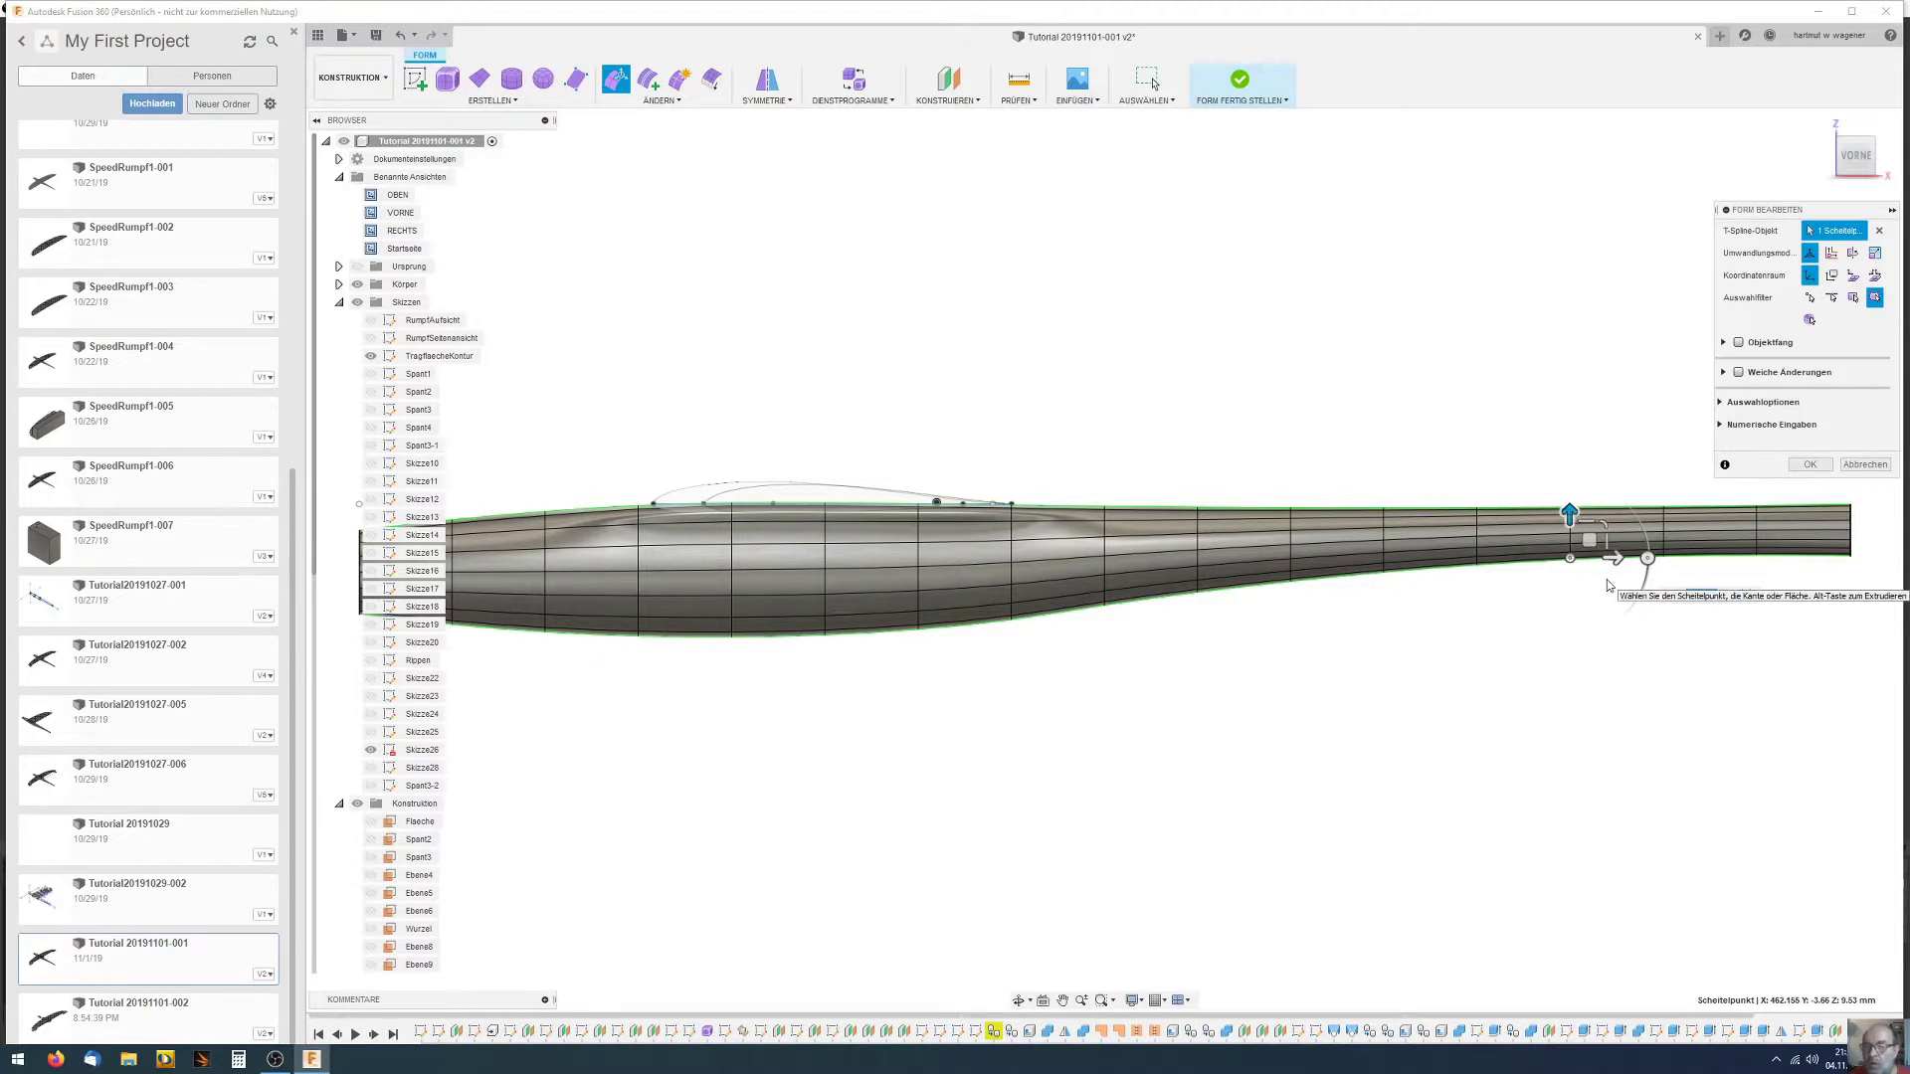
pyautogui.keyDown('shift'); pyautogui.moveTo(961, 364); pyautogui.dragTo(1071, 408, button='middle'); pyautogui.keyUp('shift')
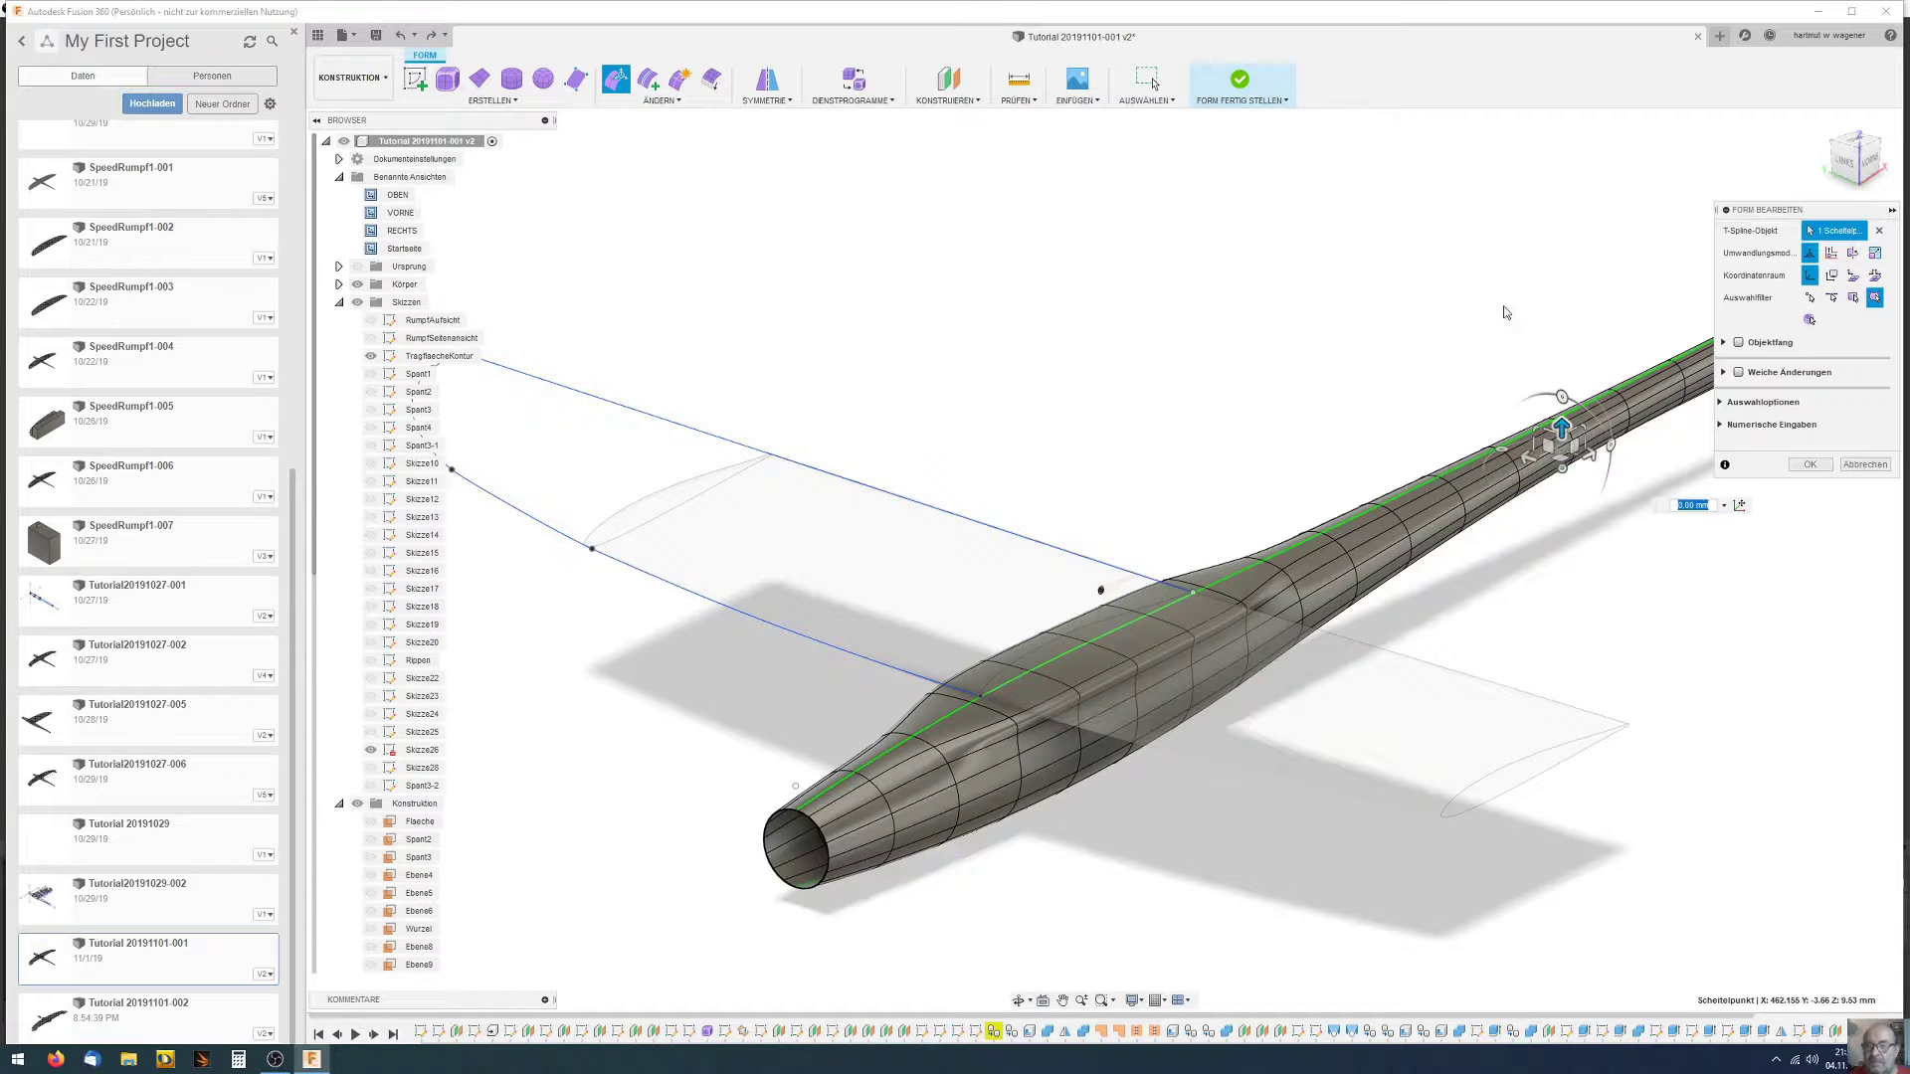
pyautogui.click(1811, 464)
pyautogui.scroll(-2, 1074, 432)
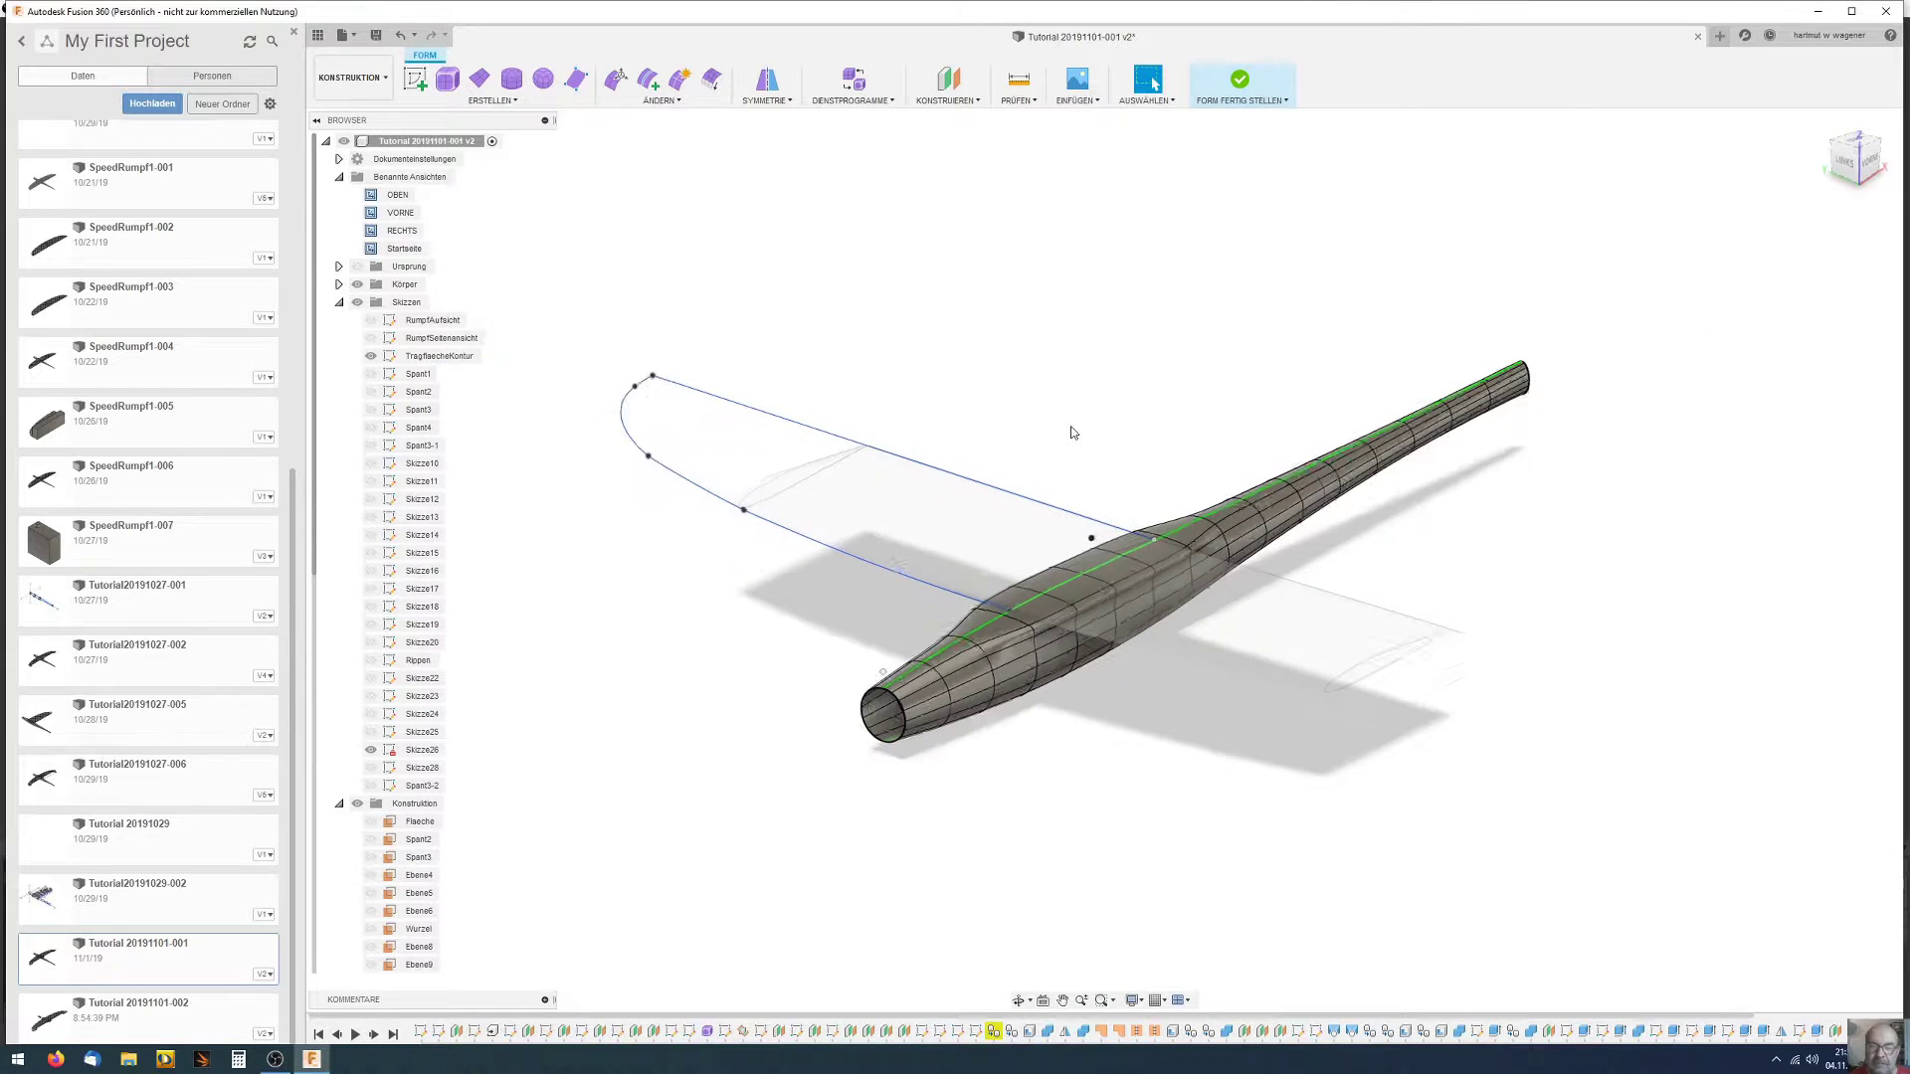
pyautogui.scroll(-2, 1075, 433)
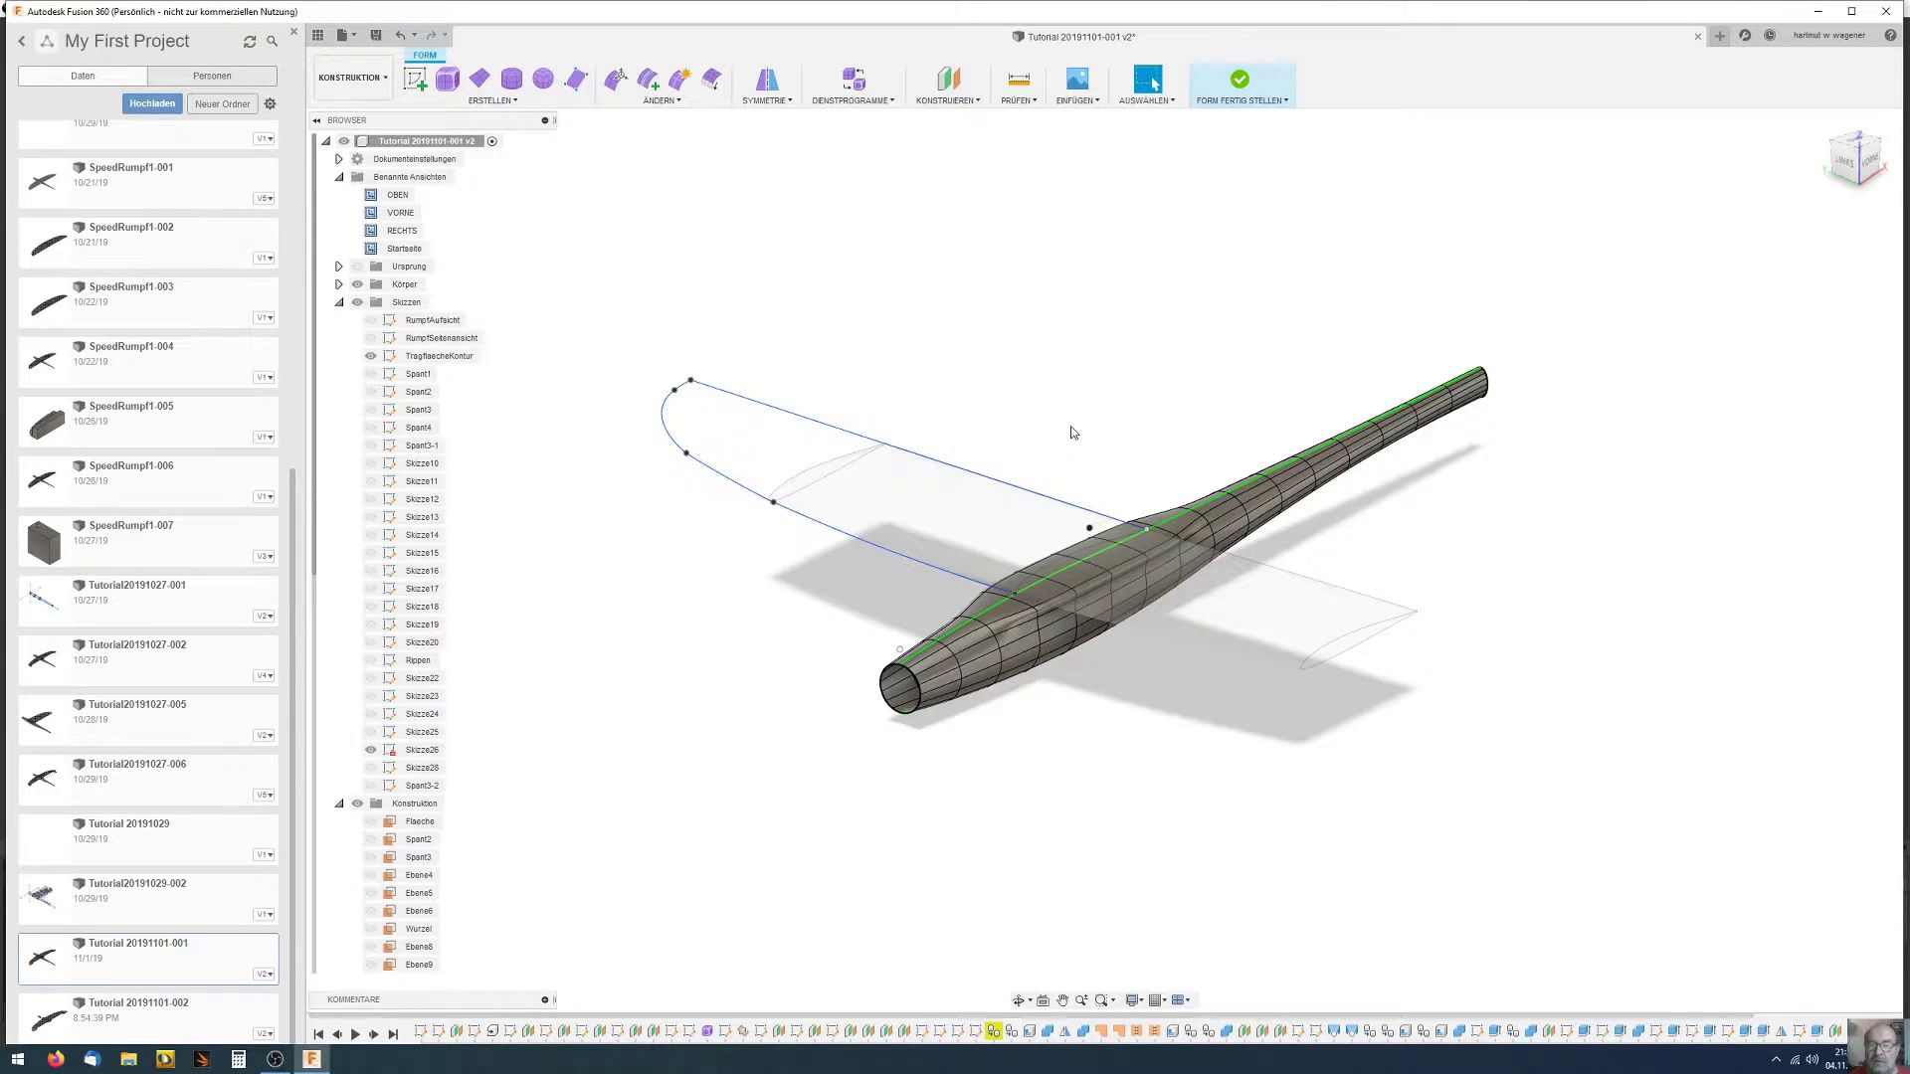
# Finish the form so the T-spline fuselage becomes a body beside the wing
pyautogui.click(1242, 84)
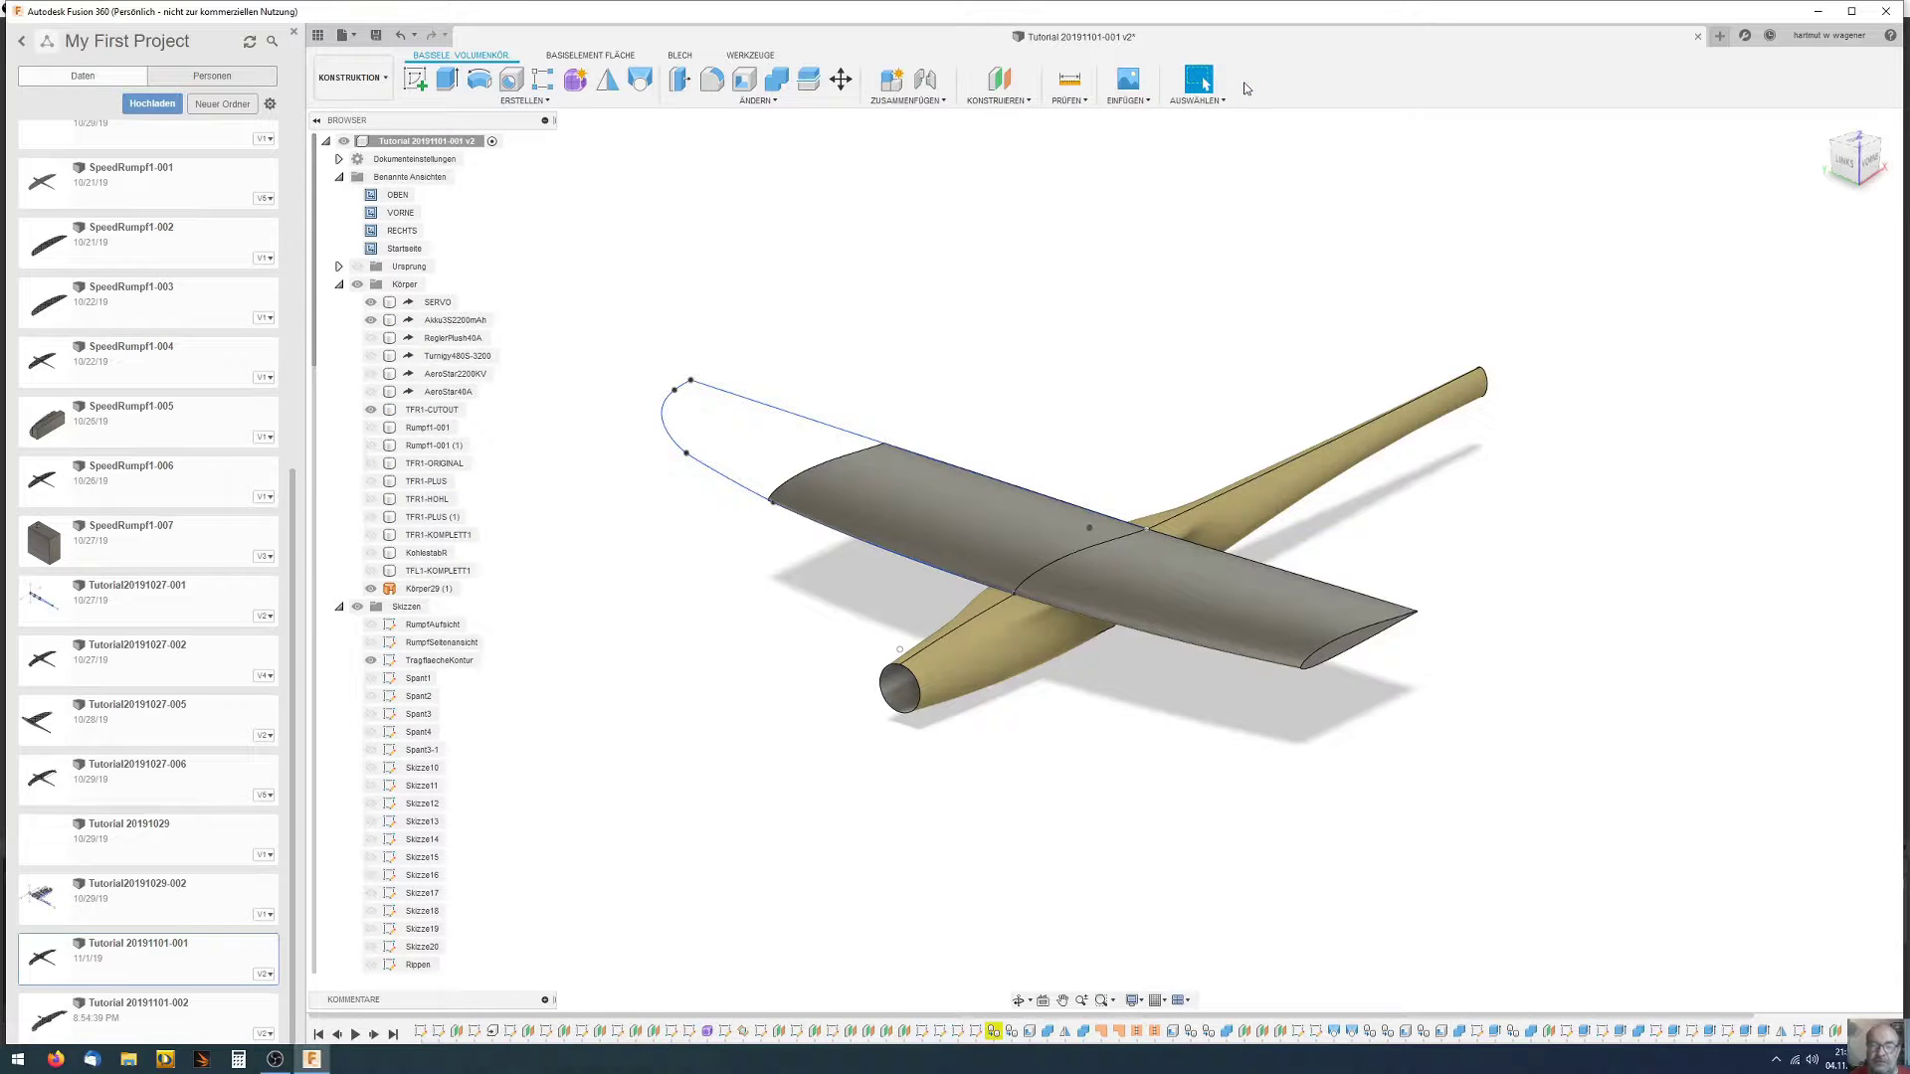
pyautogui.click(369, 416)
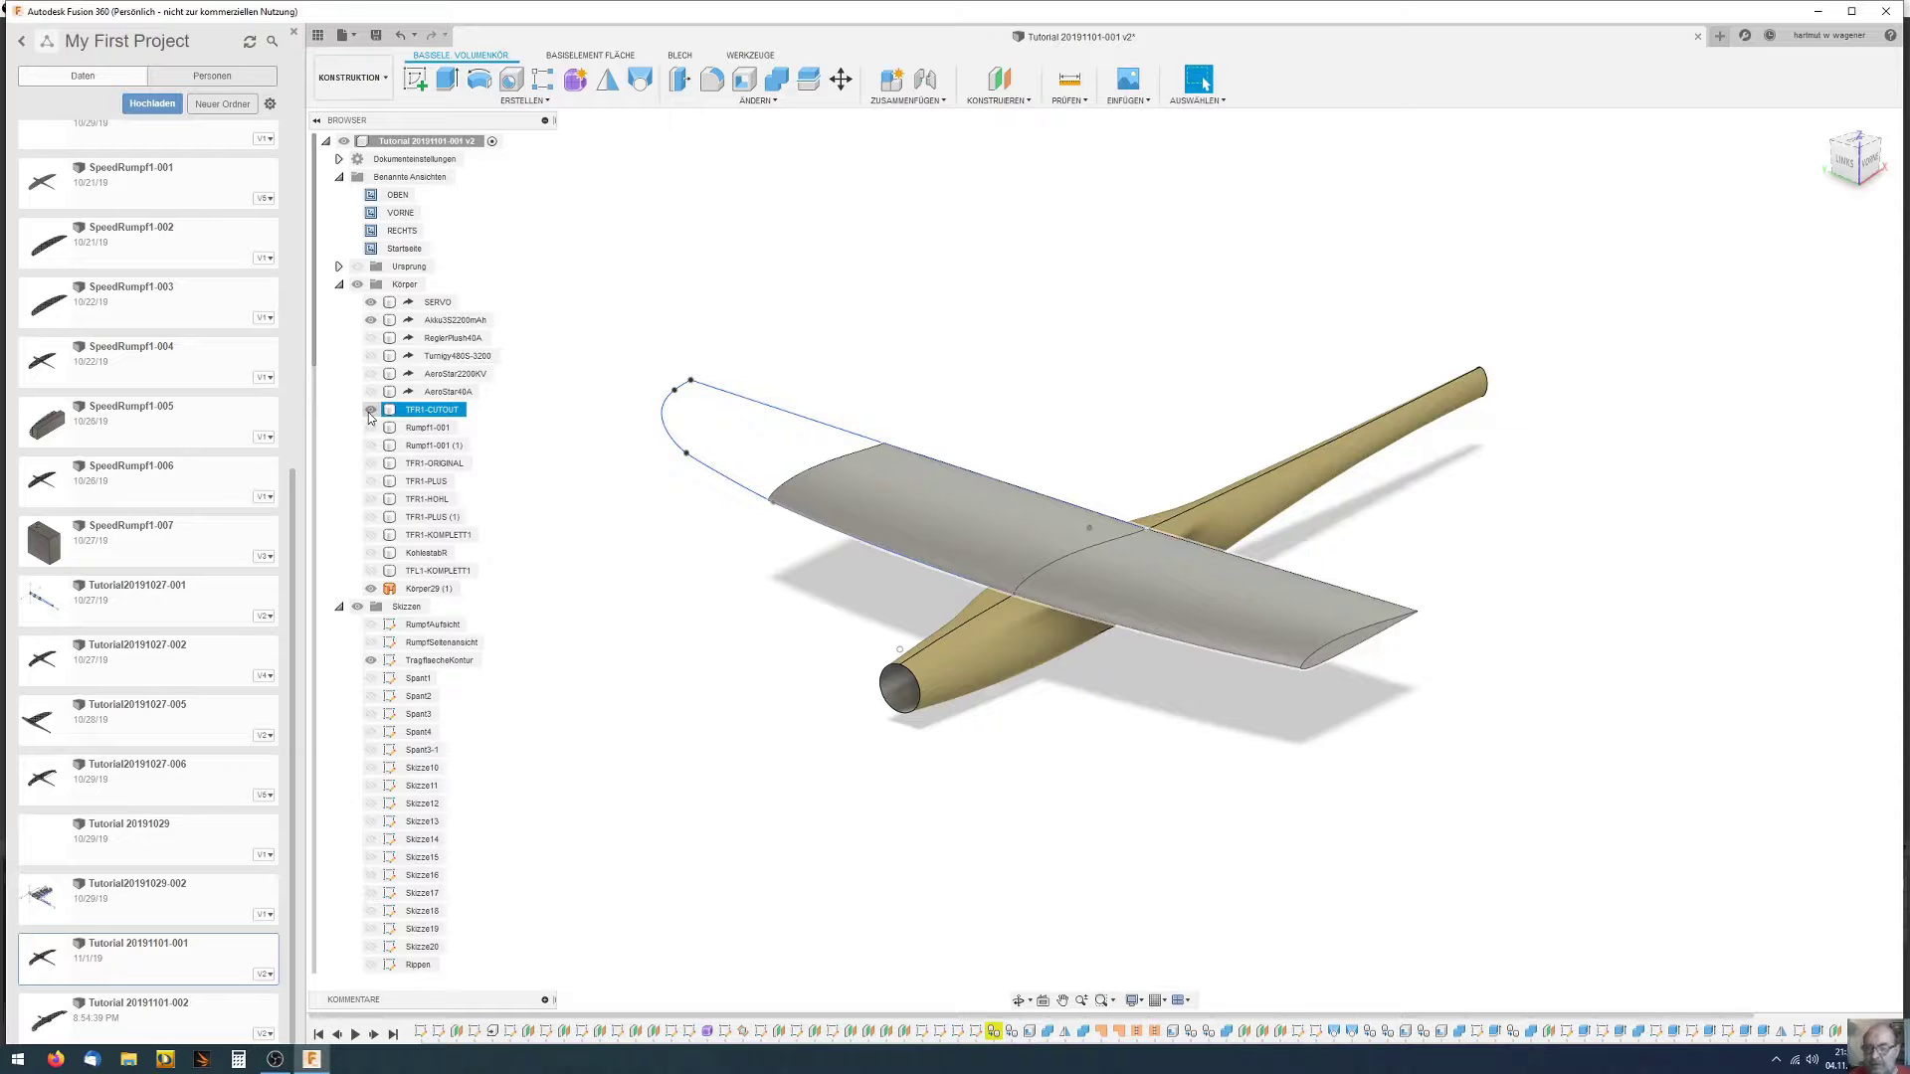
pyautogui.click(370, 410)
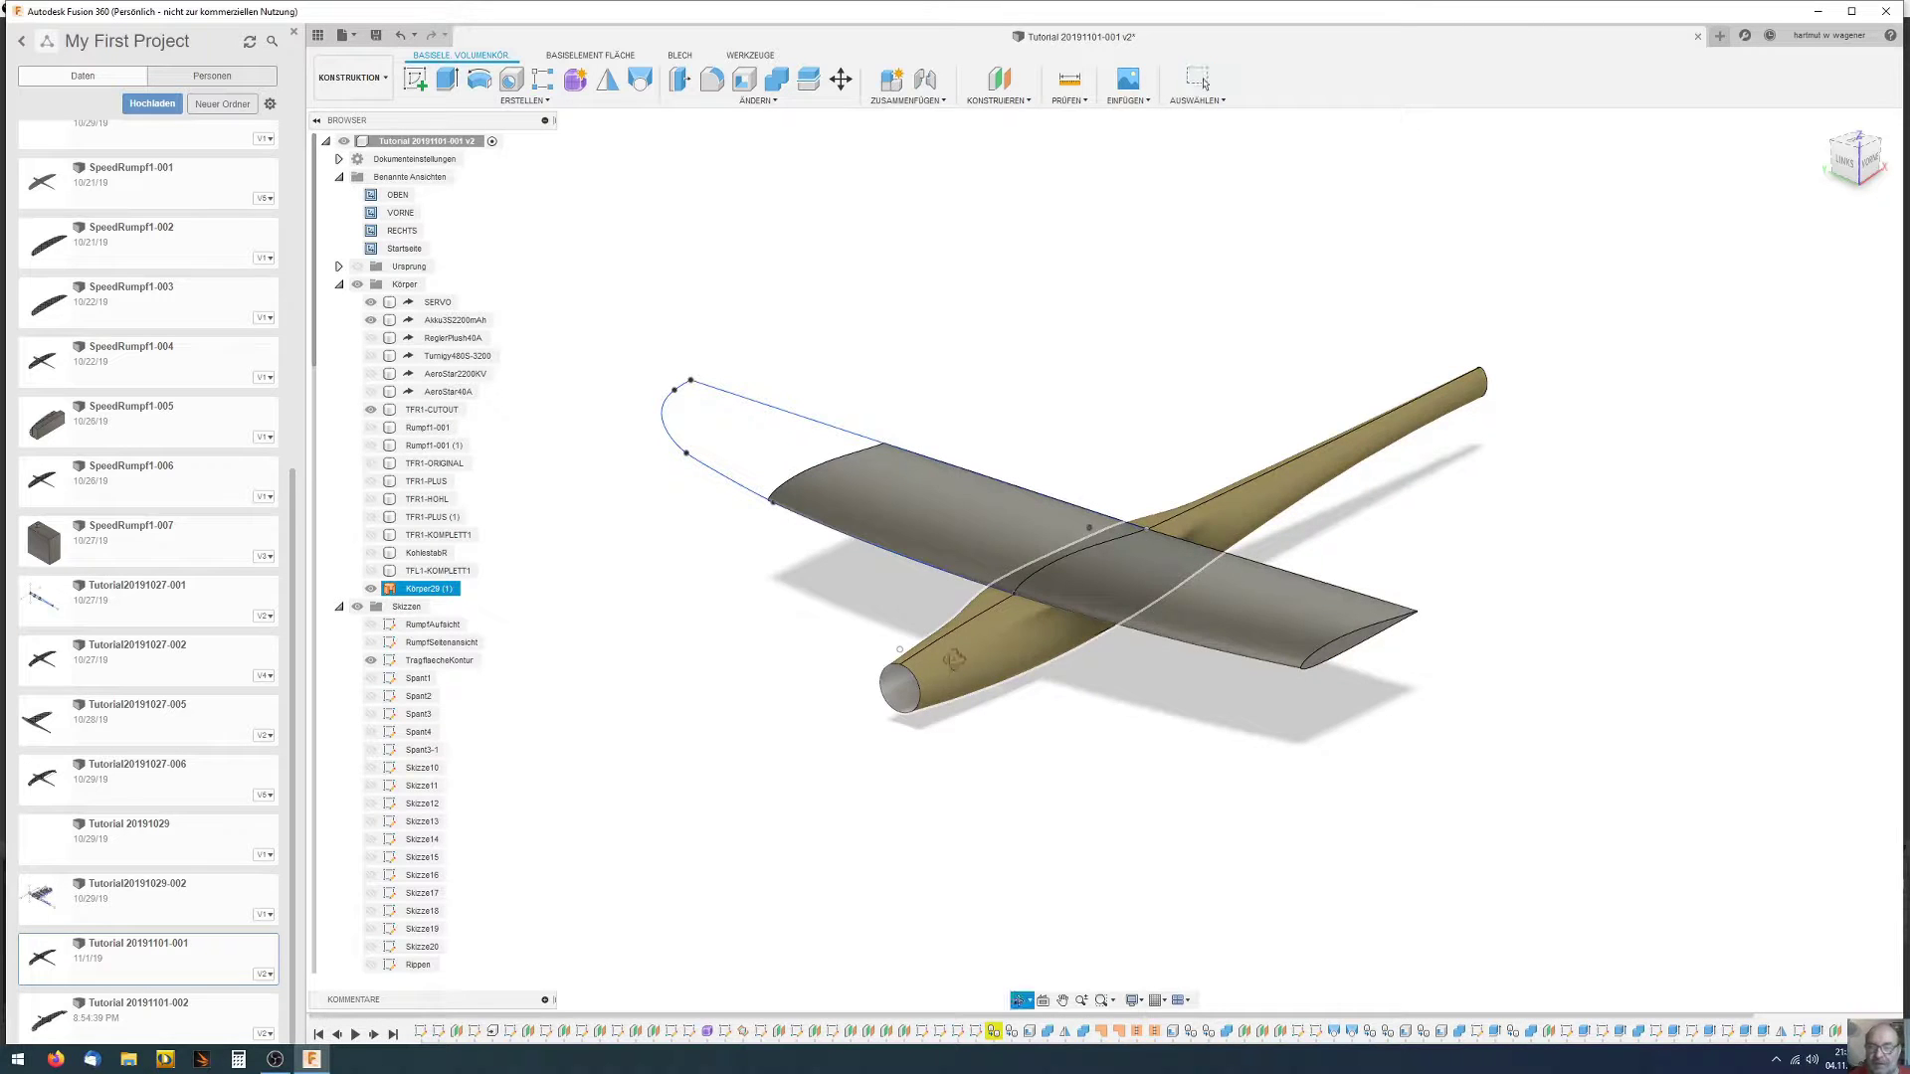
pyautogui.keyDown('shift'); pyautogui.moveTo(438, 338); pyautogui.dragTo(490, 288, button='middle'); pyautogui.keyUp('shift')
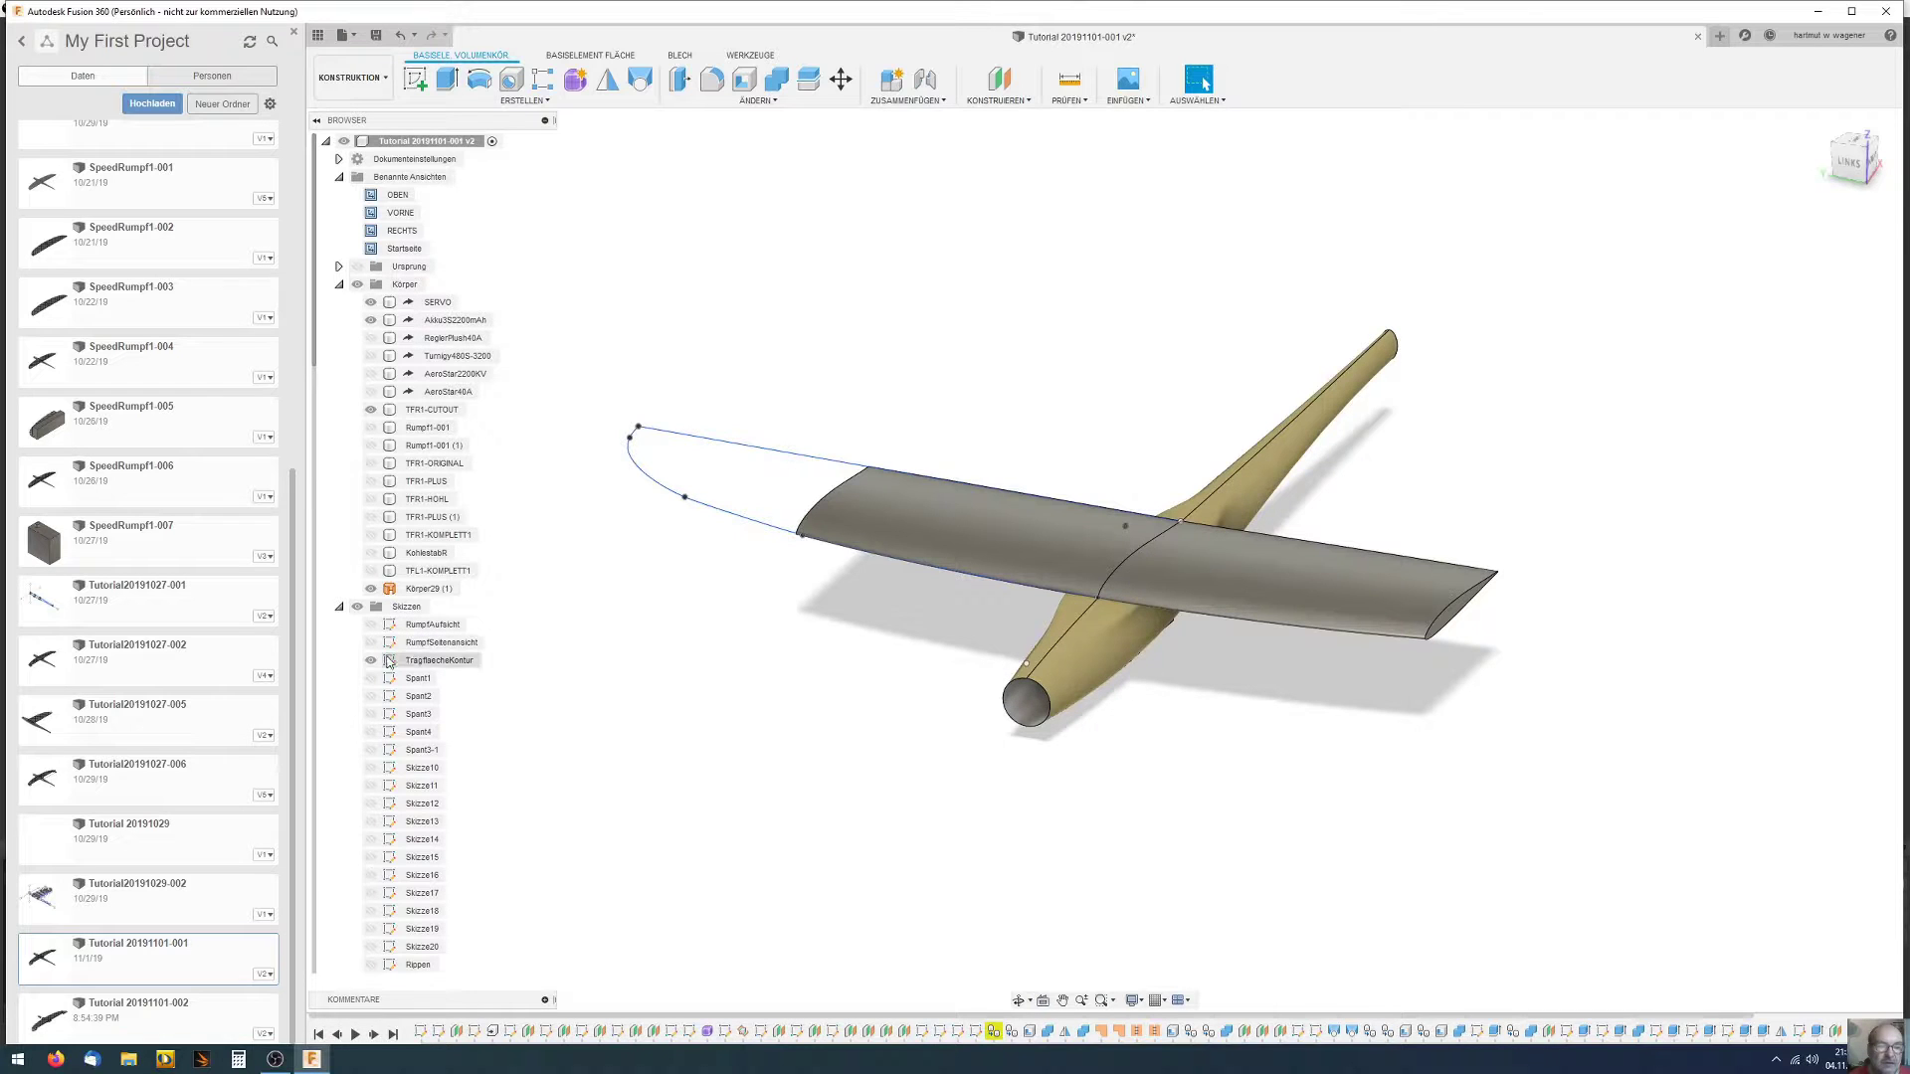
# Hide the TragflaecheKontur wing outline sketch and clear the body selection
pyautogui.click(371, 661)
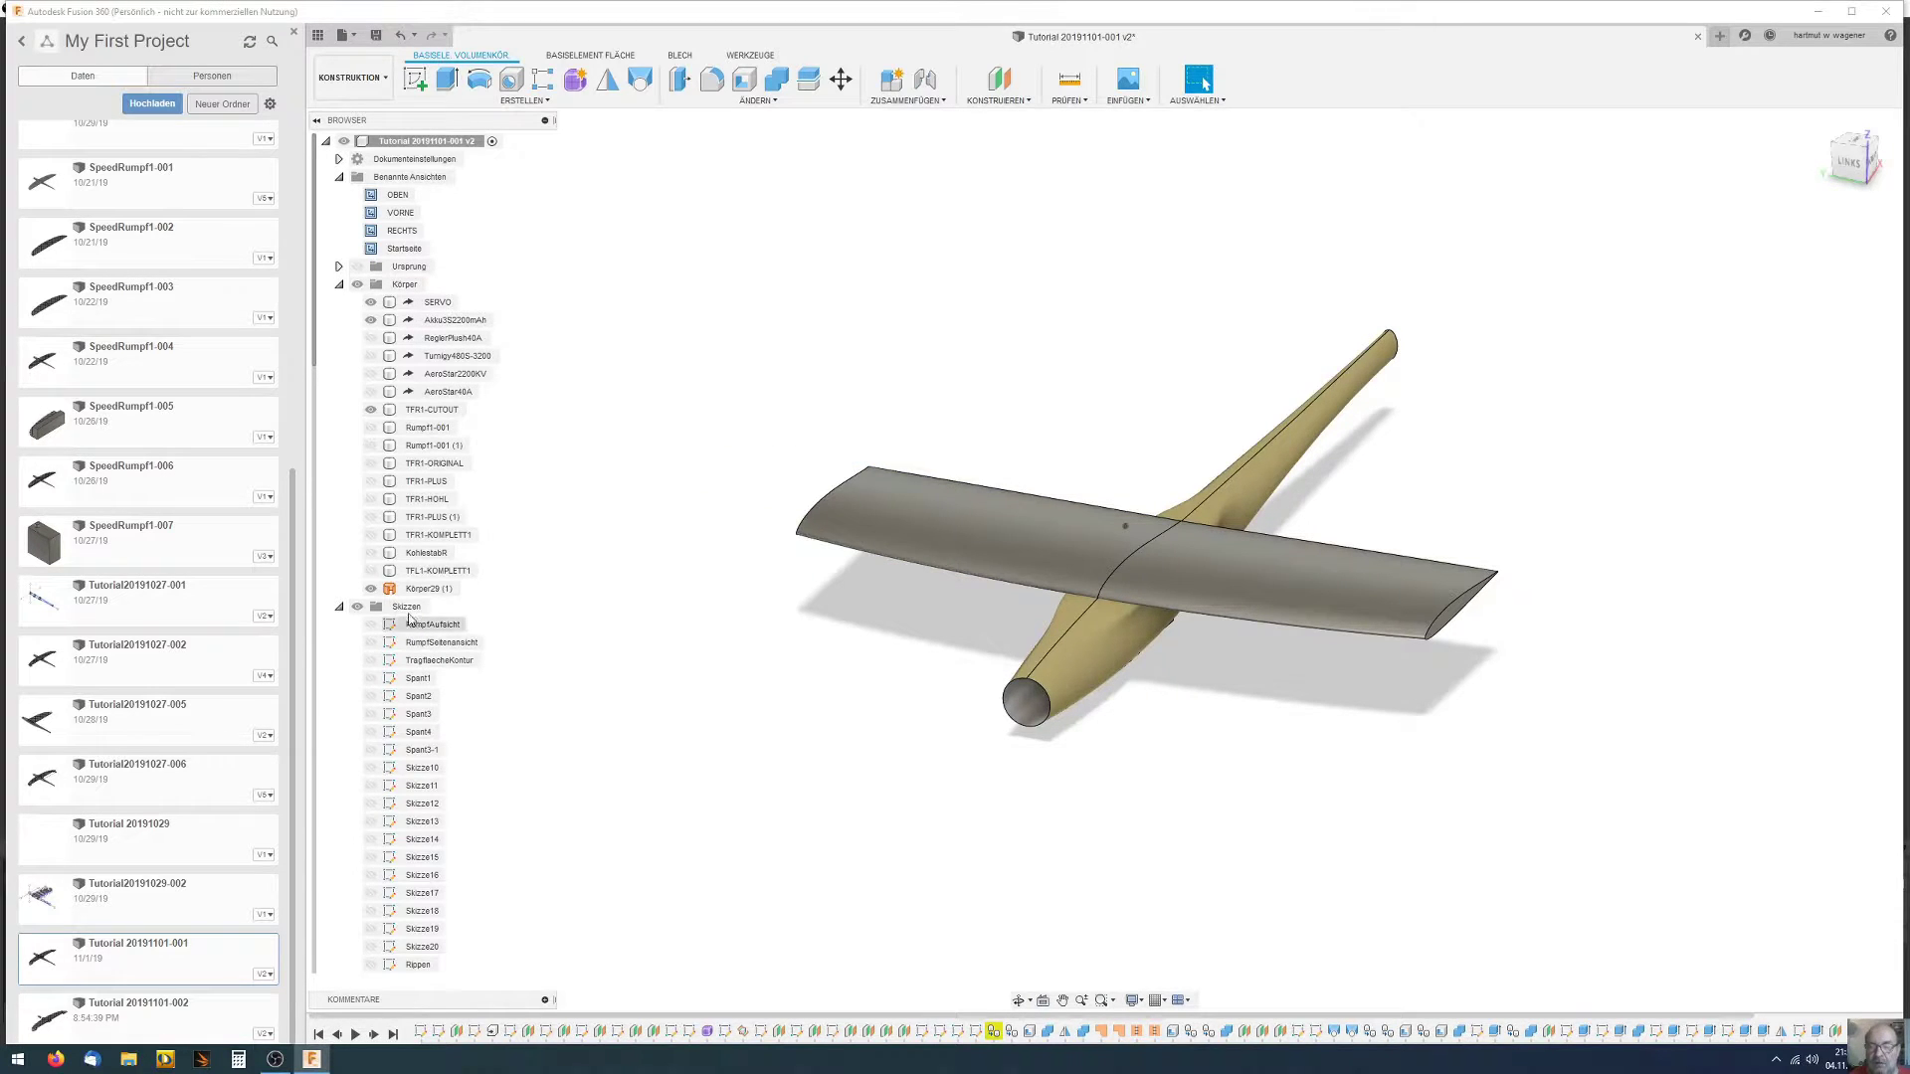
pyautogui.click(1033, 694)
pyautogui.click(700, 609)
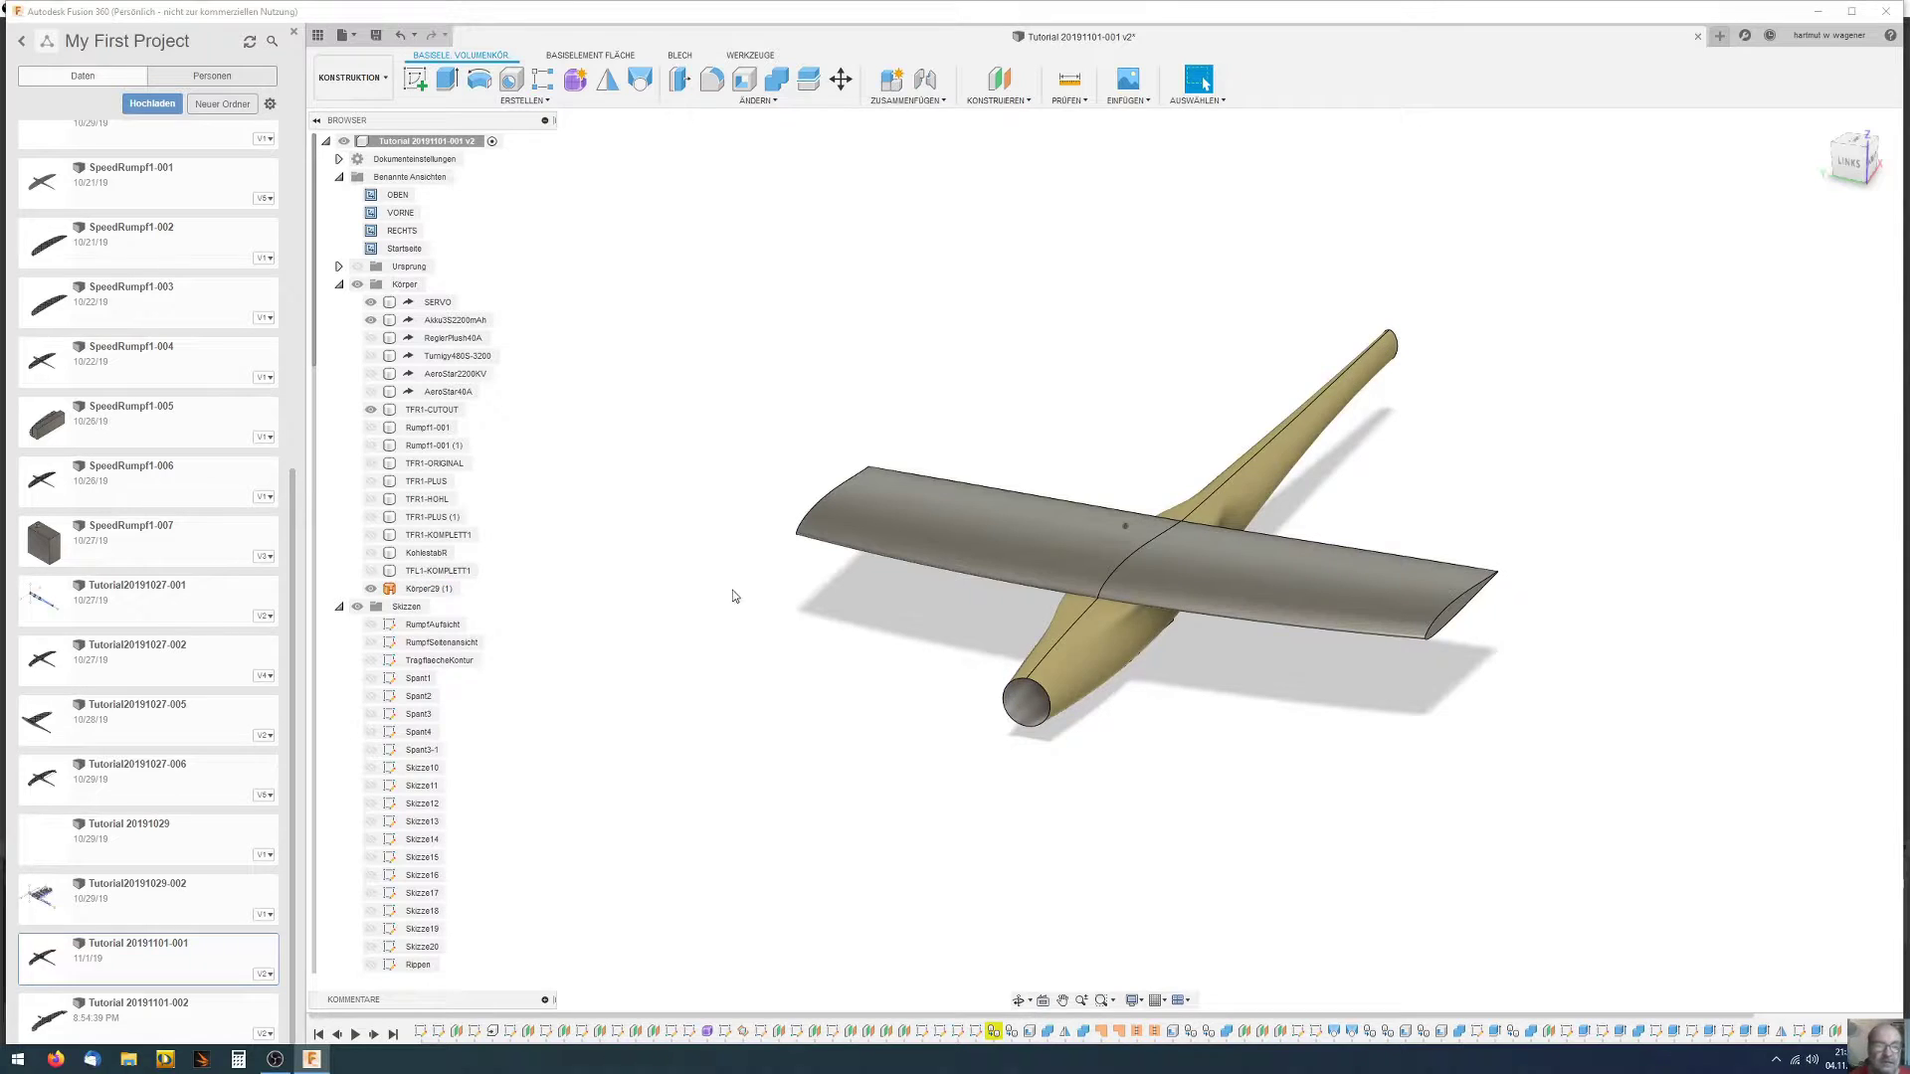
pyautogui.click(1281, 542)
pyautogui.press('Escape')
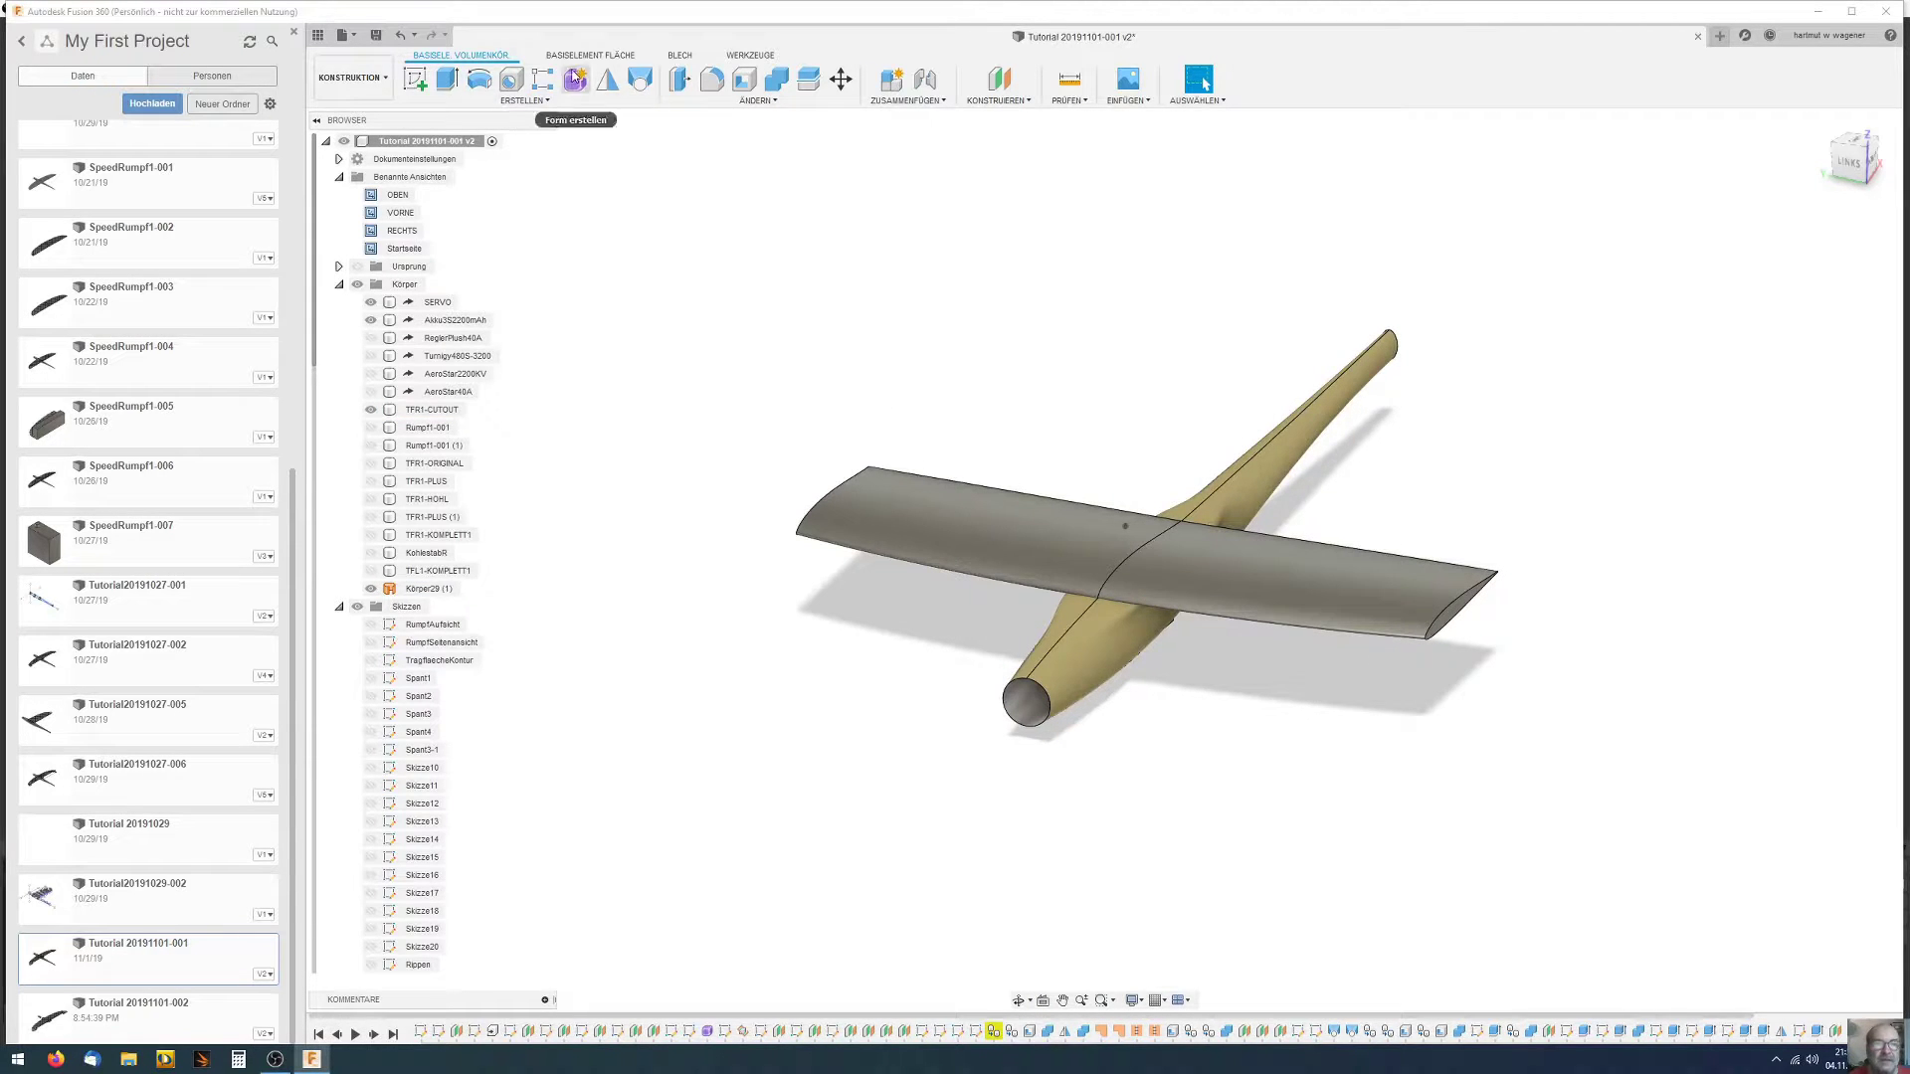
pyautogui.click(583, 57)
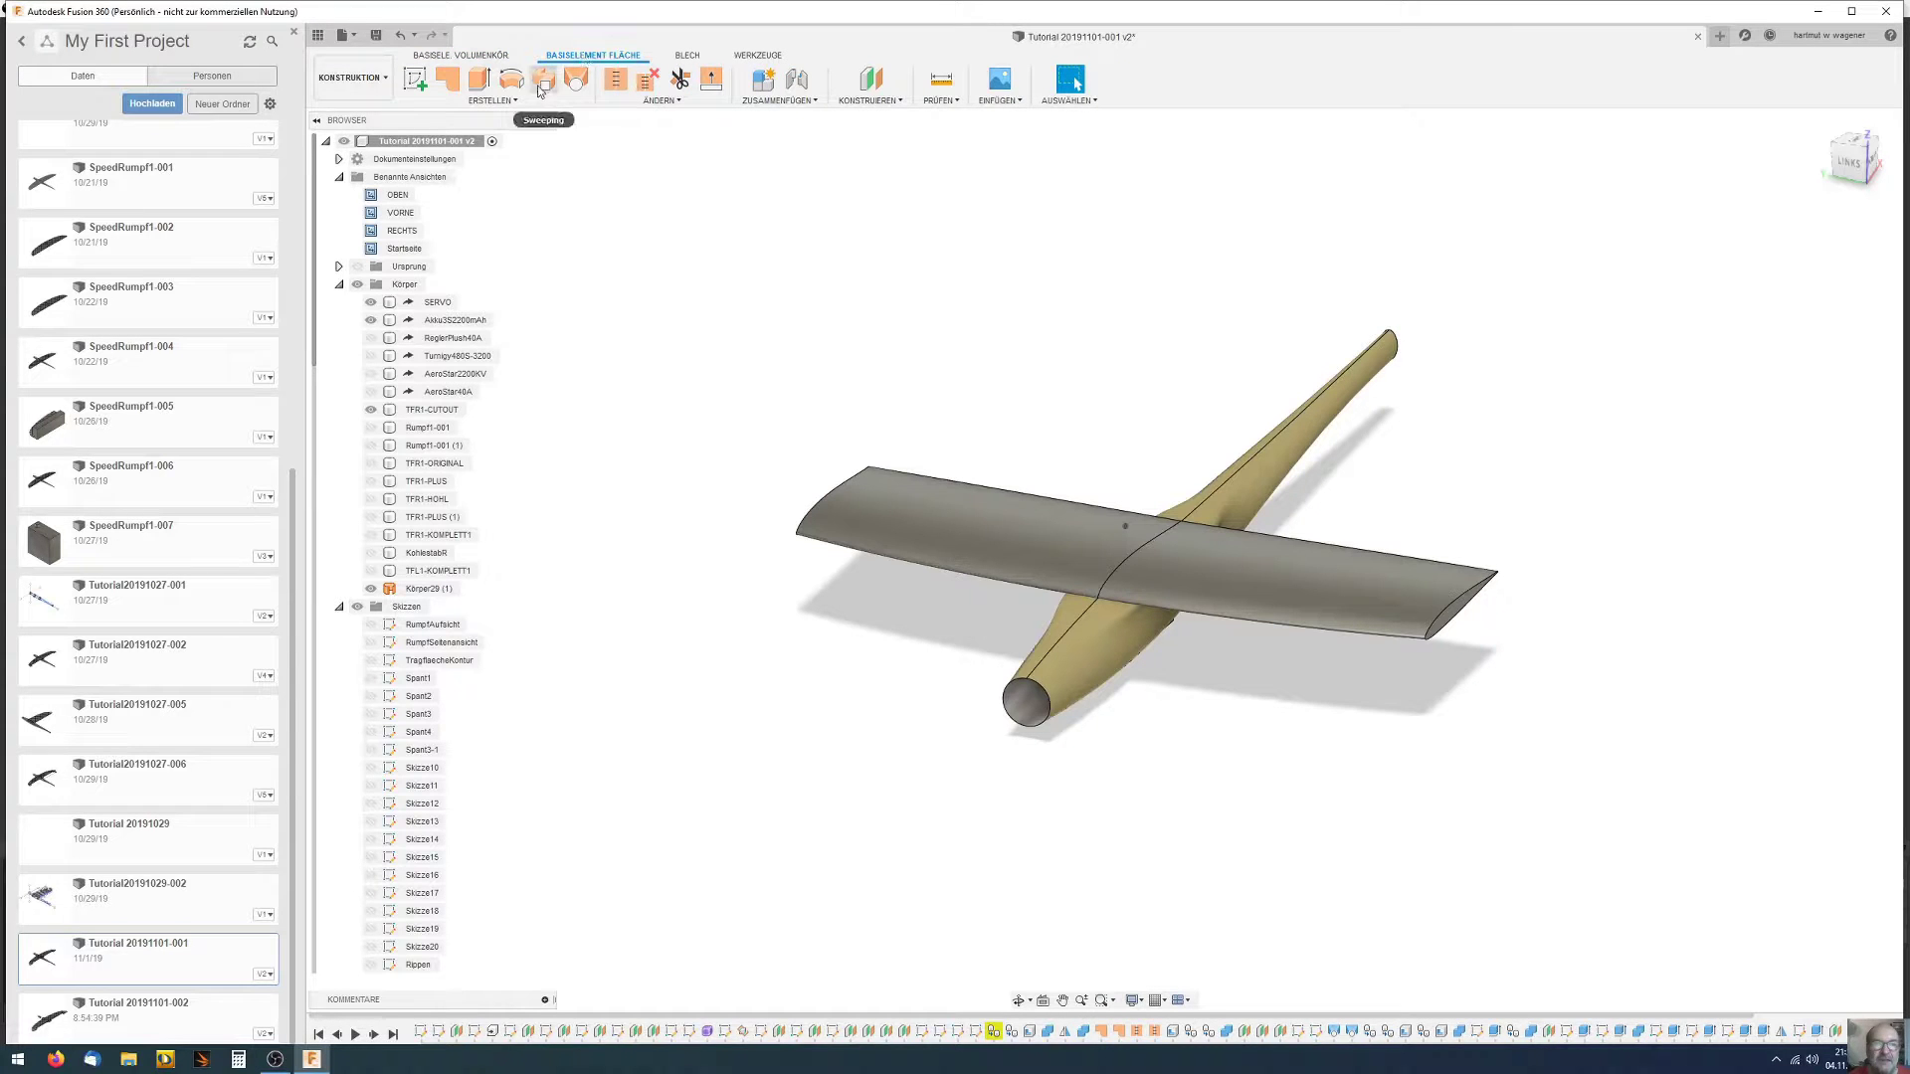
# Cap the fuselage nose opening with a patch surface
pyautogui.click(446, 80)
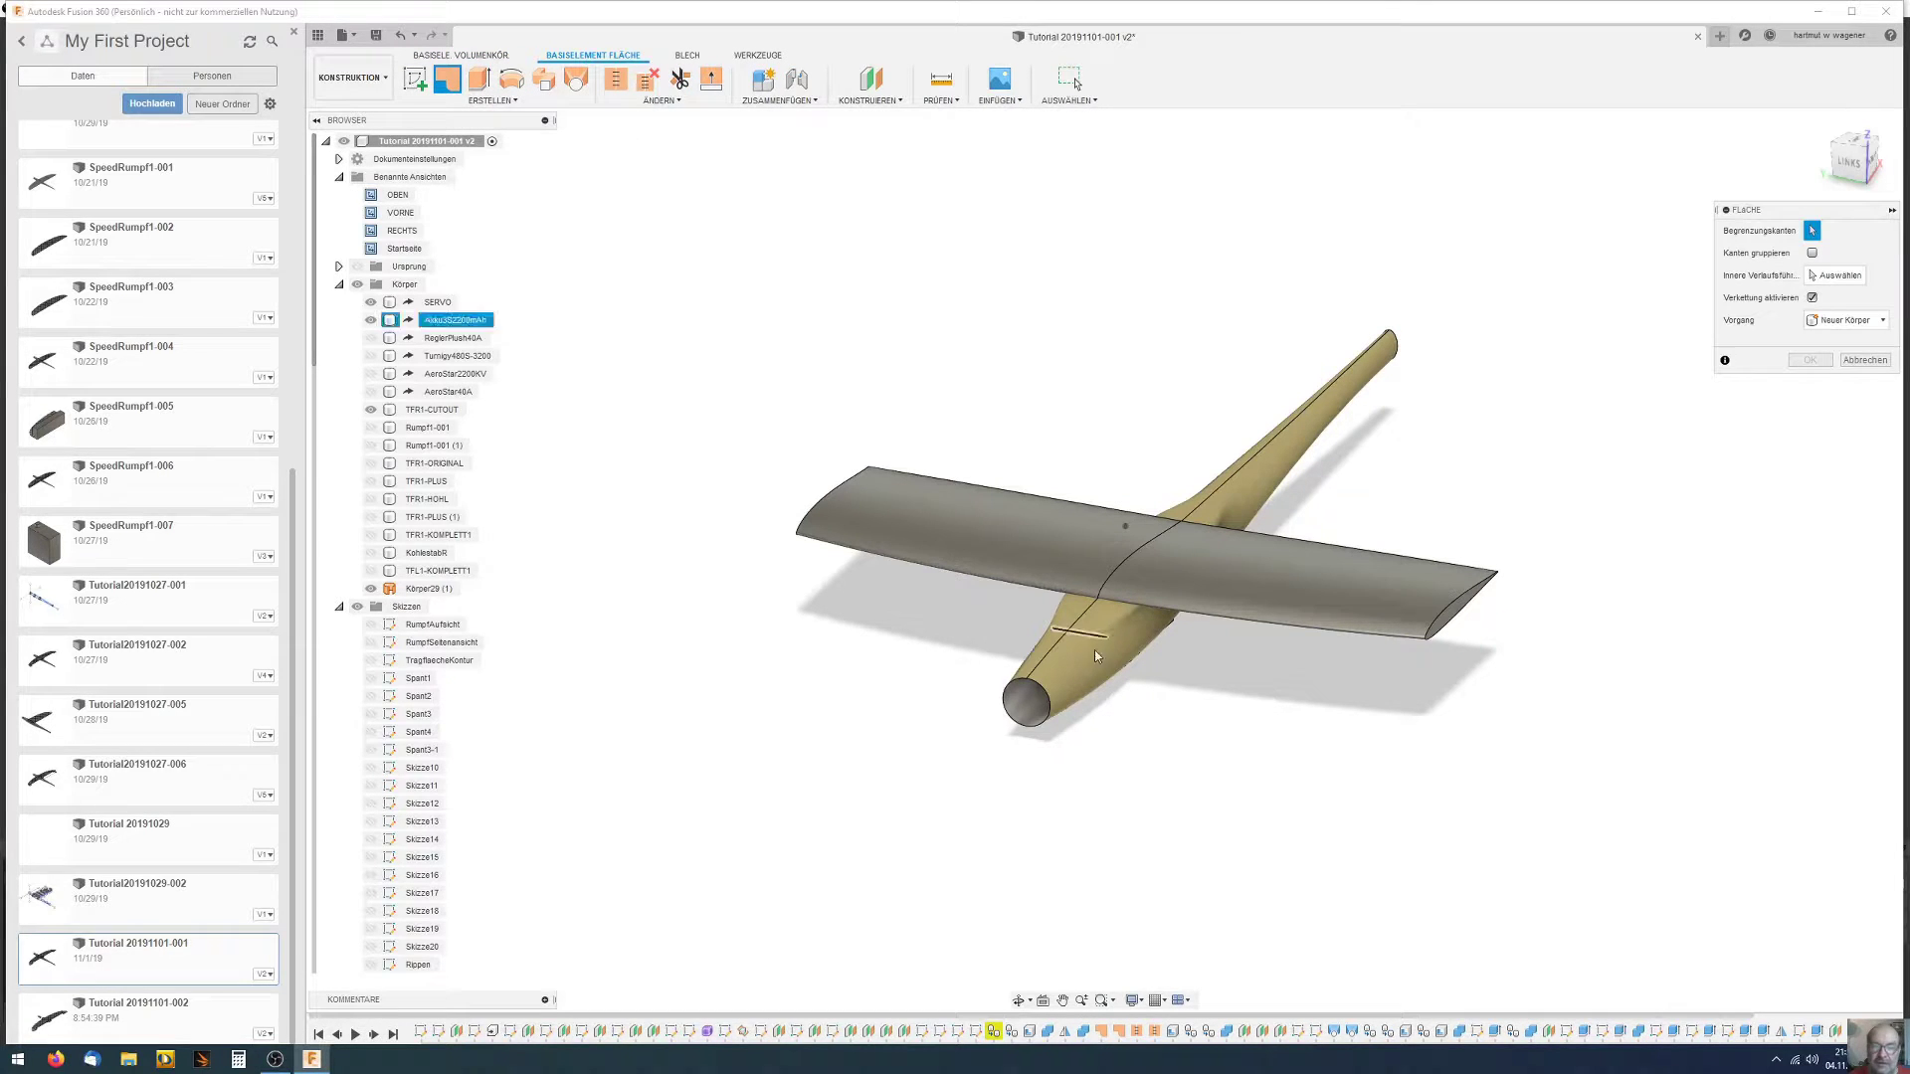
pyautogui.click(1047, 699)
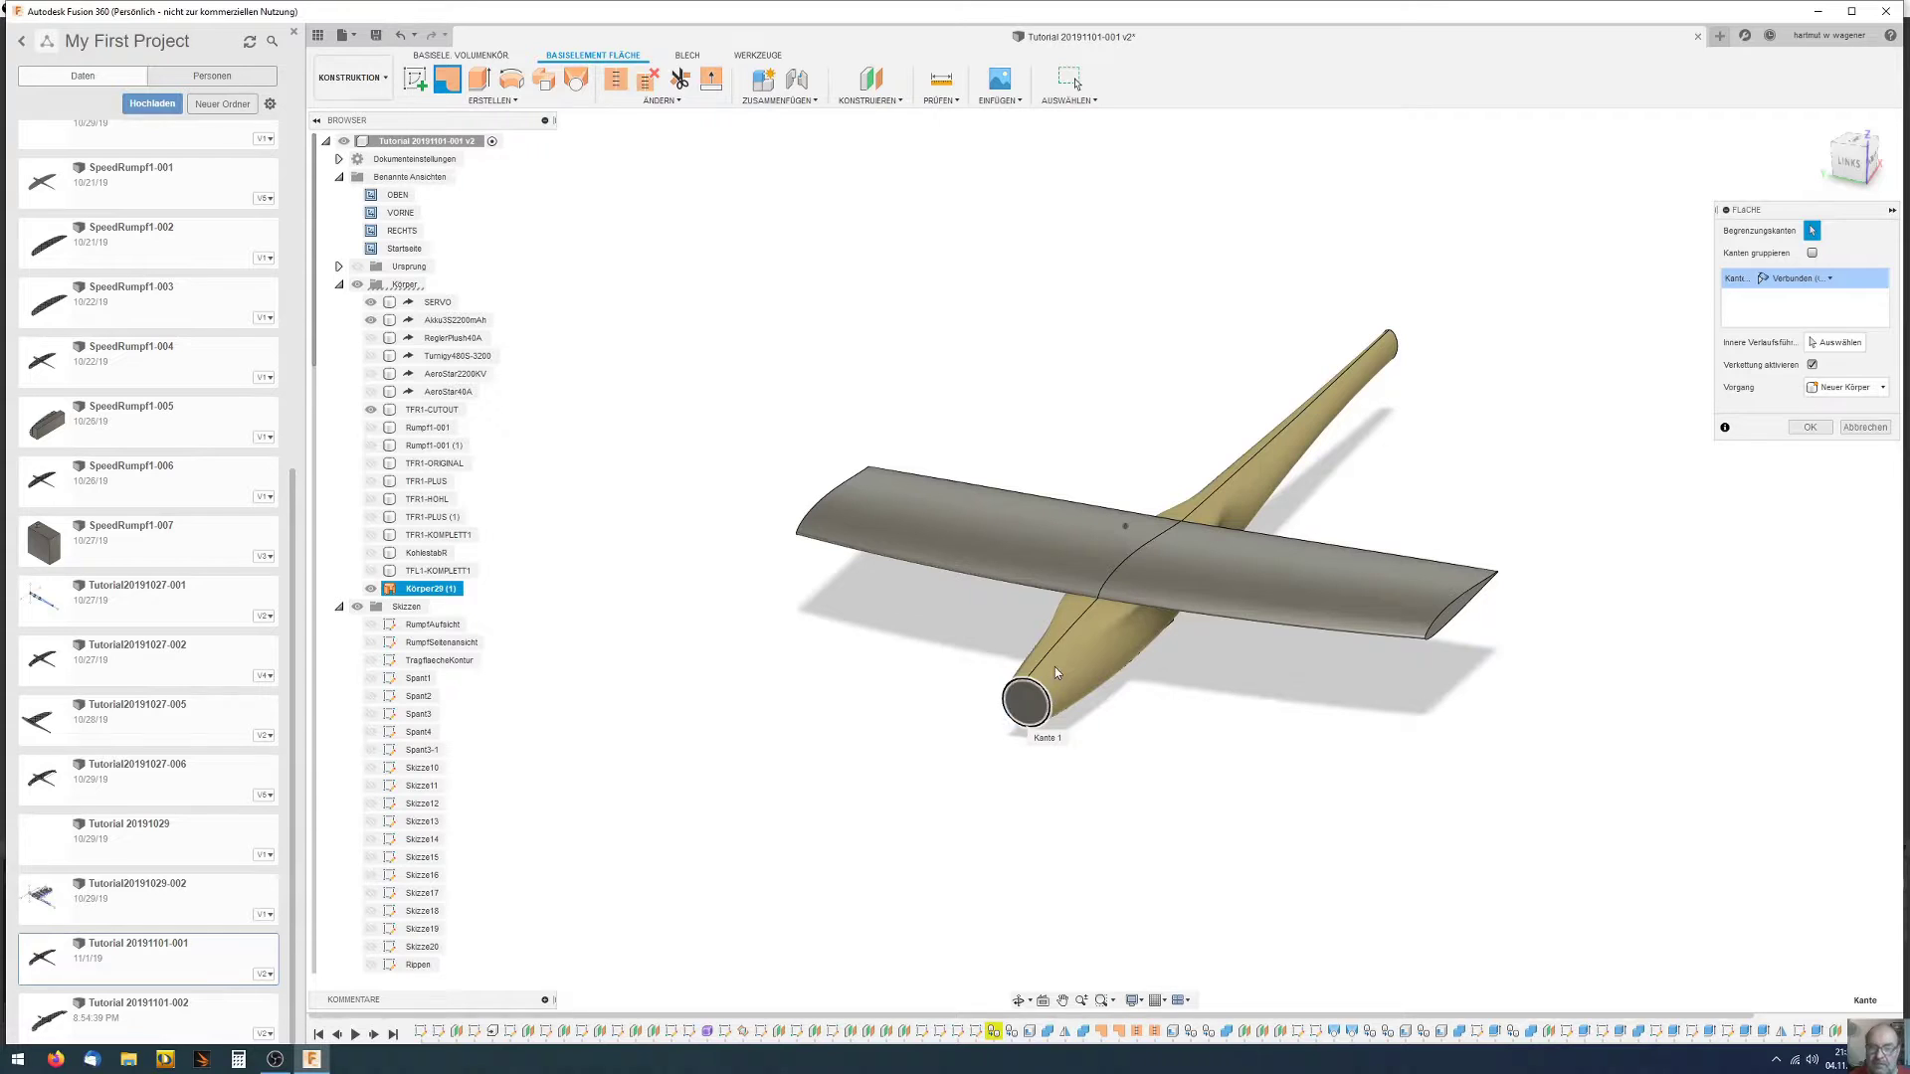
pyautogui.click(1811, 427)
pyautogui.moveTo(1393, 518)
pyautogui.keyDown('shift'); pyautogui.mouseDown(button='middle')
pyautogui.moveTo(1270, 554)
pyautogui.moveTo(726, 155)
pyautogui.mouseUp(button='middle'); pyautogui.keyUp('shift')
# Cap the fuselage tail opening with a second patch surface
pyautogui.click(447, 79)
pyautogui.click(1317, 589)
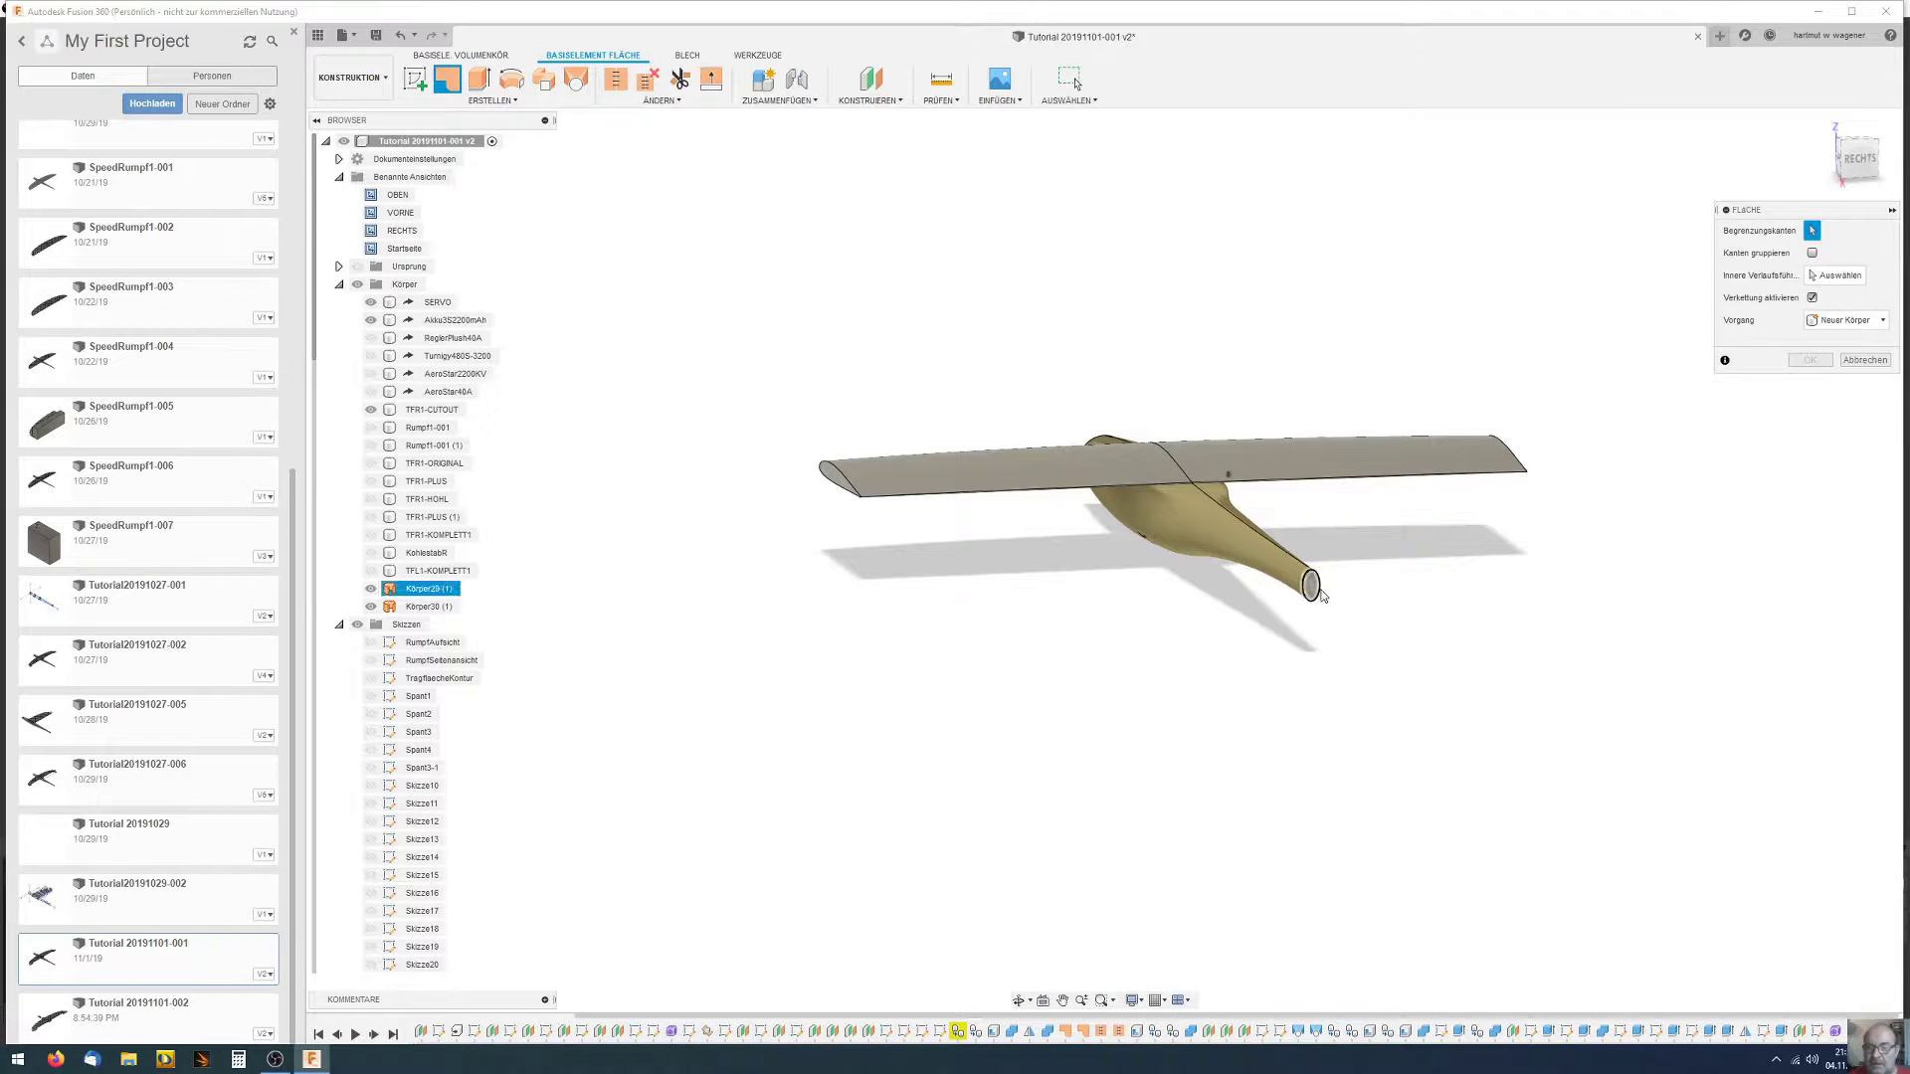
pyautogui.click(1813, 429)
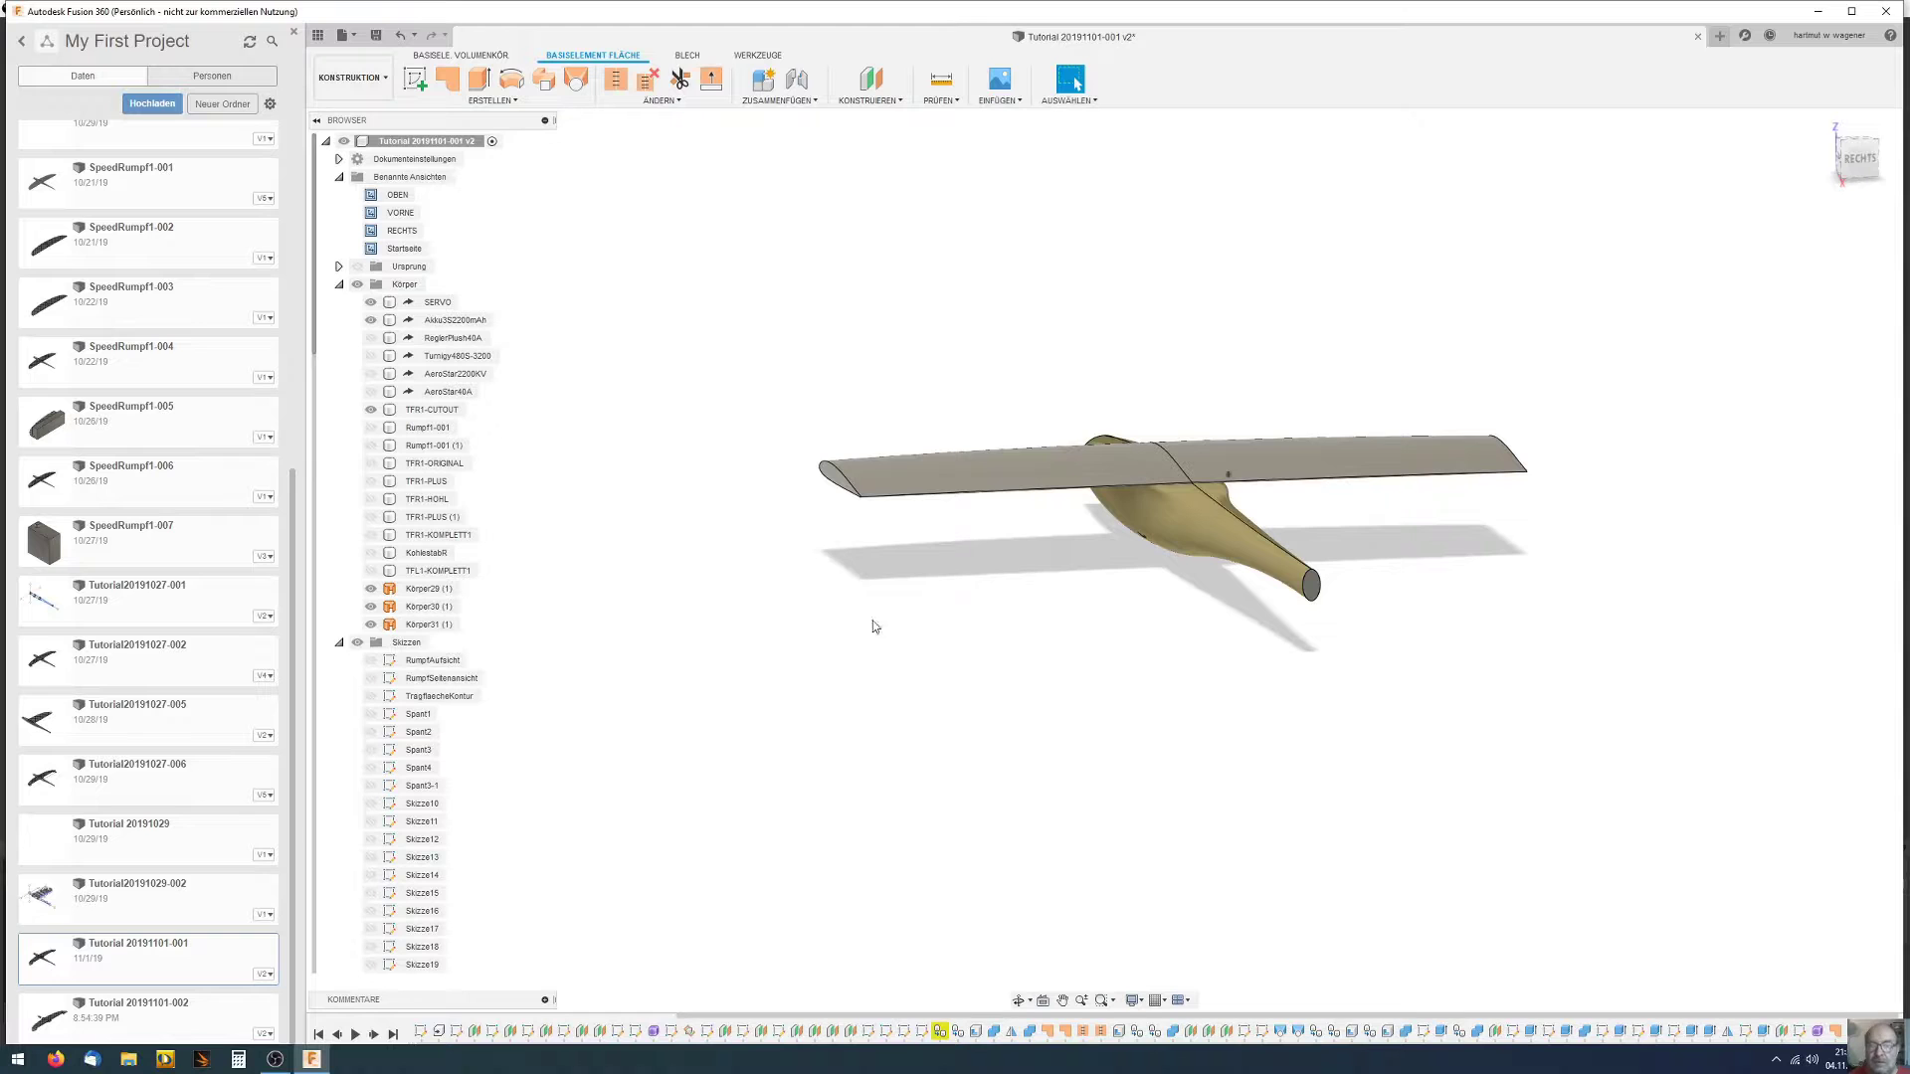
pyautogui.keyDown('shift'); pyautogui.moveTo(870, 608); pyautogui.dragTo(853, 628, button='middle'); pyautogui.keyUp('shift')
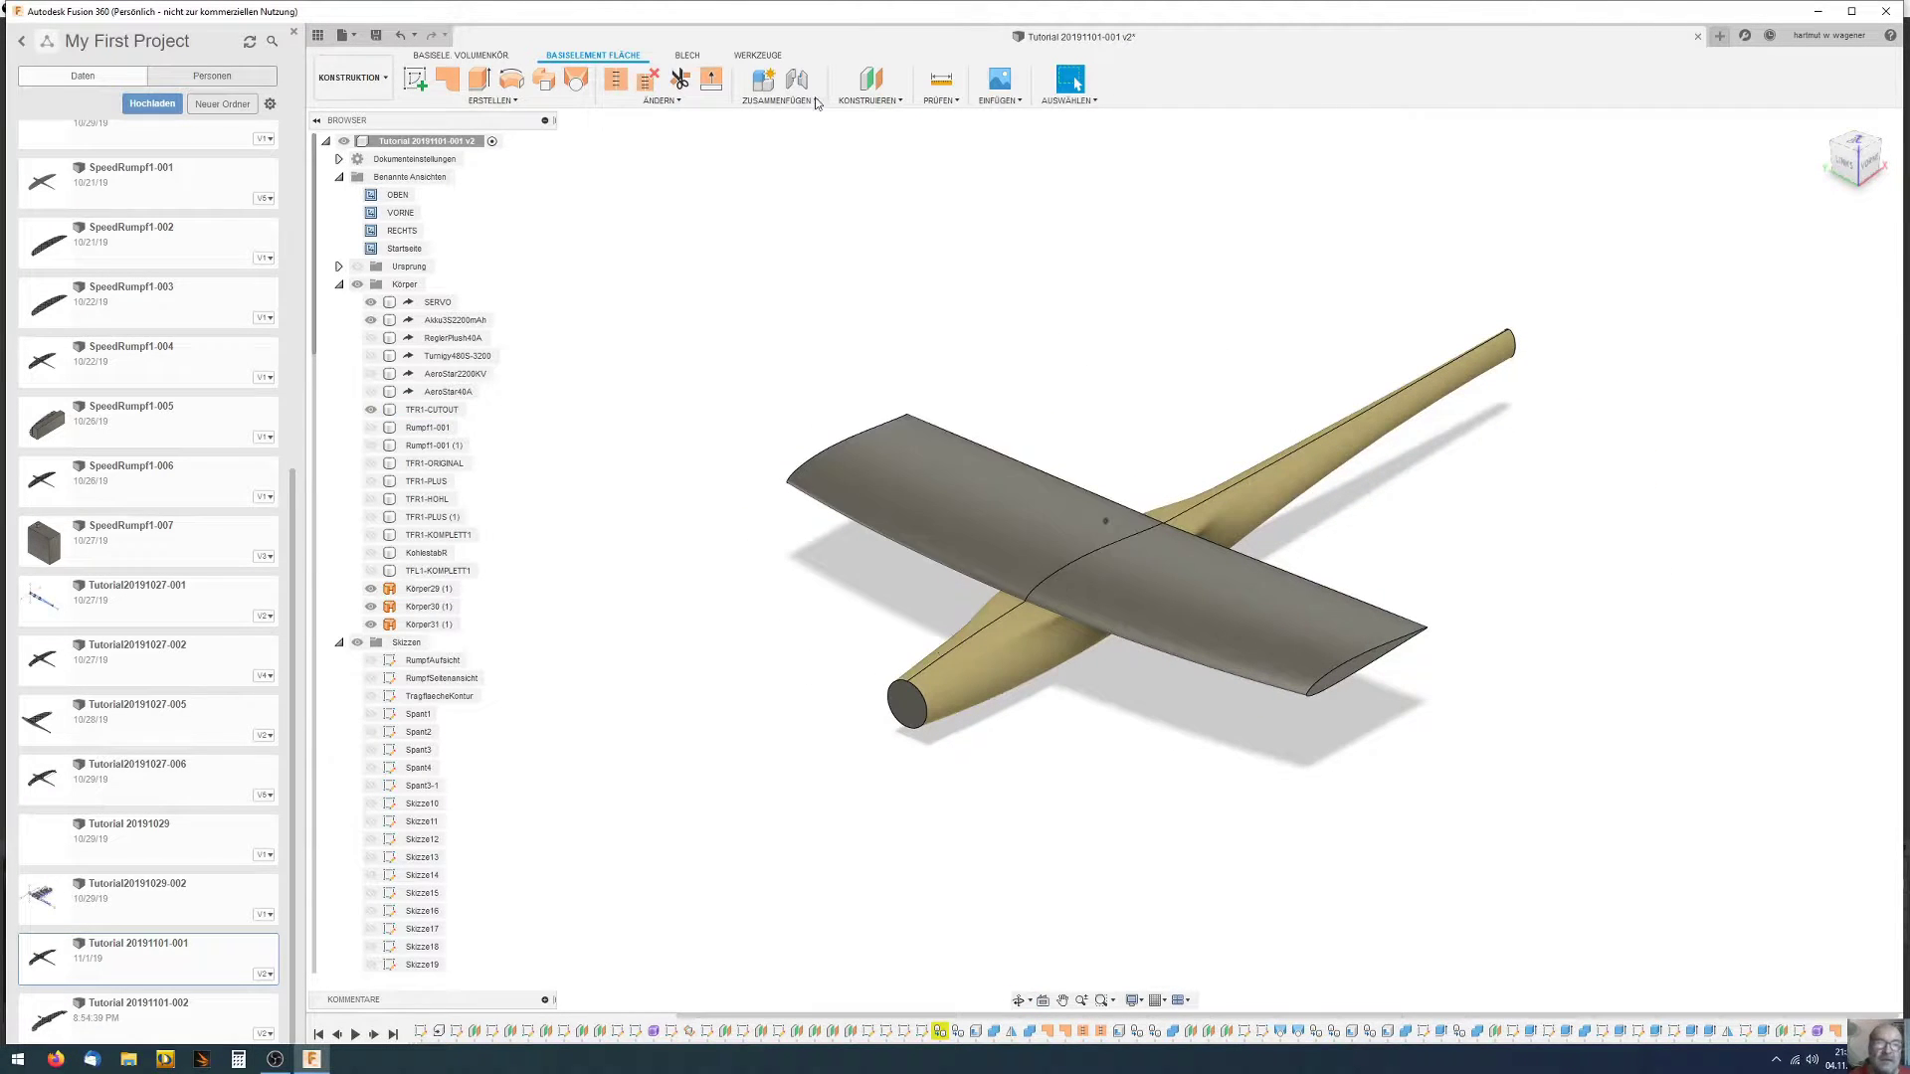
# Stitch the fuselage surface together with the nose patch
pyautogui.click(614, 90)
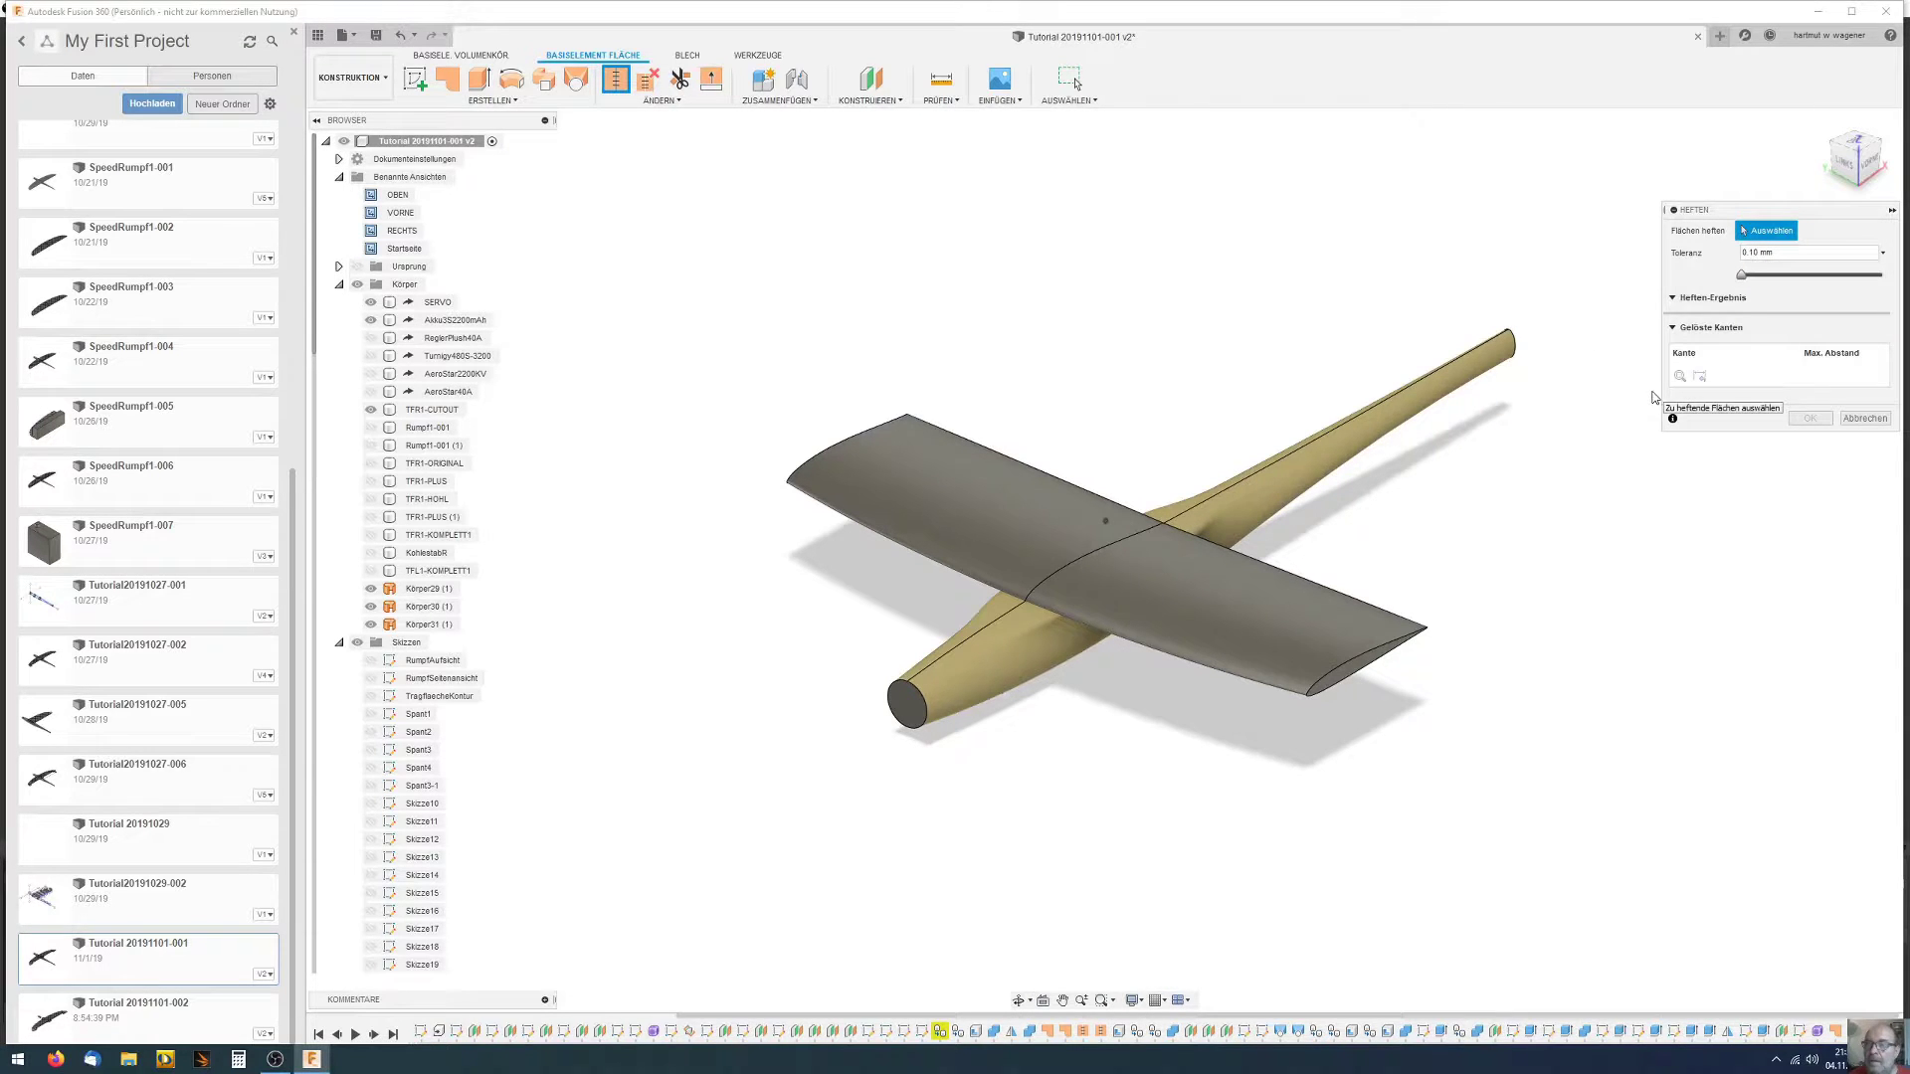
pyautogui.click(923, 686)
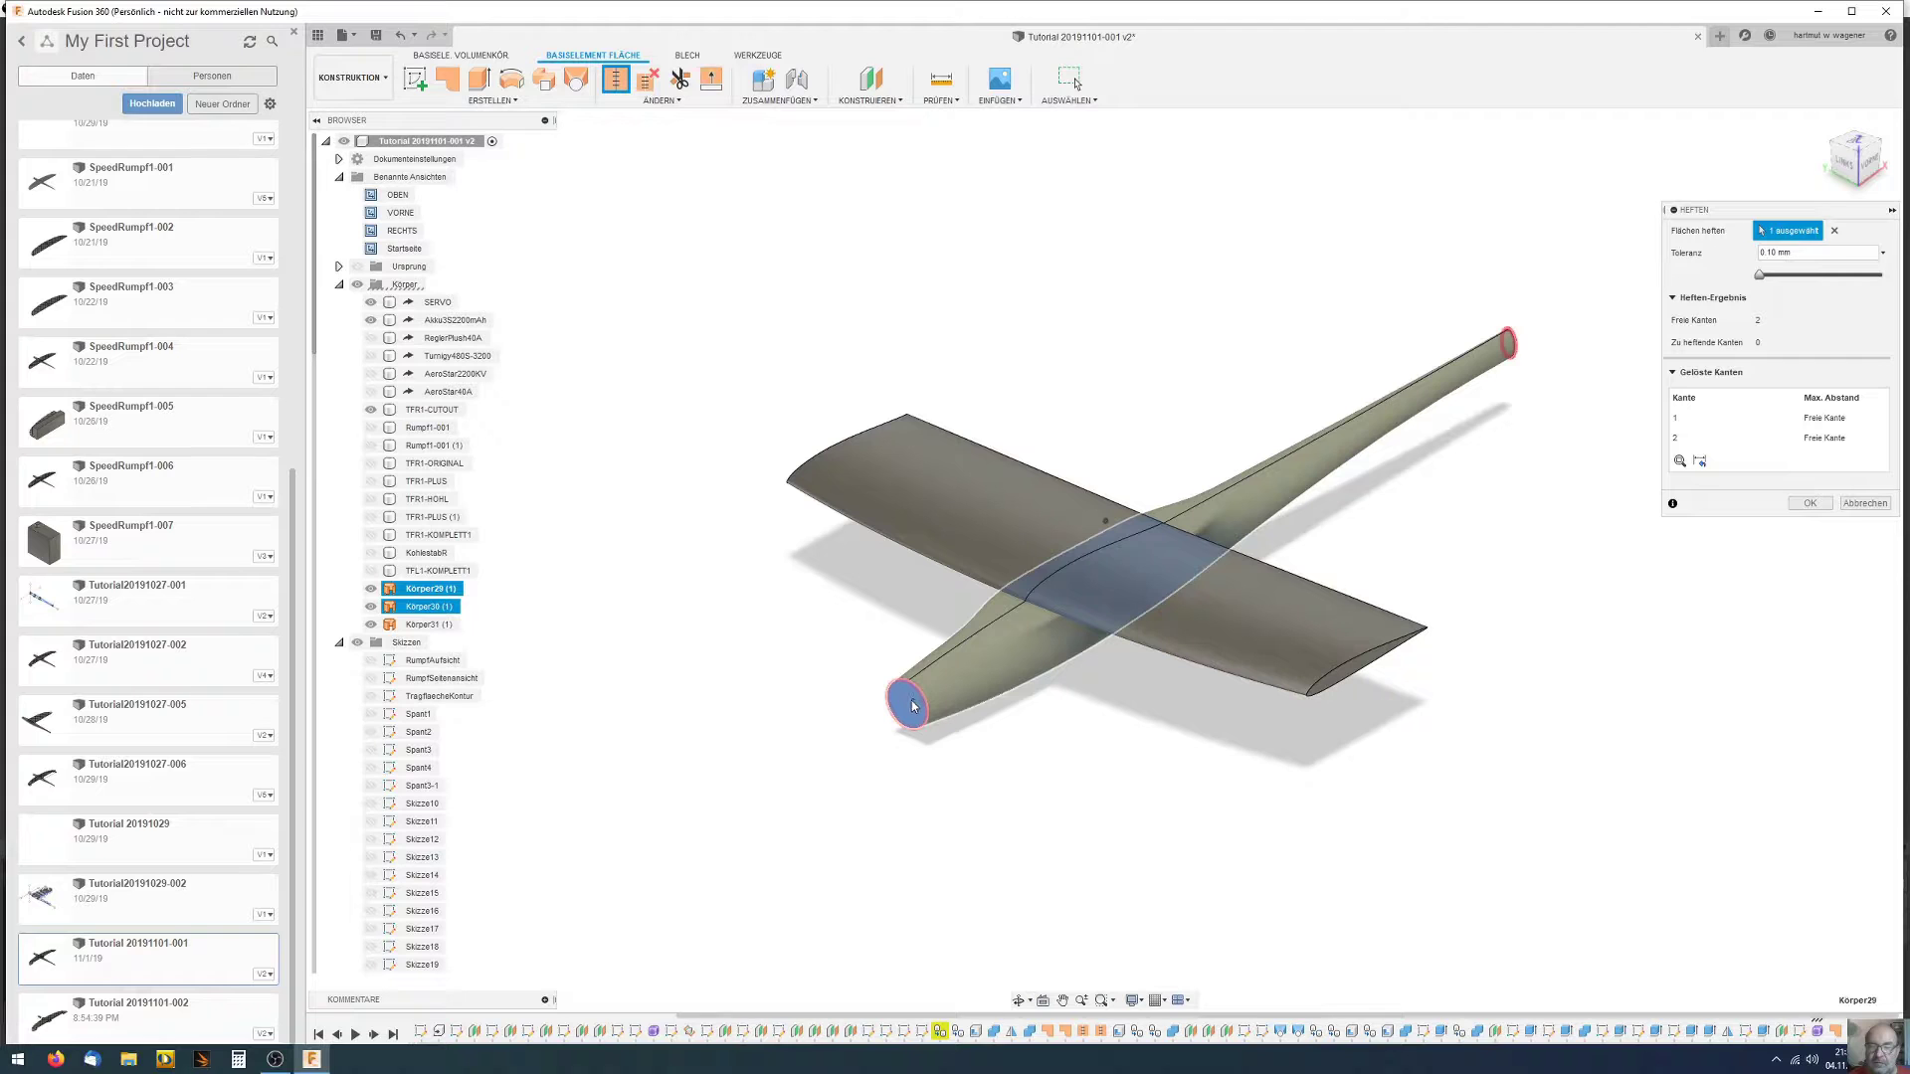
pyautogui.click(911, 706)
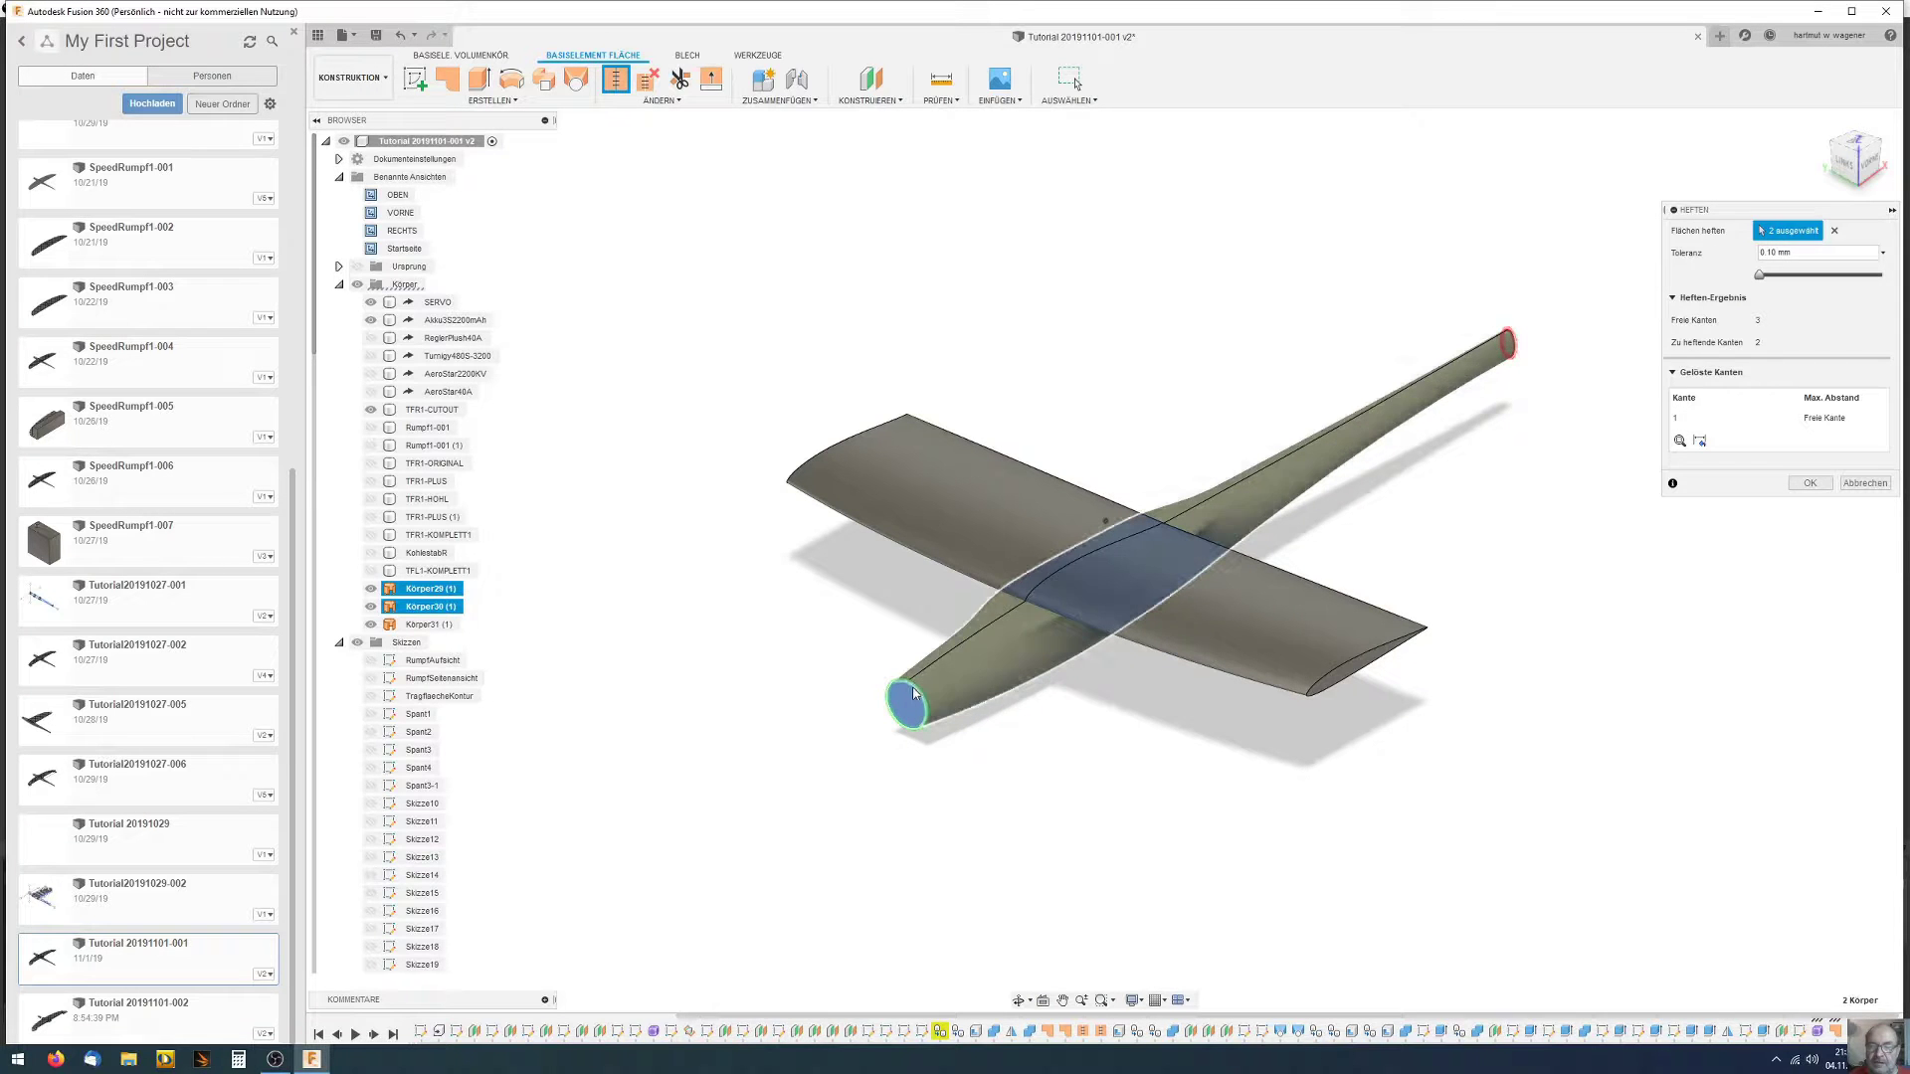
pyautogui.click(1811, 484)
pyautogui.moveTo(1417, 559)
pyautogui.keyDown('shift'); pyautogui.mouseDown(button='middle')
pyautogui.moveTo(1398, 622)
pyautogui.moveTo(1245, 609)
pyautogui.mouseUp(button='middle'); pyautogui.keyUp('shift')
# Stitch the tail patch onto the fuselage, forming the closed body Körper33
pyautogui.click(616, 79)
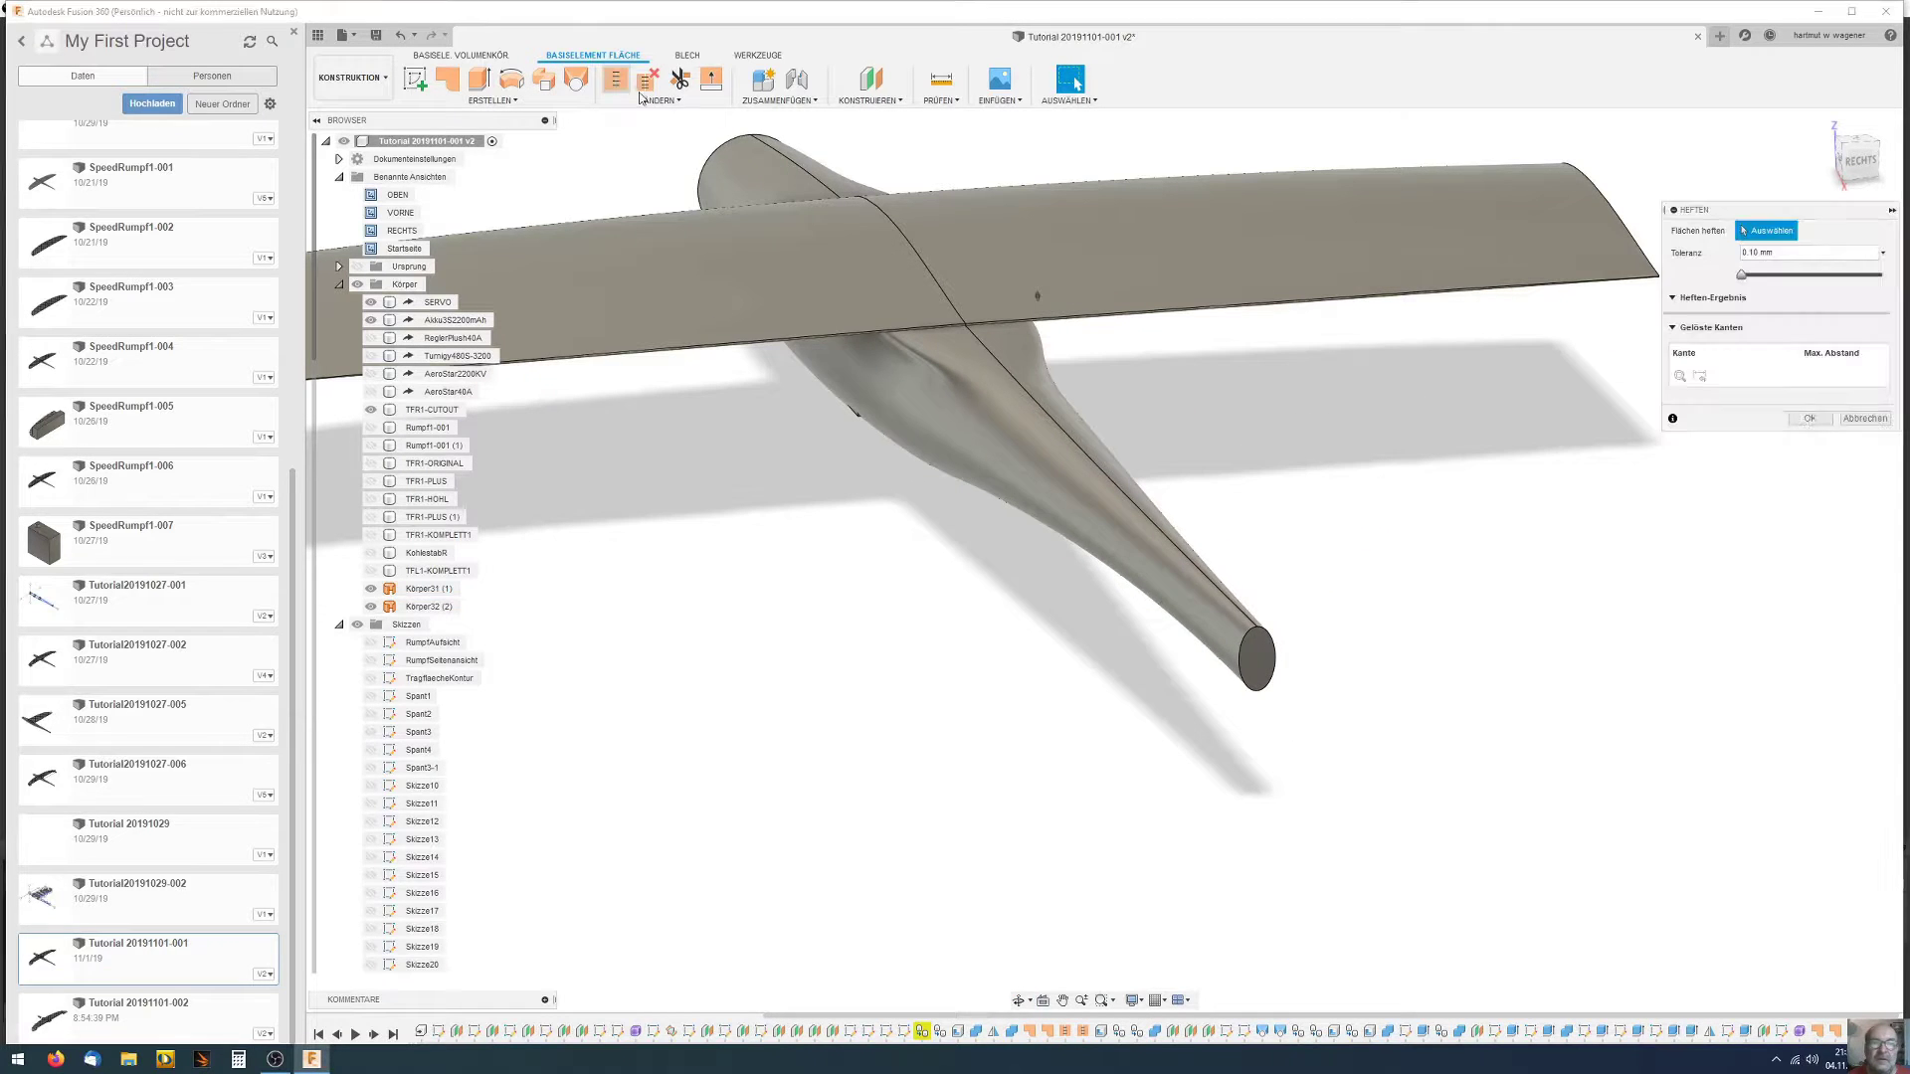
pyautogui.click(1214, 625)
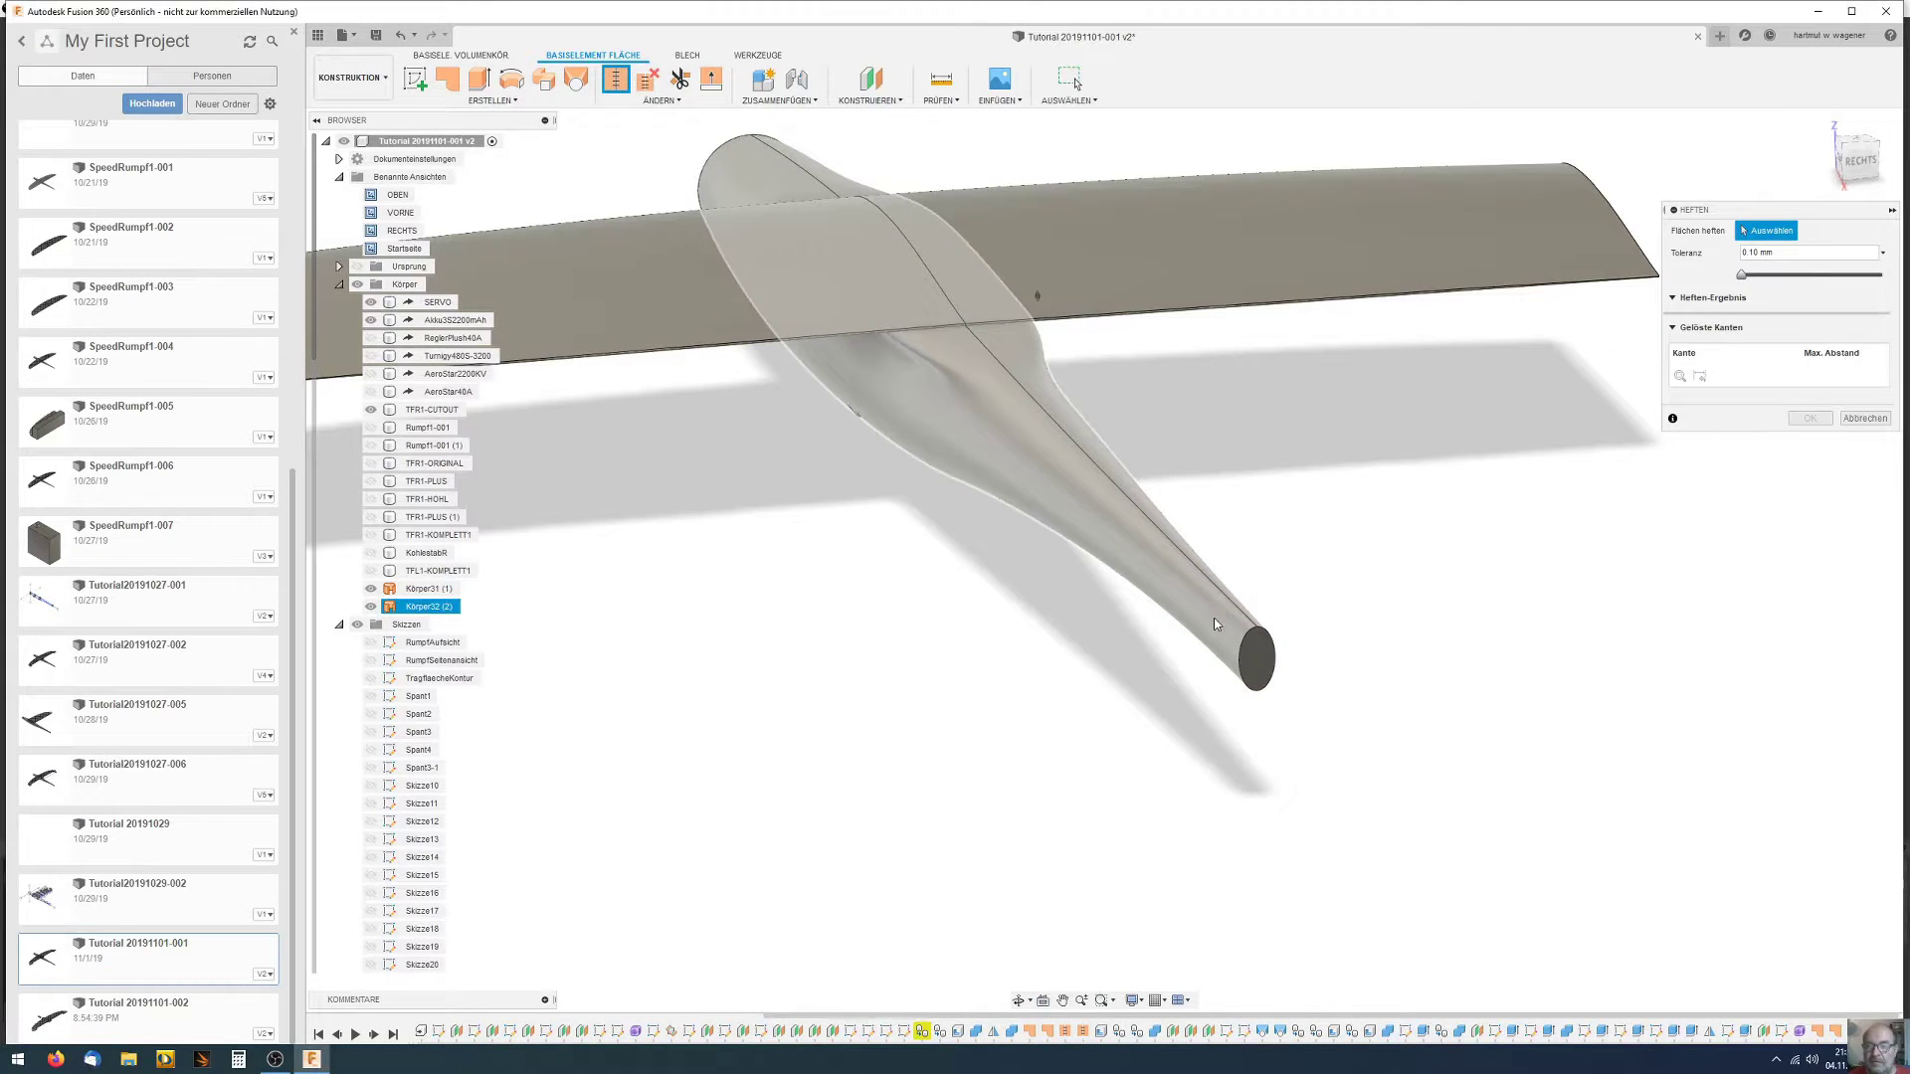
pyautogui.click(1259, 655)
pyautogui.click(1810, 486)
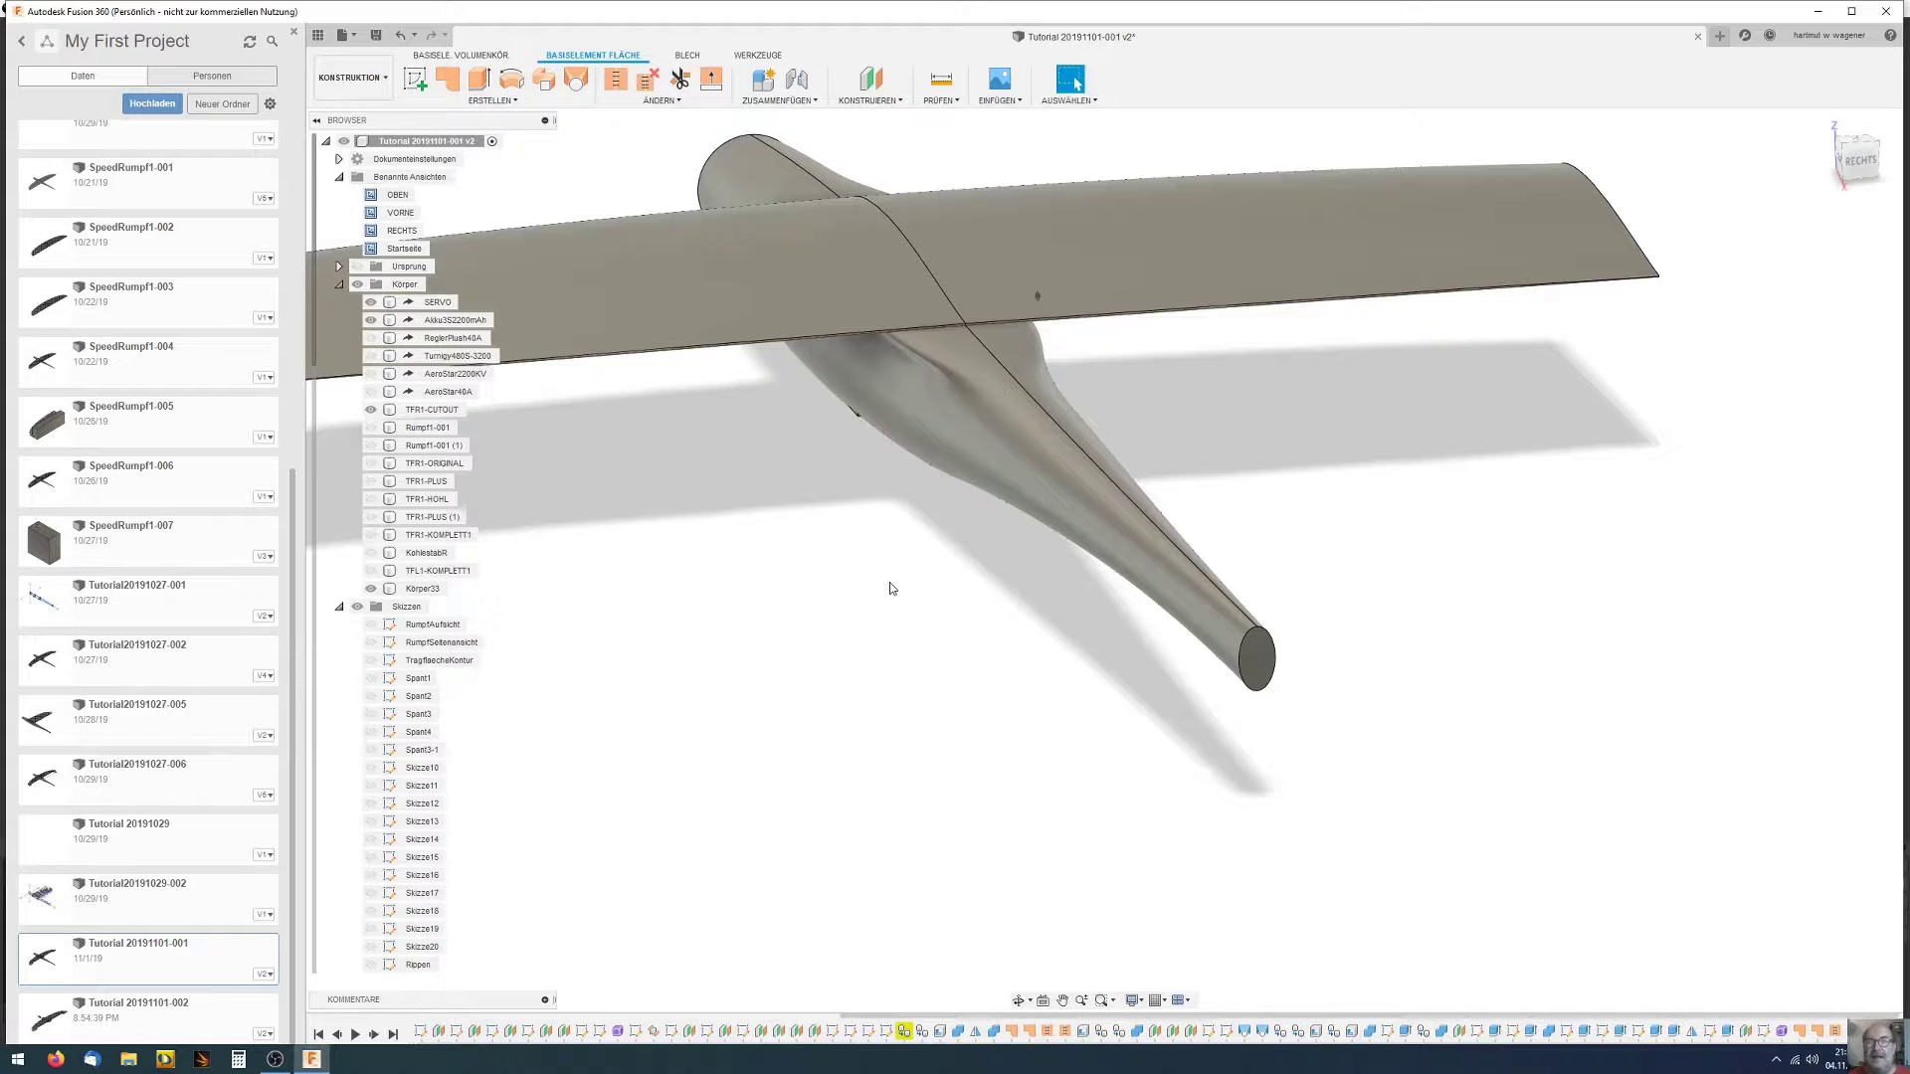
pyautogui.scroll(-3, 860, 569)
pyautogui.moveTo(860, 569)
pyautogui.keyDown('shift'); pyautogui.mouseDown(button='middle')
pyautogui.moveTo(970, 514)
pyautogui.moveTo(998, 528)
pyautogui.mouseUp(button='middle'); pyautogui.keyUp('shift')
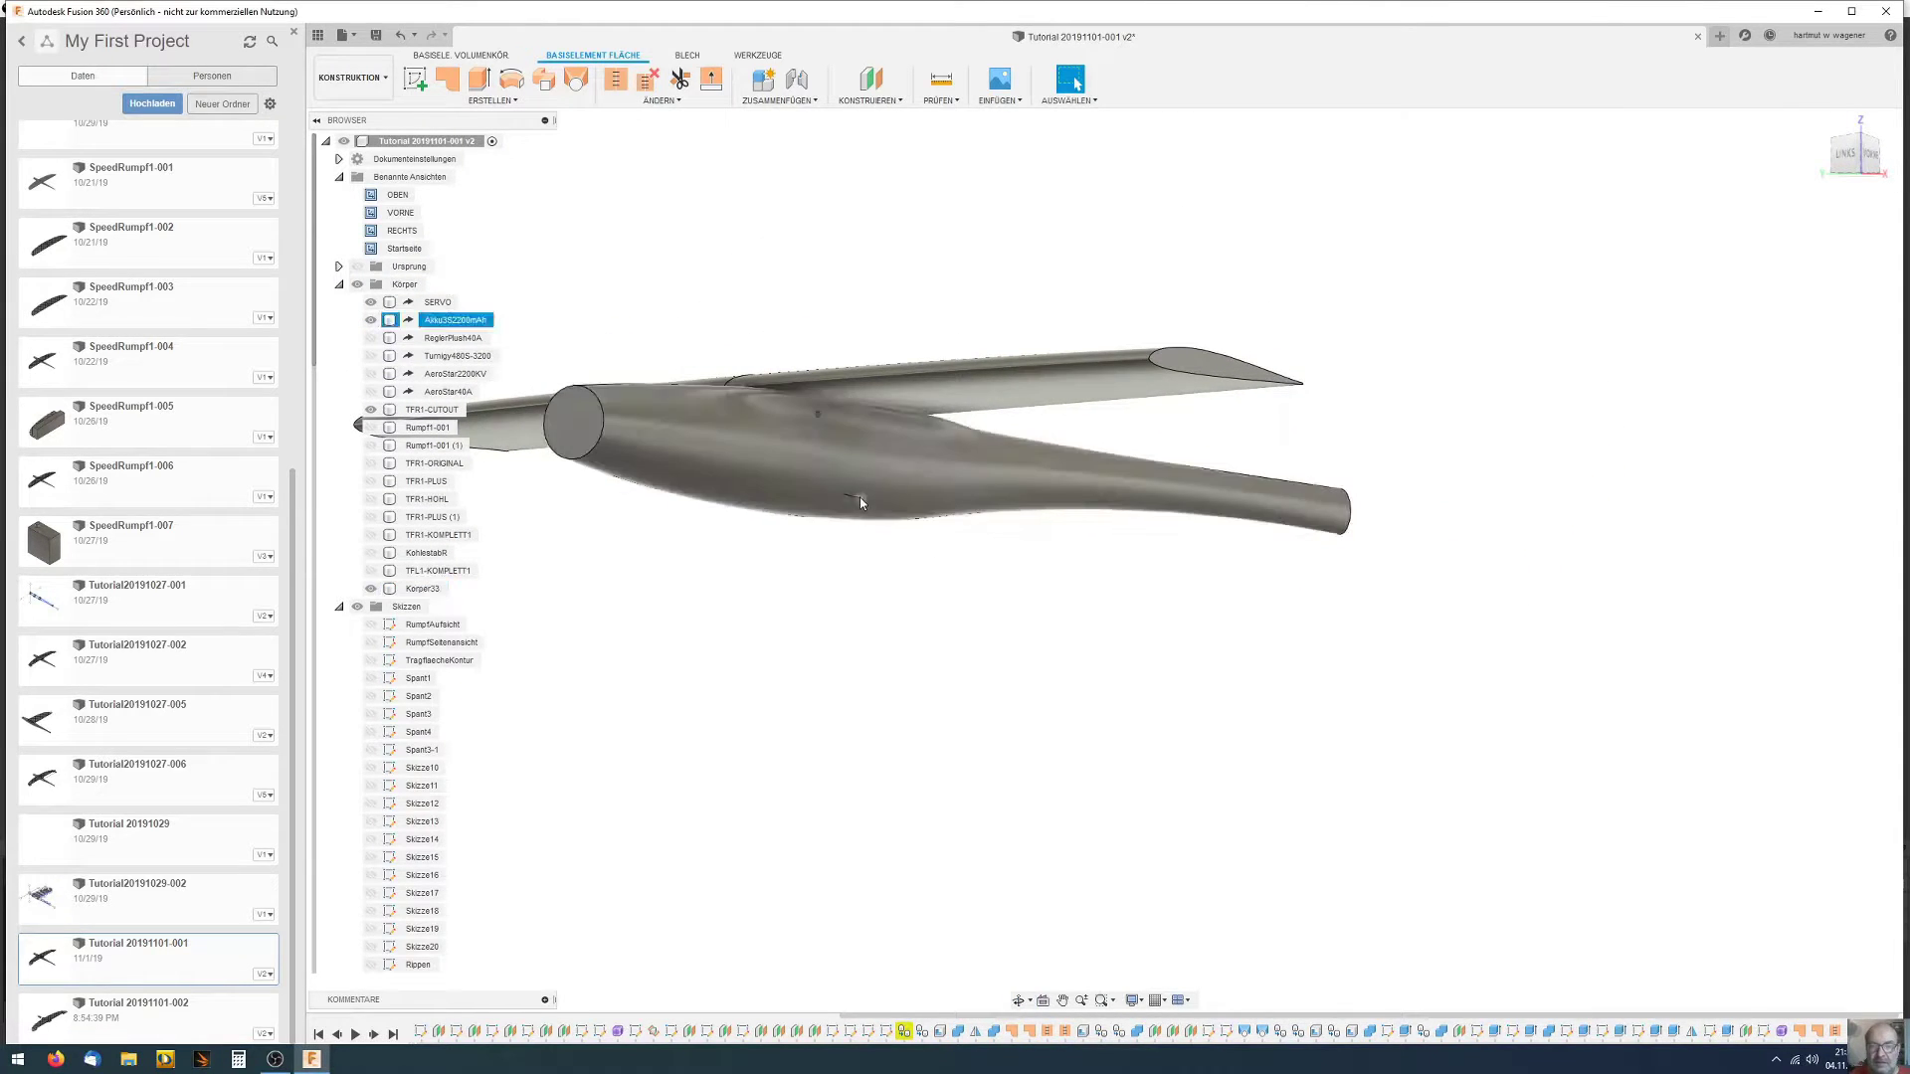
# Select and orbit around Körper33 to check it, then return to the Solid tools
pyautogui.click(846, 526)
pyautogui.moveTo(845, 525)
pyautogui.keyDown('shift'); pyautogui.mouseDown(button='middle')
pyautogui.moveTo(889, 518)
pyautogui.moveTo(855, 535)
pyautogui.mouseUp(button='middle'); pyautogui.keyUp('shift')
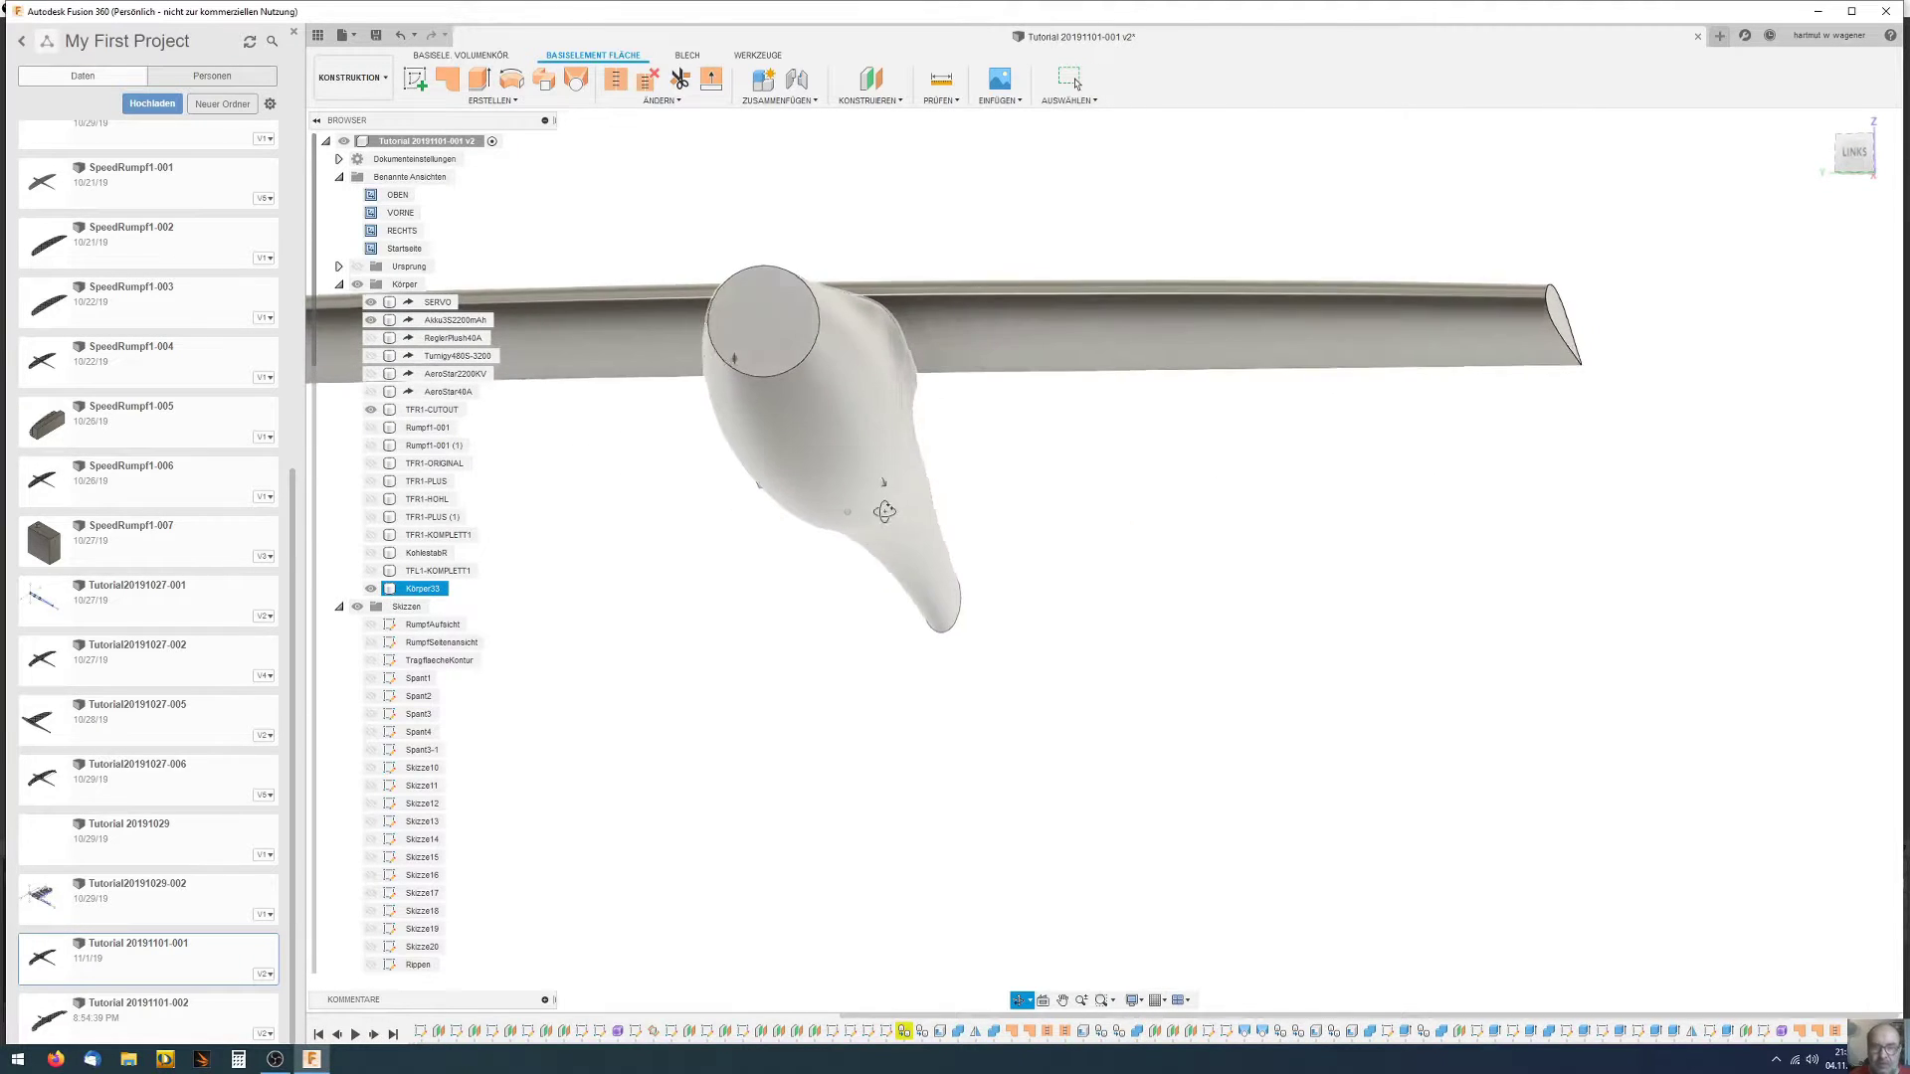
pyautogui.click(855, 535)
pyautogui.scroll(-3, 857, 532)
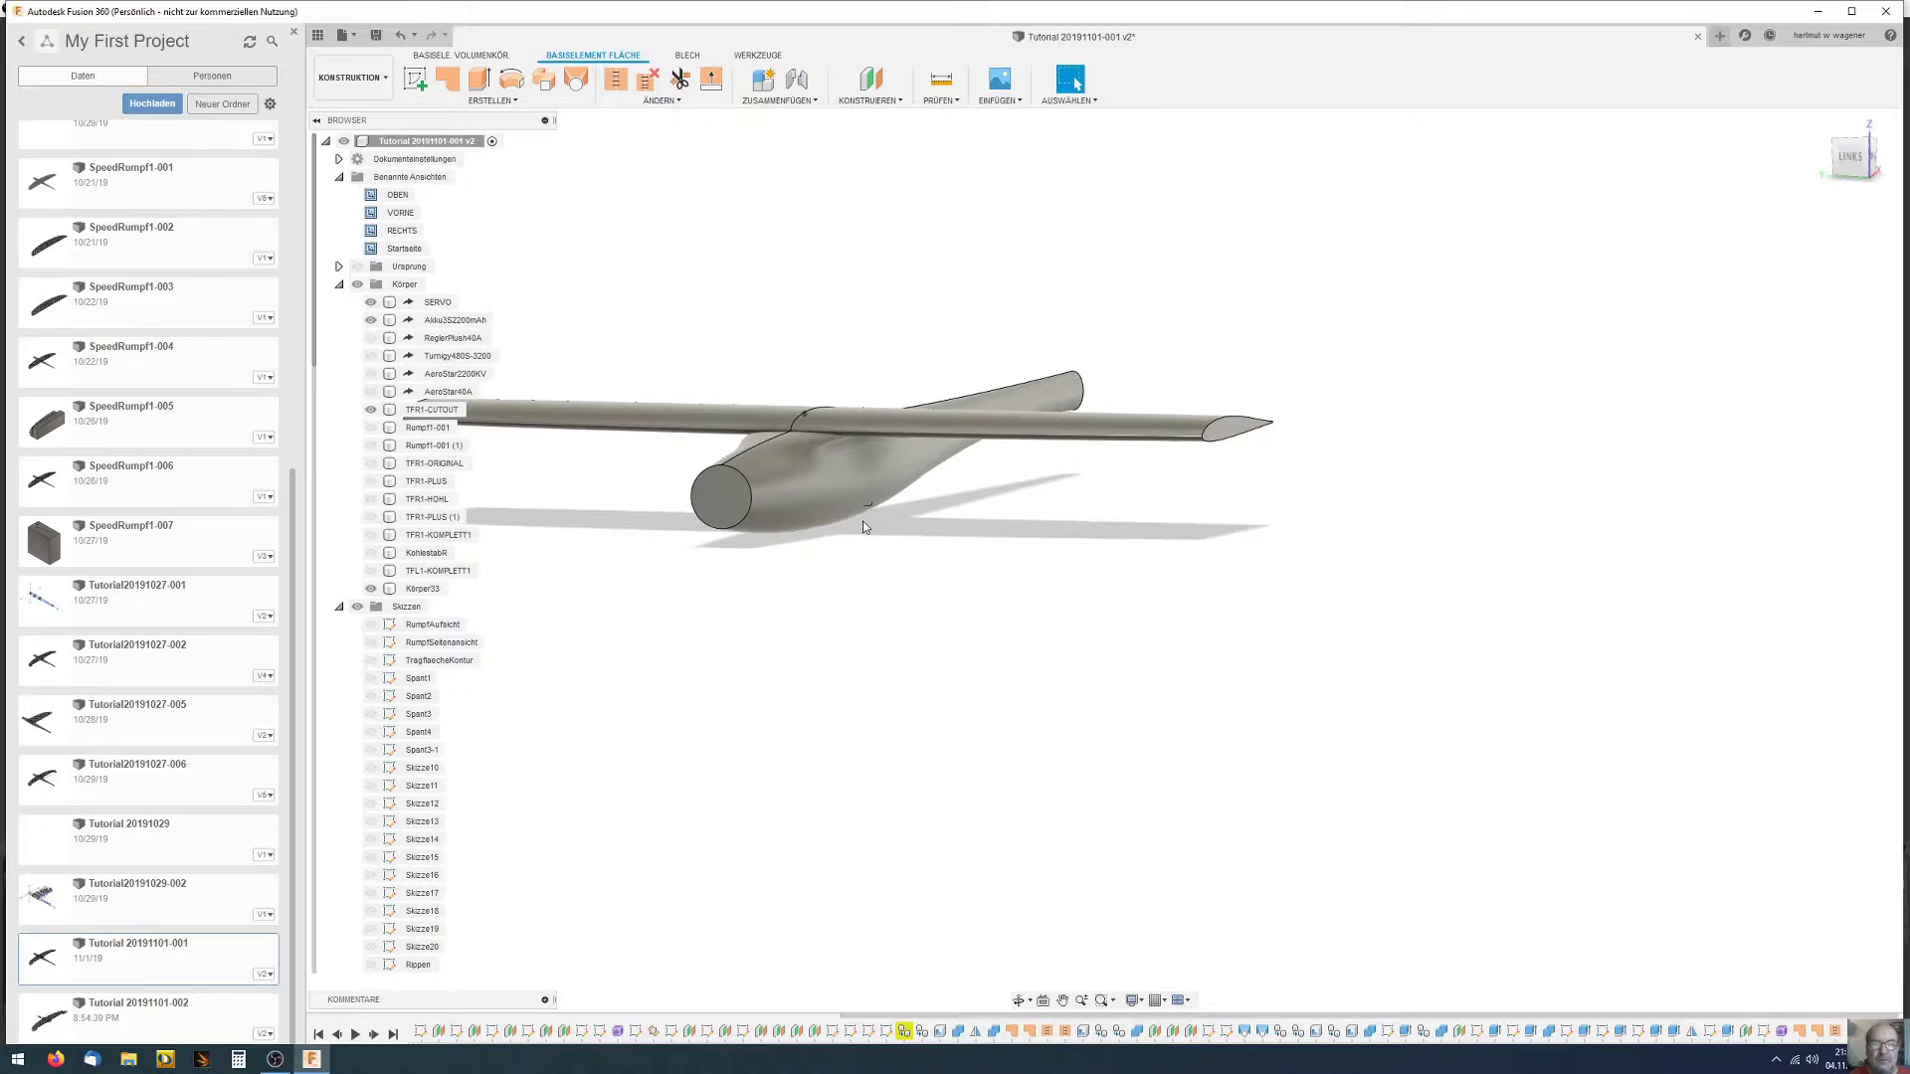
pyautogui.click(776, 493)
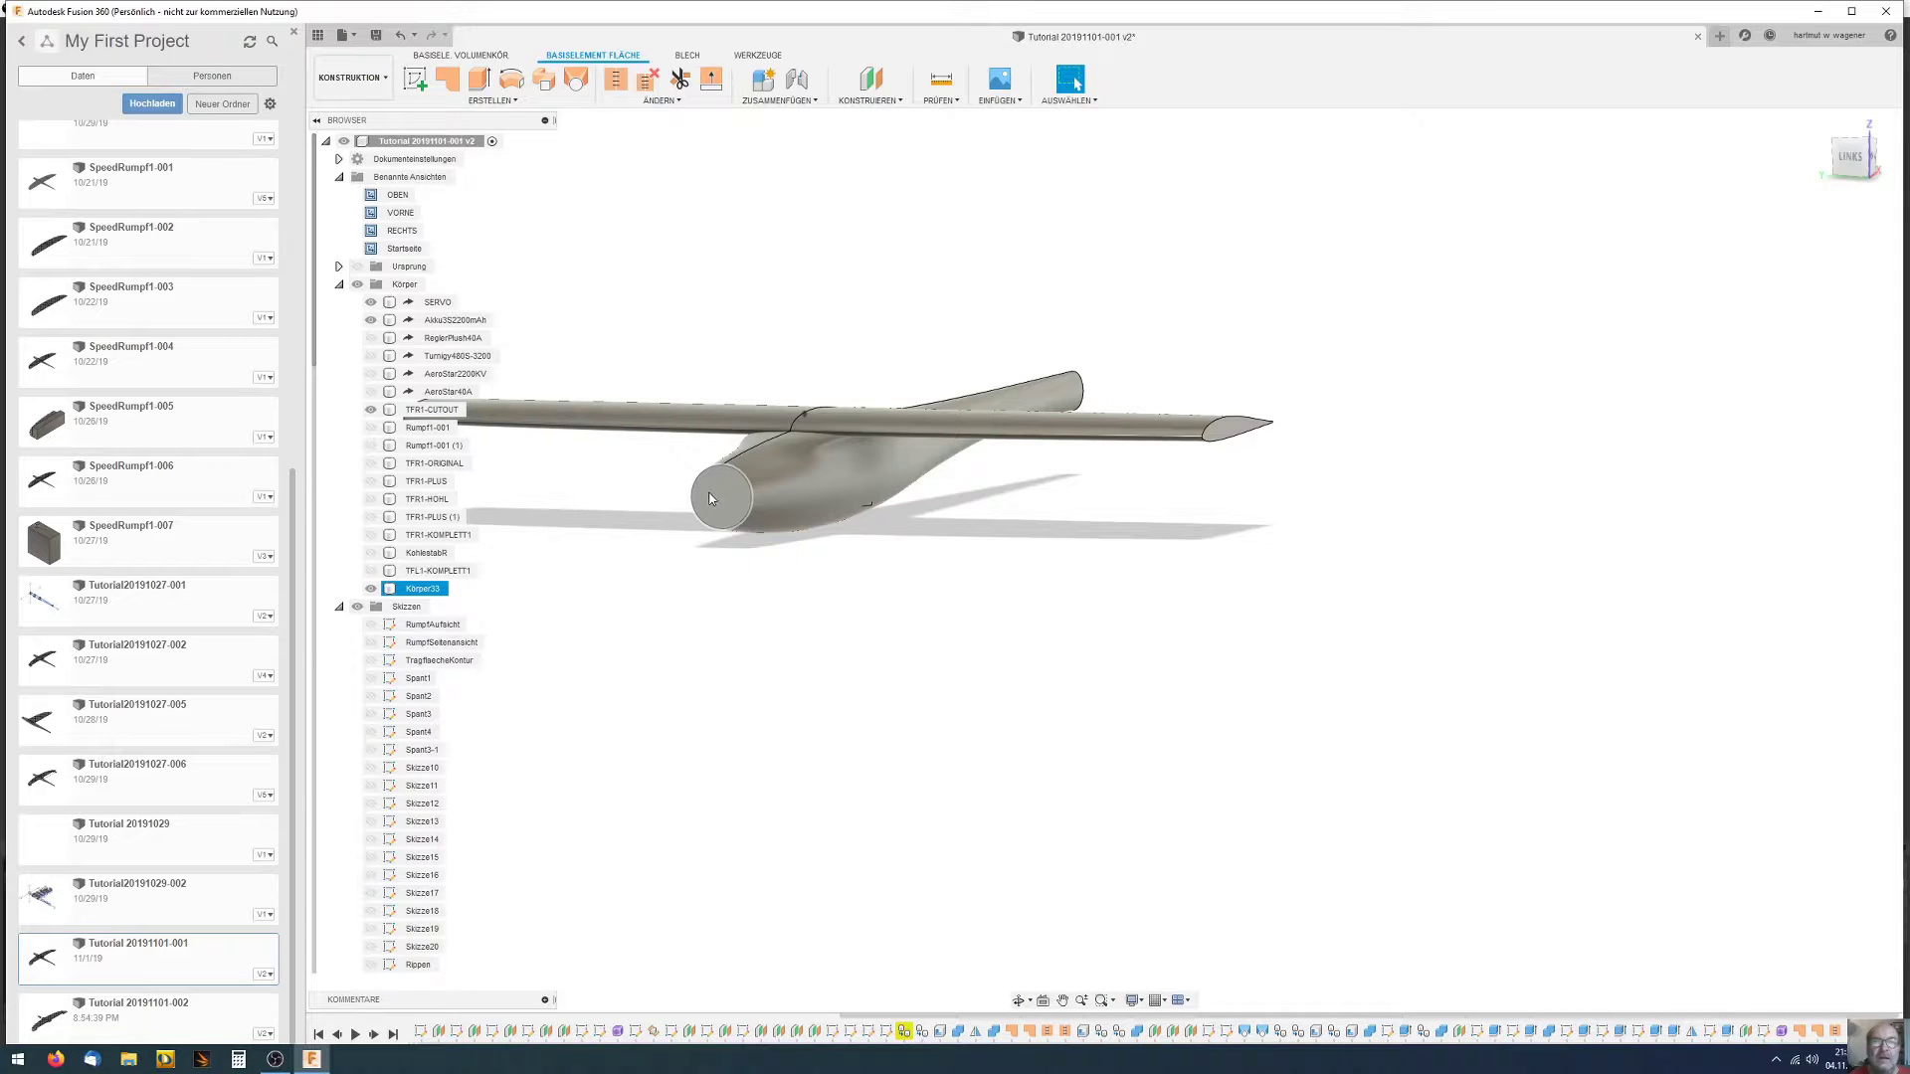
pyautogui.click(487, 271)
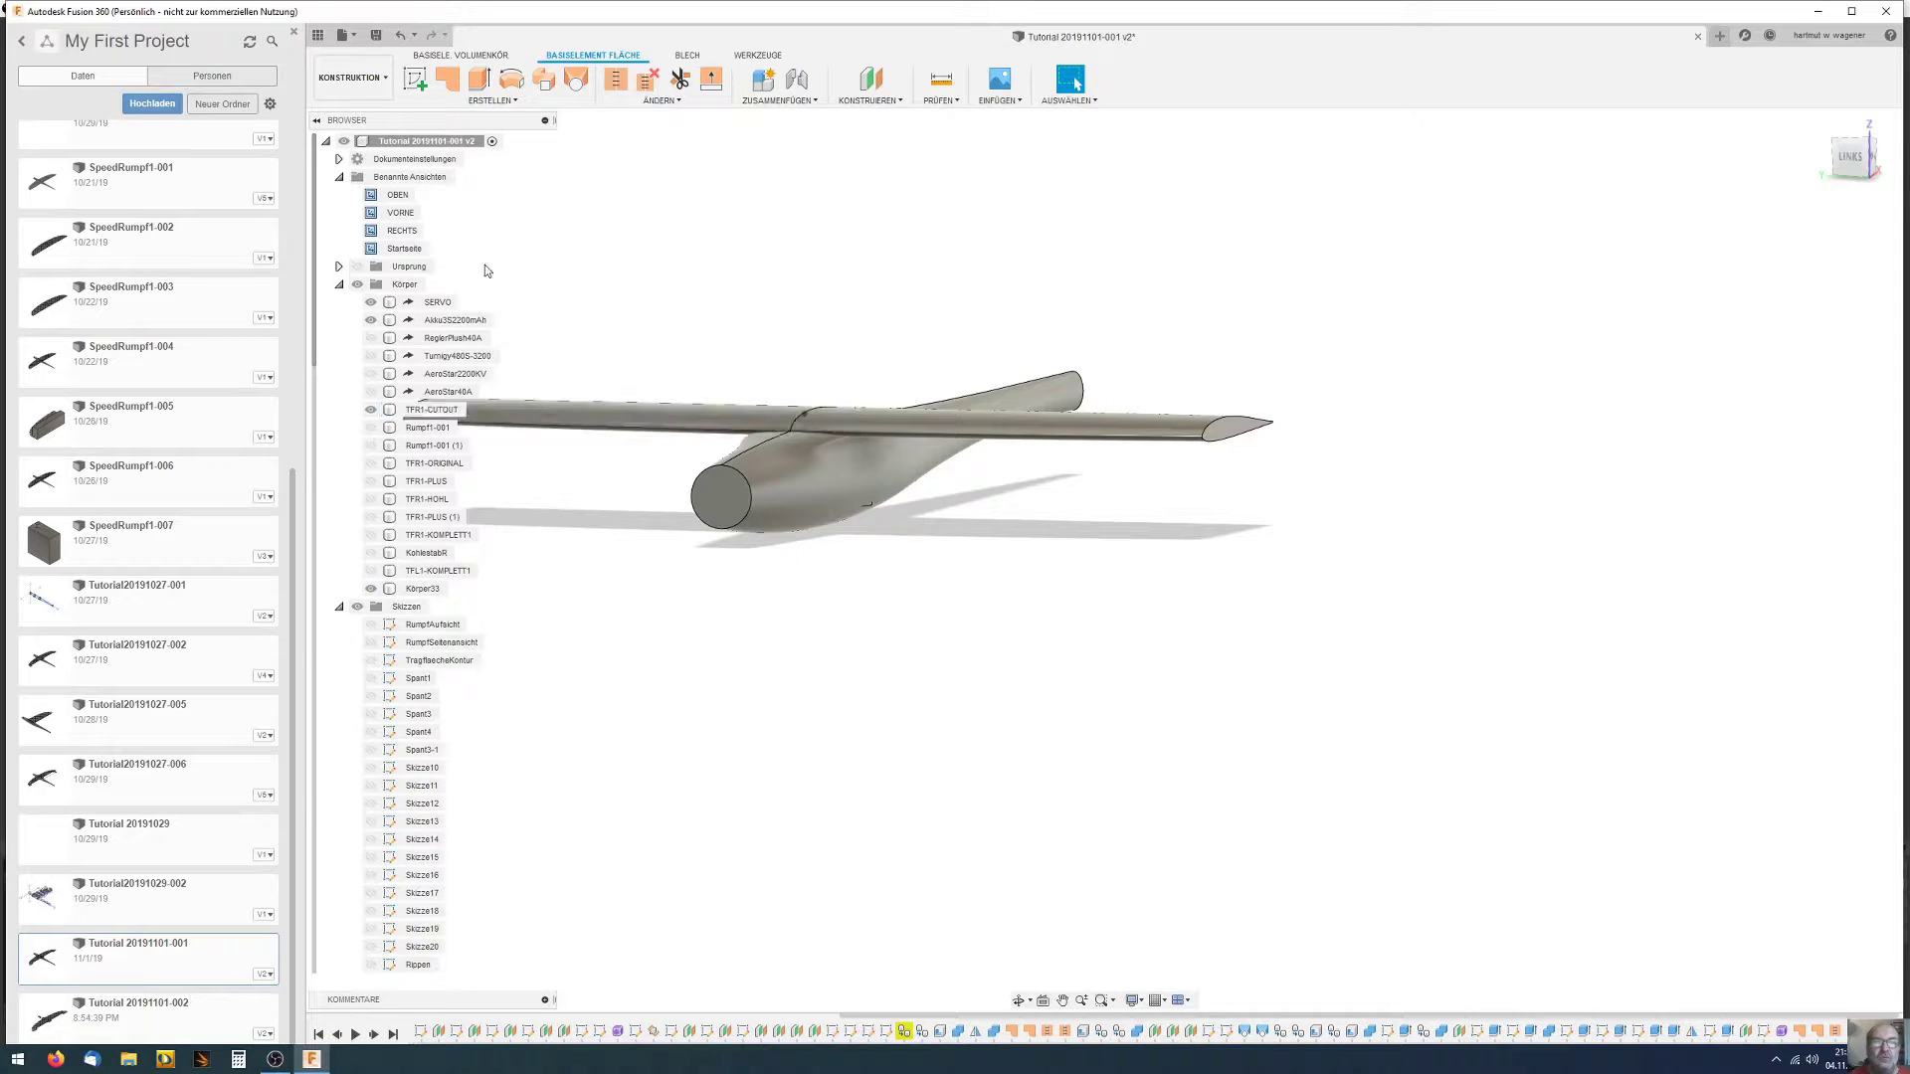
pyautogui.click(451, 57)
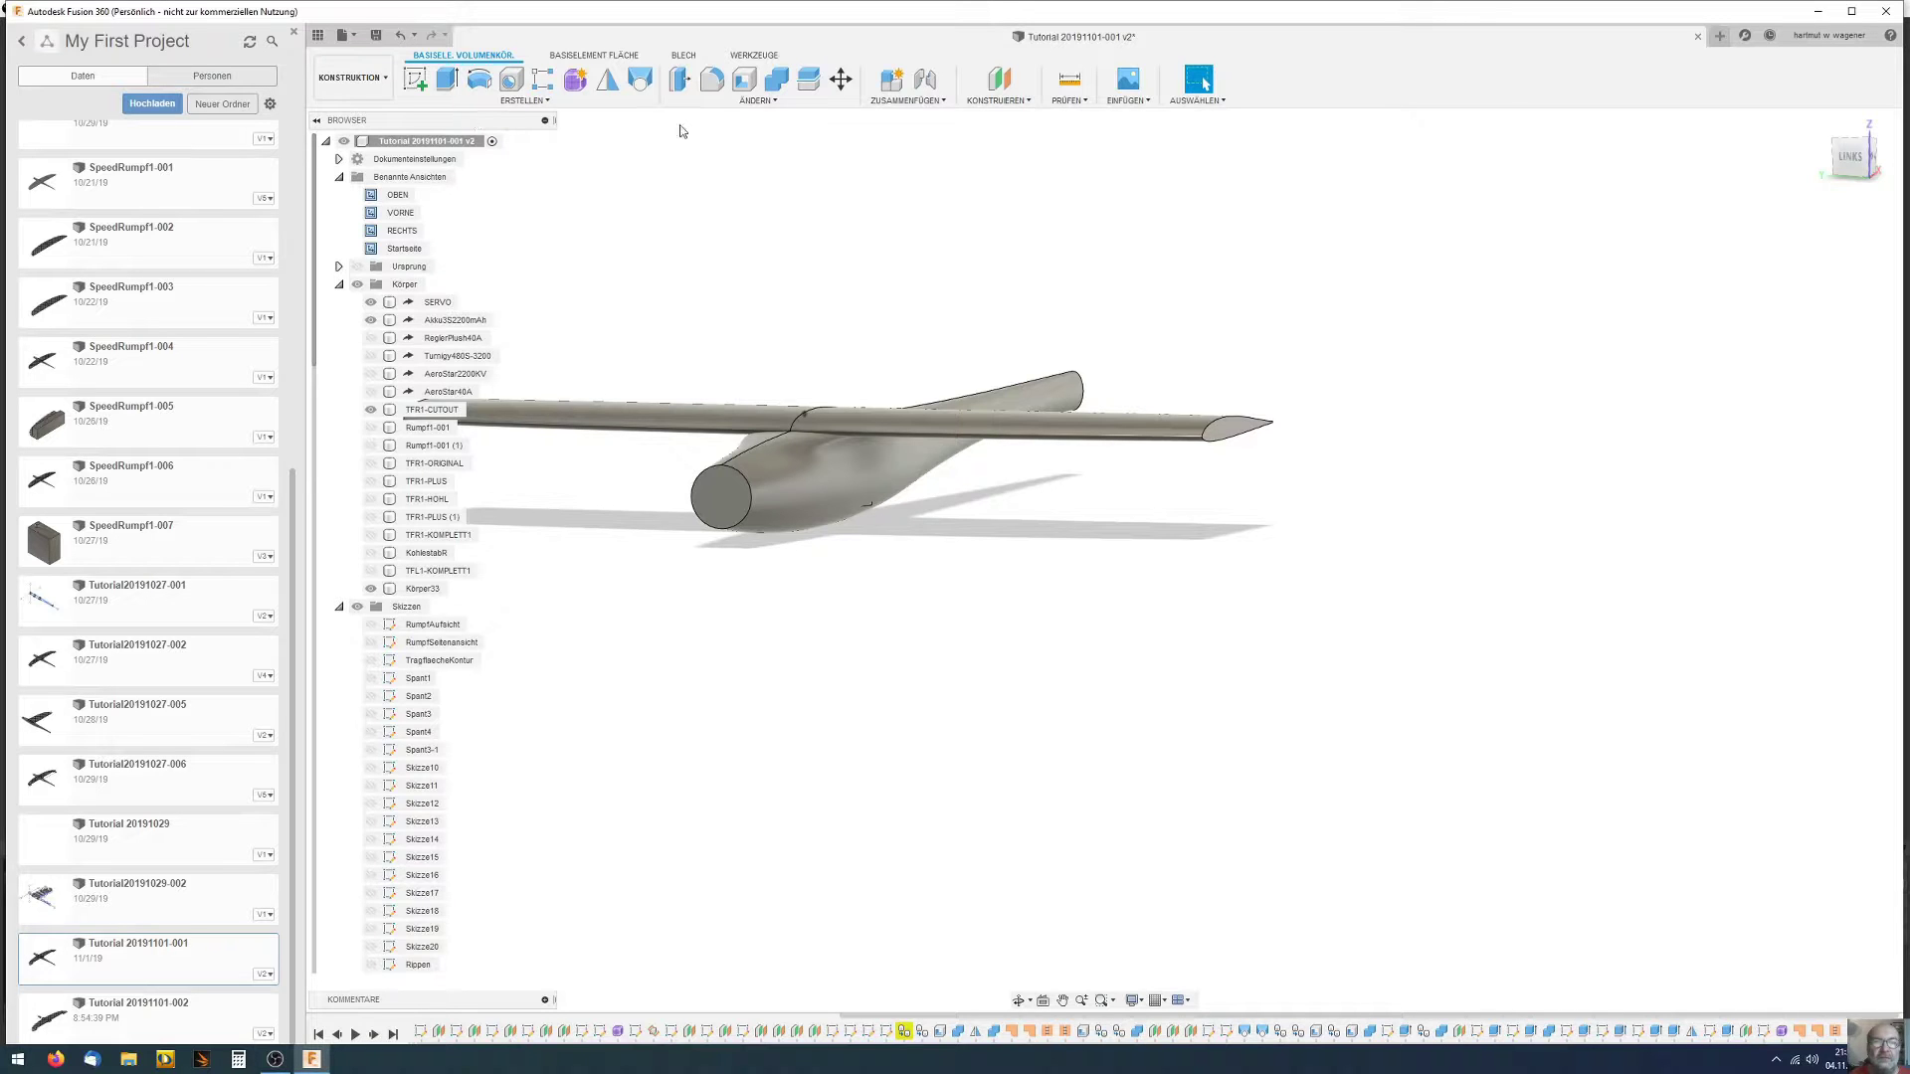
# Shell Körper33 with its nose and tail end faces removed, leaving a hollow tube
pyautogui.click(741, 86)
pyautogui.click(721, 495)
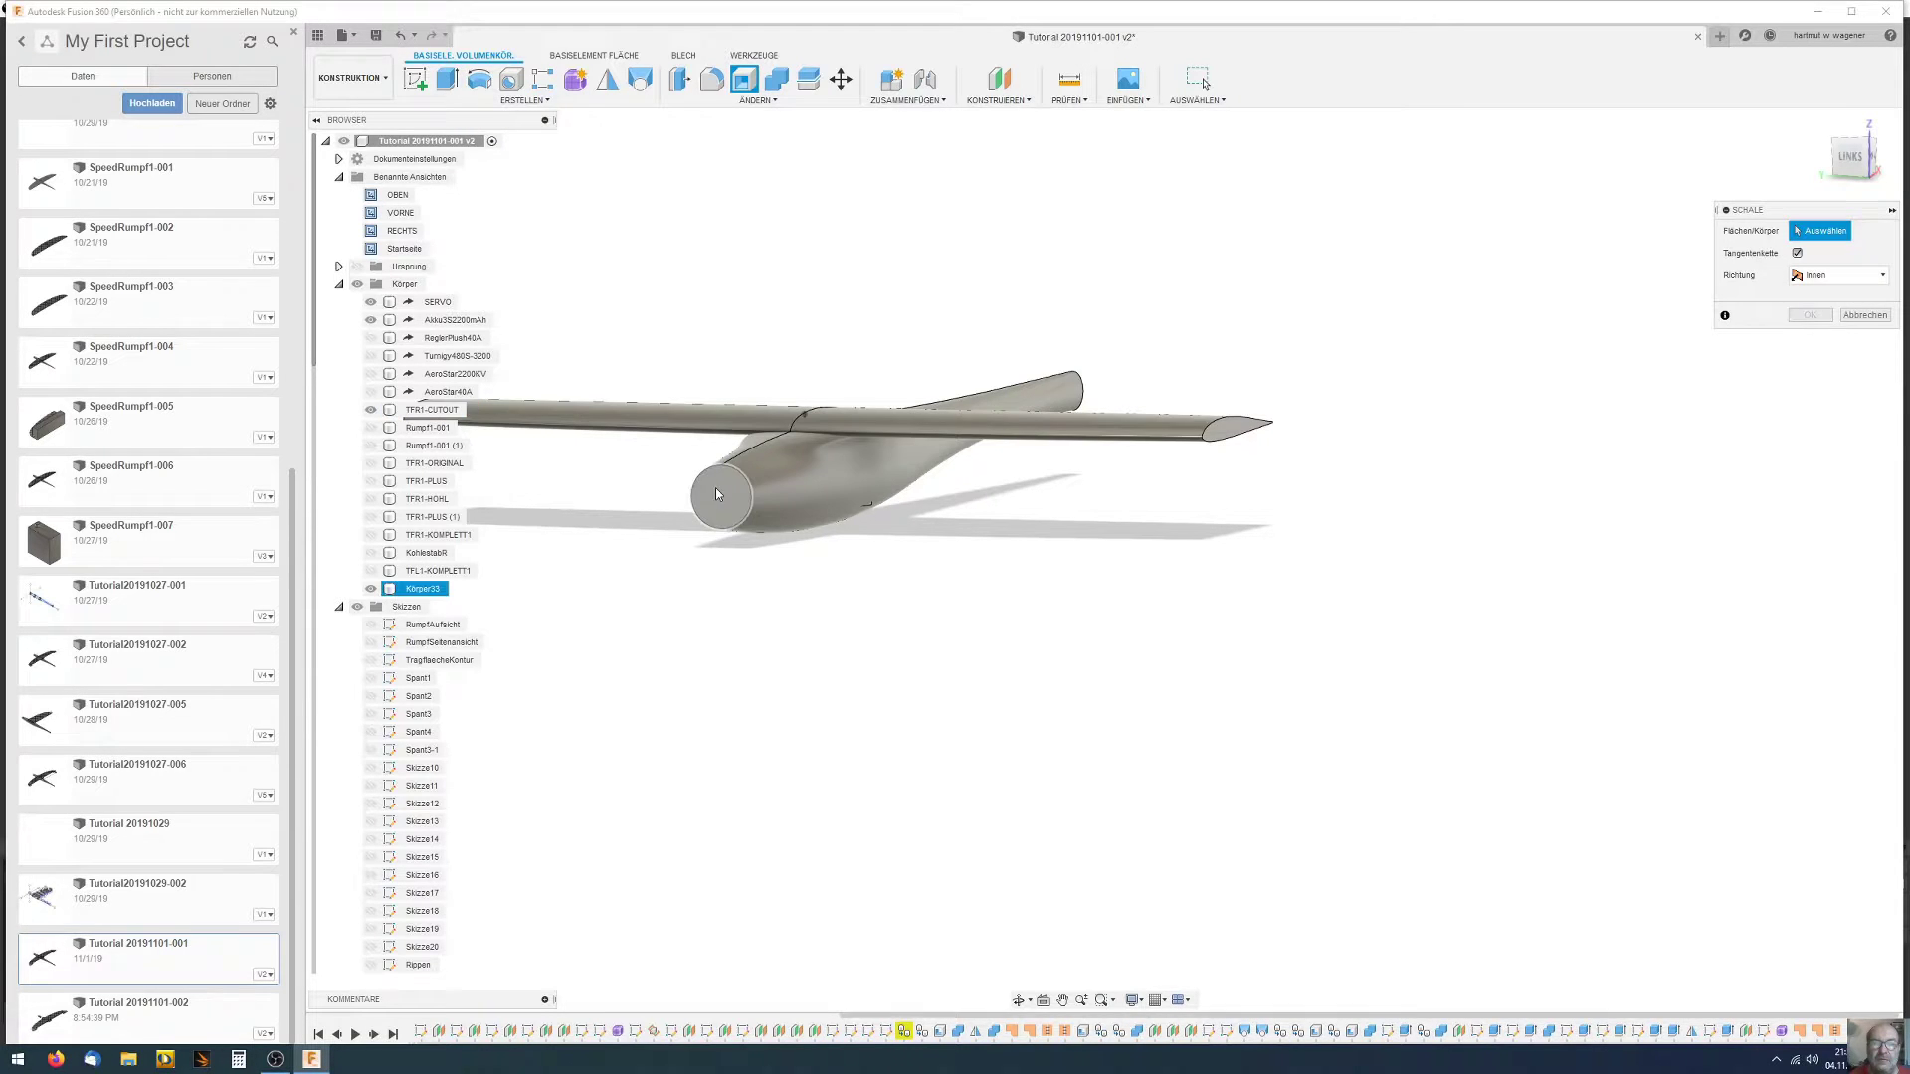
pyautogui.keyDown('shift'); pyautogui.moveTo(1101, 442); pyautogui.dragTo(1017, 415, button='middle'); pyautogui.keyUp('shift')
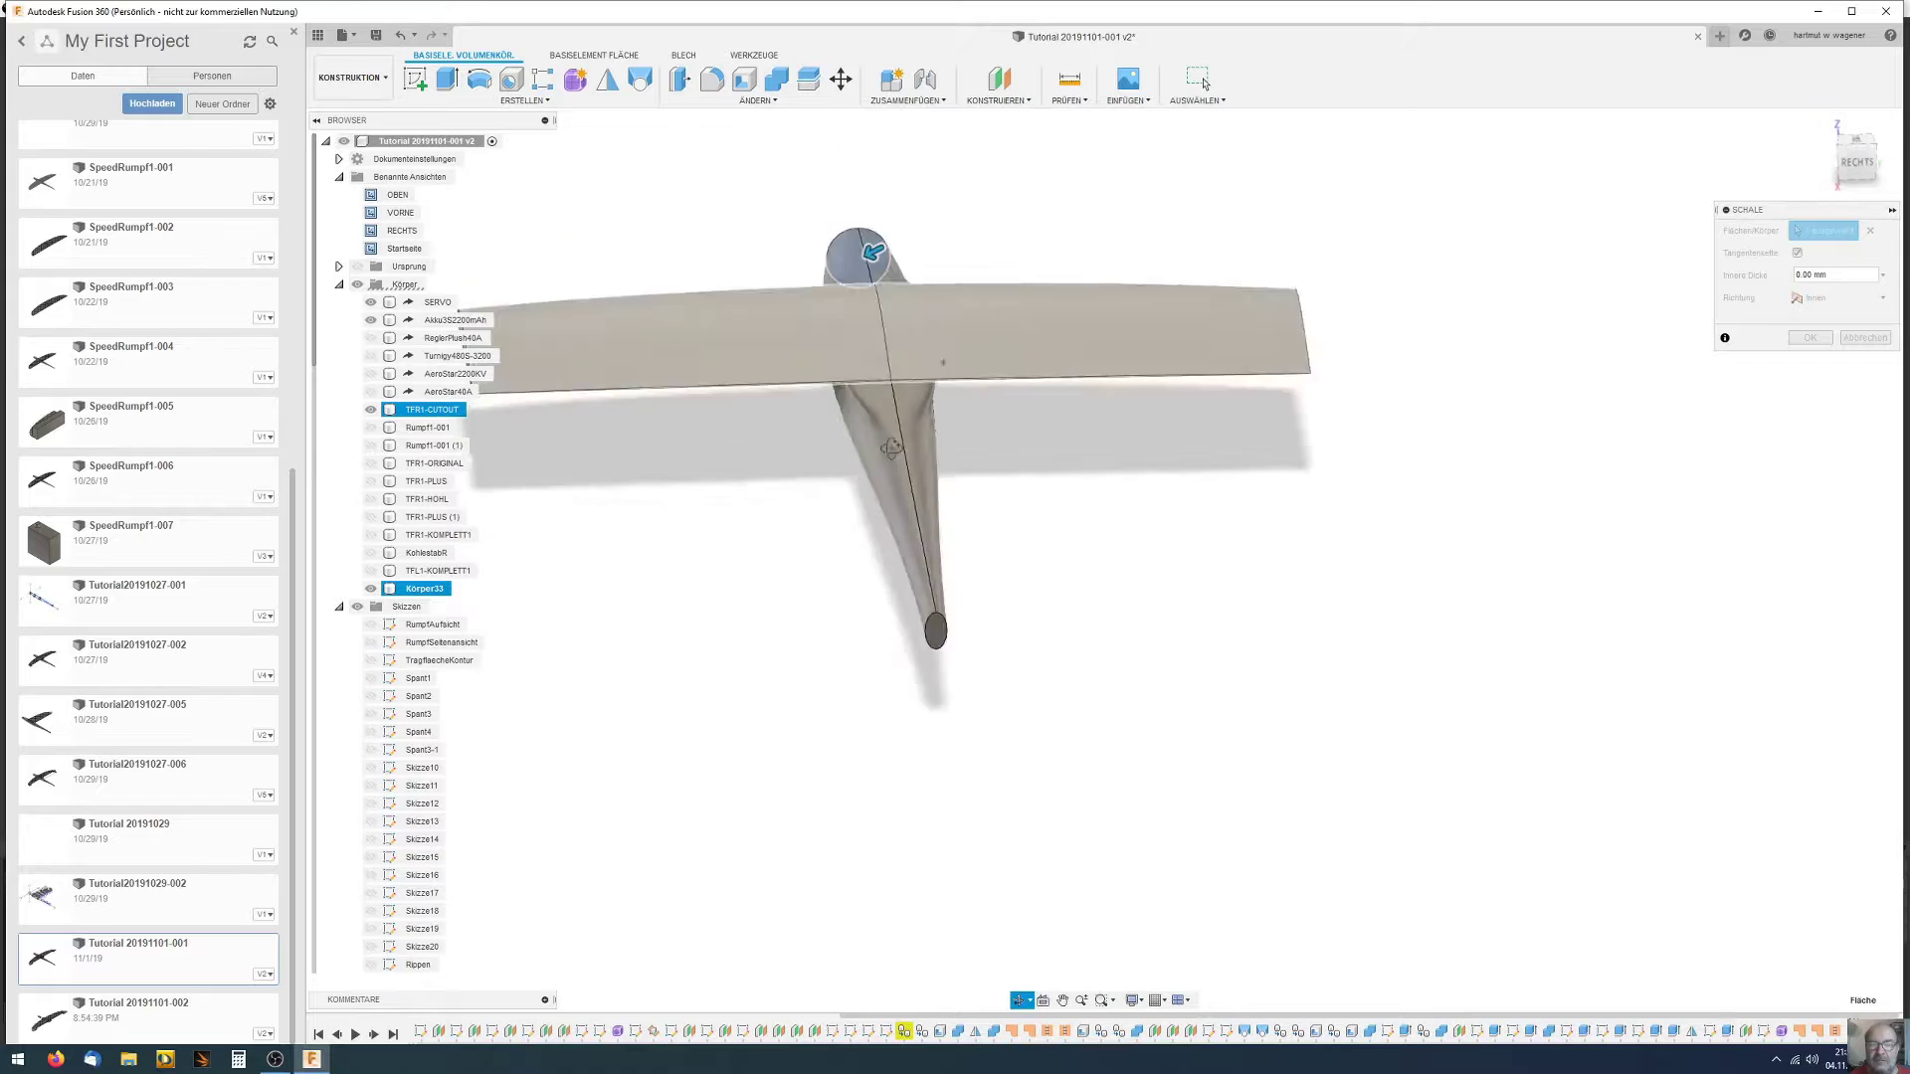
pyautogui.scroll(3, 1017, 415)
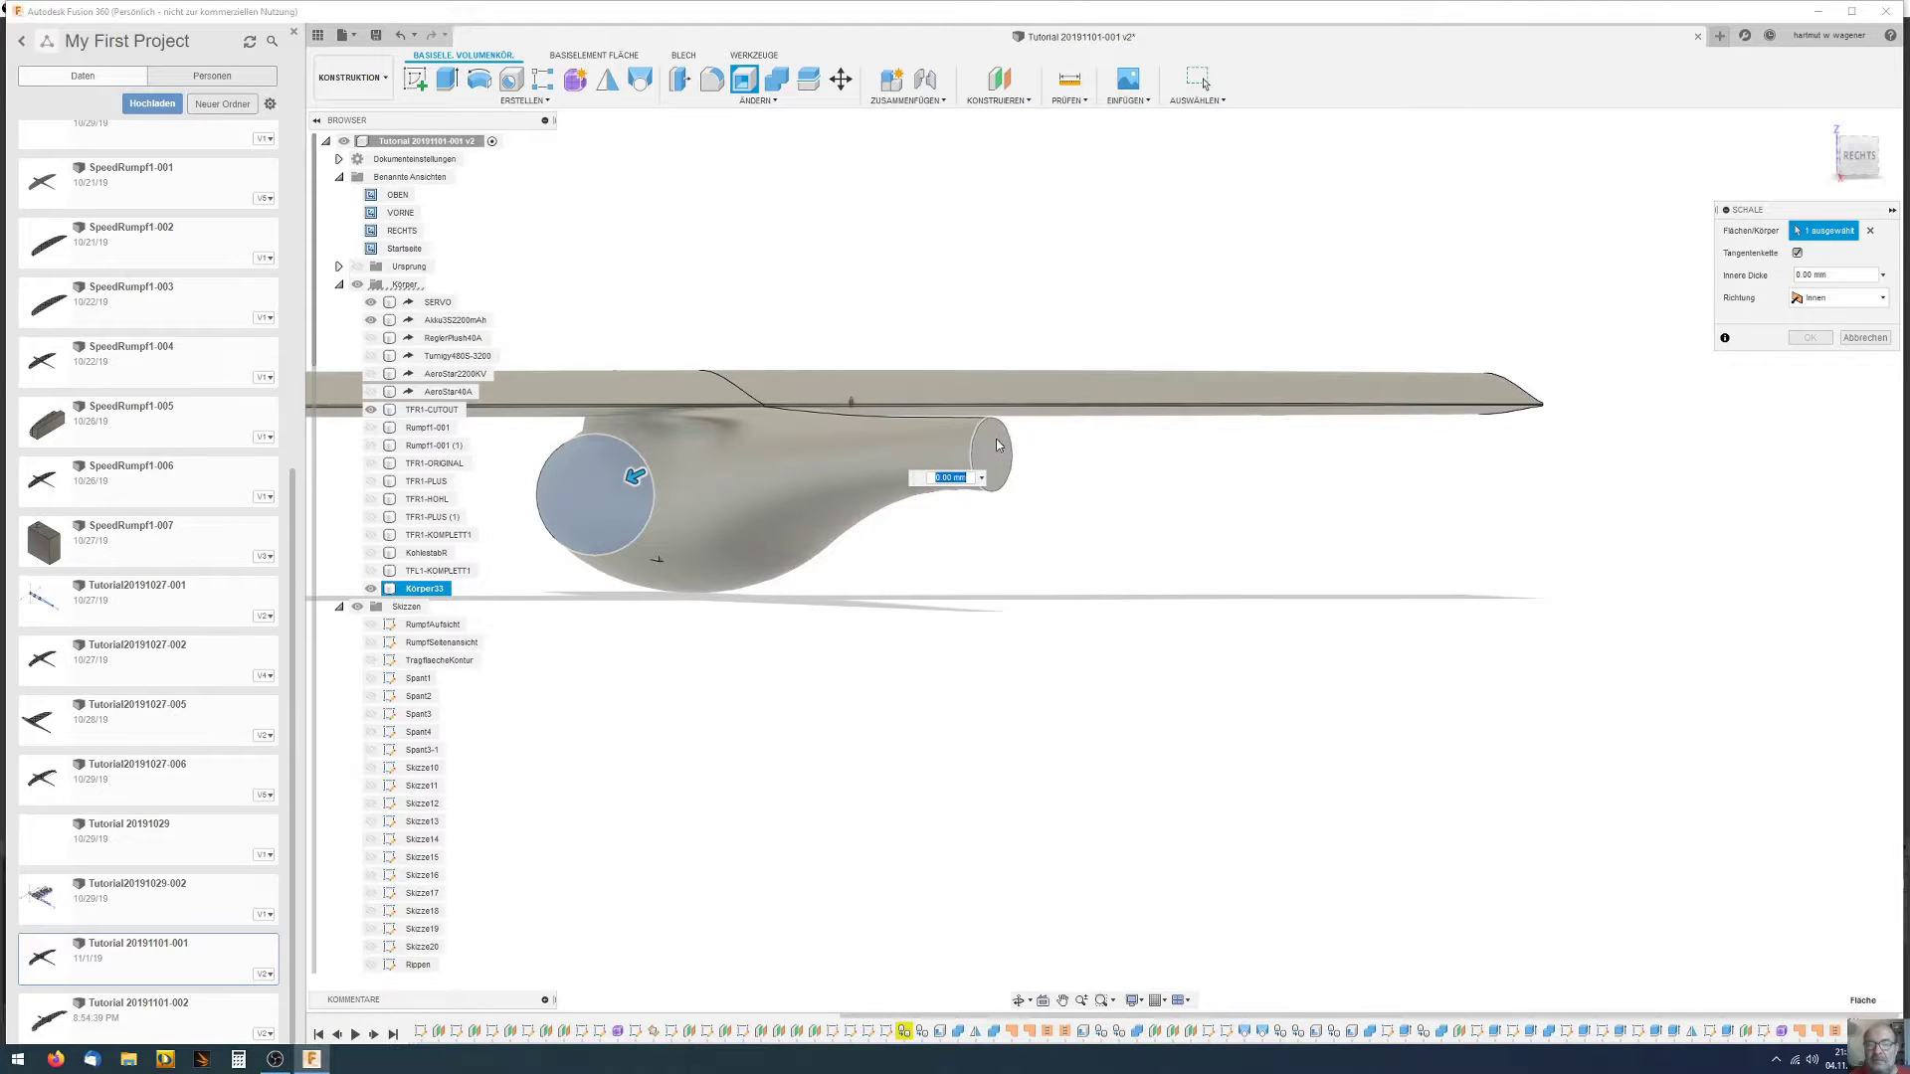
pyautogui.click(995, 437)
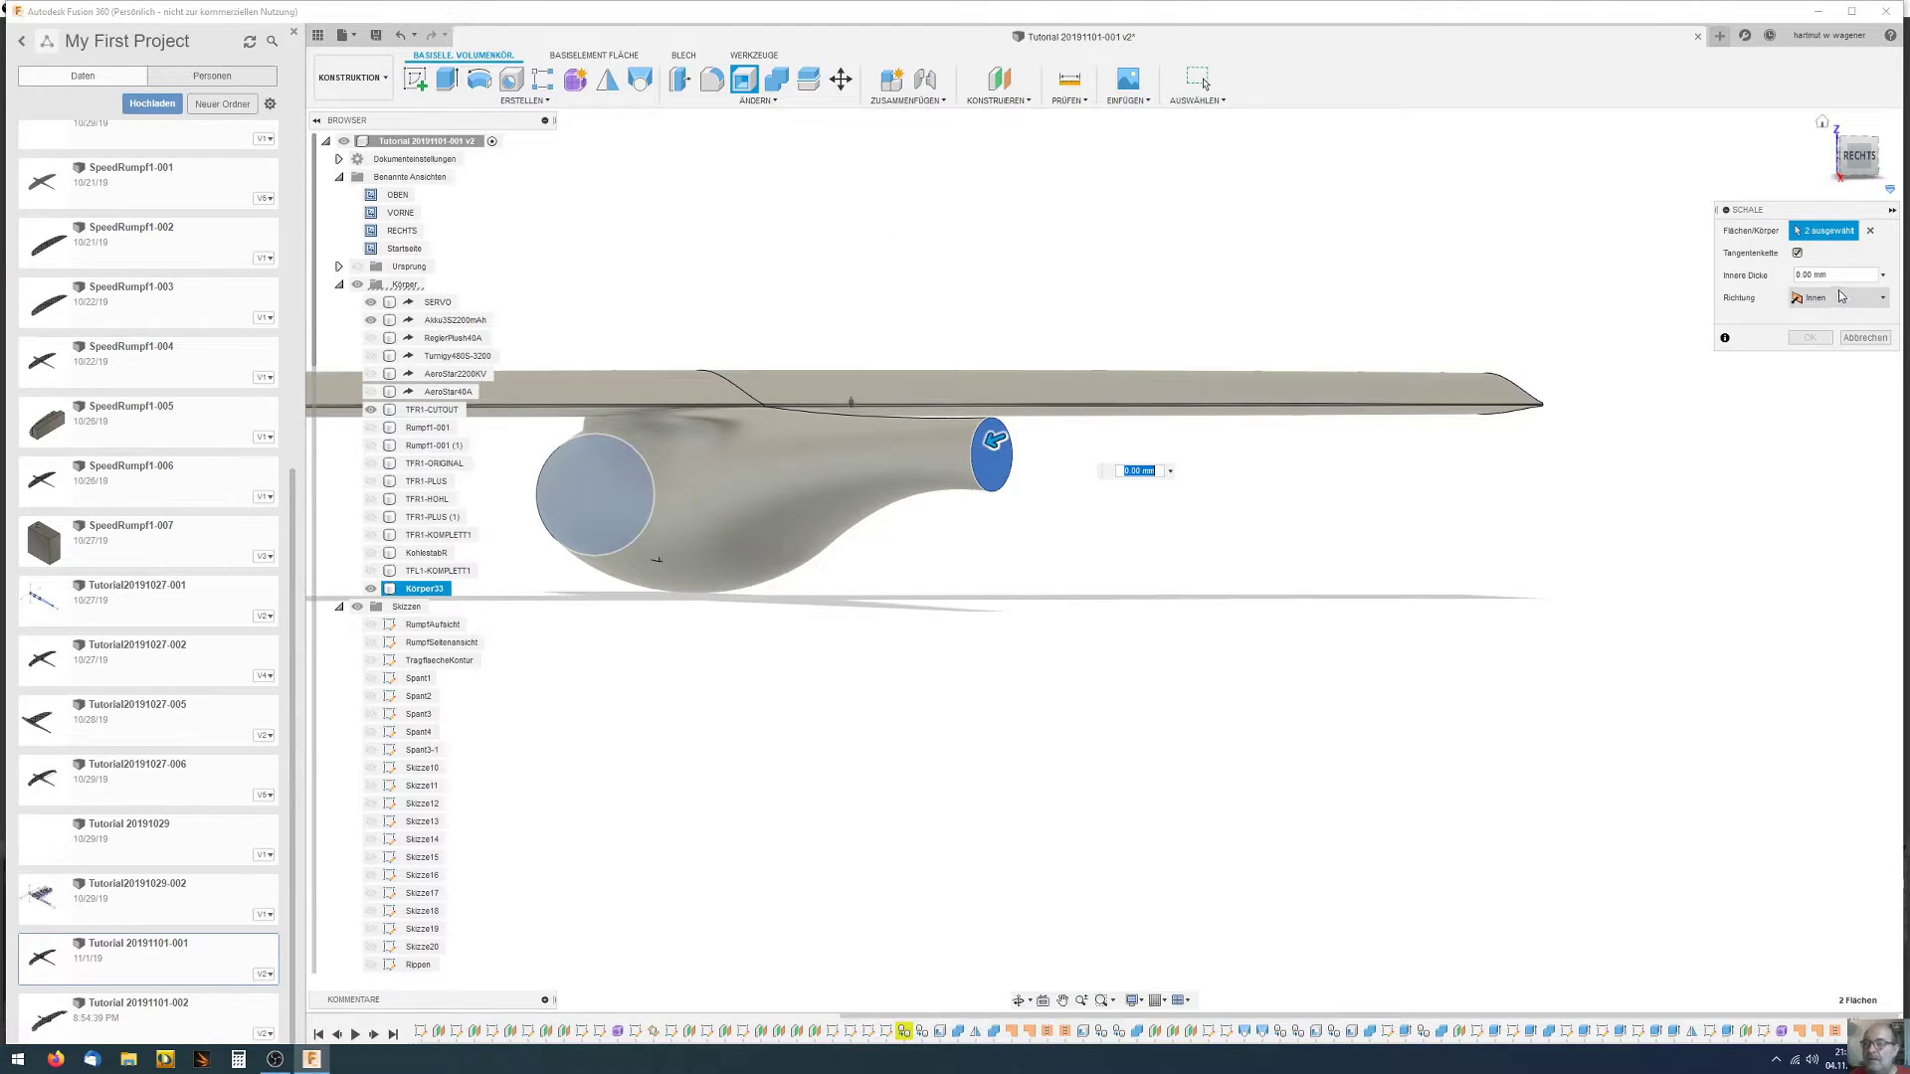
pyautogui.write('0,8')
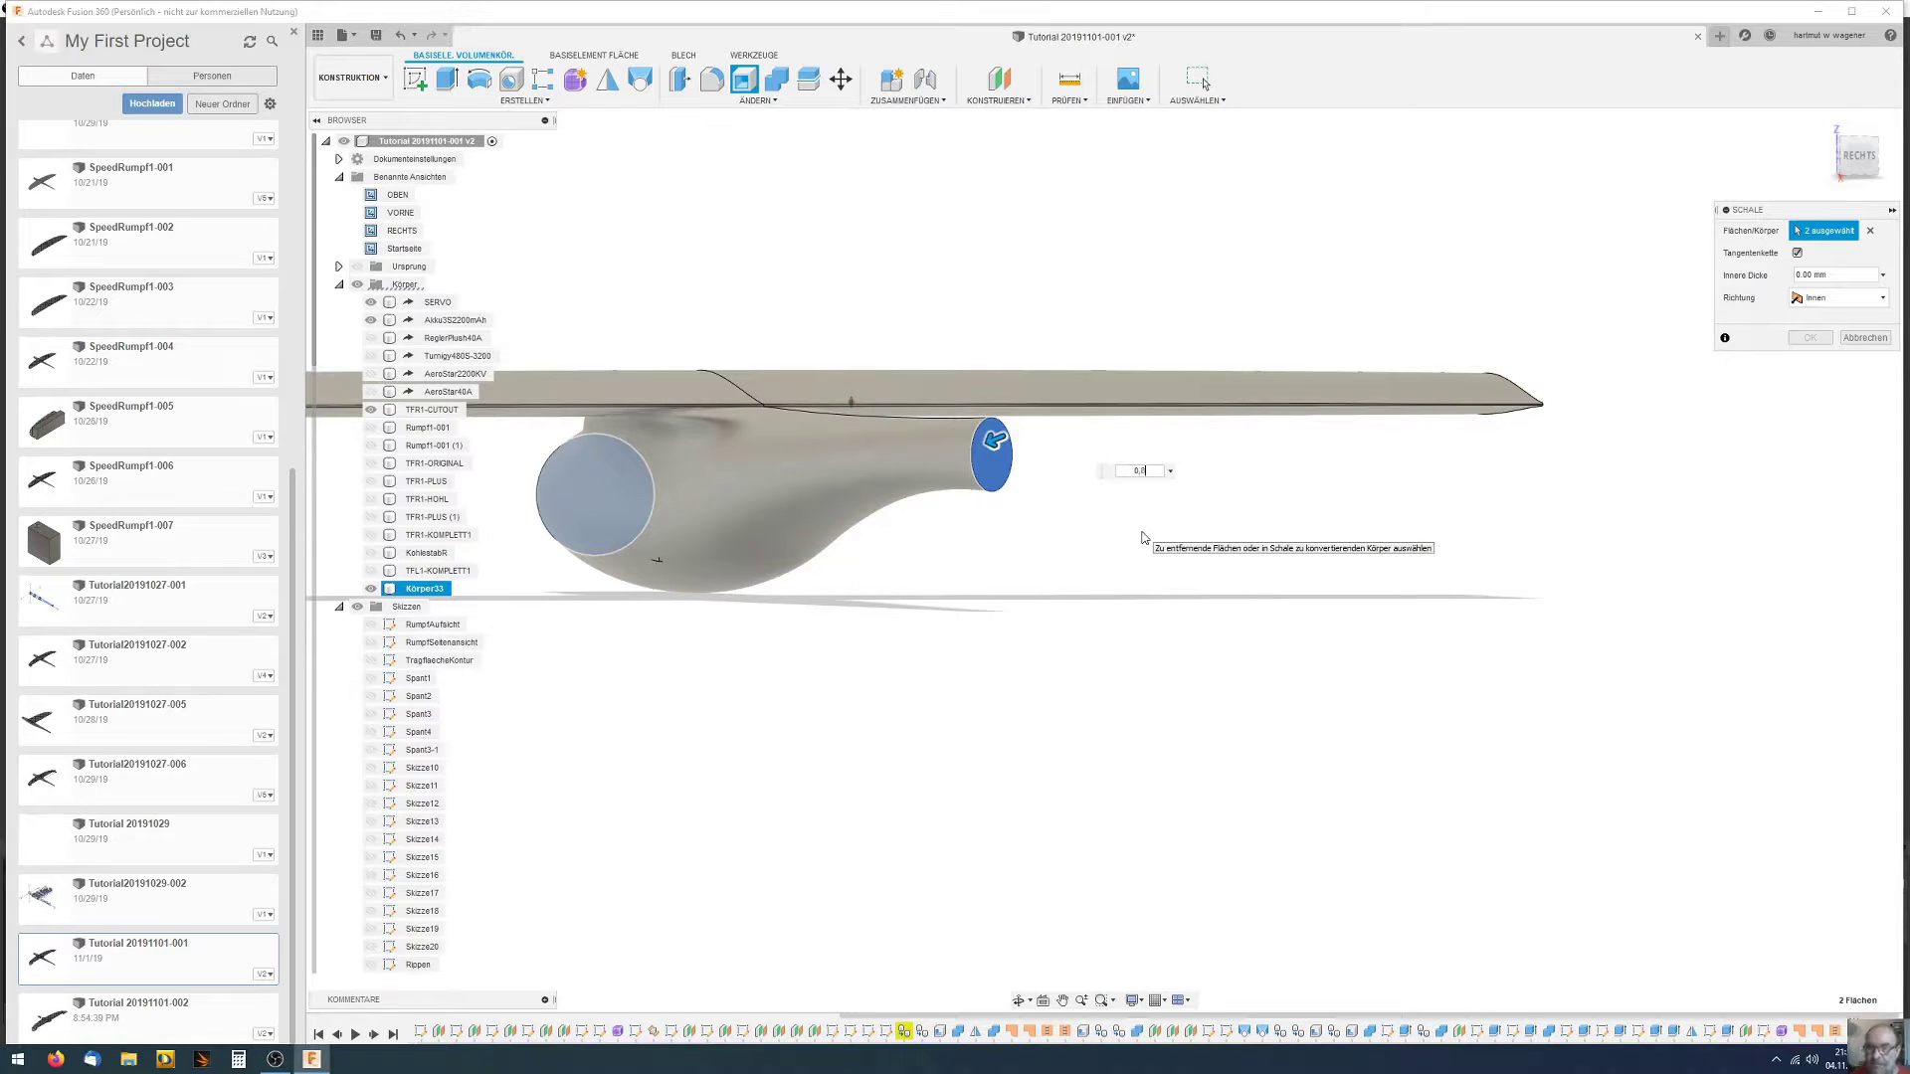
pyautogui.press('Return')
pyautogui.moveTo(870, 415)
pyautogui.keyDown('shift'); pyautogui.mouseDown(button='middle')
pyautogui.moveTo(999, 496)
pyautogui.moveTo(991, 513)
pyautogui.mouseUp(button='middle'); pyautogui.keyUp('shift')
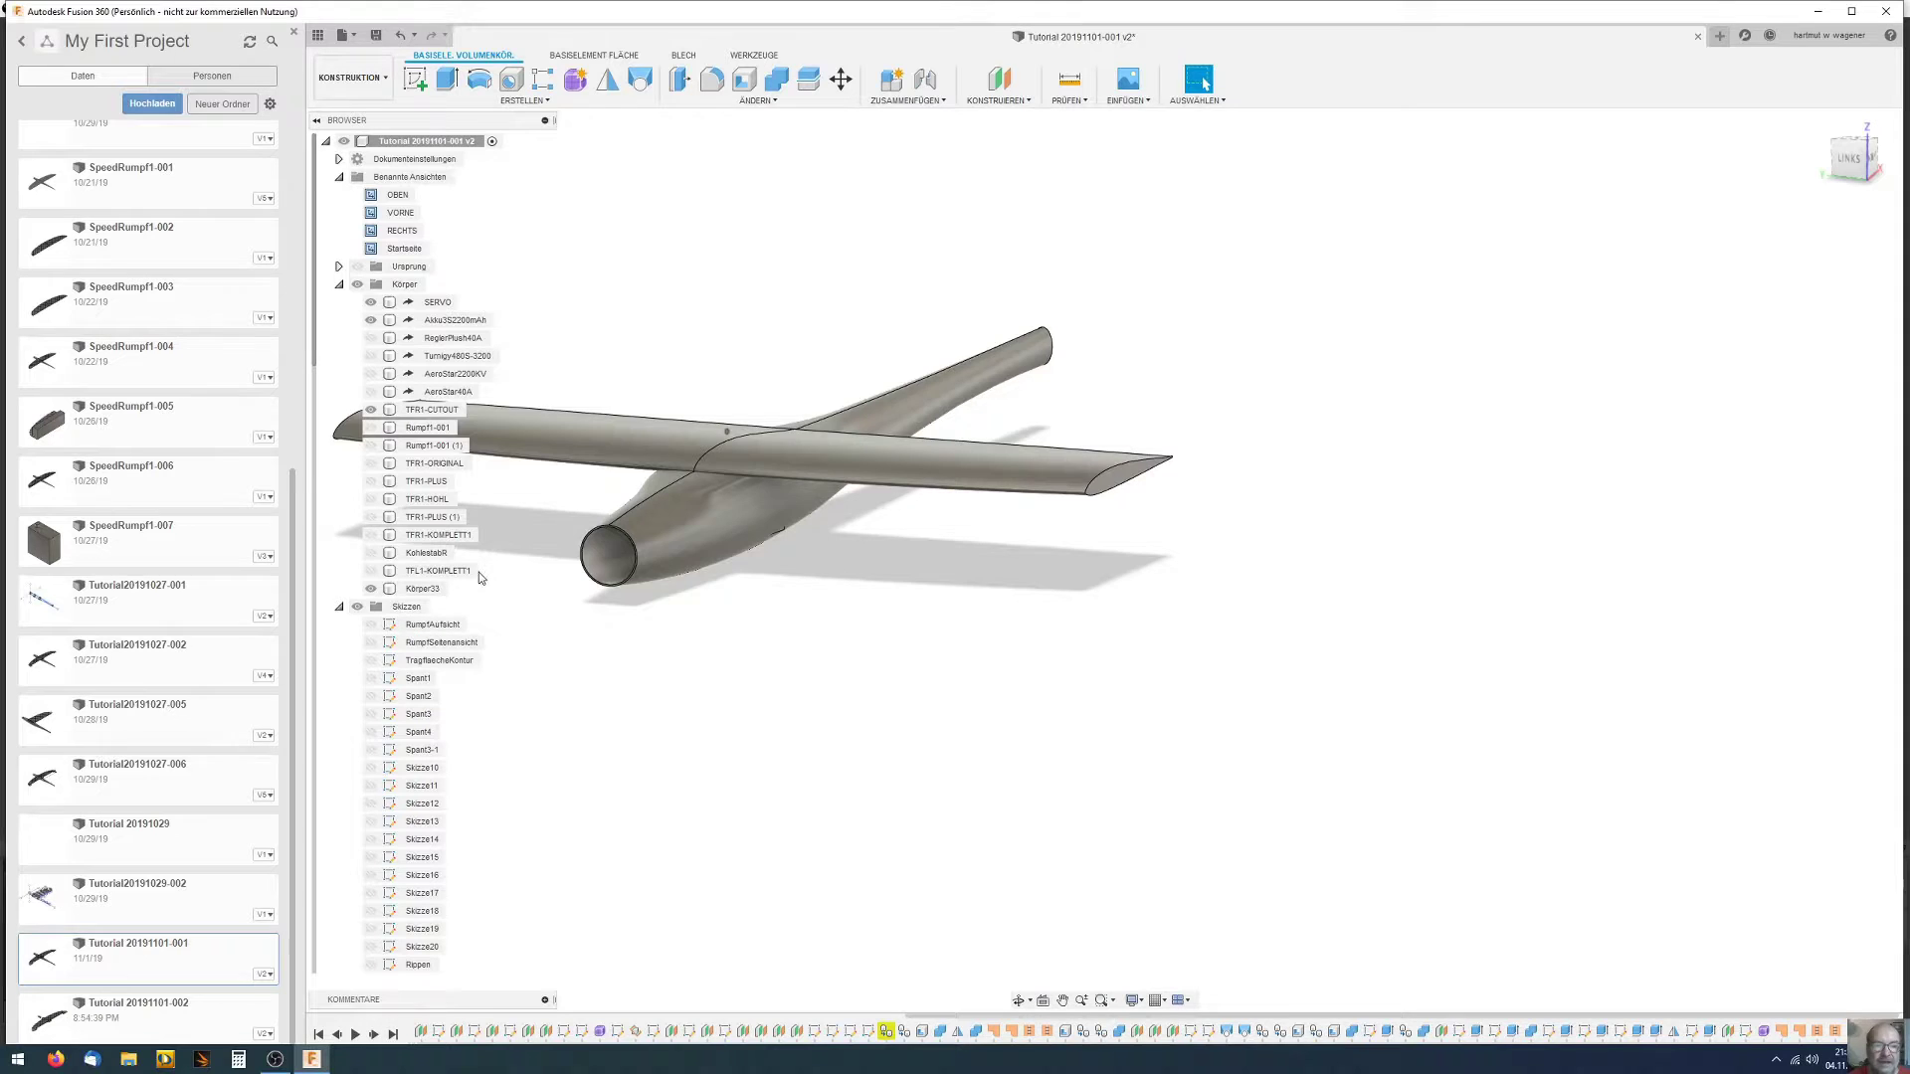
# Copy and paste the wing body TFR1-CUTOUT in place, creating TFR1-CUTOUT (3)
pyautogui.click(389, 413)
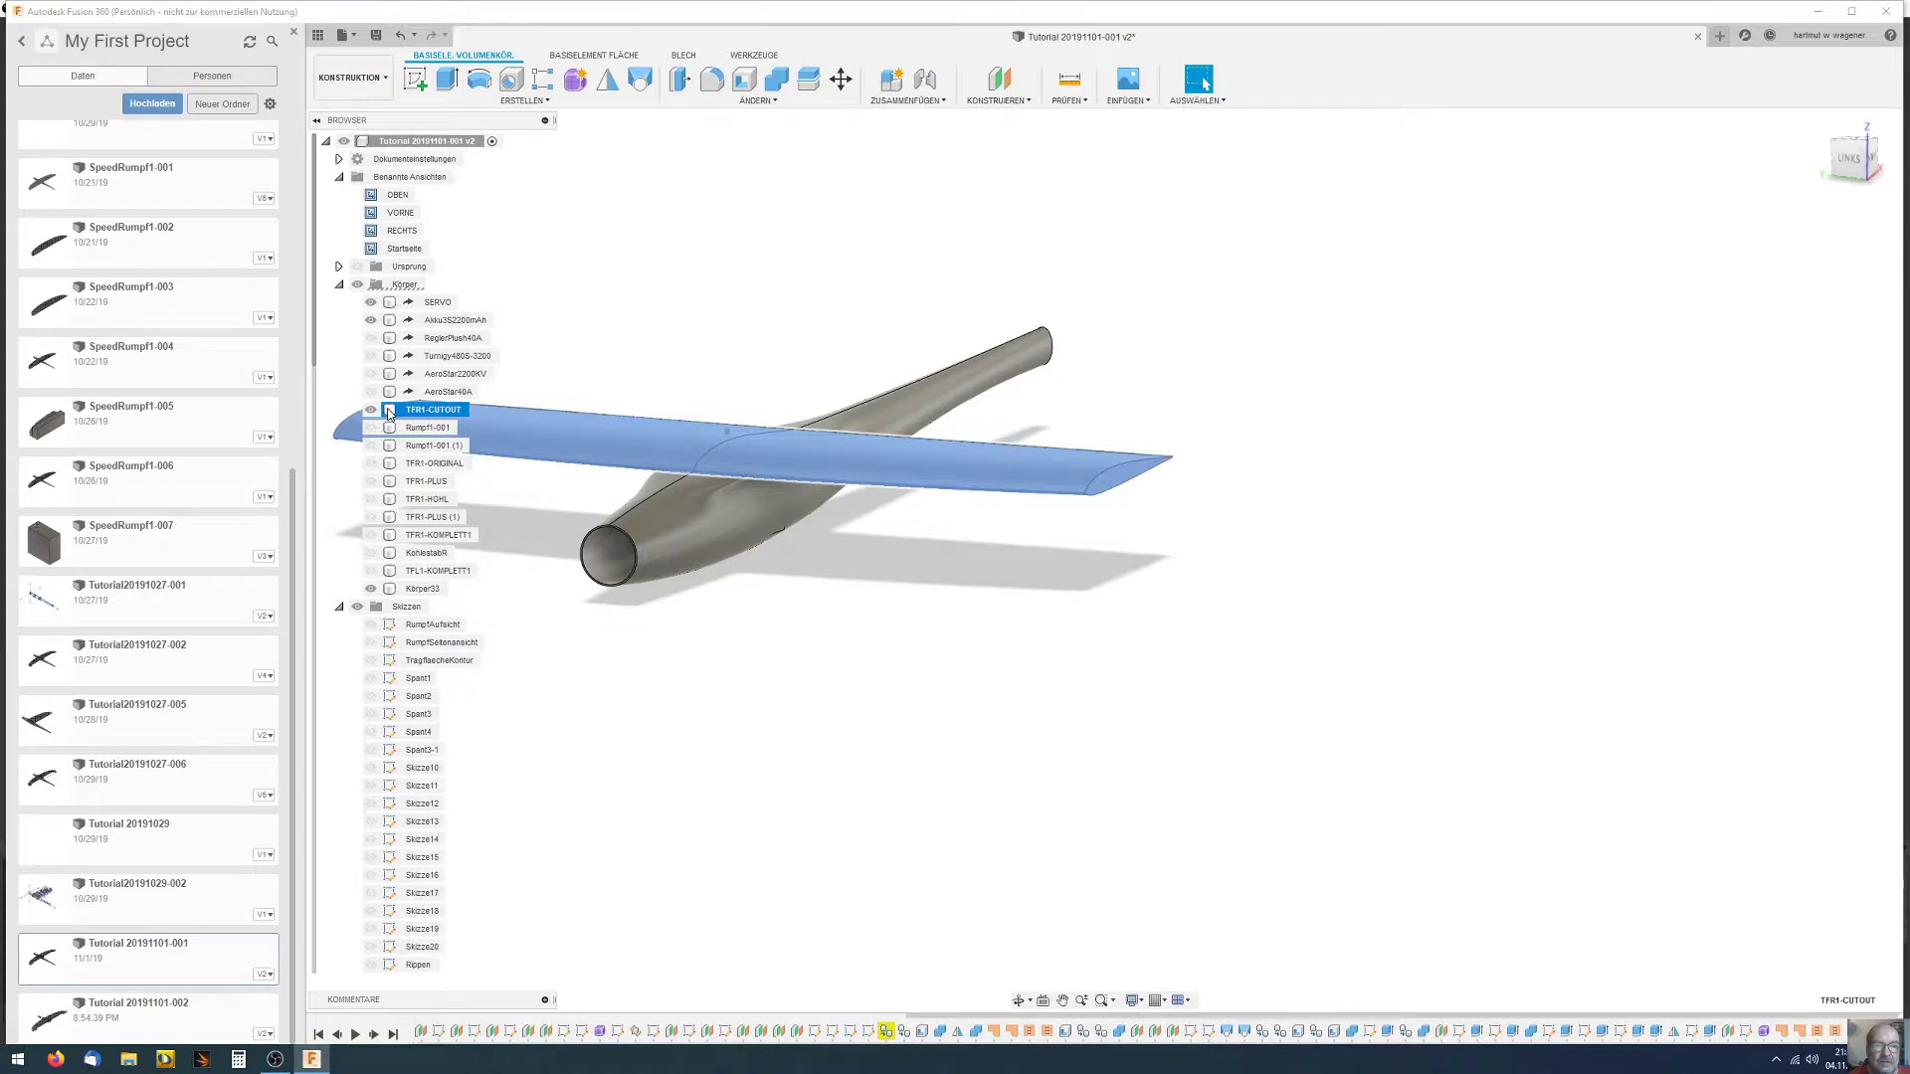
pyautogui.hotkey('ctrl', 'c')
pyautogui.hotkey('ctrl', 'v')
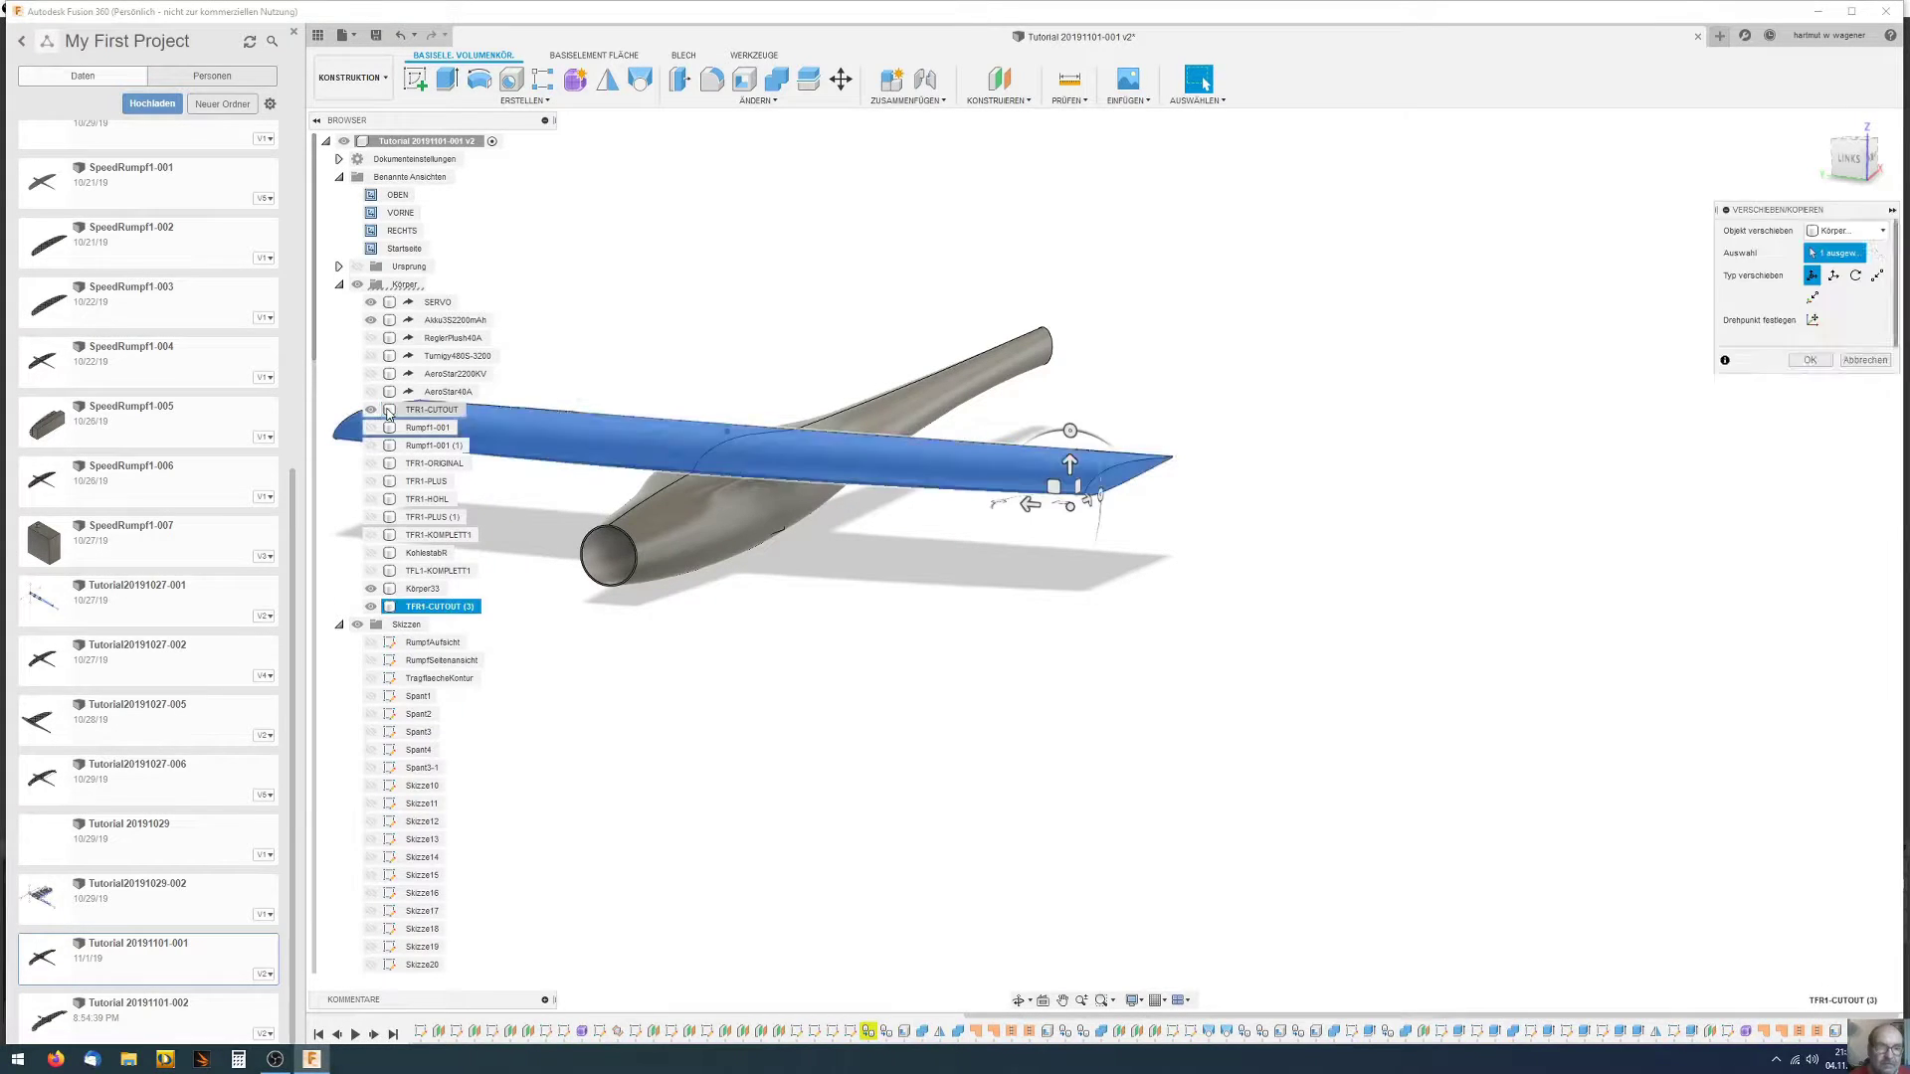
pyautogui.click(404, 589)
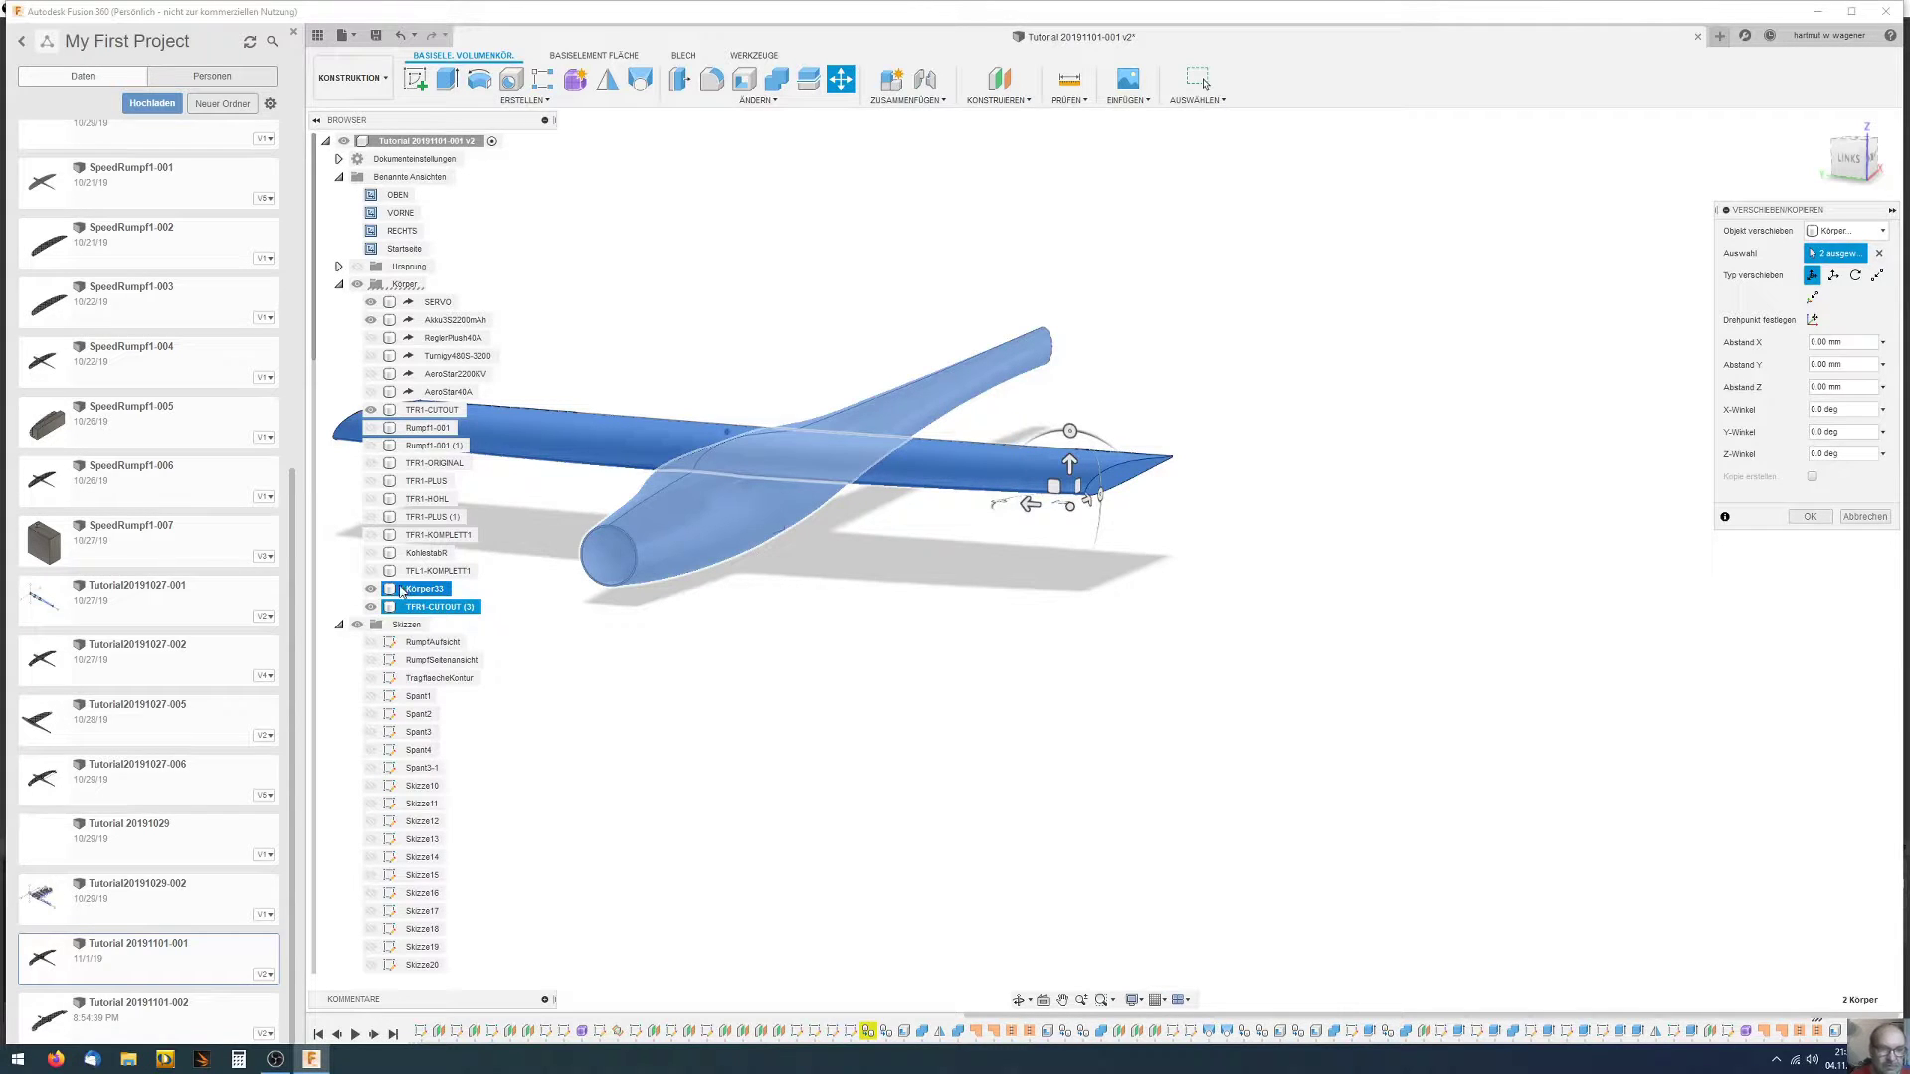
pyautogui.click(1810, 516)
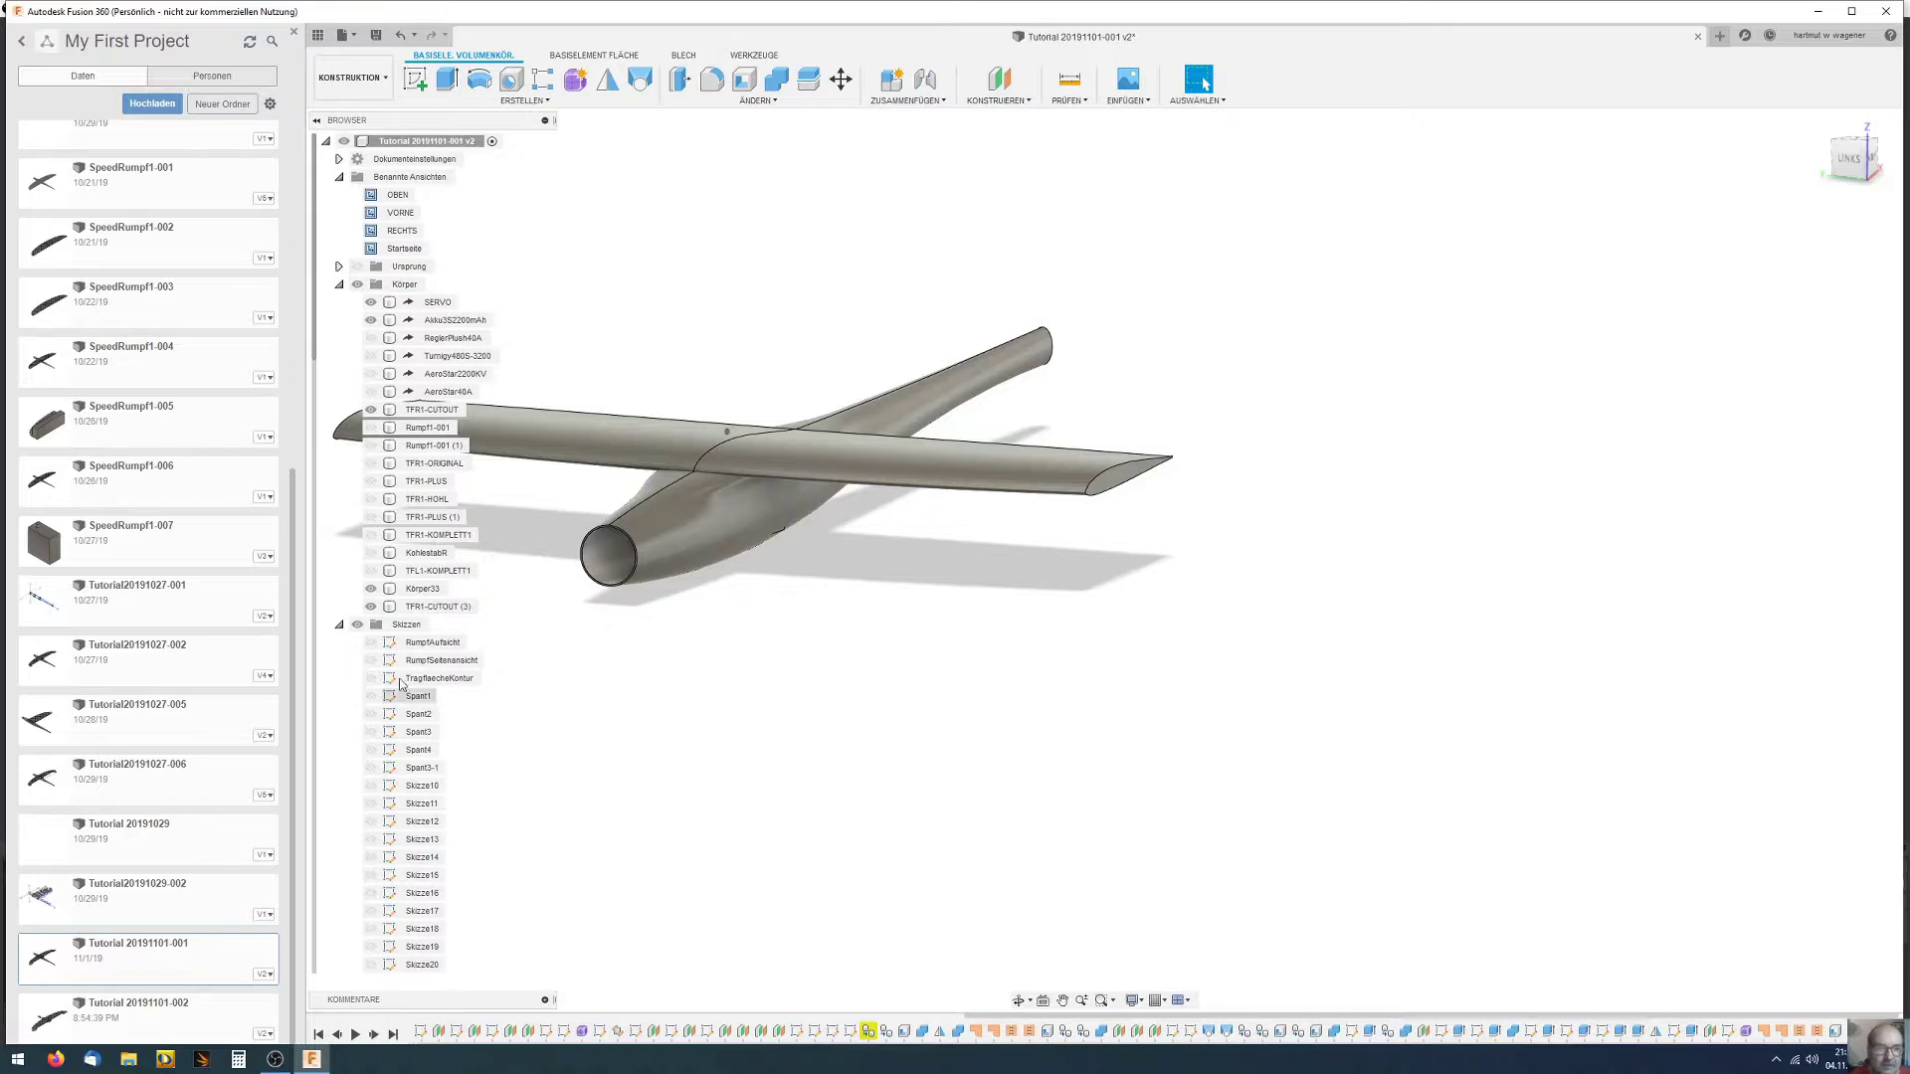
# Copy and paste the hollow fuselage Körper33 in place as a duplicate body
pyautogui.click(416, 593)
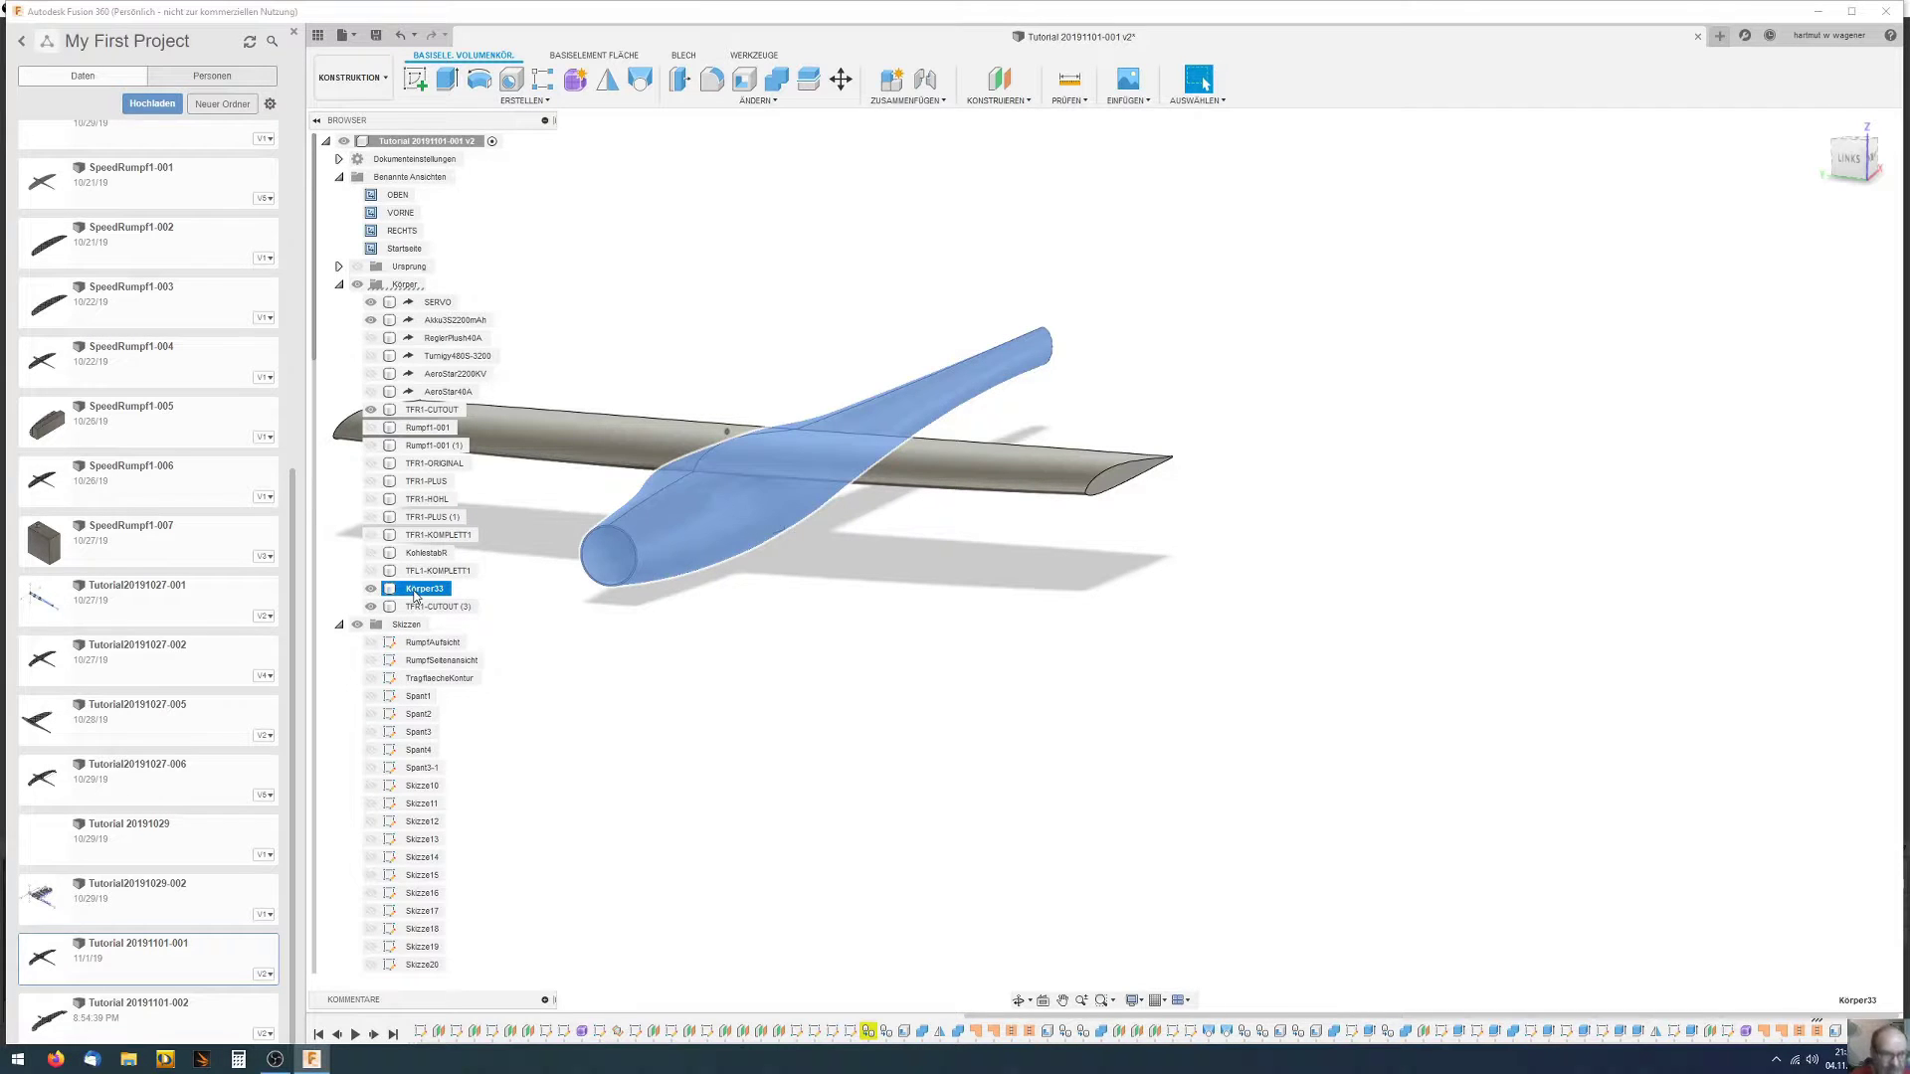
pyautogui.hotkey('ctrl', 'c')
pyautogui.hotkey('ctrl', 'v')
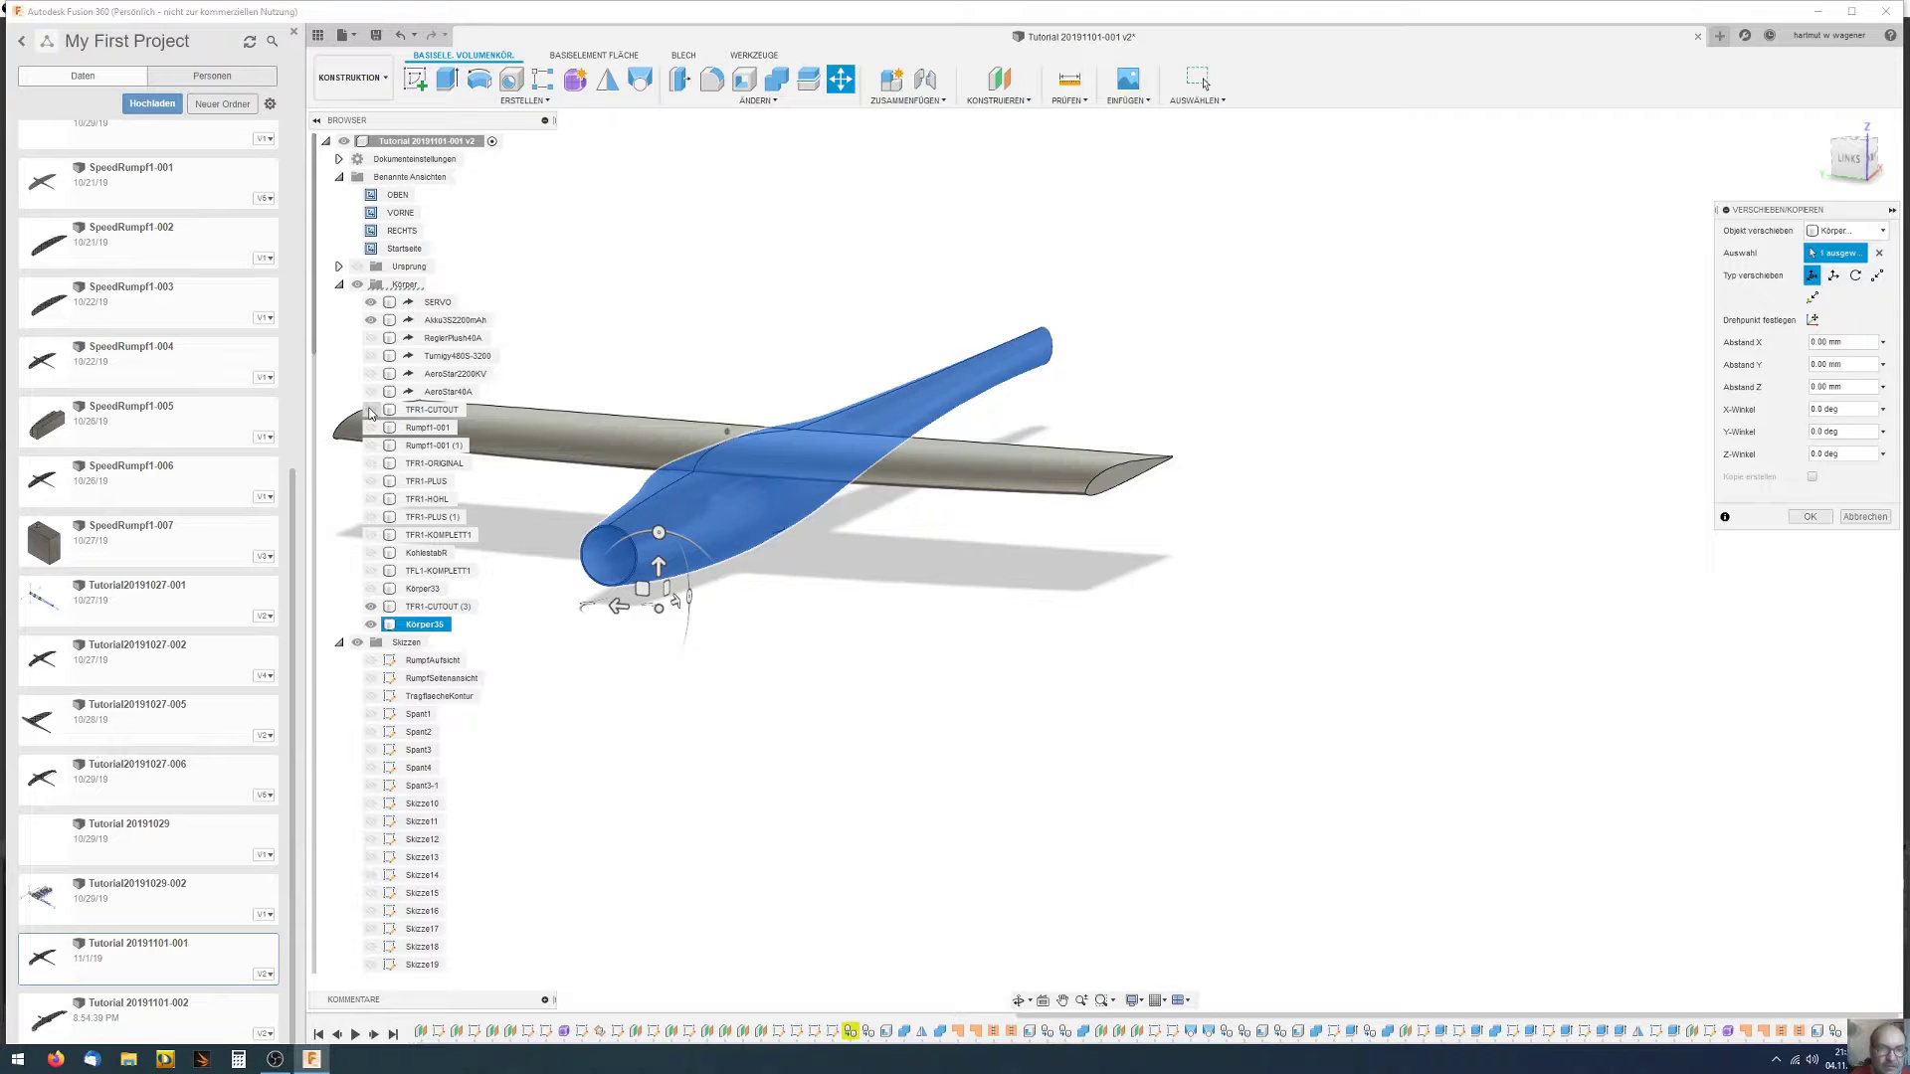
pyautogui.moveTo(880, 482)
pyautogui.keyDown('shift'); pyautogui.mouseDown(button='middle')
pyautogui.moveTo(842, 585)
pyautogui.moveTo(1191, 540)
pyautogui.moveTo(1139, 559)
pyautogui.mouseUp(button='middle'); pyautogui.keyUp('shift')
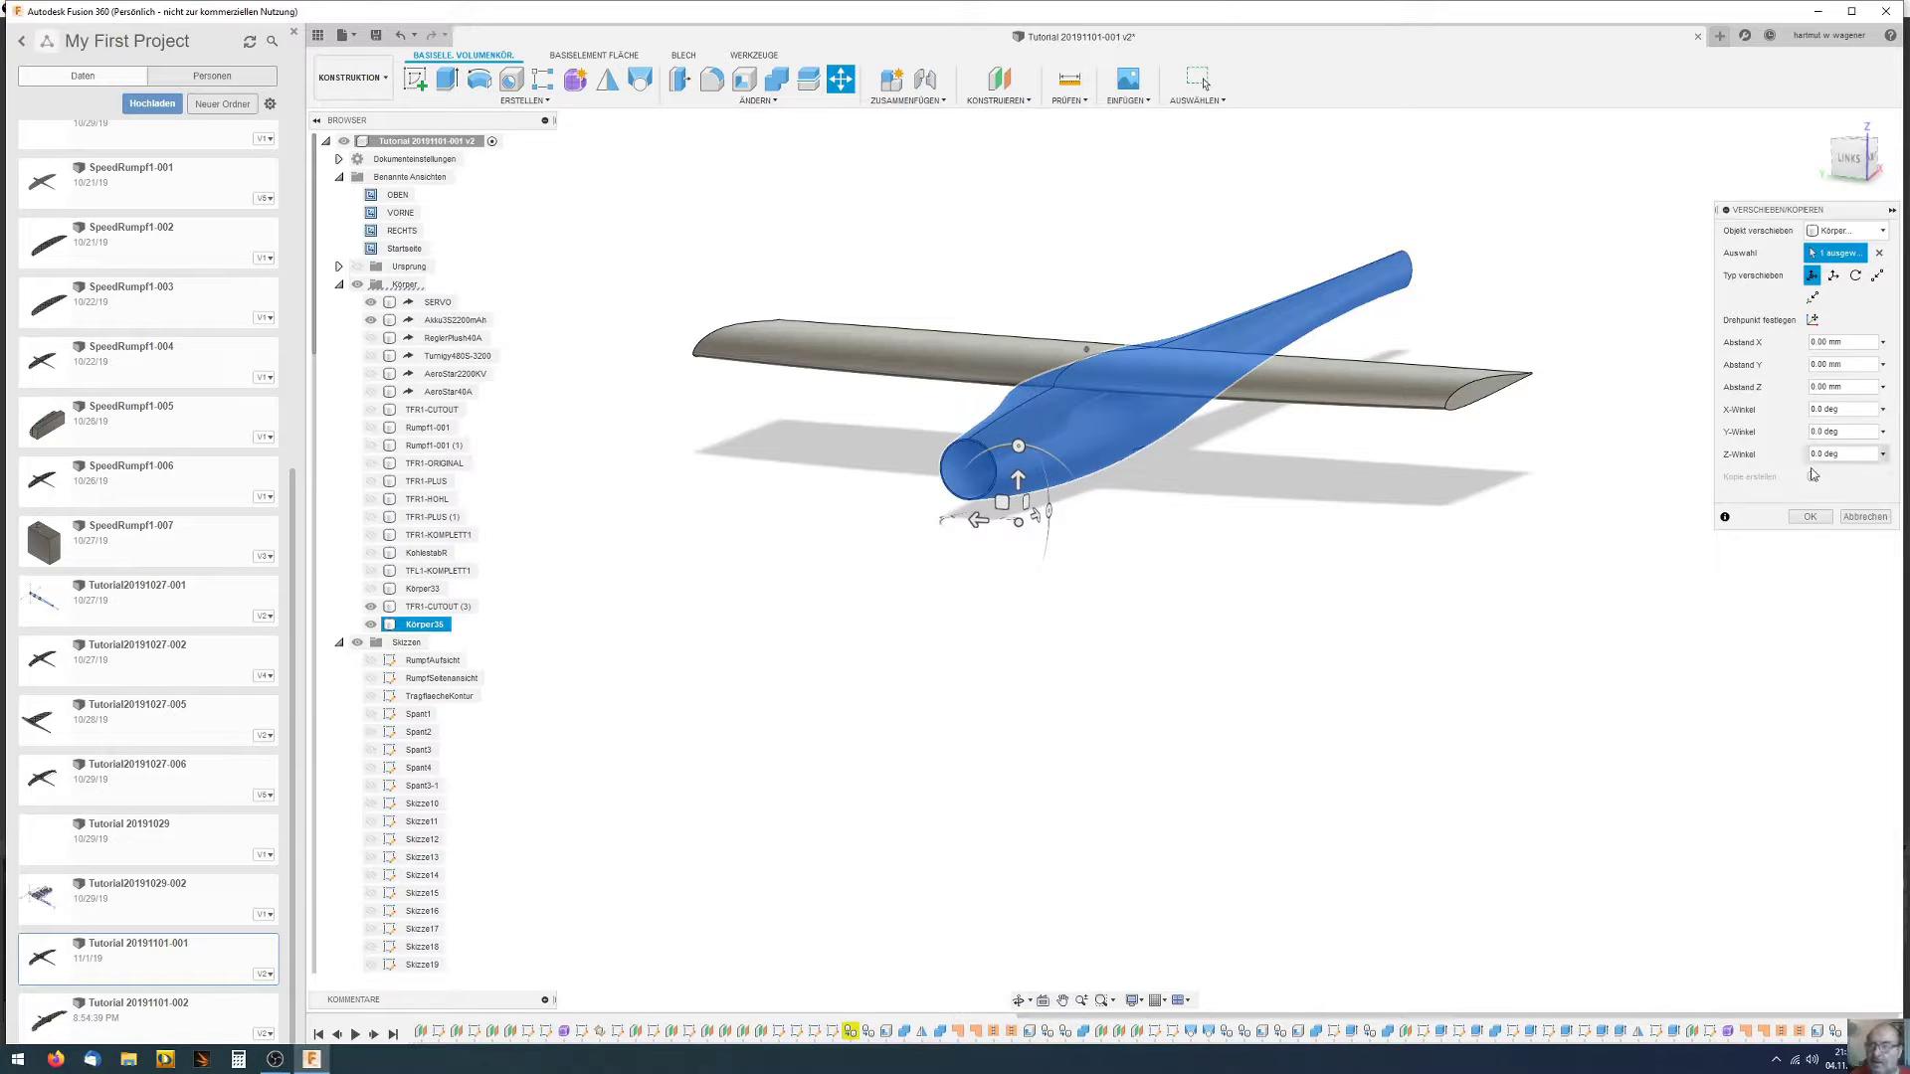
pyautogui.click(1811, 517)
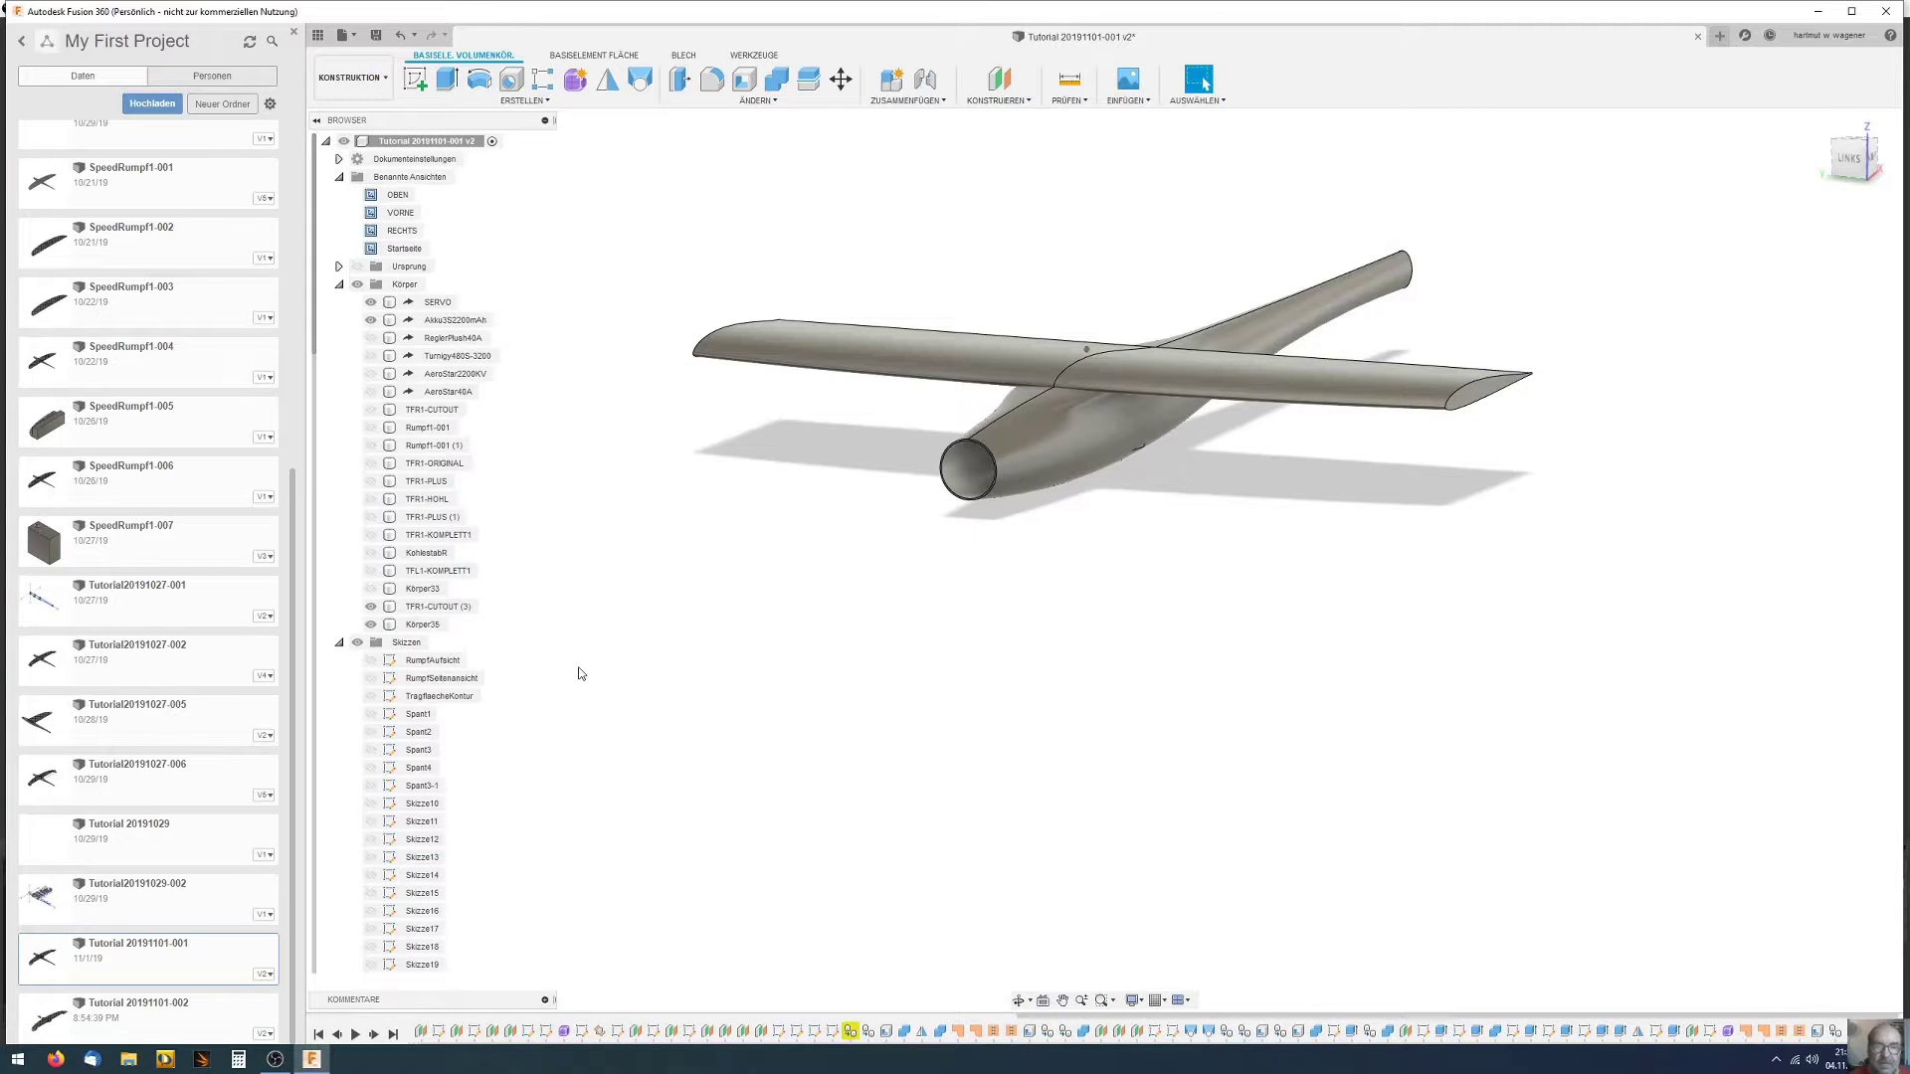
# Combine with Cut: subtract TFR1-CUTOUT (3) from Körper35, leaving a wing-root recess
pyautogui.click(423, 625)
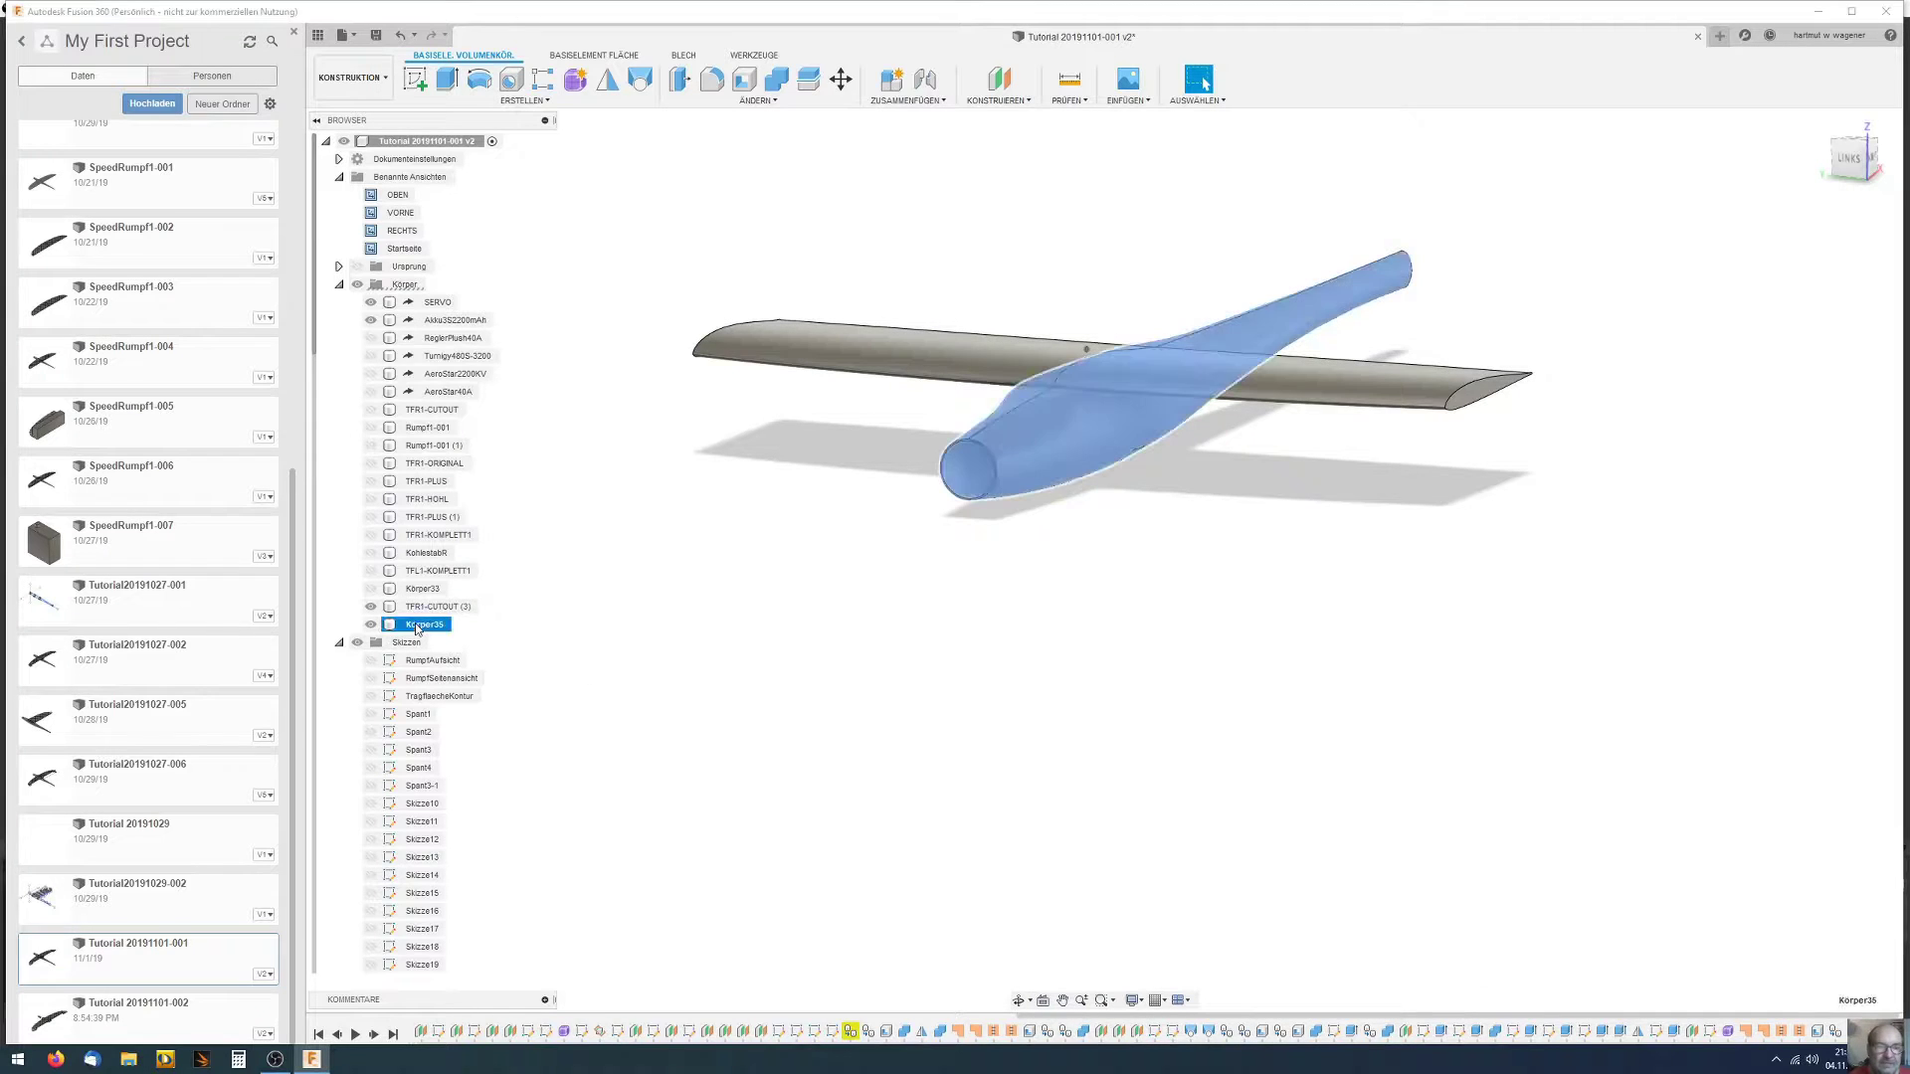
pyautogui.click(777, 80)
pyautogui.click(1883, 275)
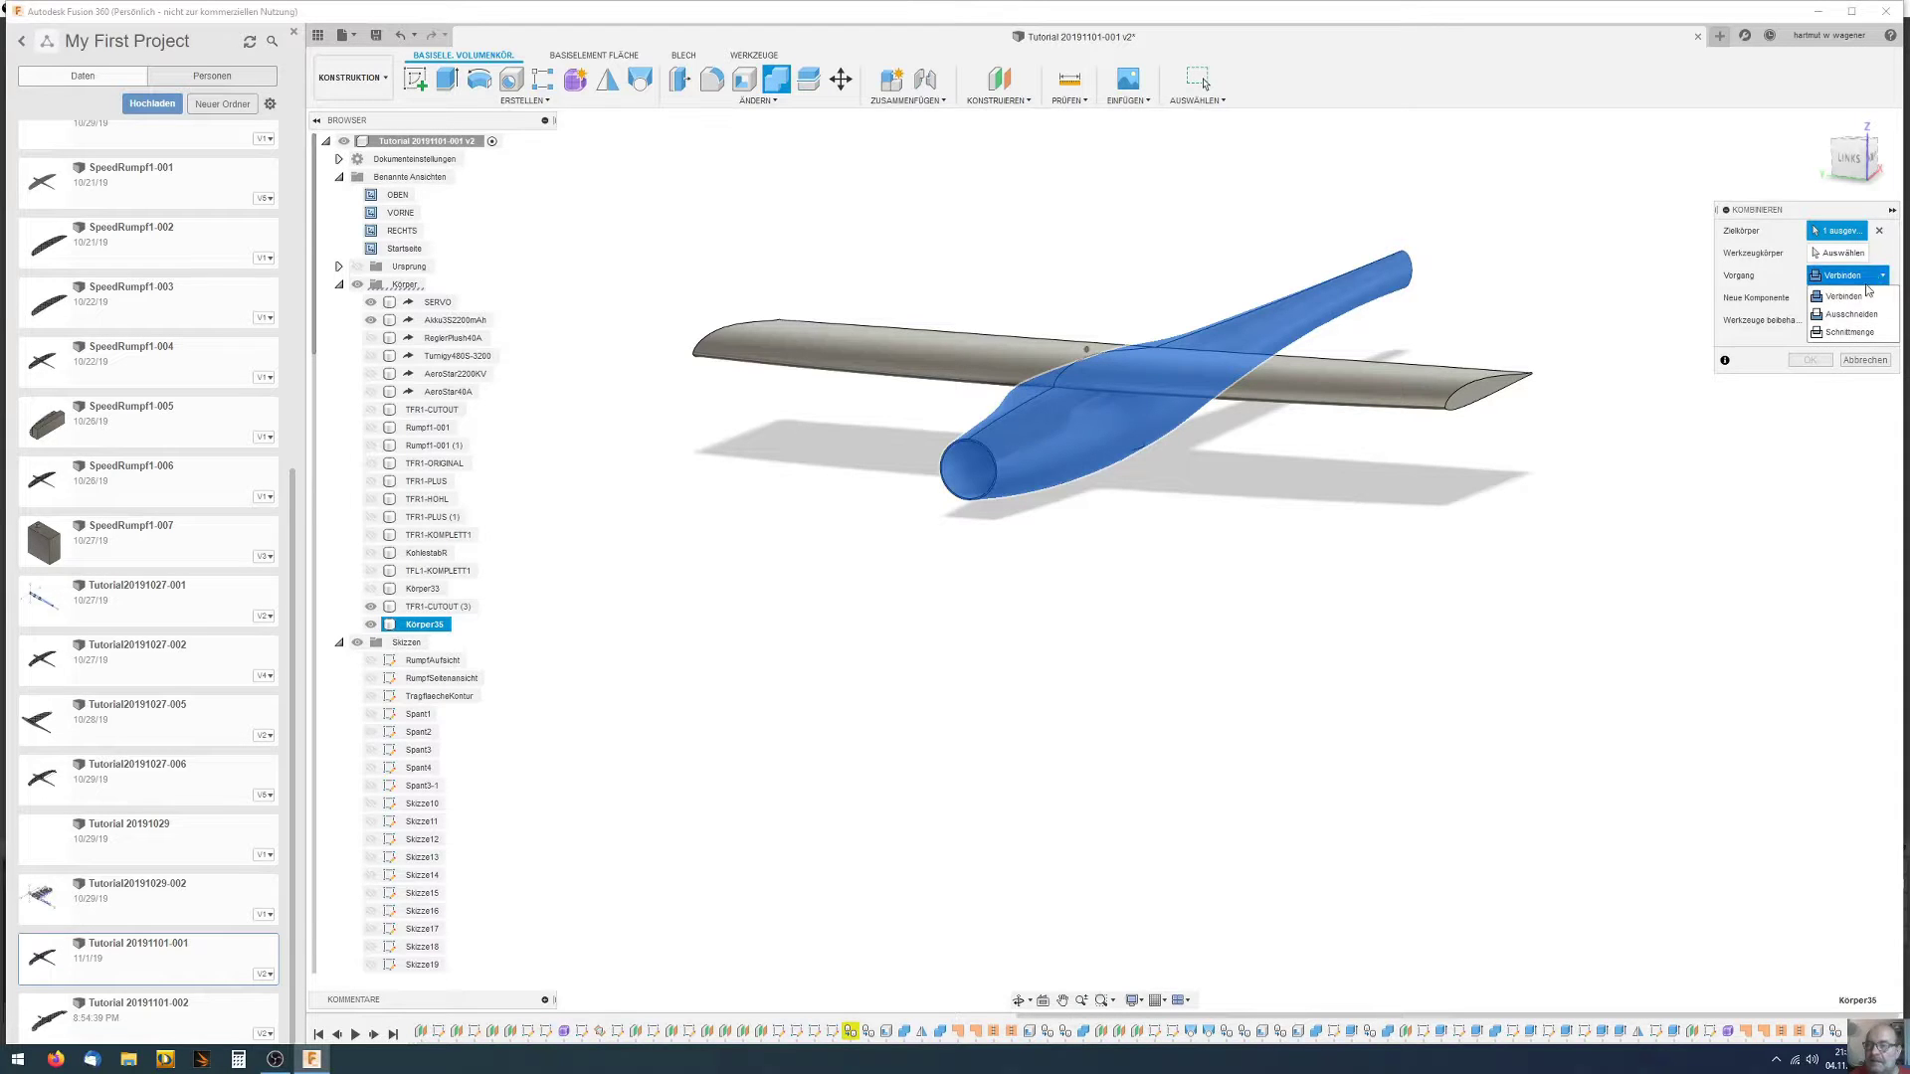
pyautogui.click(1846, 305)
pyautogui.click(1838, 253)
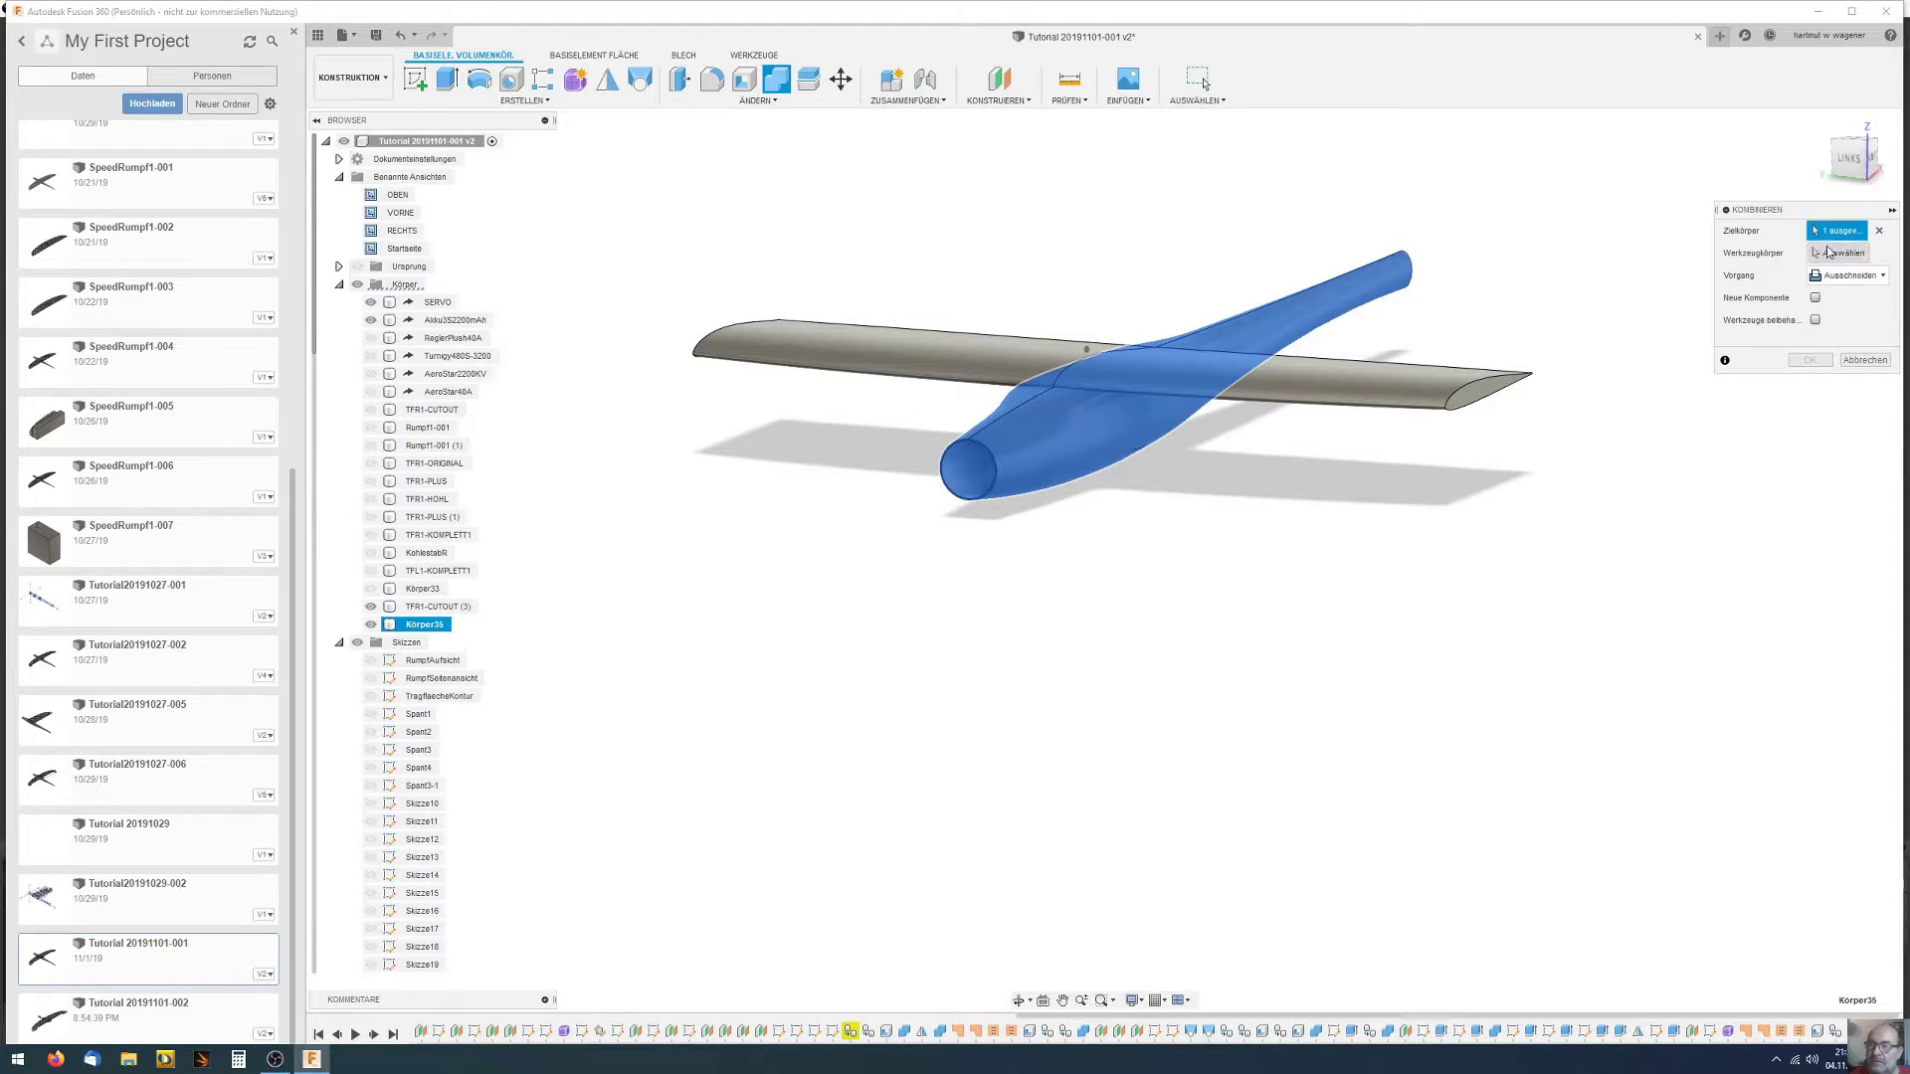
pyautogui.click(438, 607)
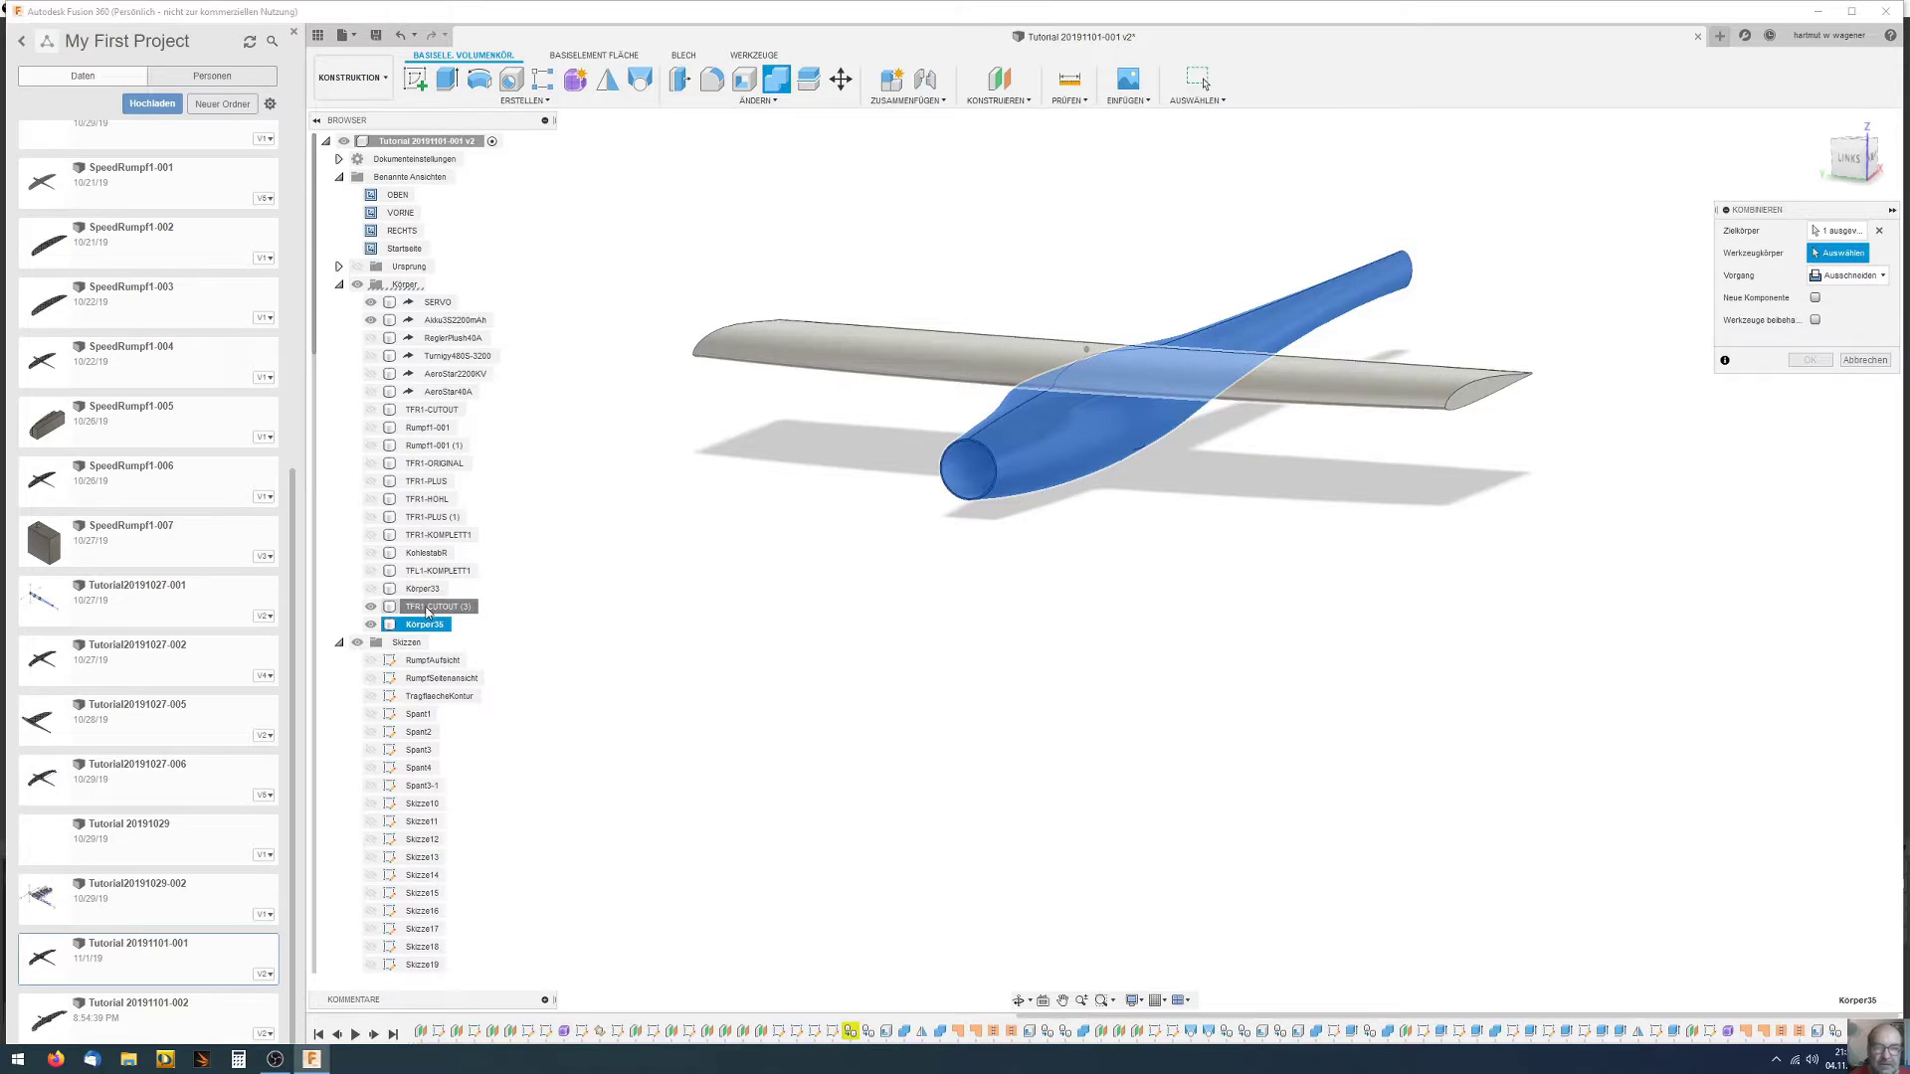
pyautogui.moveTo(1035, 557)
pyautogui.keyDown('shift'); pyautogui.mouseDown(button='middle')
pyautogui.moveTo(1093, 532)
pyautogui.moveTo(1063, 560)
pyautogui.mouseUp(button='middle'); pyautogui.keyUp('shift')
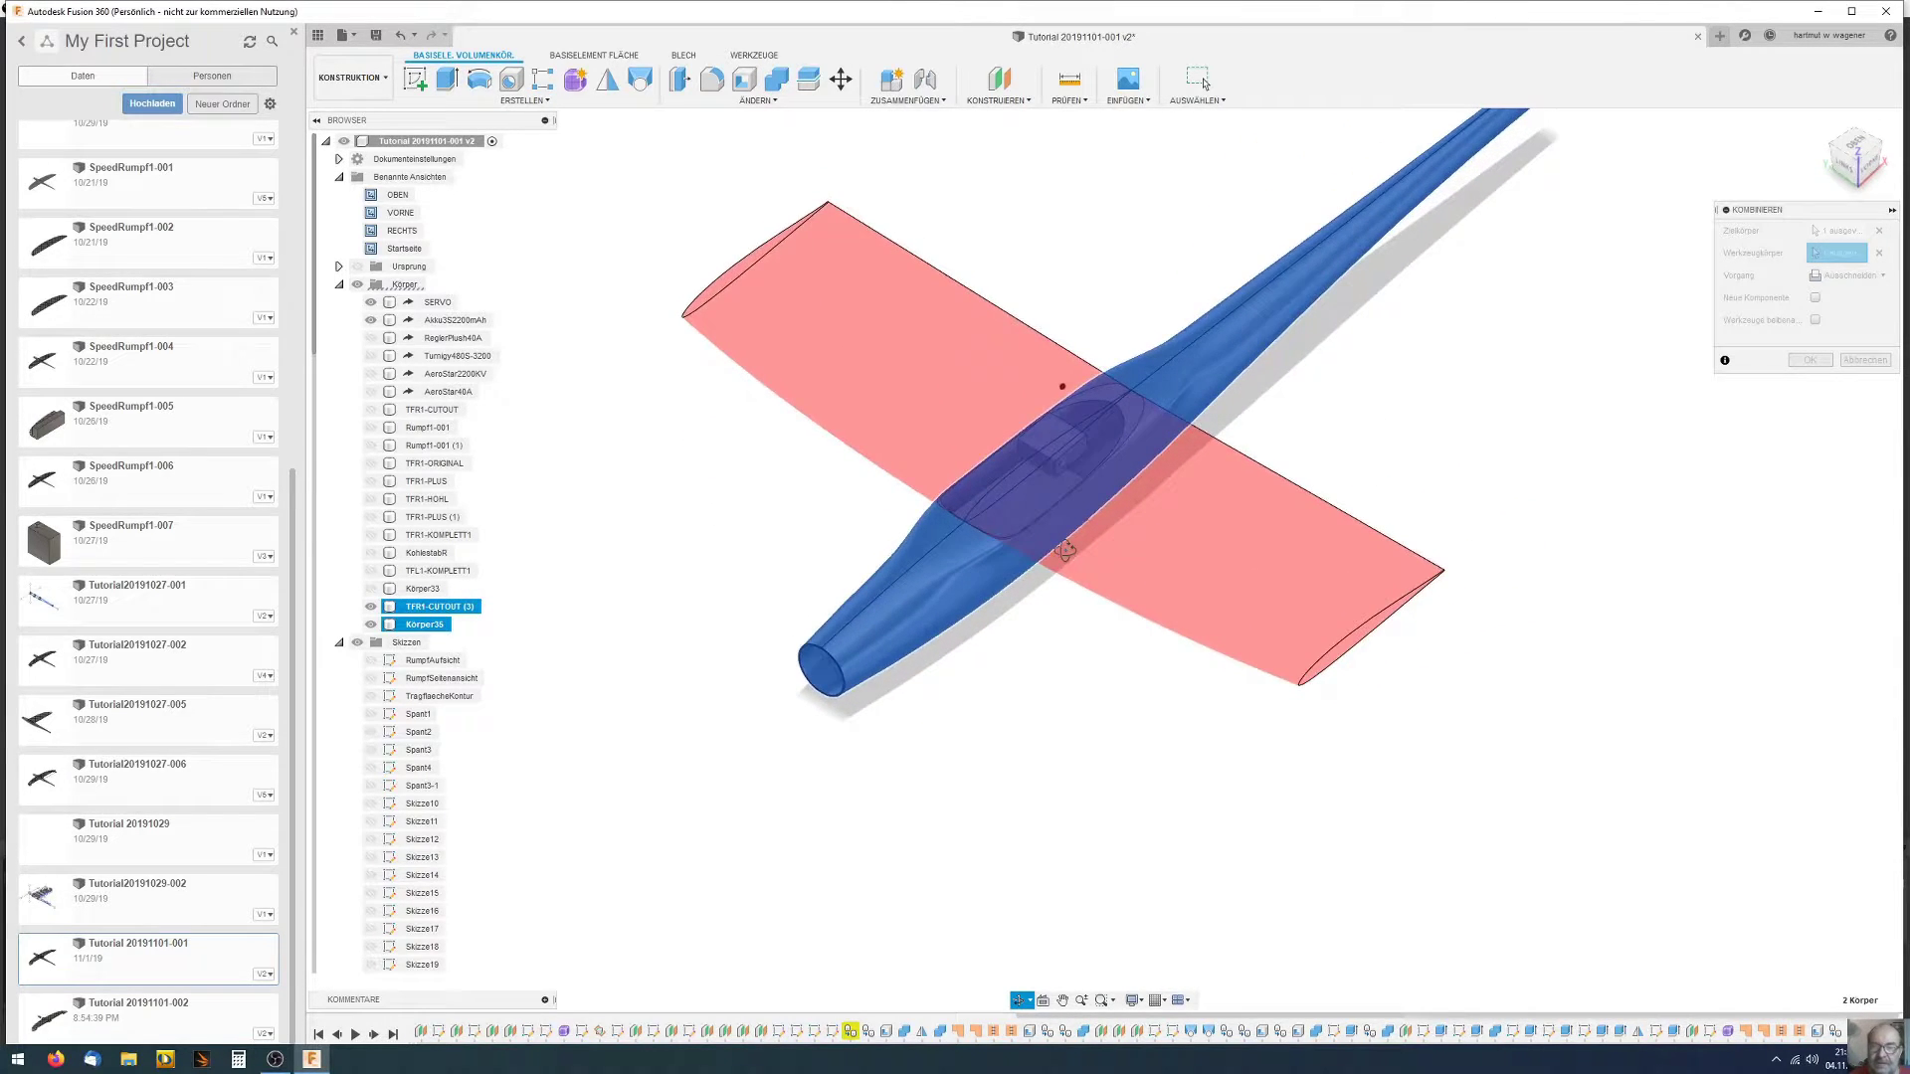
pyautogui.keyDown('shift'); pyautogui.moveTo(1062, 560); pyautogui.dragTo(1076, 537, button='middle'); pyautogui.keyUp('shift')
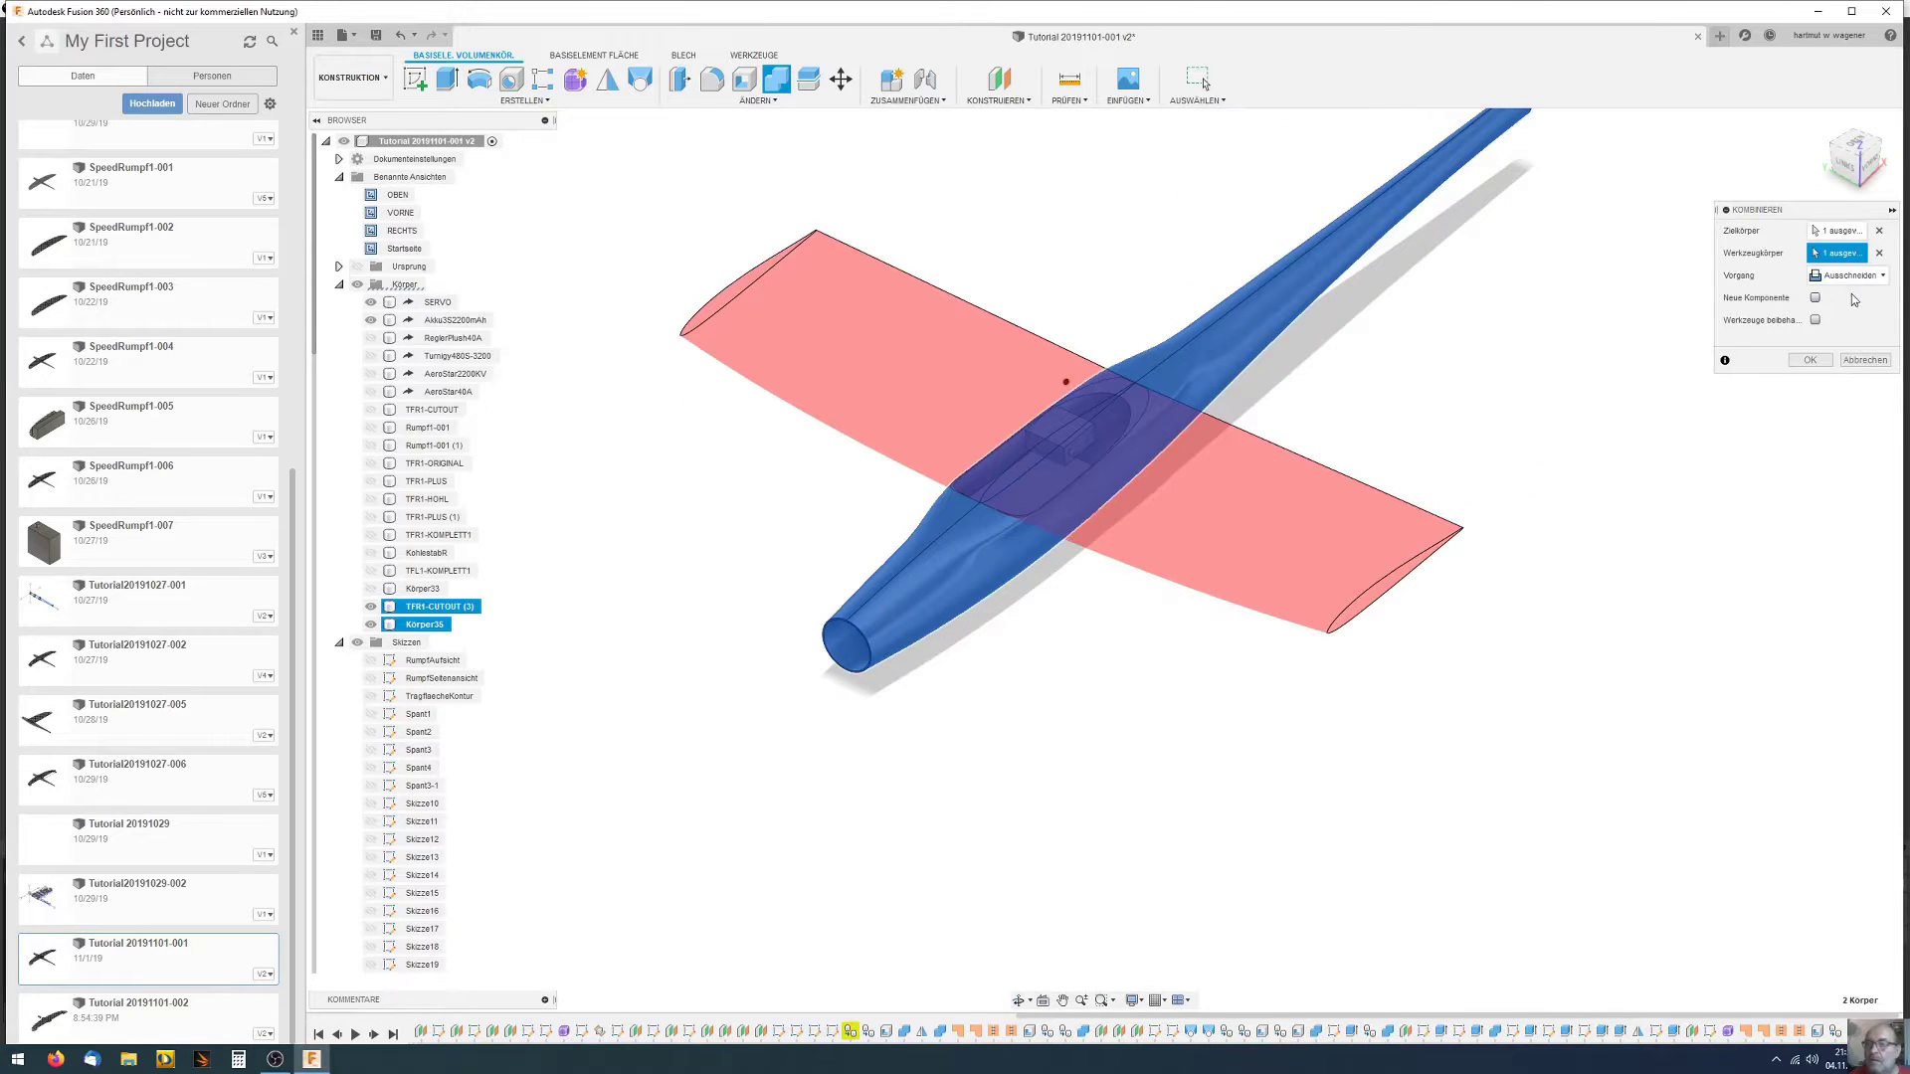
pyautogui.click(1811, 360)
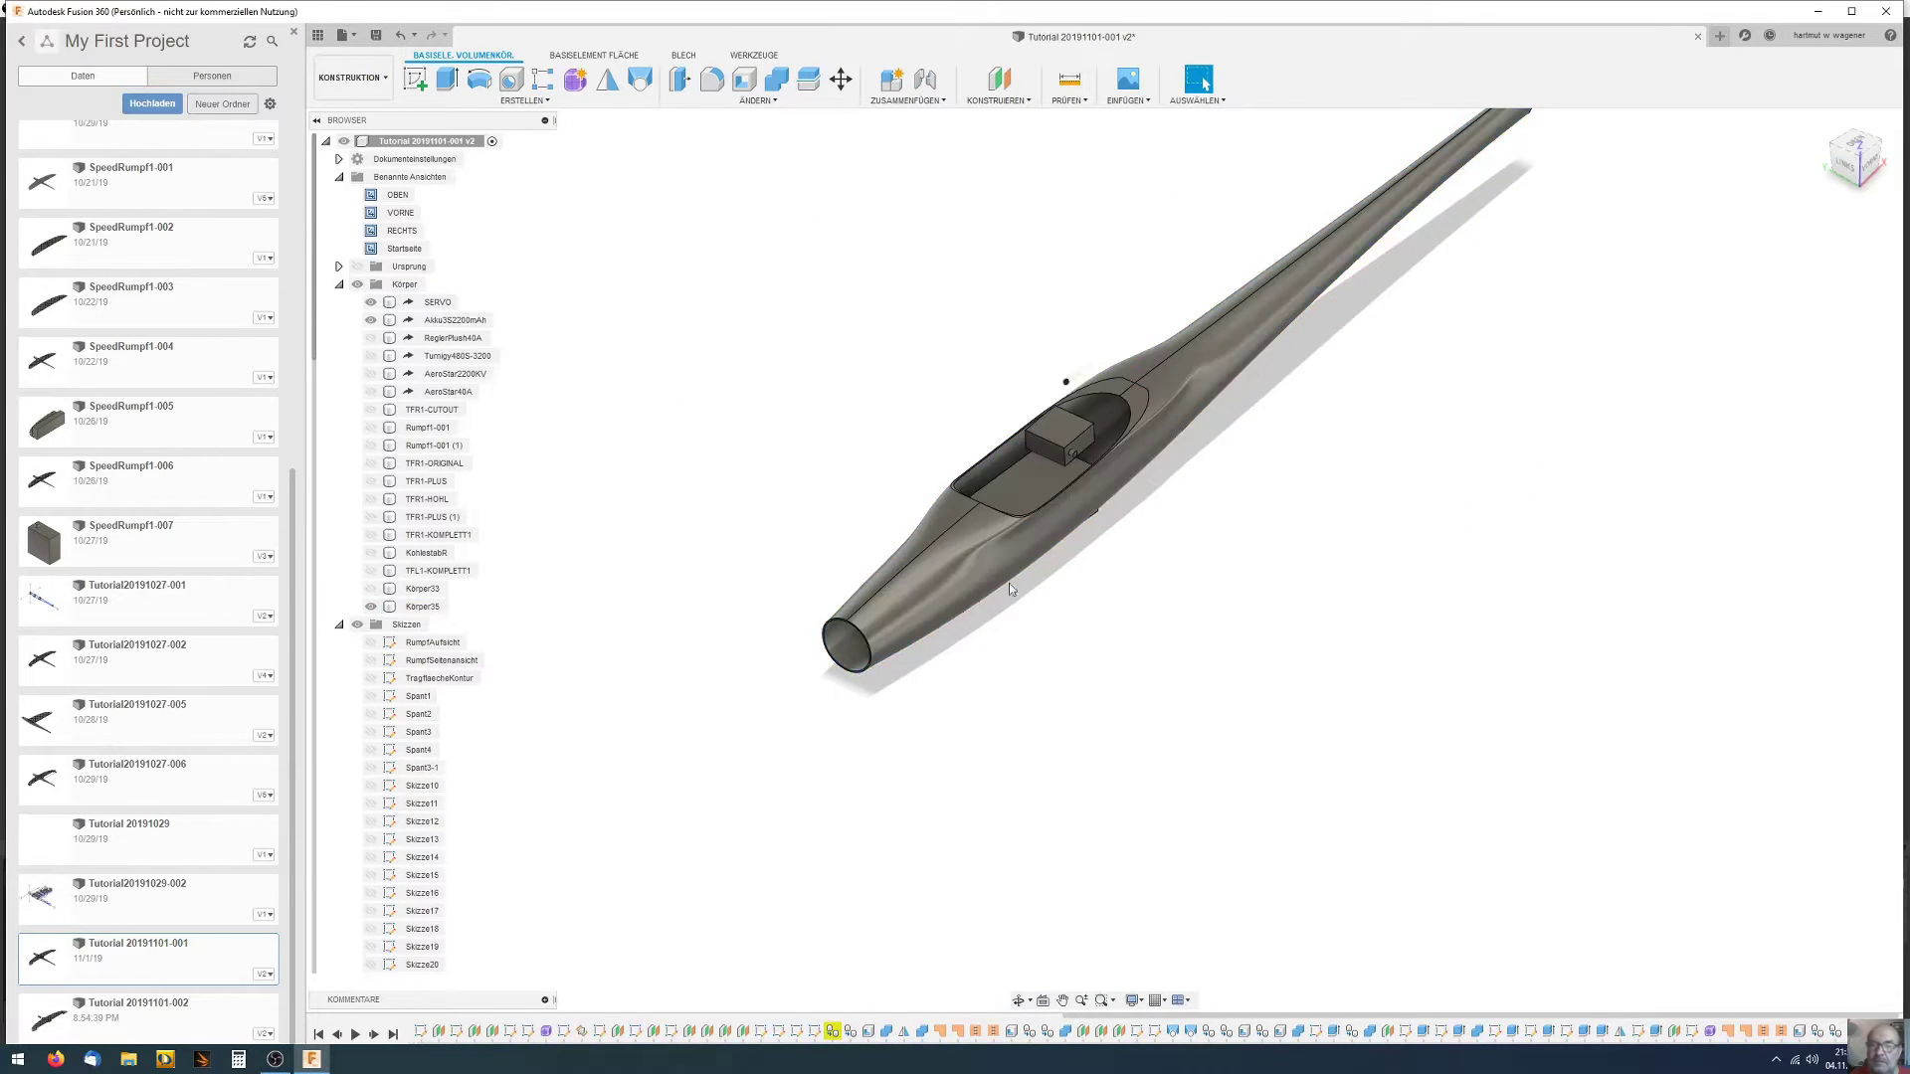
pyautogui.keyDown('shift'); pyautogui.moveTo(1009, 583); pyautogui.dragTo(975, 603, button='middle'); pyautogui.keyUp('shift')
pyautogui.scroll(2, 1020, 577)
pyautogui.scroll(3, 1021, 577)
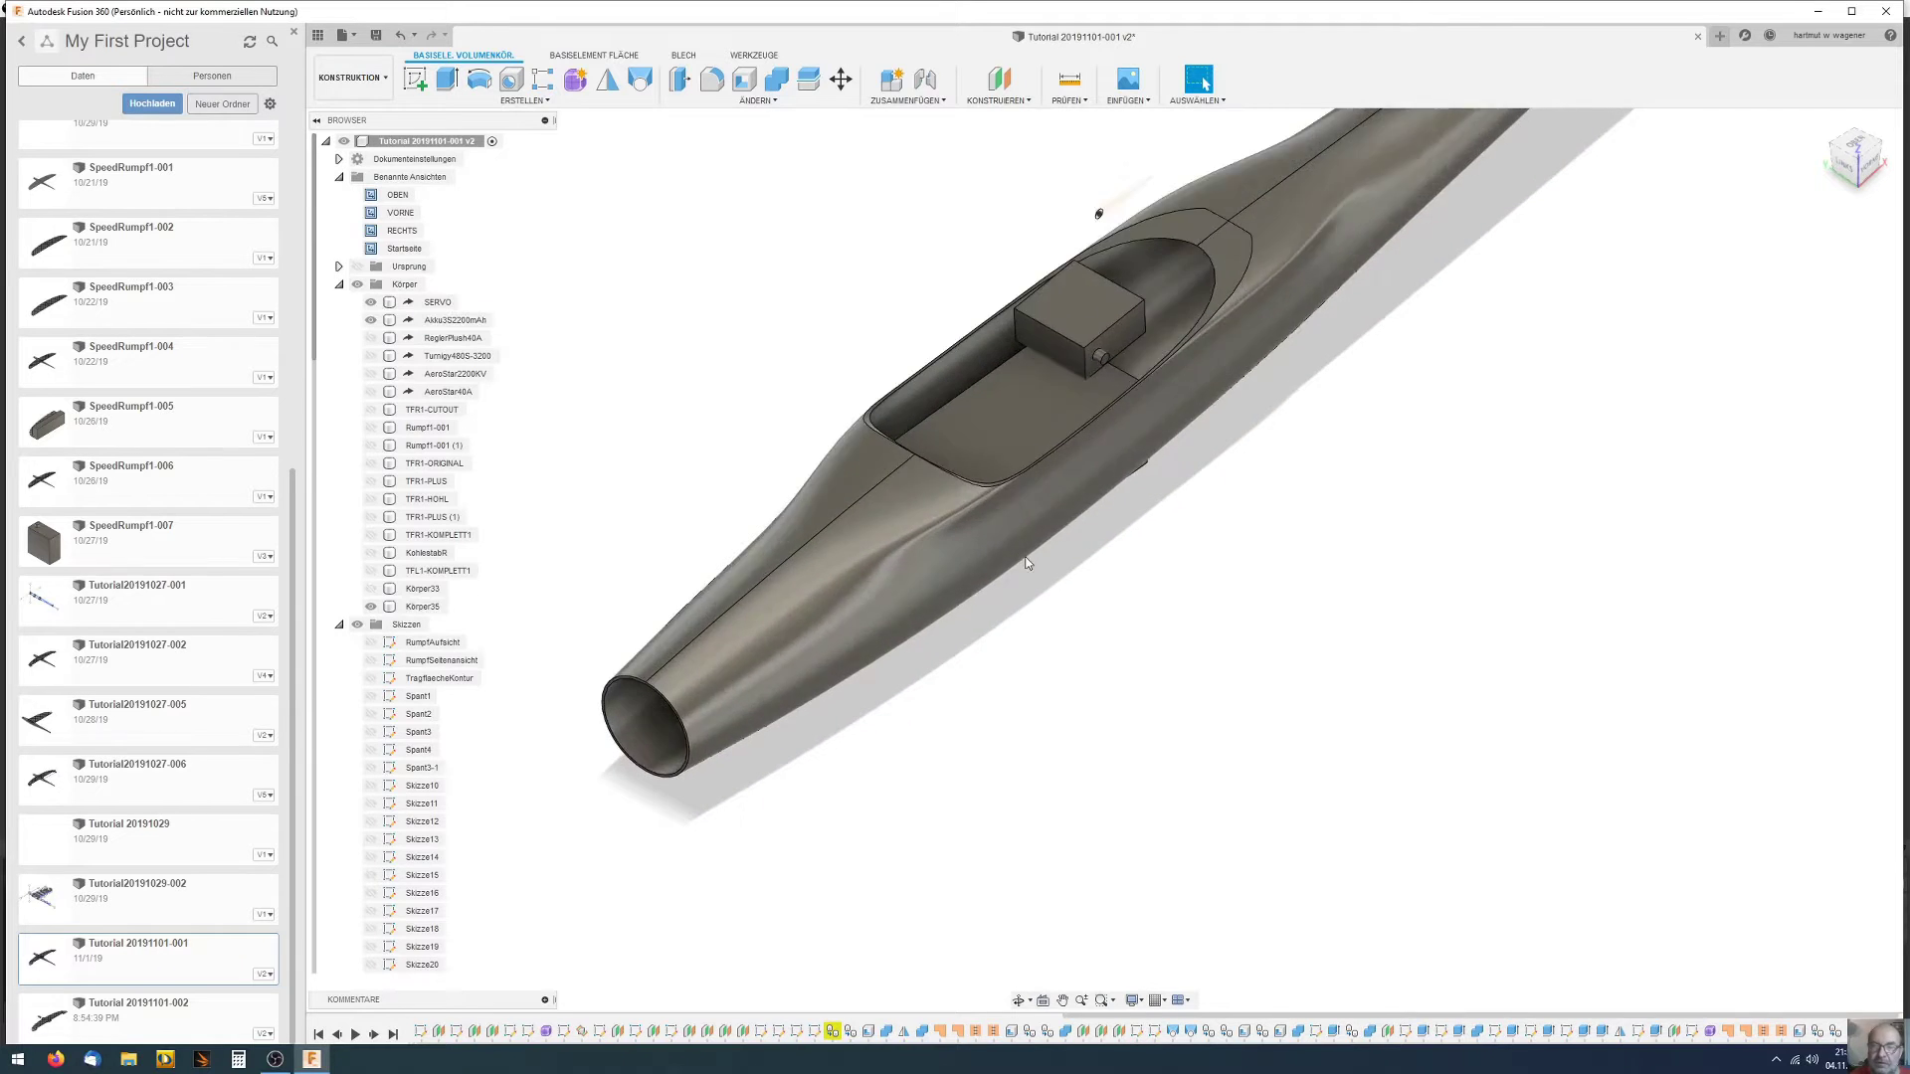
pyautogui.click(1115, 336)
pyautogui.moveTo(1114, 336)
pyautogui.keyDown('shift'); pyautogui.mouseDown(button='middle')
pyautogui.moveTo(976, 246)
pyautogui.moveTo(1035, 299)
pyautogui.mouseUp(button='middle'); pyautogui.keyUp('shift')
pyautogui.click(1046, 308)
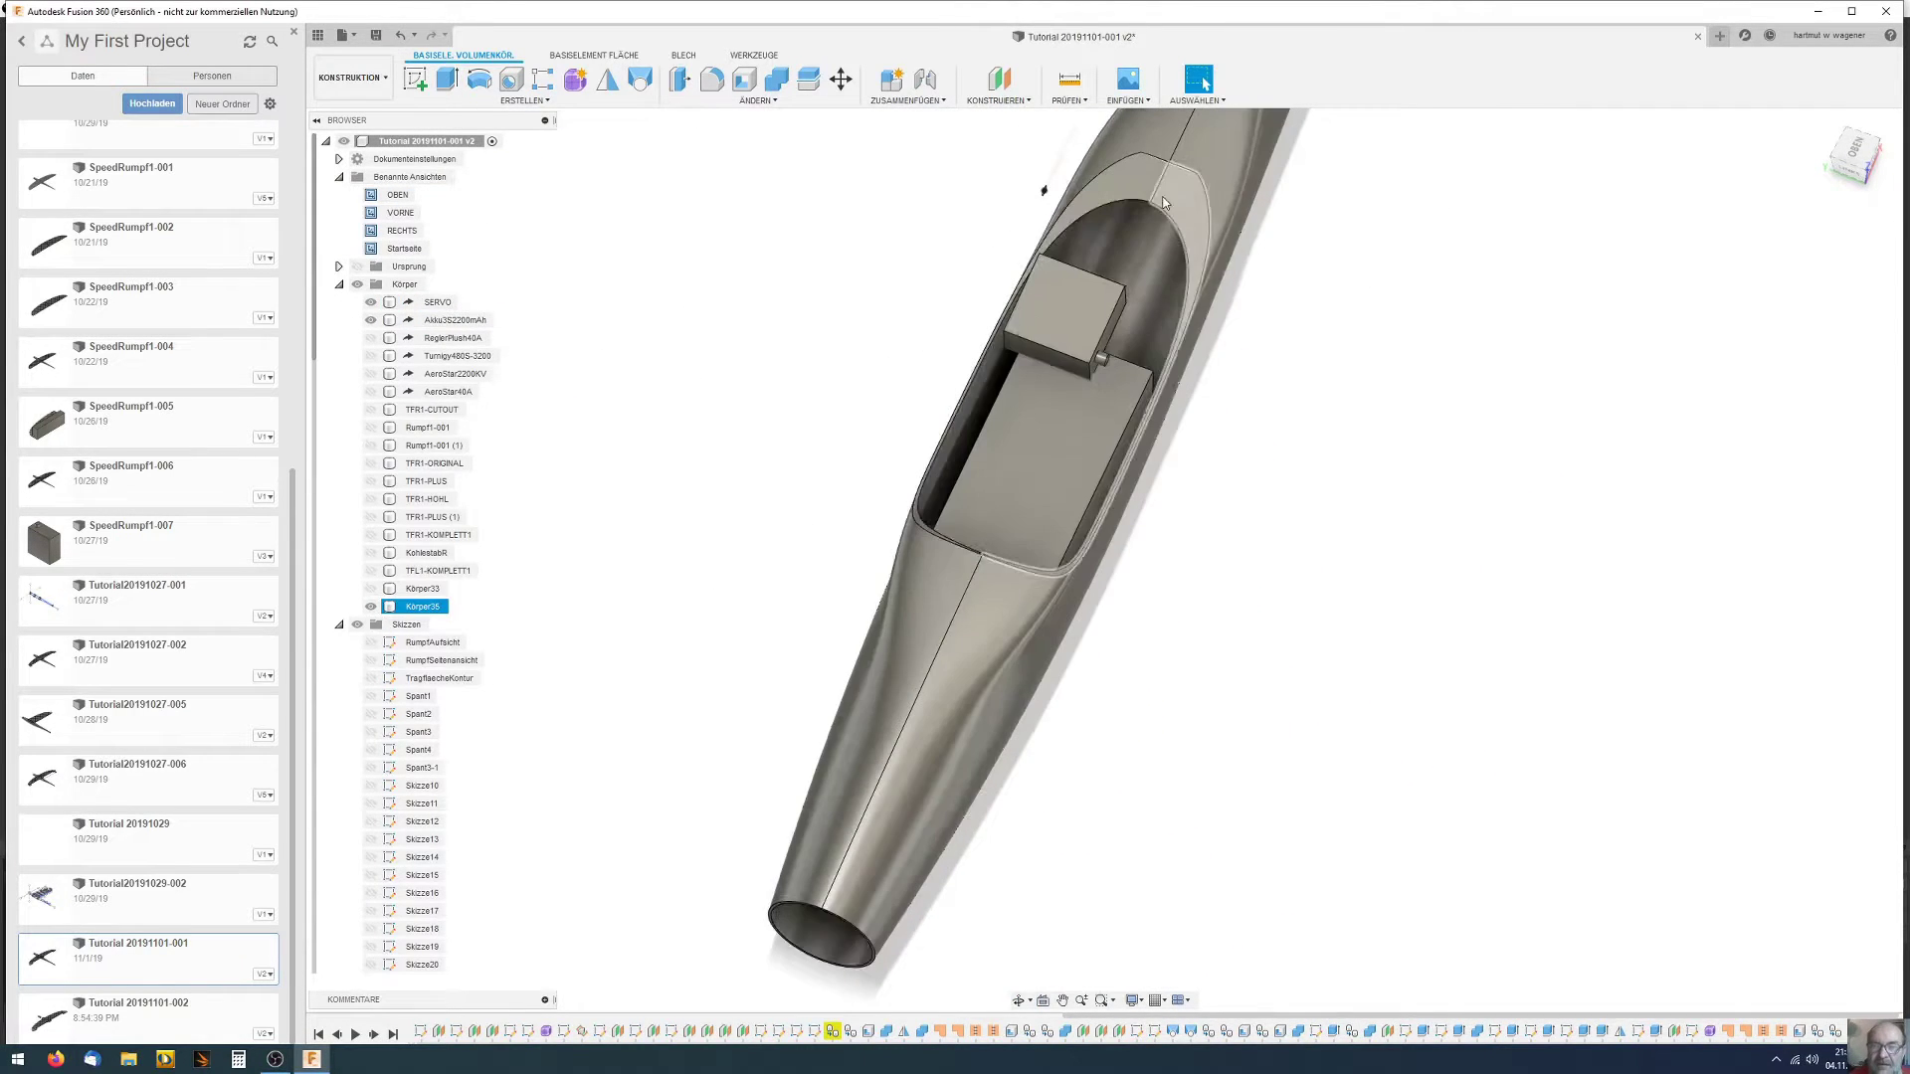
pyautogui.scroll(3, 1047, 308)
pyautogui.scroll(1, 1046, 303)
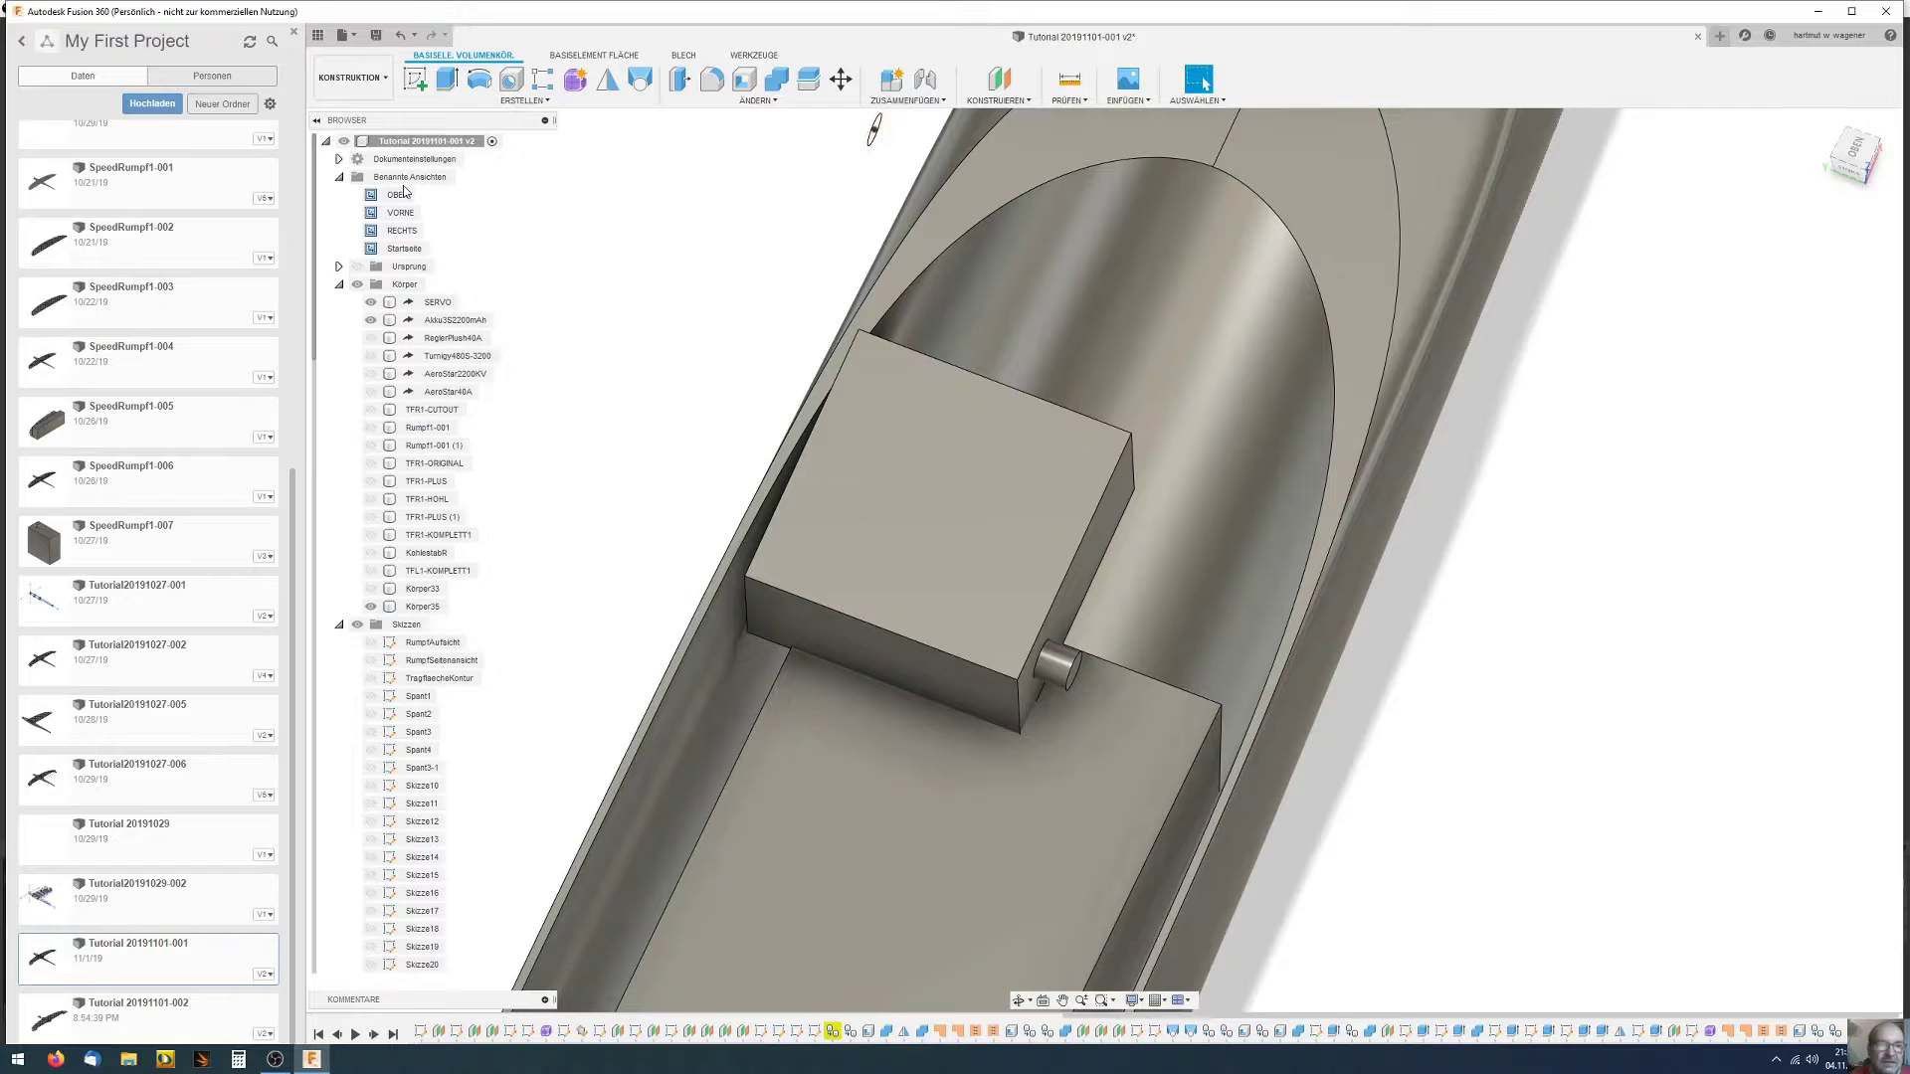
# Move the SERVO body -1.00 mm along Y with Move/Copy
pyautogui.click(419, 303)
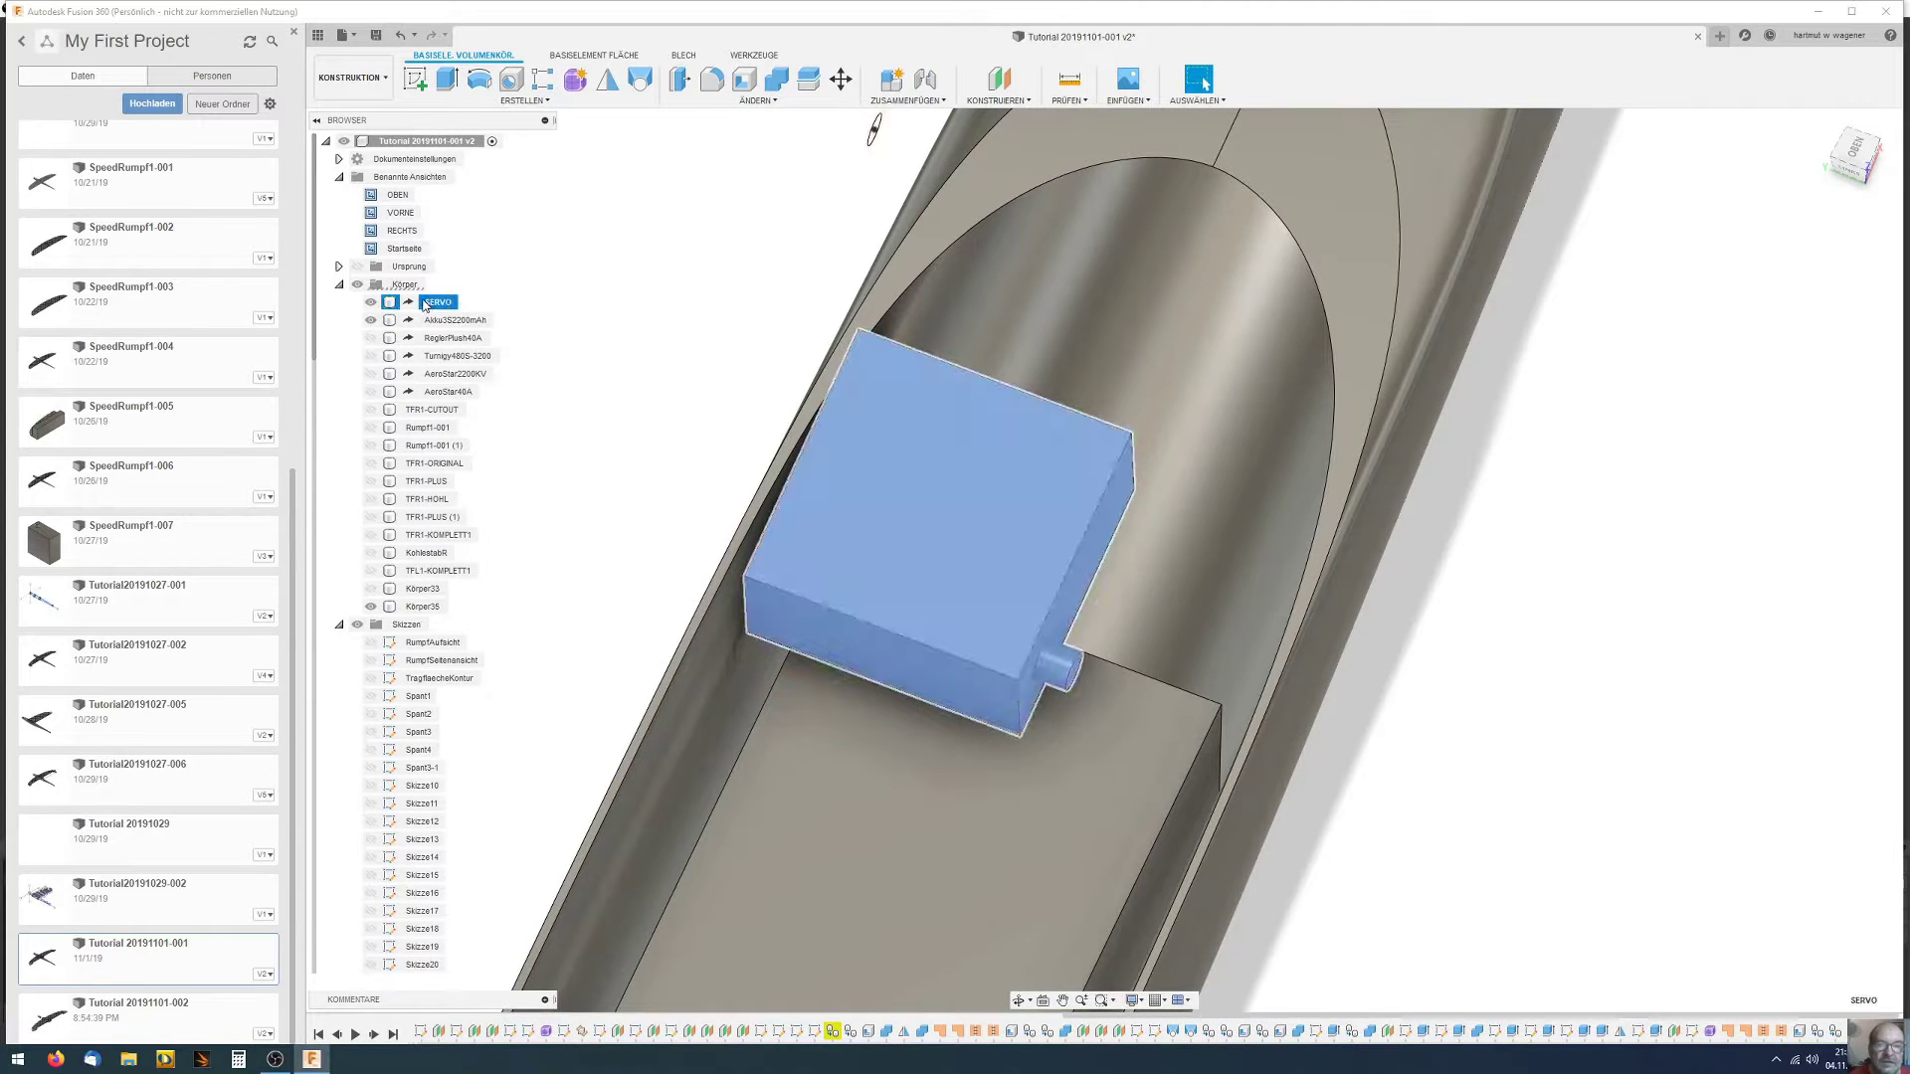
pyautogui.rightClick(425, 303)
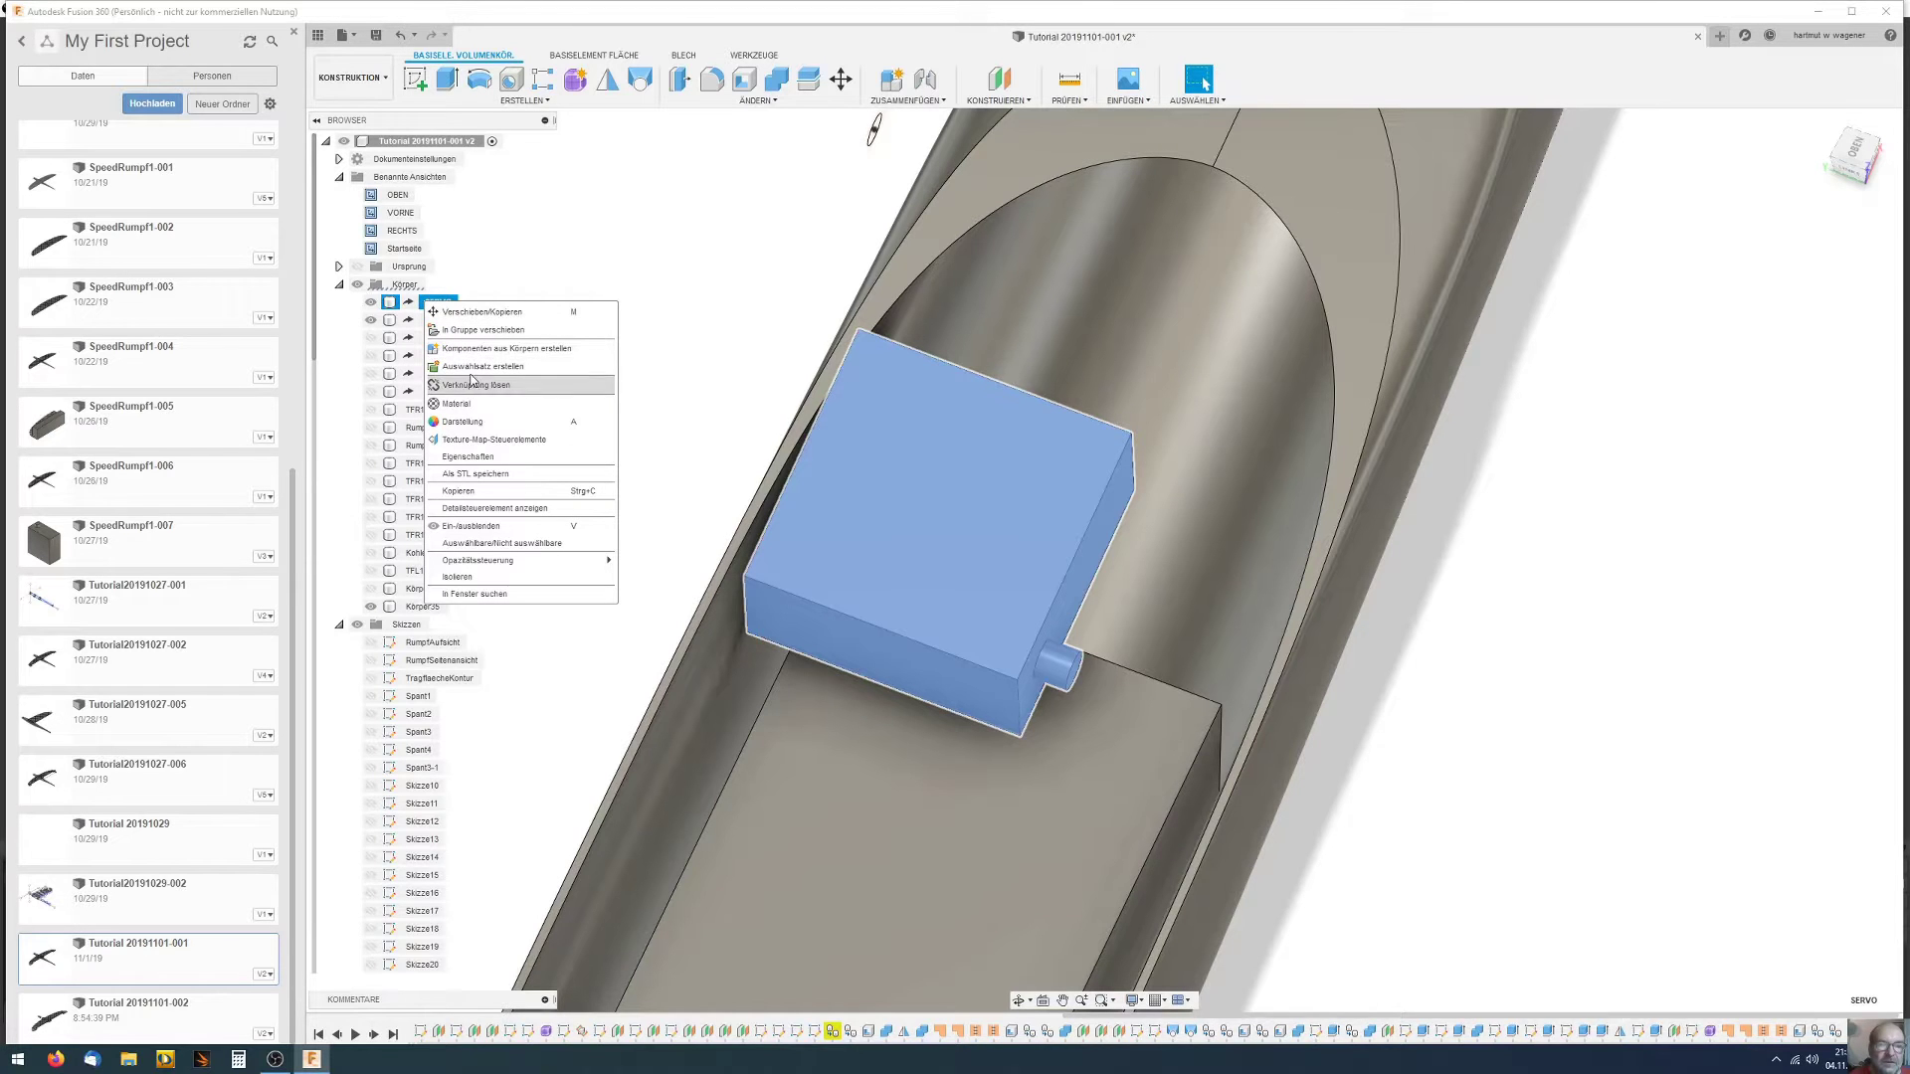
pyautogui.click(481, 312)
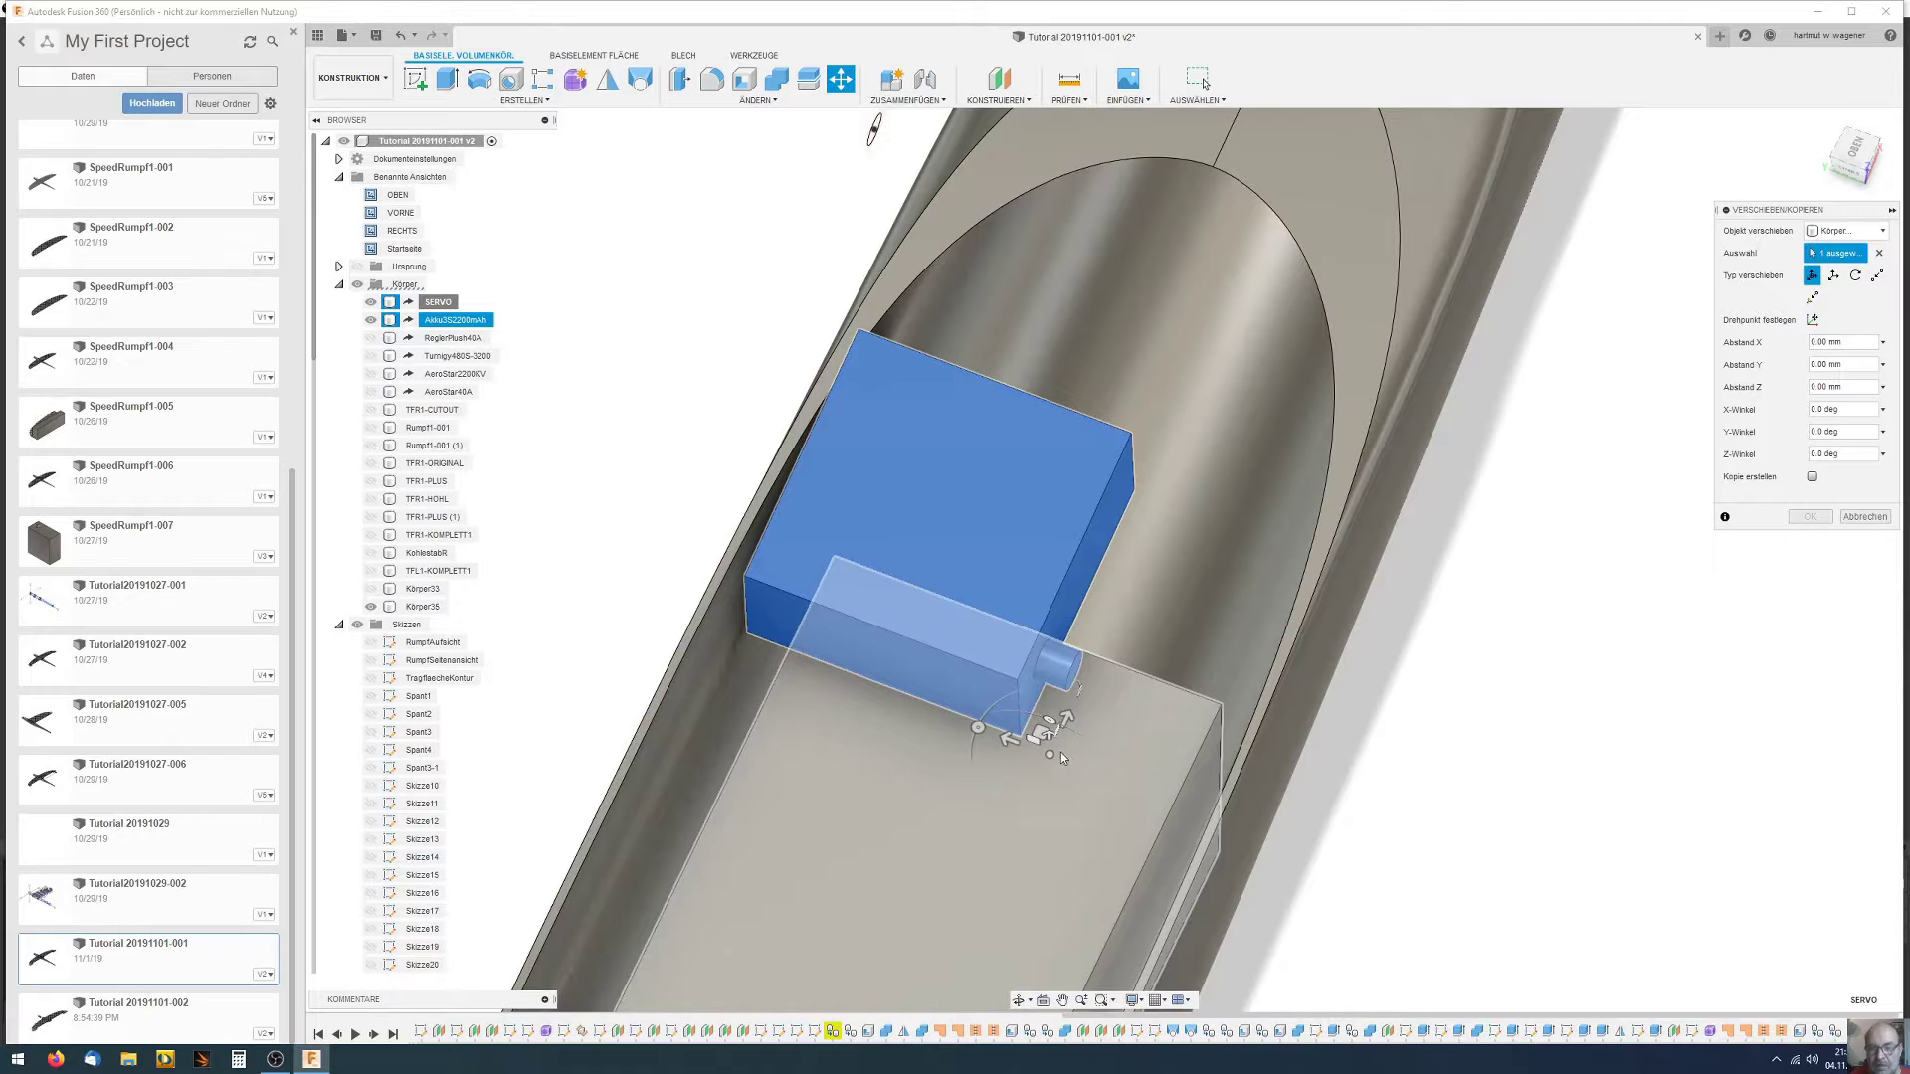
pyautogui.moveTo(1010, 741); pyautogui.dragTo(1022, 747)
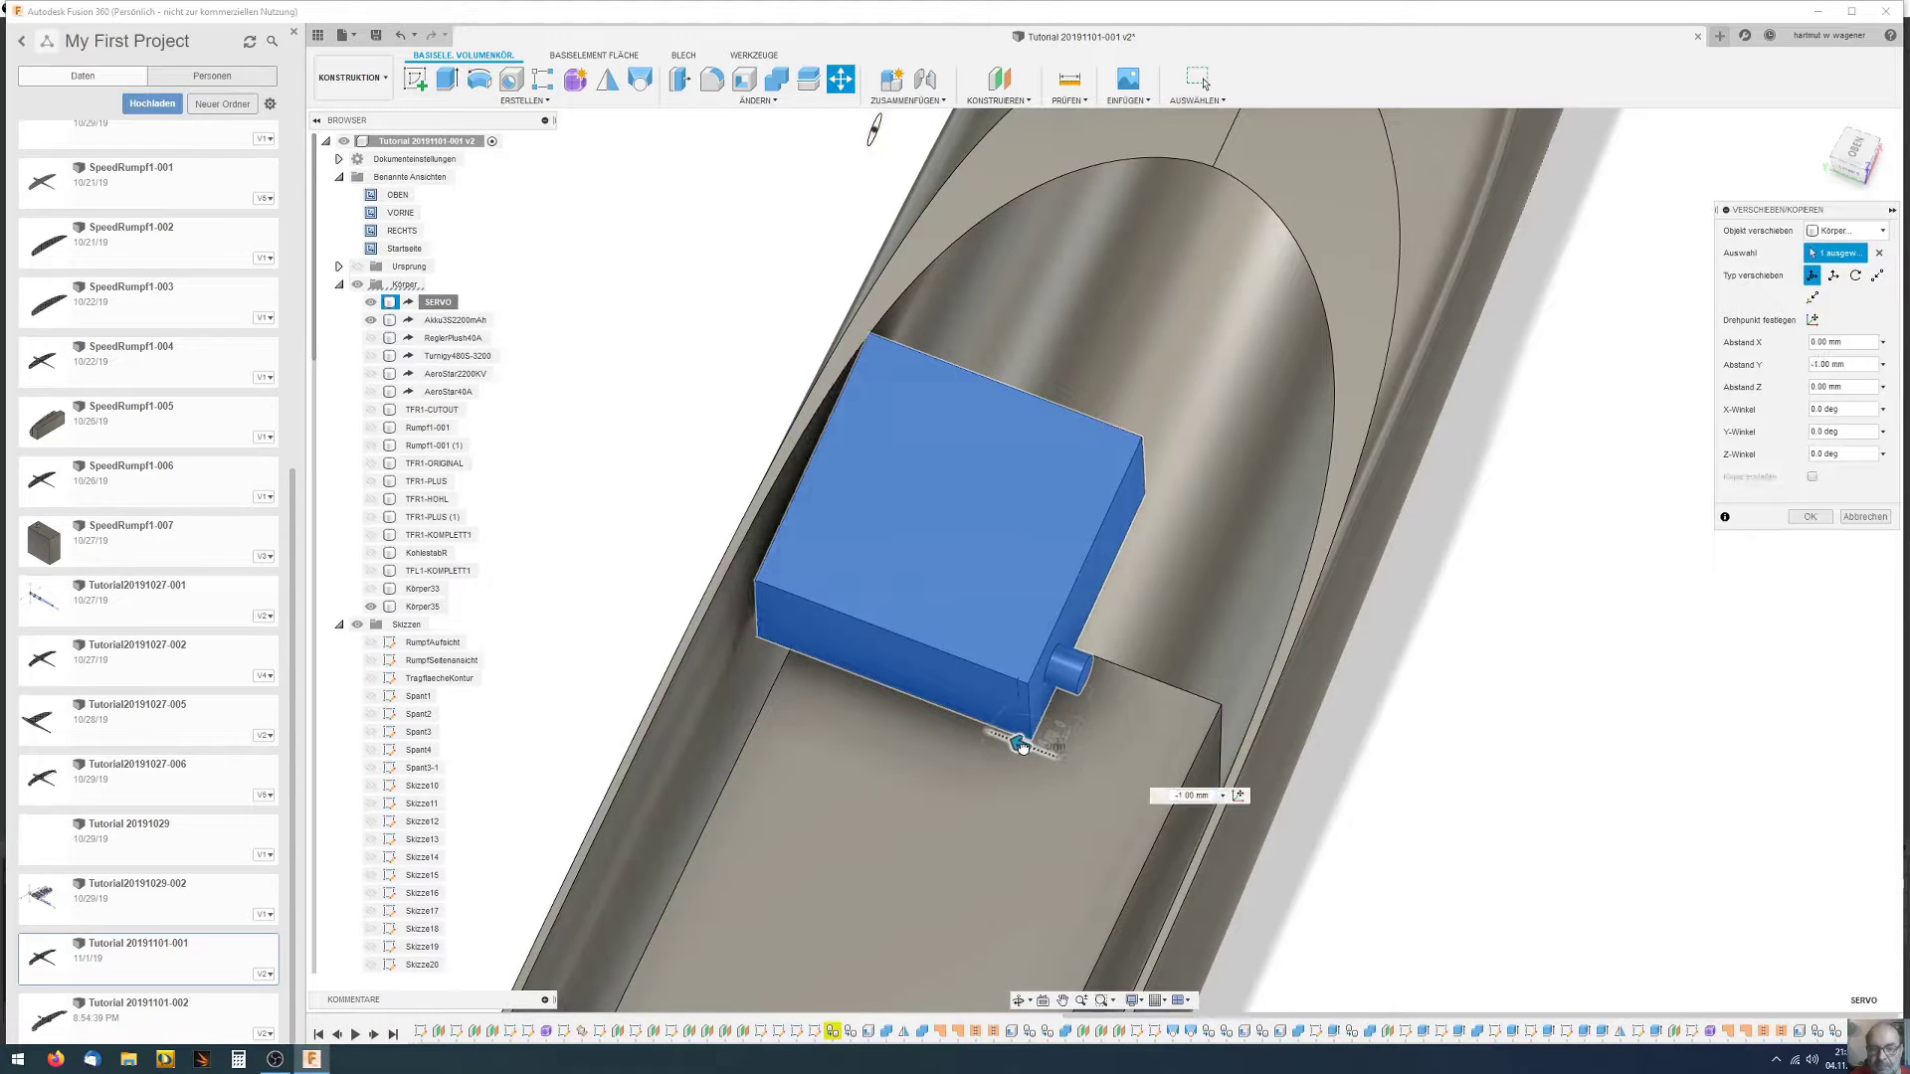
# Orbit to the fuselage side, then switch to the VORNE front view
pyautogui.keyDown('shift'); pyautogui.moveTo(1022, 747); pyautogui.dragTo(889, 668, button='middle'); pyautogui.keyUp('shift')
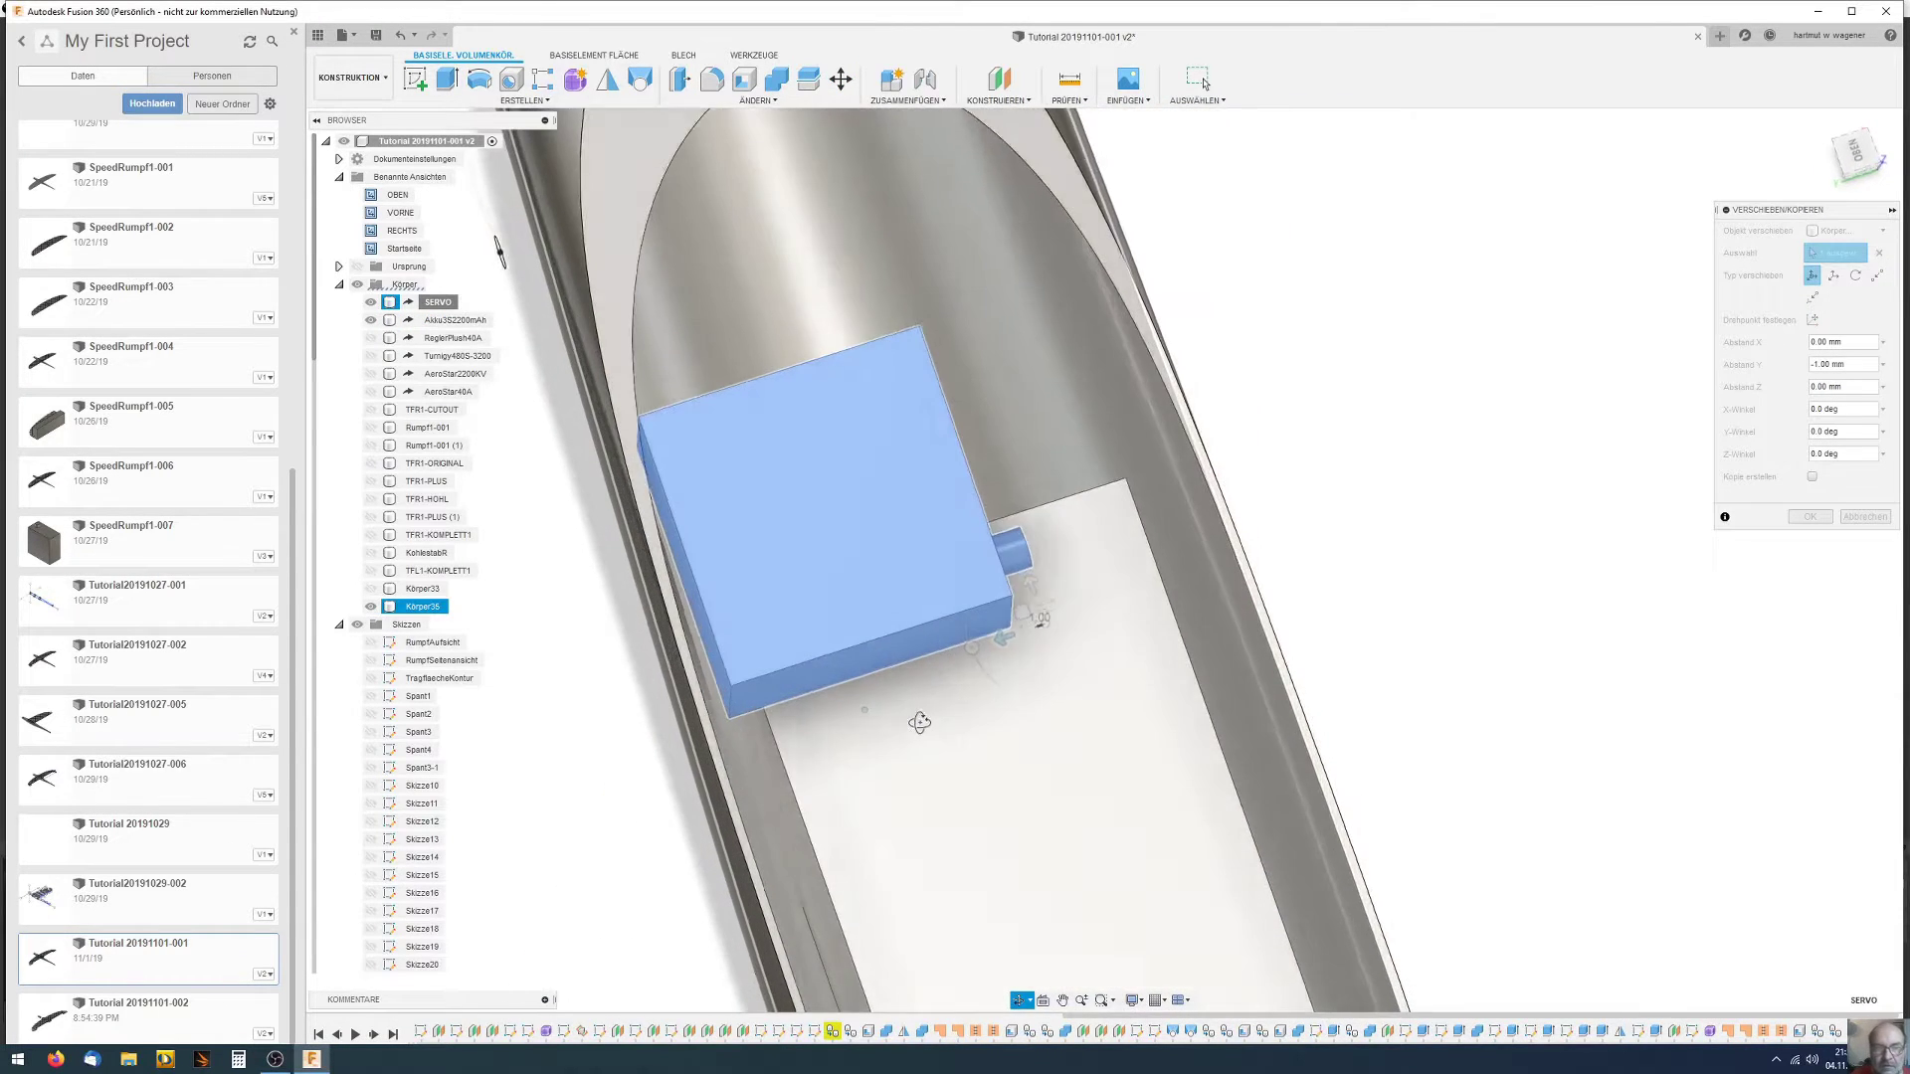
pyautogui.moveTo(701, 270)
pyautogui.keyDown('shift'); pyautogui.mouseDown(button='middle')
pyautogui.moveTo(869, 367)
pyautogui.moveTo(1138, 358)
pyautogui.moveTo(1419, 531)
pyautogui.moveTo(1368, 536)
pyautogui.moveTo(1143, 371)
pyautogui.moveTo(998, 182)
pyautogui.moveTo(1129, 631)
pyautogui.moveTo(1117, 564)
pyautogui.moveTo(1084, 643)
pyautogui.moveTo(1116, 608)
pyautogui.mouseUp(button='middle'); pyautogui.keyUp('shift')
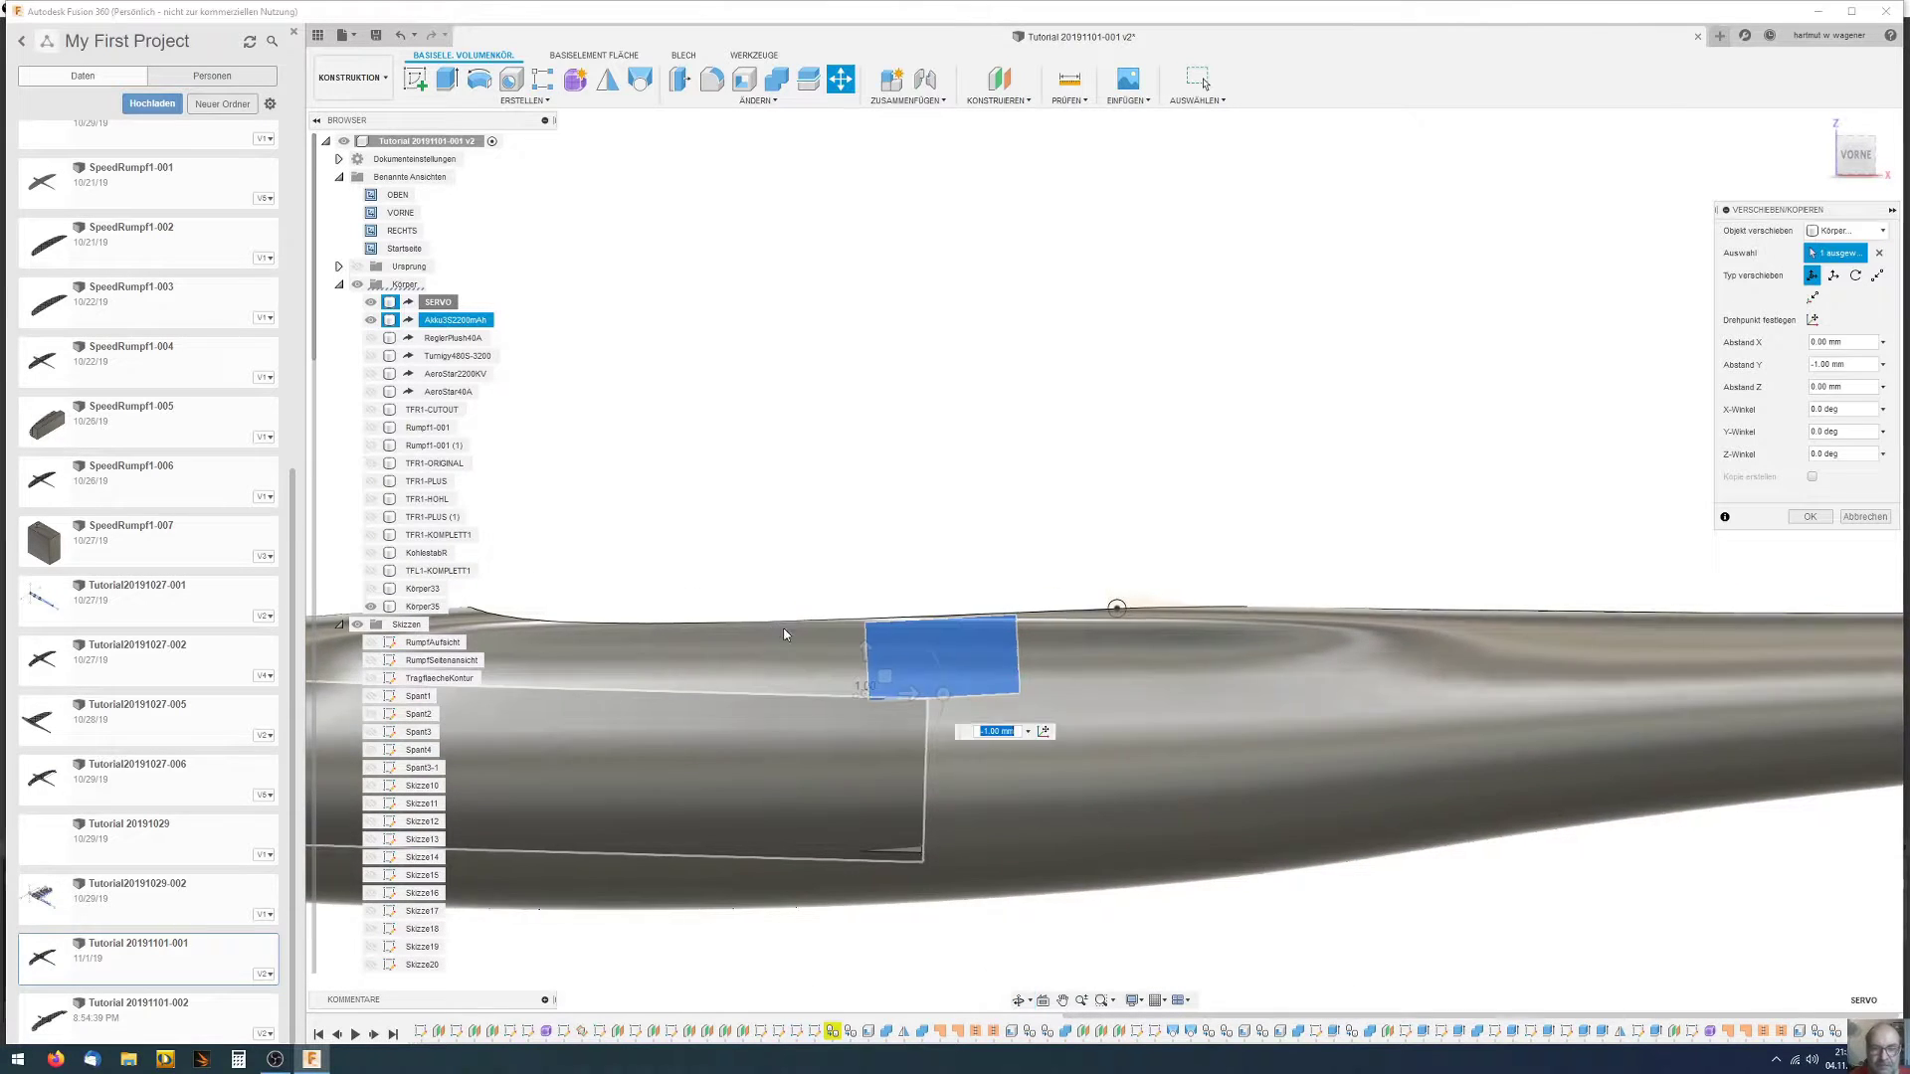
pyautogui.scroll(2, 816, 716)
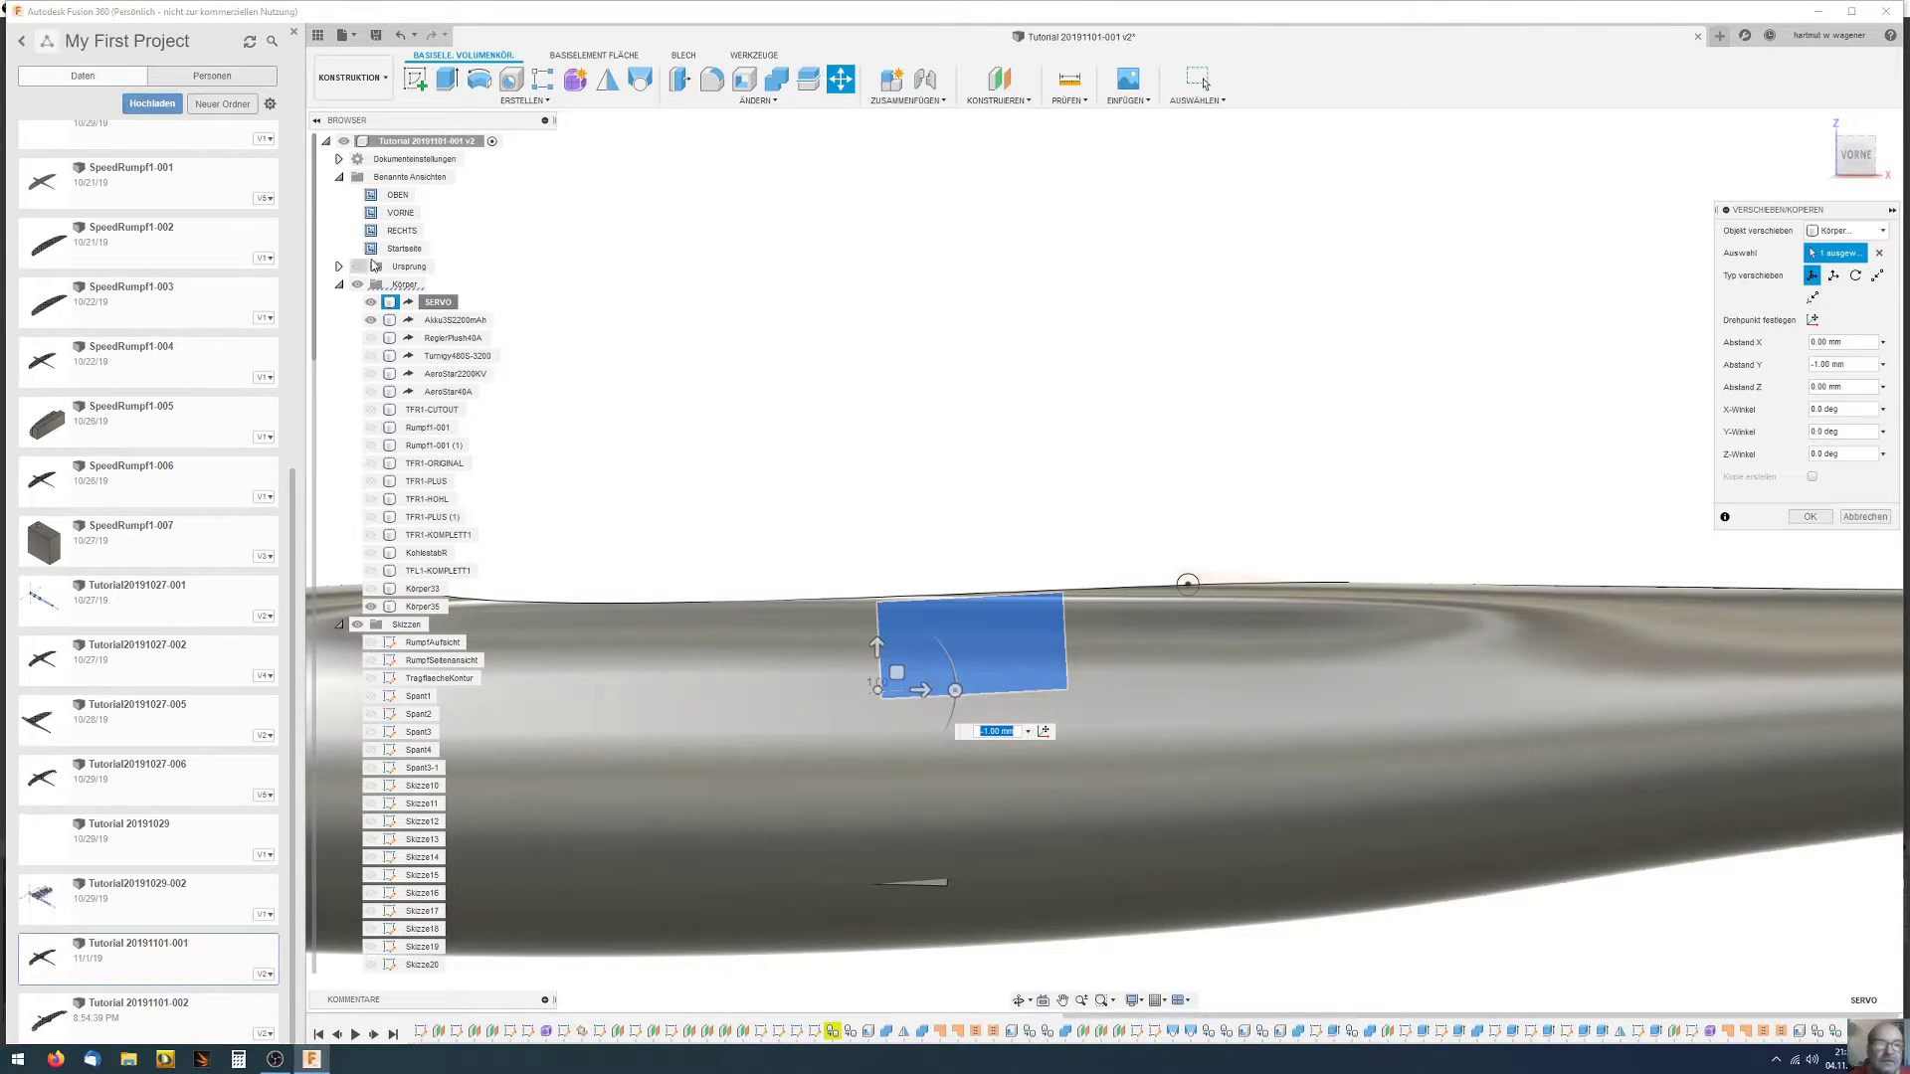
pyautogui.doubleClick(401, 213)
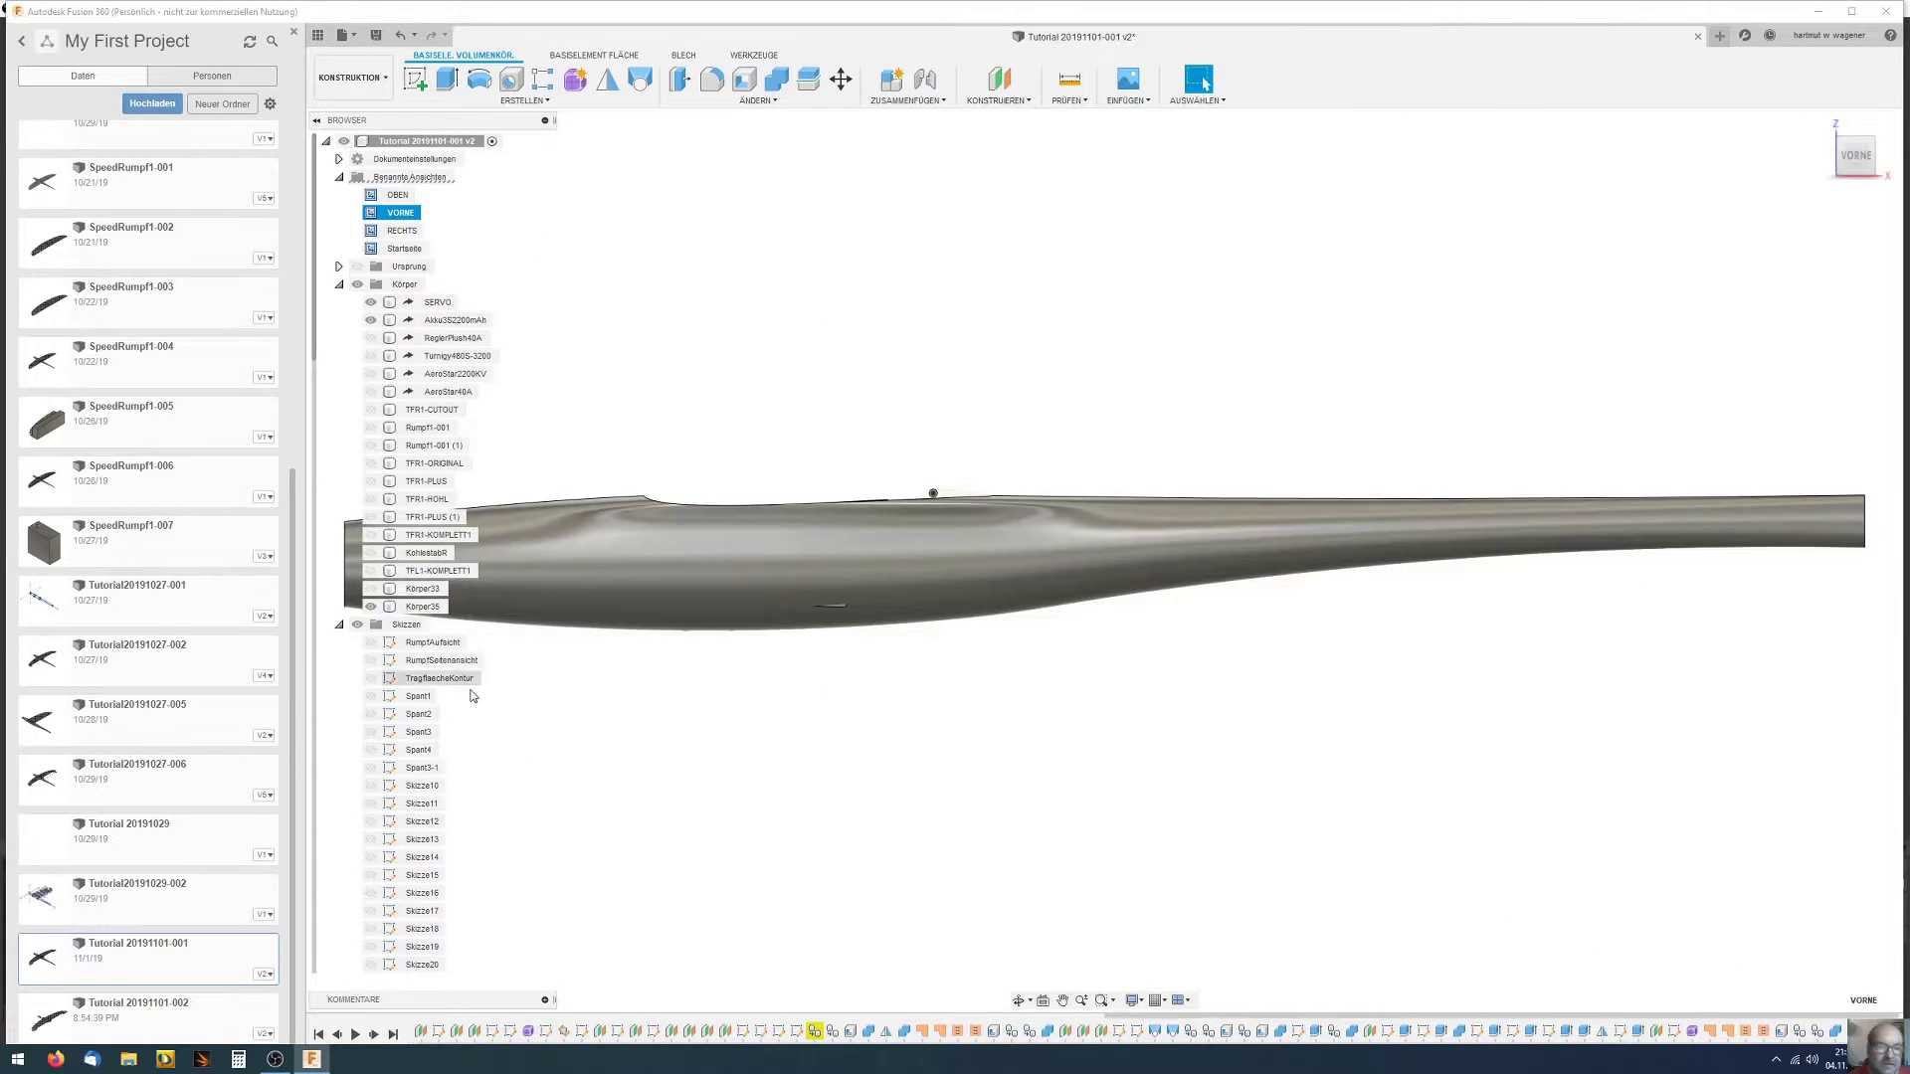
pyautogui.click(370, 607)
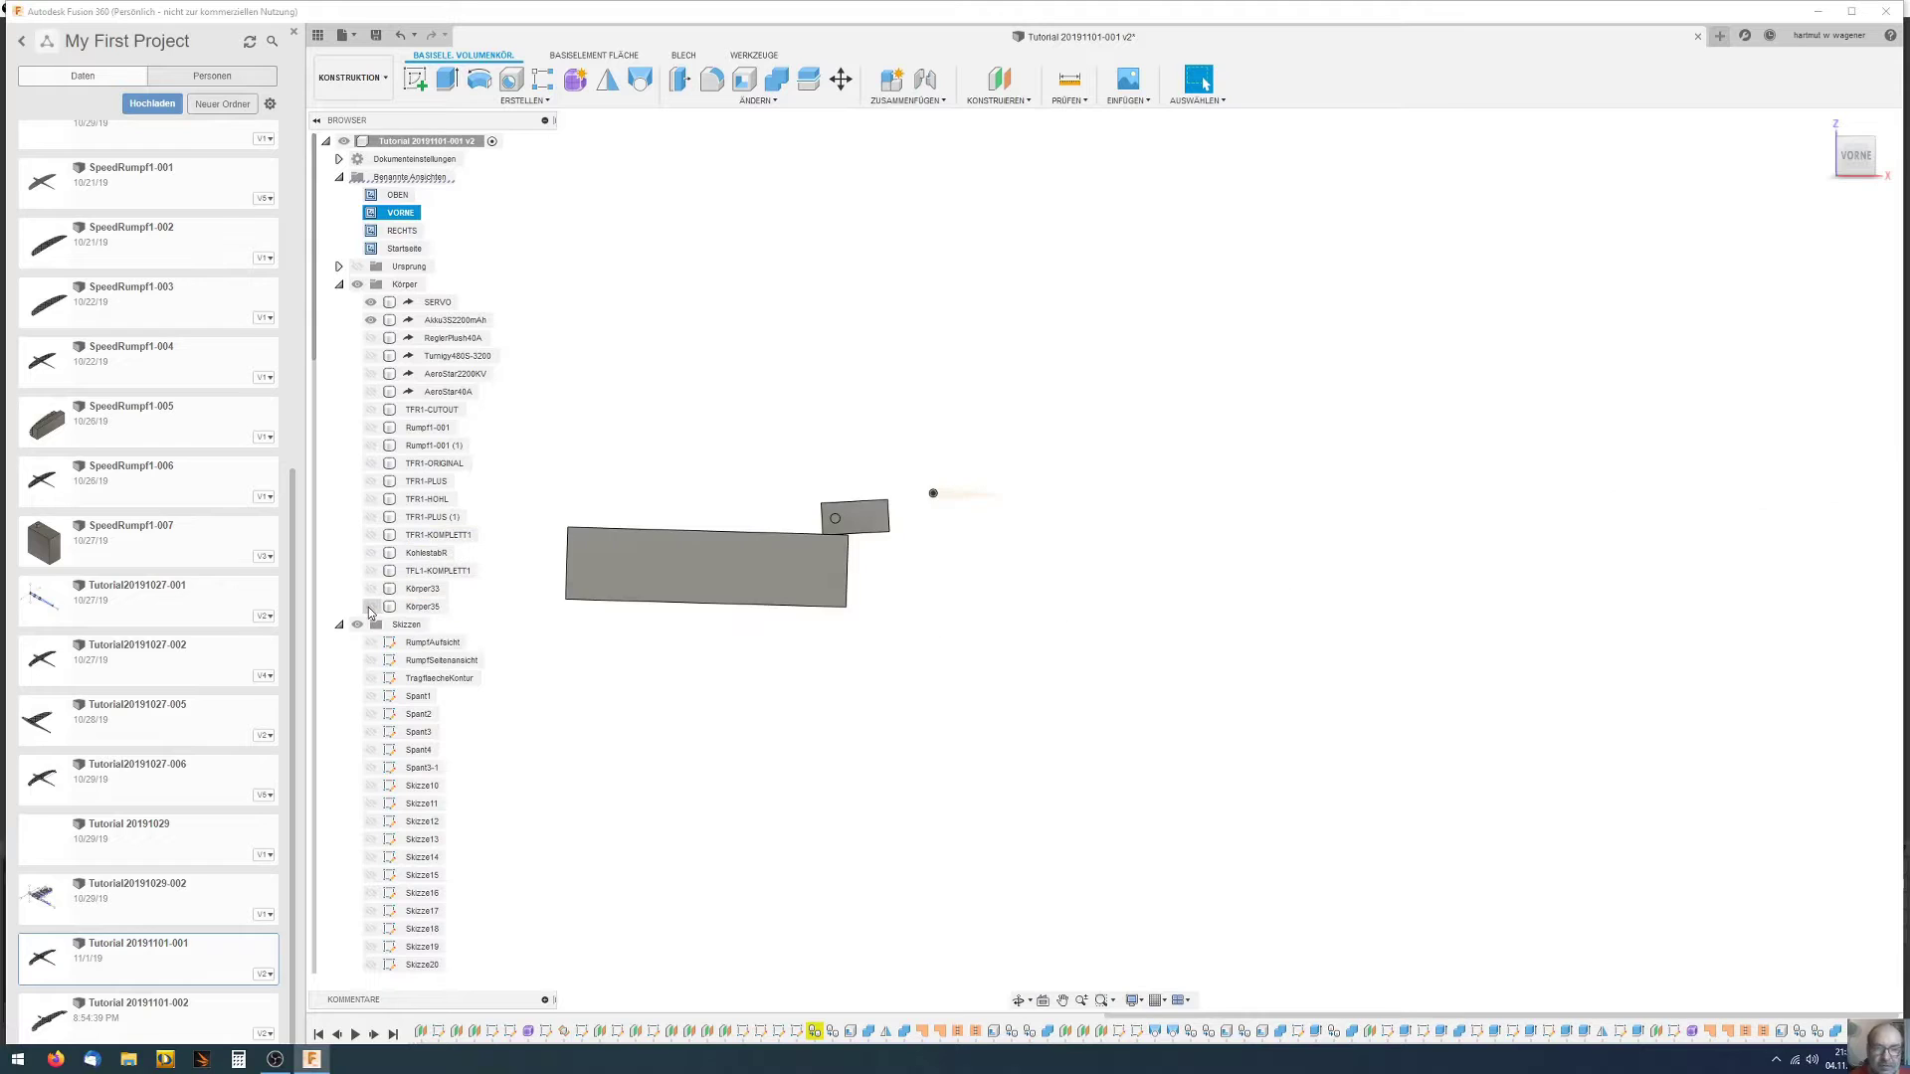
pyautogui.scroll(2, 899, 617)
pyautogui.click(742, 531)
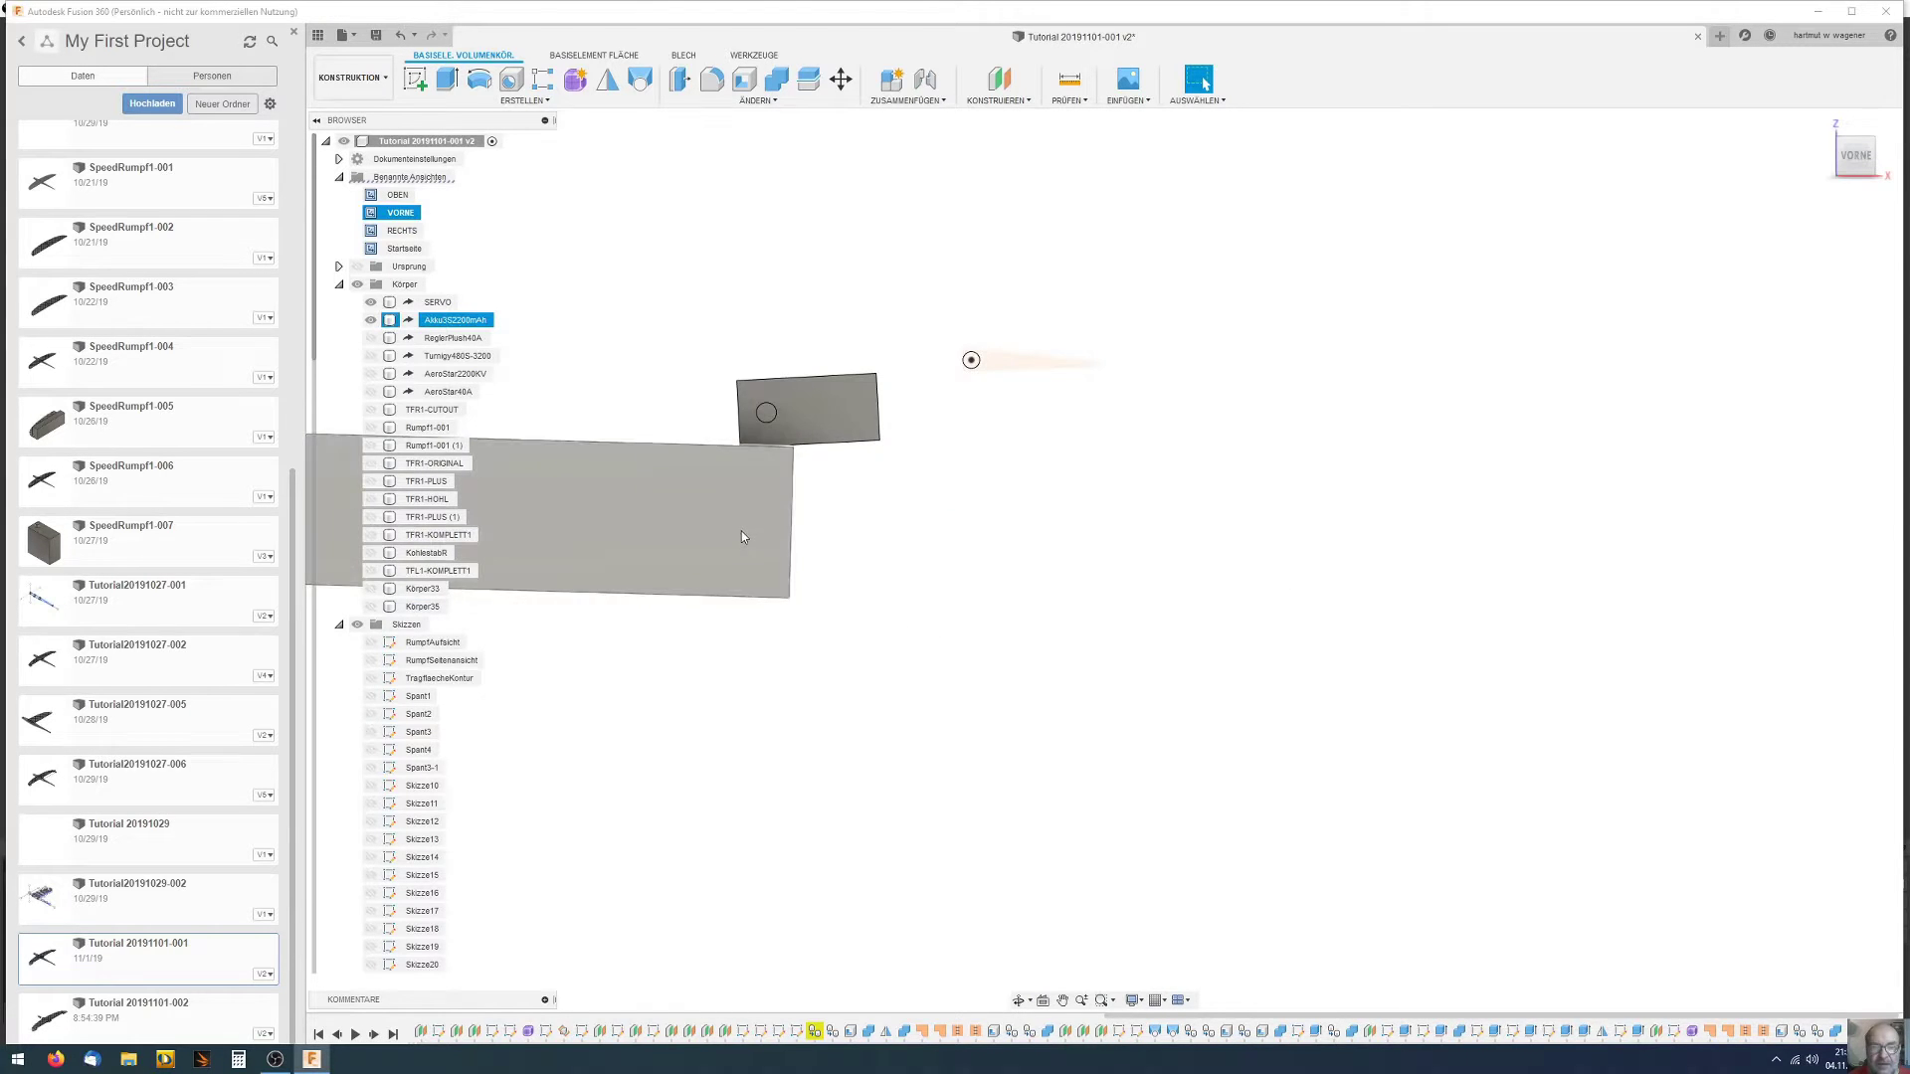
pyautogui.scroll(-2, 549, 535)
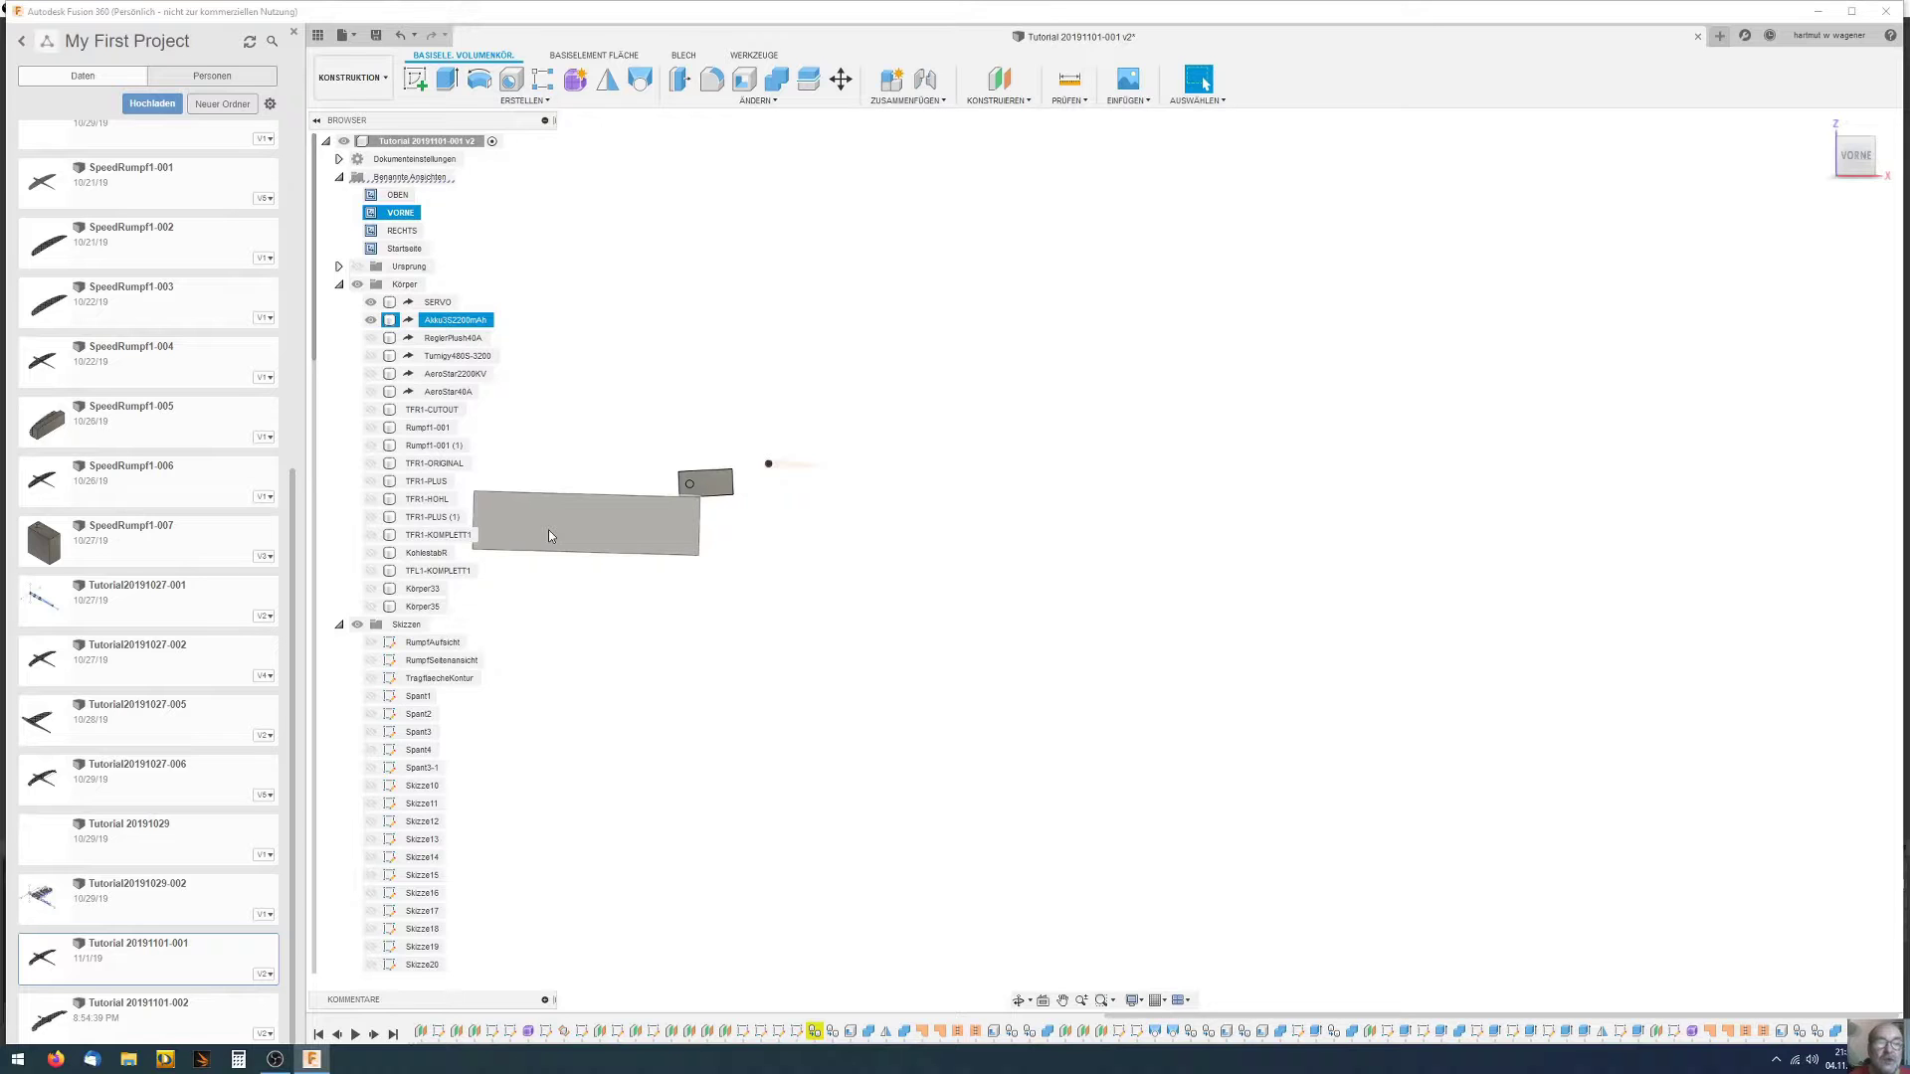
pyautogui.click(810, 520)
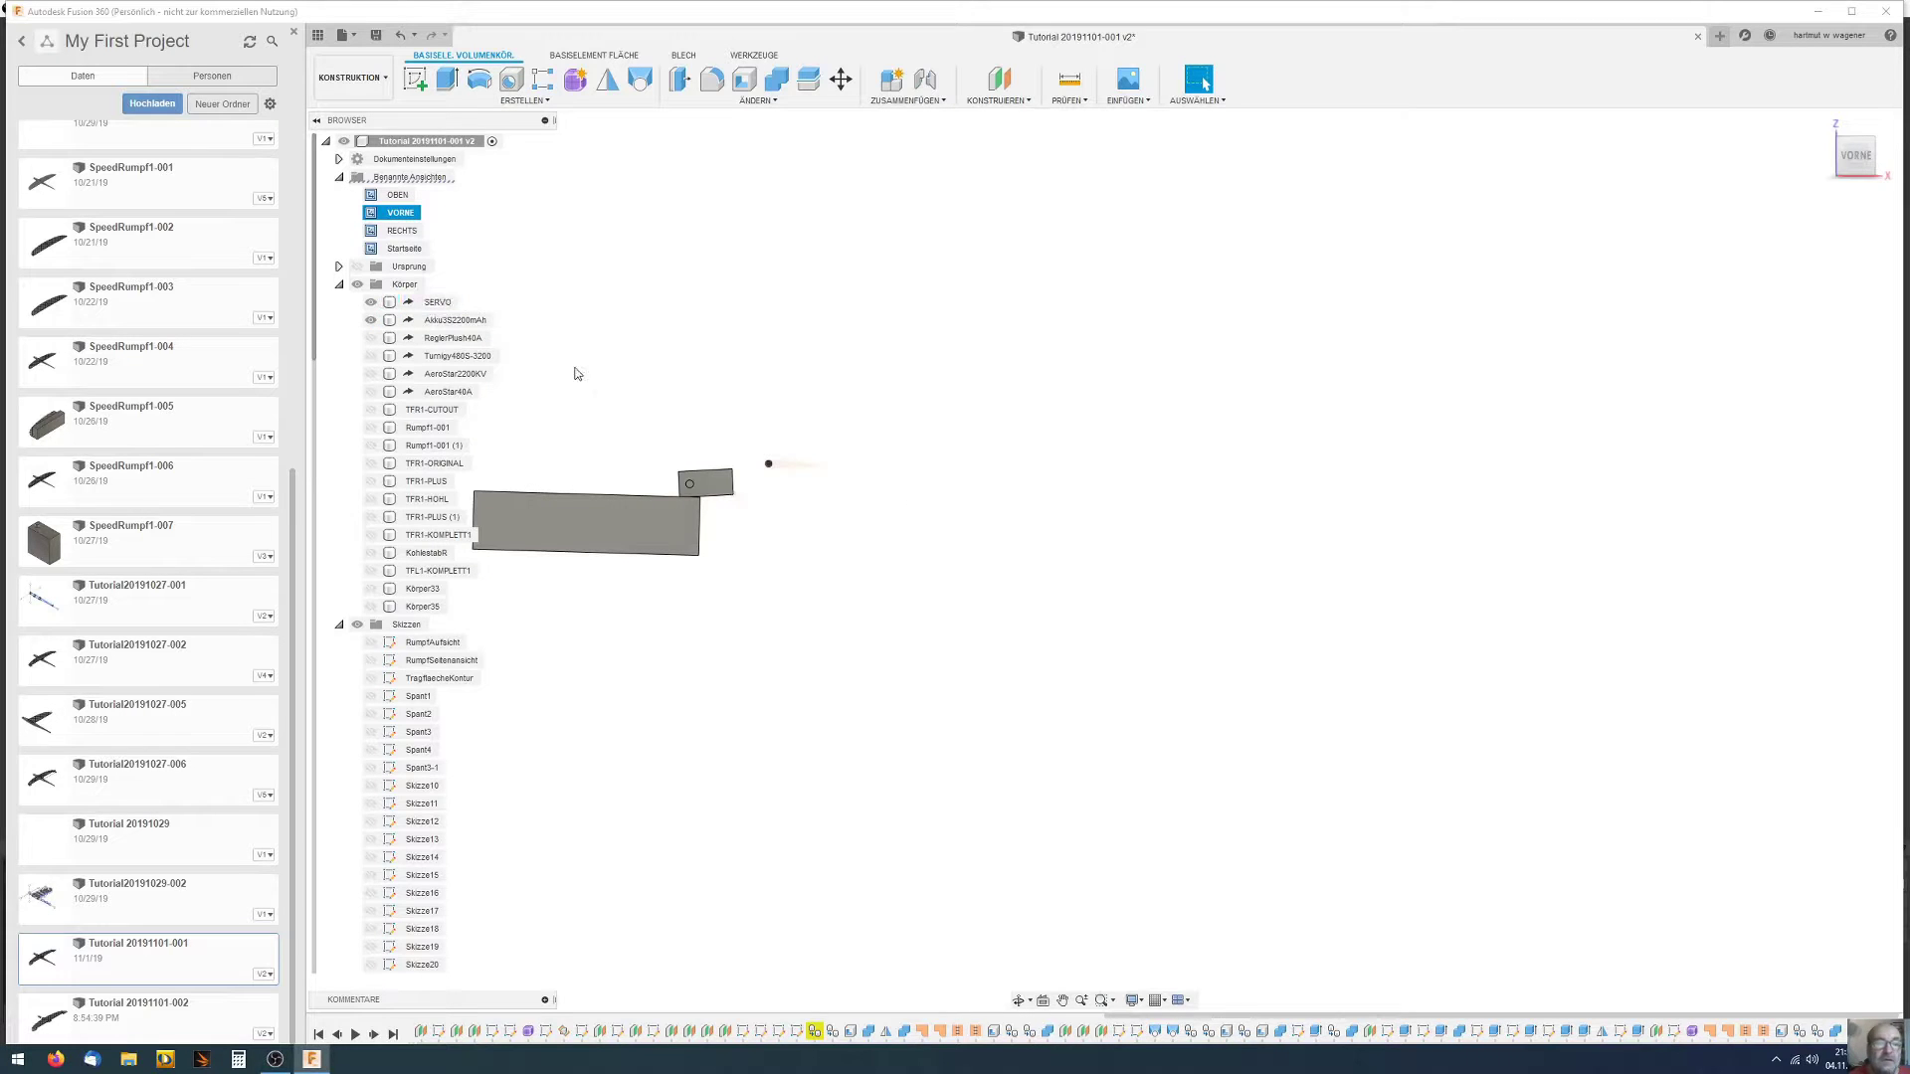
pyautogui.click(442, 321)
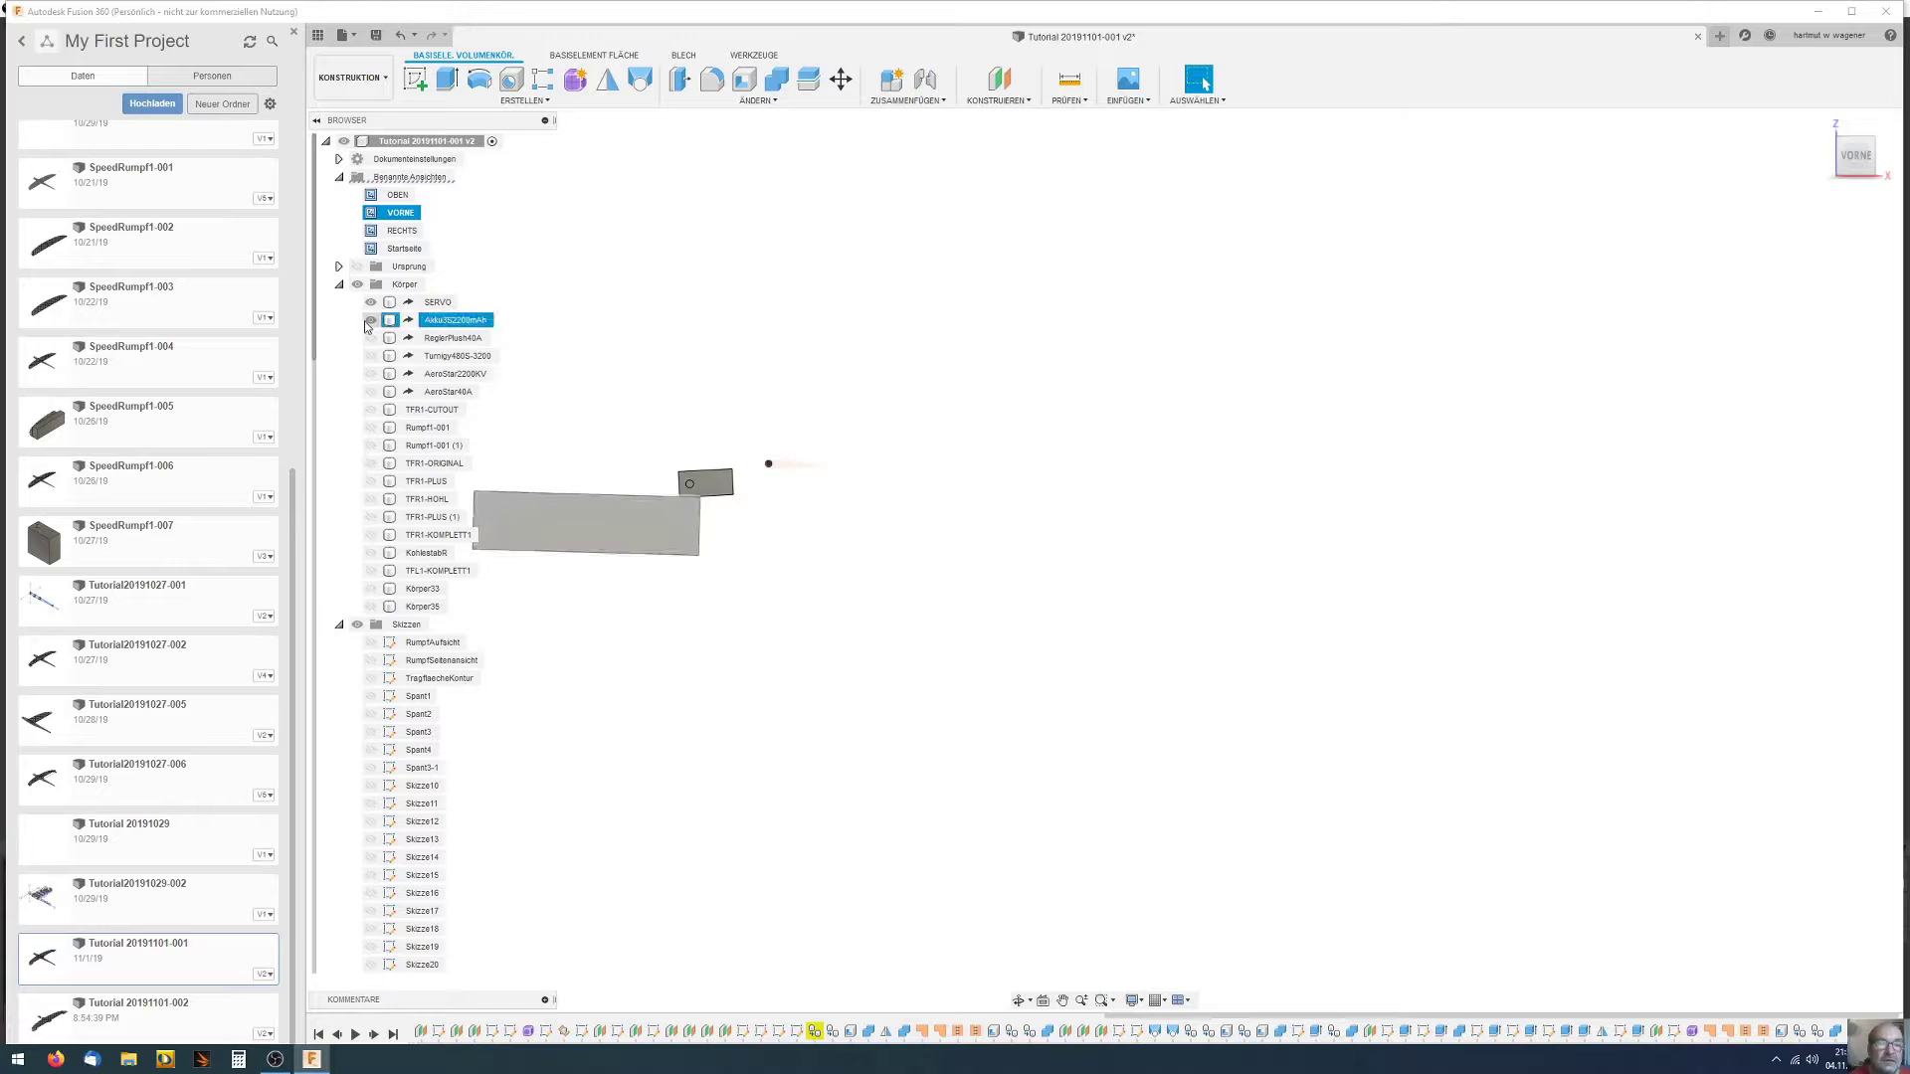
pyautogui.click(389, 321)
pyautogui.click(418, 606)
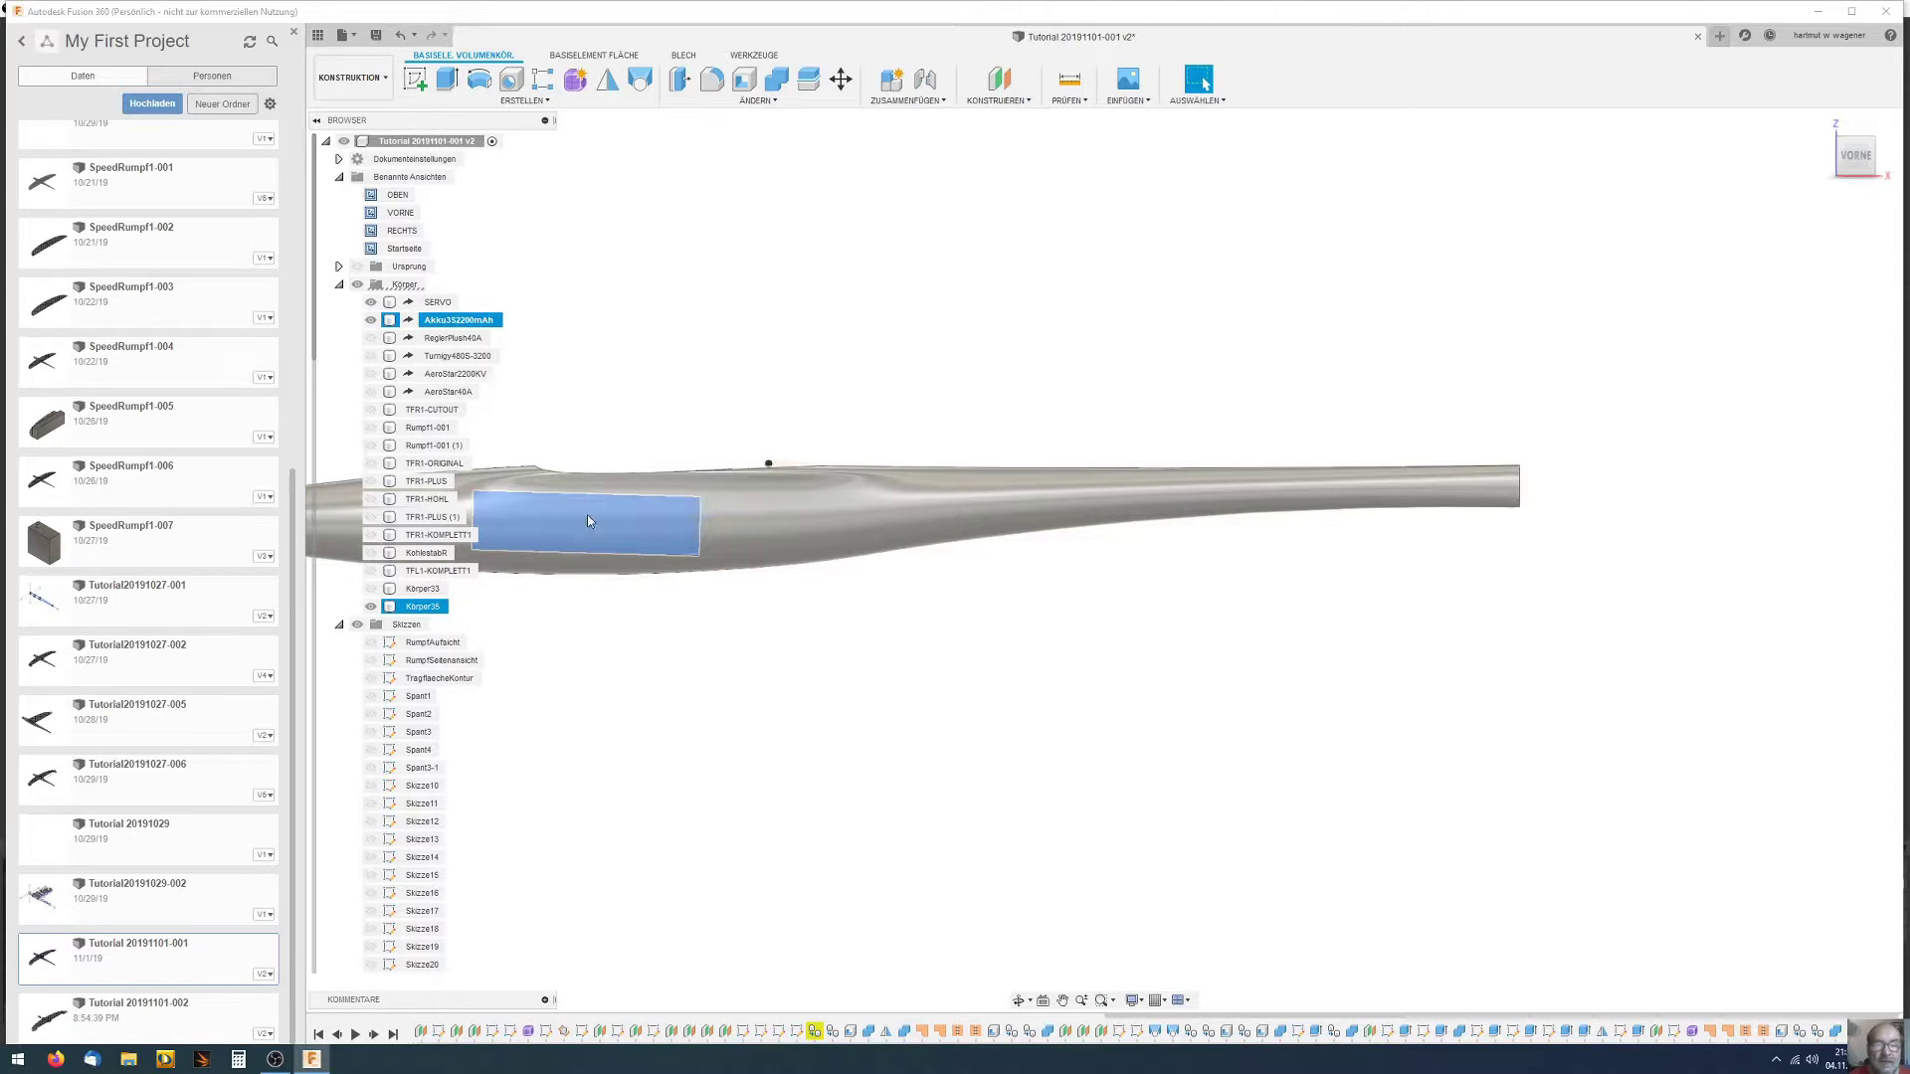
pyautogui.moveTo(588, 517); pyautogui.dragTo(1056, 500, button='middle')
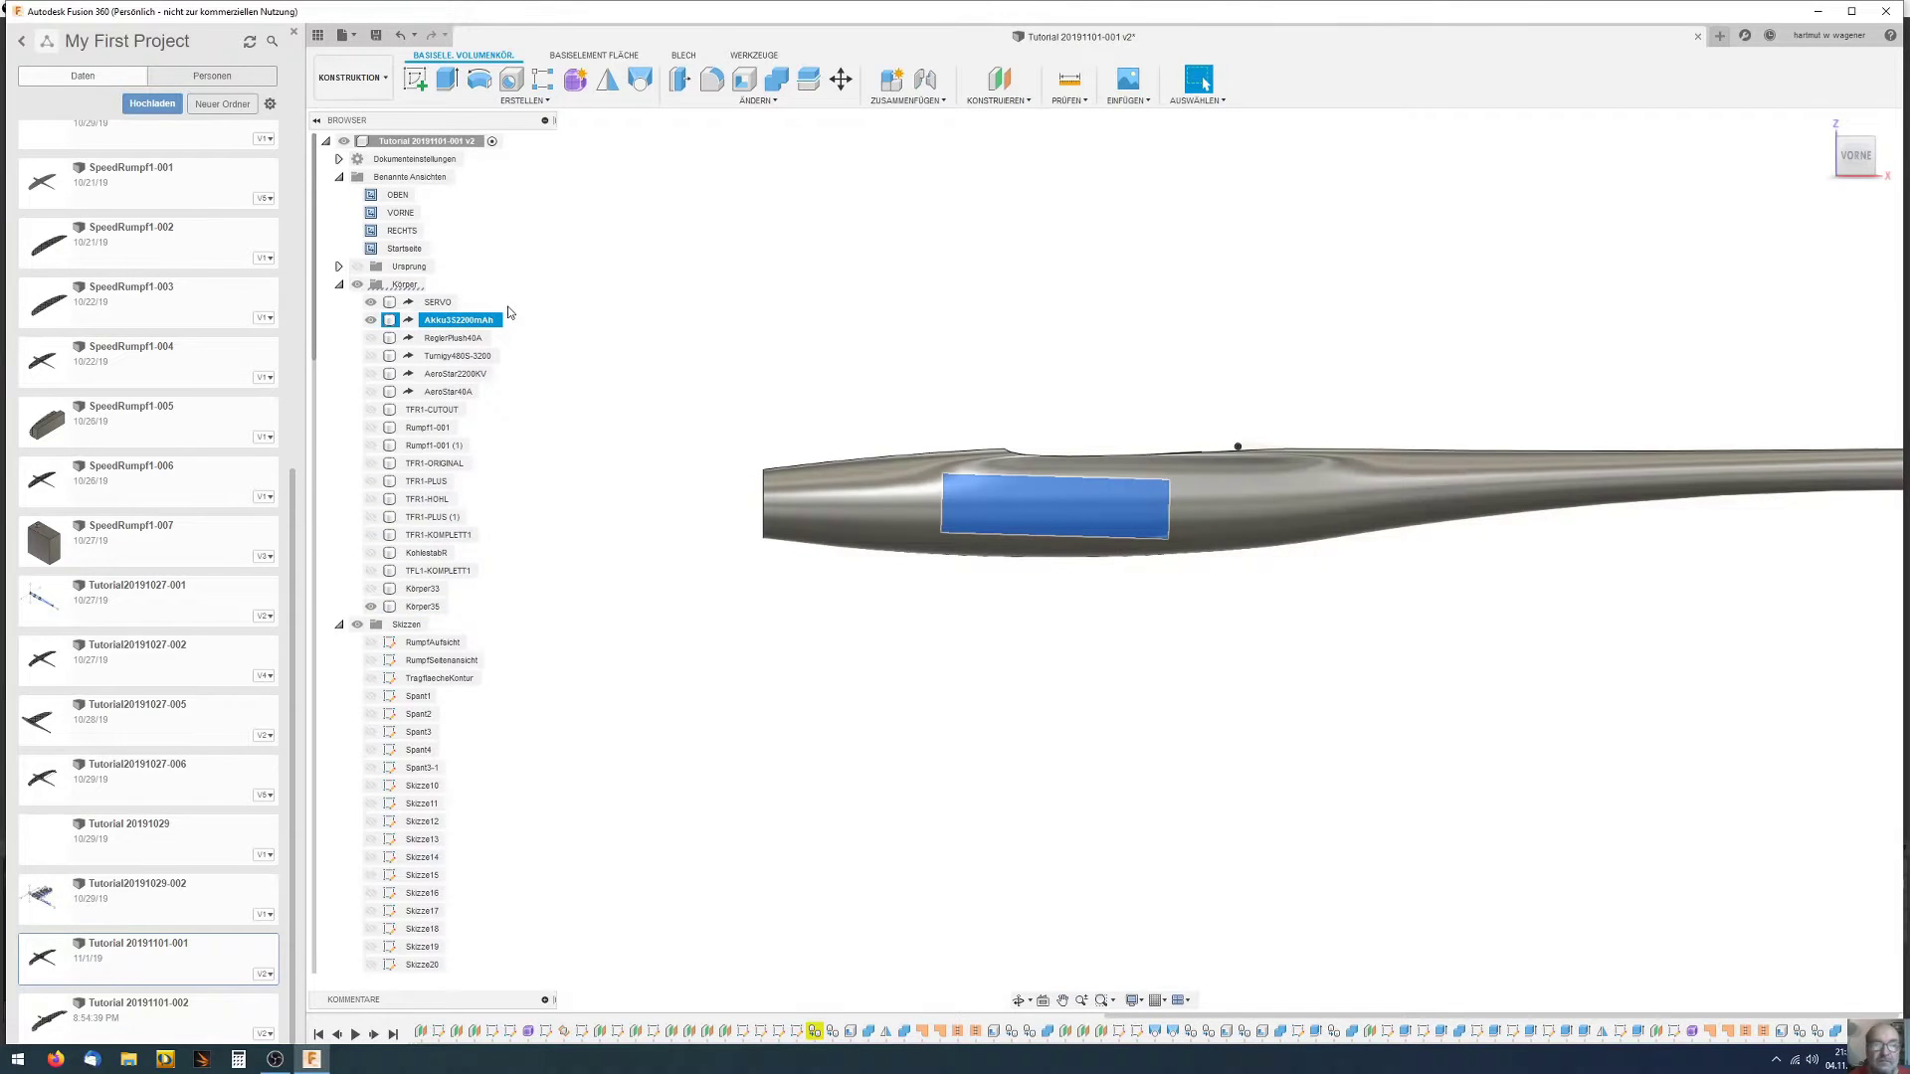
# Move the Akku3S2200mAh battery -5.00 mm in X, with fuselage Körper35 hidden
pyautogui.rightClick(437, 323)
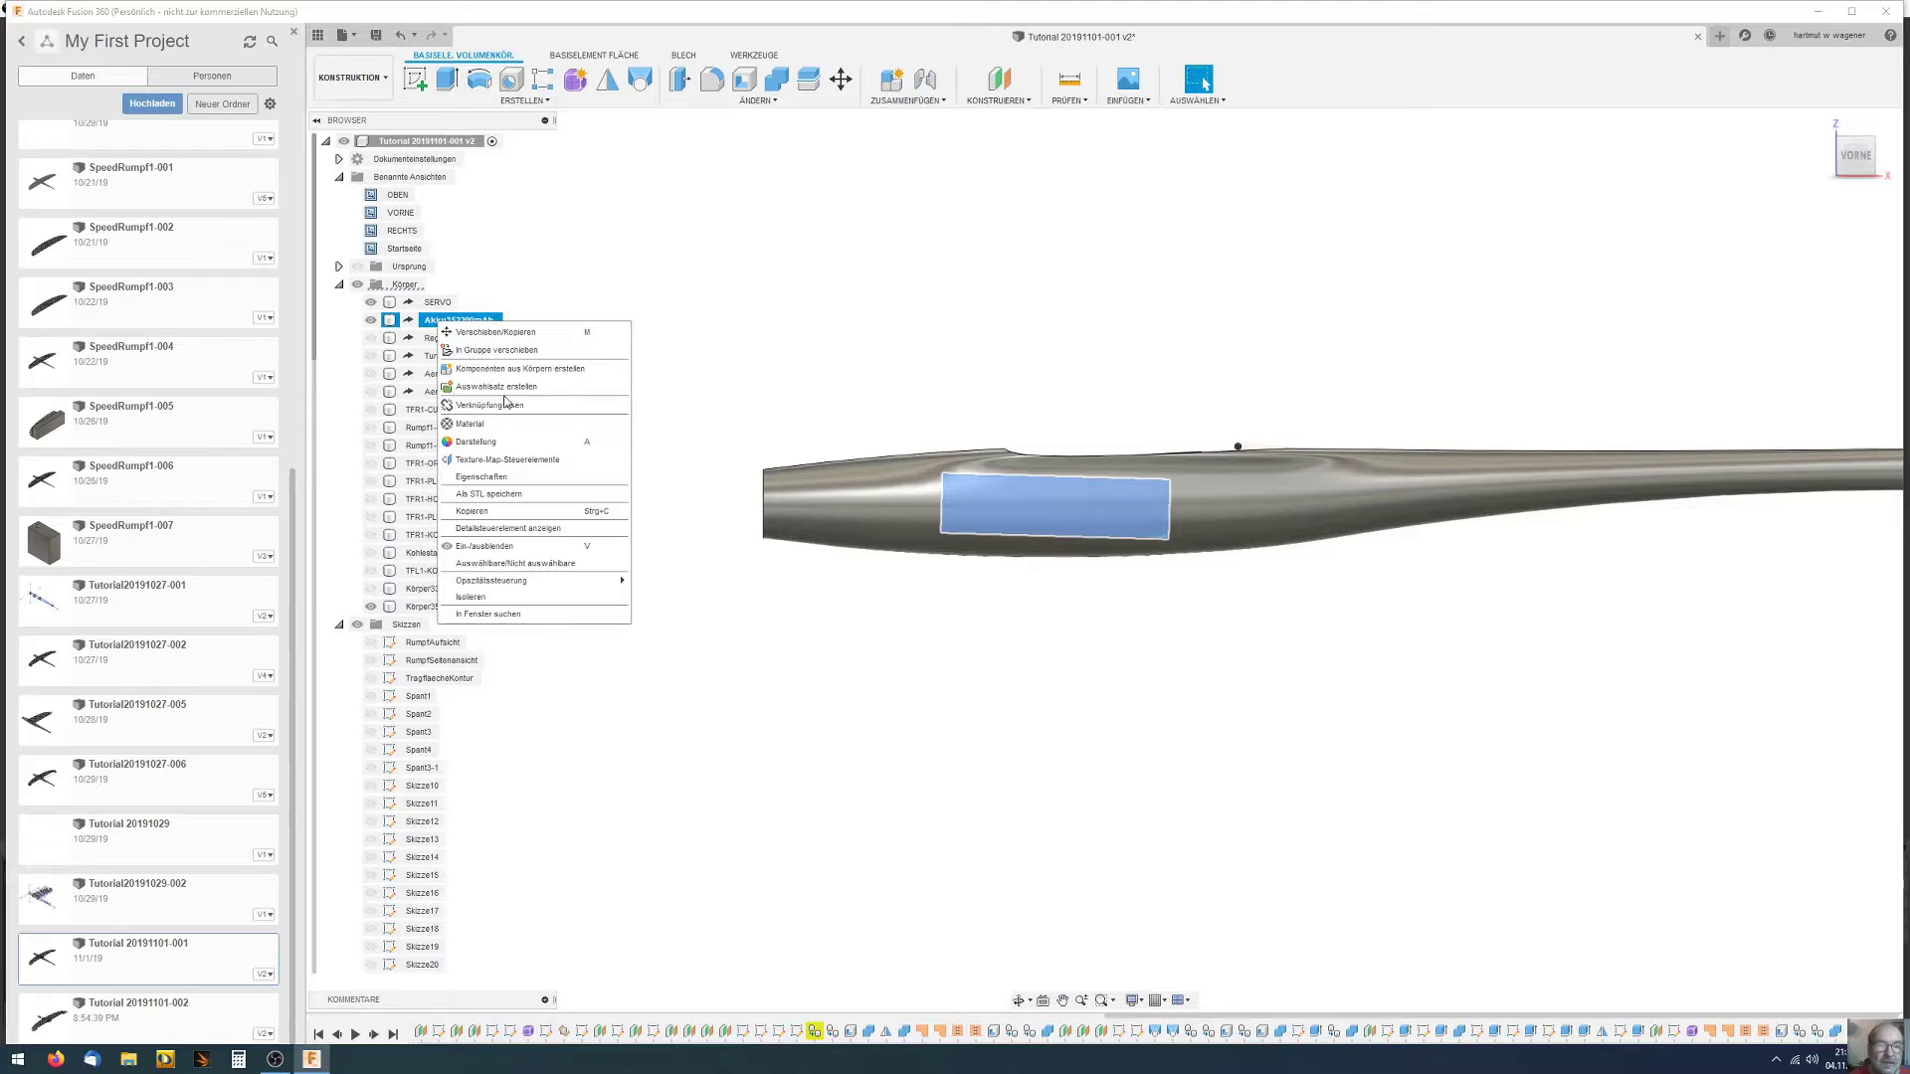
pyautogui.click(498, 333)
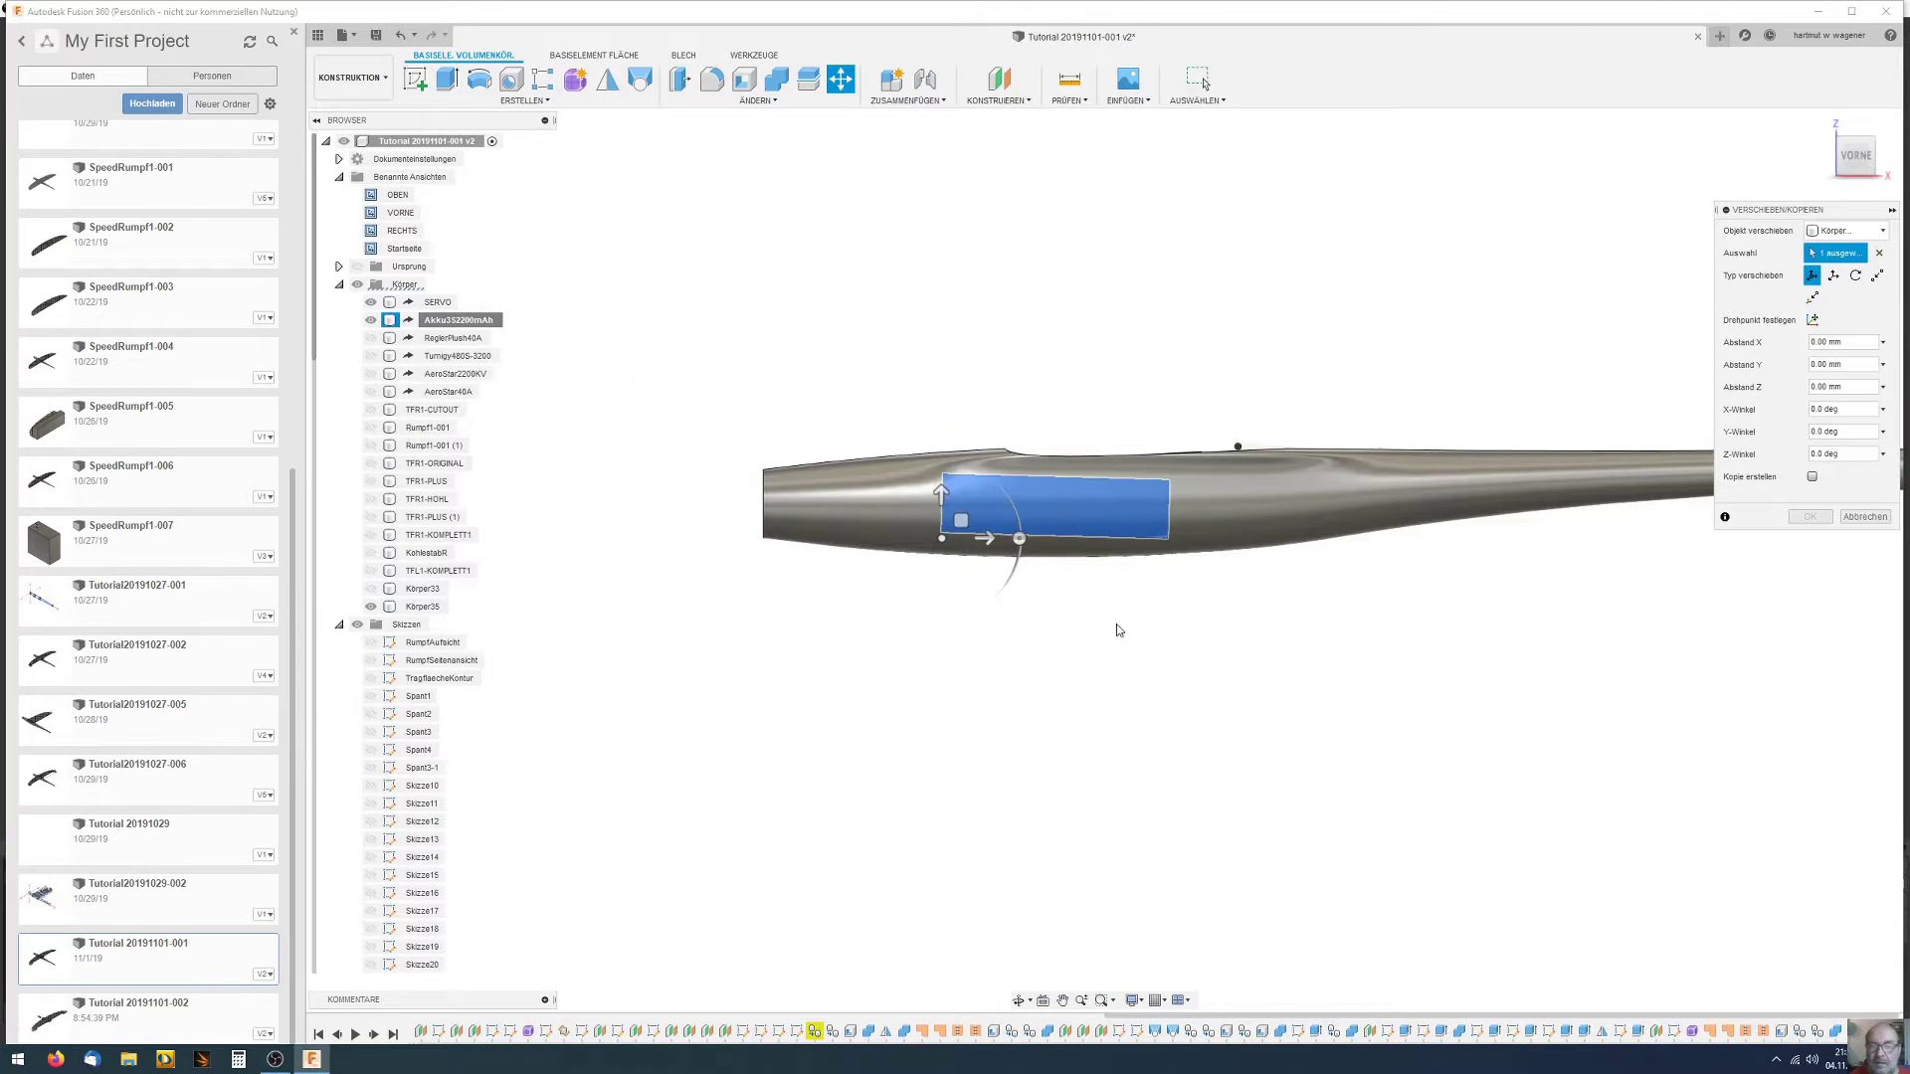
pyautogui.scroll(3, 1118, 630)
pyautogui.click(896, 493)
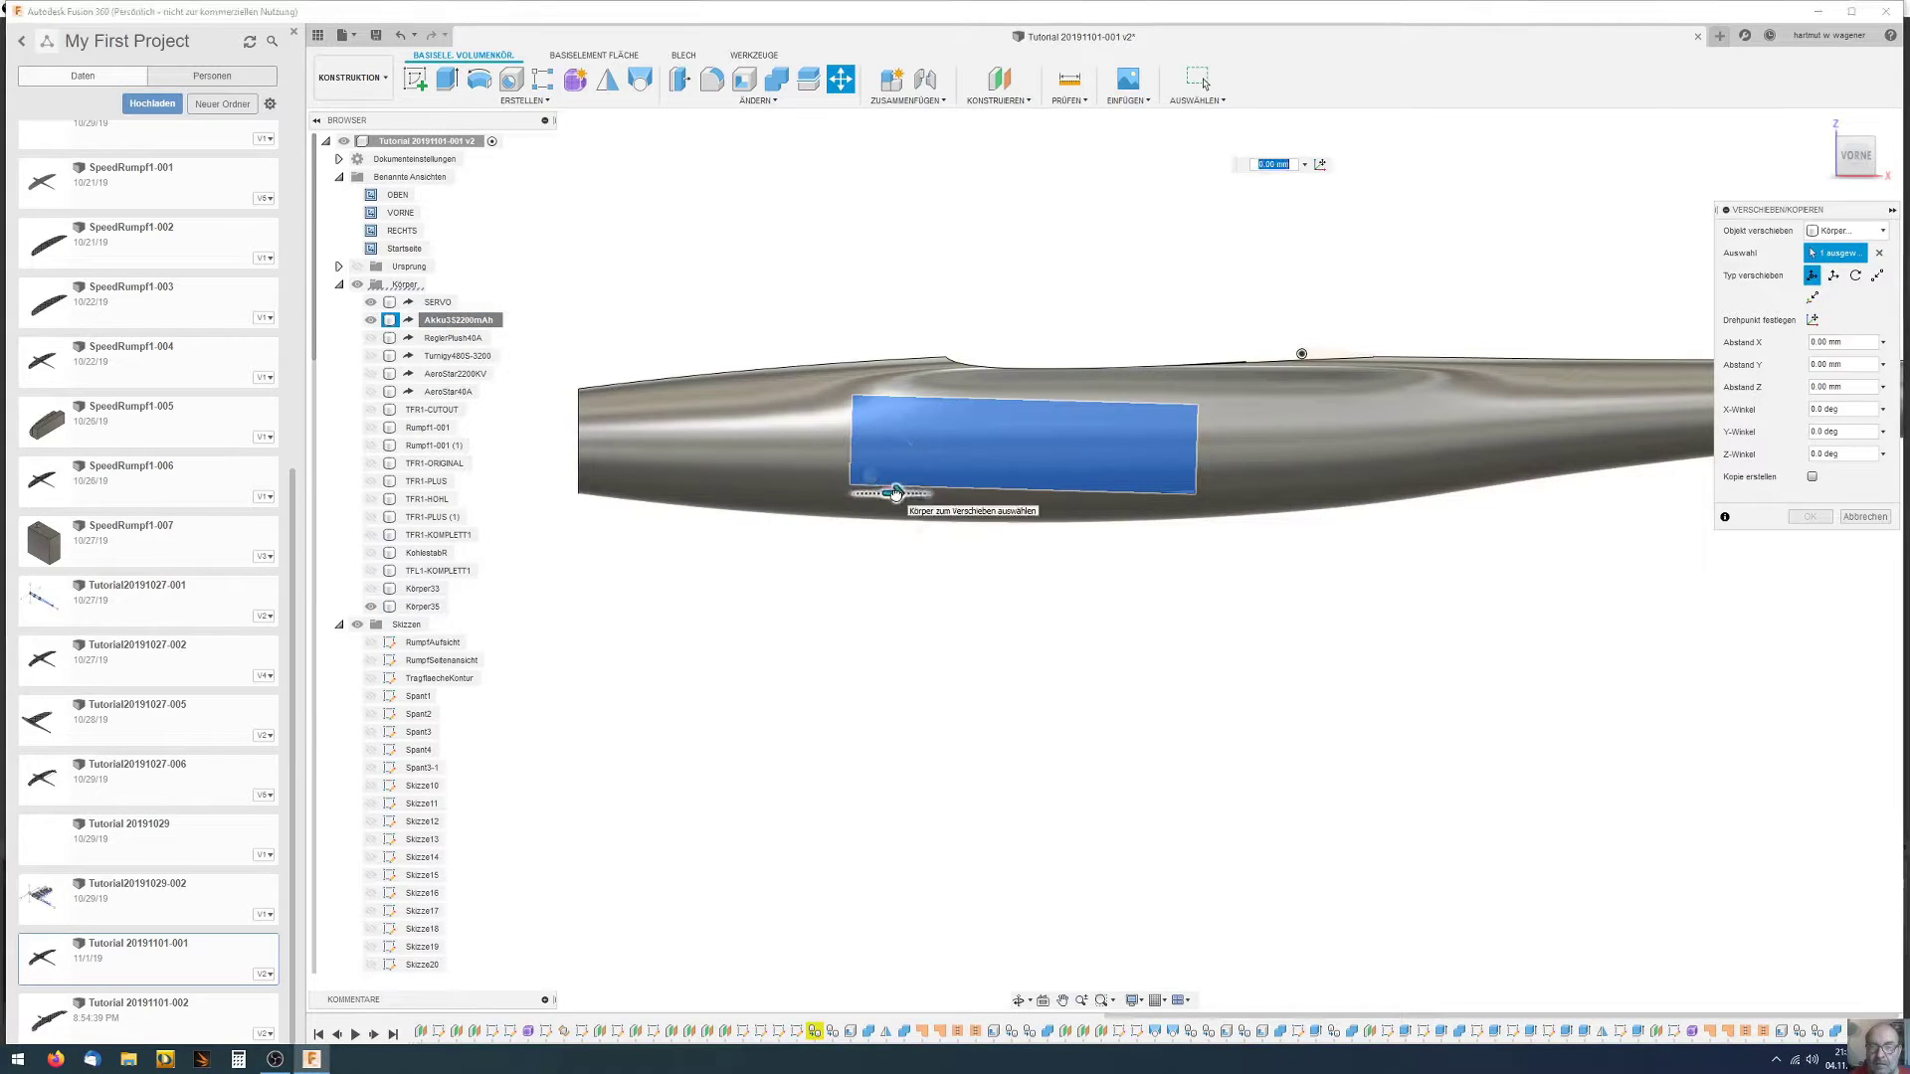
pyautogui.moveTo(895, 494); pyautogui.dragTo(879, 493)
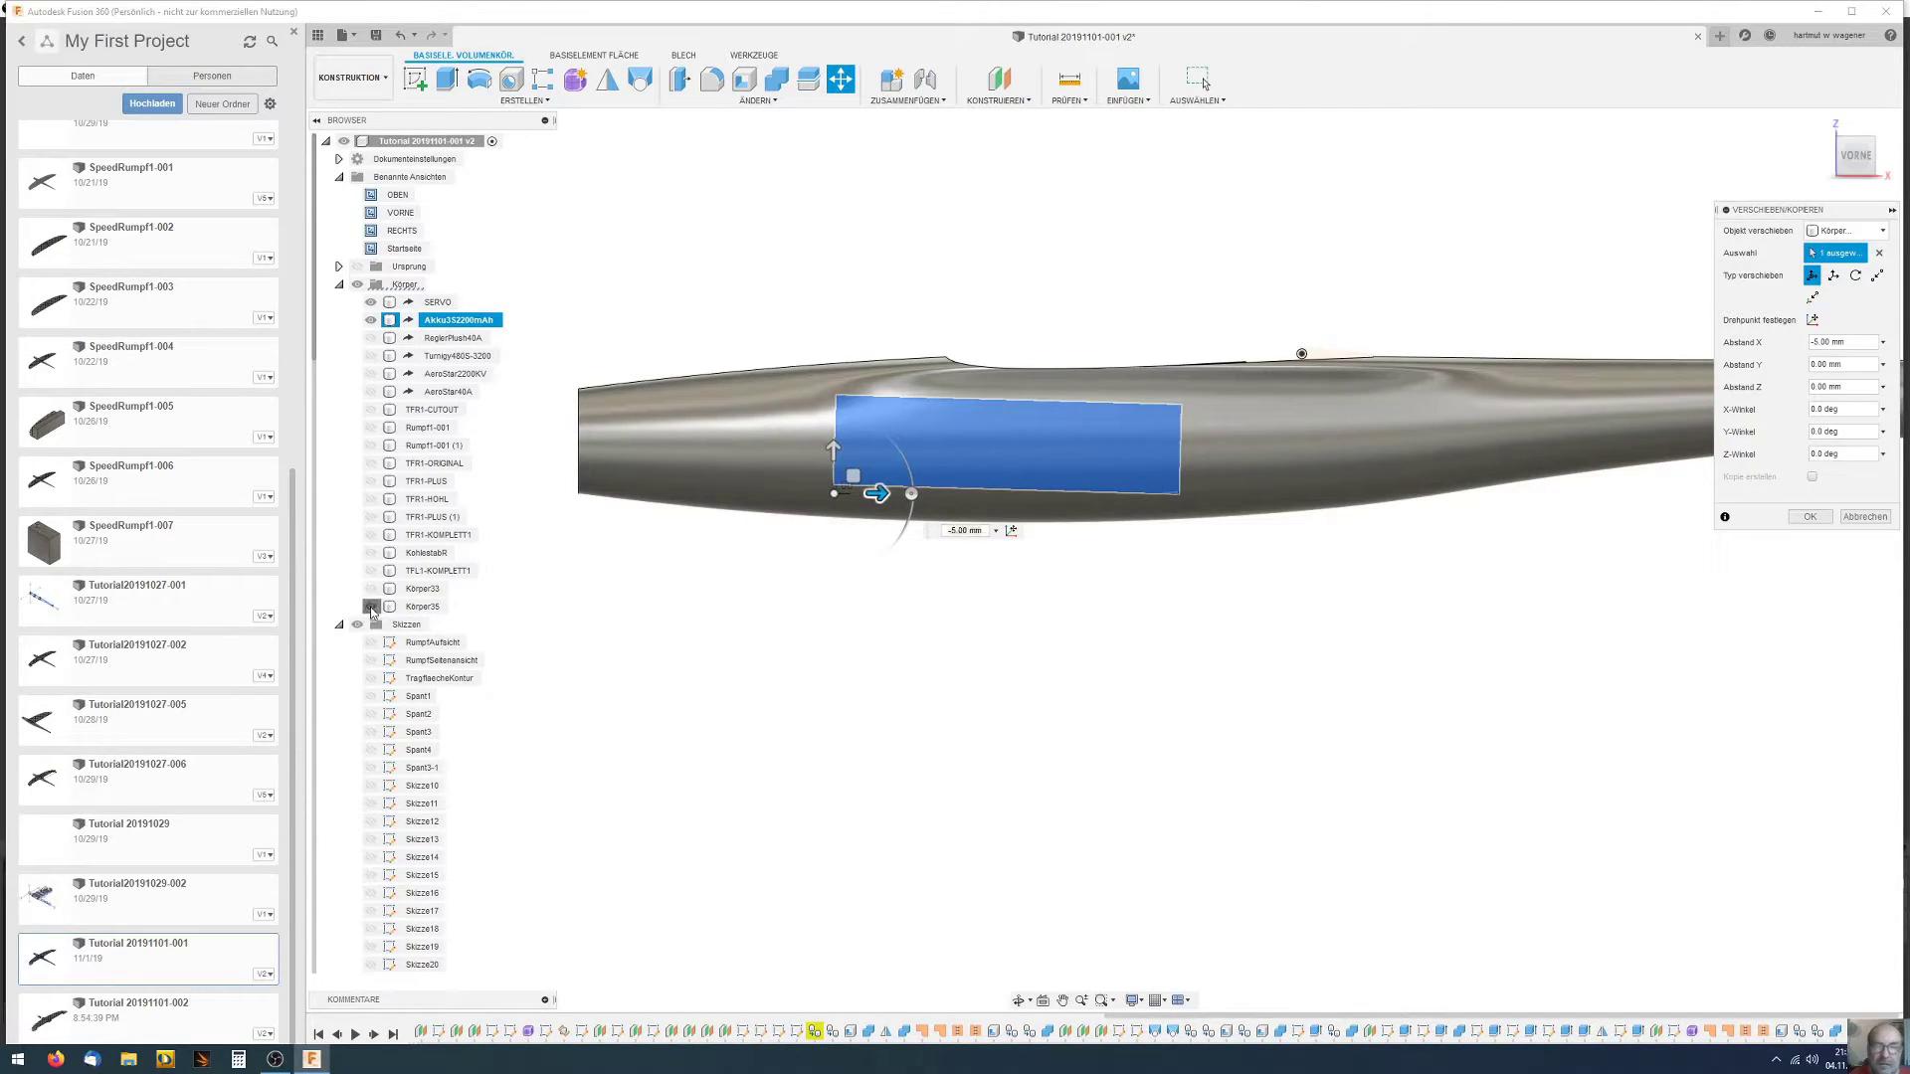
pyautogui.click(371, 609)
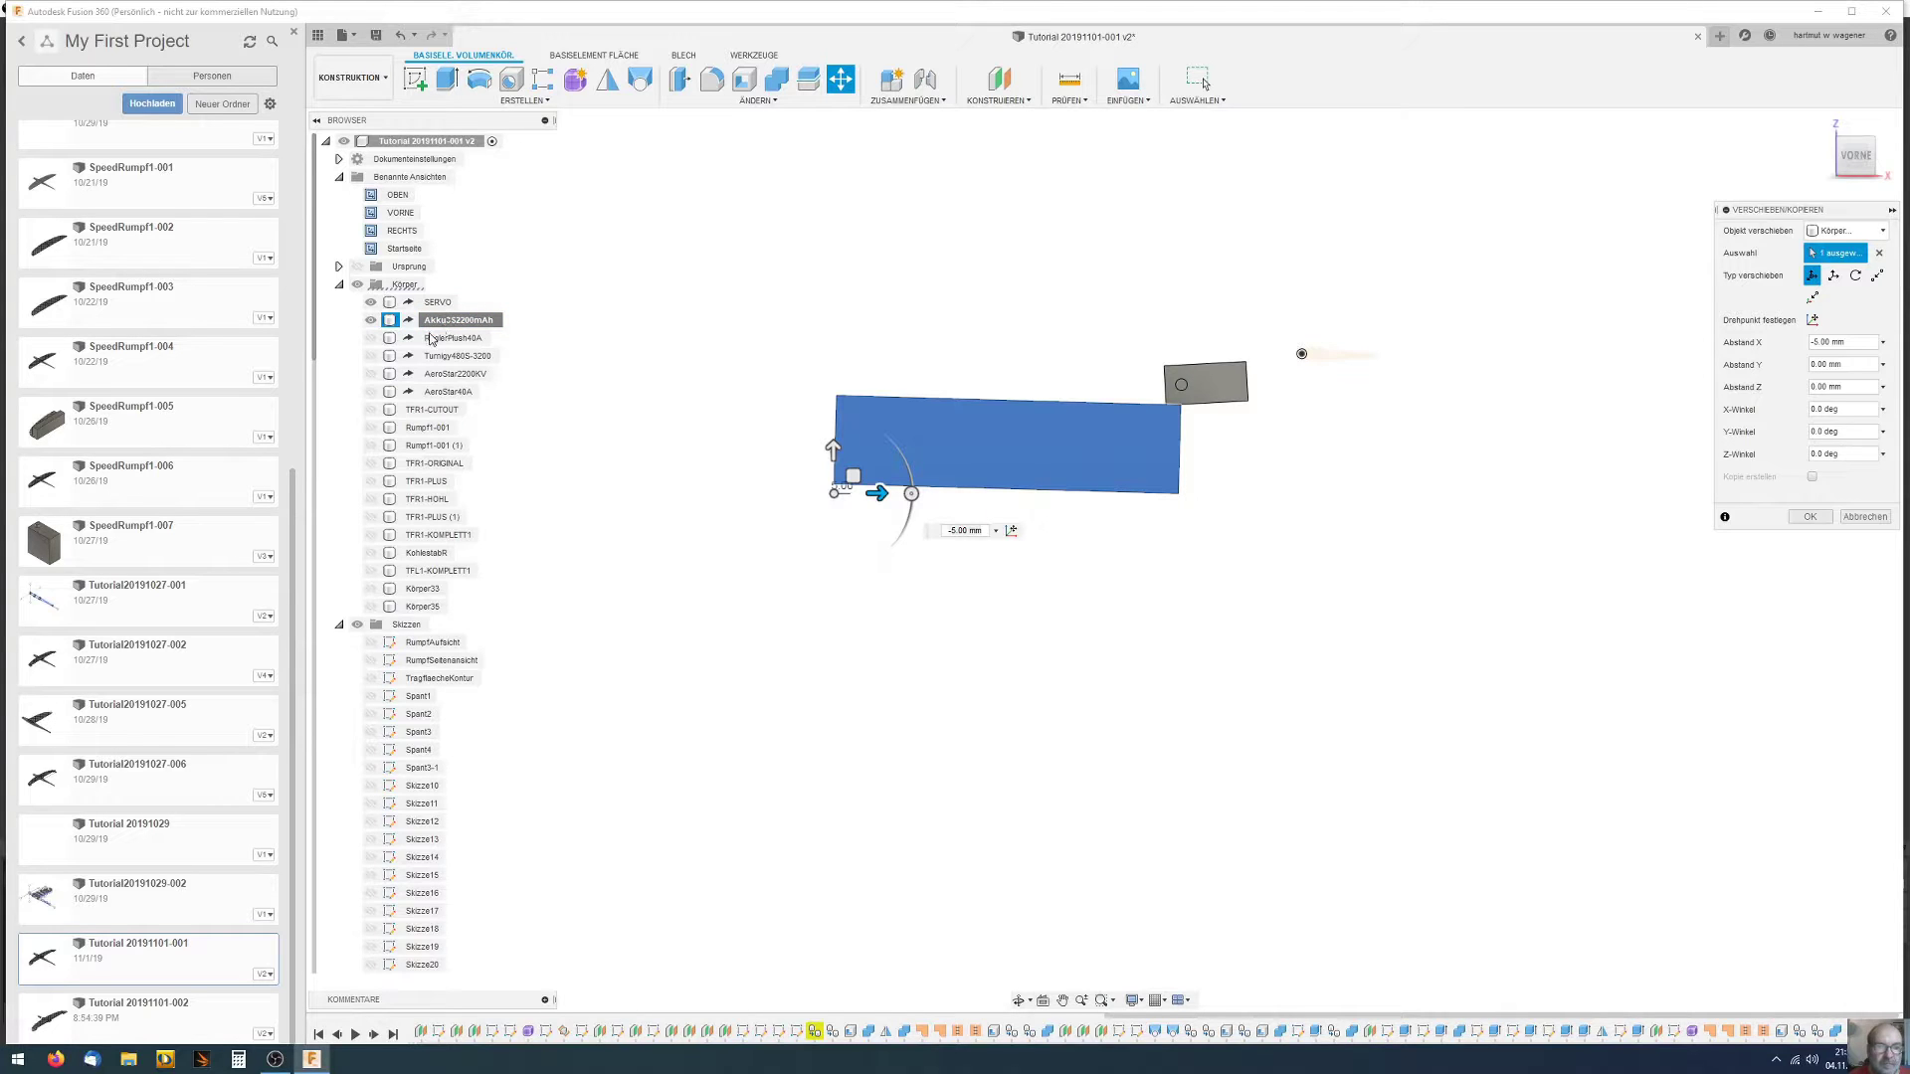
pyautogui.click(1818, 522)
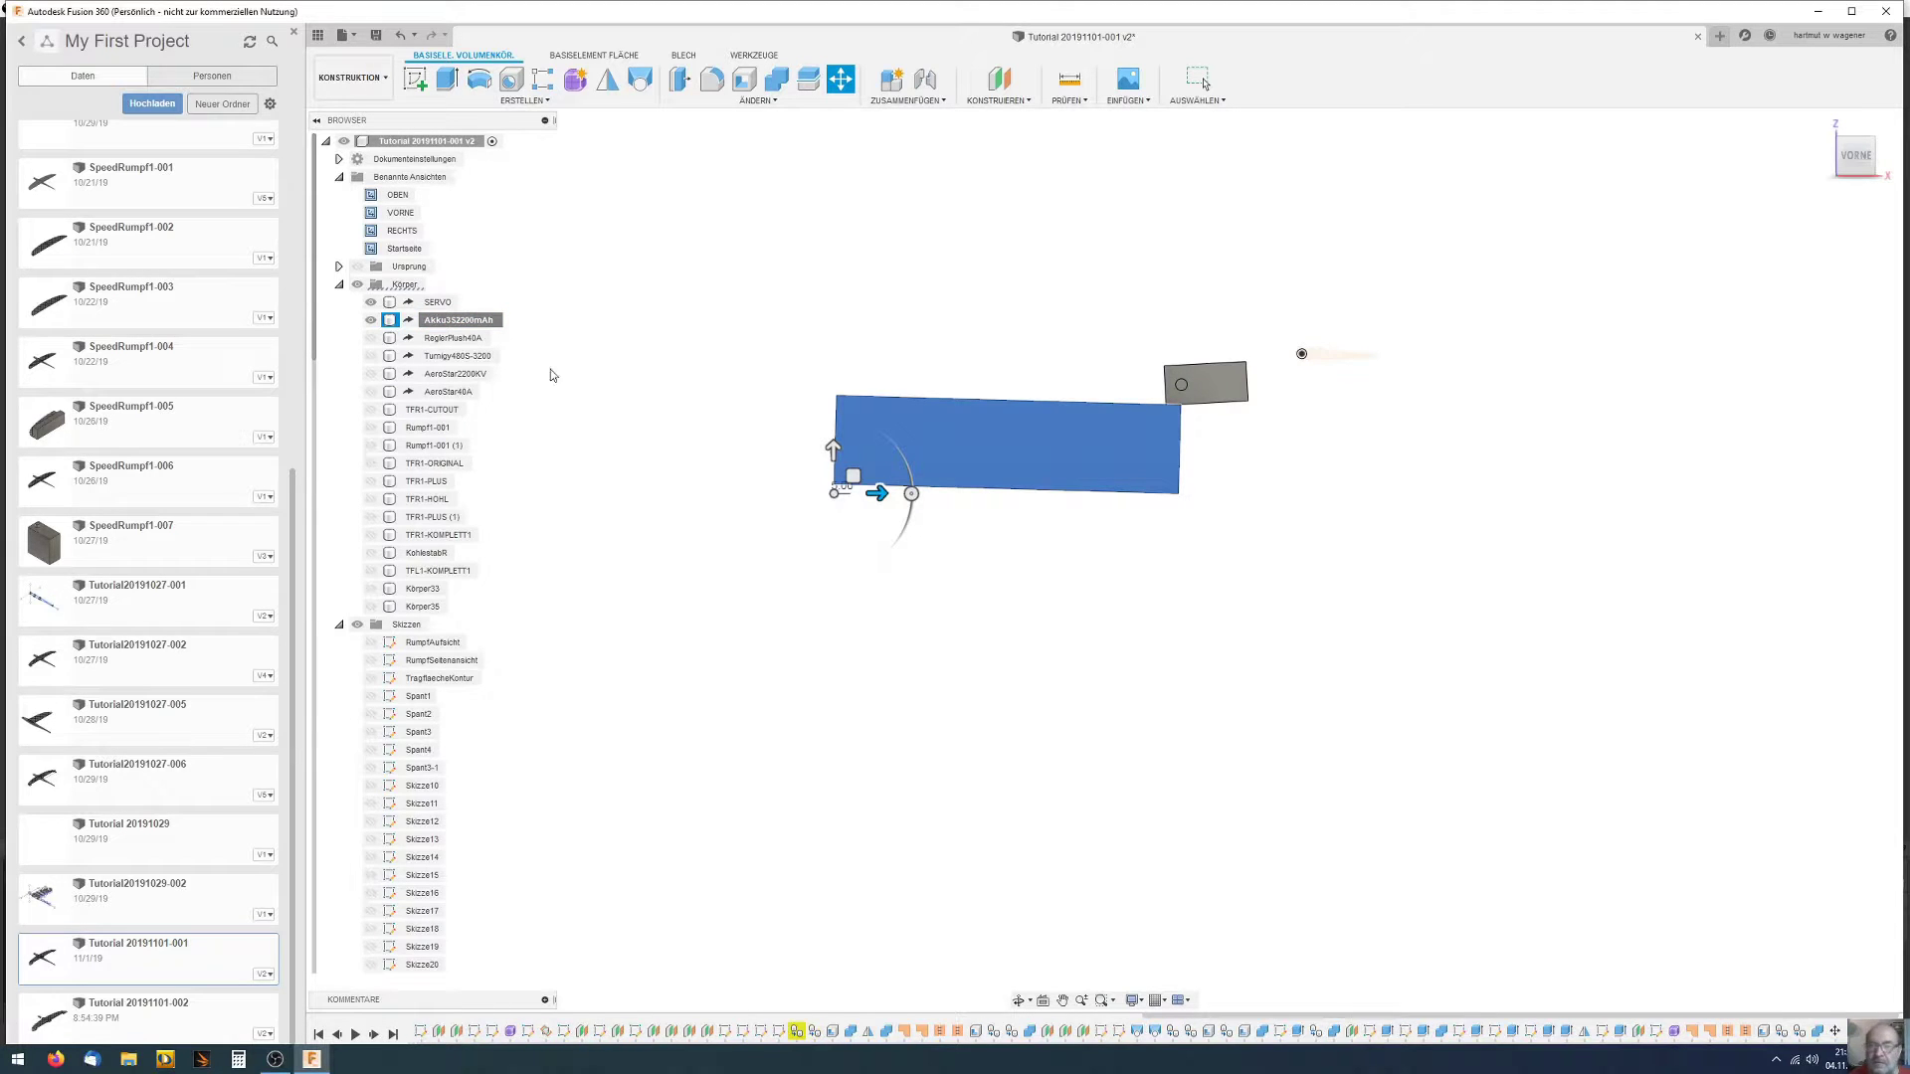
# Move the Akku3S2200mAh battery another -5 mm in X, showing Körper35 around it
pyautogui.rightClick(430, 322)
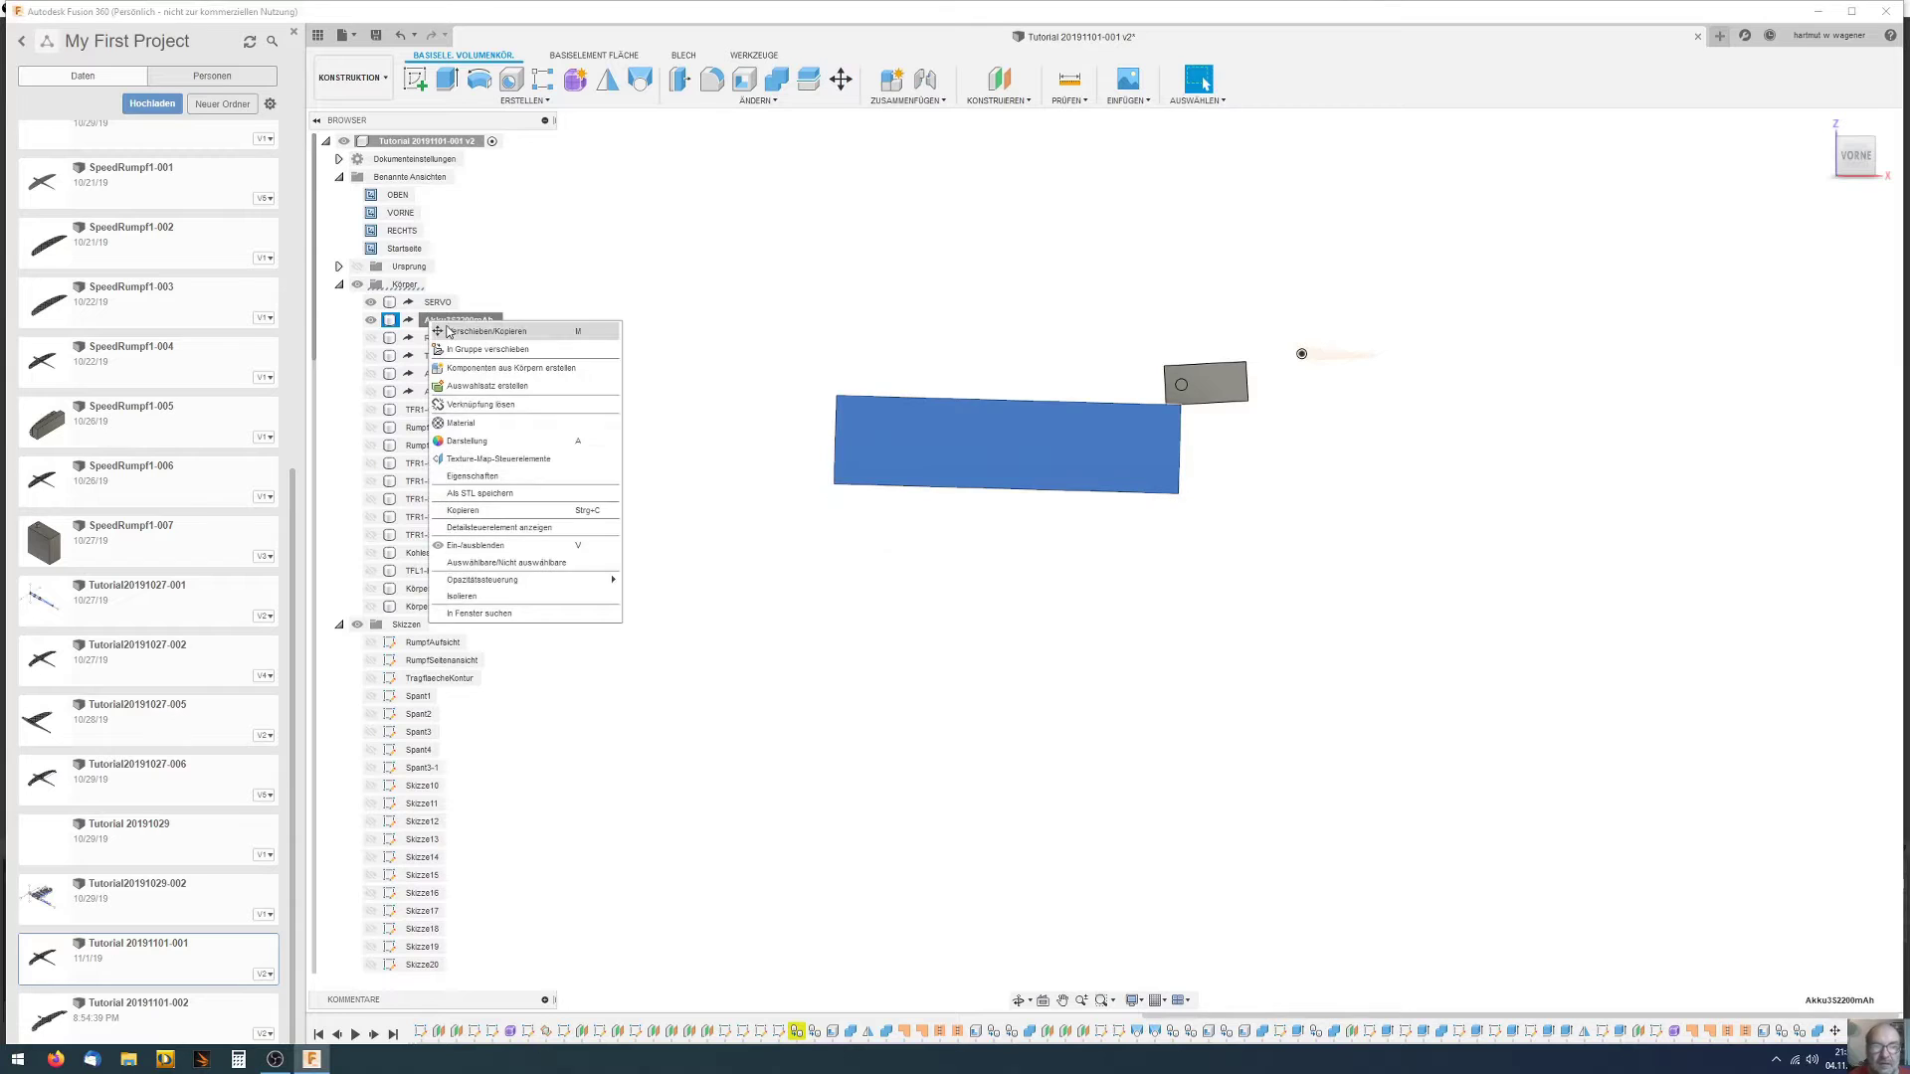
pyautogui.click(468, 329)
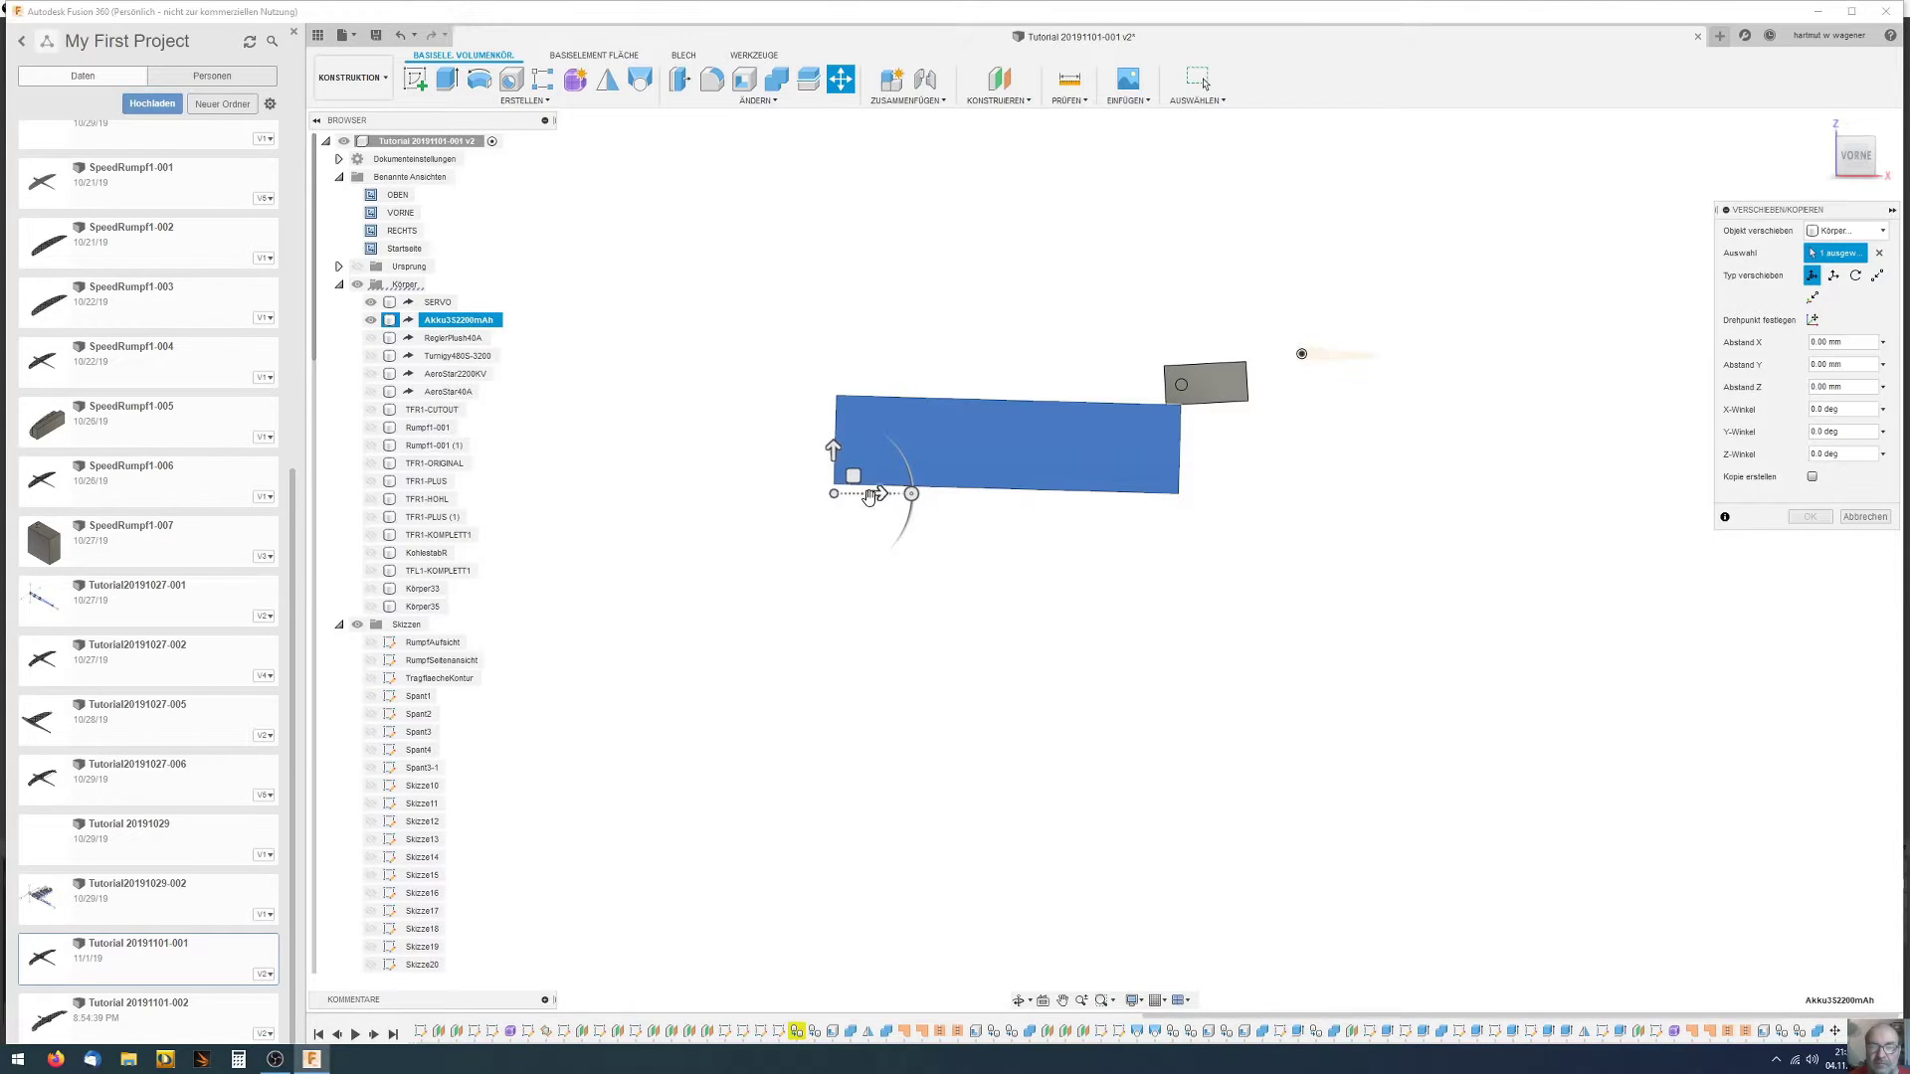
pyautogui.moveTo(877, 493); pyautogui.dragTo(866, 494)
pyautogui.keyDown('shift'); pyautogui.moveTo(866, 494); pyautogui.dragTo(934, 562, button='middle'); pyautogui.keyUp('shift')
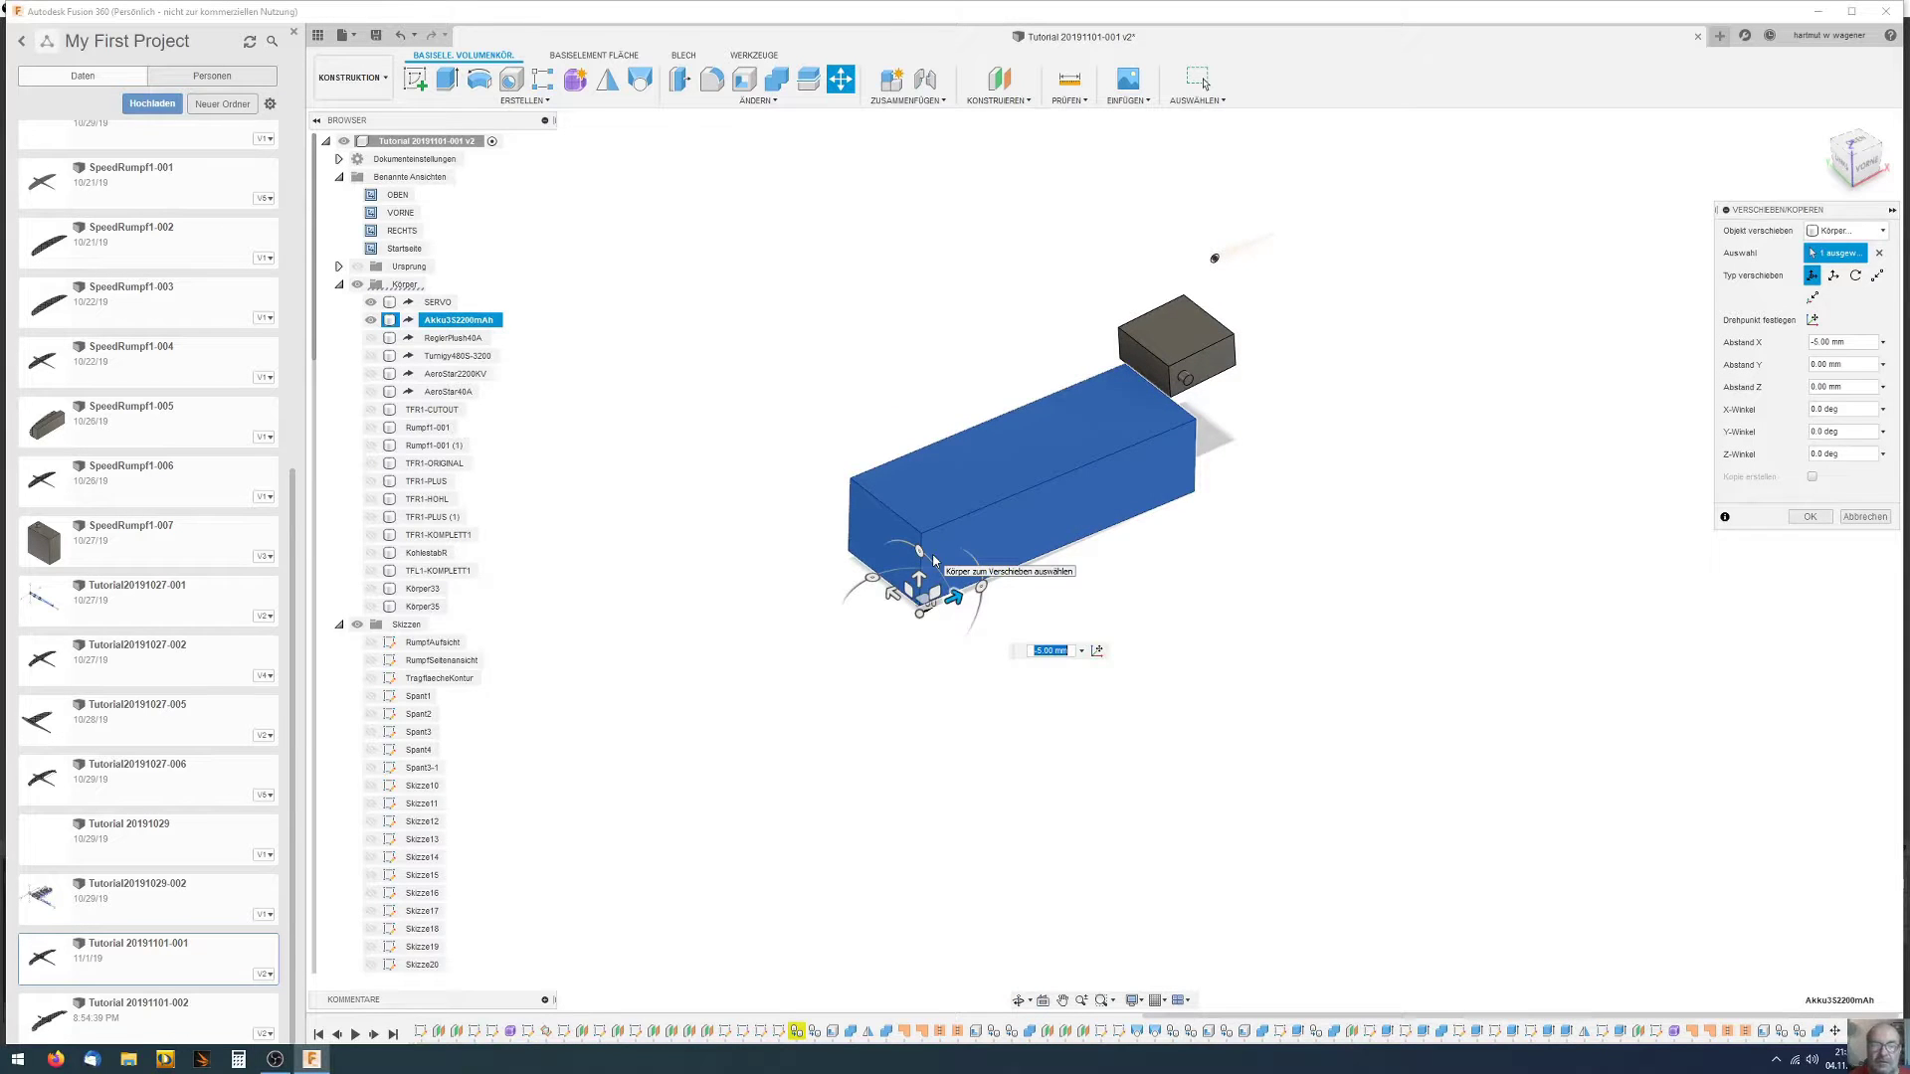
pyautogui.click(370, 606)
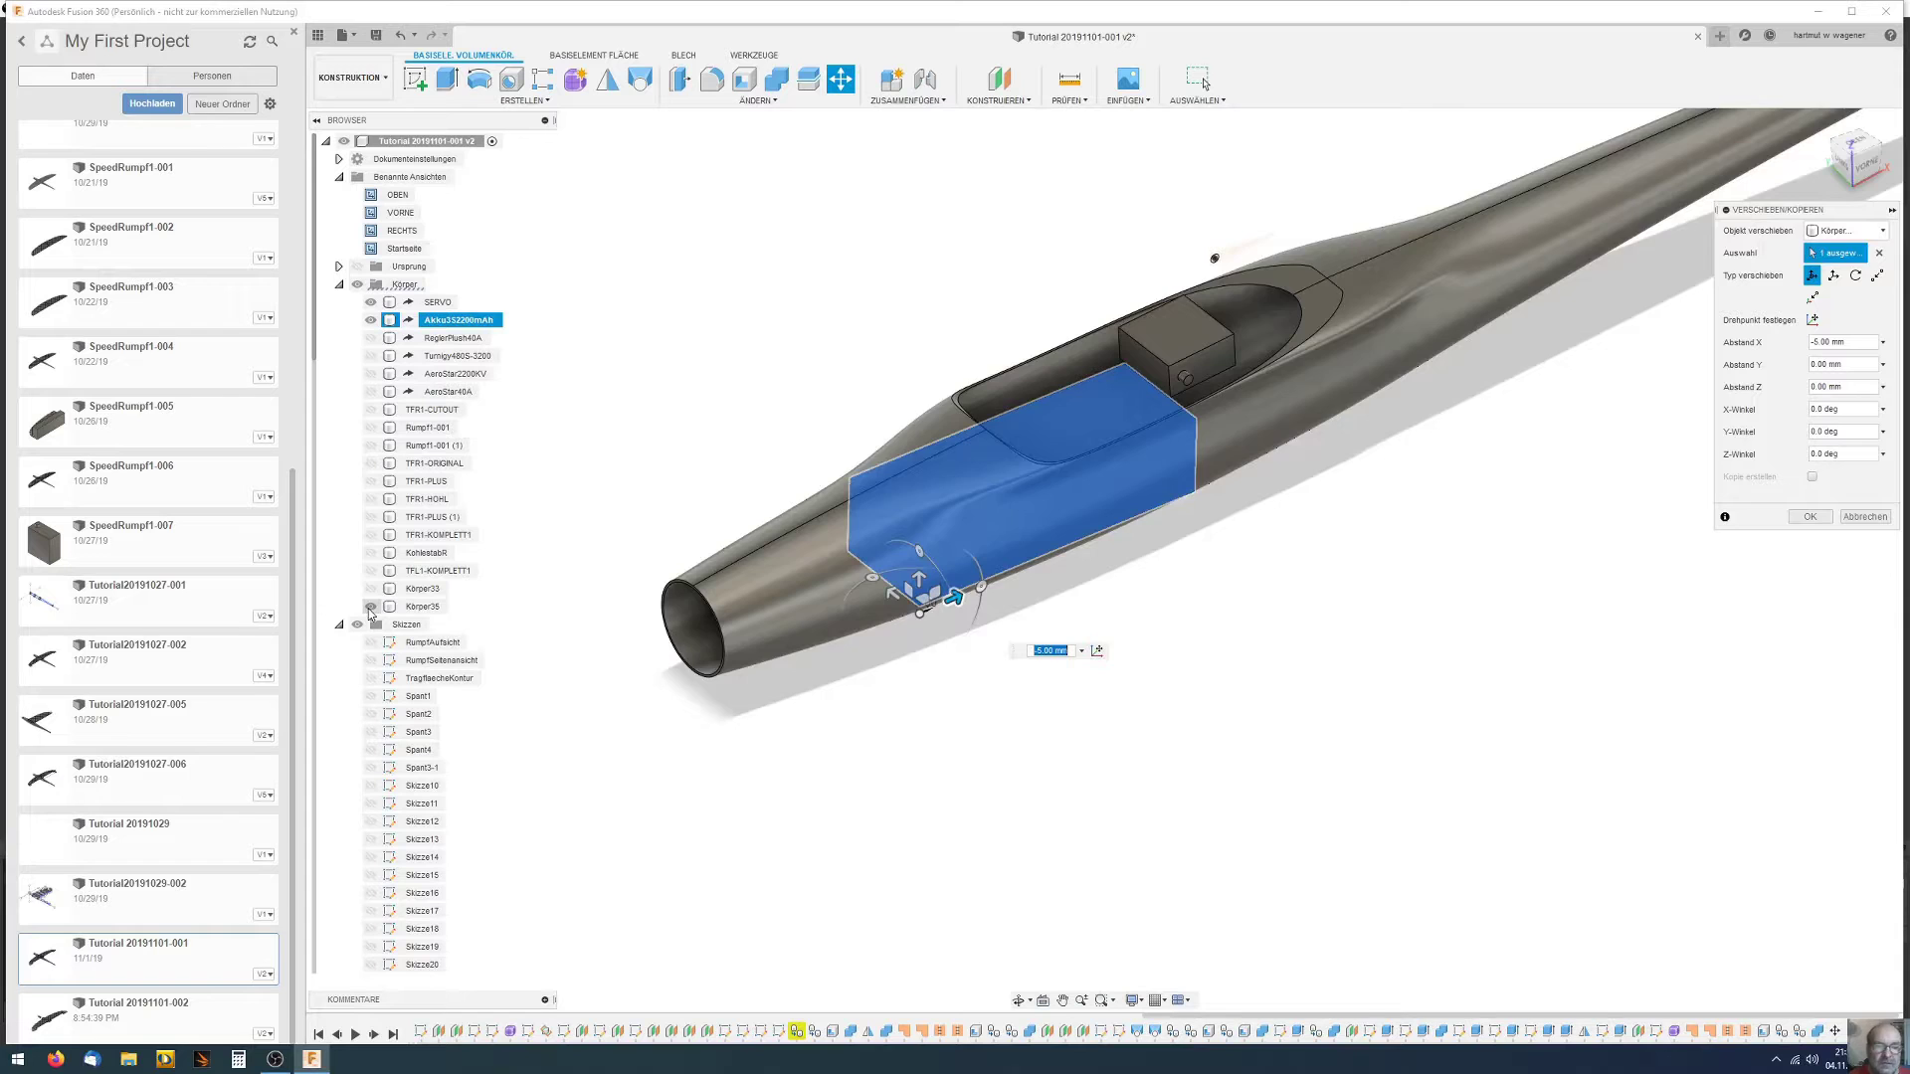
pyautogui.moveTo(693, 610)
pyautogui.keyDown('shift'); pyautogui.mouseDown(button='middle')
pyautogui.moveTo(709, 483)
pyautogui.moveTo(774, 570)
pyautogui.mouseUp(button='middle'); pyautogui.keyUp('shift')
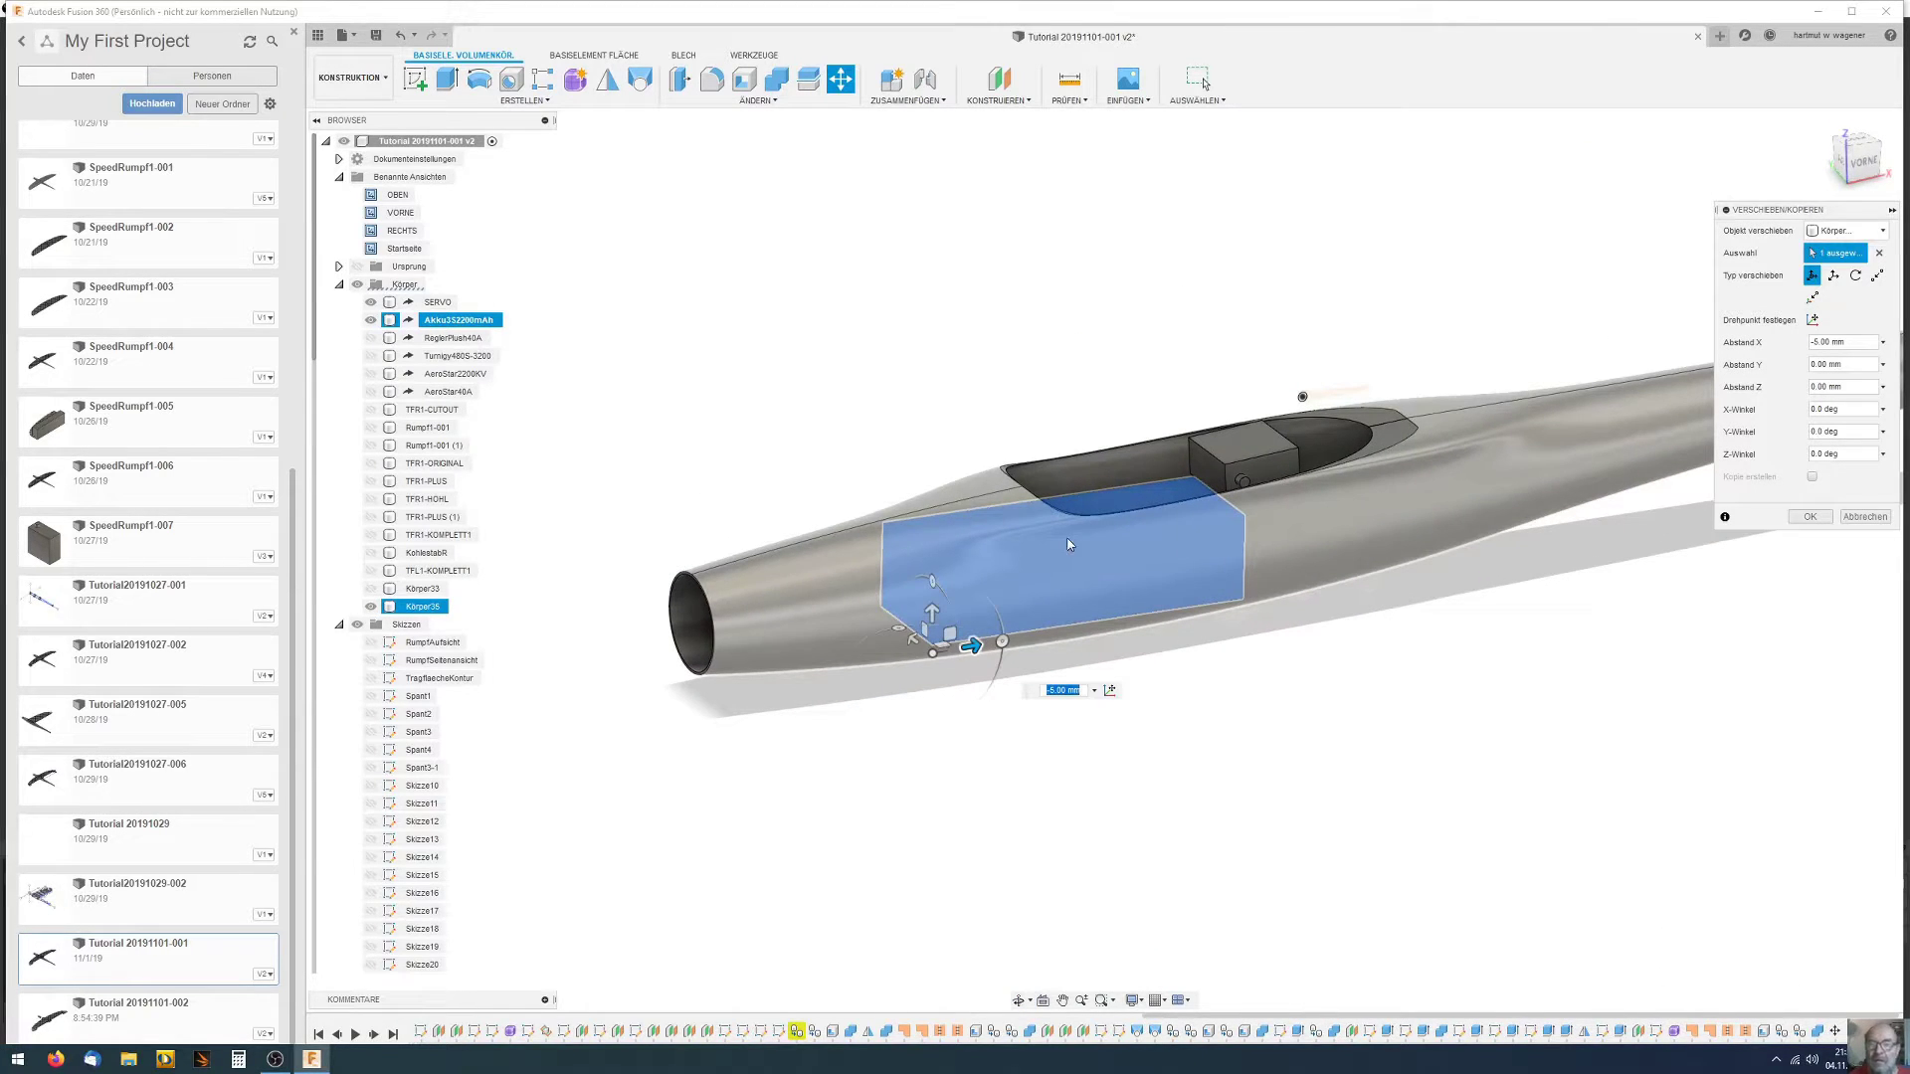
pyautogui.scroll(-3, 719, 448)
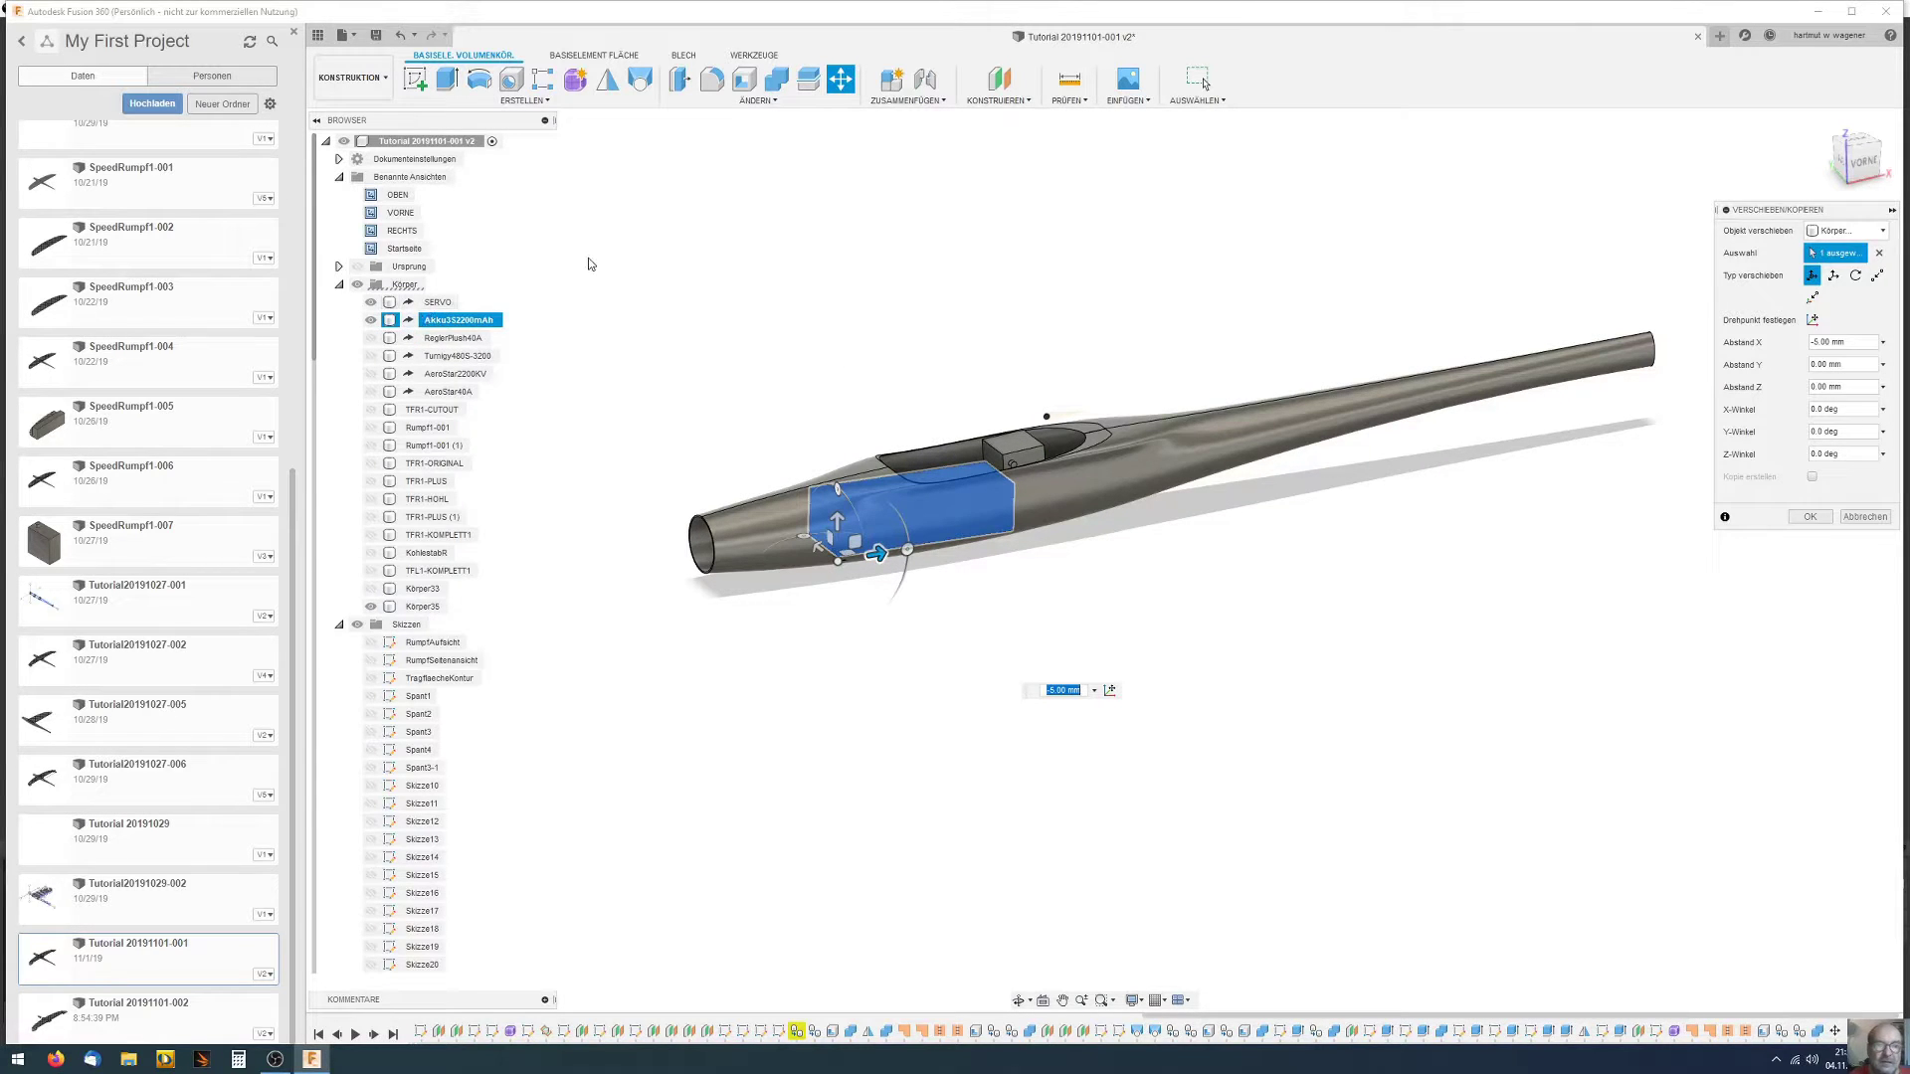
pyautogui.click(1827, 518)
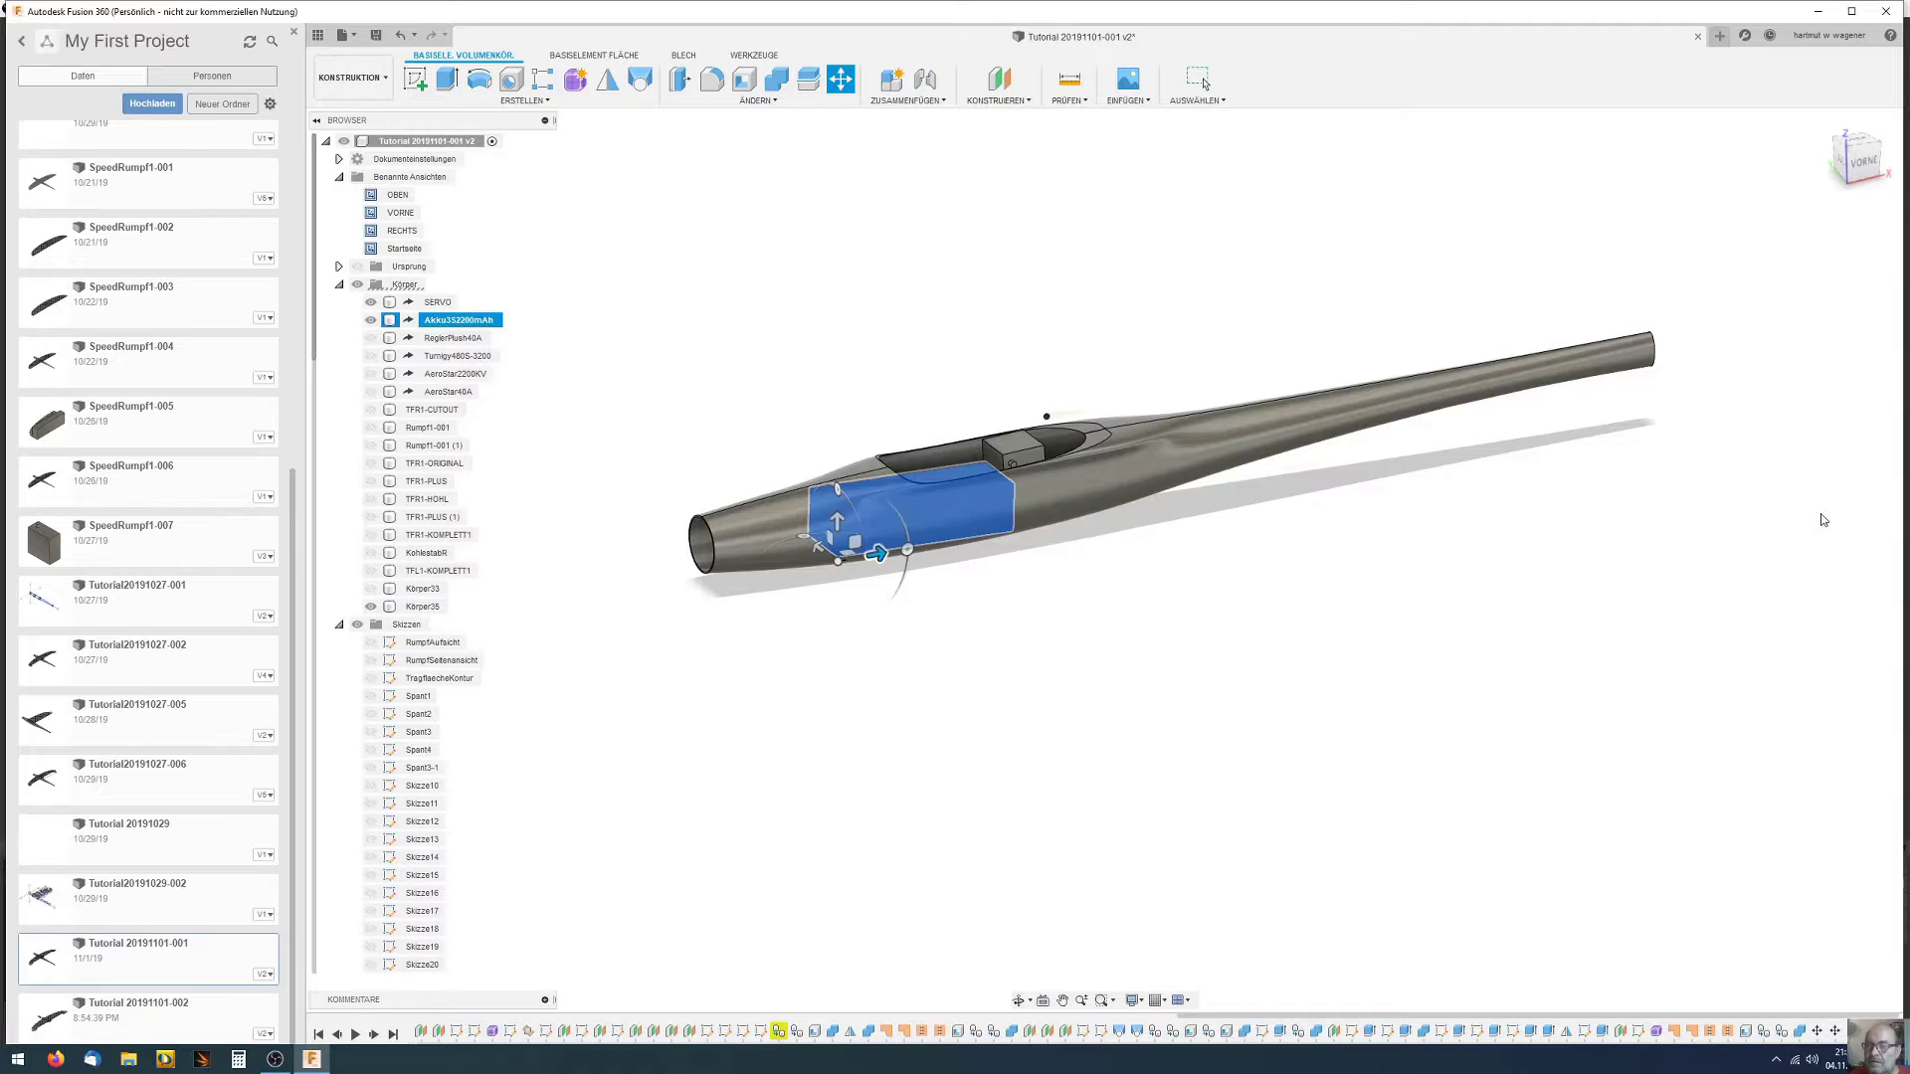
pyautogui.moveTo(651, 463)
pyautogui.keyDown('shift'); pyautogui.mouseDown(button='middle')
pyautogui.moveTo(649, 410)
pyautogui.moveTo(627, 460)
pyautogui.moveTo(640, 490)
pyautogui.moveTo(720, 546)
pyautogui.moveTo(772, 401)
pyautogui.moveTo(793, 397)
pyautogui.moveTo(777, 370)
pyautogui.moveTo(759, 354)
pyautogui.moveTo(733, 371)
pyautogui.moveTo(665, 495)
pyautogui.moveTo(630, 504)
pyautogui.mouseUp(button='middle'); pyautogui.keyUp('shift')
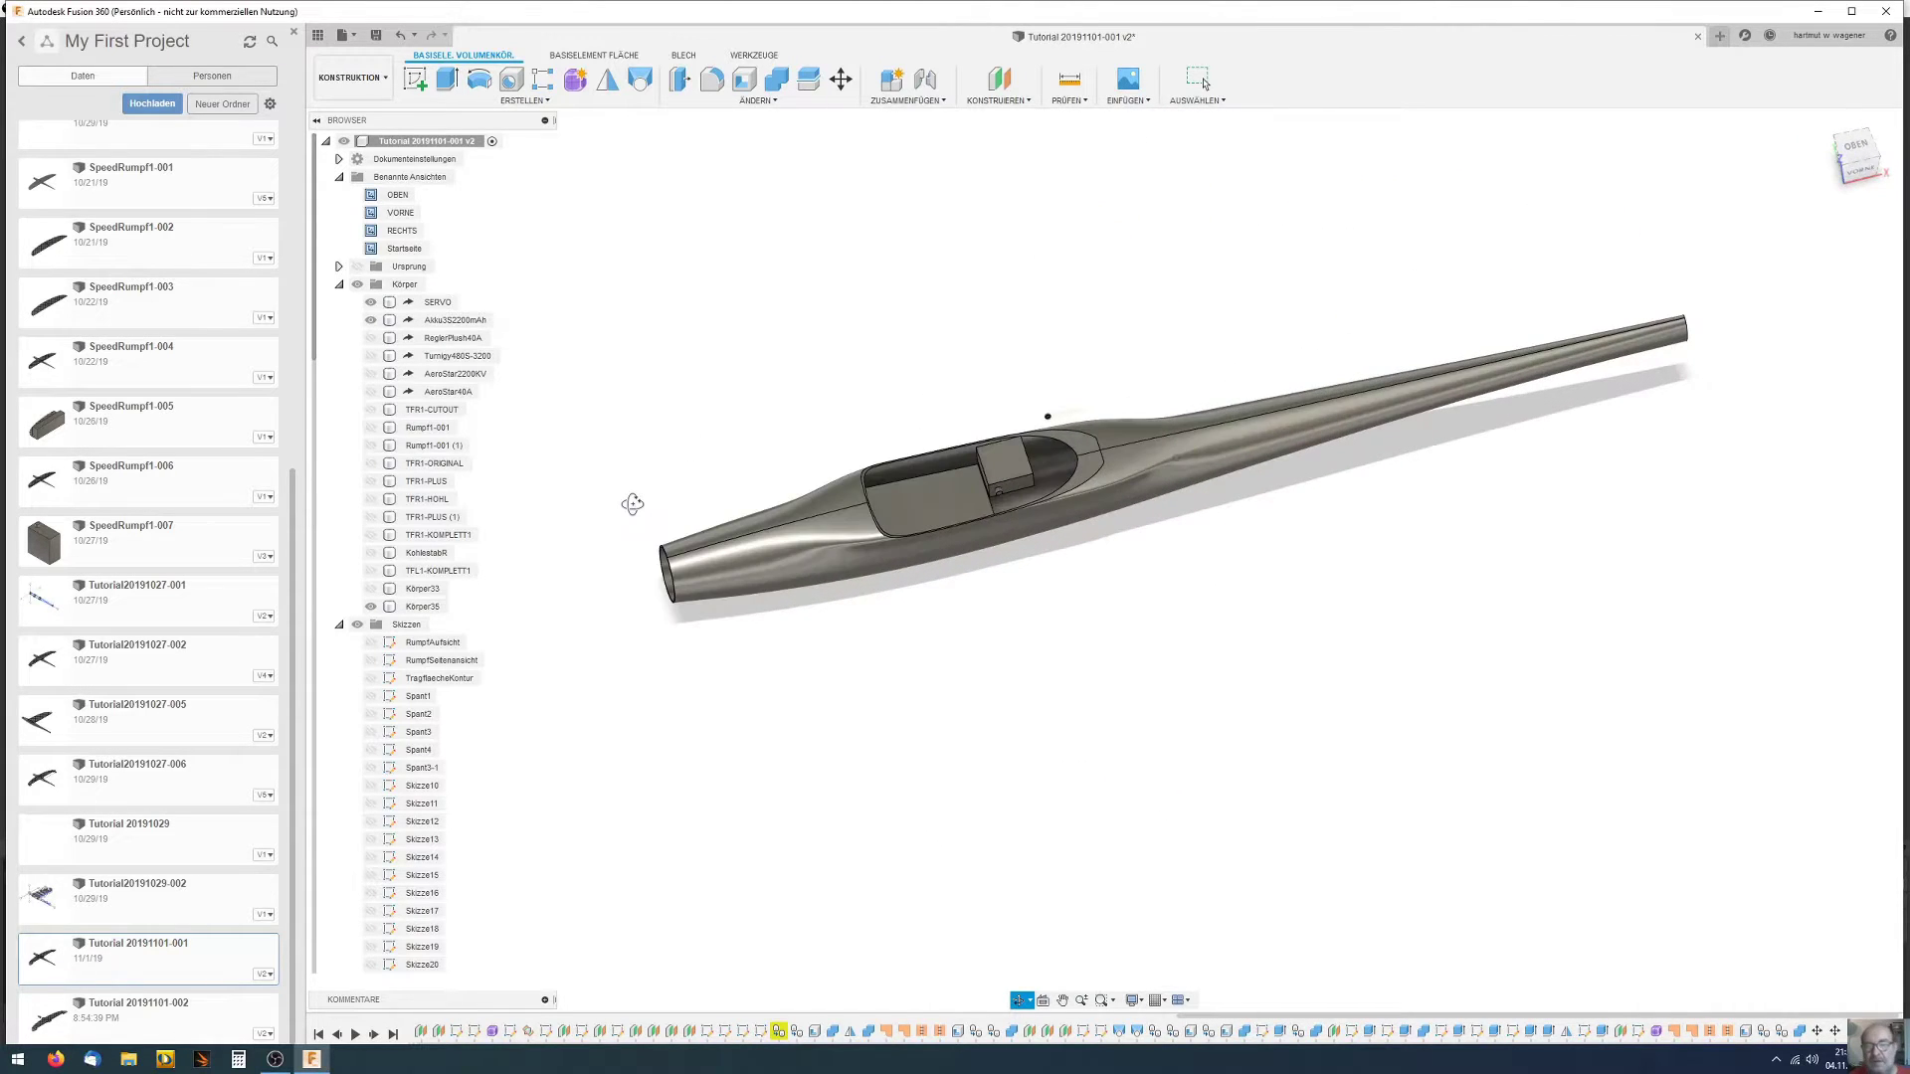
pyautogui.click(716, 559)
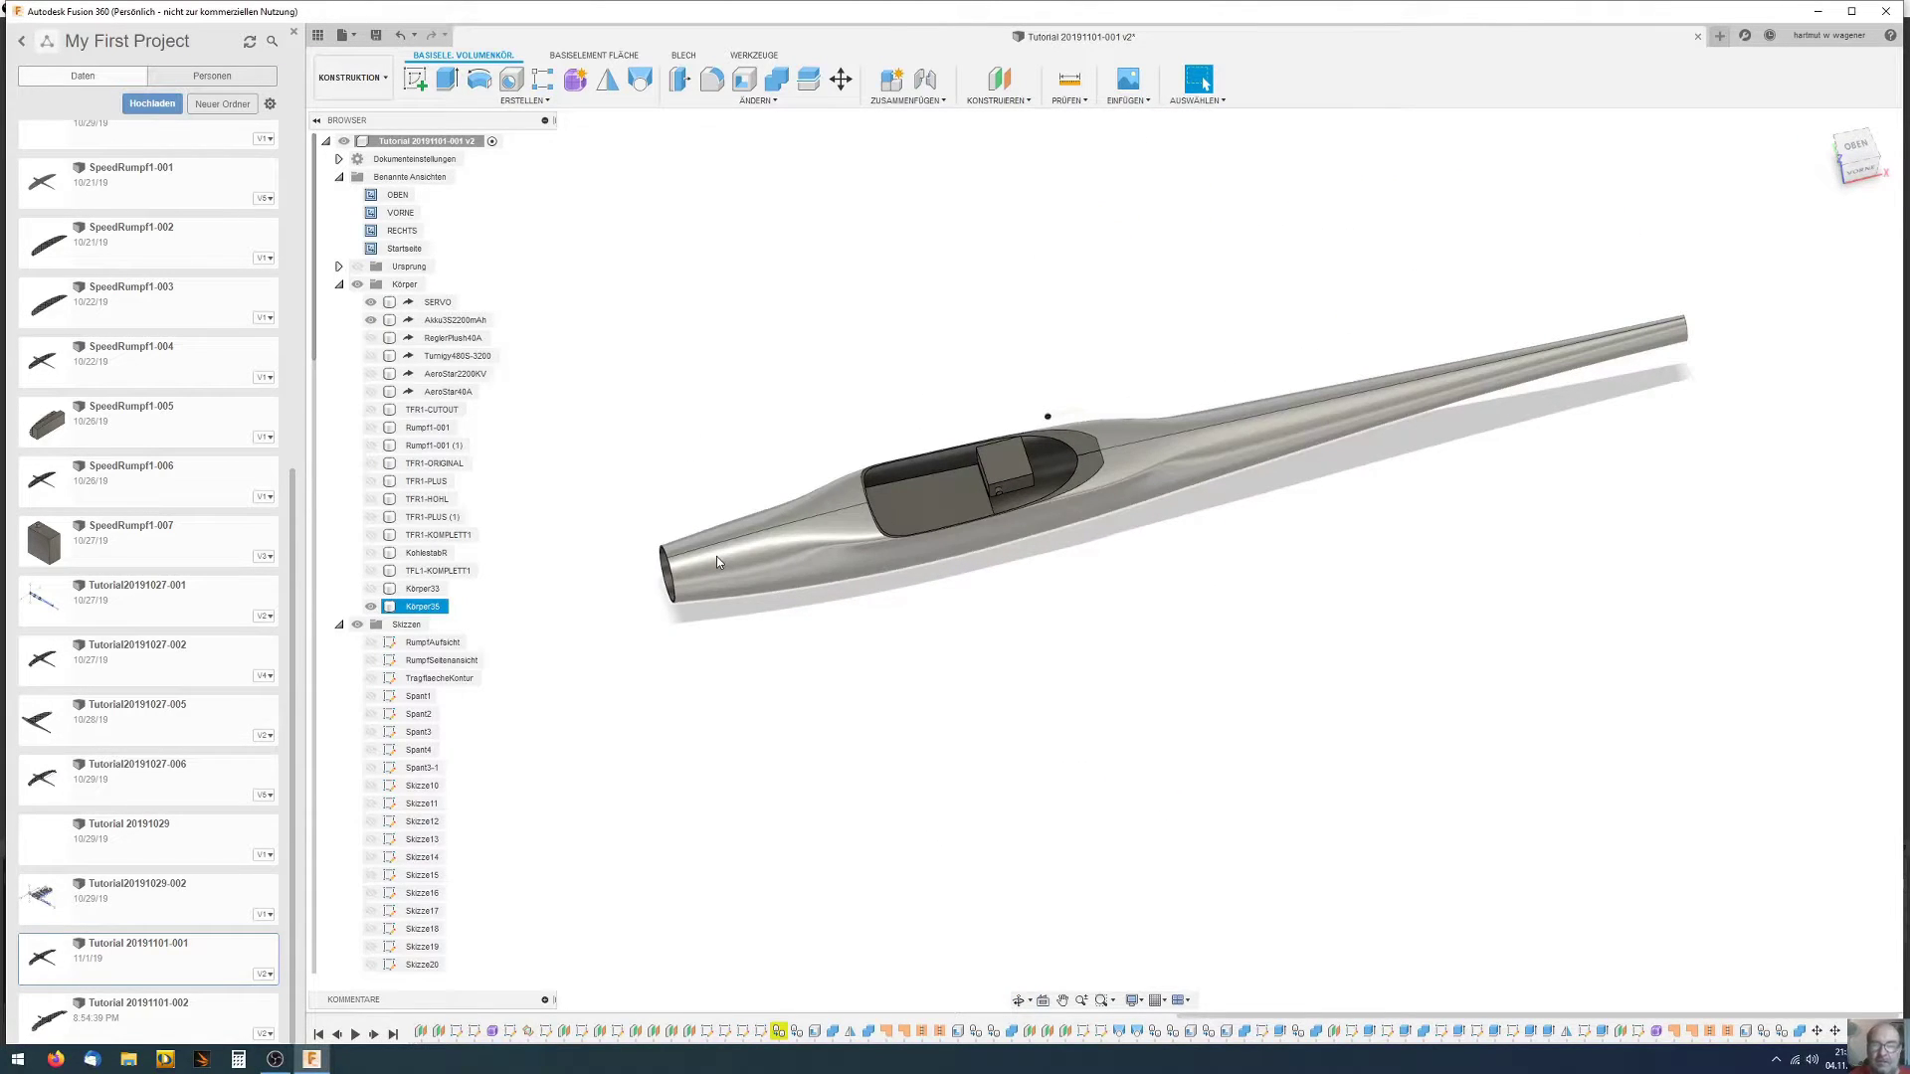
pyautogui.moveTo(722, 557)
pyautogui.keyDown('shift'); pyautogui.mouseDown(button='middle')
pyautogui.moveTo(789, 579)
pyautogui.moveTo(812, 551)
pyautogui.mouseUp(button='middle'); pyautogui.keyUp('shift')
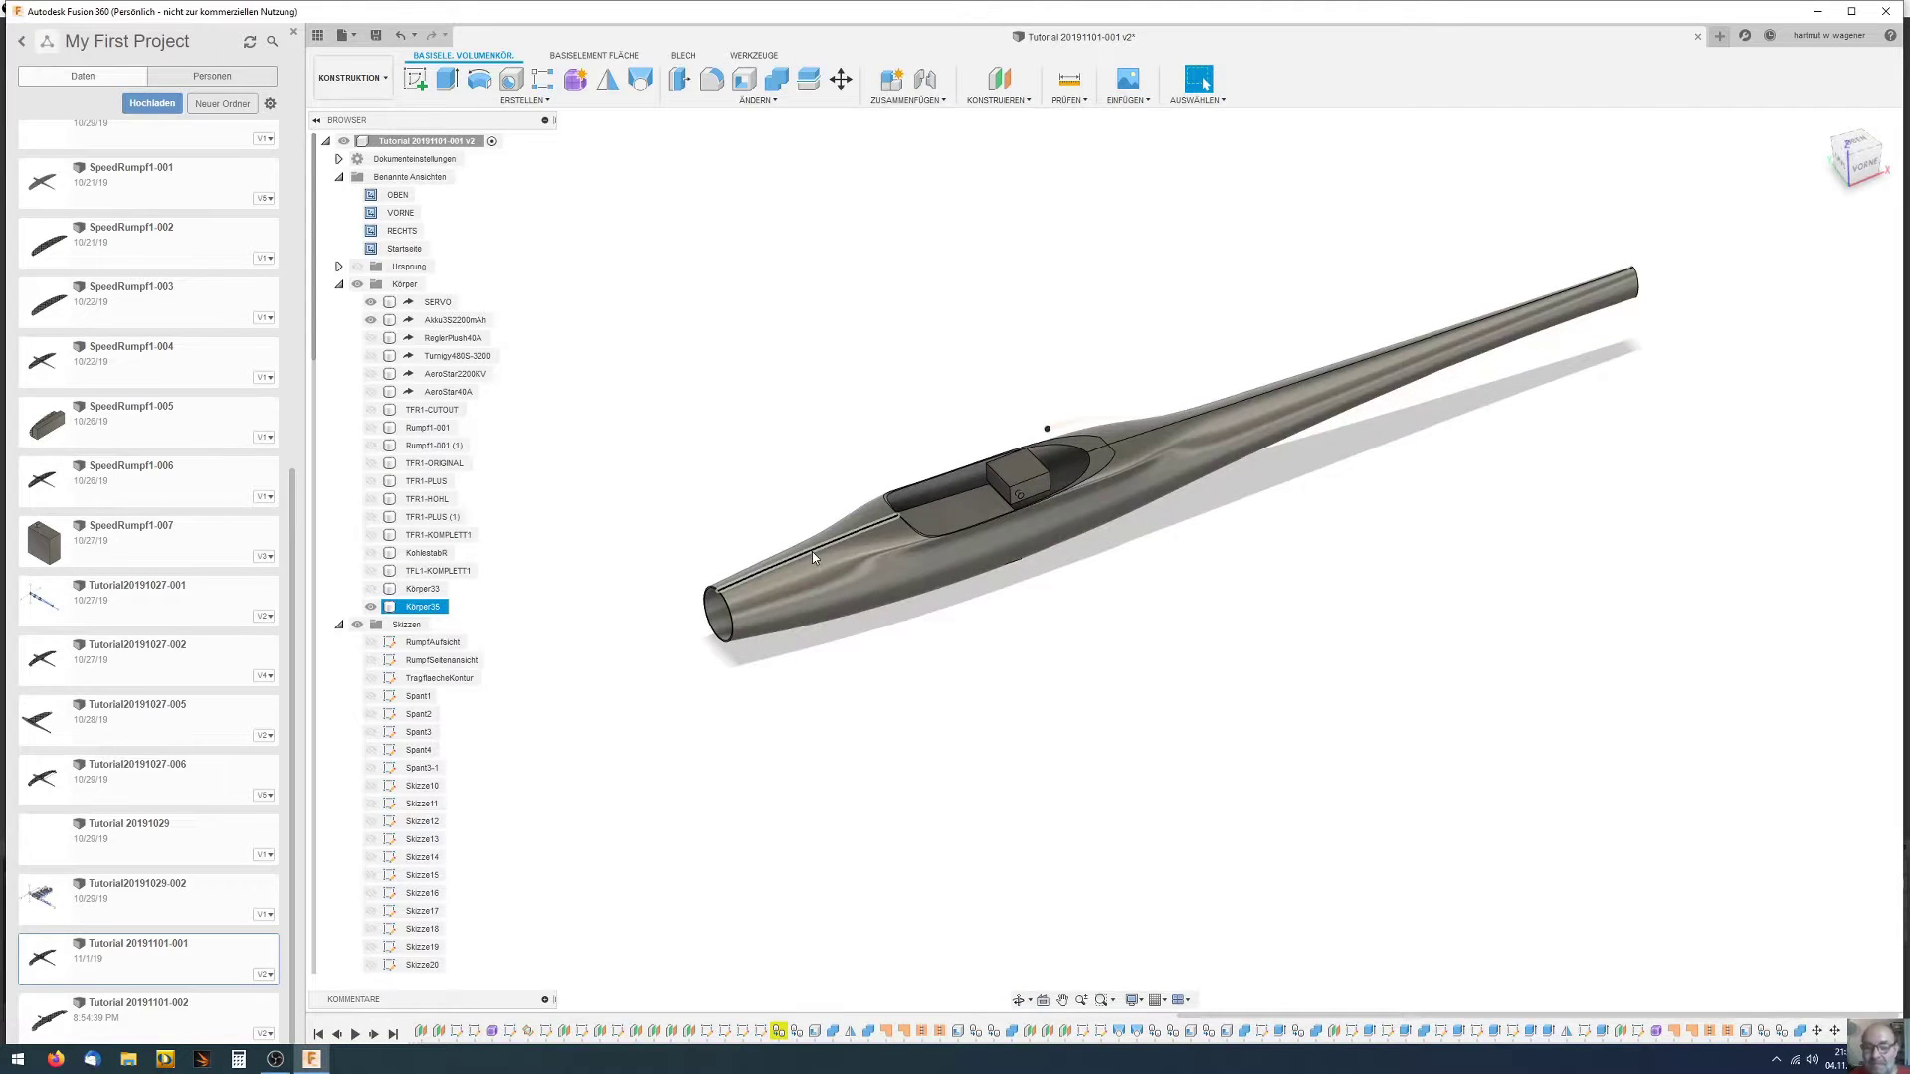
pyautogui.moveTo(812, 551)
pyautogui.keyDown('shift'); pyautogui.mouseDown(button='middle')
pyautogui.moveTo(900, 537)
pyautogui.moveTo(896, 521)
pyautogui.moveTo(941, 575)
pyautogui.mouseUp(button='middle'); pyautogui.keyUp('shift')
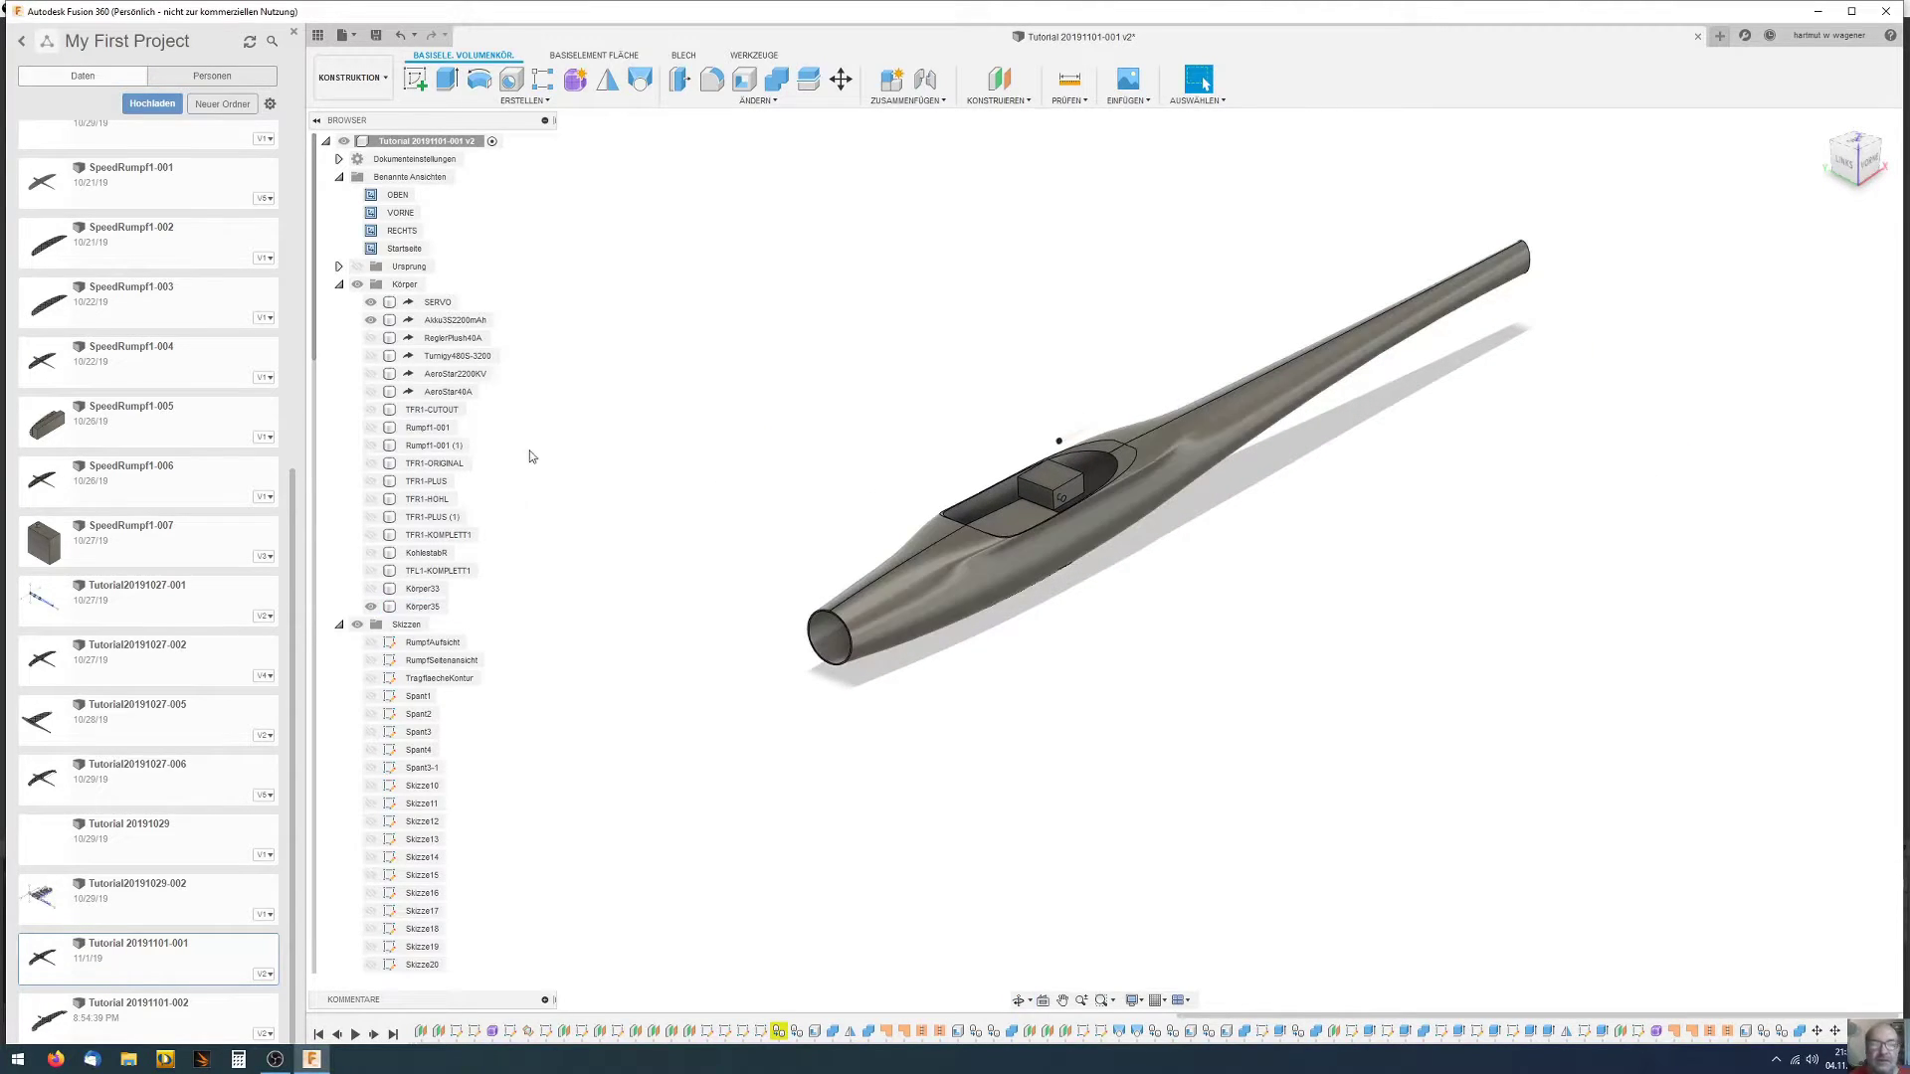
pyautogui.click(369, 573)
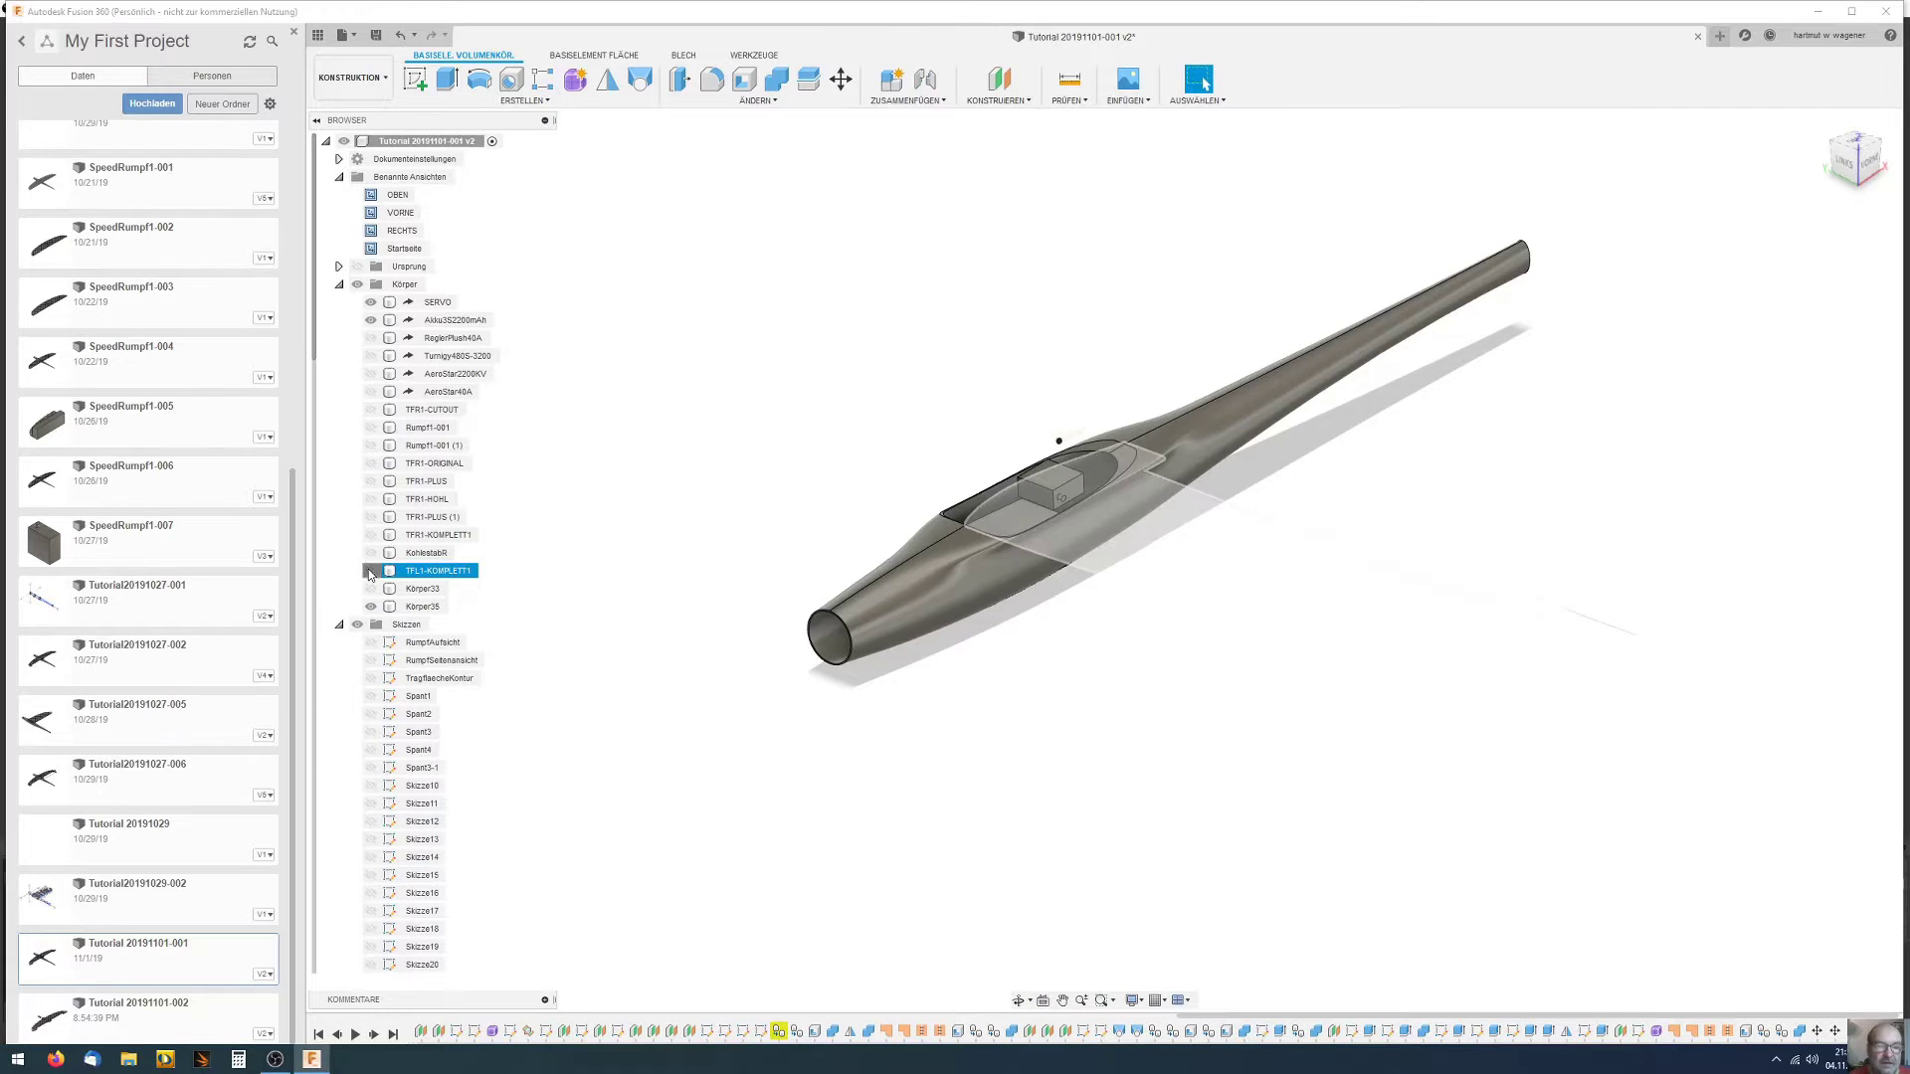
# Show the TFL1-KOMPLETT1 and TFR1-KOMPLETT1 wing halves and the KohlestabR carbon rod
pyautogui.click(369, 574)
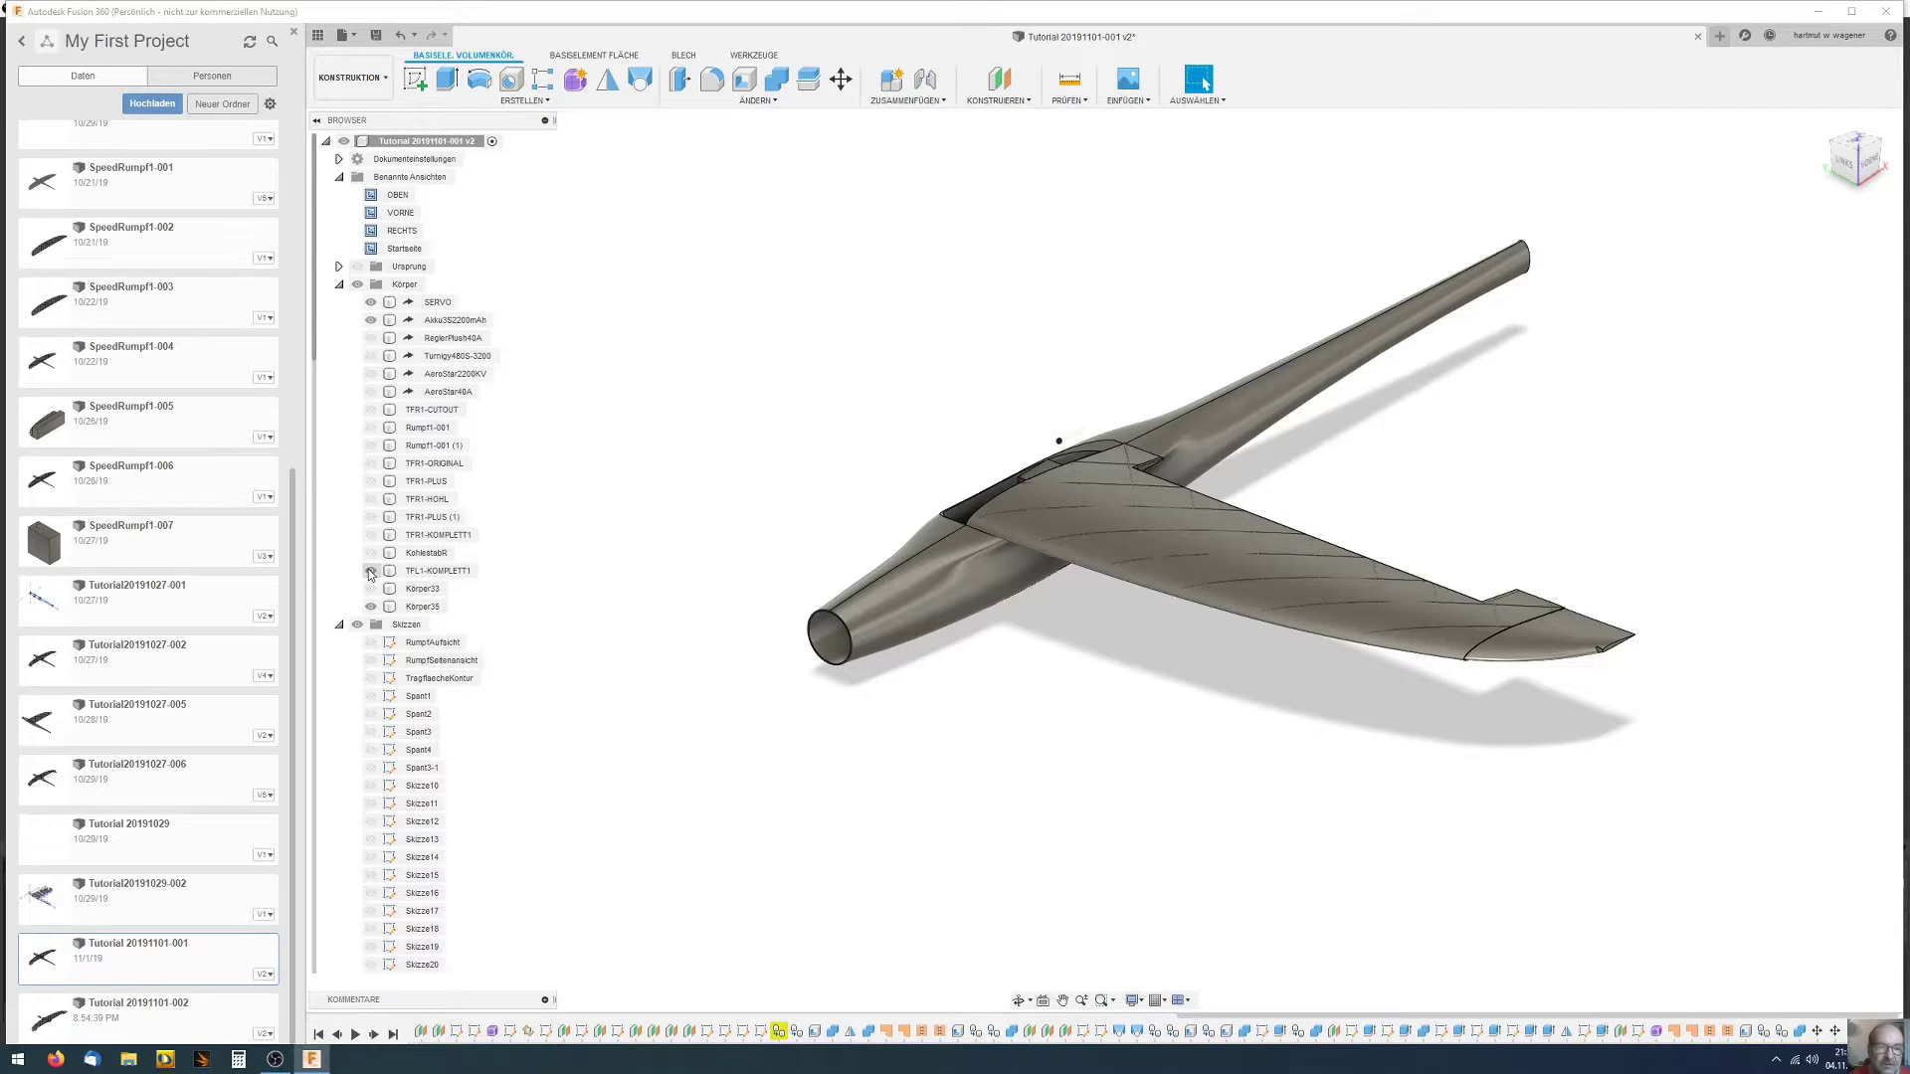
pyautogui.click(371, 553)
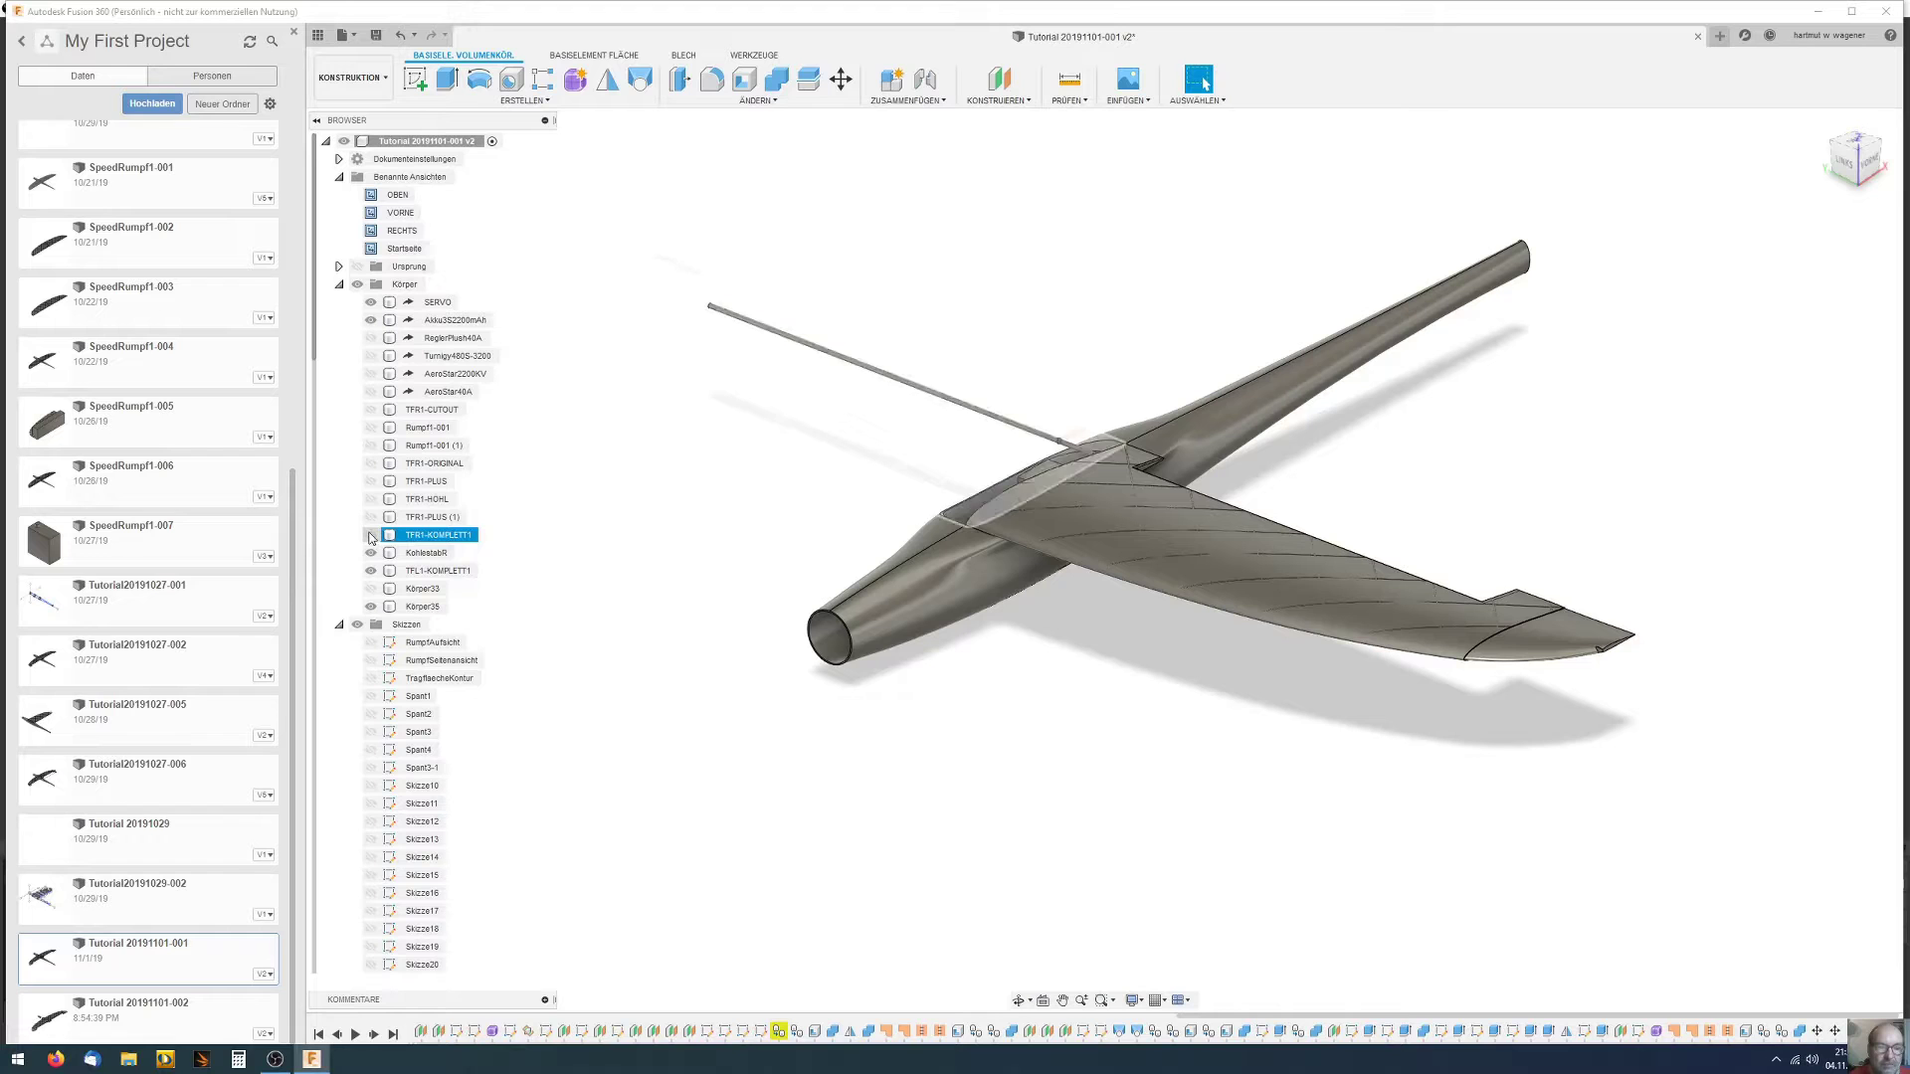
pyautogui.click(371, 535)
# Inspect the glider's underside, return to the home view, and hide TFL1-KOMPLETT1
pyautogui.moveTo(958, 603)
pyautogui.keyDown('shift'); pyautogui.mouseDown(button='middle')
pyautogui.moveTo(1151, 703)
pyautogui.moveTo(1087, 690)
pyautogui.moveTo(1068, 708)
pyautogui.moveTo(1083, 699)
pyautogui.mouseUp(button='middle'); pyautogui.keyUp('shift')
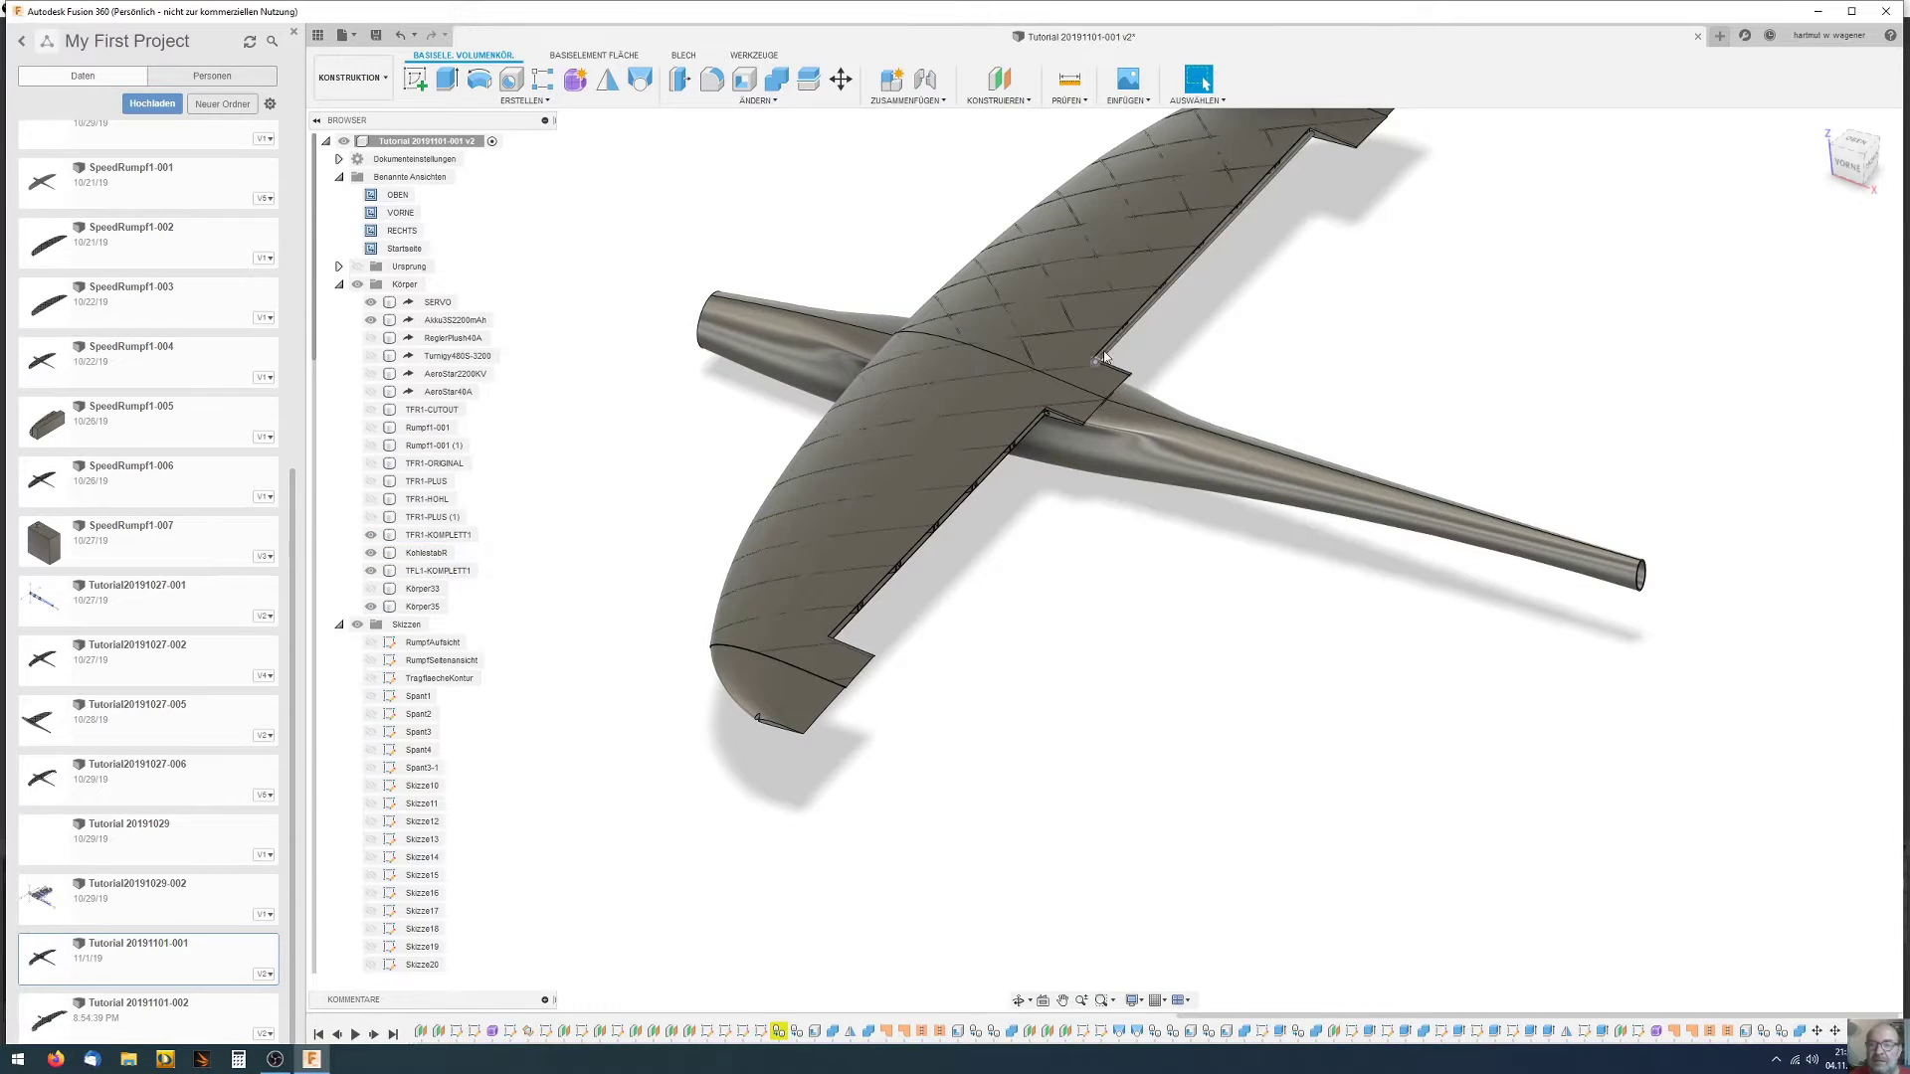
pyautogui.keyDown('shift'); pyautogui.moveTo(1167, 375); pyautogui.dragTo(1201, 231, button='middle'); pyautogui.keyUp('shift')
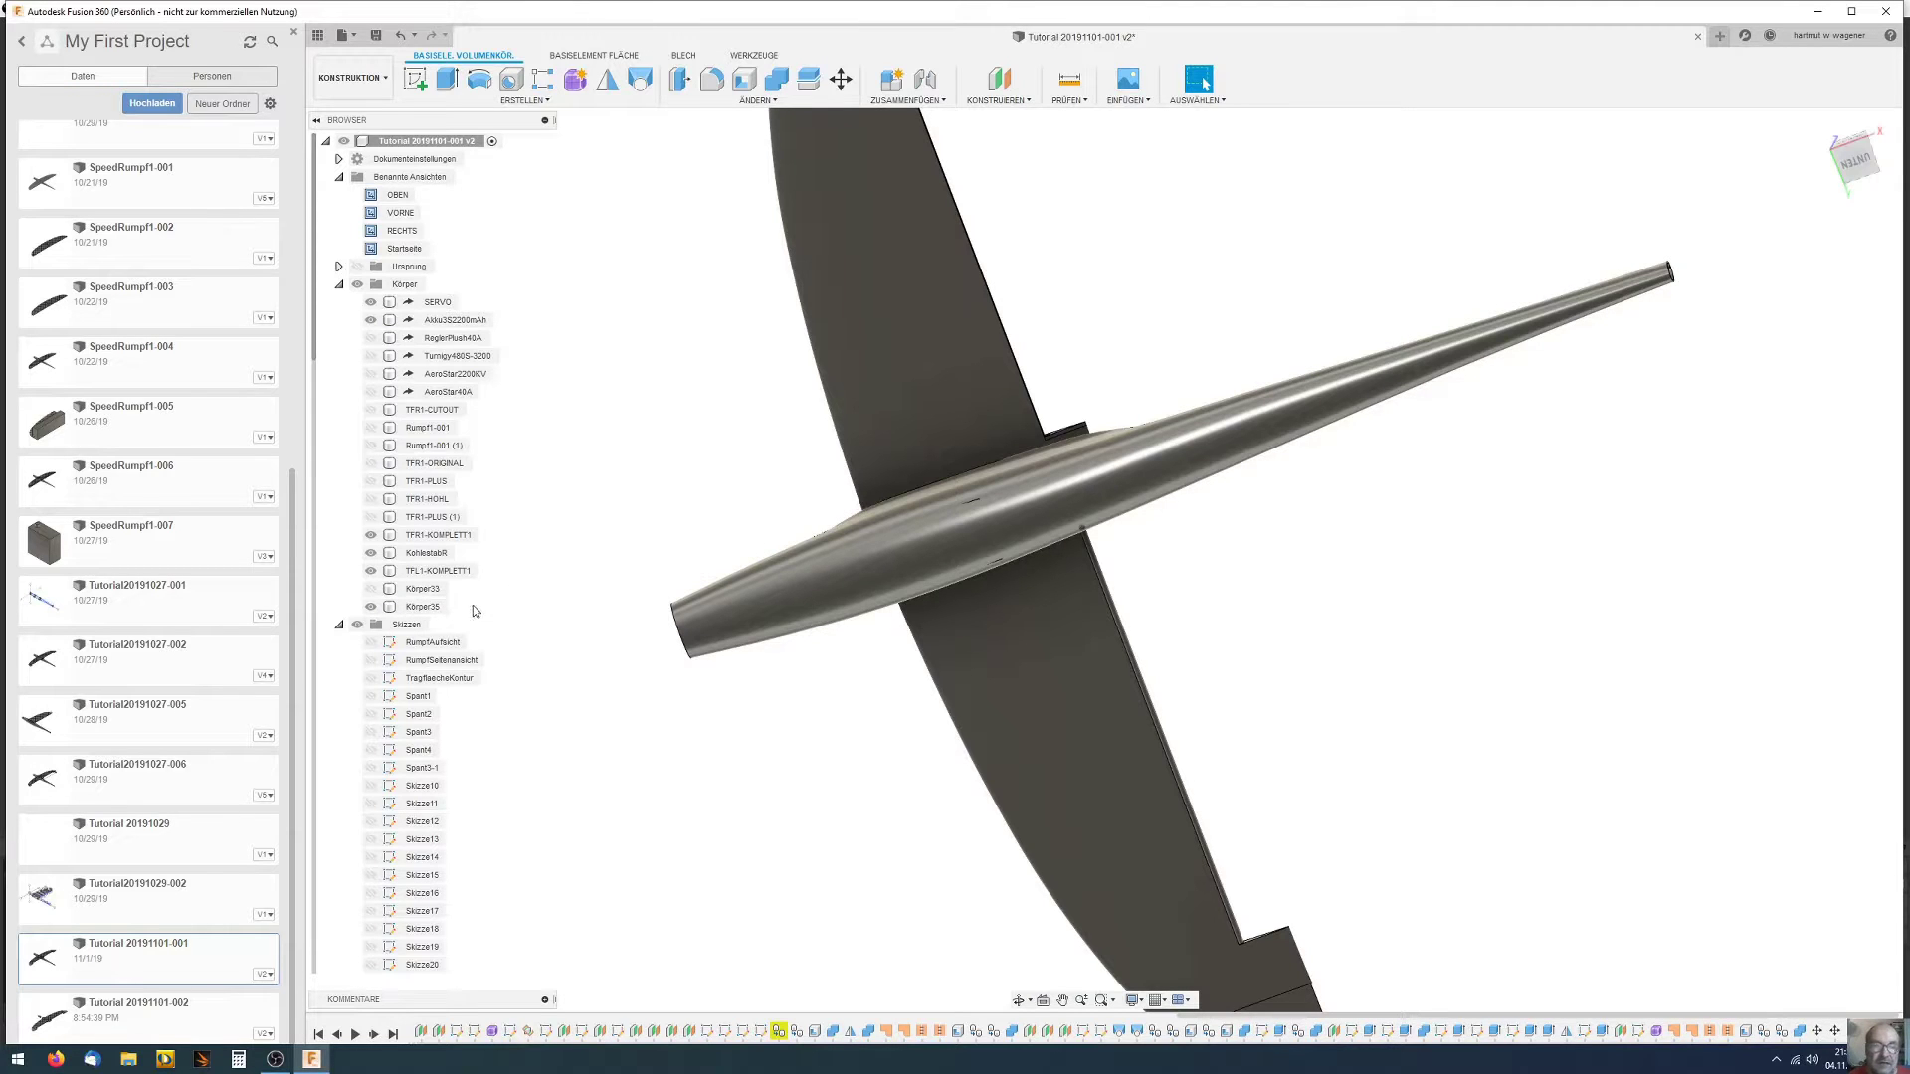
pyautogui.press('F6')
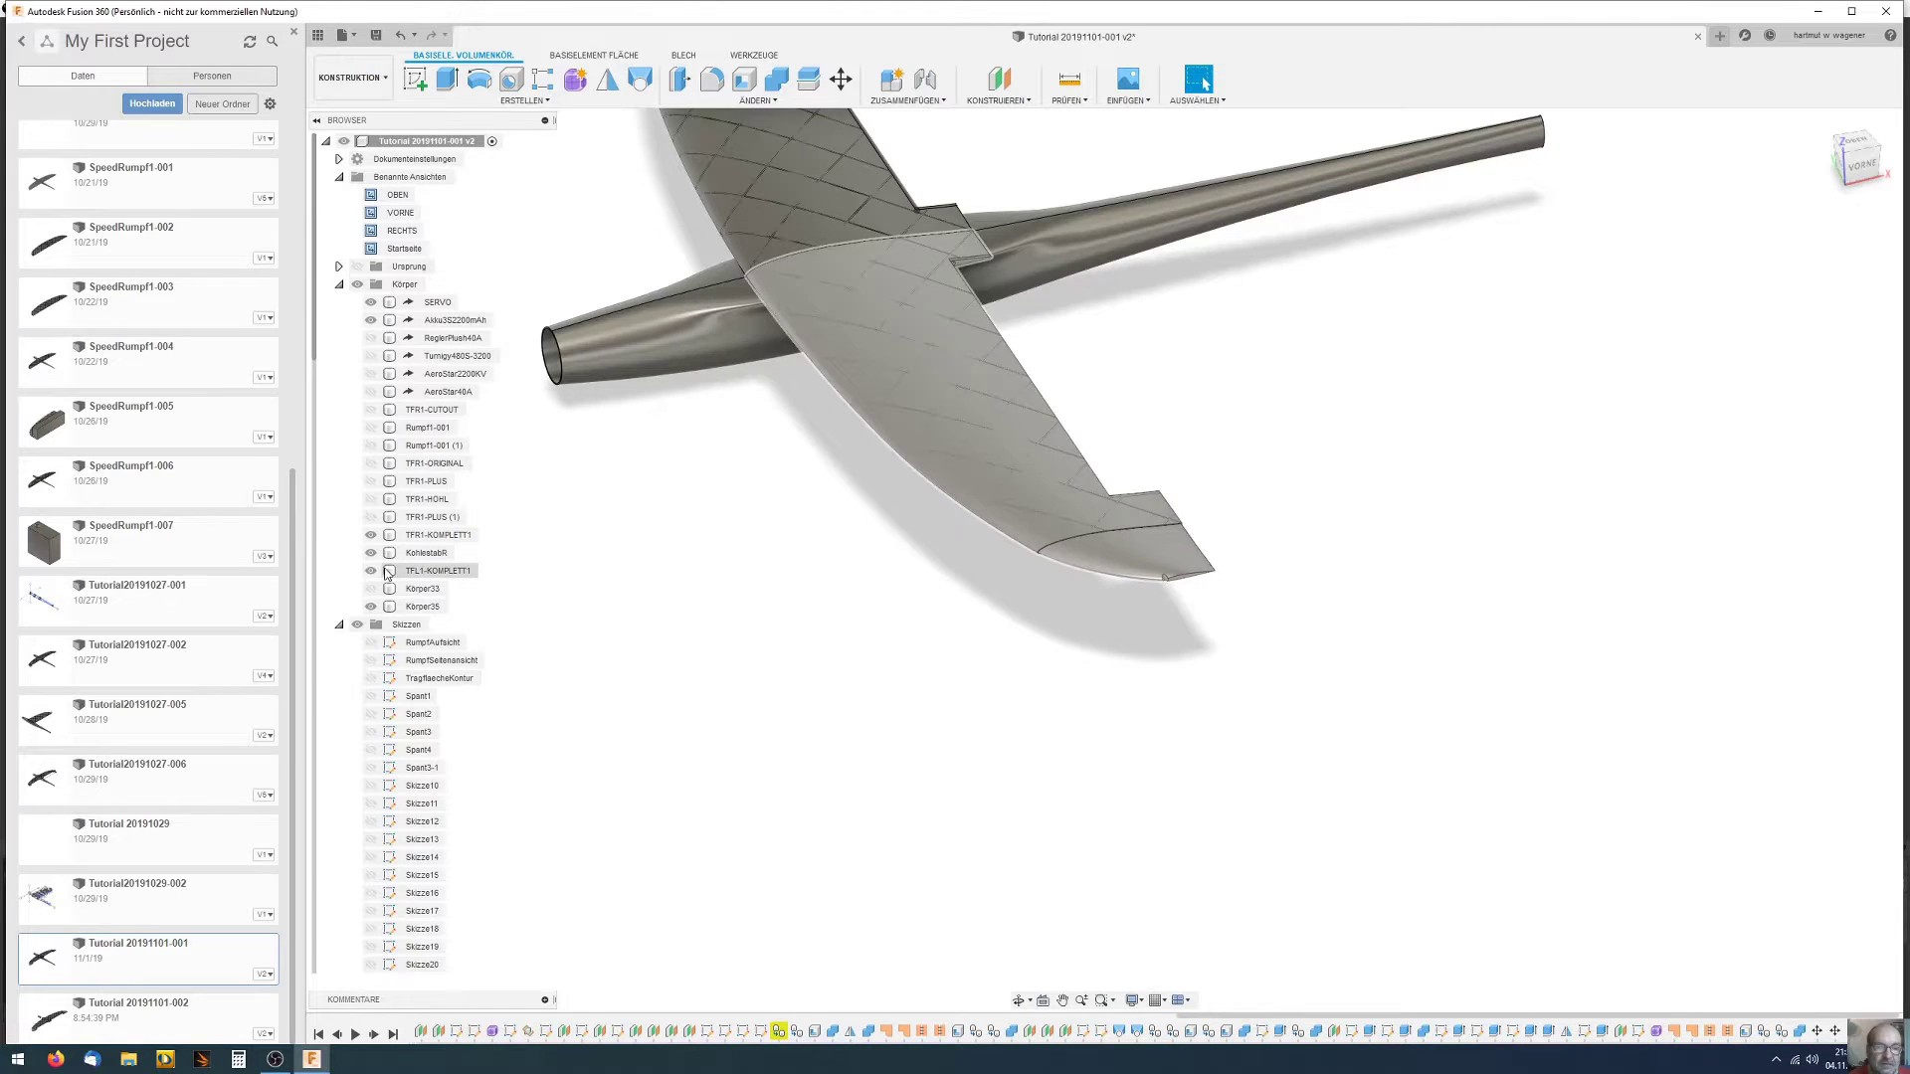
pyautogui.click(374, 574)
pyautogui.moveTo(746, 503)
pyautogui.keyDown('shift'); pyautogui.mouseDown(button='middle')
pyautogui.moveTo(746, 453)
pyautogui.moveTo(797, 497)
pyautogui.moveTo(759, 349)
pyautogui.moveTo(772, 358)
pyautogui.mouseUp(button='middle'); pyautogui.keyUp('shift')
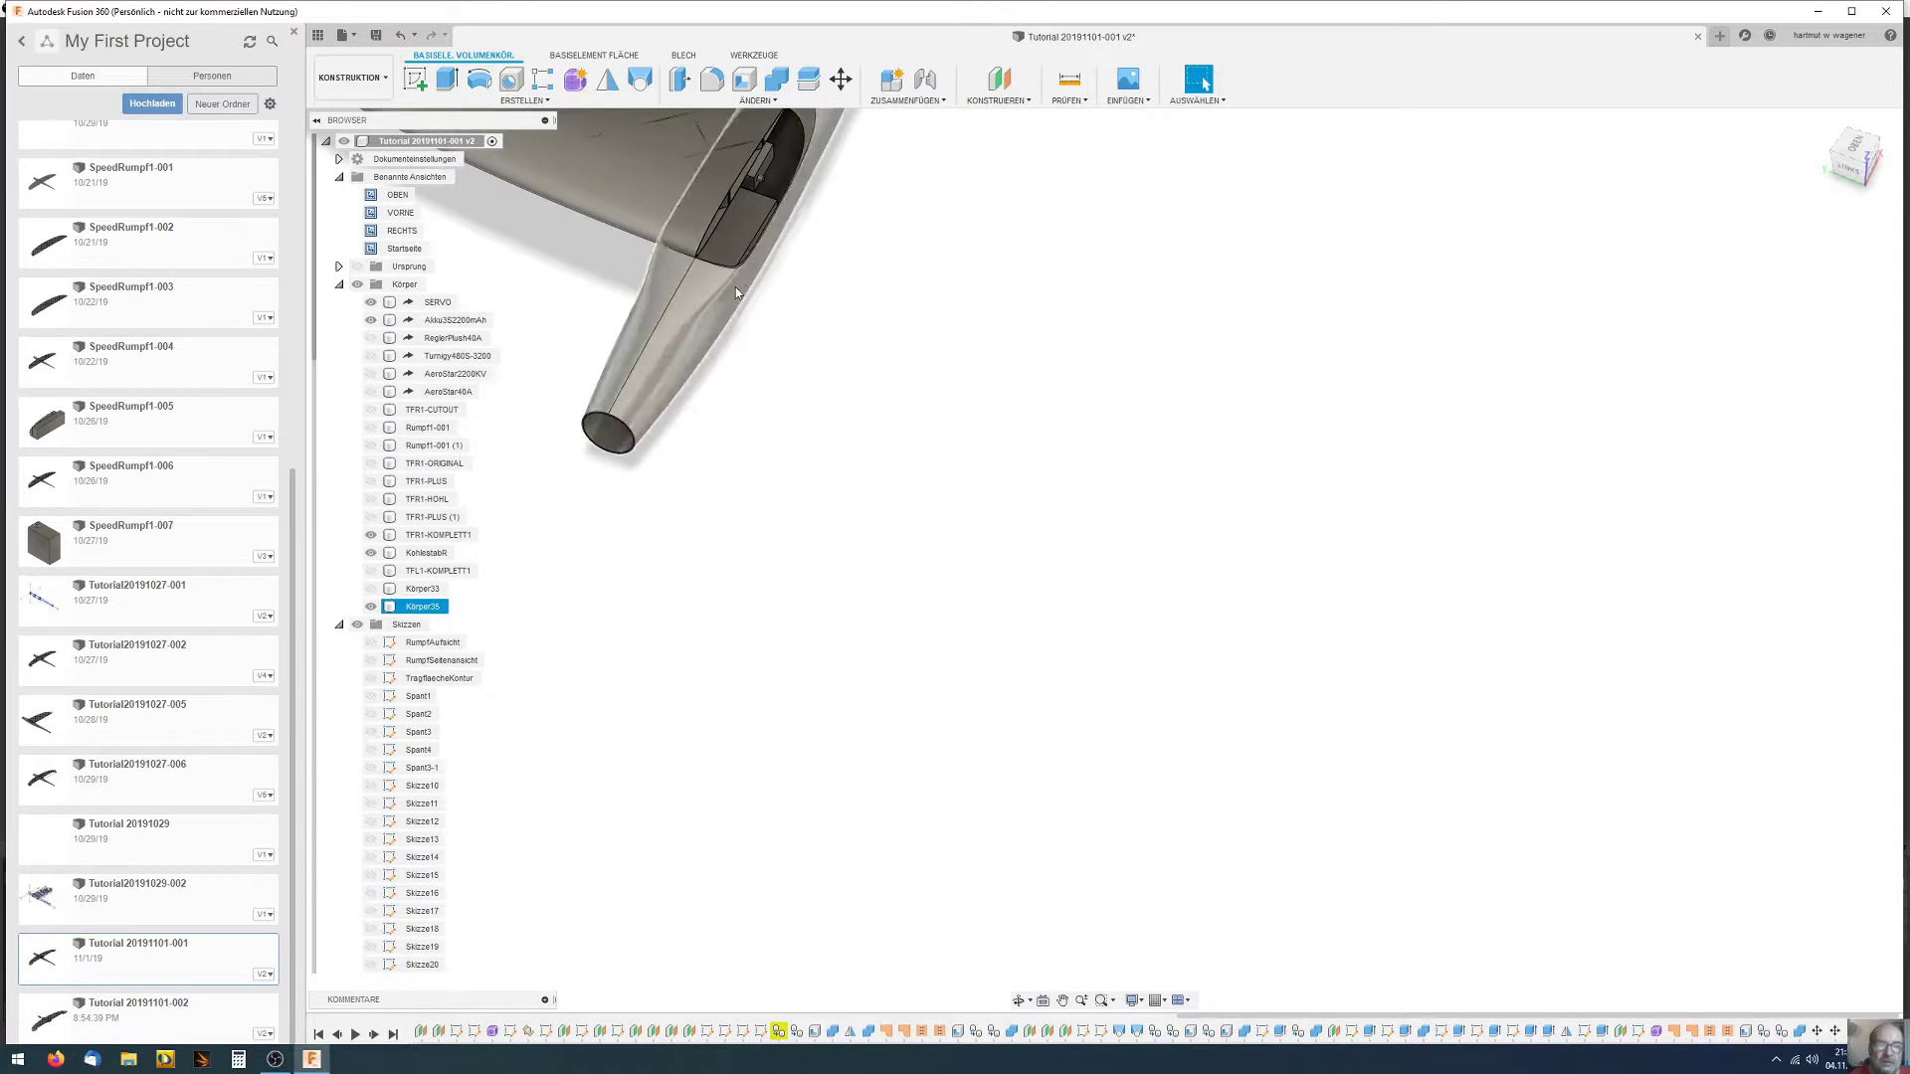
# Show TFL1-KOMPLETT1, hide TFR1-KOMPLETT1, and view the wing over the fuselage
pyautogui.click(371, 571)
pyautogui.click(370, 537)
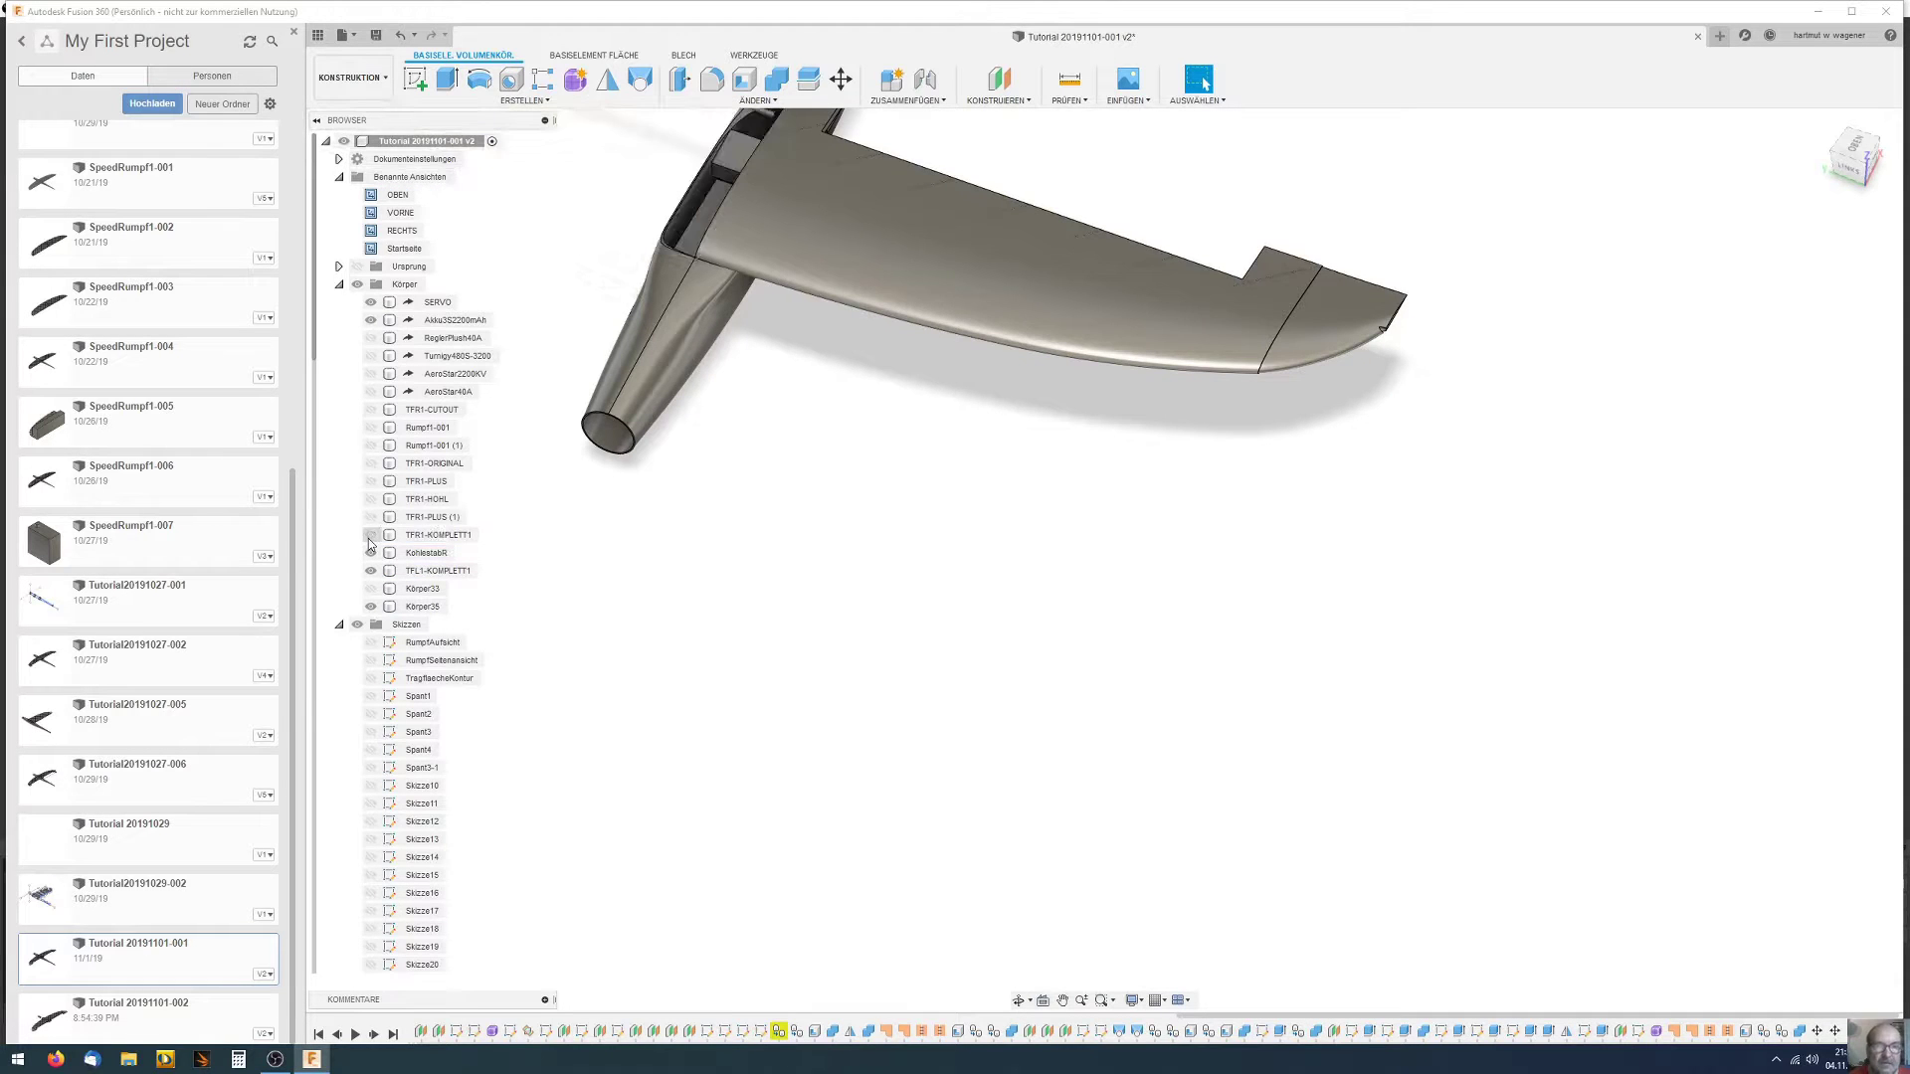
pyautogui.keyDown('shift'); pyautogui.moveTo(495, 449); pyautogui.dragTo(901, 254, button='middle'); pyautogui.keyUp('shift')
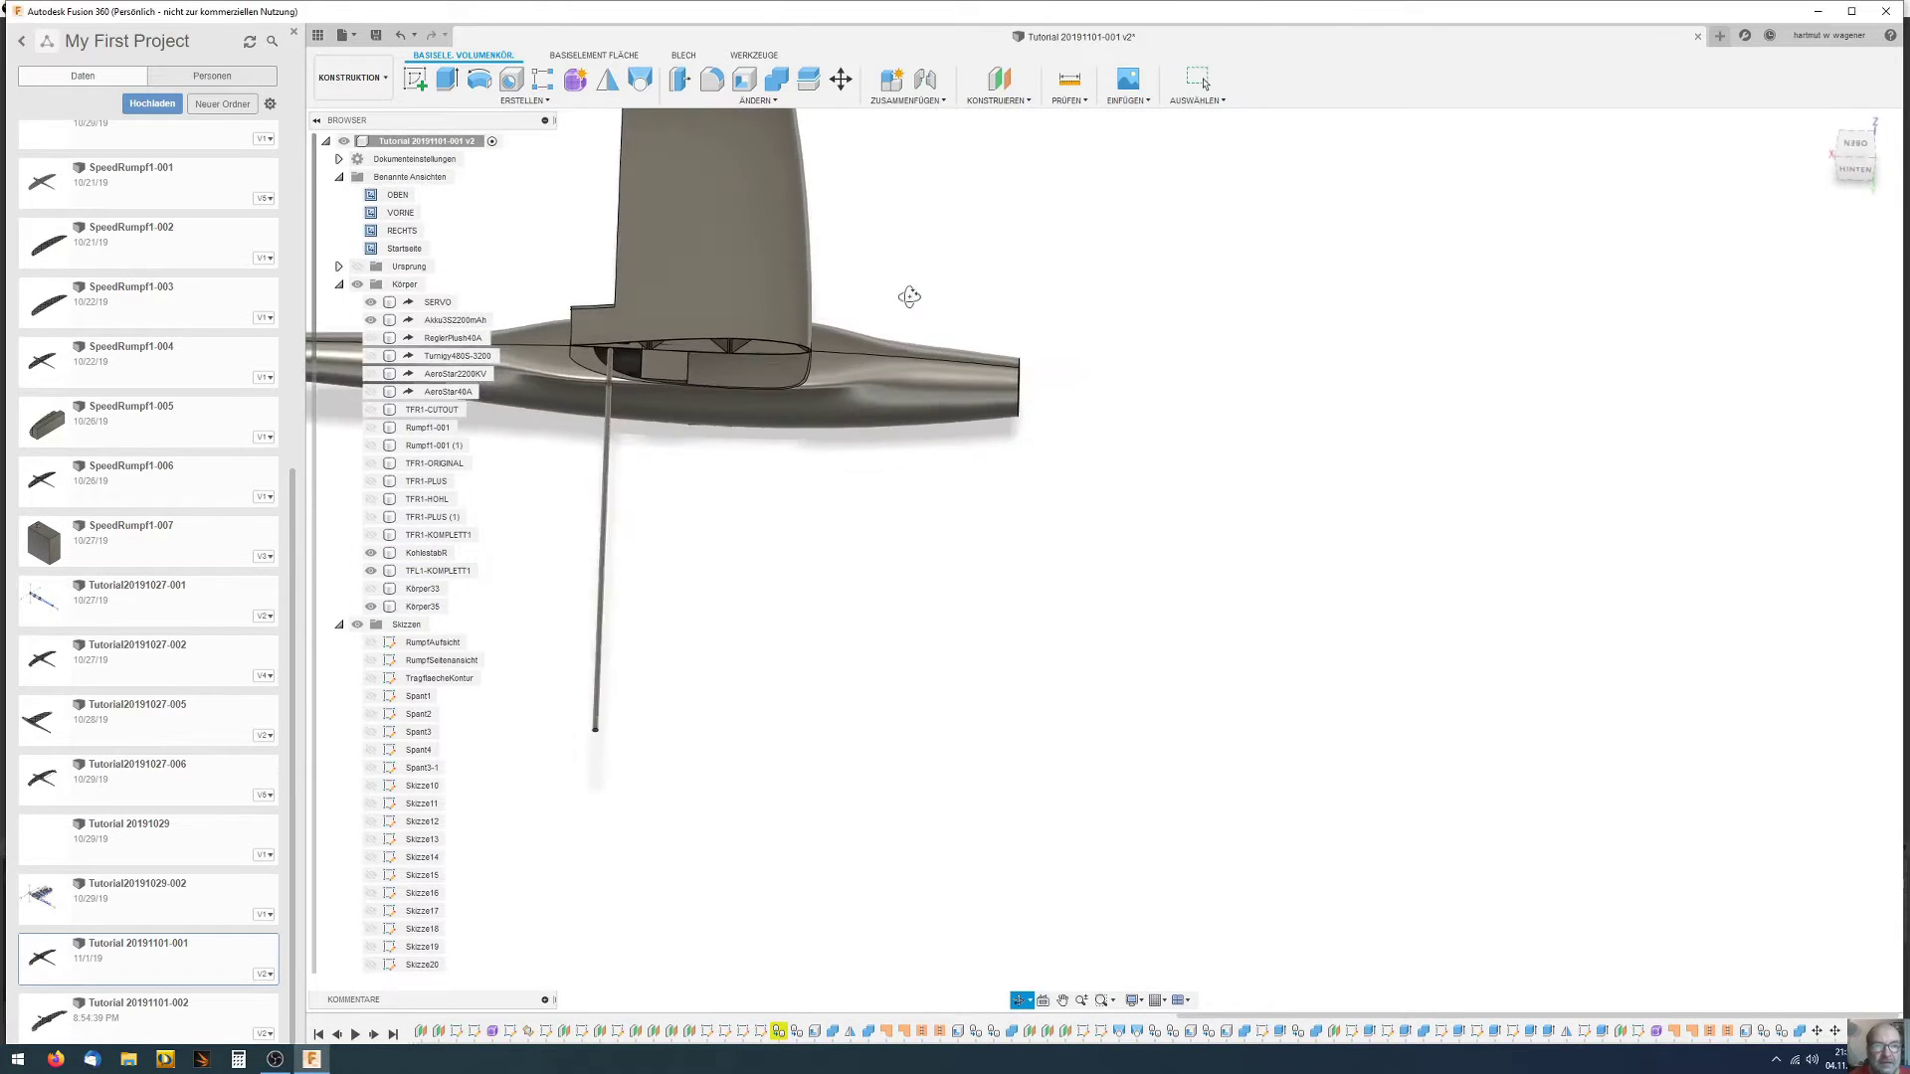
pyautogui.scroll(5, 642, 313)
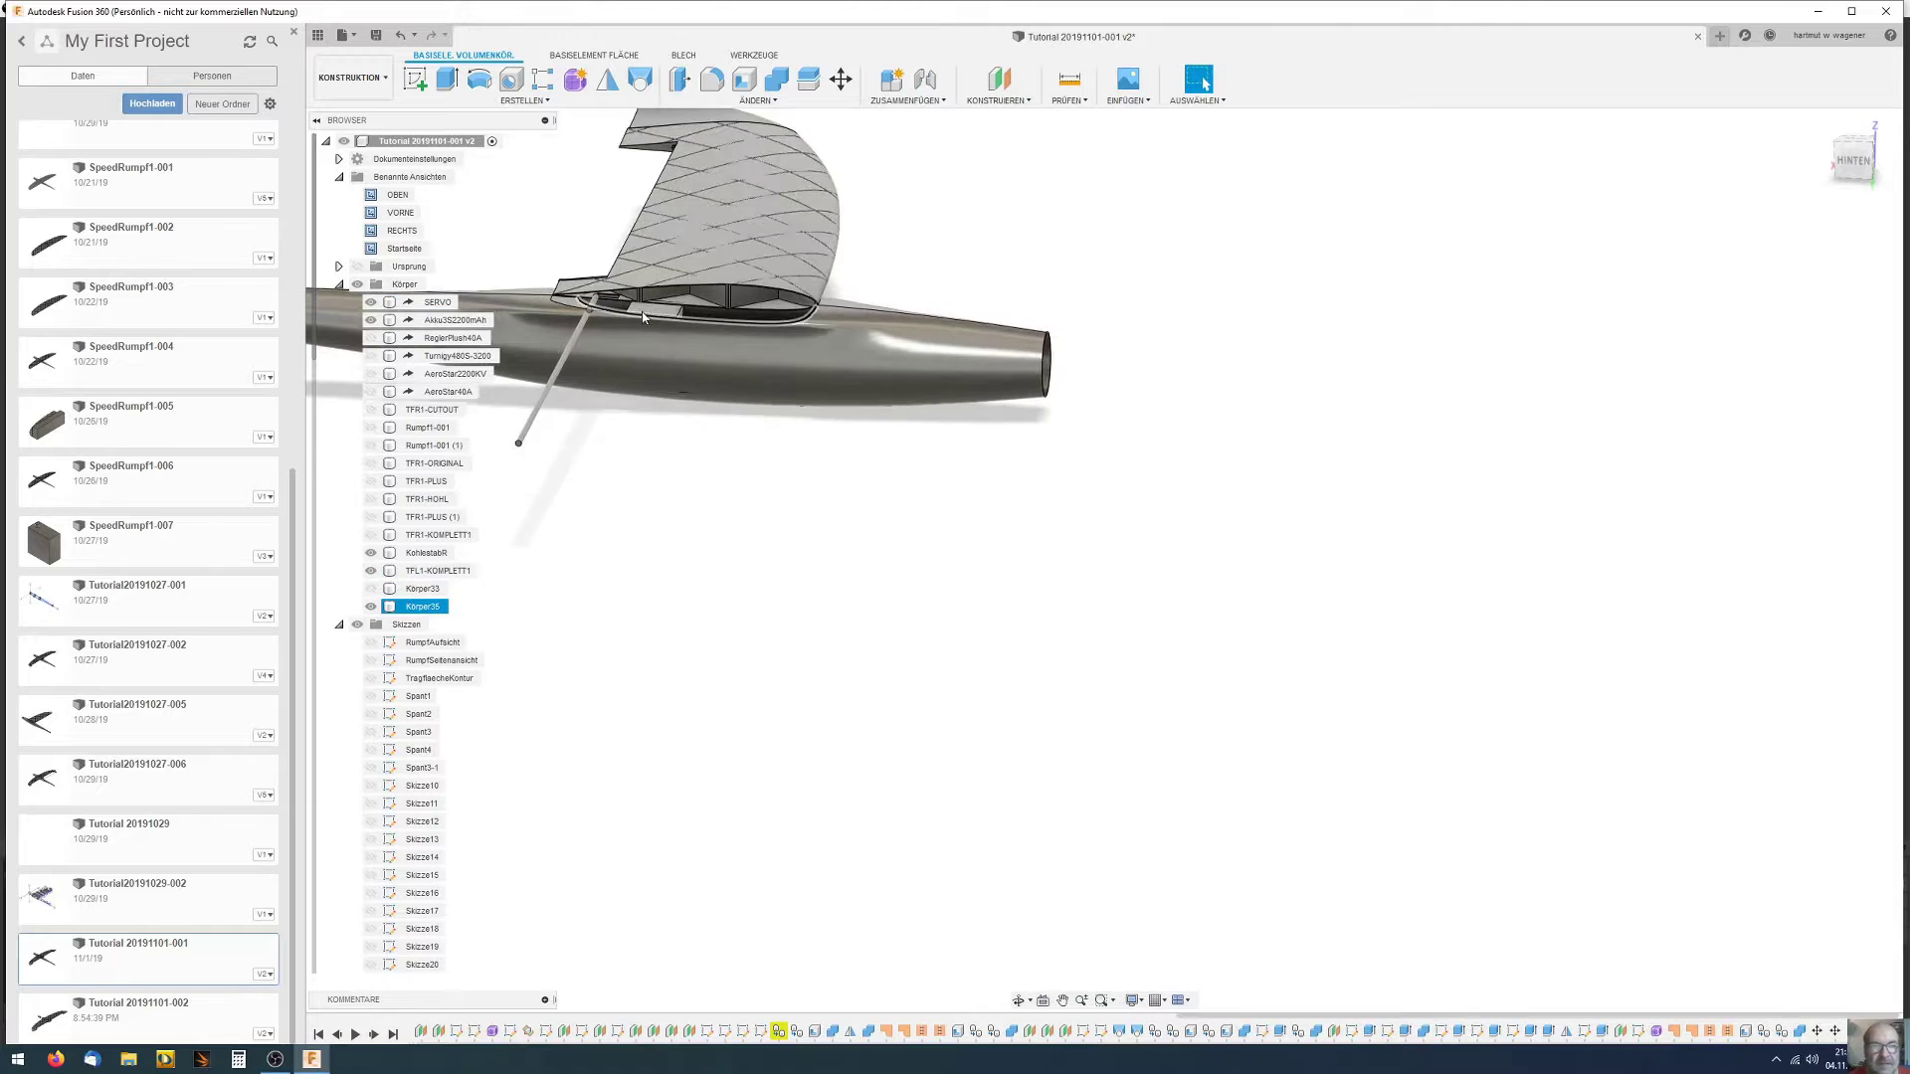
pyautogui.keyDown('shift'); pyautogui.moveTo(602, 318); pyautogui.dragTo(605, 285, button='middle'); pyautogui.keyUp('shift')
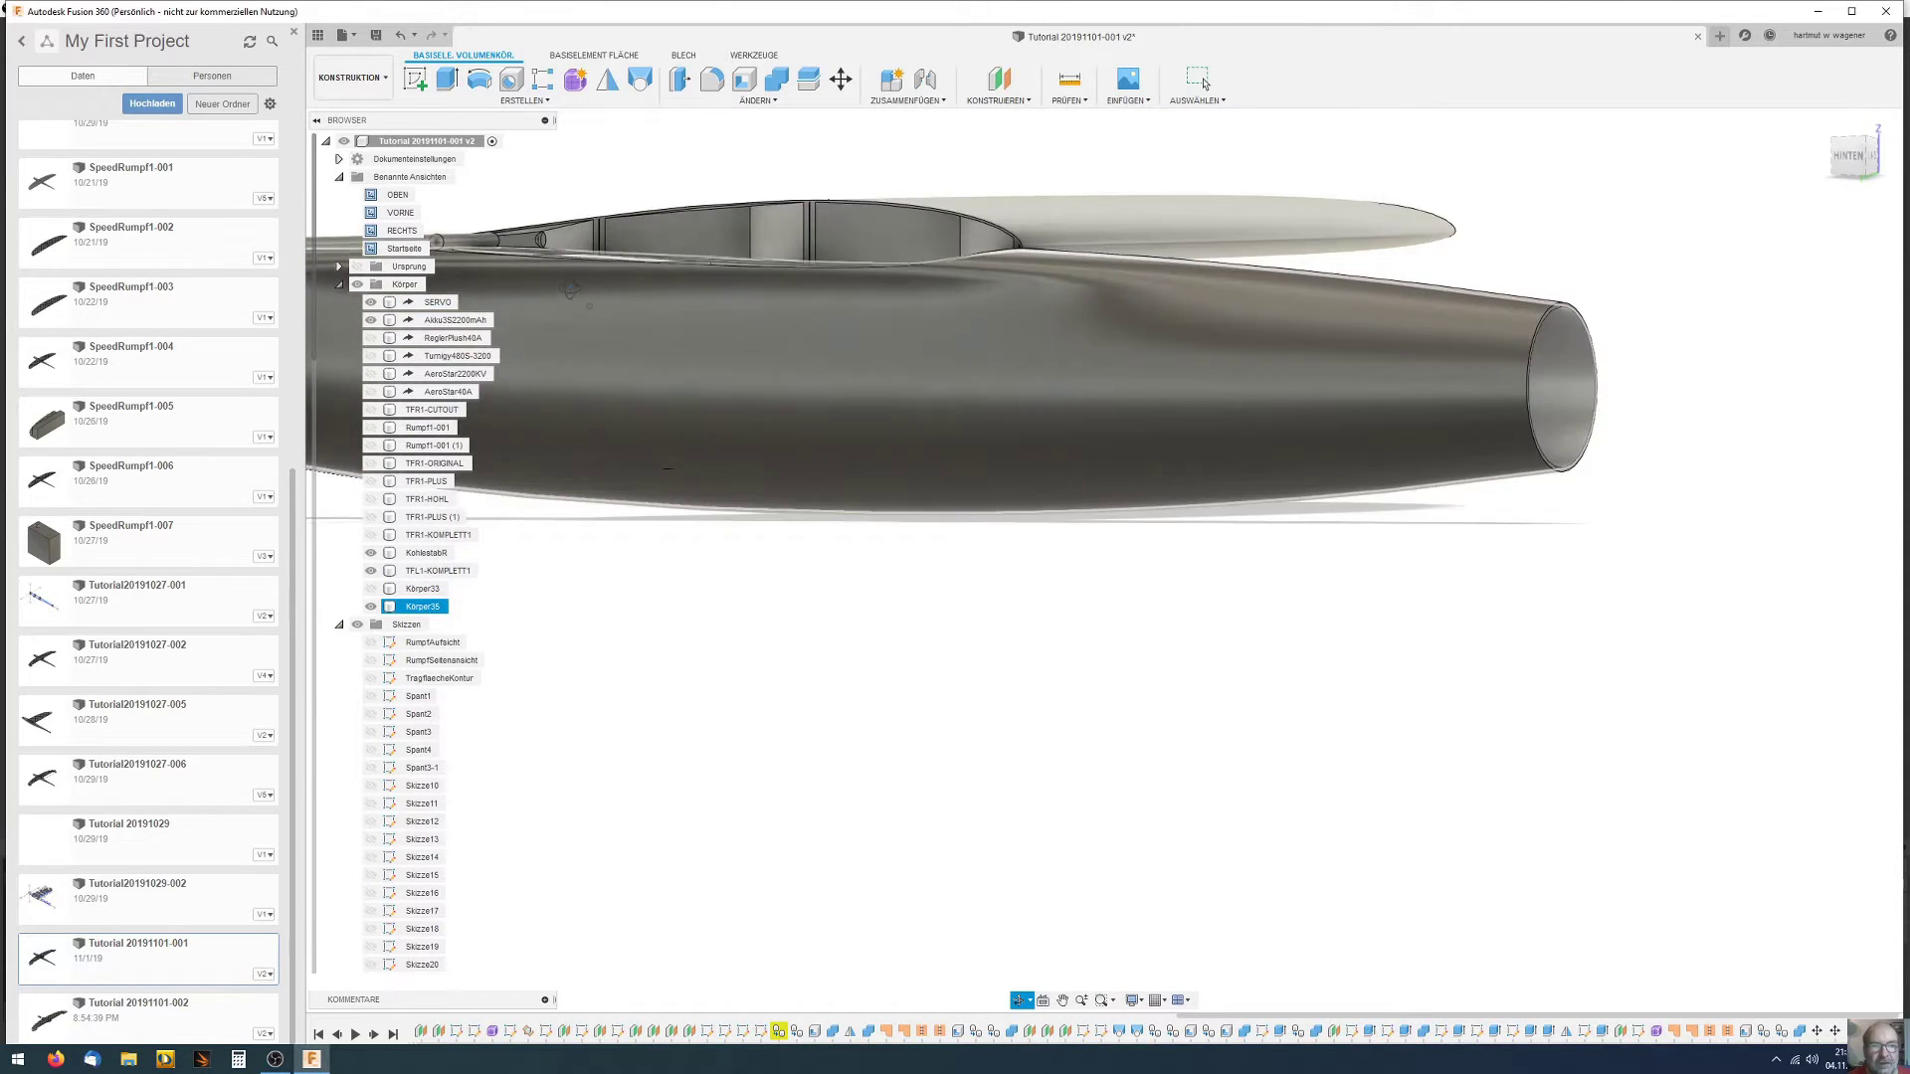
pyautogui.click(597, 318)
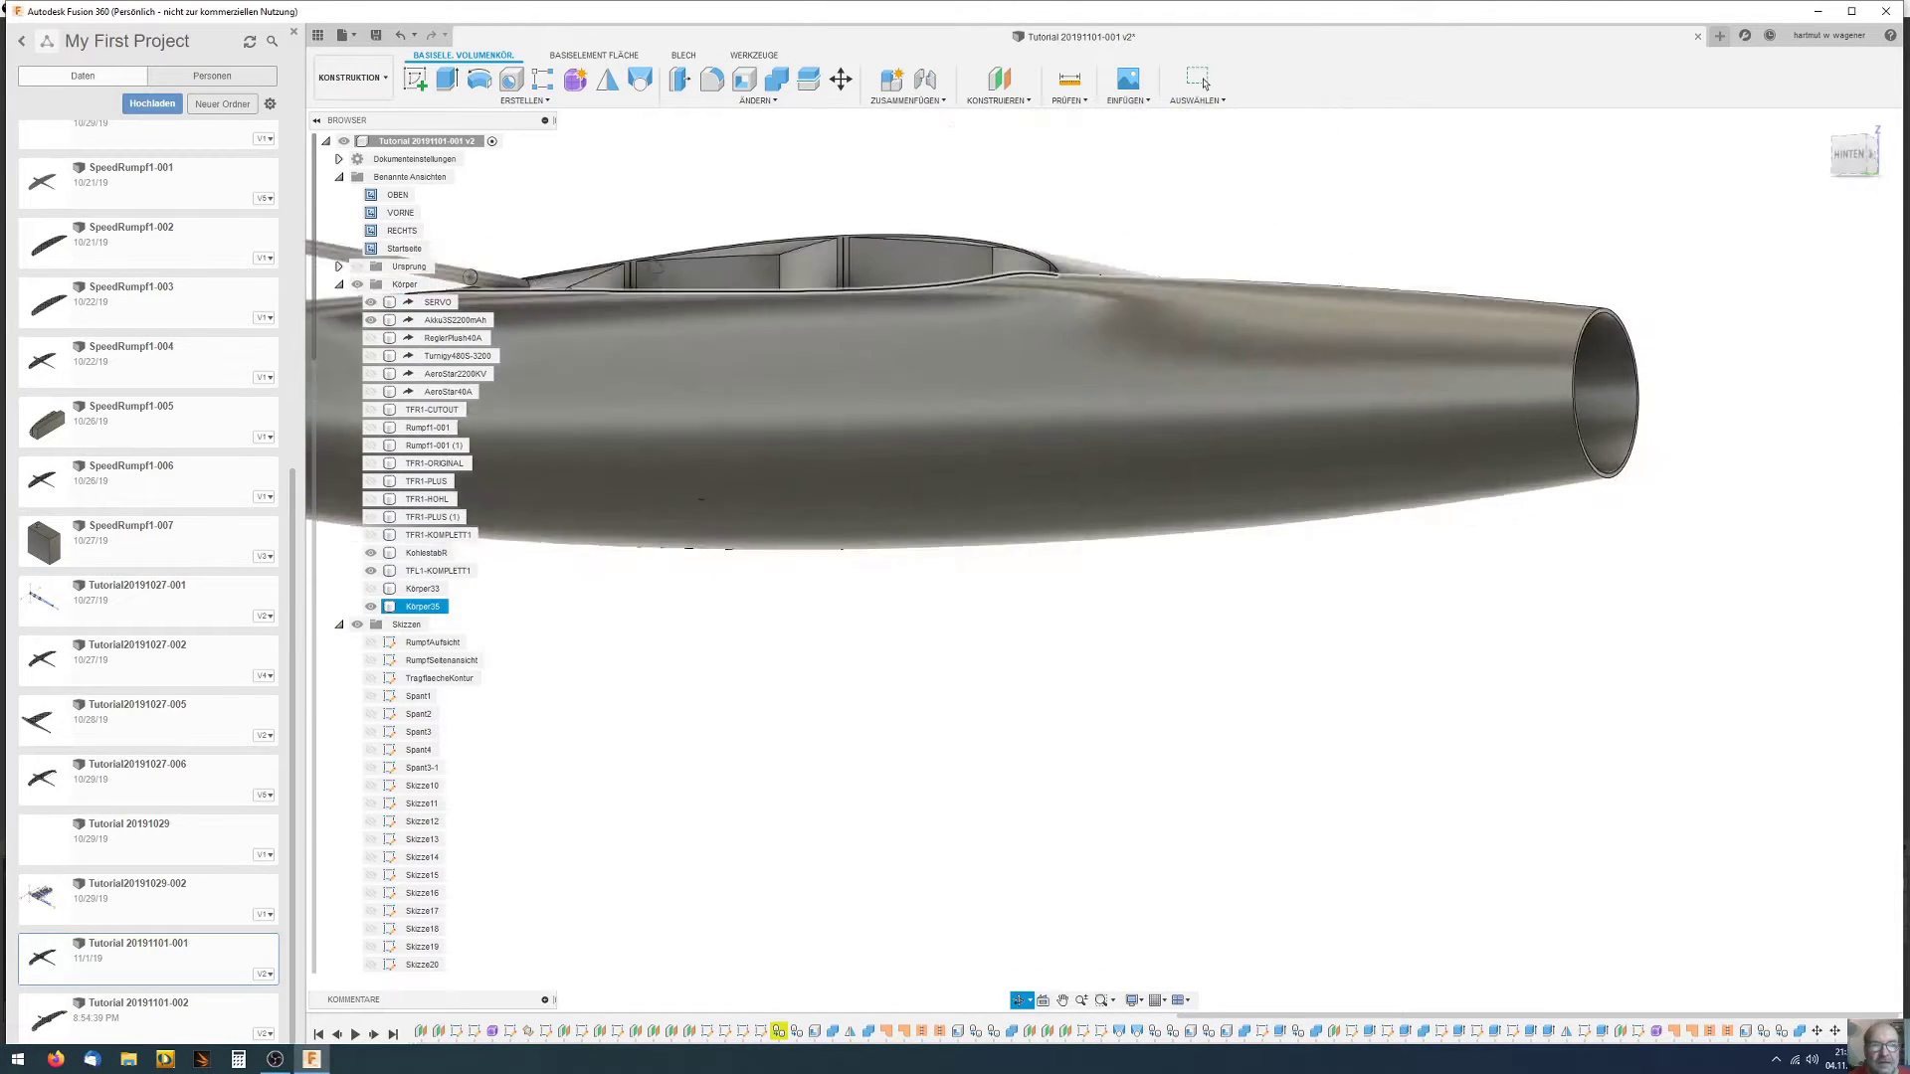
pyautogui.keyDown('shift'); pyautogui.moveTo(597, 319); pyautogui.dragTo(570, 384, button='middle'); pyautogui.keyUp('shift')
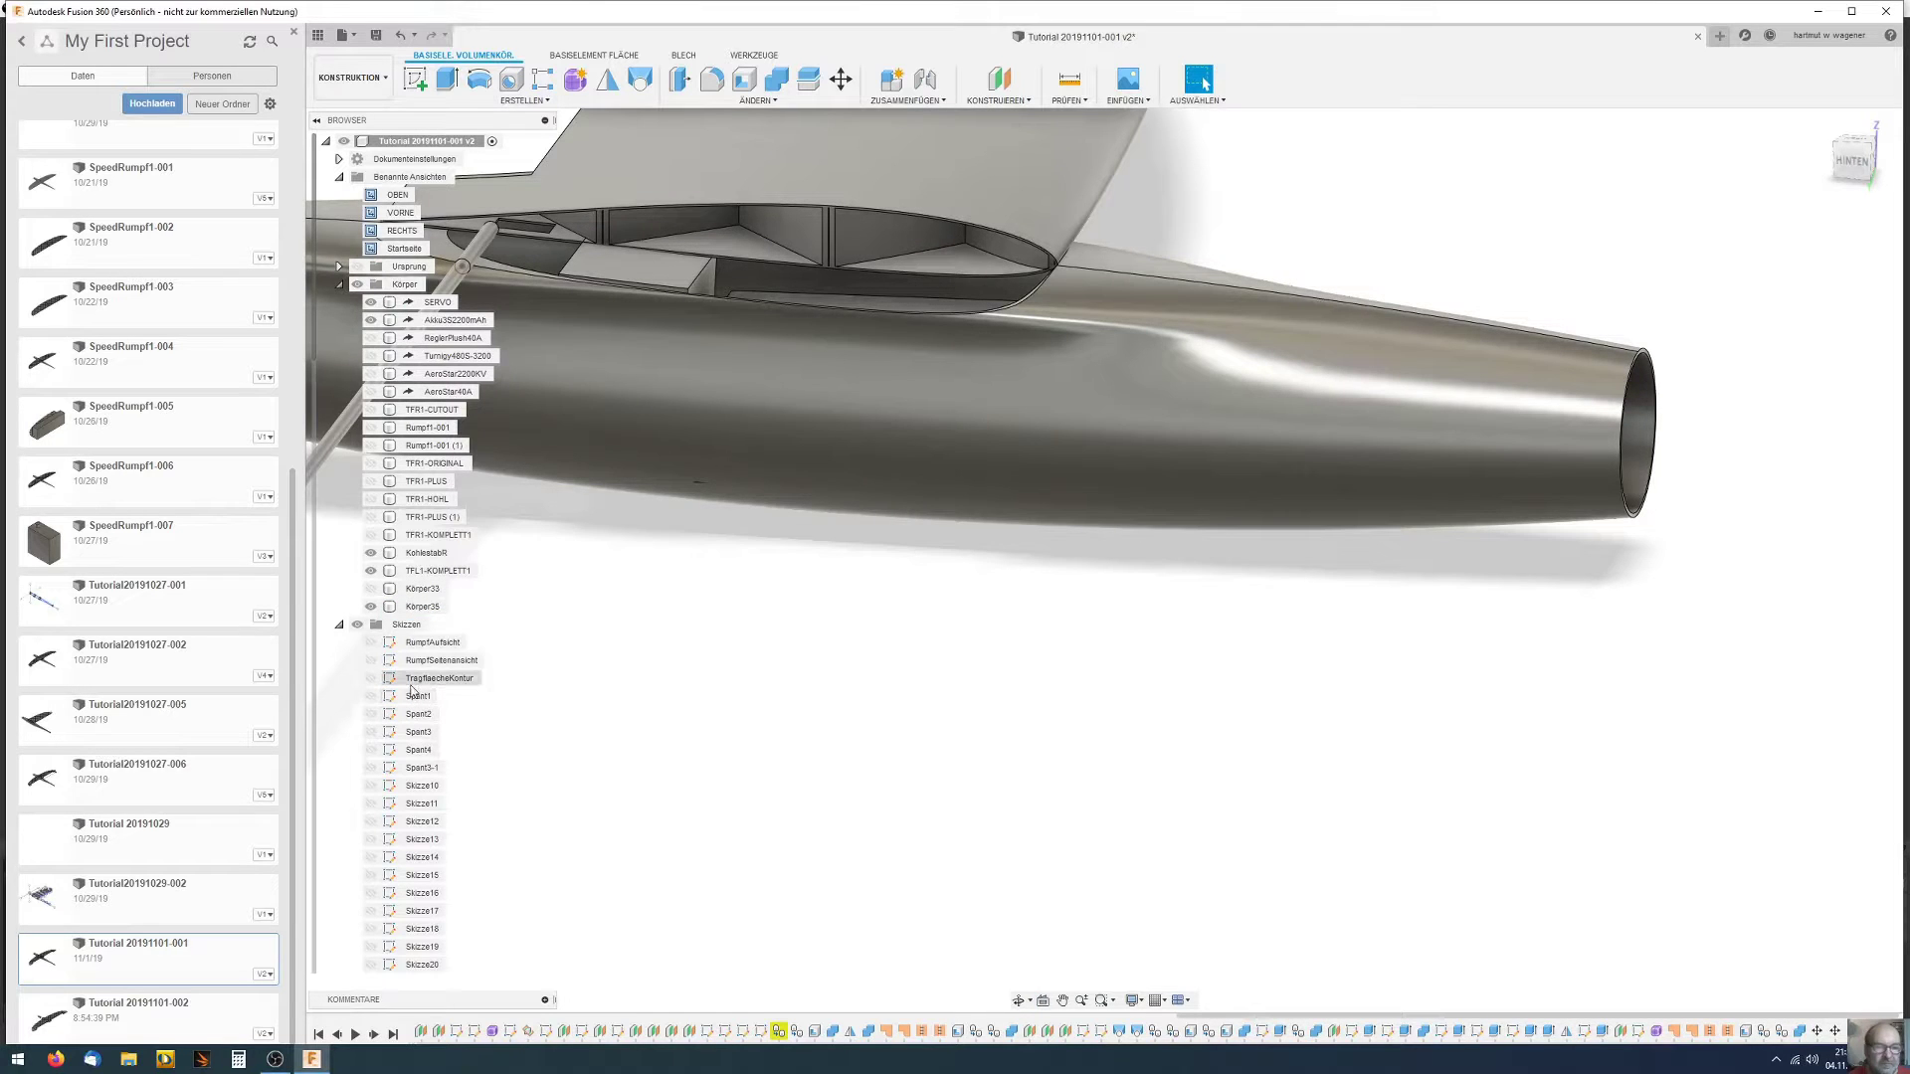
# Hide Körper35 and inspect the servo box beneath the TFL1-KOMPLETT1 wing
pyautogui.click(370, 607)
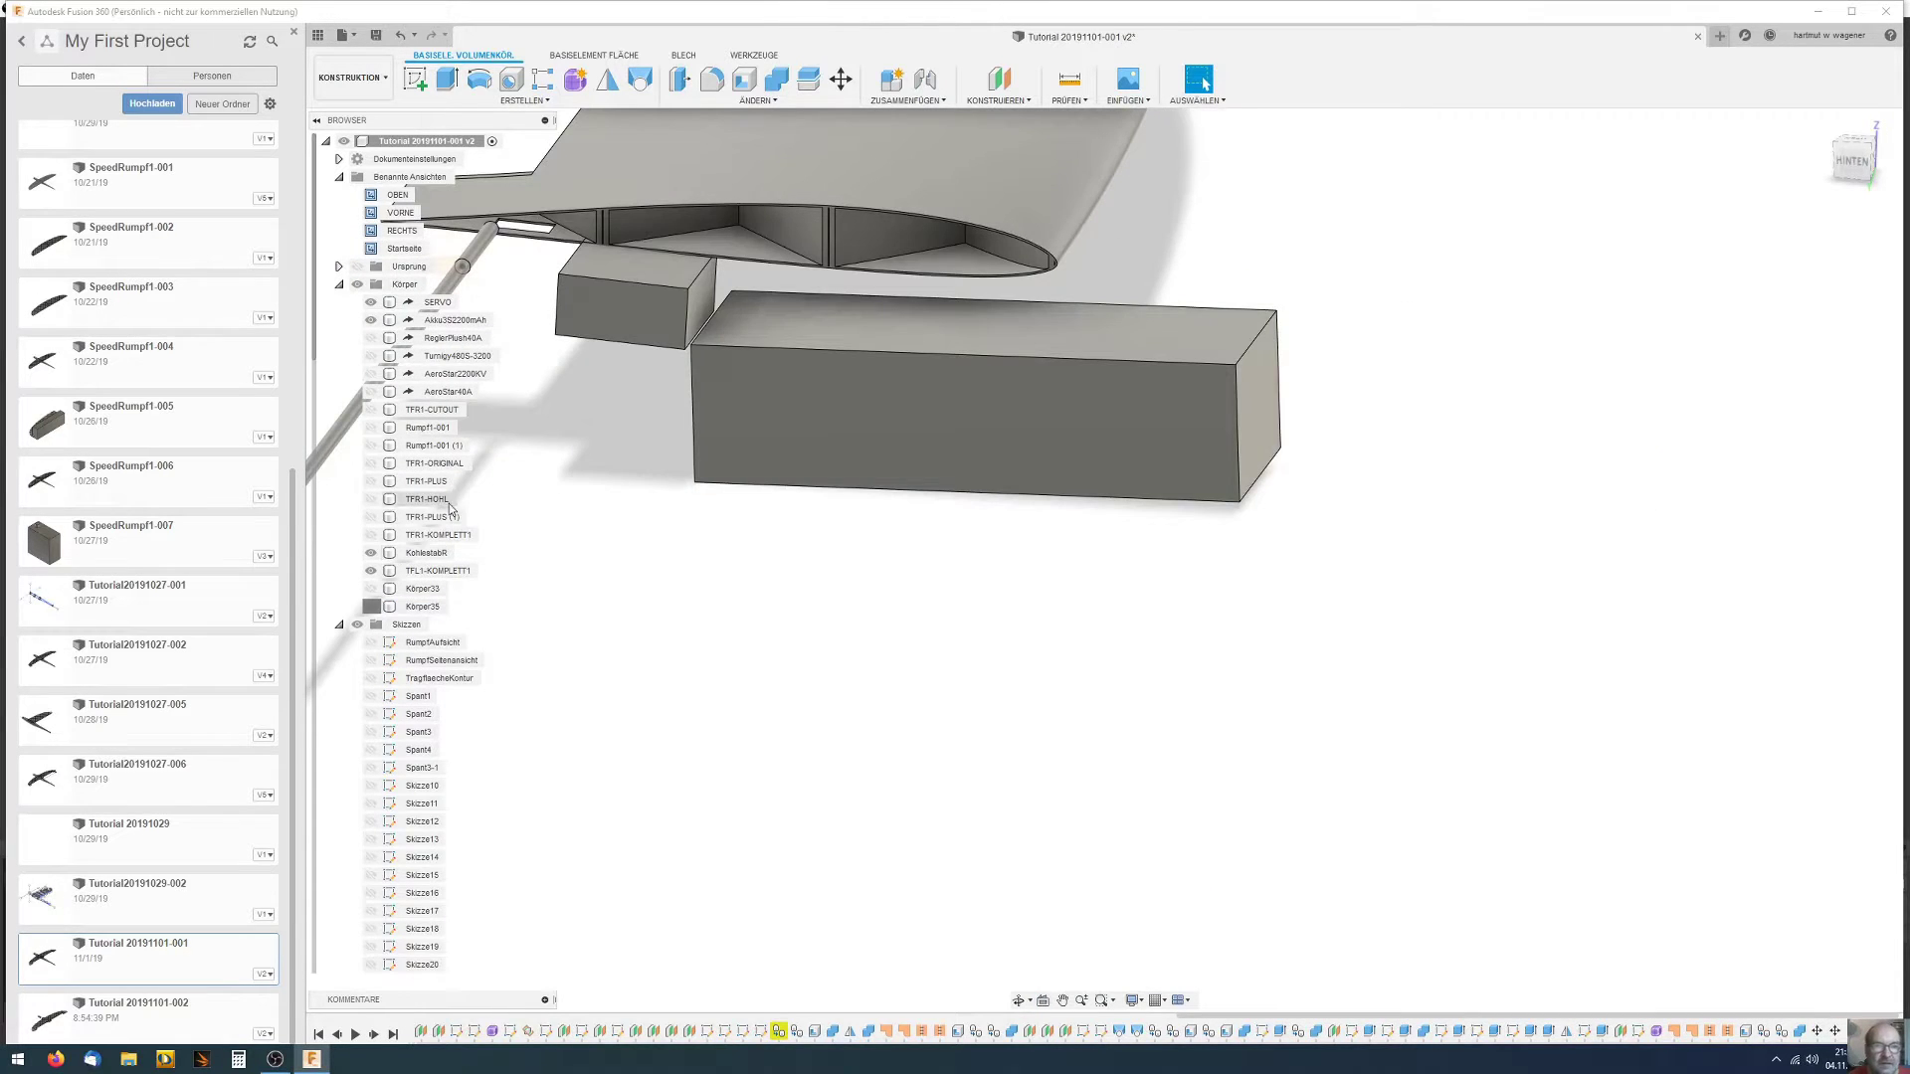
pyautogui.keyDown('shift'); pyautogui.moveTo(597, 498); pyautogui.dragTo(813, 463, button='middle'); pyautogui.keyUp('shift')
pyautogui.scroll(-3, 746, 567)
pyautogui.scroll(-2, 746, 567)
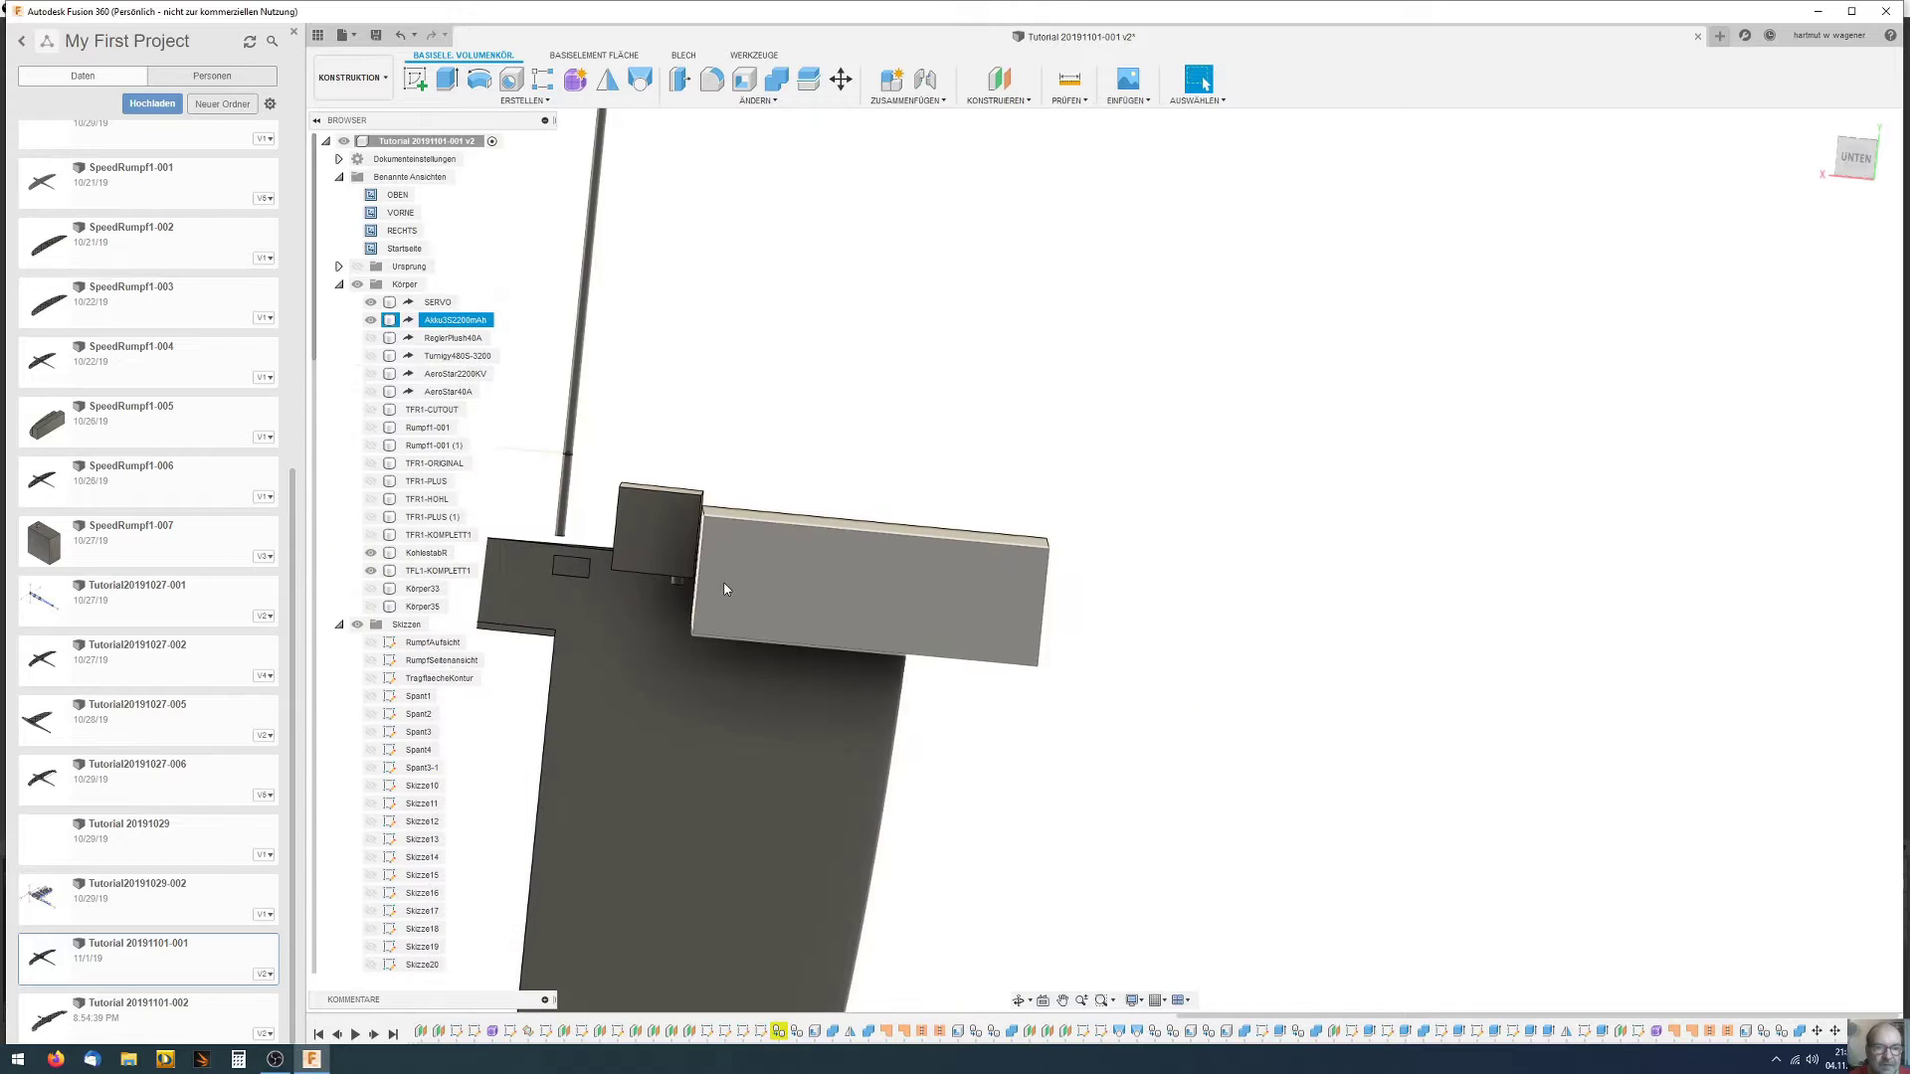
pyautogui.click(688, 604)
pyautogui.click(976, 550)
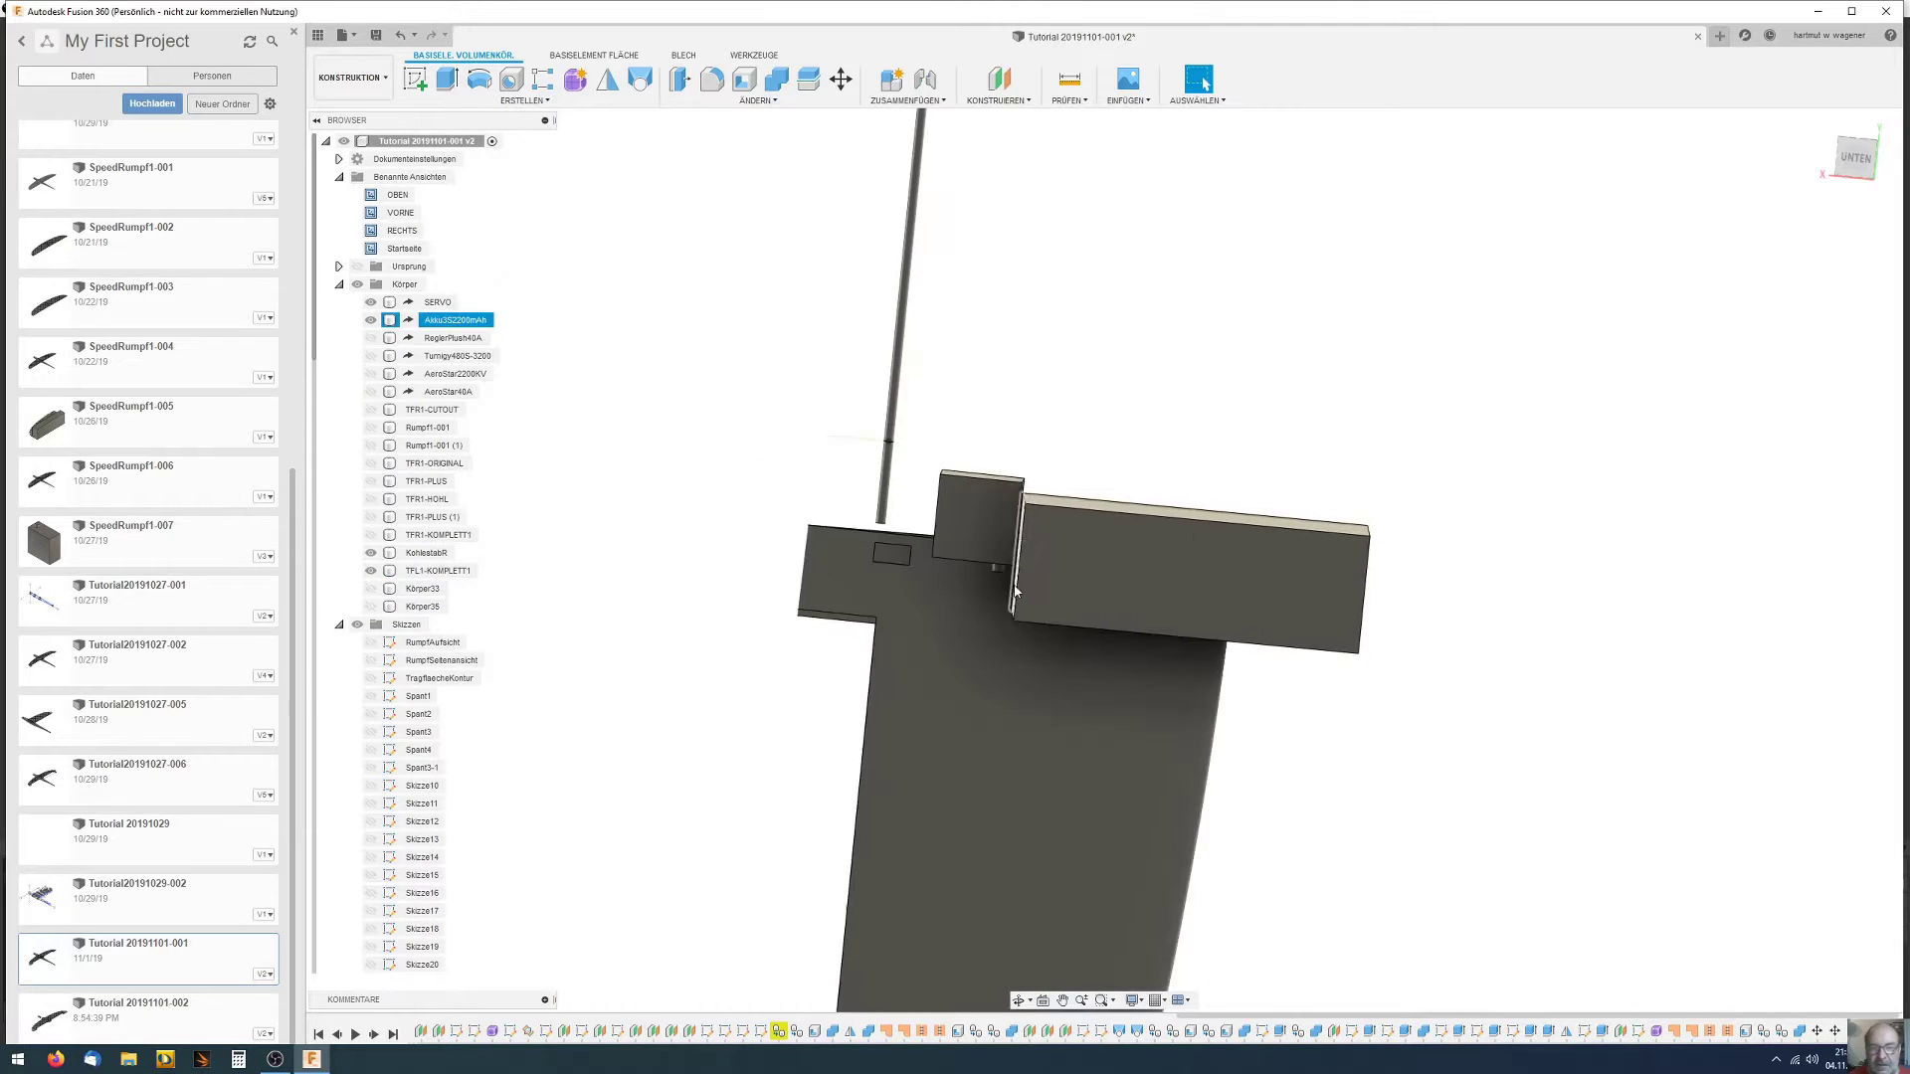
pyautogui.scroll(3, 976, 550)
pyautogui.click(903, 549)
pyautogui.click(981, 559)
pyautogui.click(985, 565)
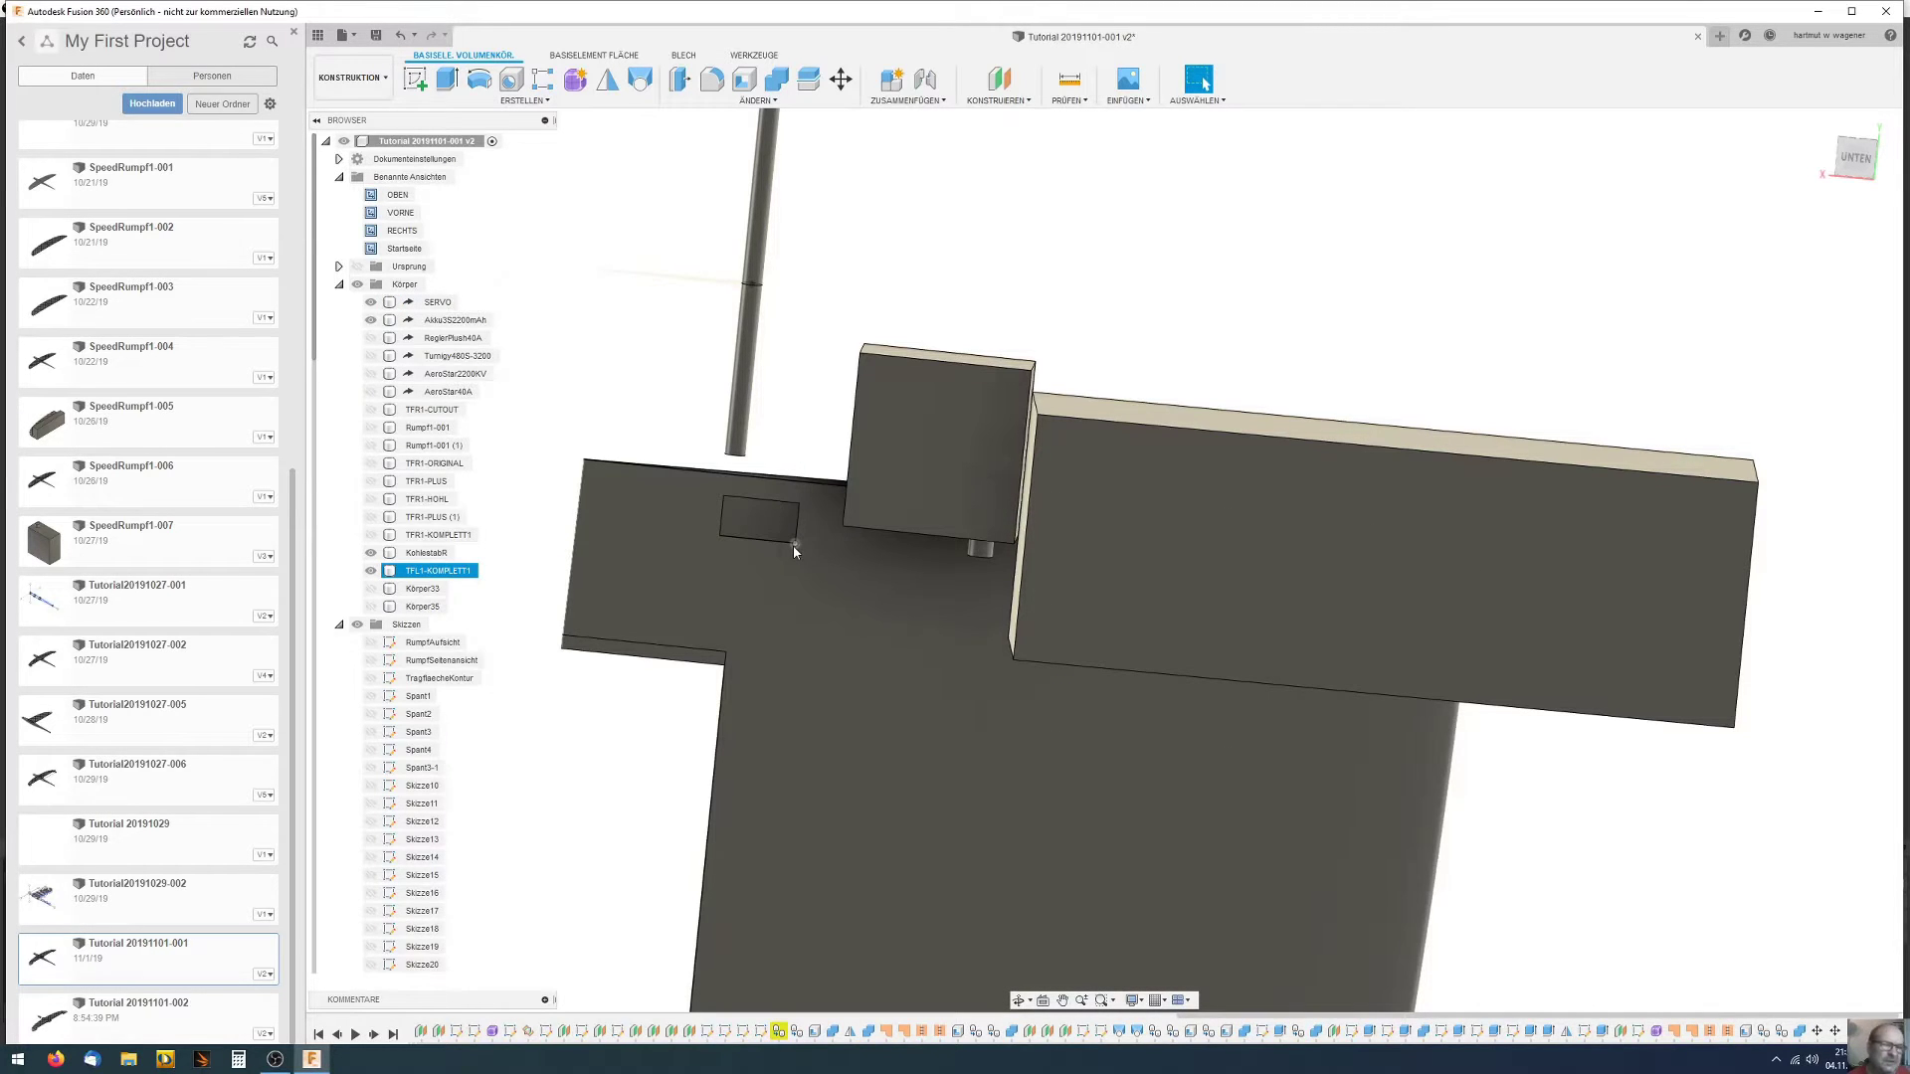
pyautogui.moveTo(794, 550)
pyautogui.keyDown('shift'); pyautogui.mouseDown(button='middle')
pyautogui.moveTo(827, 592)
pyautogui.moveTo(811, 694)
pyautogui.mouseUp(button='middle'); pyautogui.keyUp('shift')
# Show Körper35 and TFR1-KOMPLETT1 again to display the complete glider
pyautogui.click(799, 695)
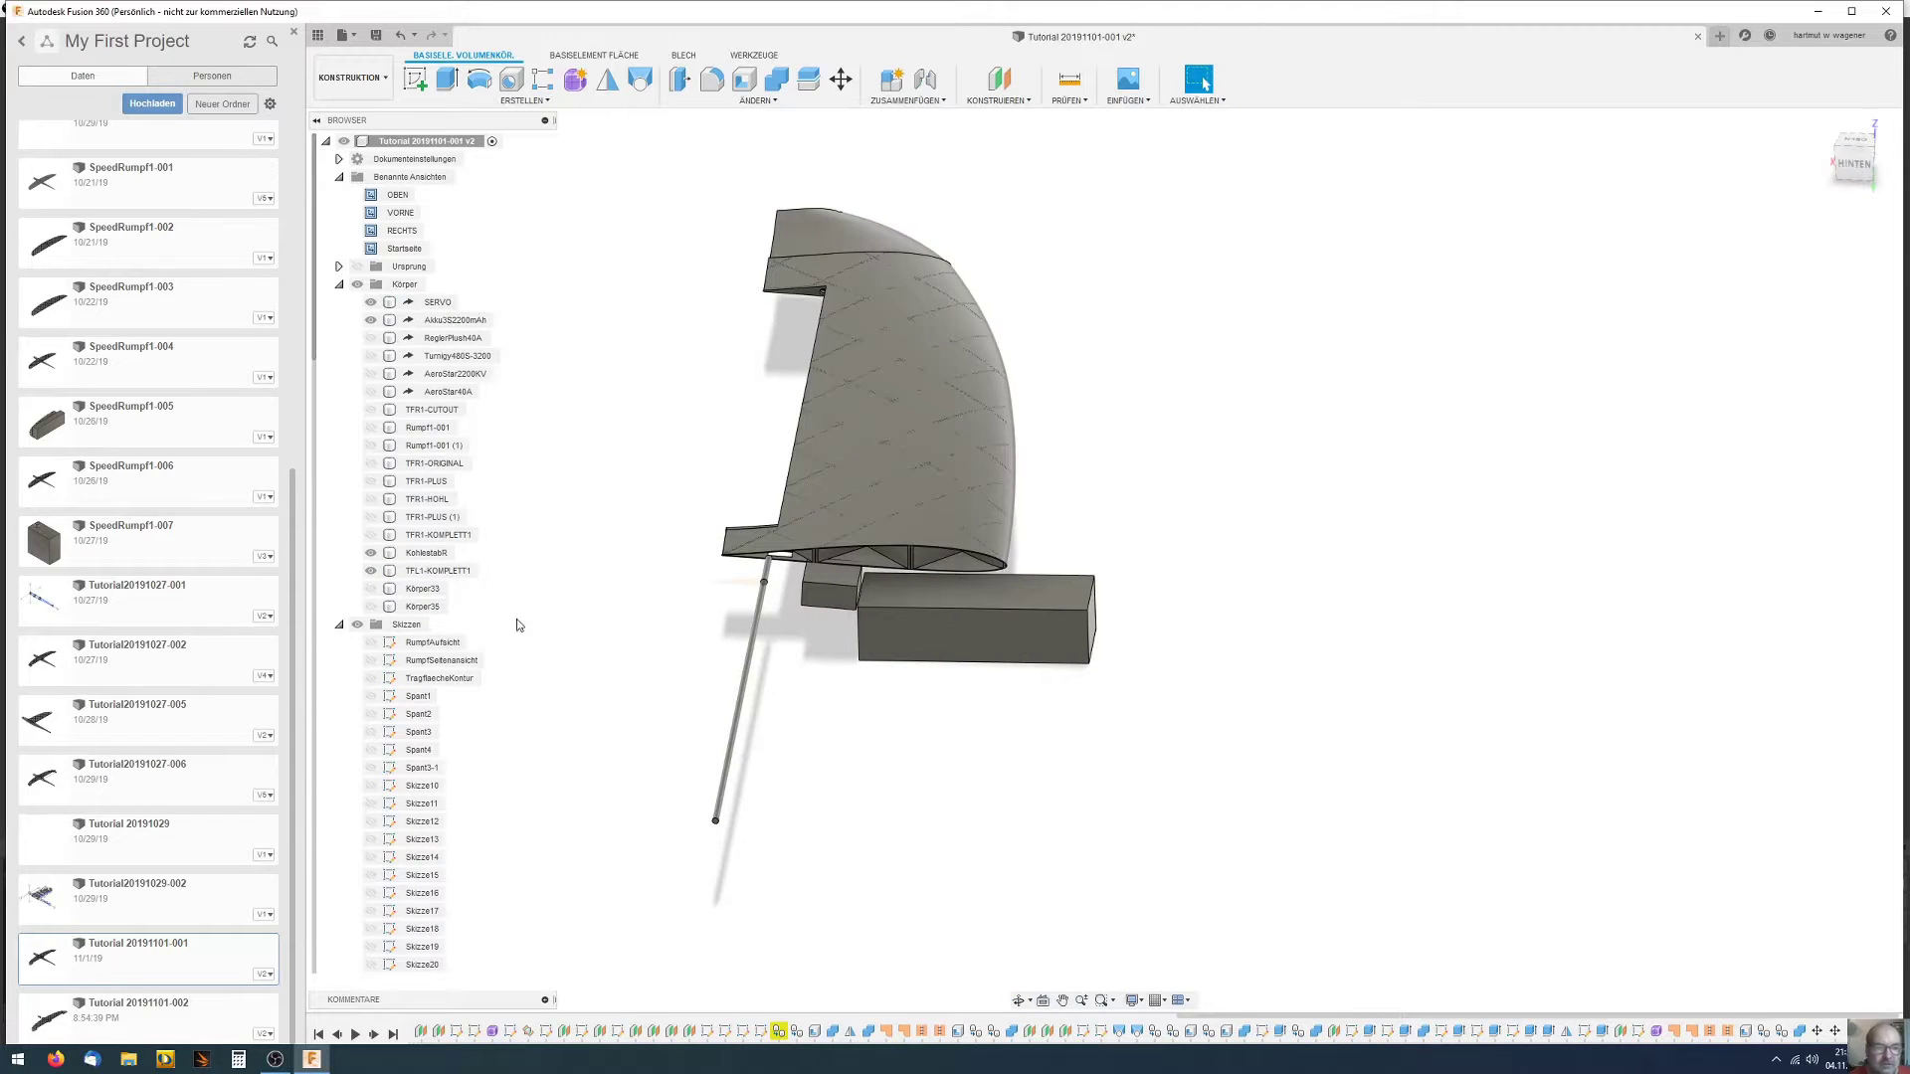
pyautogui.click(371, 607)
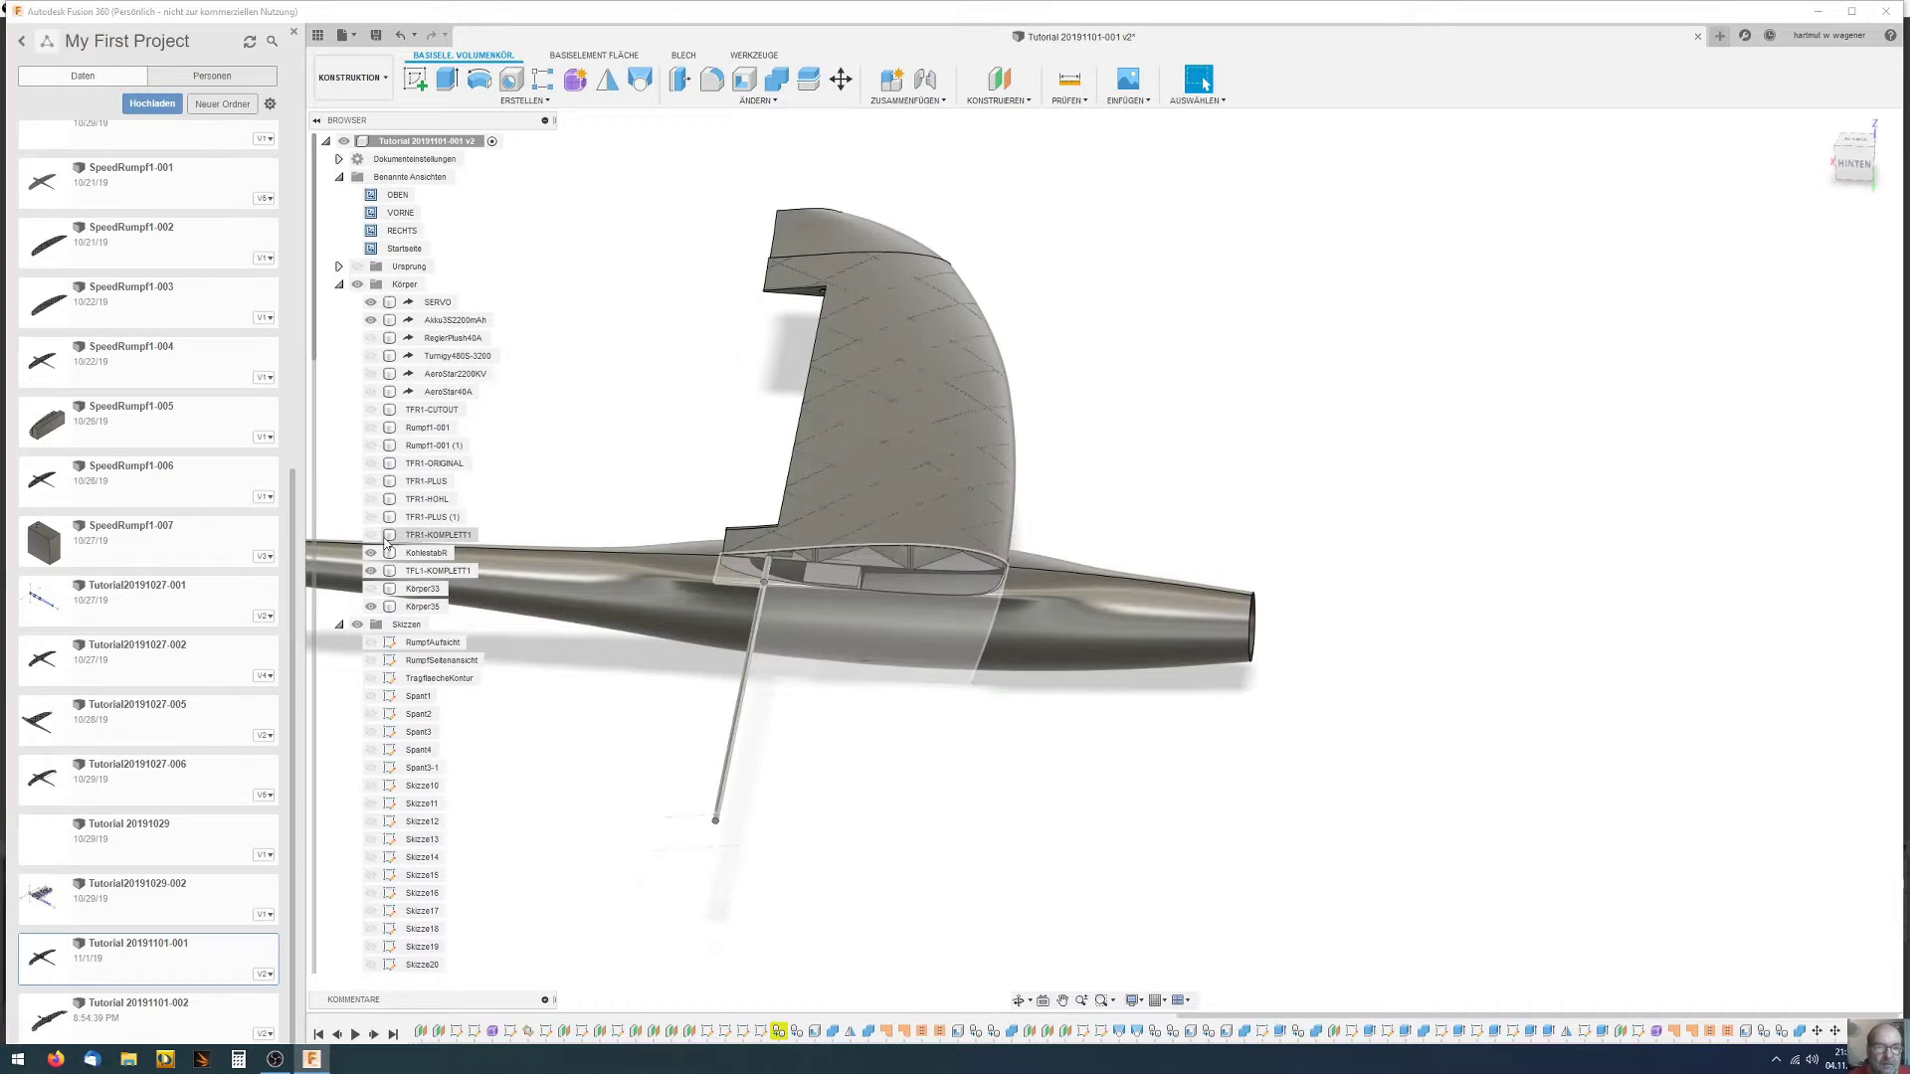
pyautogui.click(371, 535)
pyautogui.moveTo(1064, 728)
pyautogui.keyDown('shift'); pyautogui.mouseDown(button='middle')
pyautogui.moveTo(1069, 700)
pyautogui.moveTo(998, 720)
pyautogui.mouseUp(button='middle'); pyautogui.keyUp('shift')
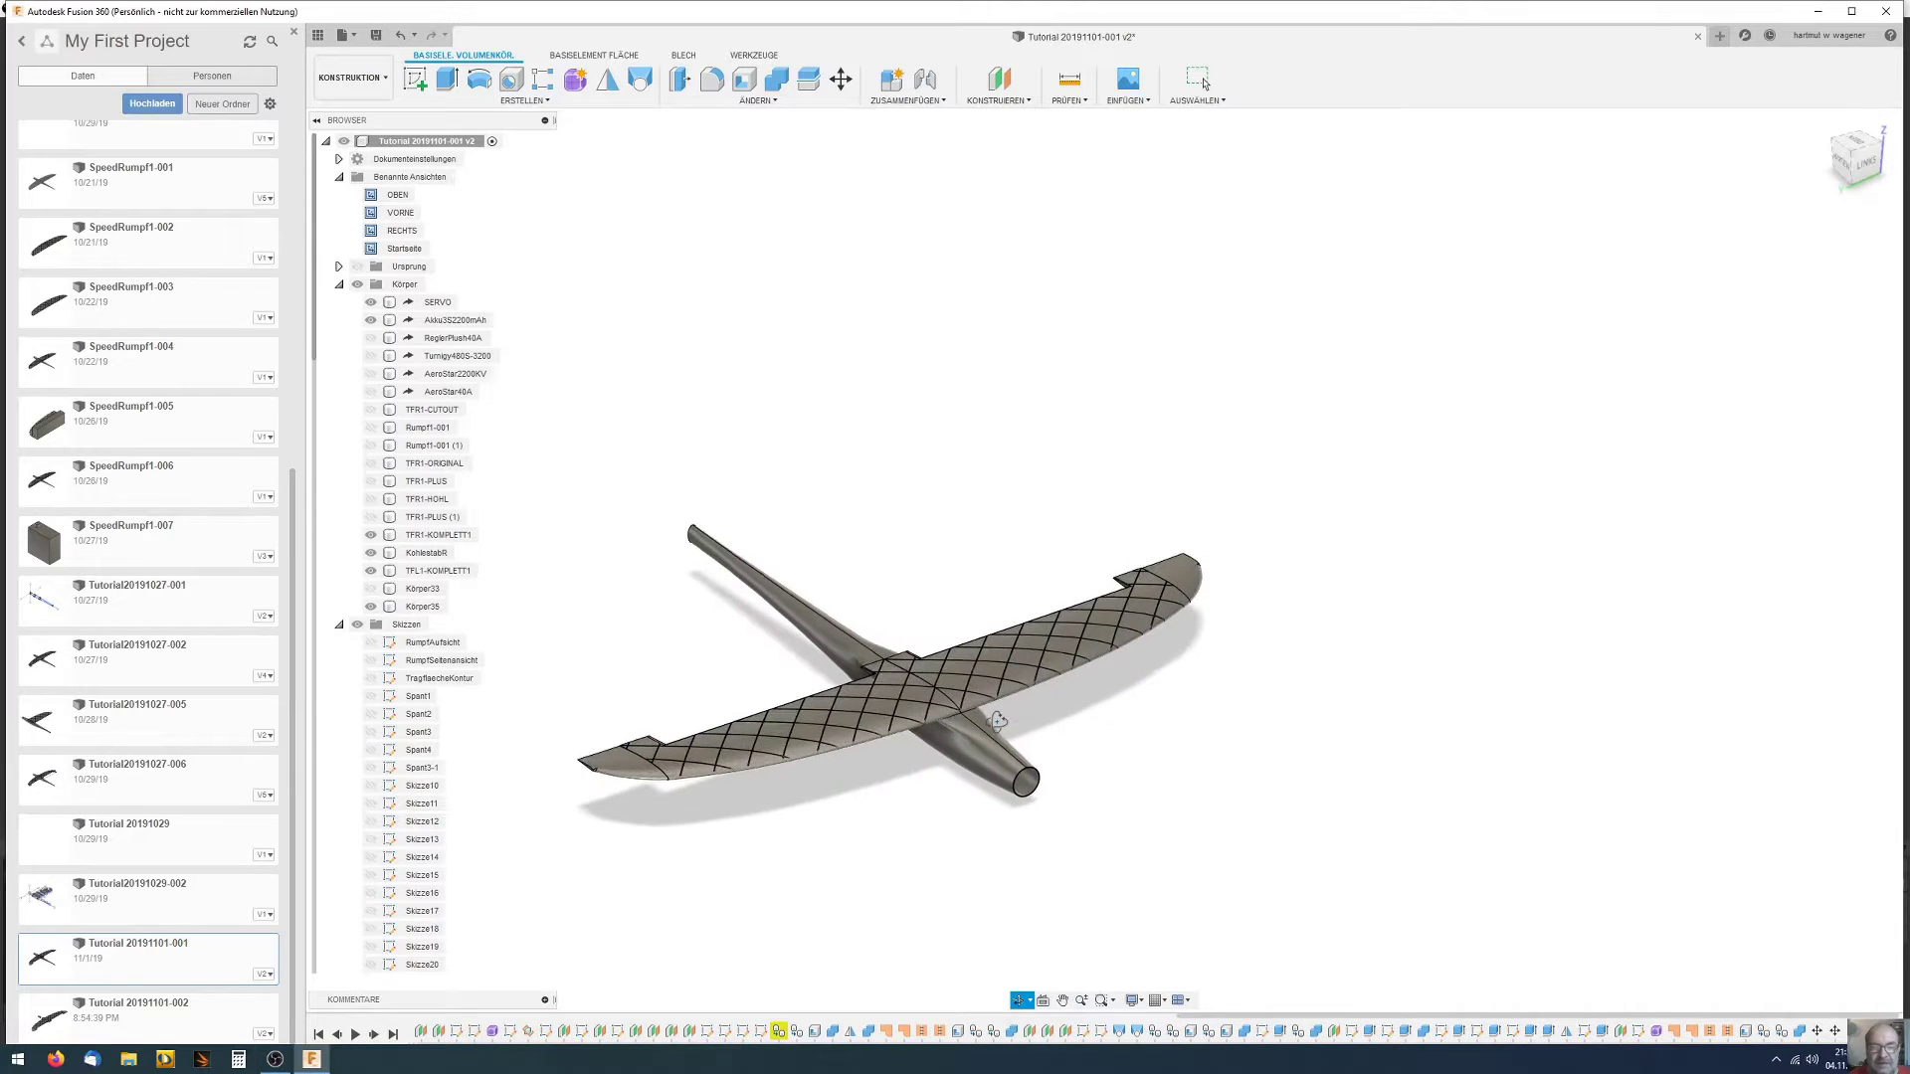
pyautogui.click(996, 724)
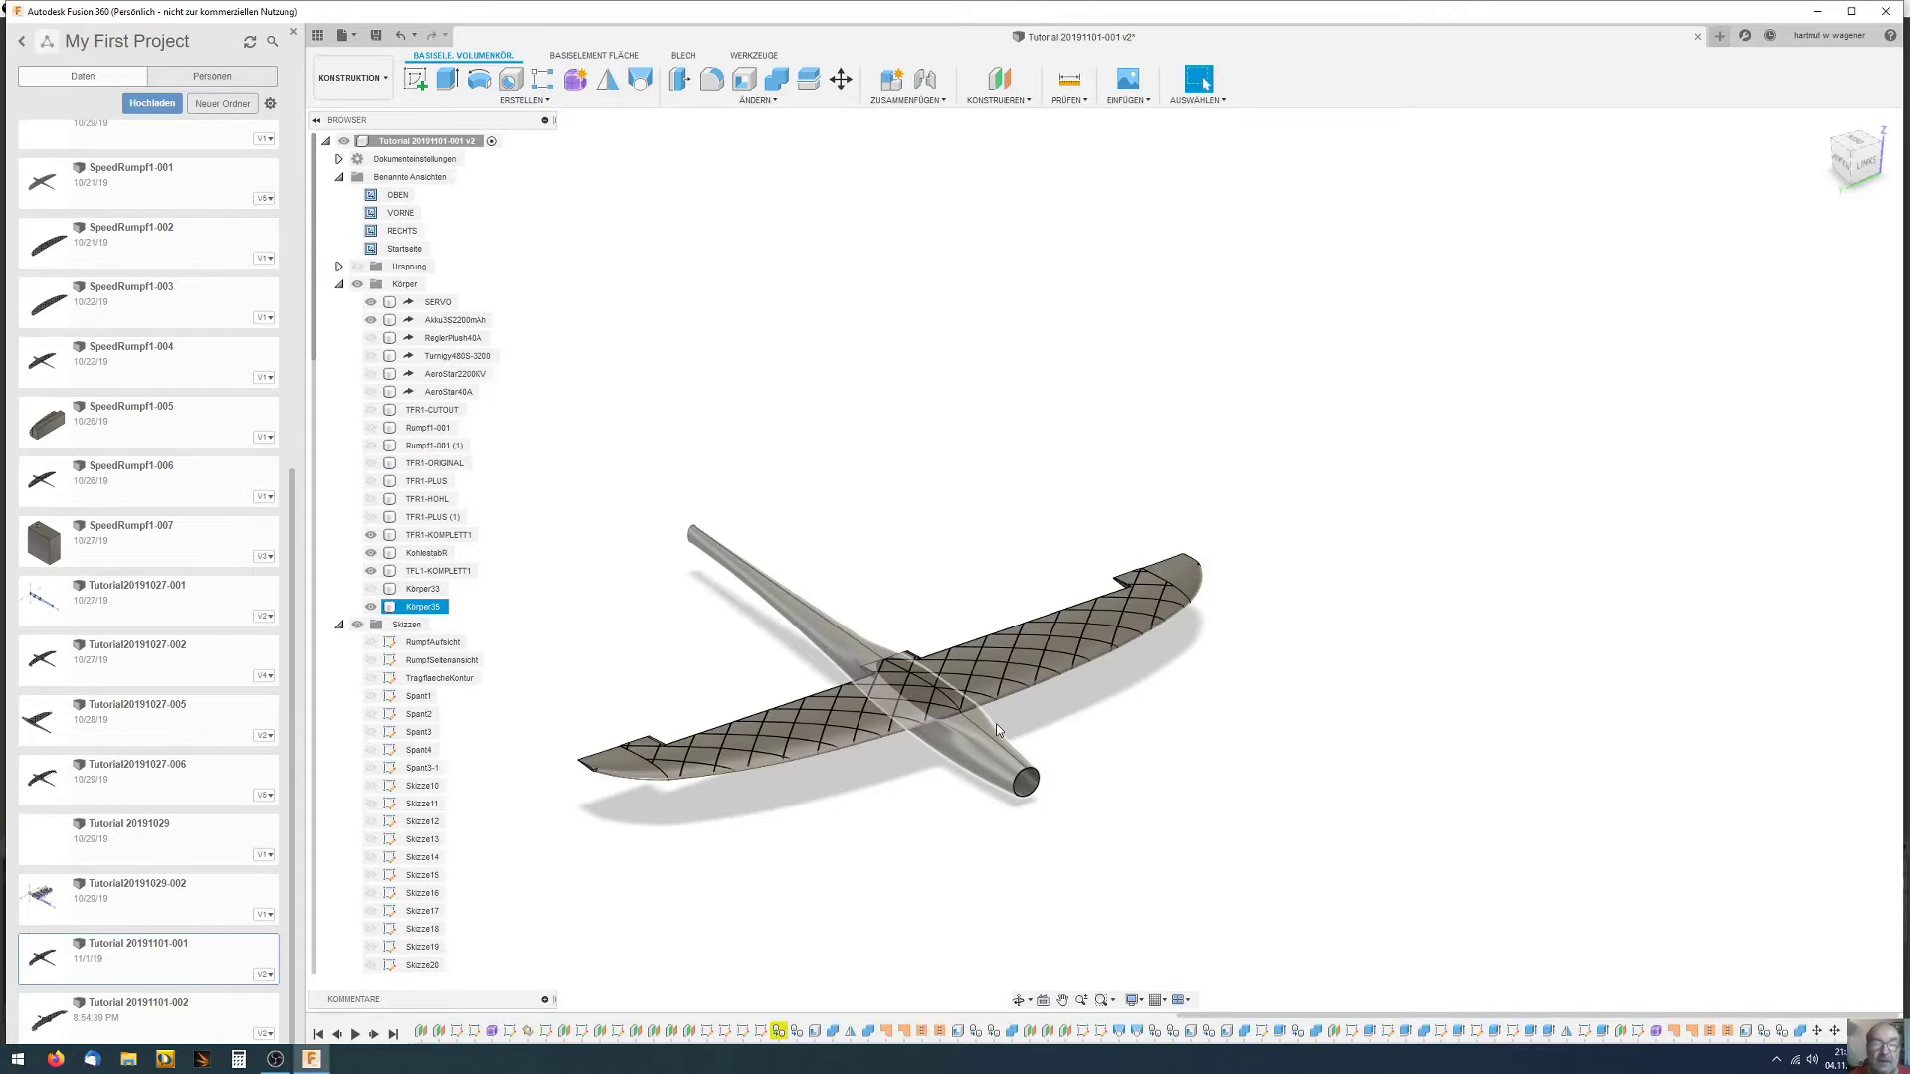
pyautogui.press('Escape')
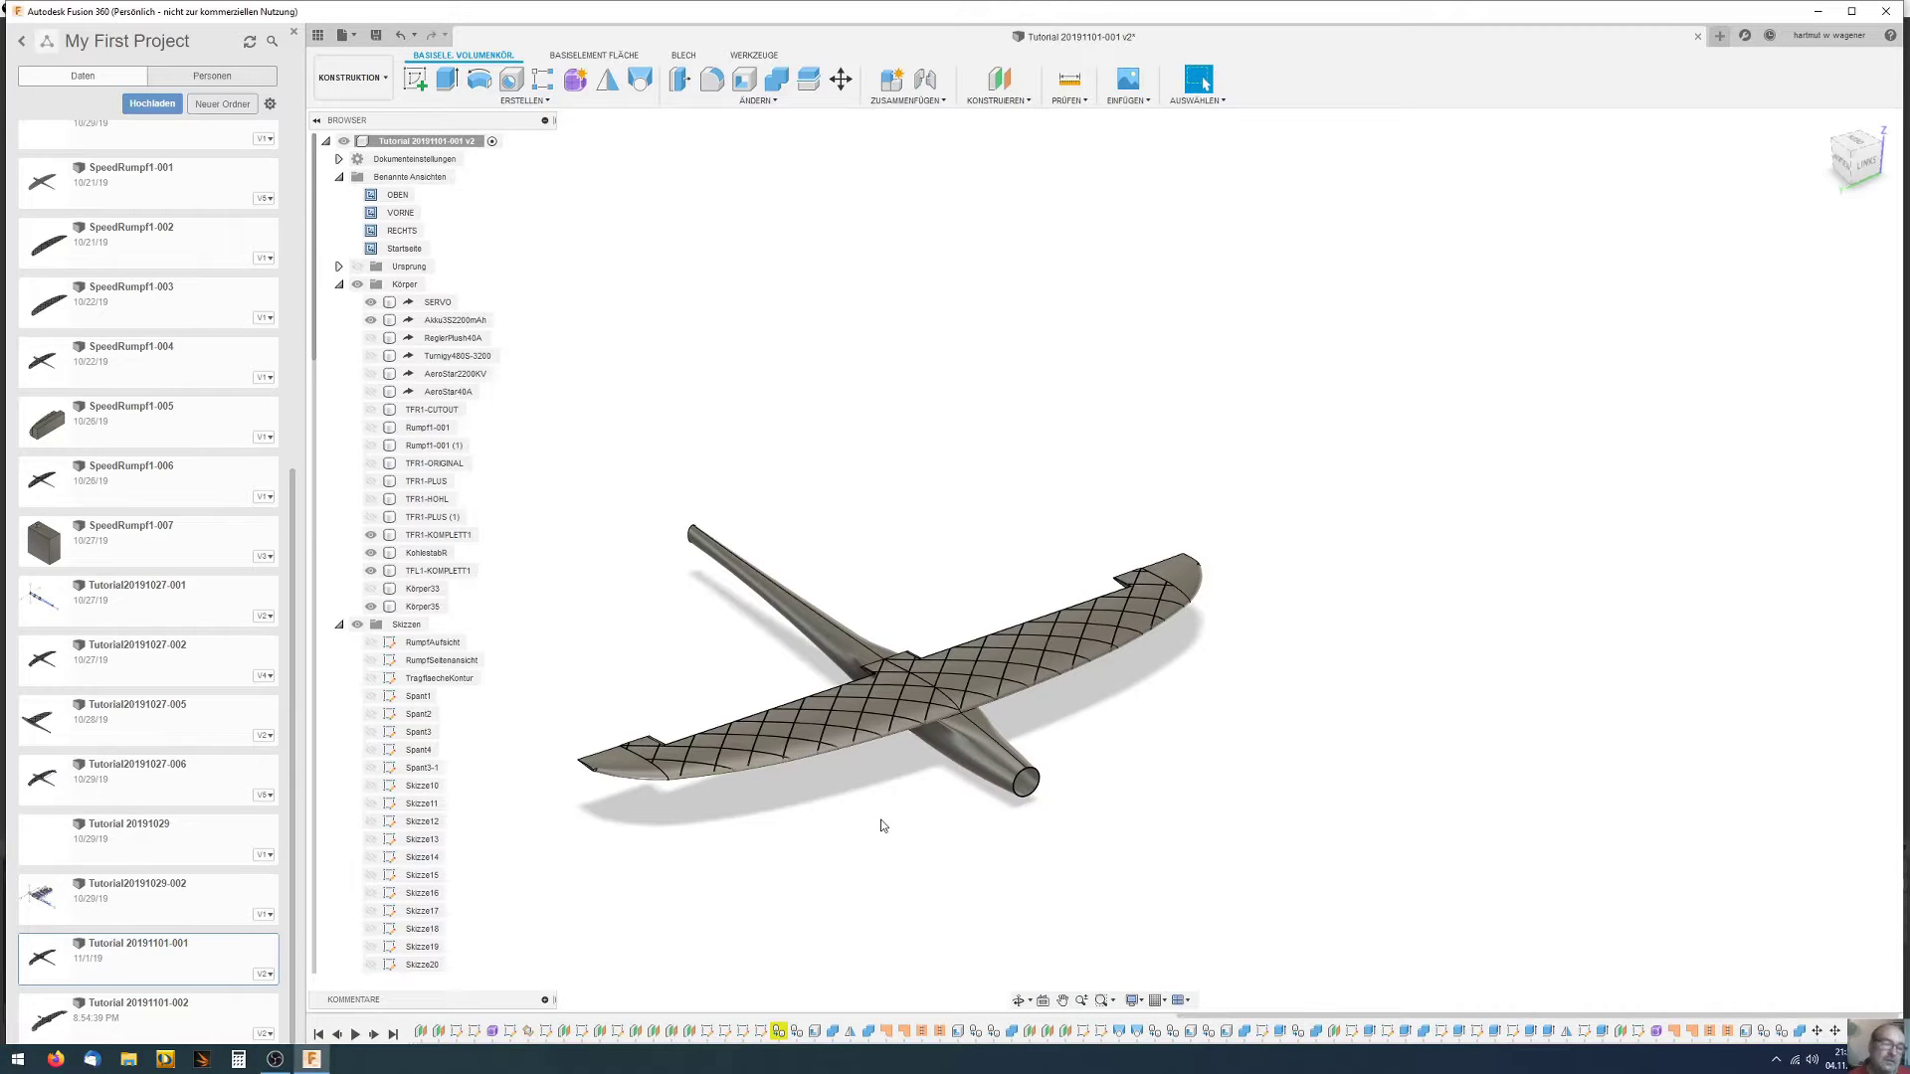
pyautogui.keyDown('shift'); pyautogui.moveTo(870, 823); pyautogui.dragTo(945, 669, button='middle'); pyautogui.keyUp('shift')
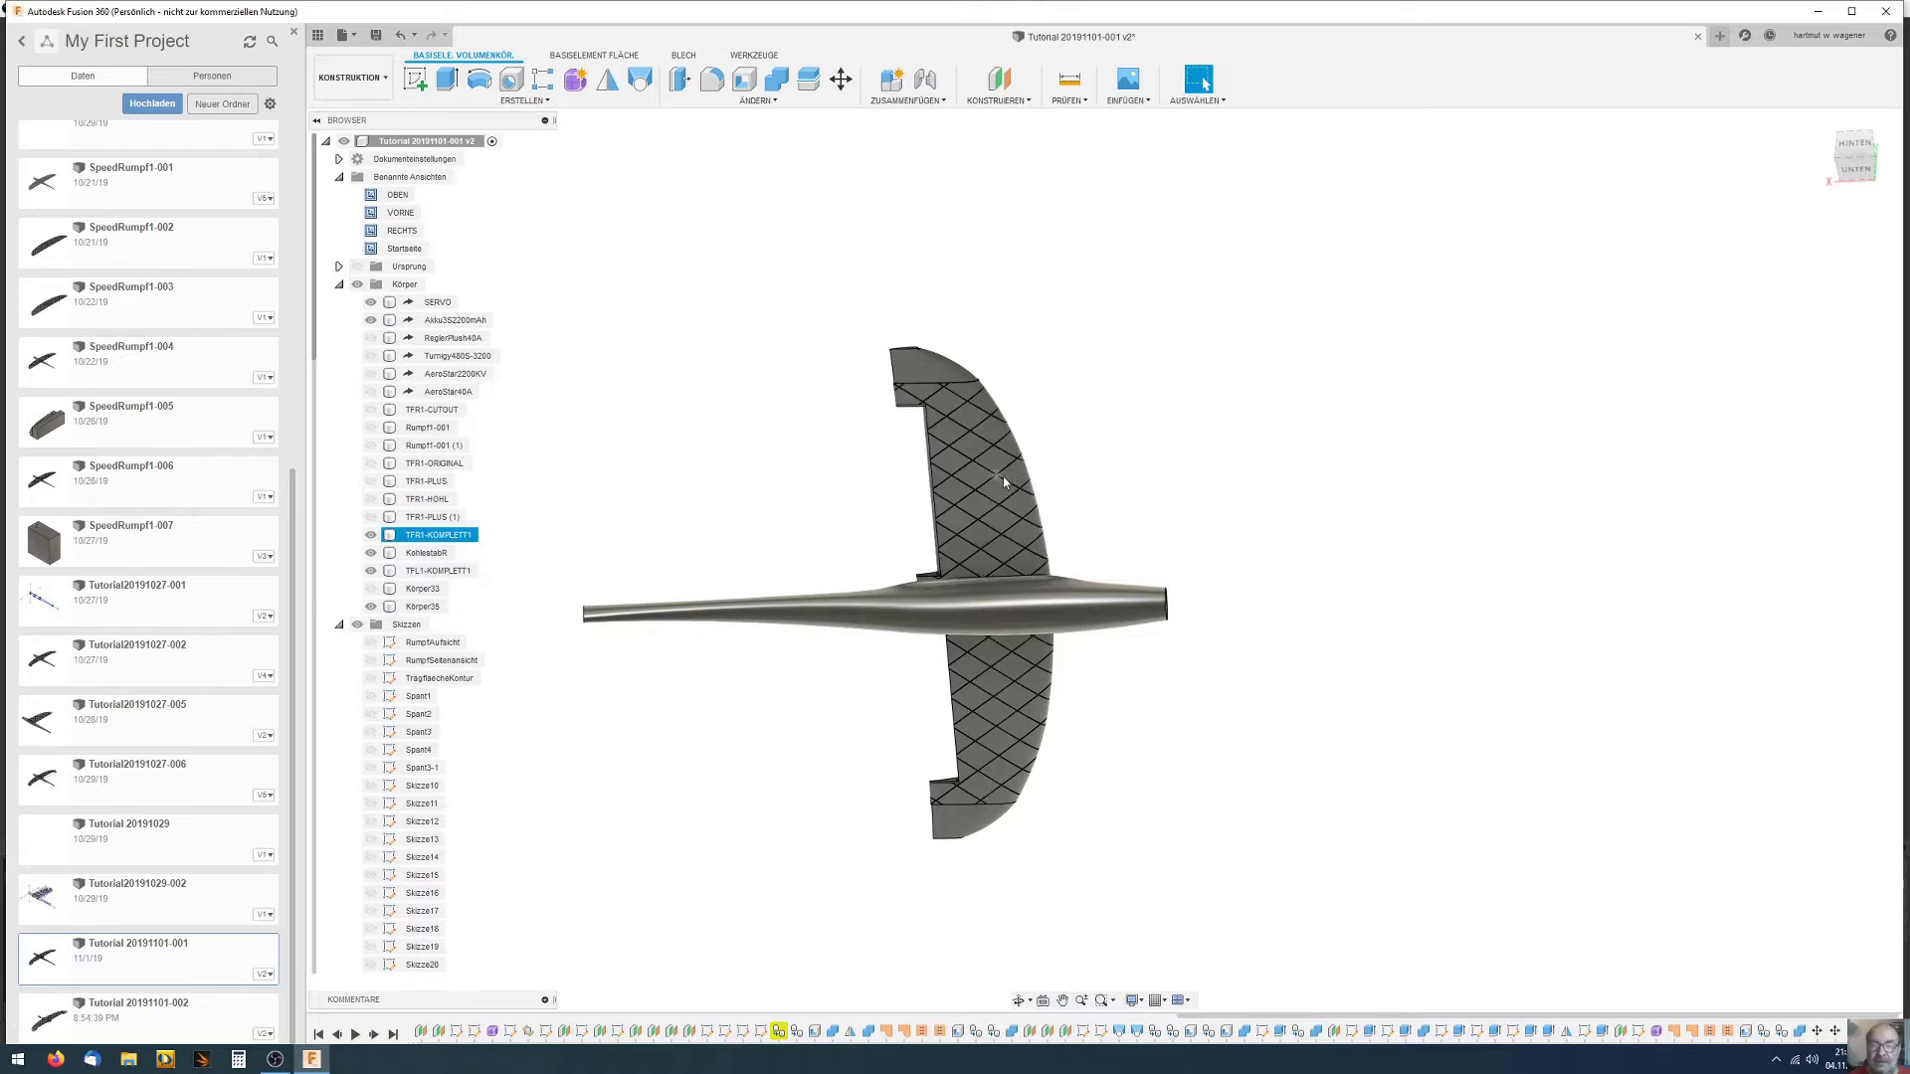
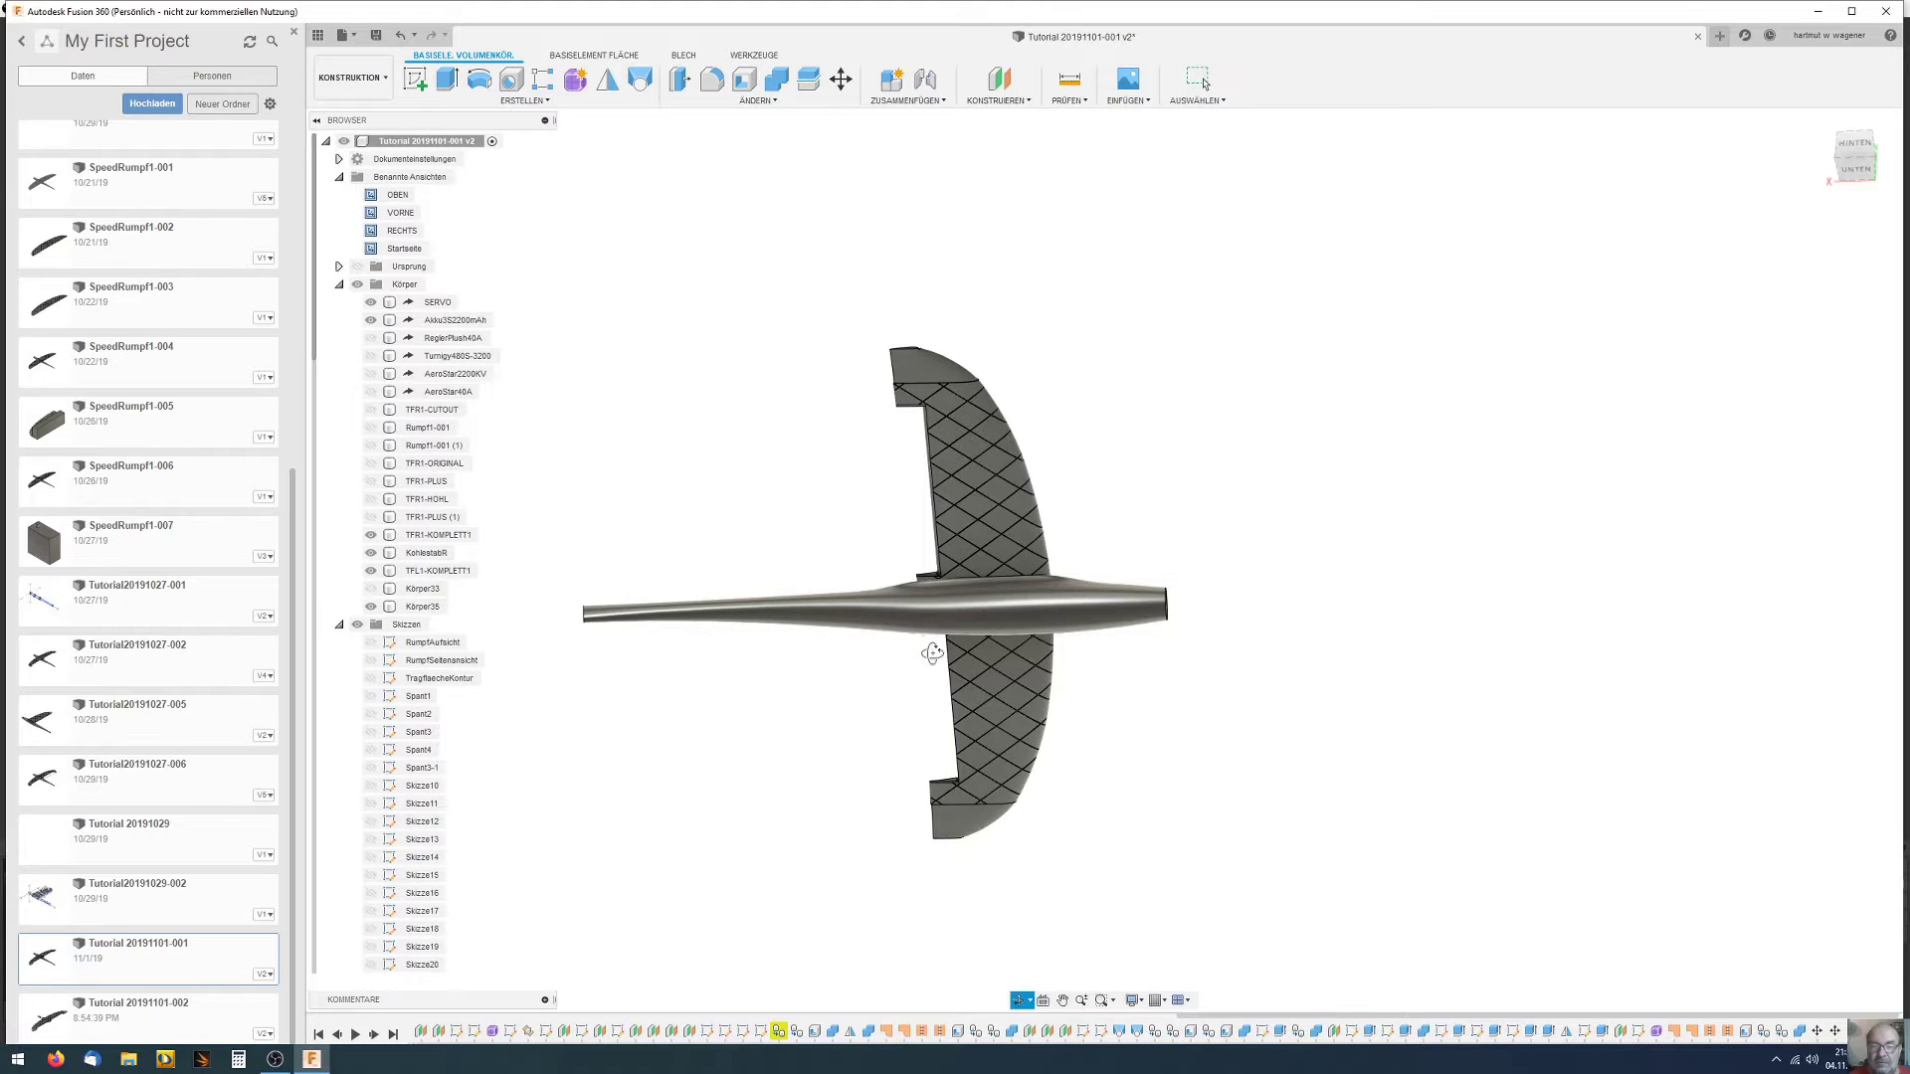
# Copy the SERVO body and paste it as a second servo, SERVO (1)
pyautogui.keyDown('shift'); pyautogui.moveTo(930, 649); pyautogui.dragTo(882, 623, button='middle'); pyautogui.keyUp('shift')
pyautogui.click(882, 623)
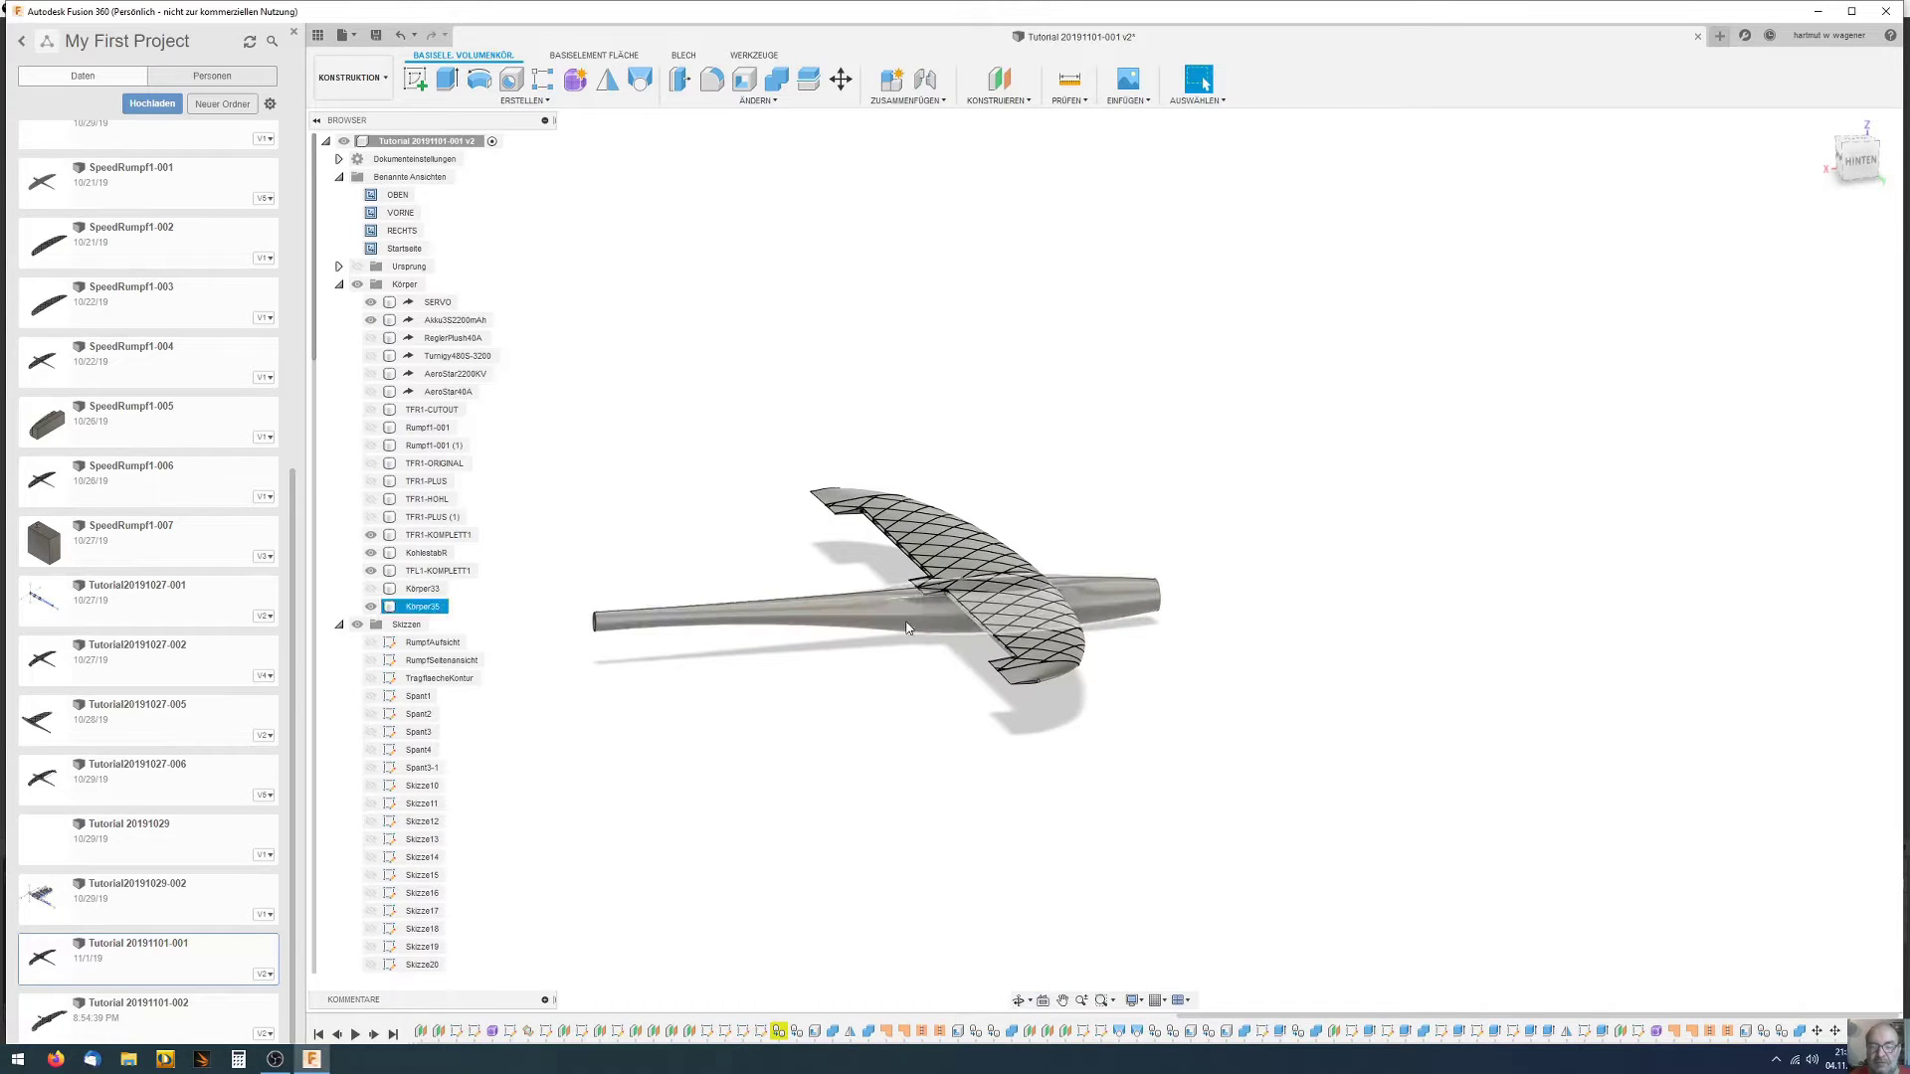
pyautogui.click(706, 494)
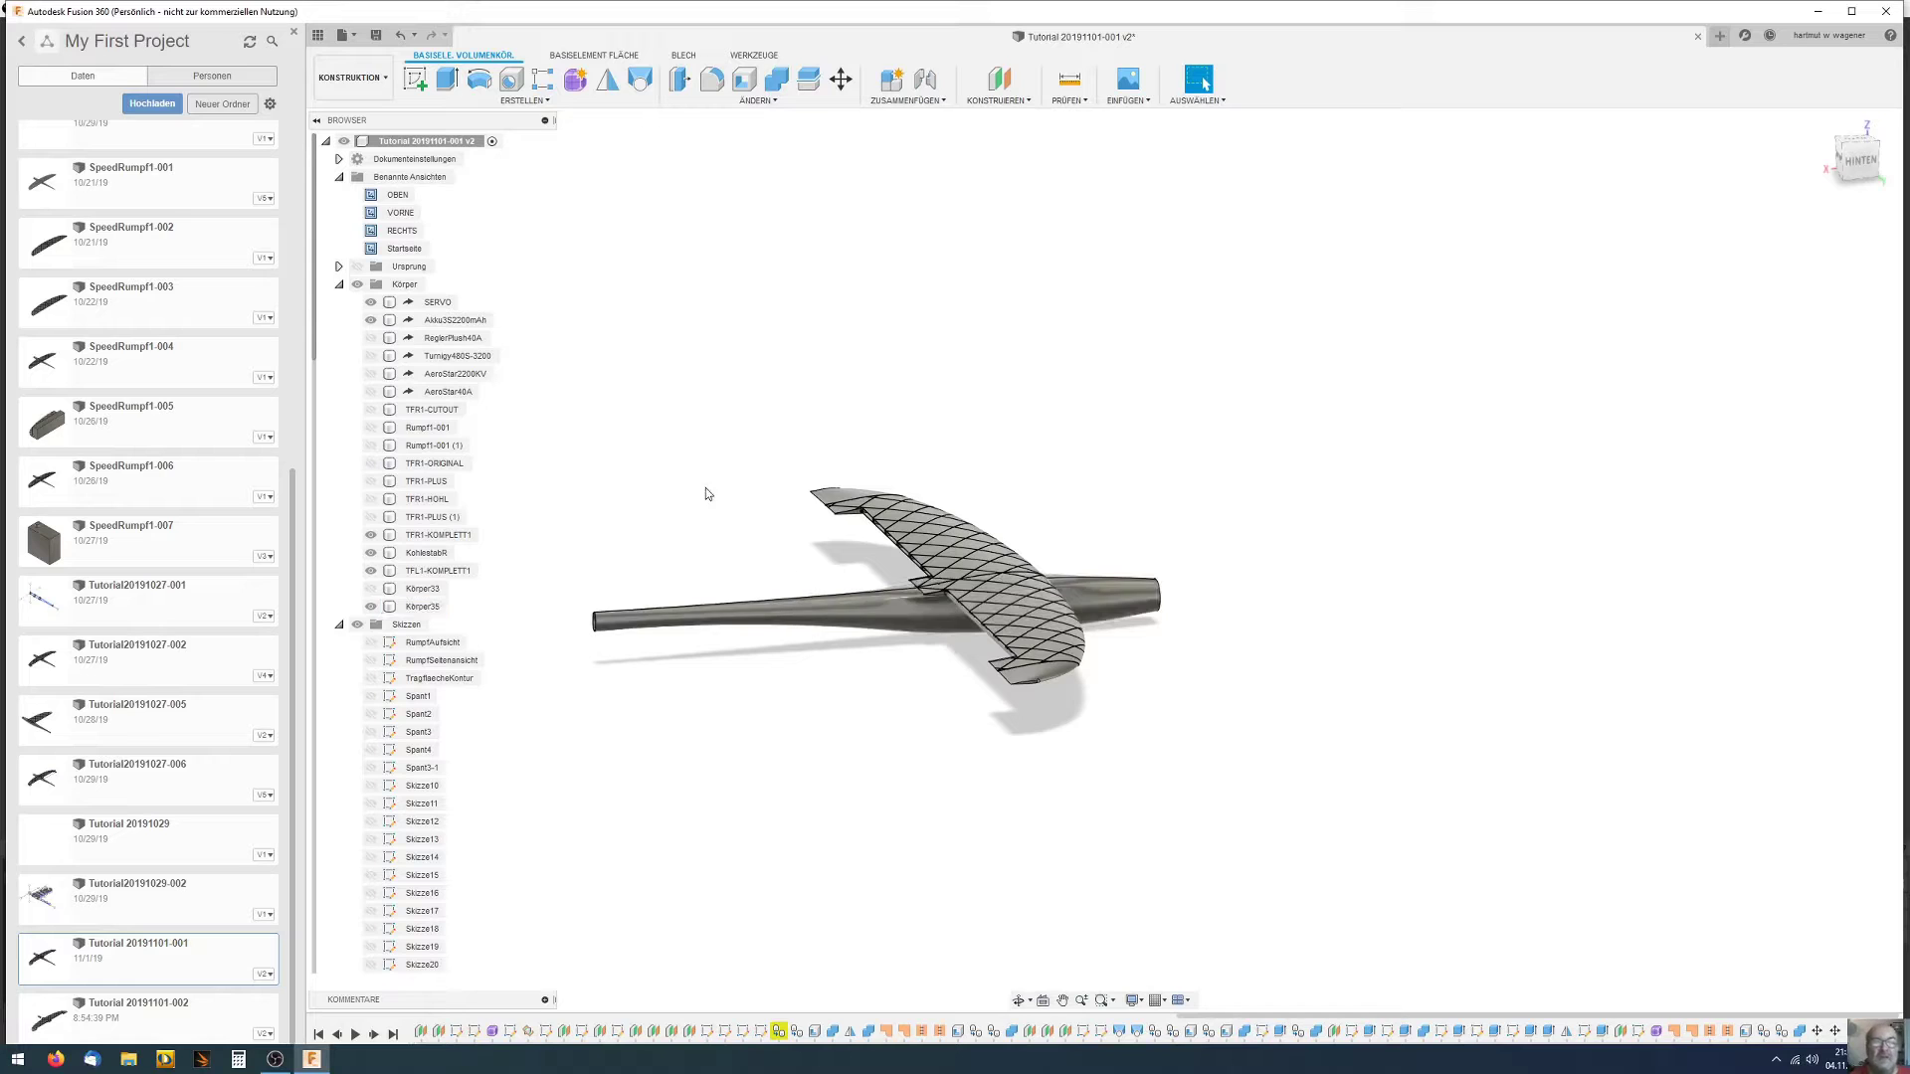
pyautogui.click(434, 303)
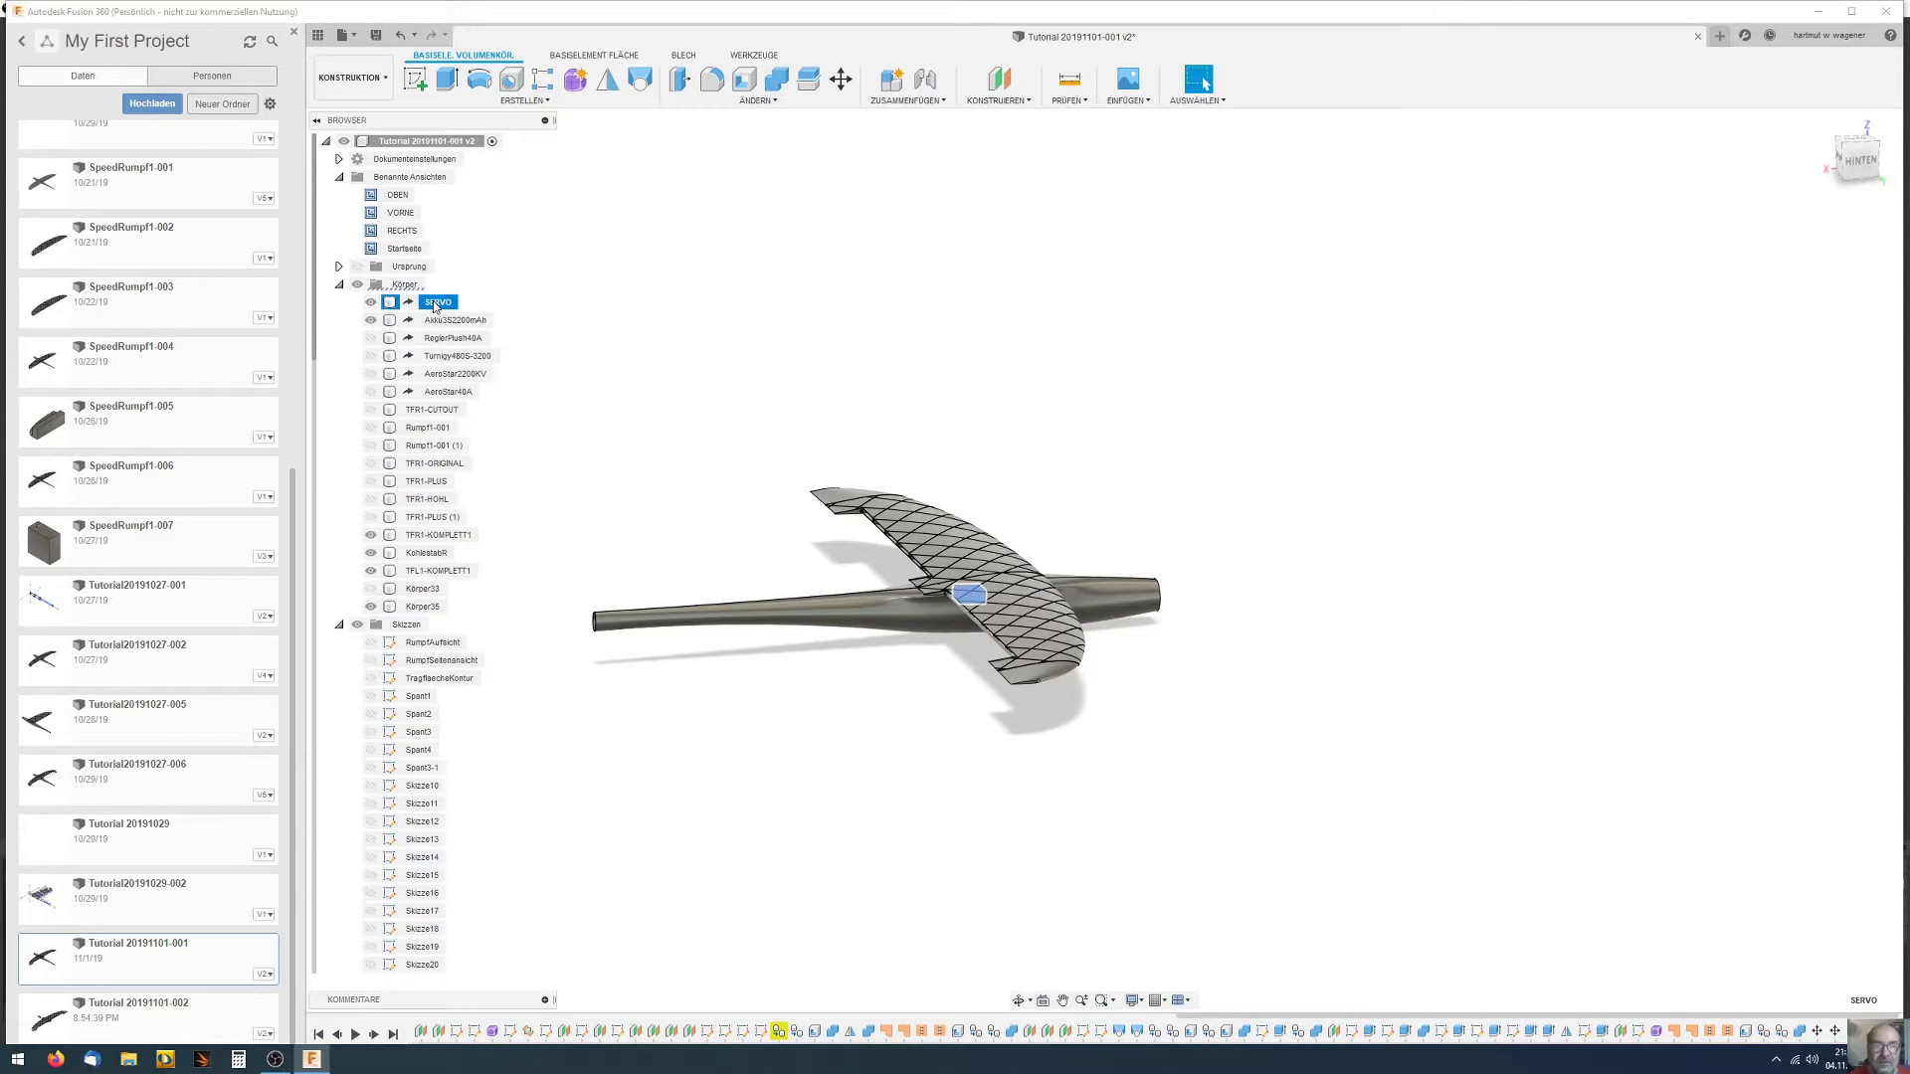
pyautogui.hotkey('ctrl', 'v')
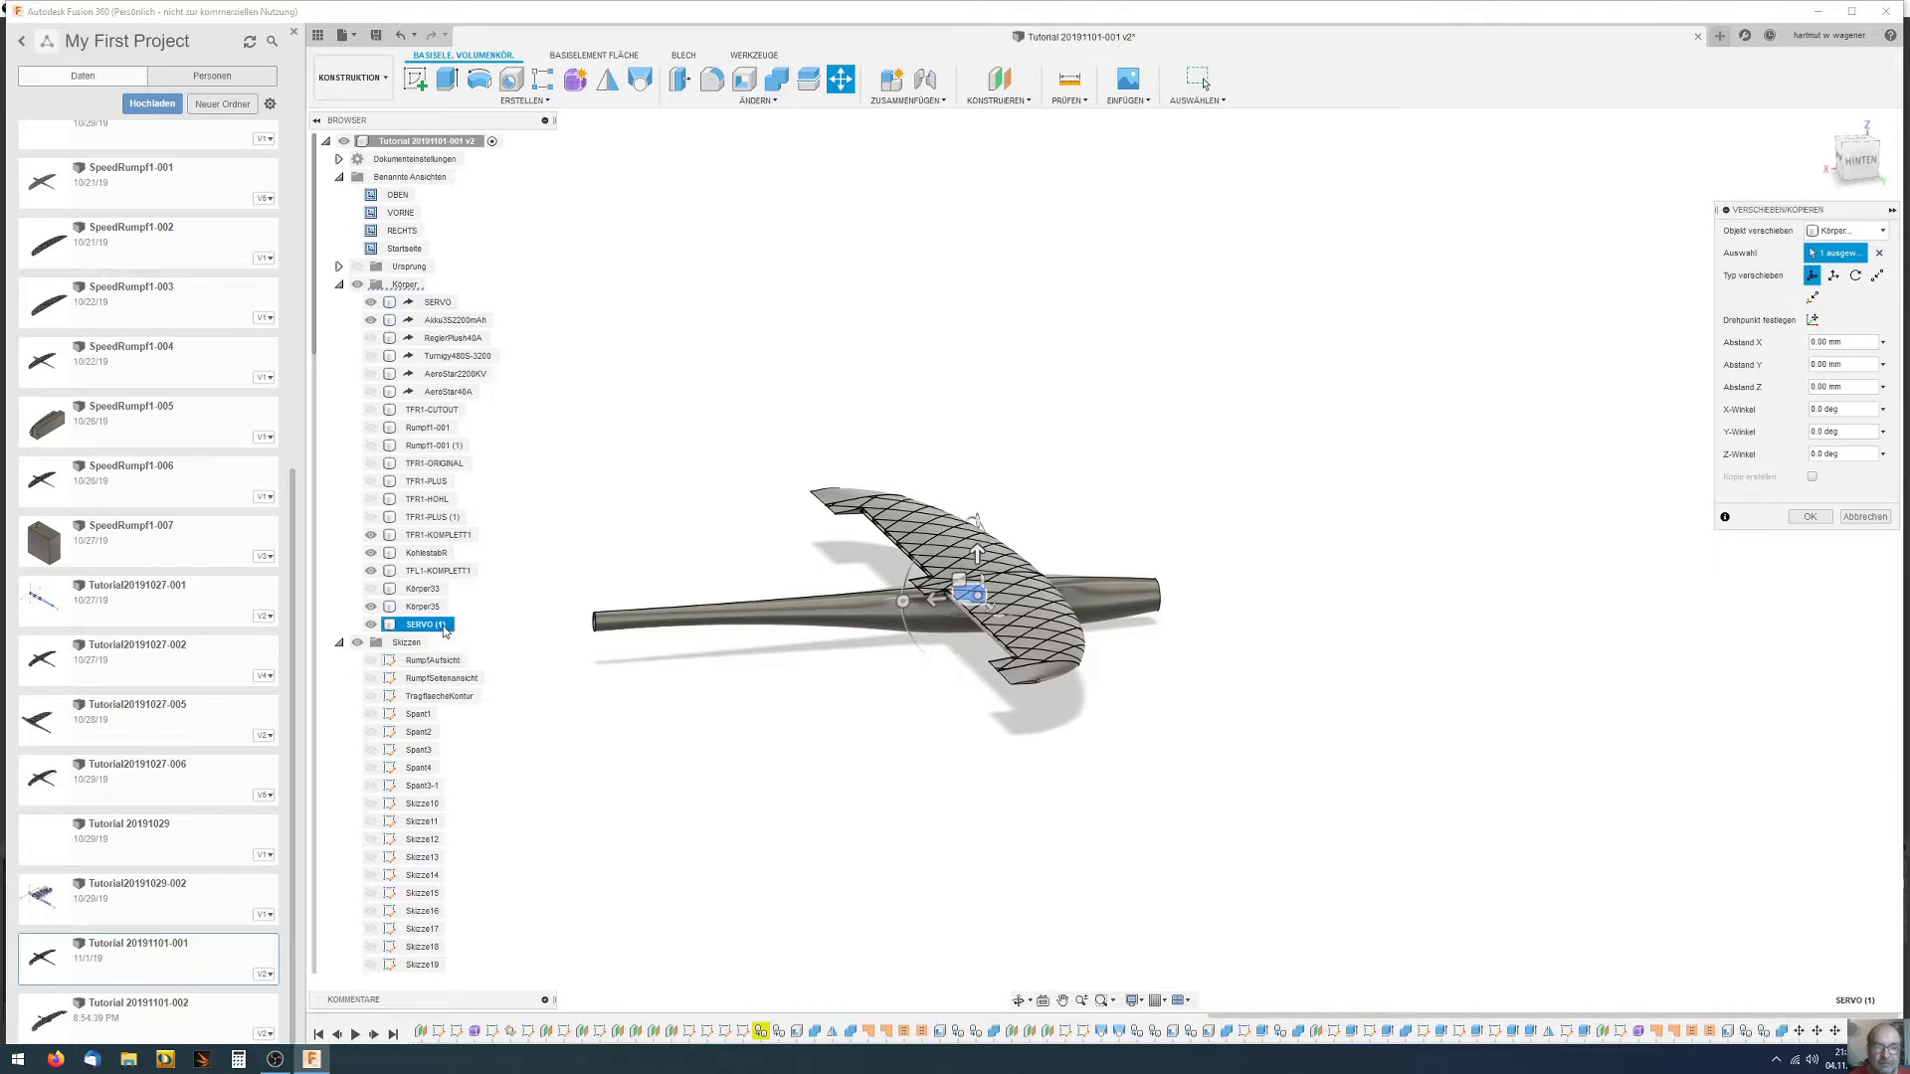
# Zoom in, try a Rotate move on the pasted servo, then cancel it
pyautogui.scroll(2, 1139, 661)
pyautogui.scroll(3, 1138, 661)
pyautogui.scroll(1, 952, 604)
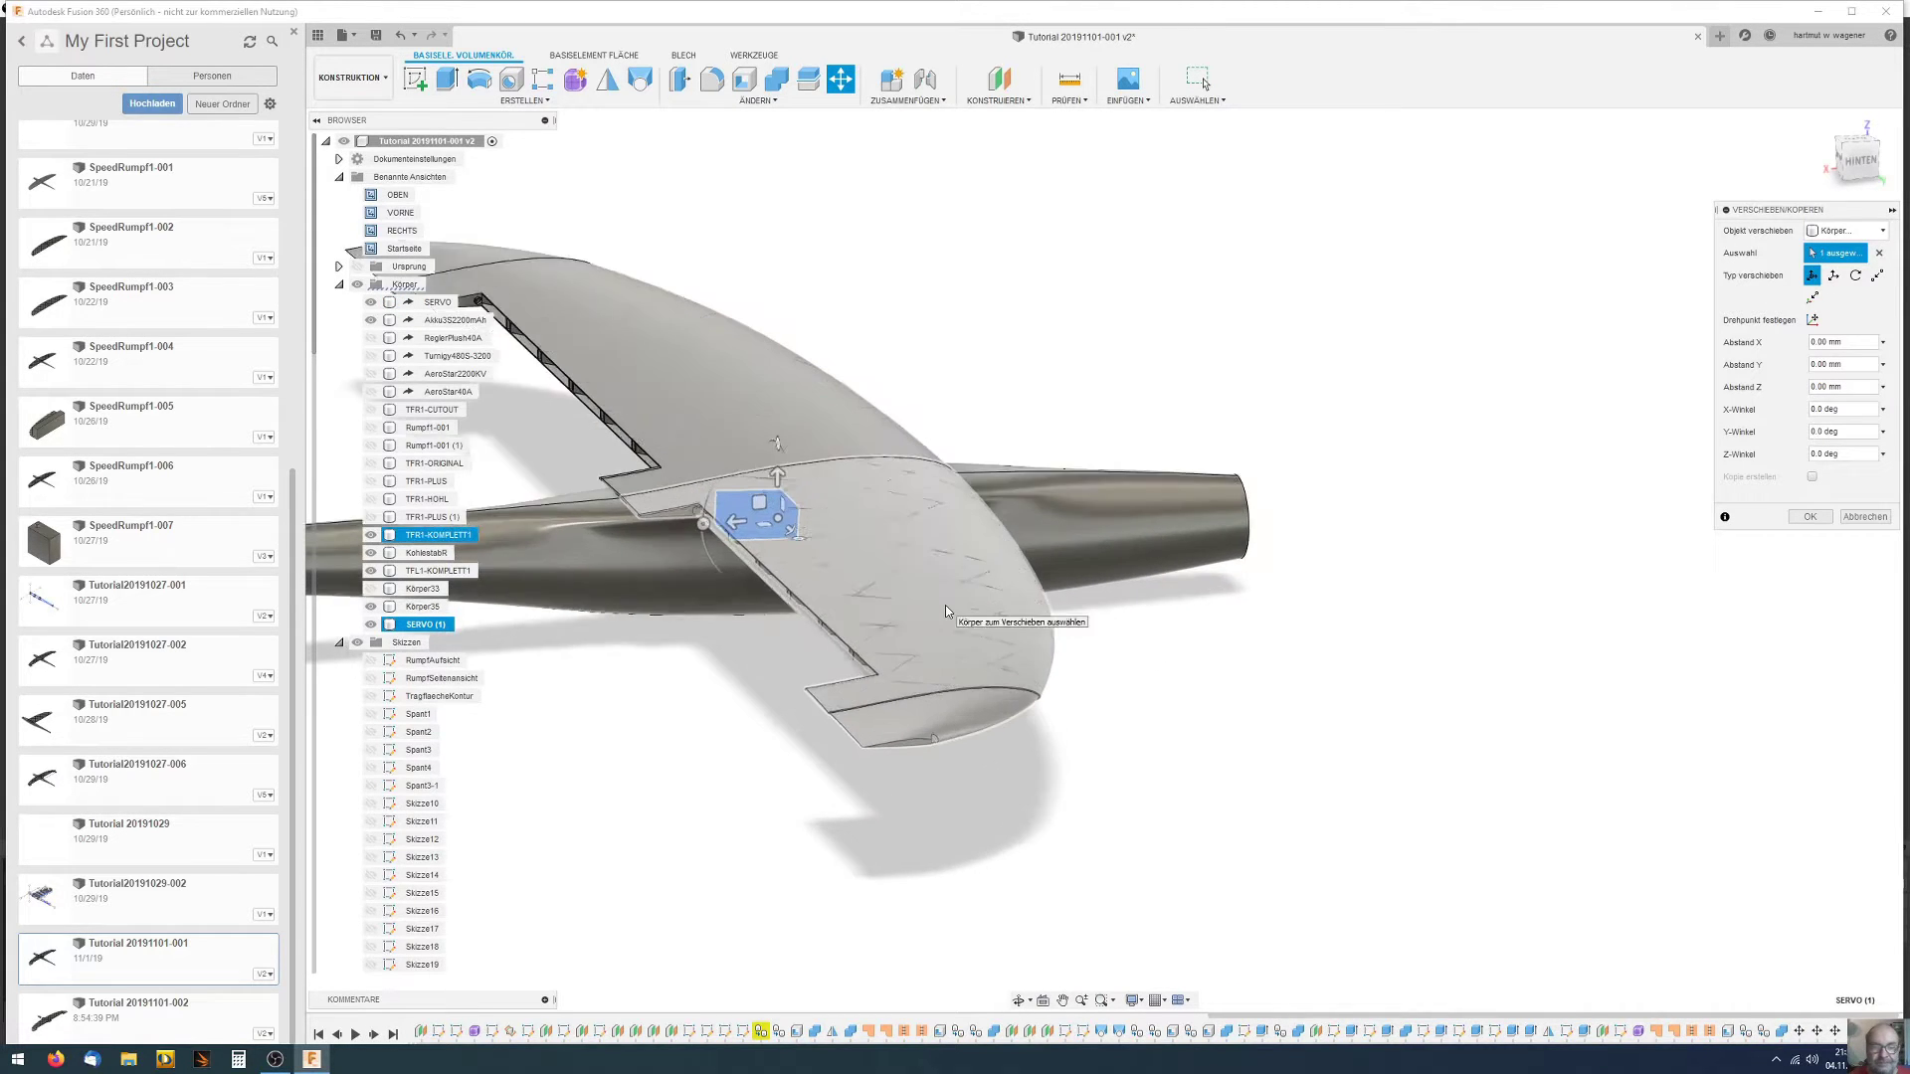
pyautogui.scroll(2, 952, 604)
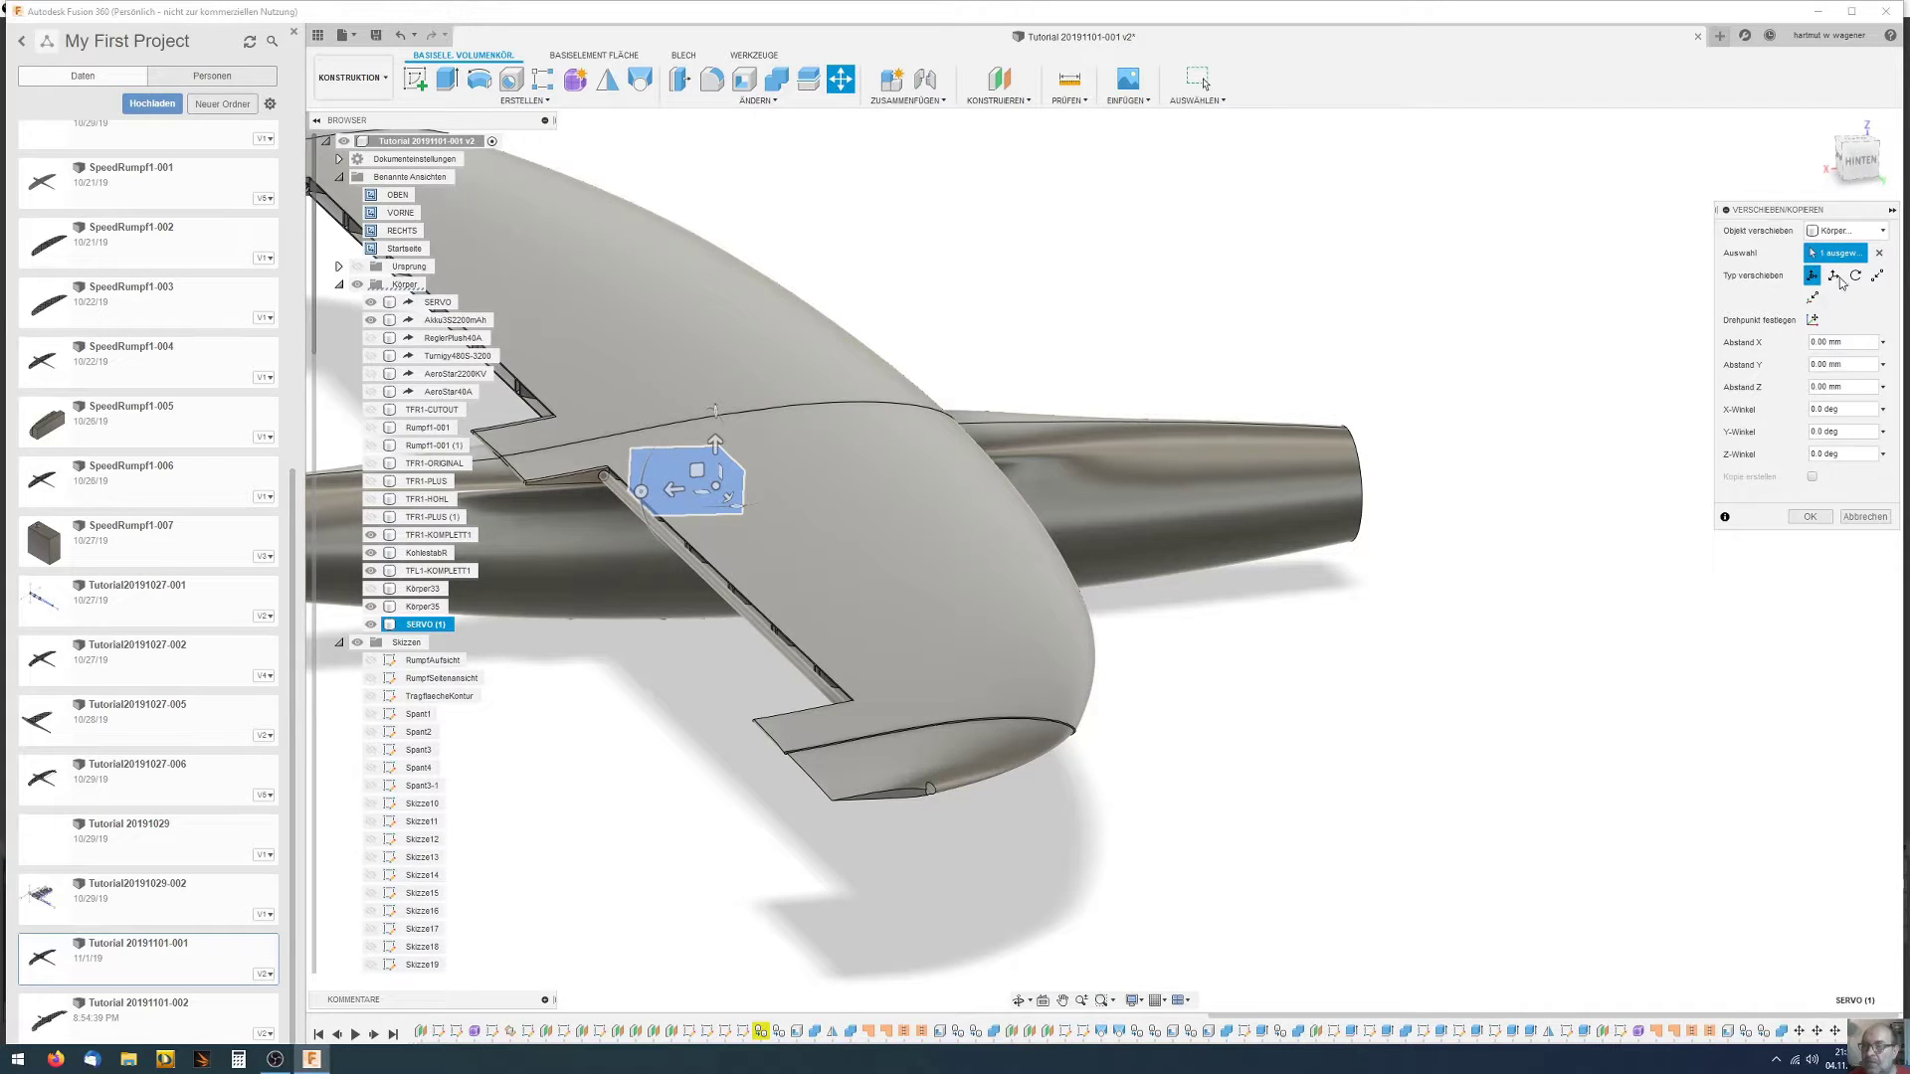
pyautogui.click(1856, 276)
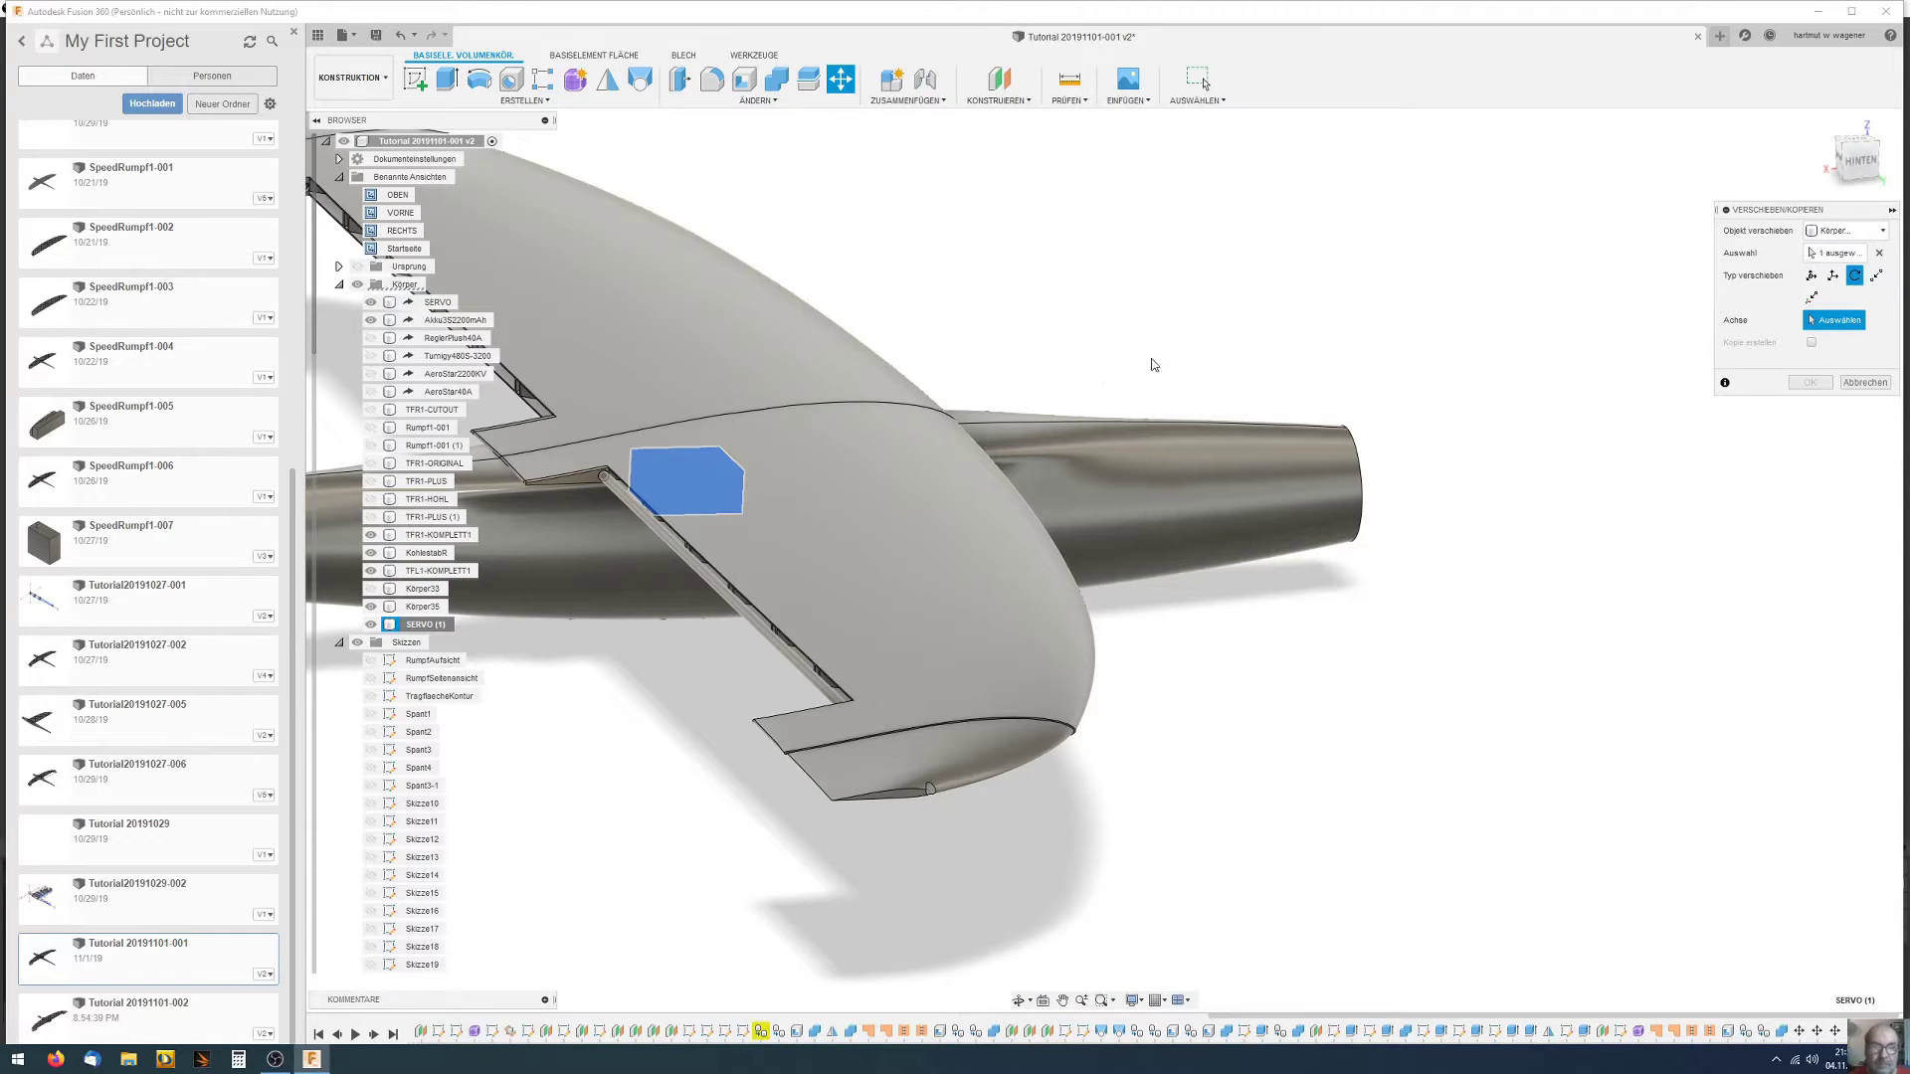
pyautogui.keyDown('shift'); pyautogui.moveTo(1154, 365); pyautogui.dragTo(1148, 371, button='middle'); pyautogui.keyUp('shift')
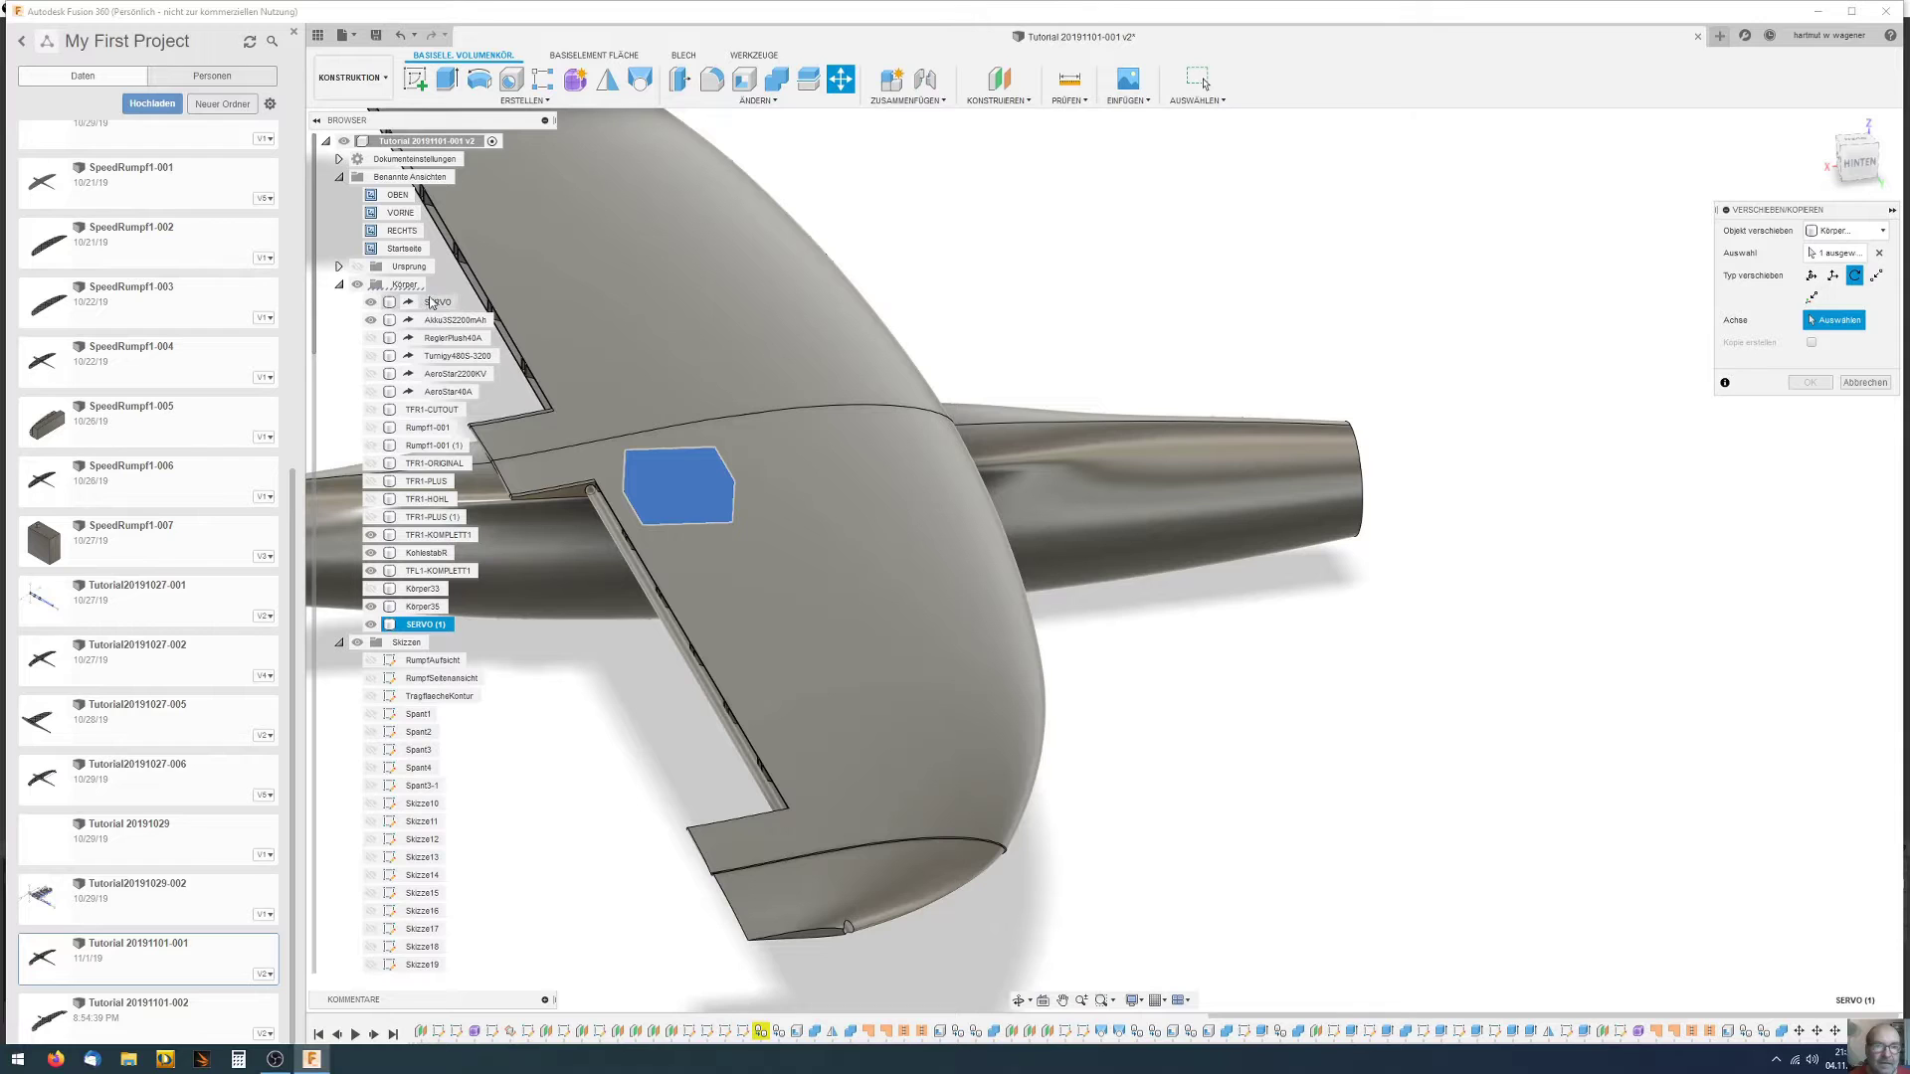
pyautogui.click(1864, 383)
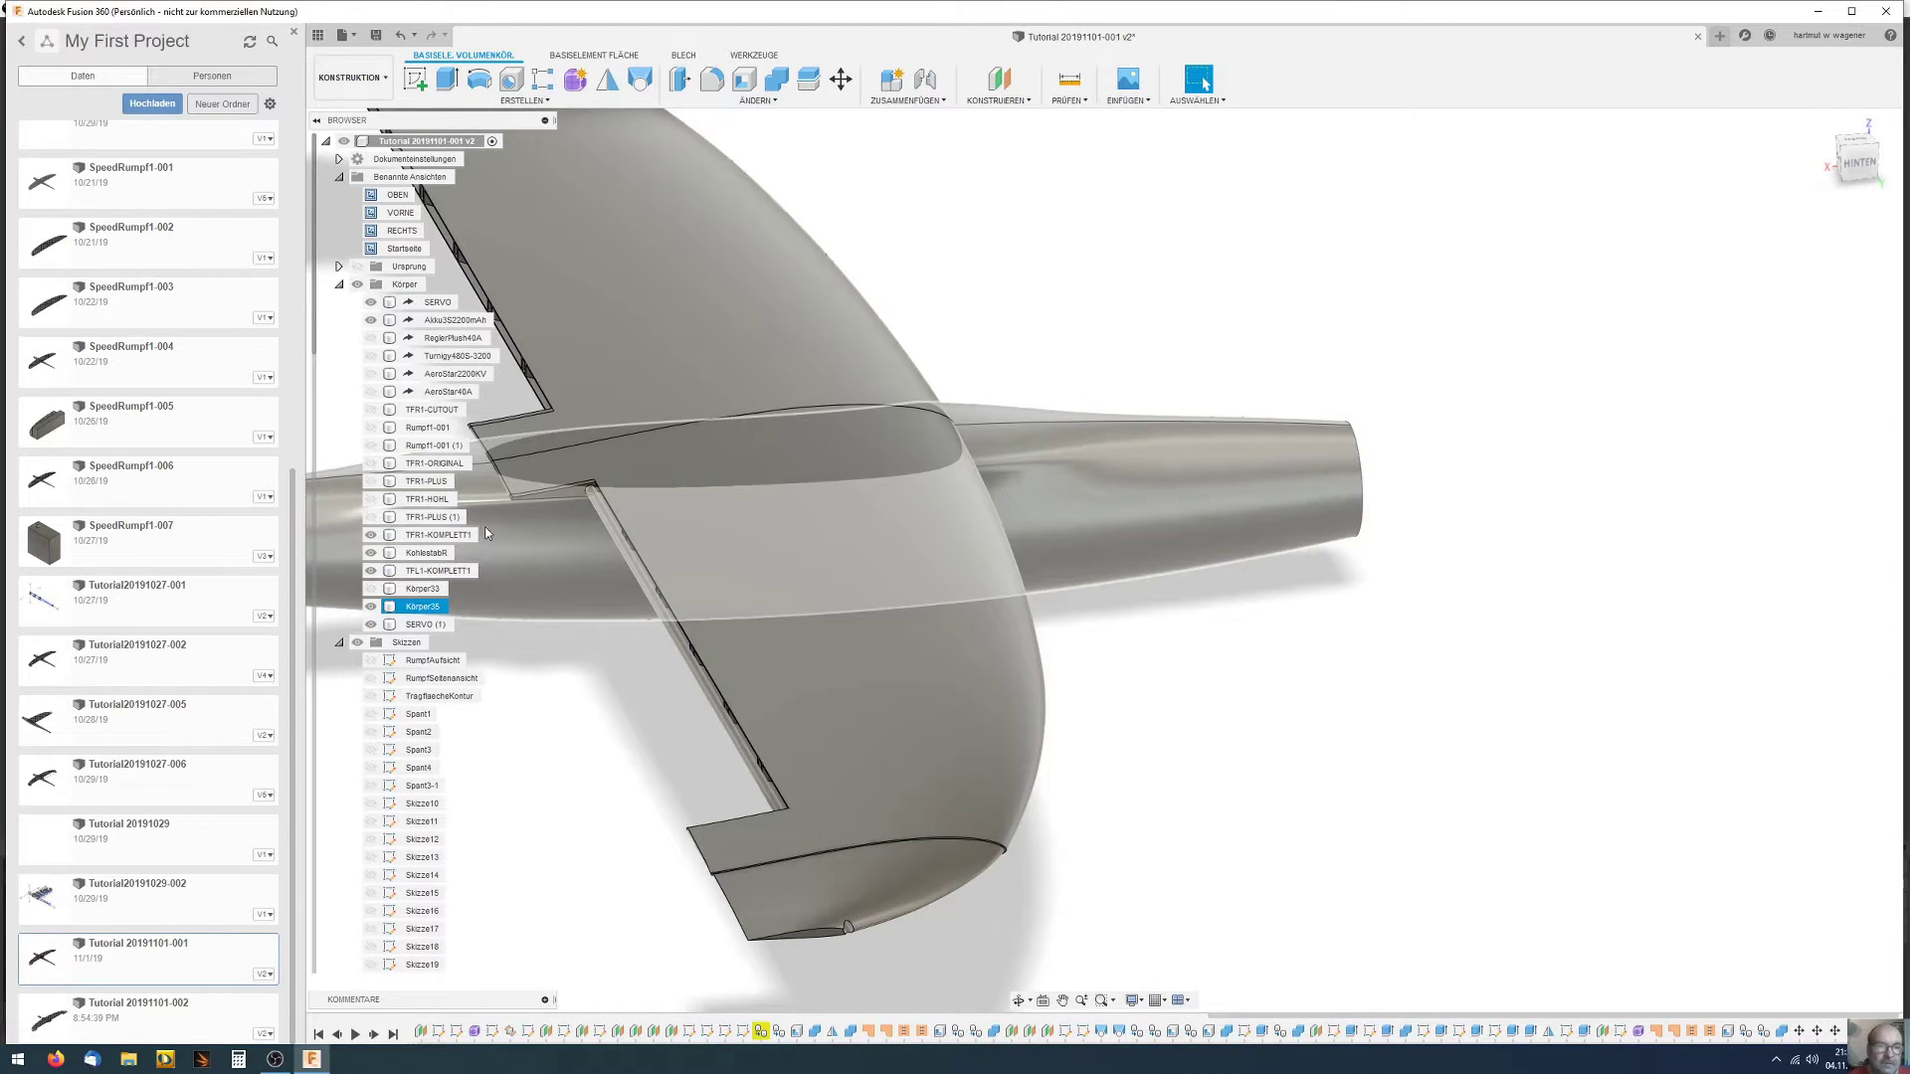
# Reopen Move/Copy on SERVO (1), switch to Rotate, and cancel it again
pyautogui.rightClick(421, 627)
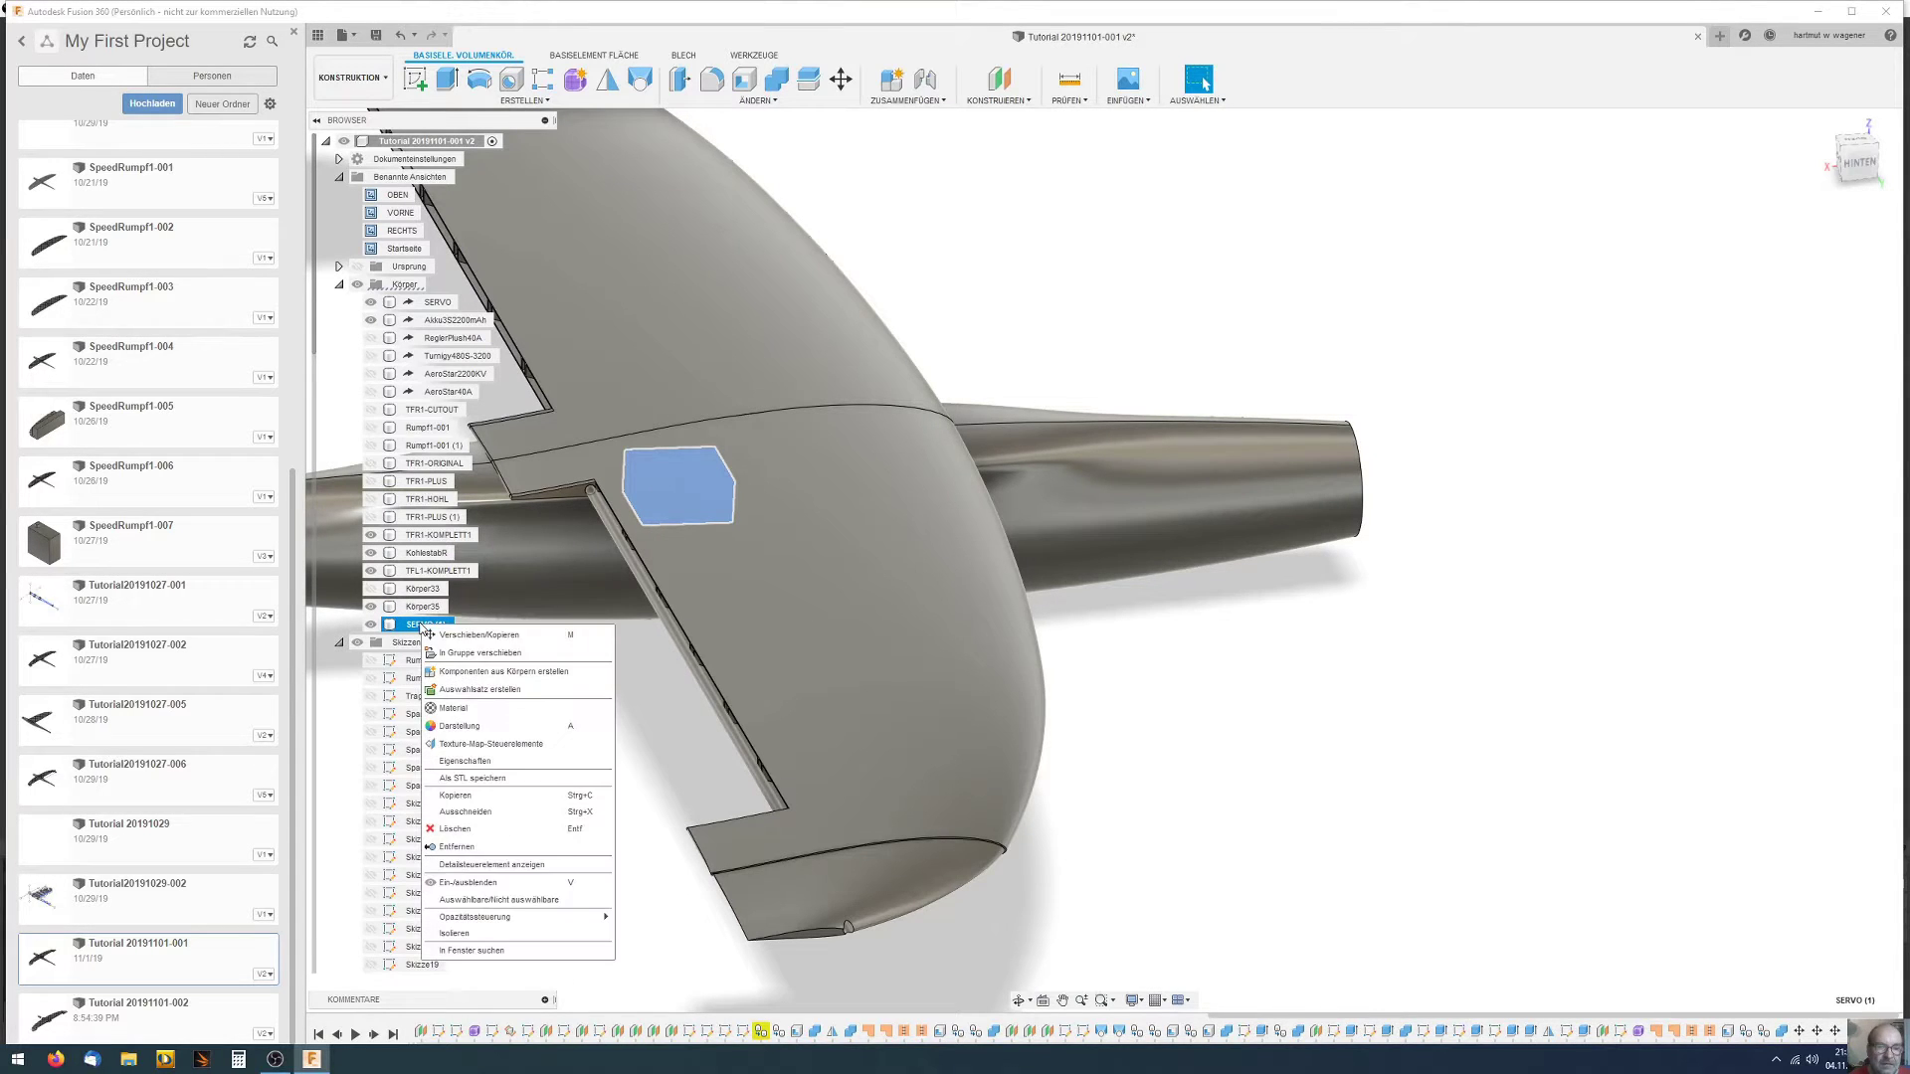
pyautogui.click(452, 641)
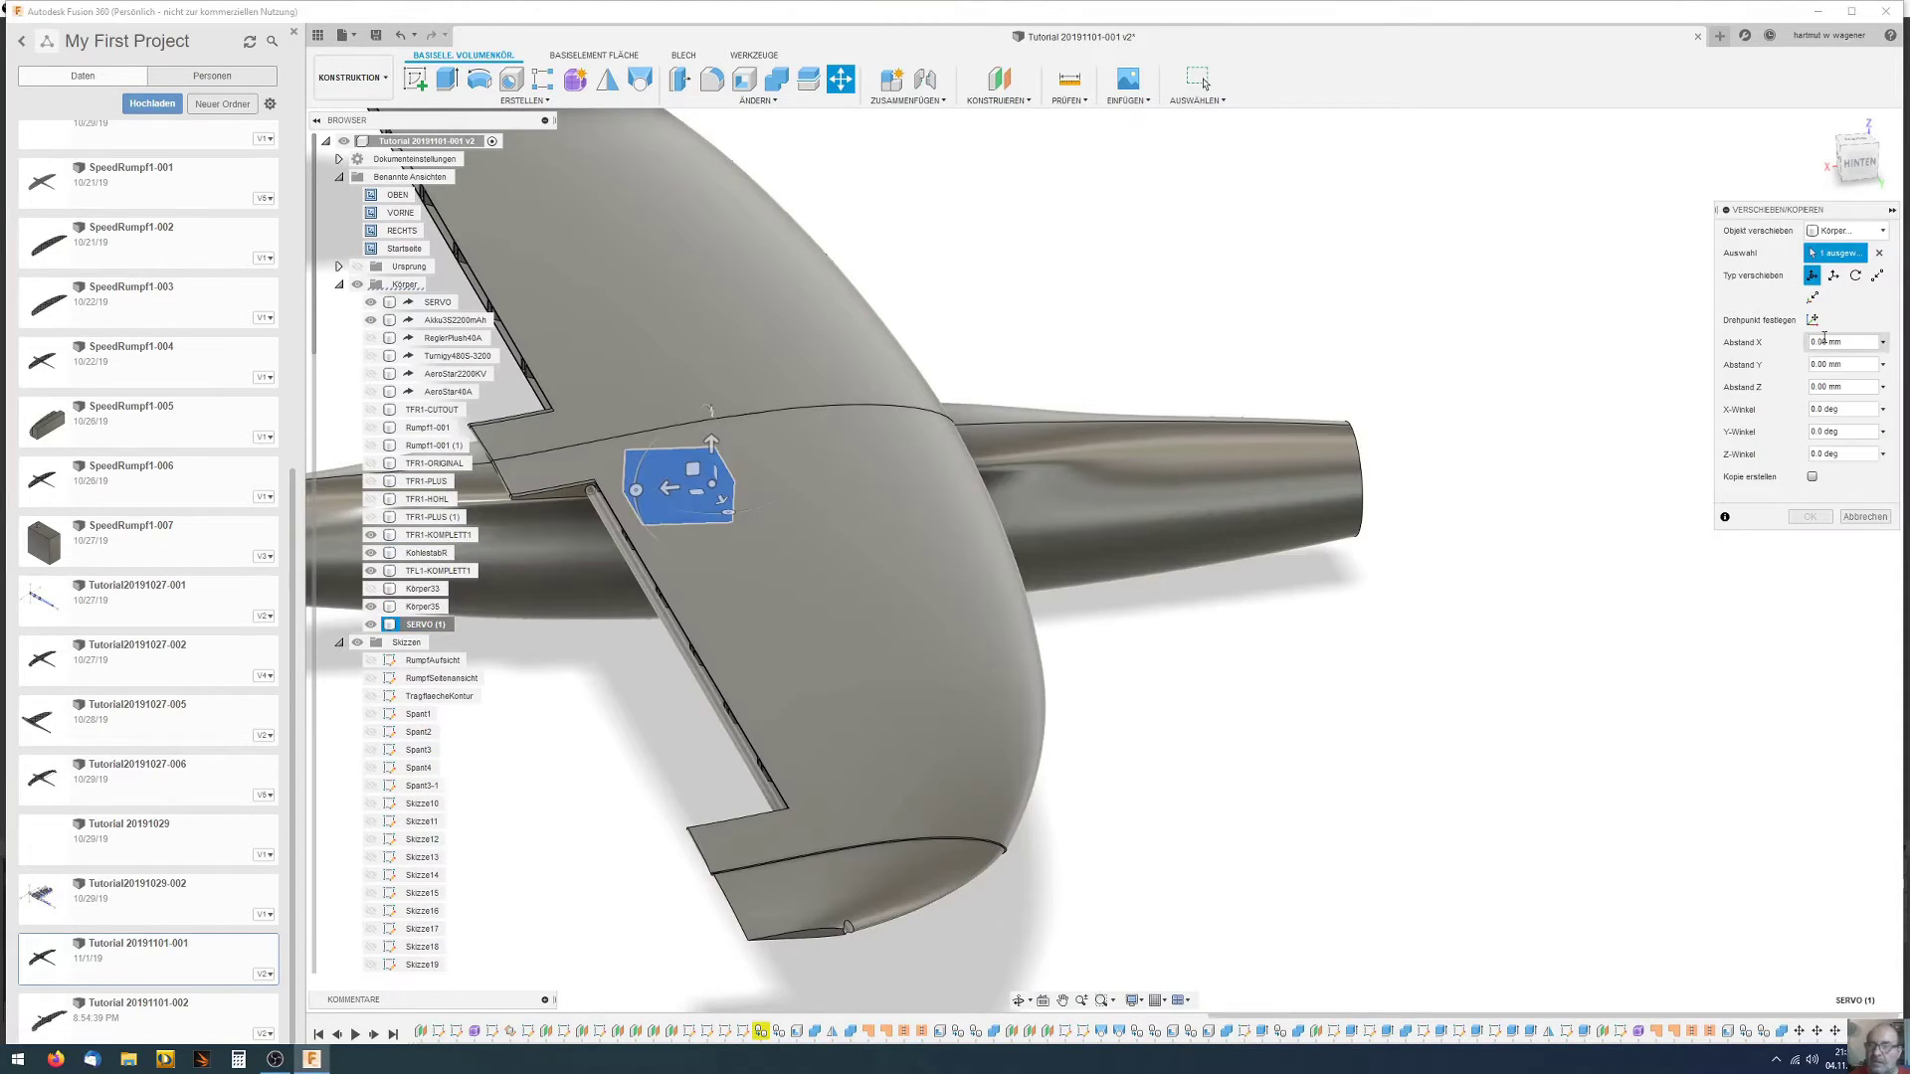
pyautogui.click(1856, 275)
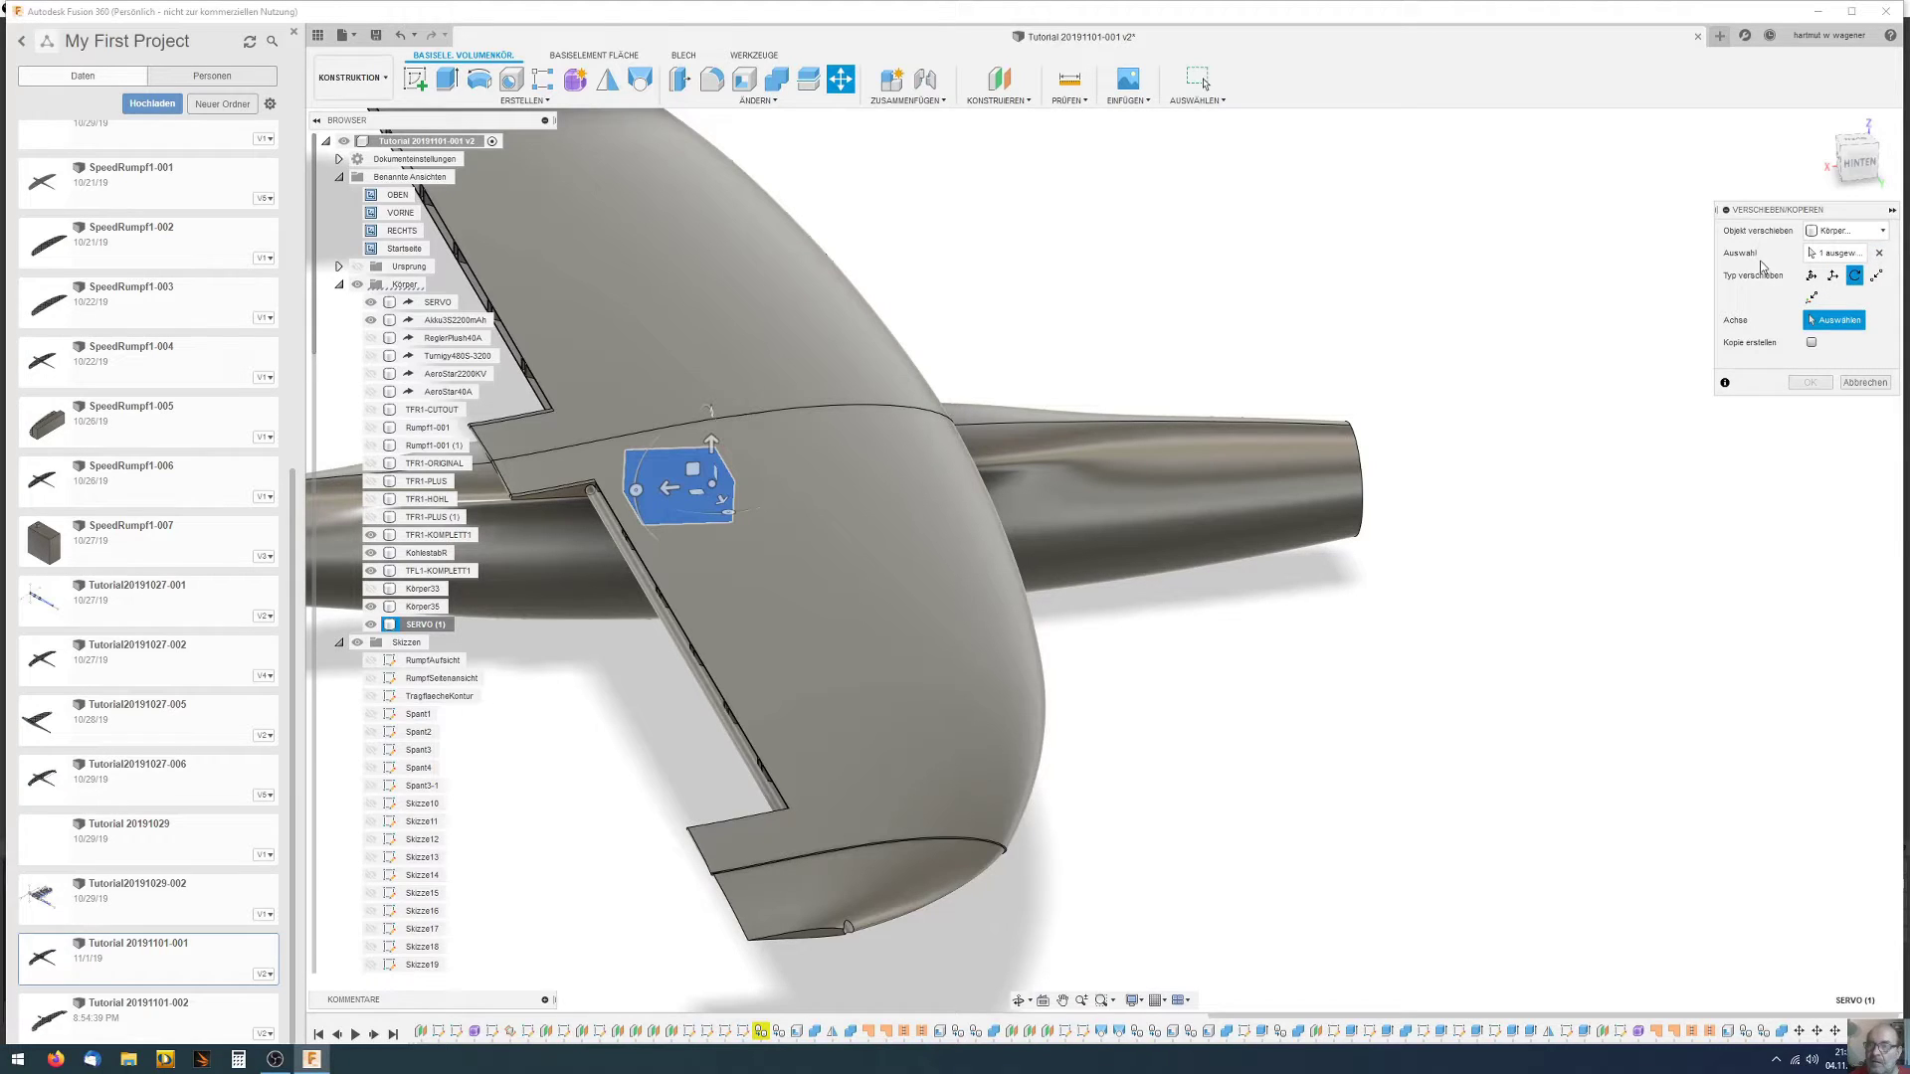
pyautogui.click(1865, 382)
pyautogui.click(733, 456)
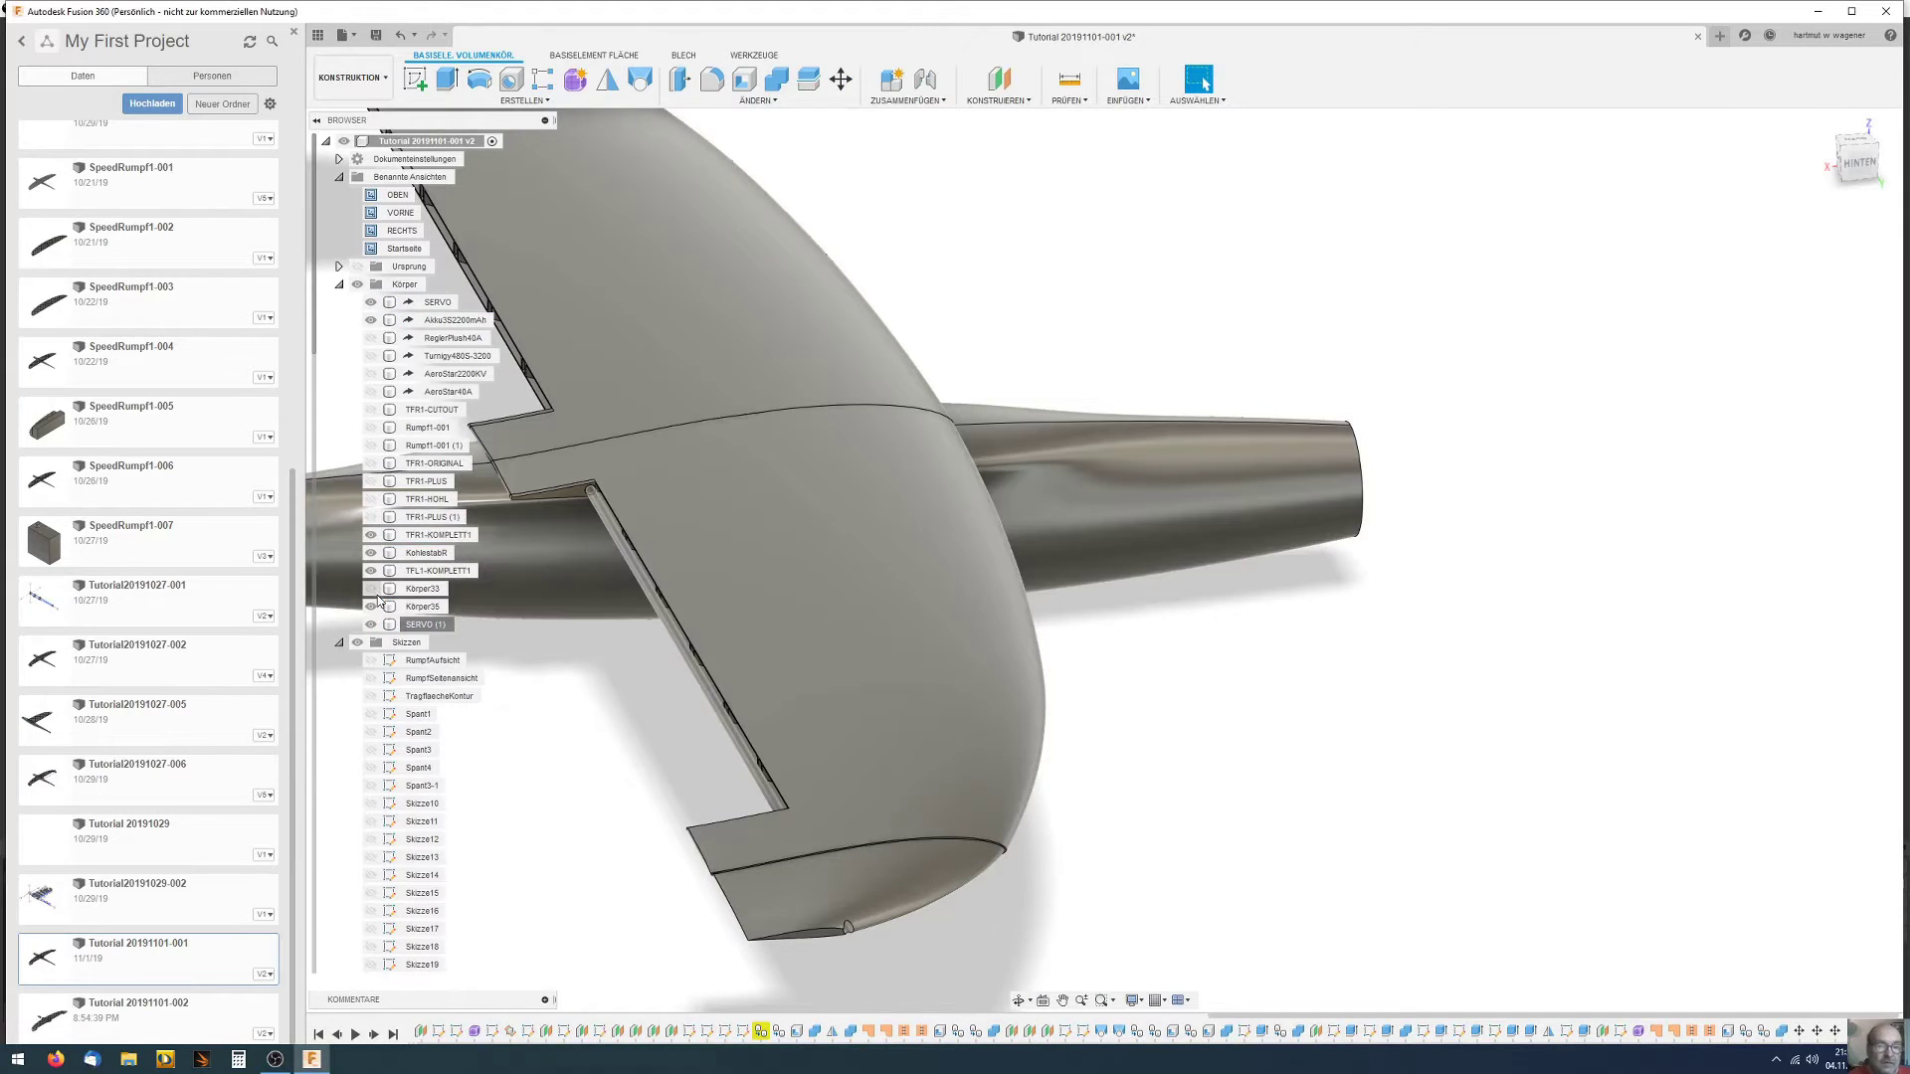
# Hide TFL1-KOMPLETT1, TFR1-KOMPLETT1 and the KohlestabR spar to expose the servo in the cockpit
pyautogui.click(372, 574)
pyautogui.click(372, 574)
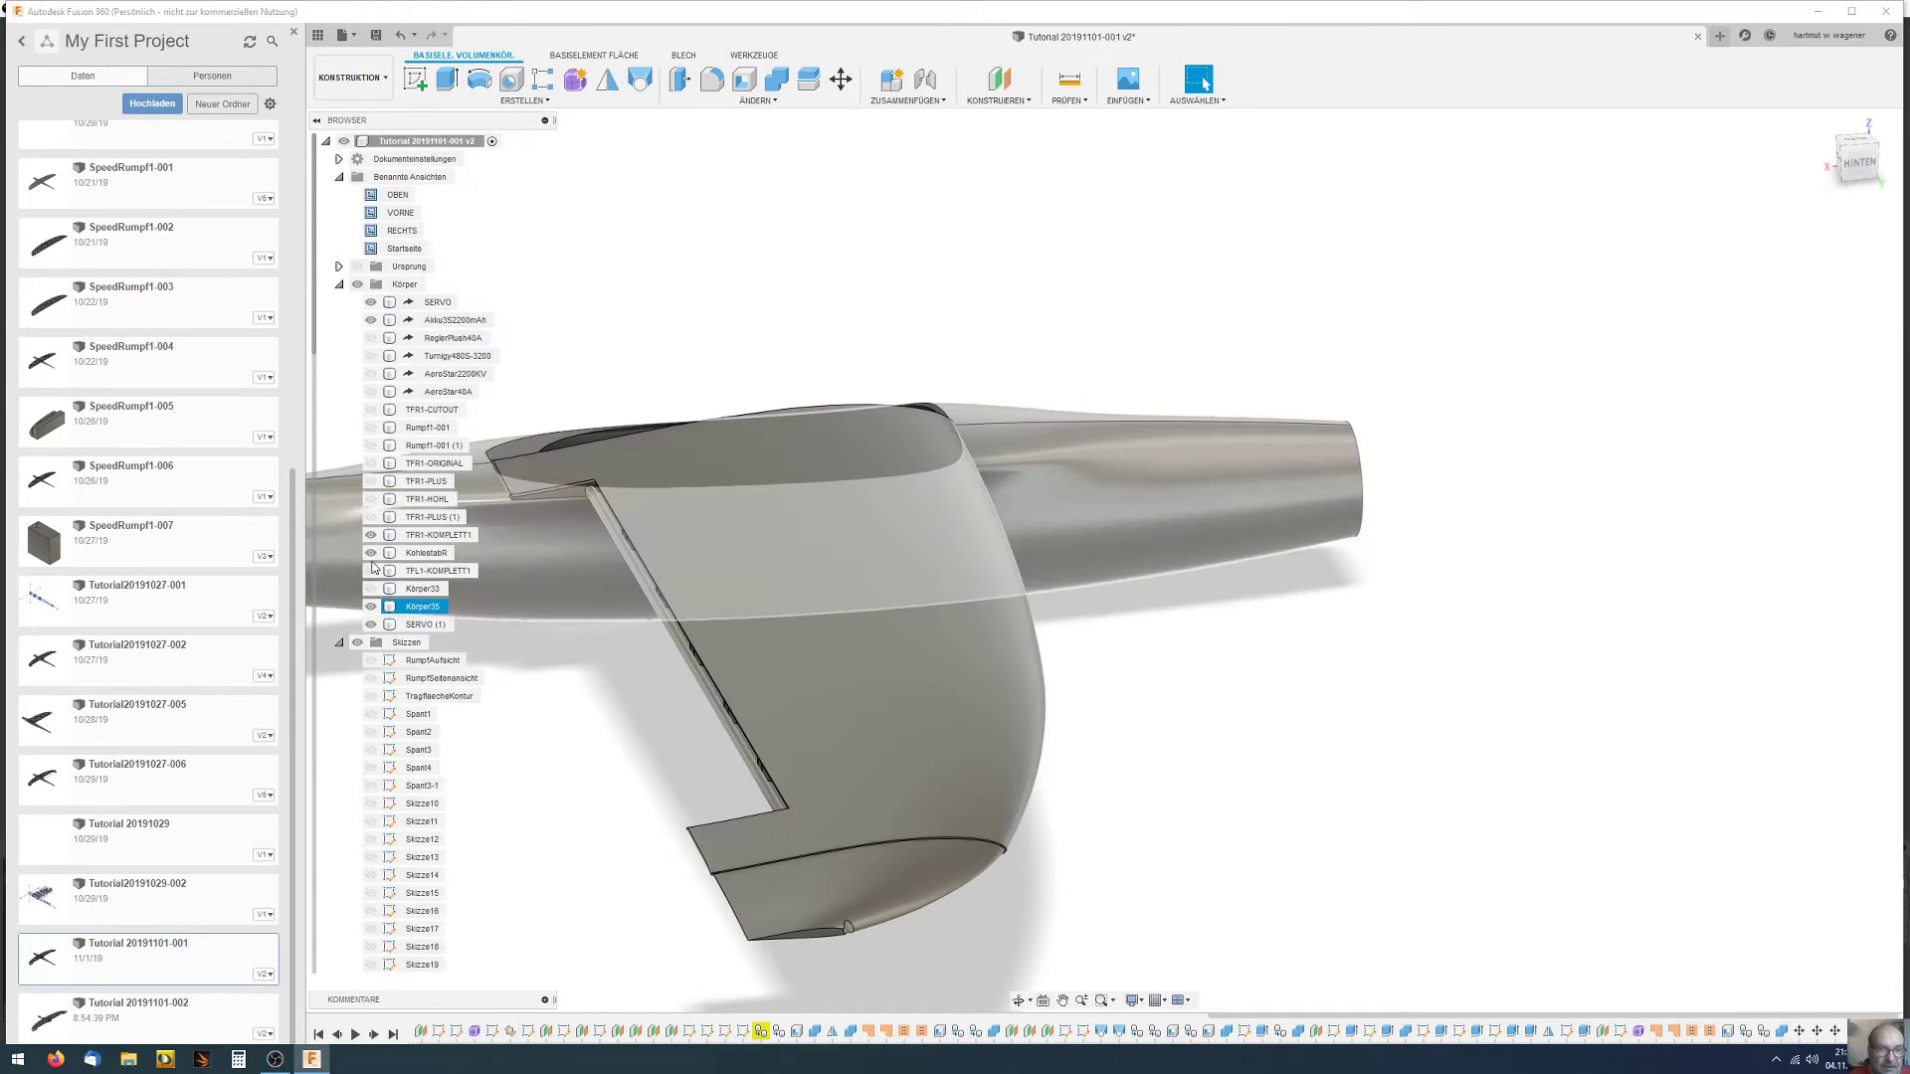
pyautogui.click(371, 553)
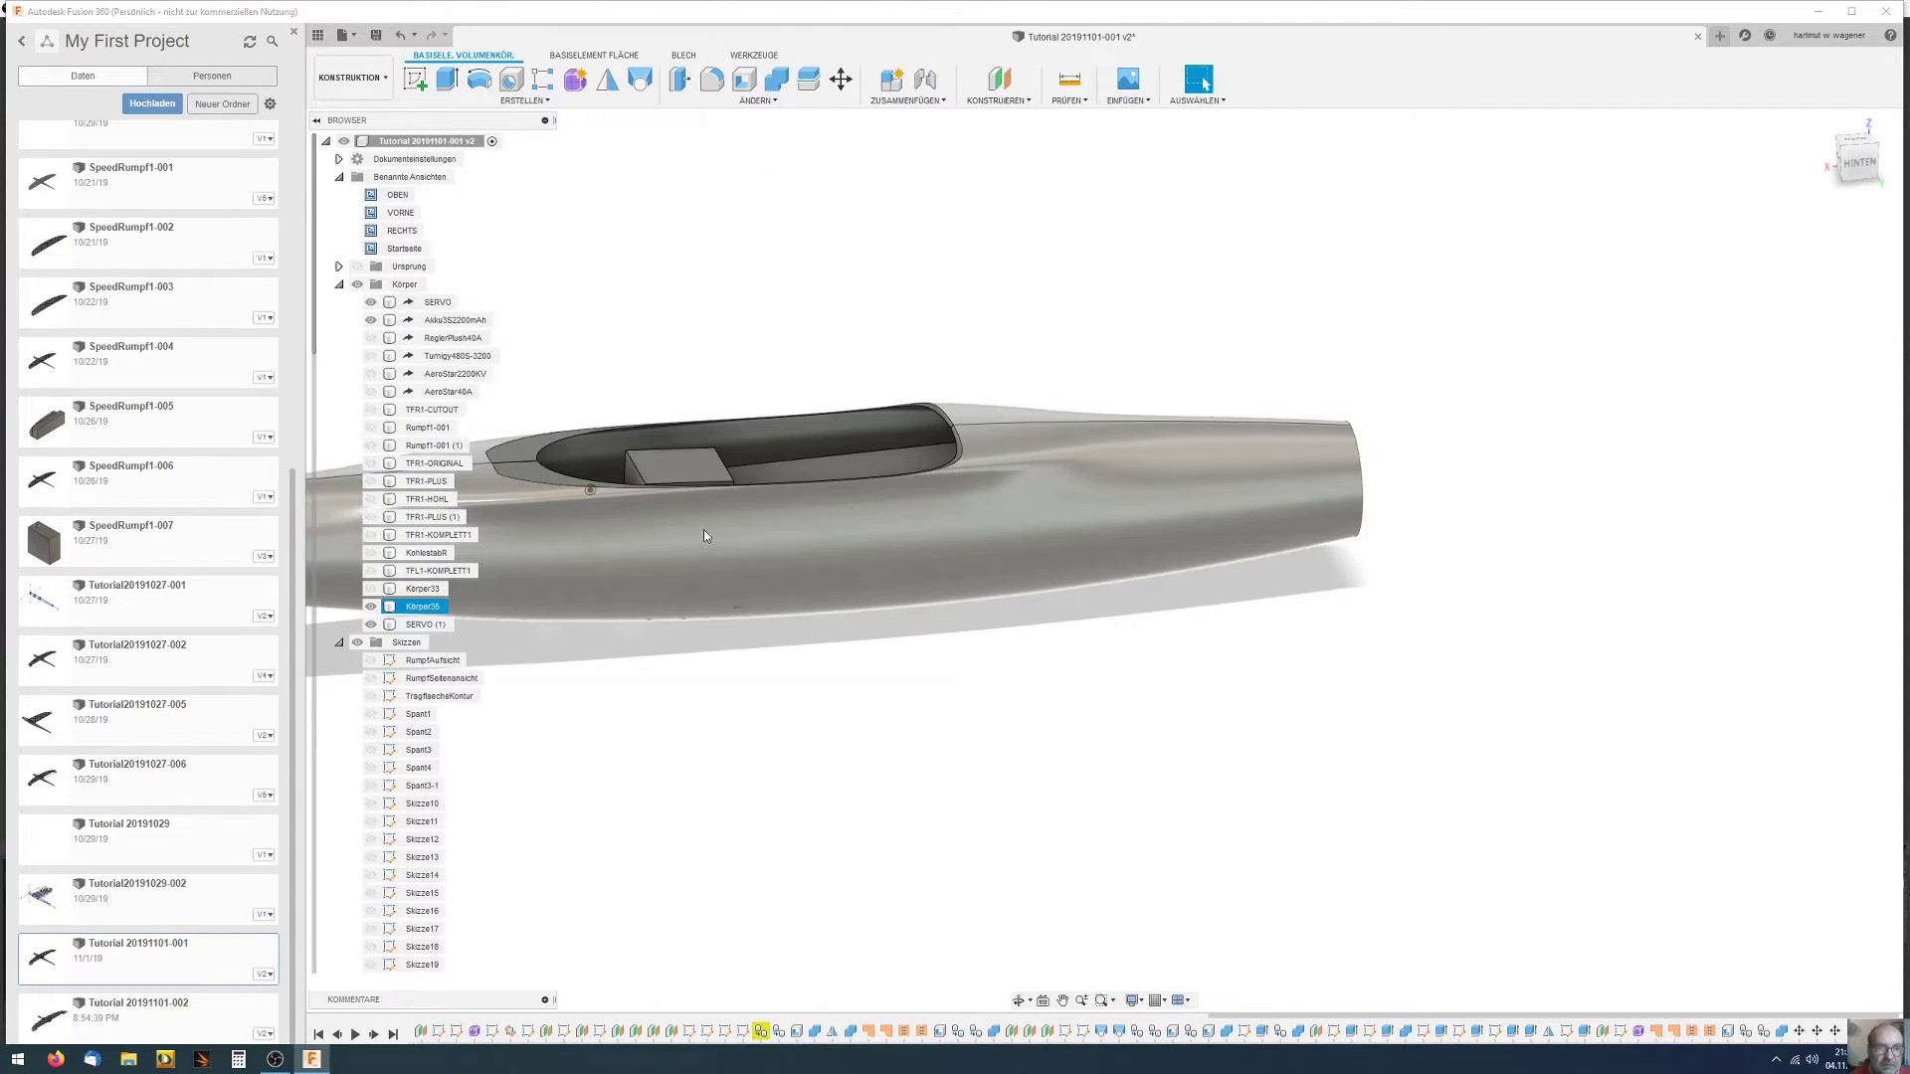
pyautogui.keyDown('shift'); pyautogui.moveTo(703, 530); pyautogui.dragTo(715, 592, button='middle'); pyautogui.keyUp('shift')
pyautogui.press('Escape')
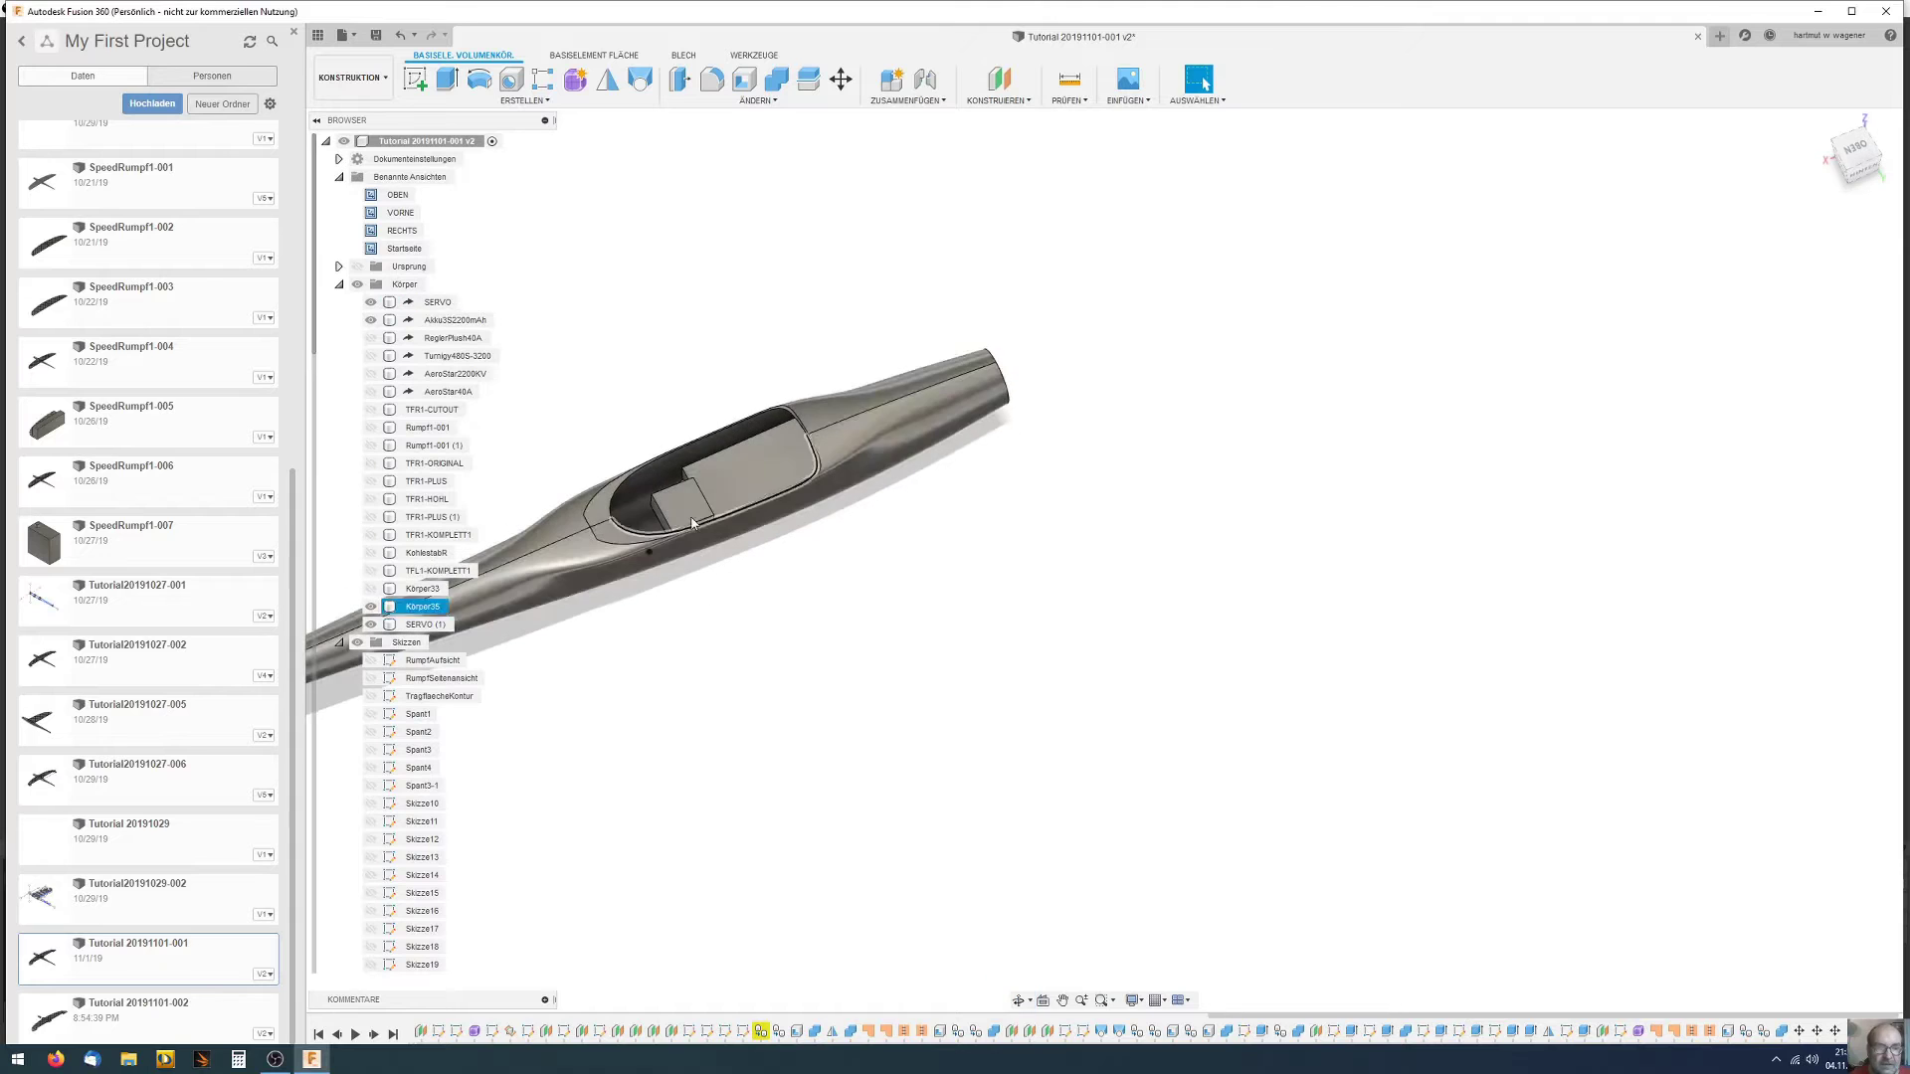
pyautogui.rightClick(440, 305)
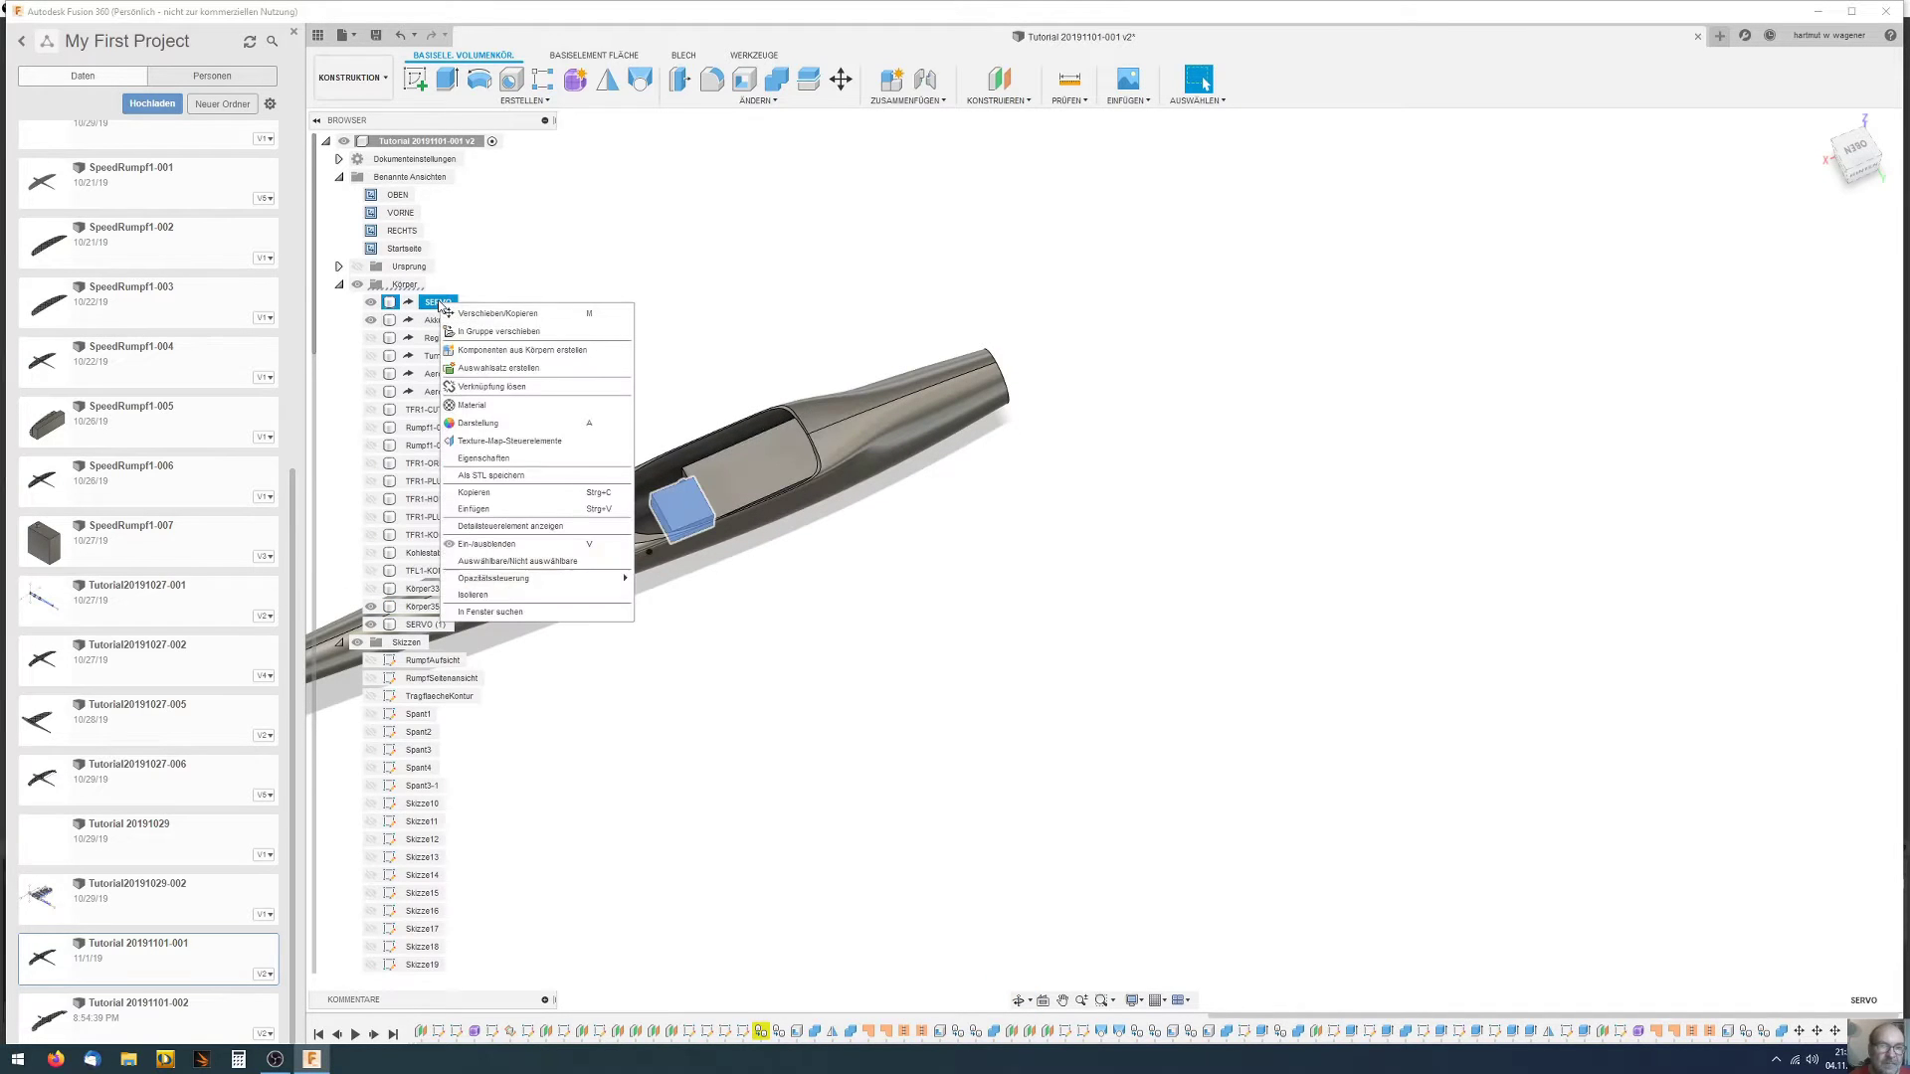
pyautogui.click(501, 314)
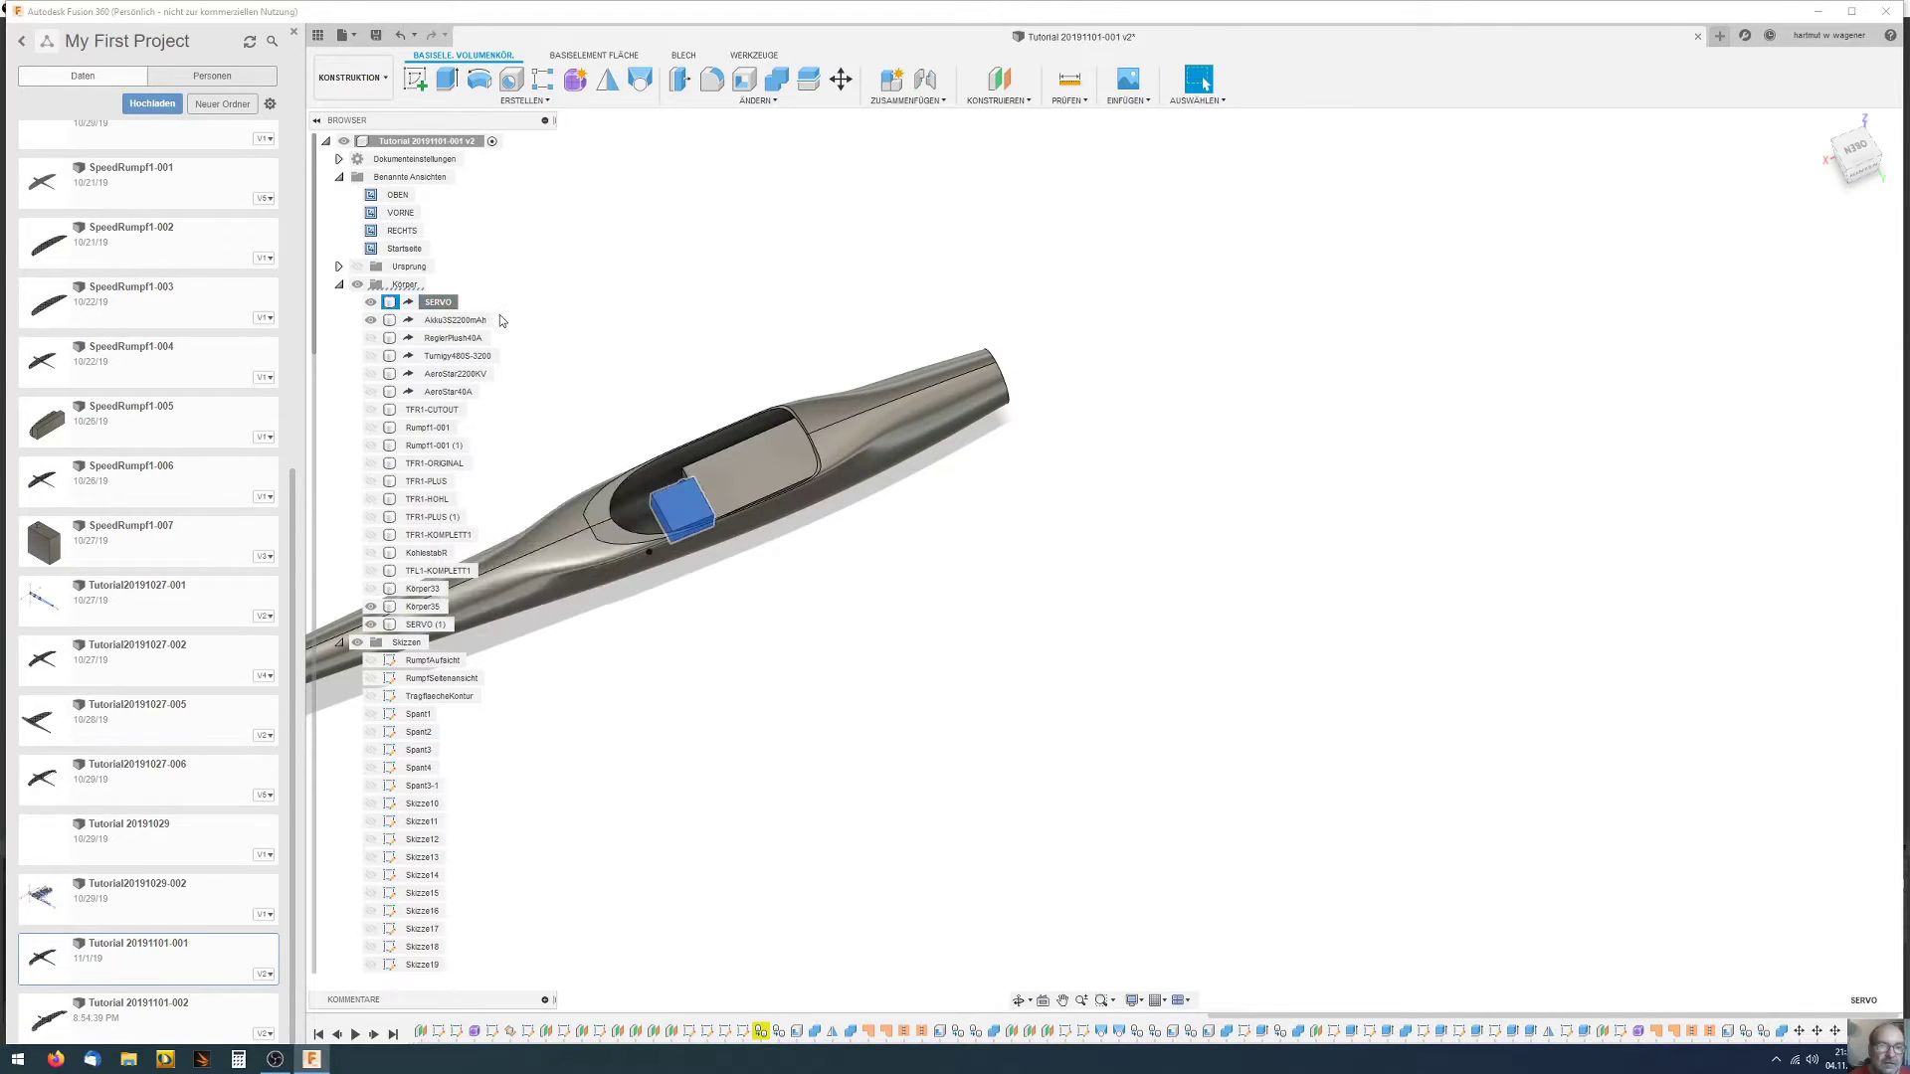
# Slide SERVO 40 mm along X to the cockpit's end, then set the move to Rotate
pyautogui.moveTo(644, 502); pyautogui.dragTo(590, 542)
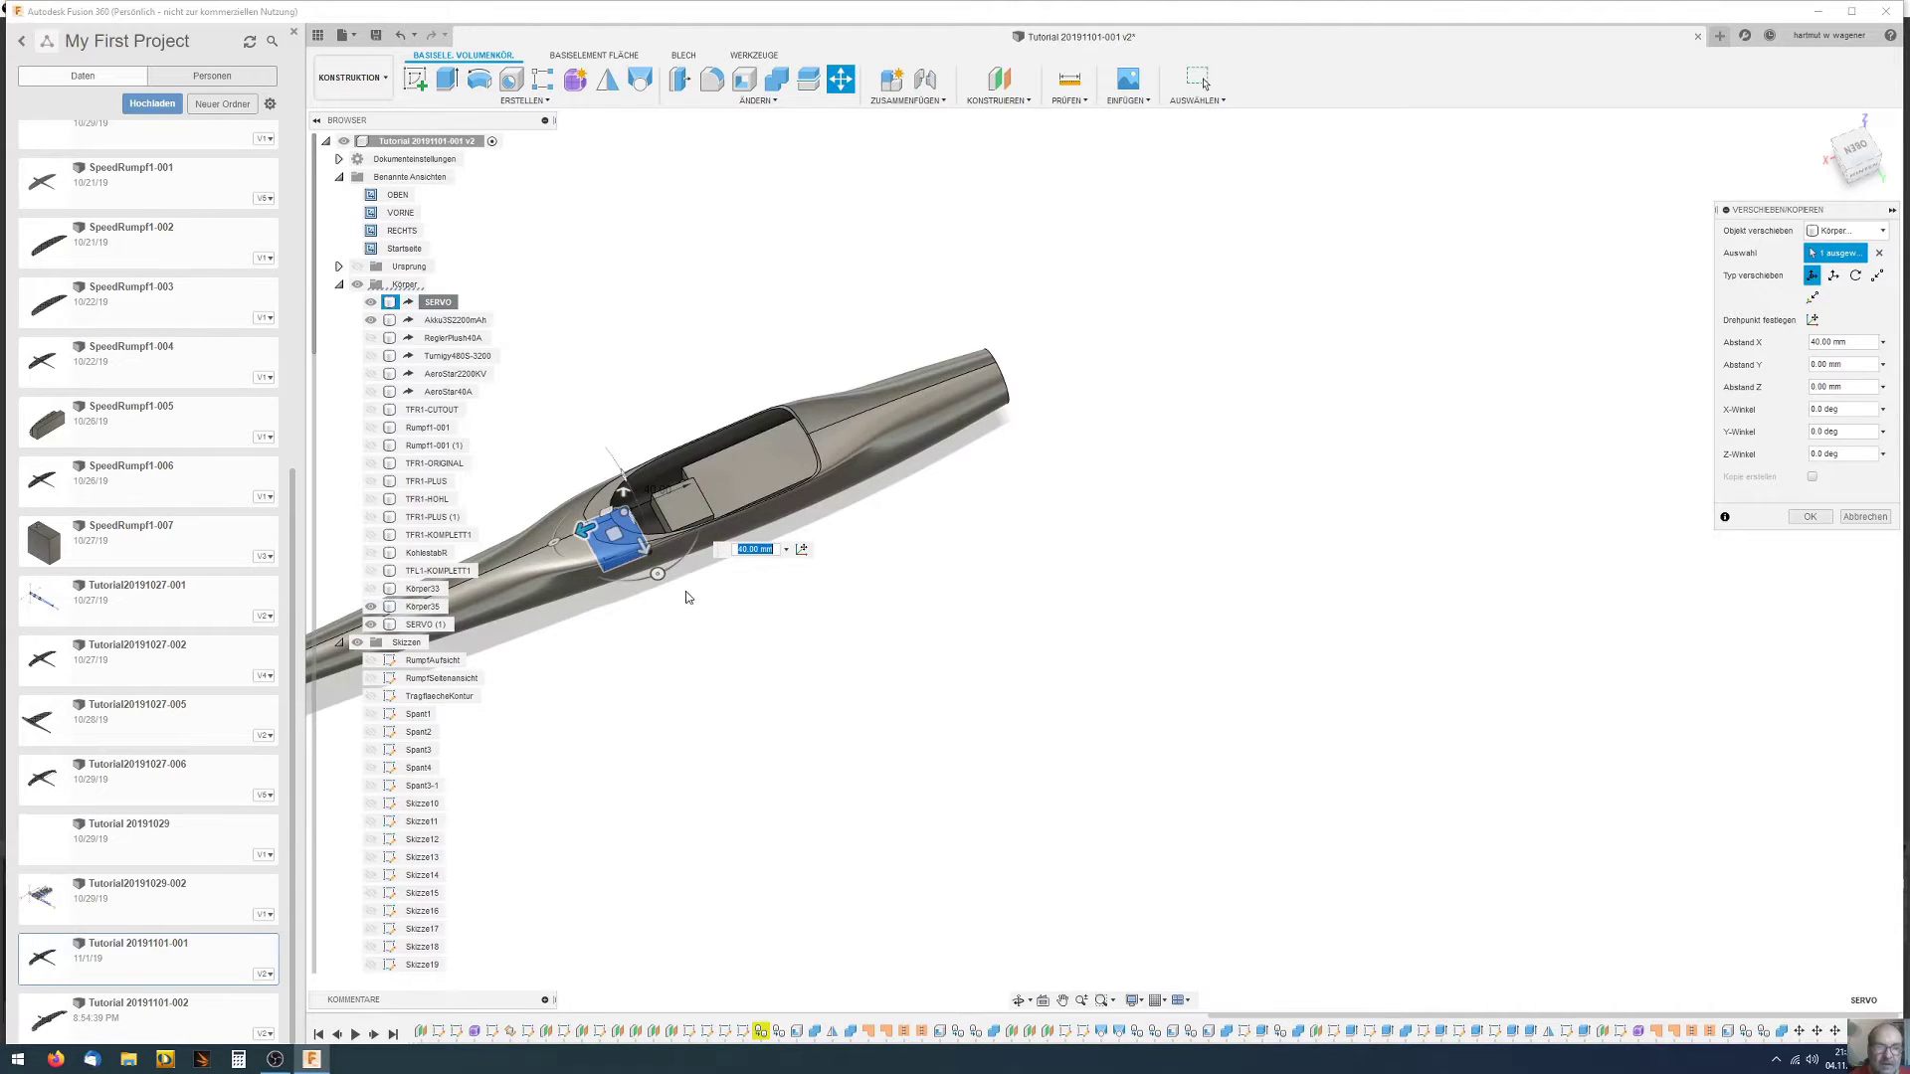
pyautogui.click(1857, 277)
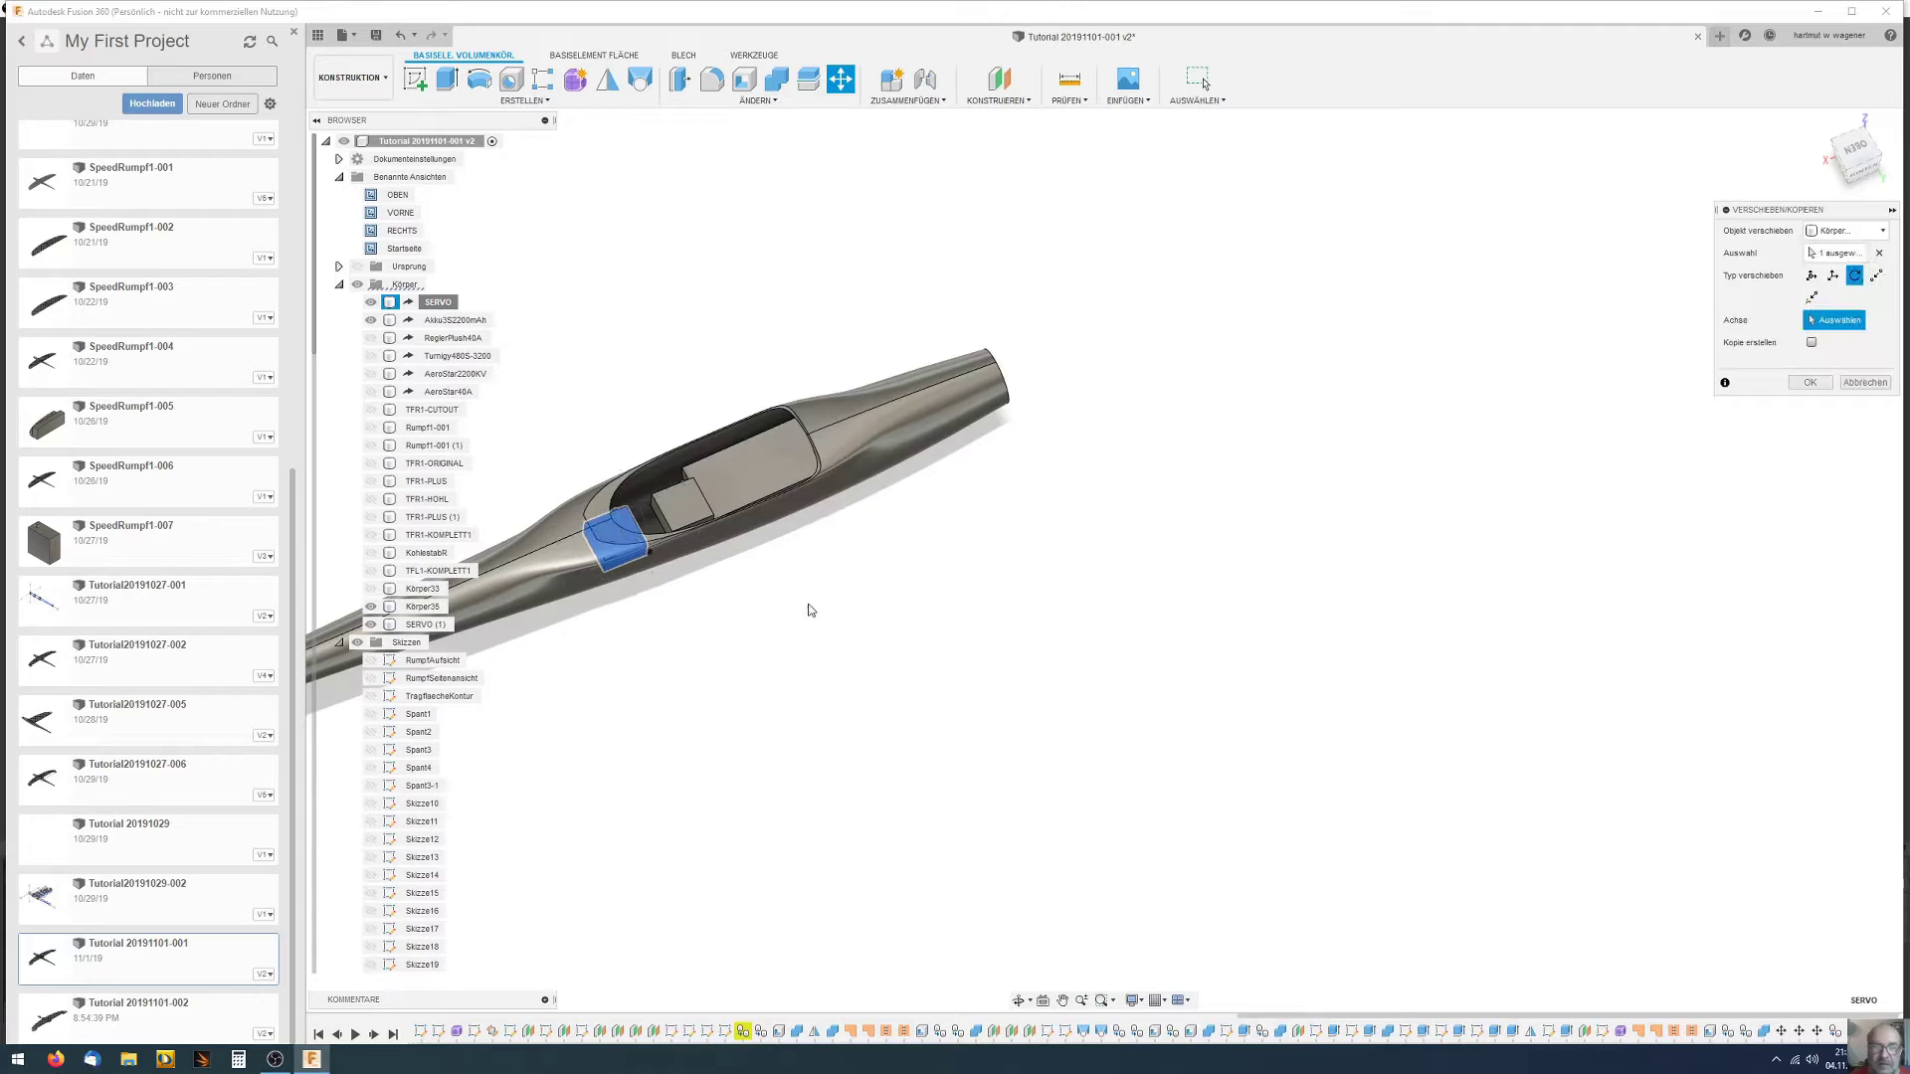
pyautogui.scroll(3, 637, 583)
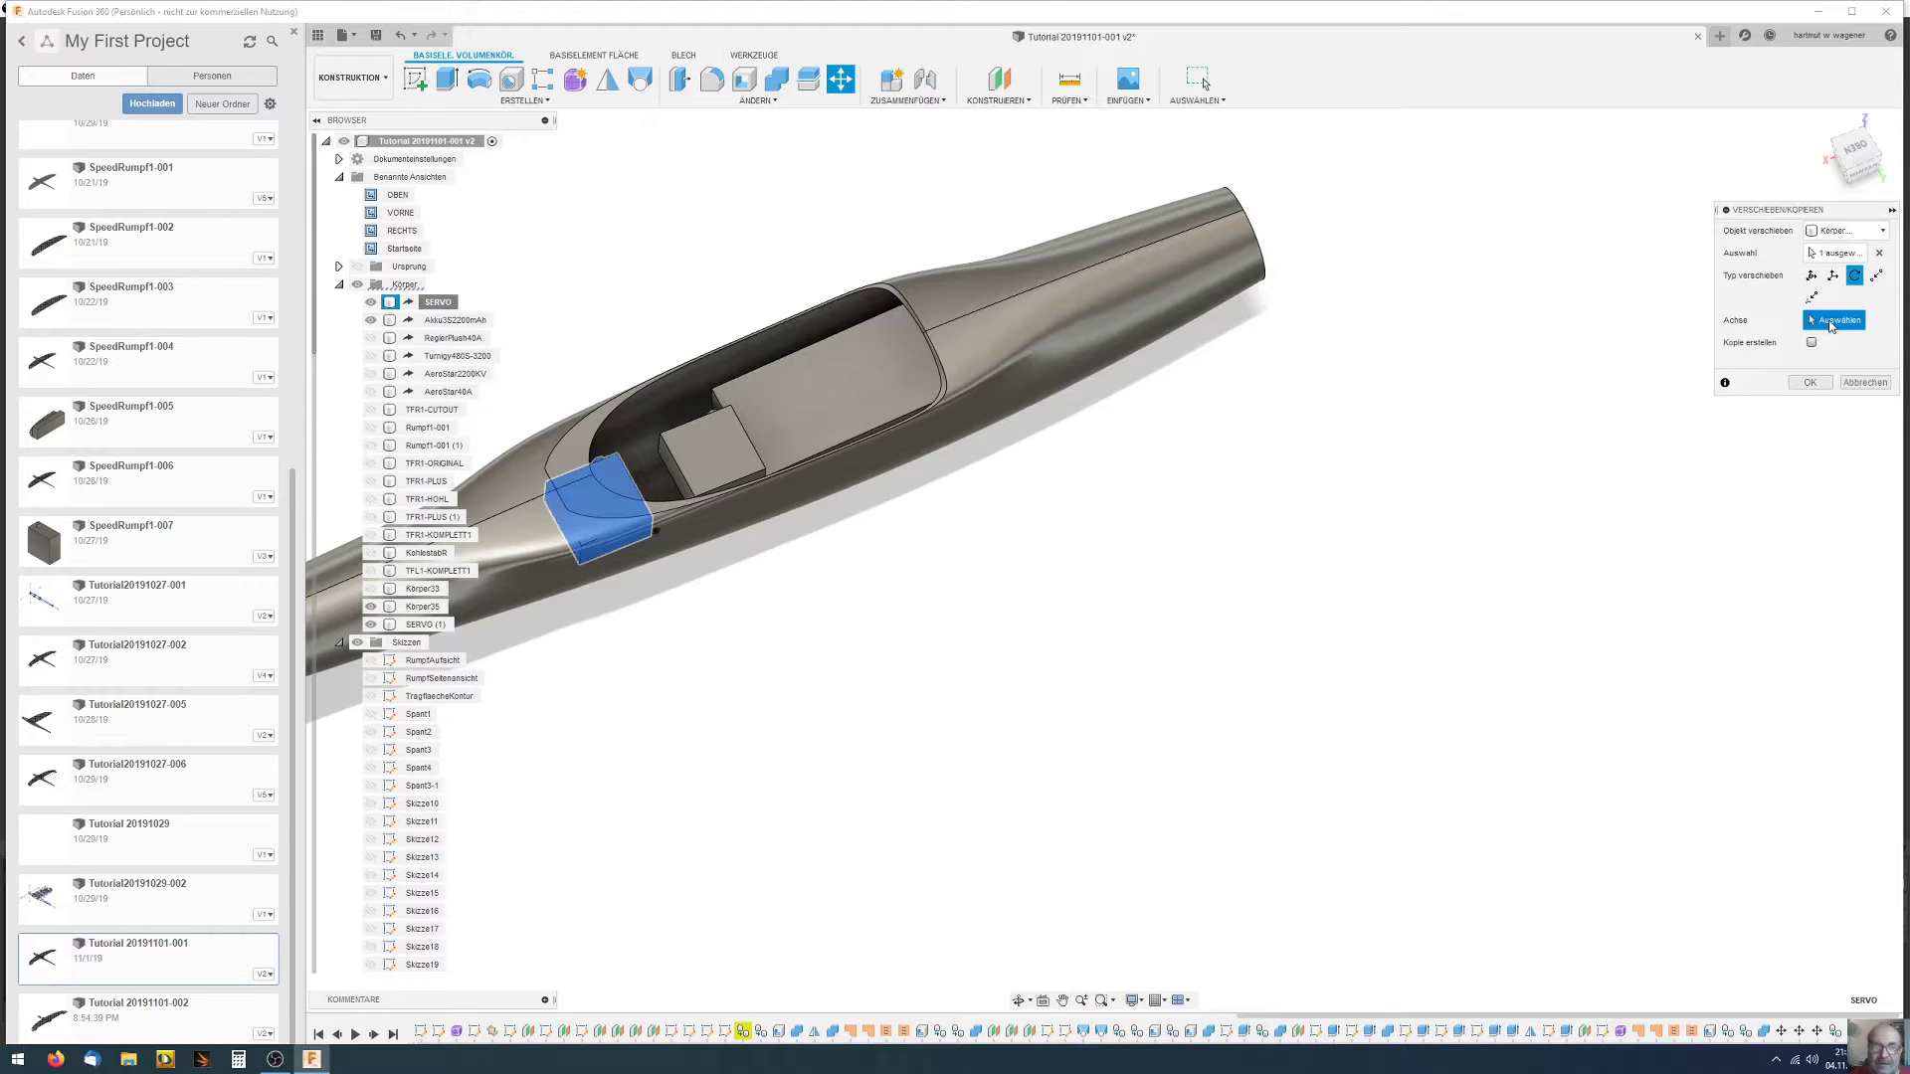
pyautogui.scroll(-2, 864, 644)
pyautogui.scroll(-1, 864, 644)
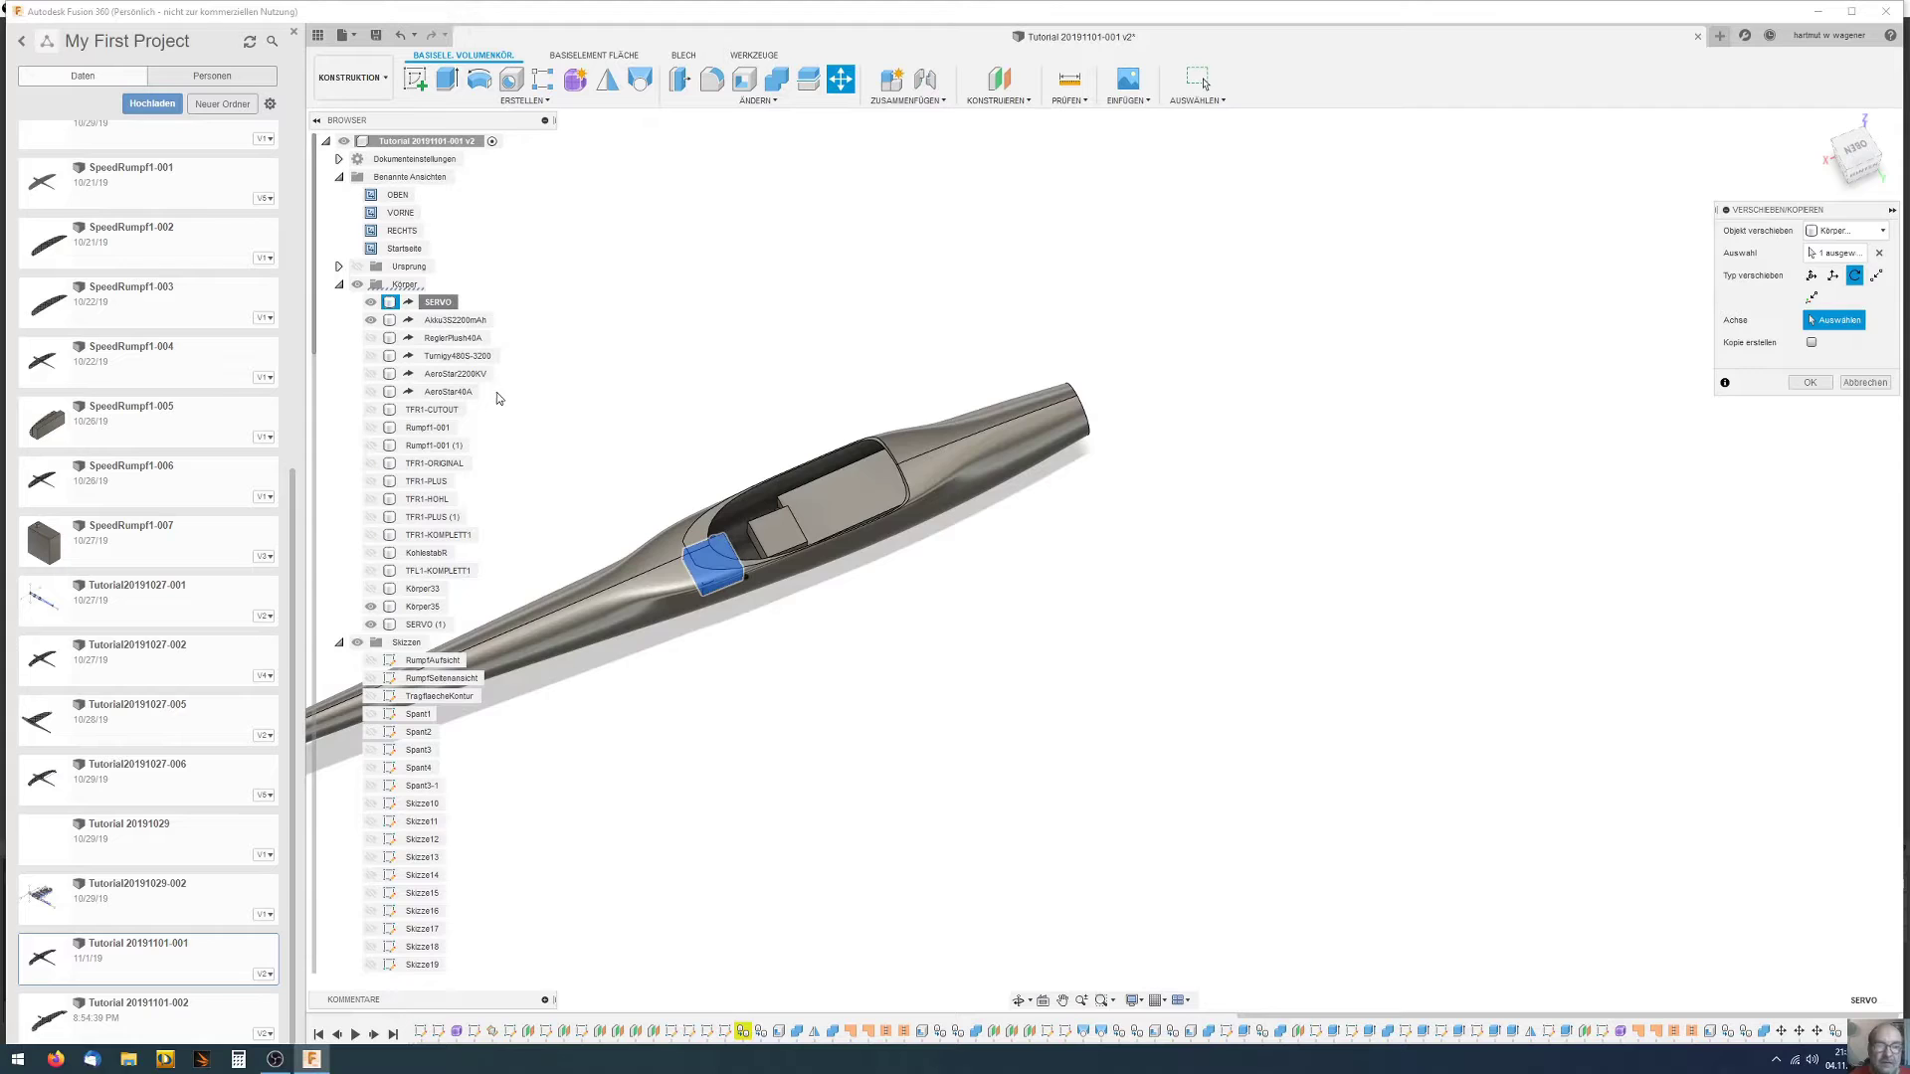
pyautogui.keyDown('shift'); pyautogui.moveTo(597, 542); pyautogui.dragTo(588, 546, button='middle'); pyautogui.keyUp('shift')
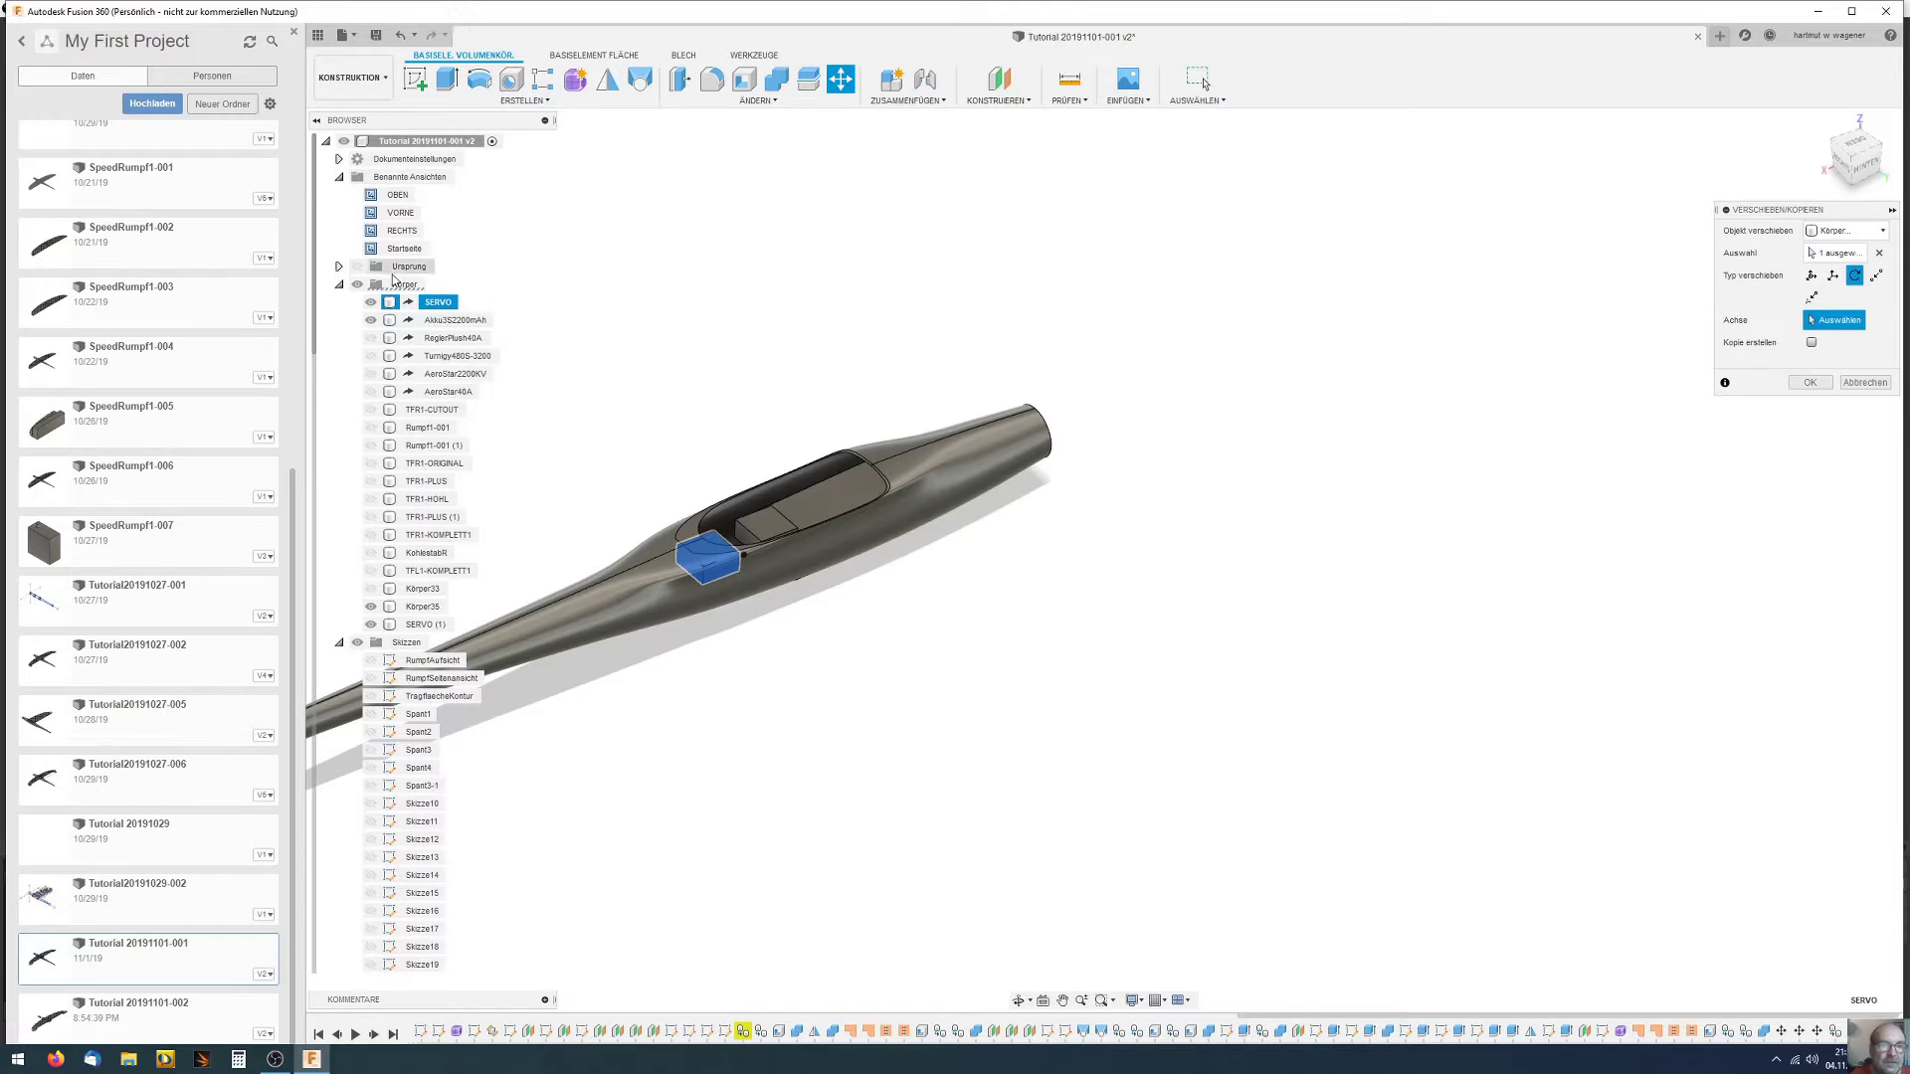
# Toggle sketch visibility to show the Skizze12 and Skizze11 lines for an axis
pyautogui.scroll(-3, 413, 776)
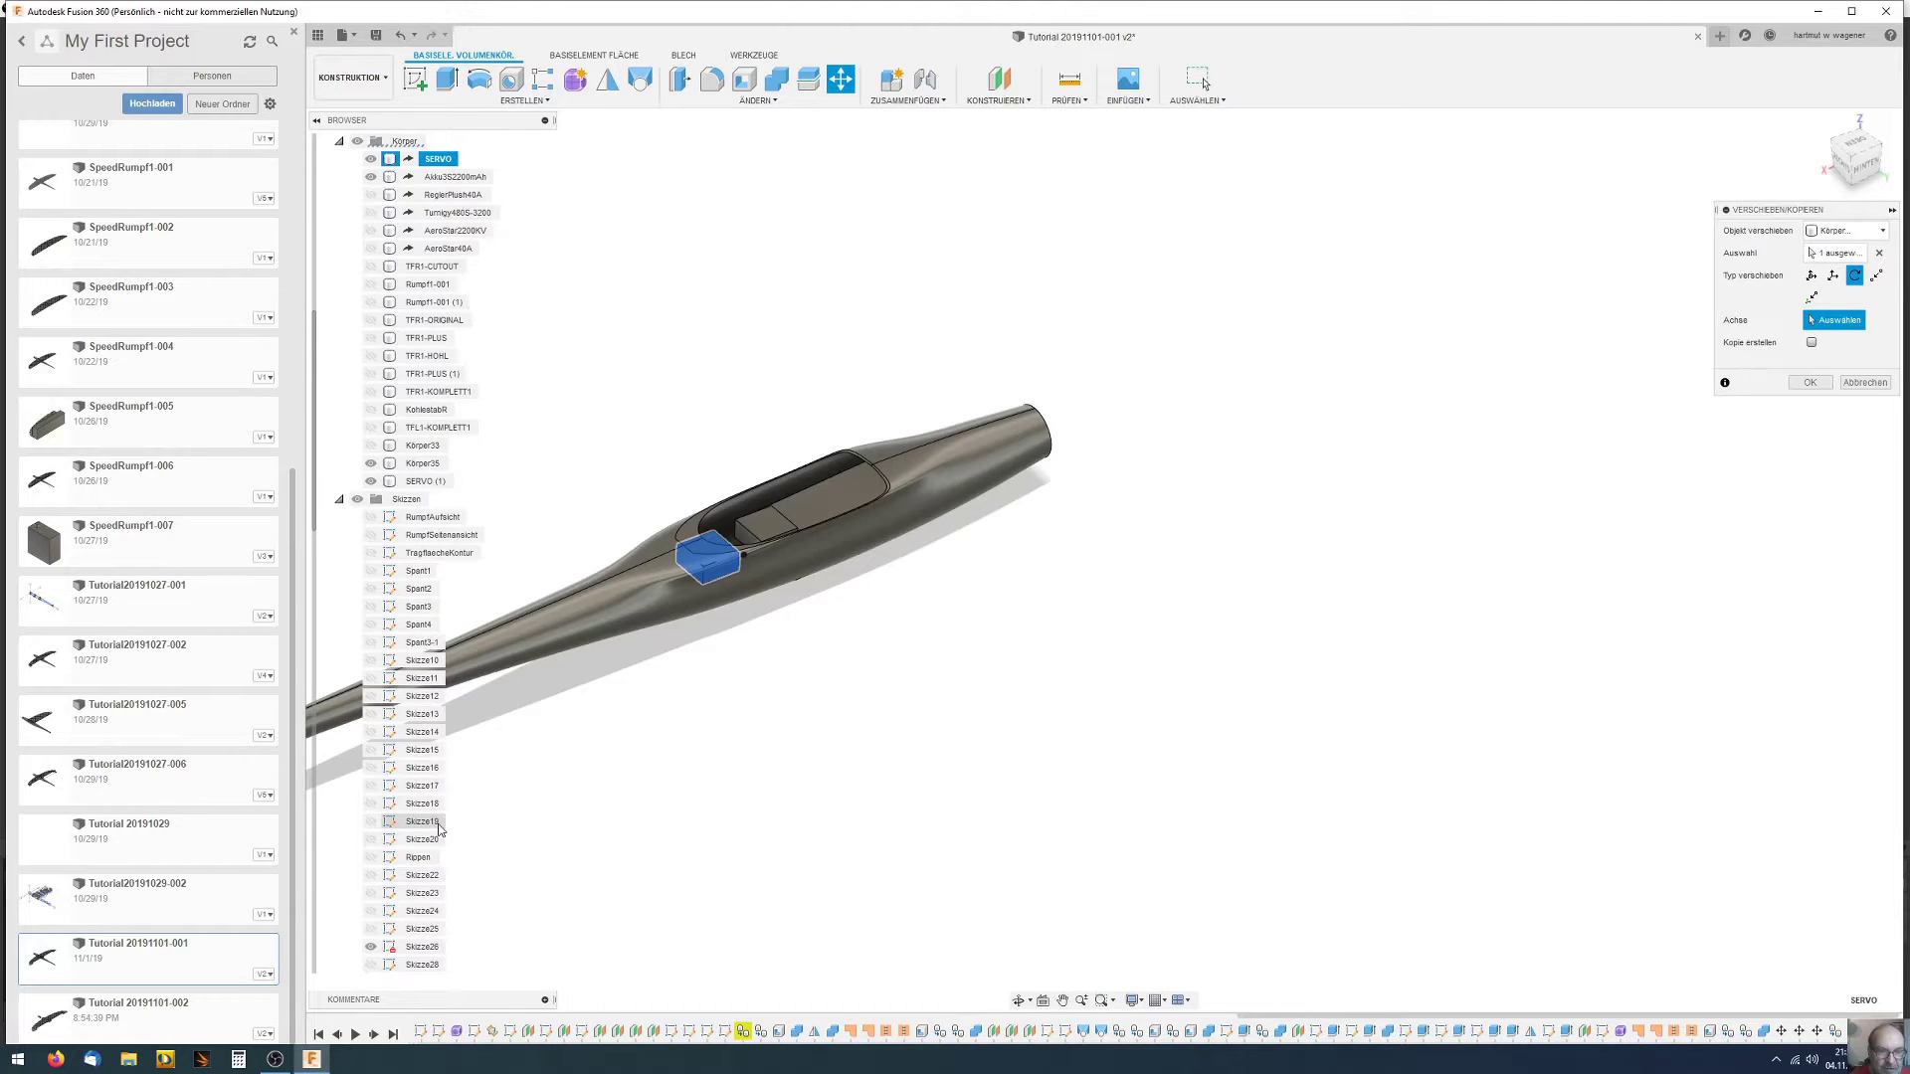
pyautogui.click(370, 823)
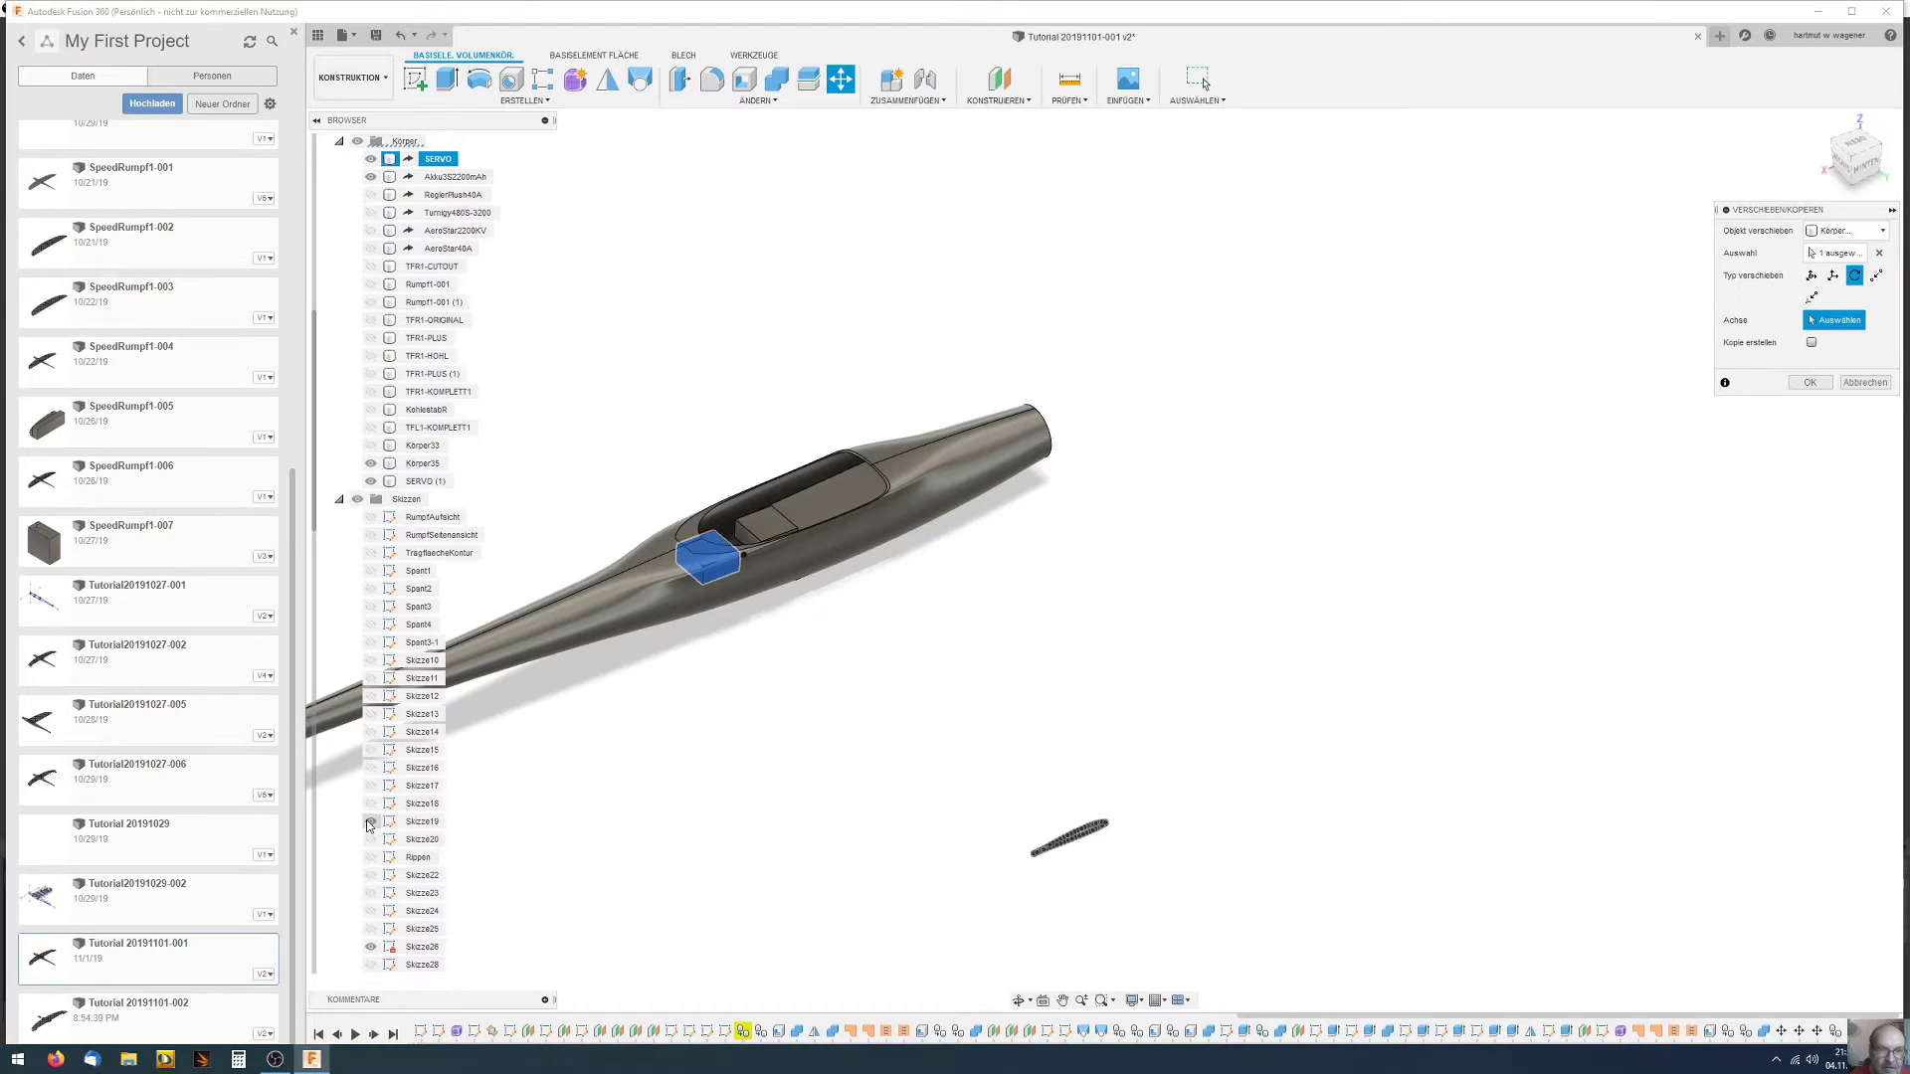
pyautogui.click(370, 824)
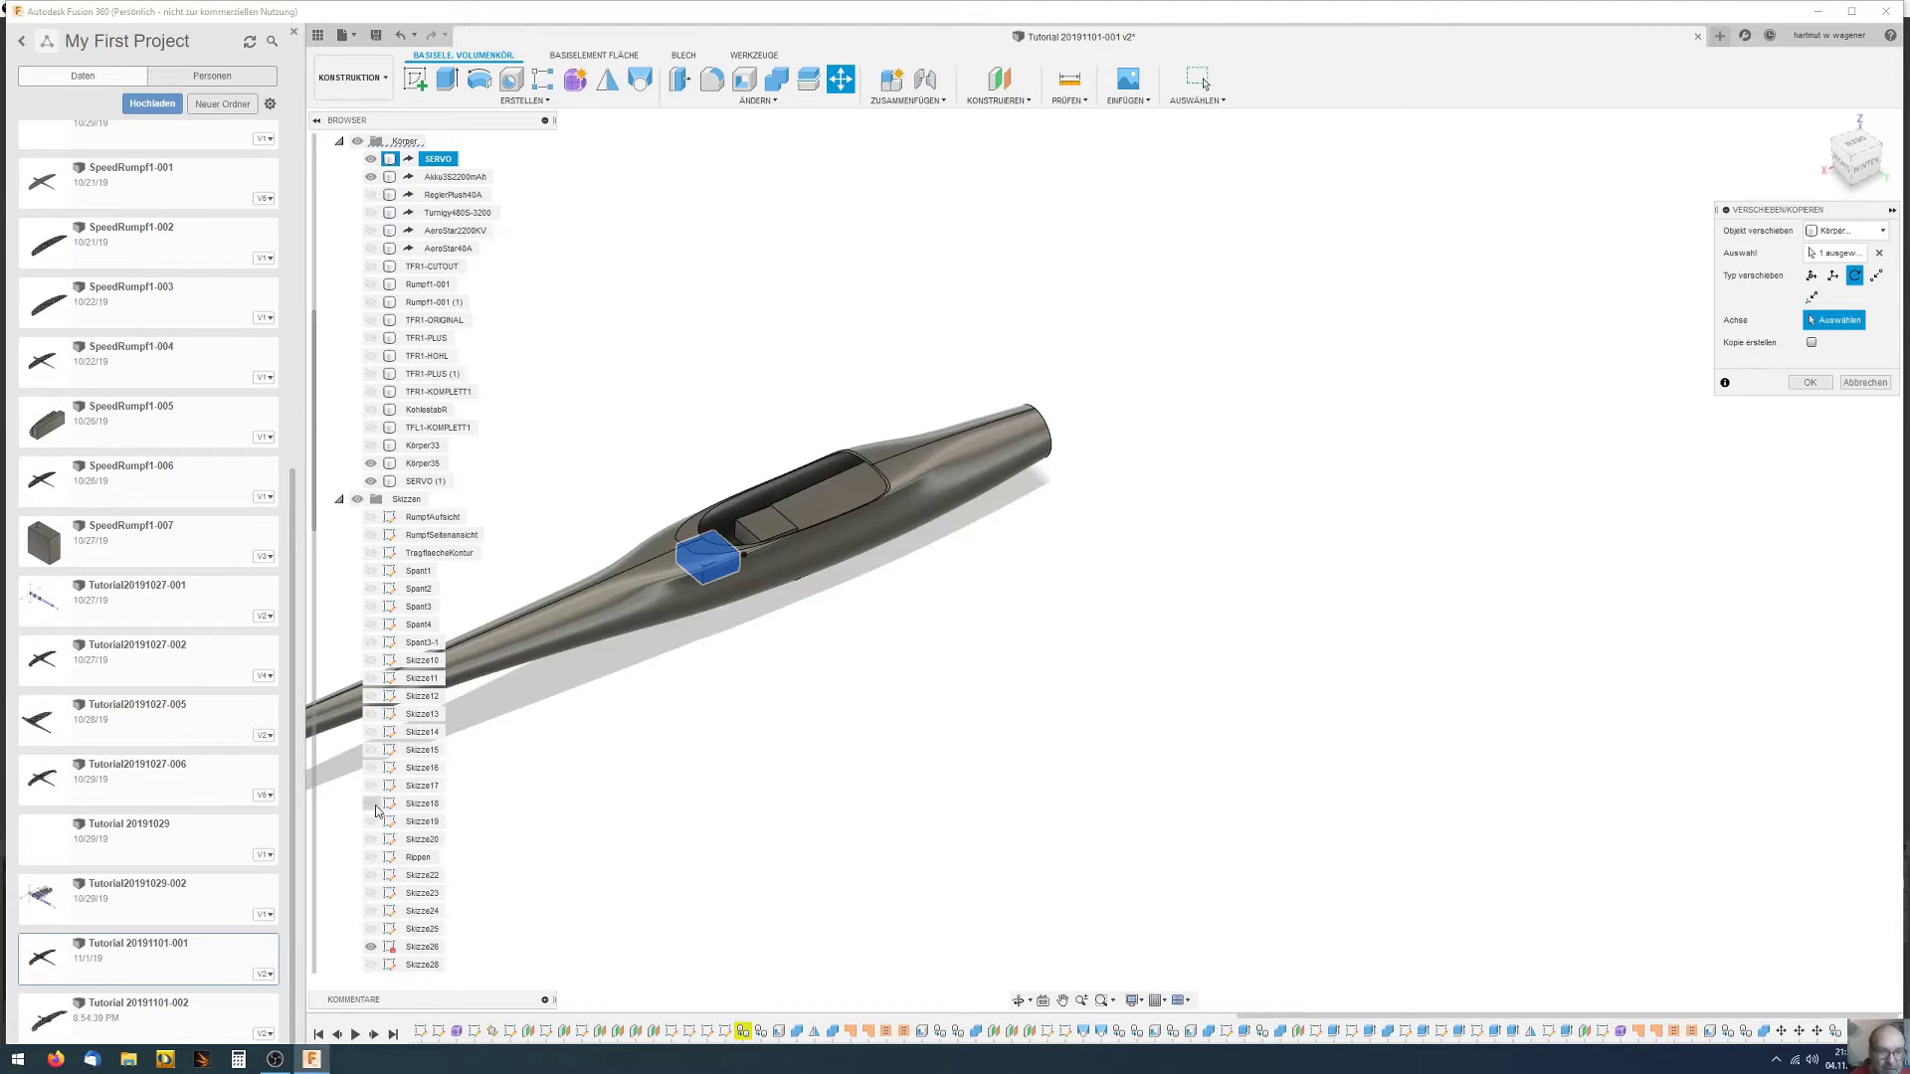
pyautogui.click(370, 732)
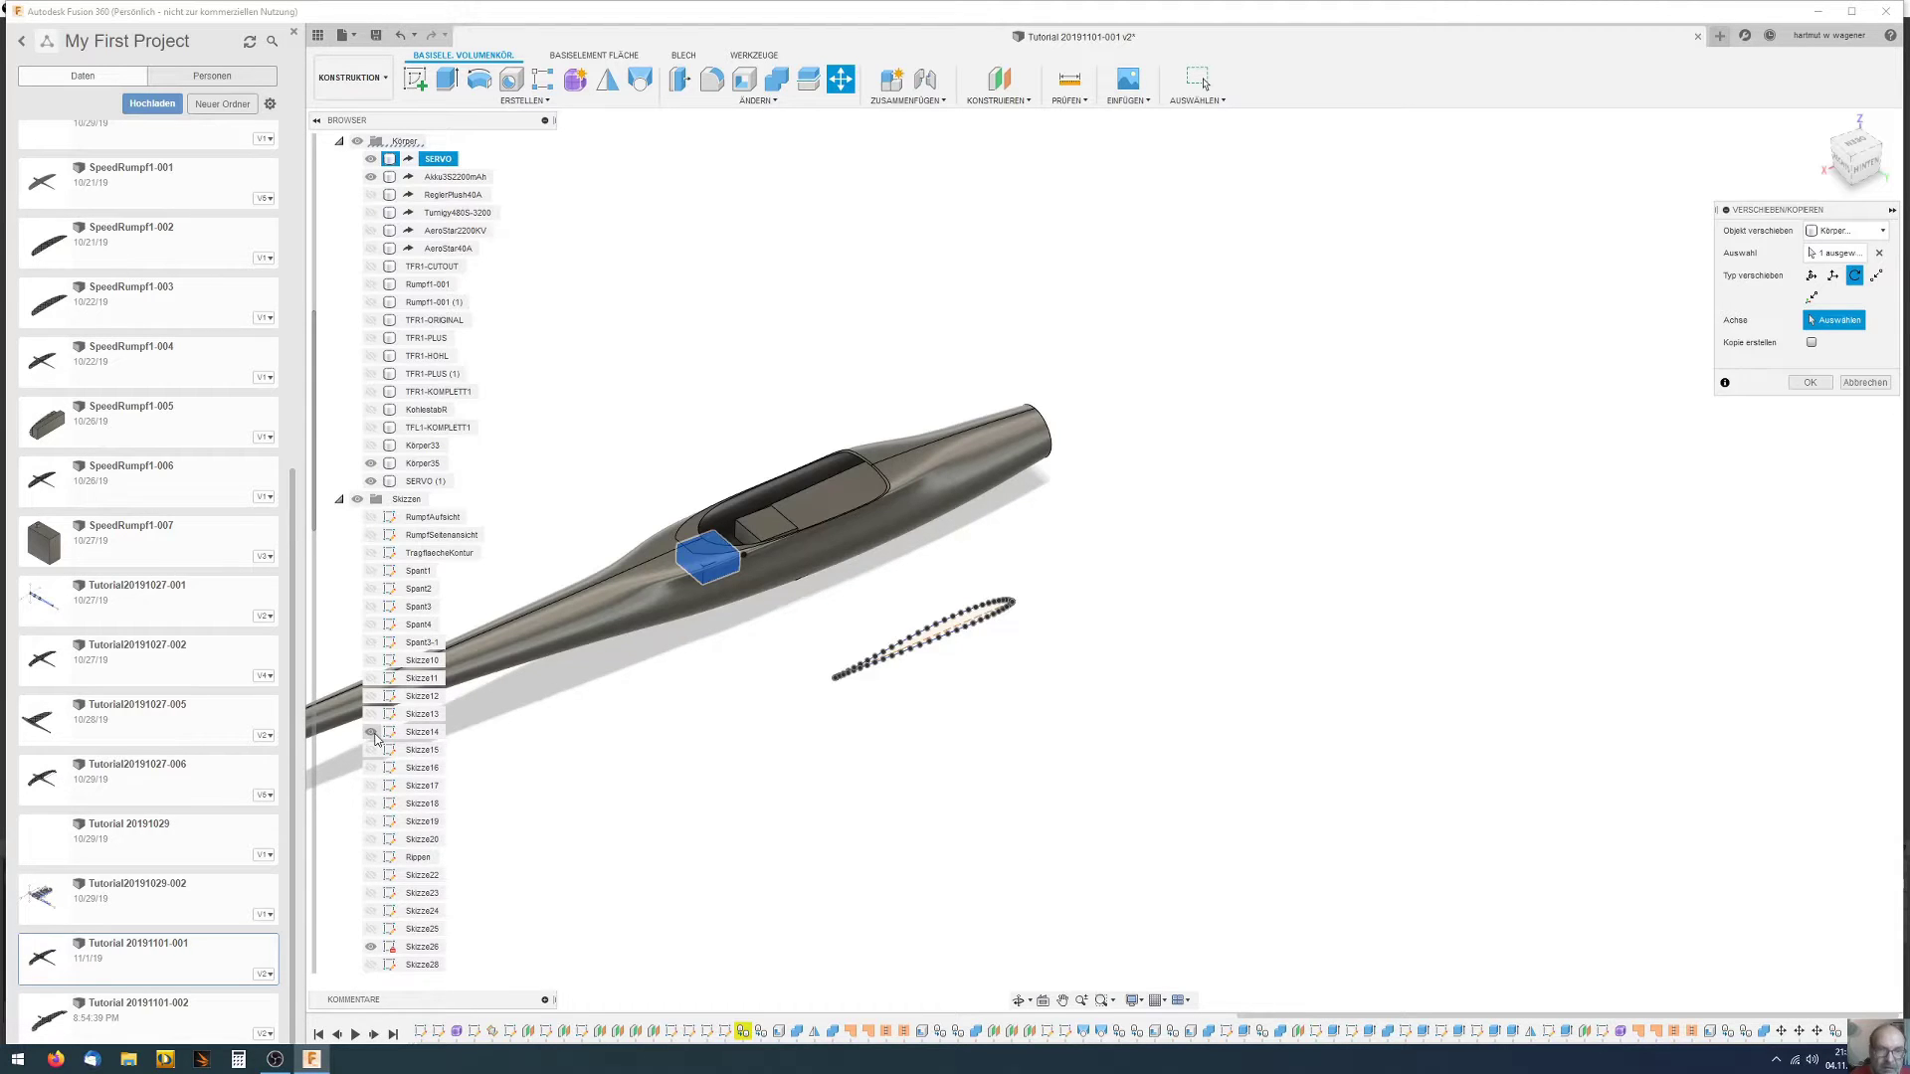
pyautogui.click(371, 714)
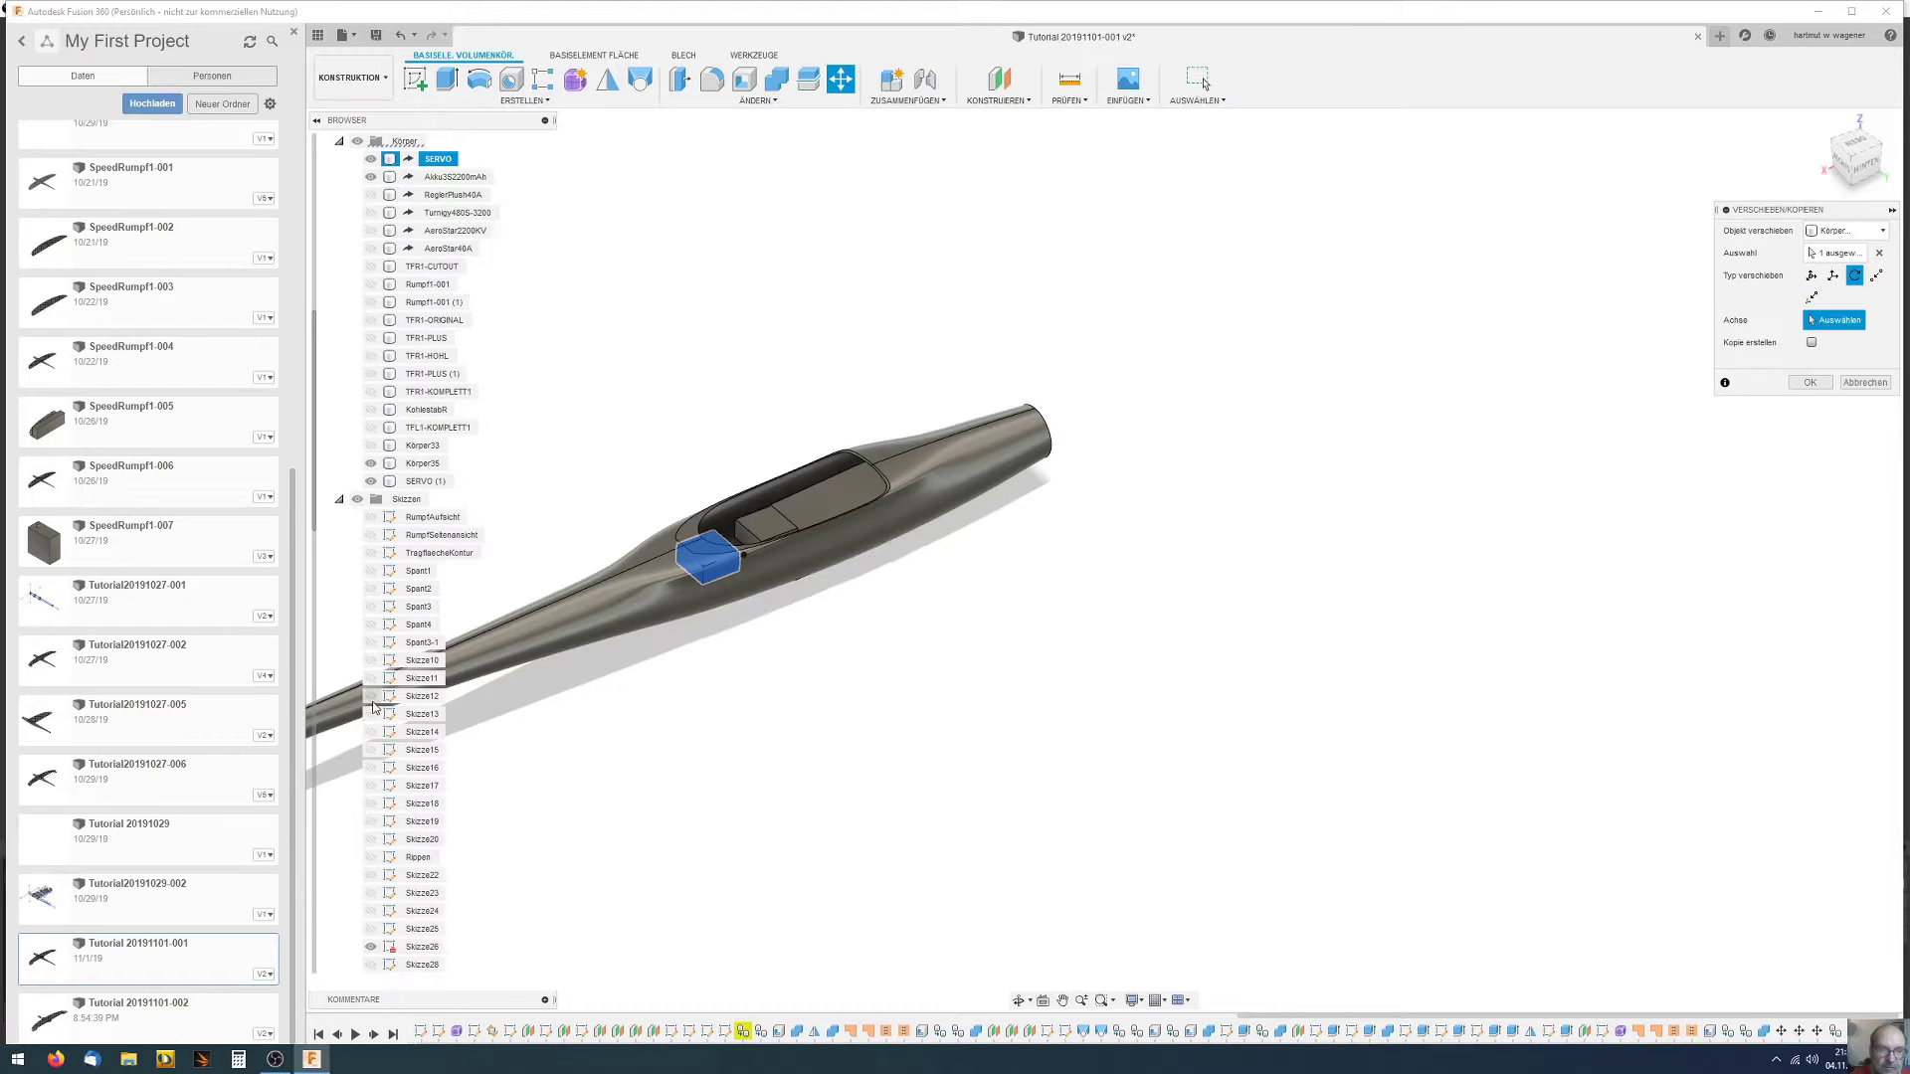
pyautogui.click(371, 696)
pyautogui.click(371, 678)
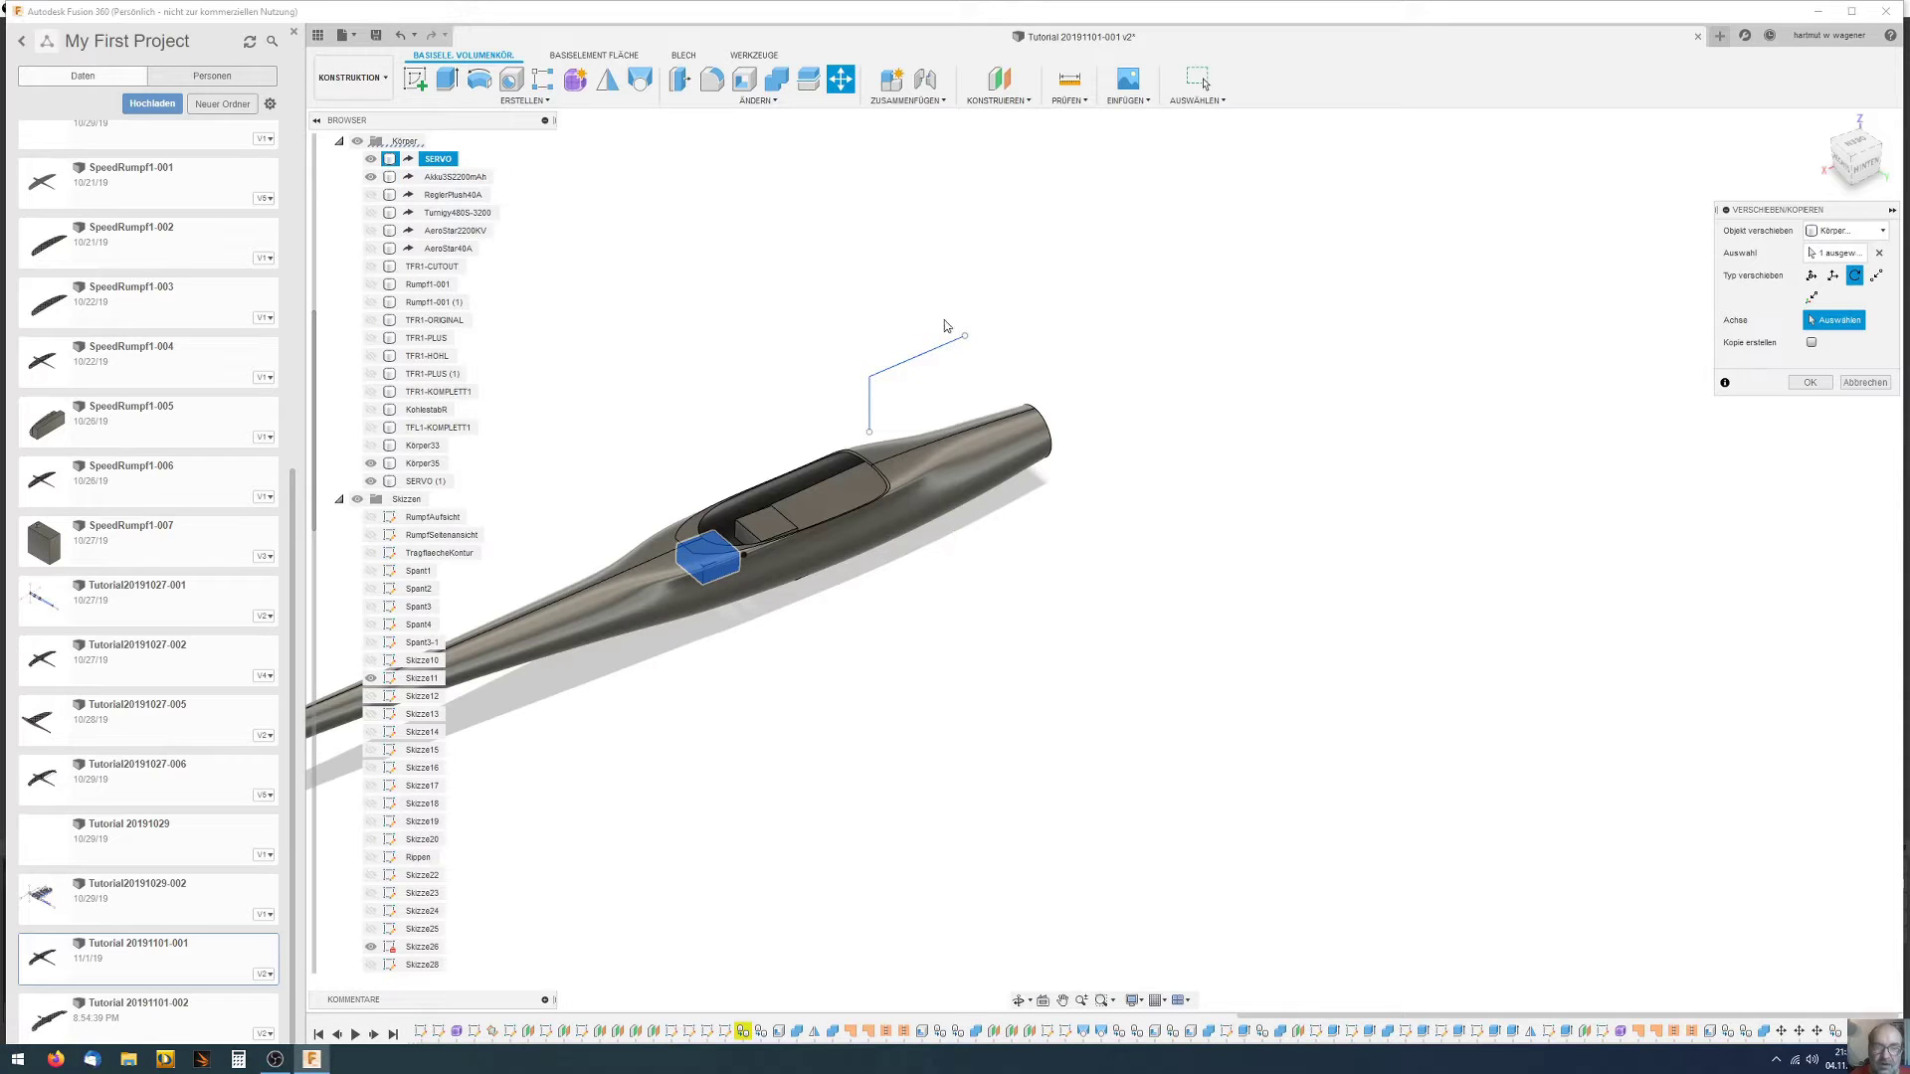
# Rotate the servo 90° about the sketch line and confirm the move
pyautogui.click(930, 358)
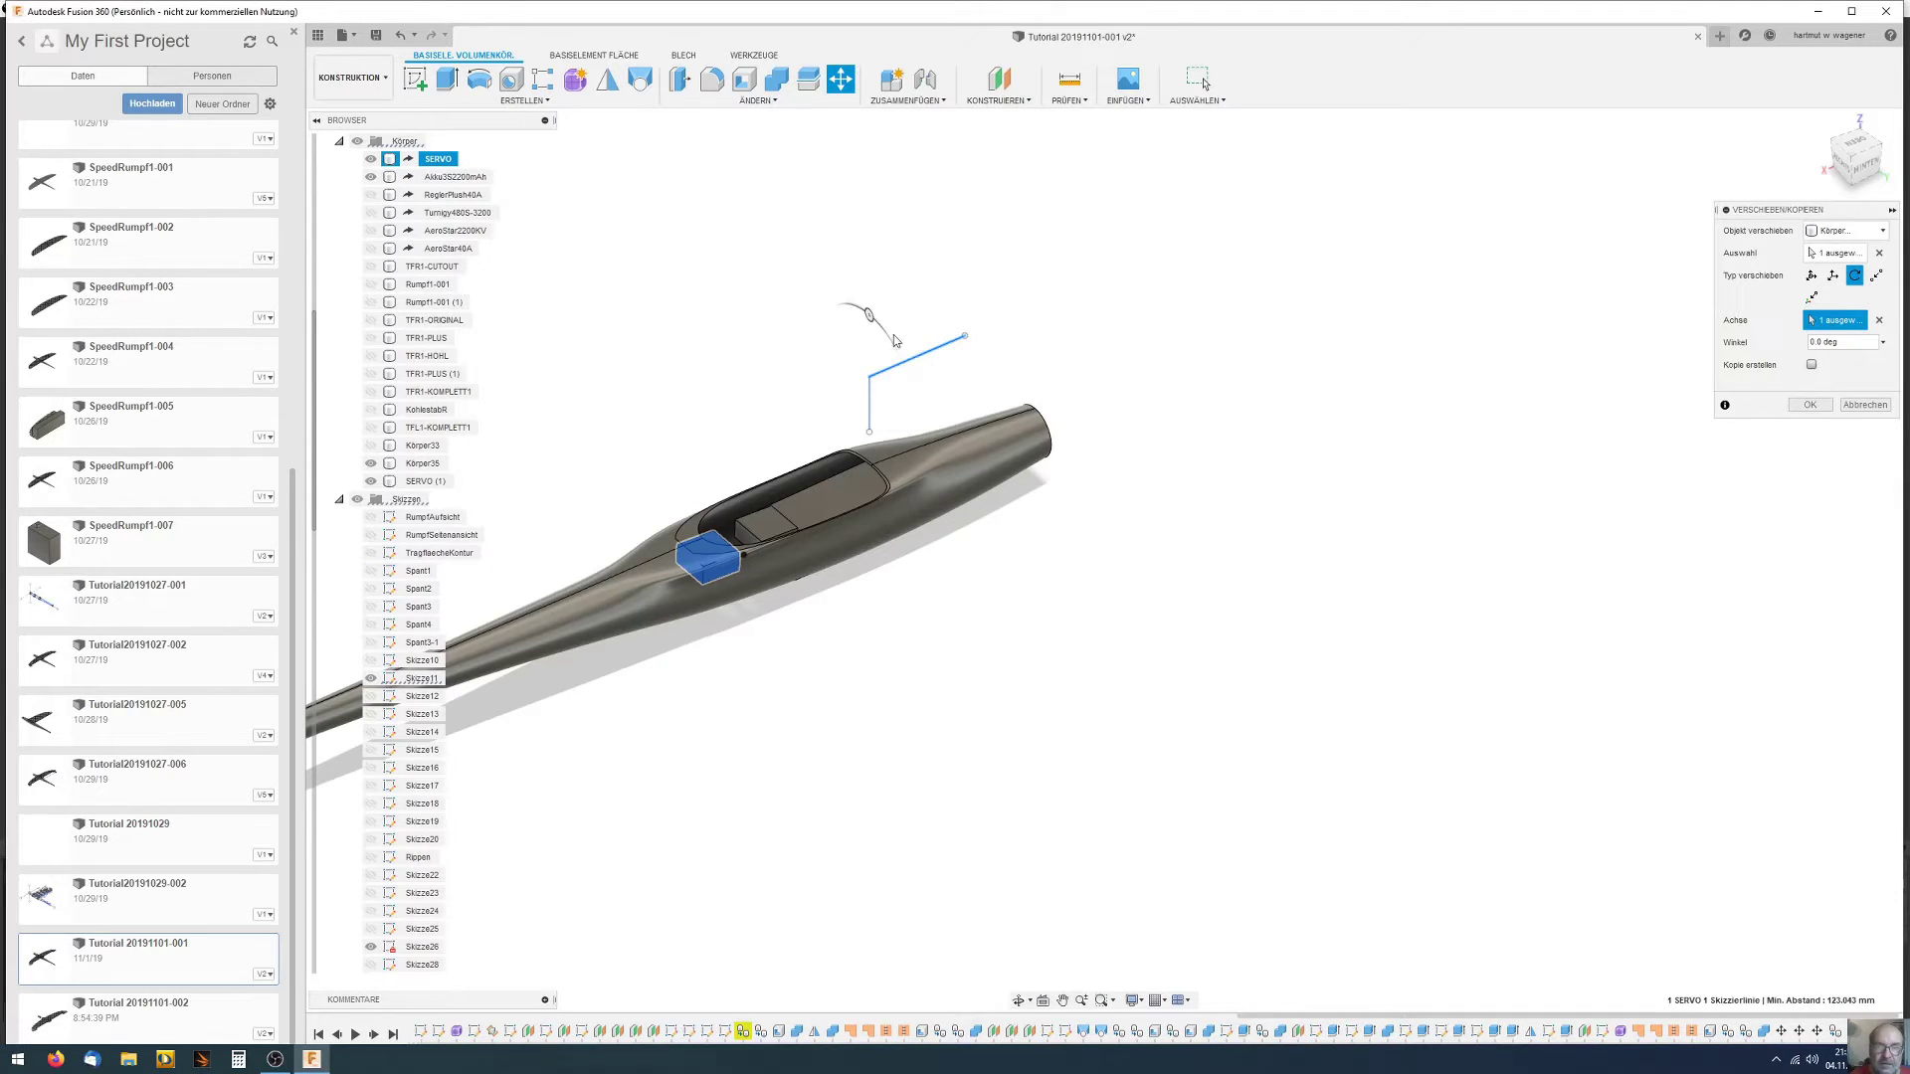
pyautogui.moveTo(866, 316); pyautogui.dragTo(976, 463)
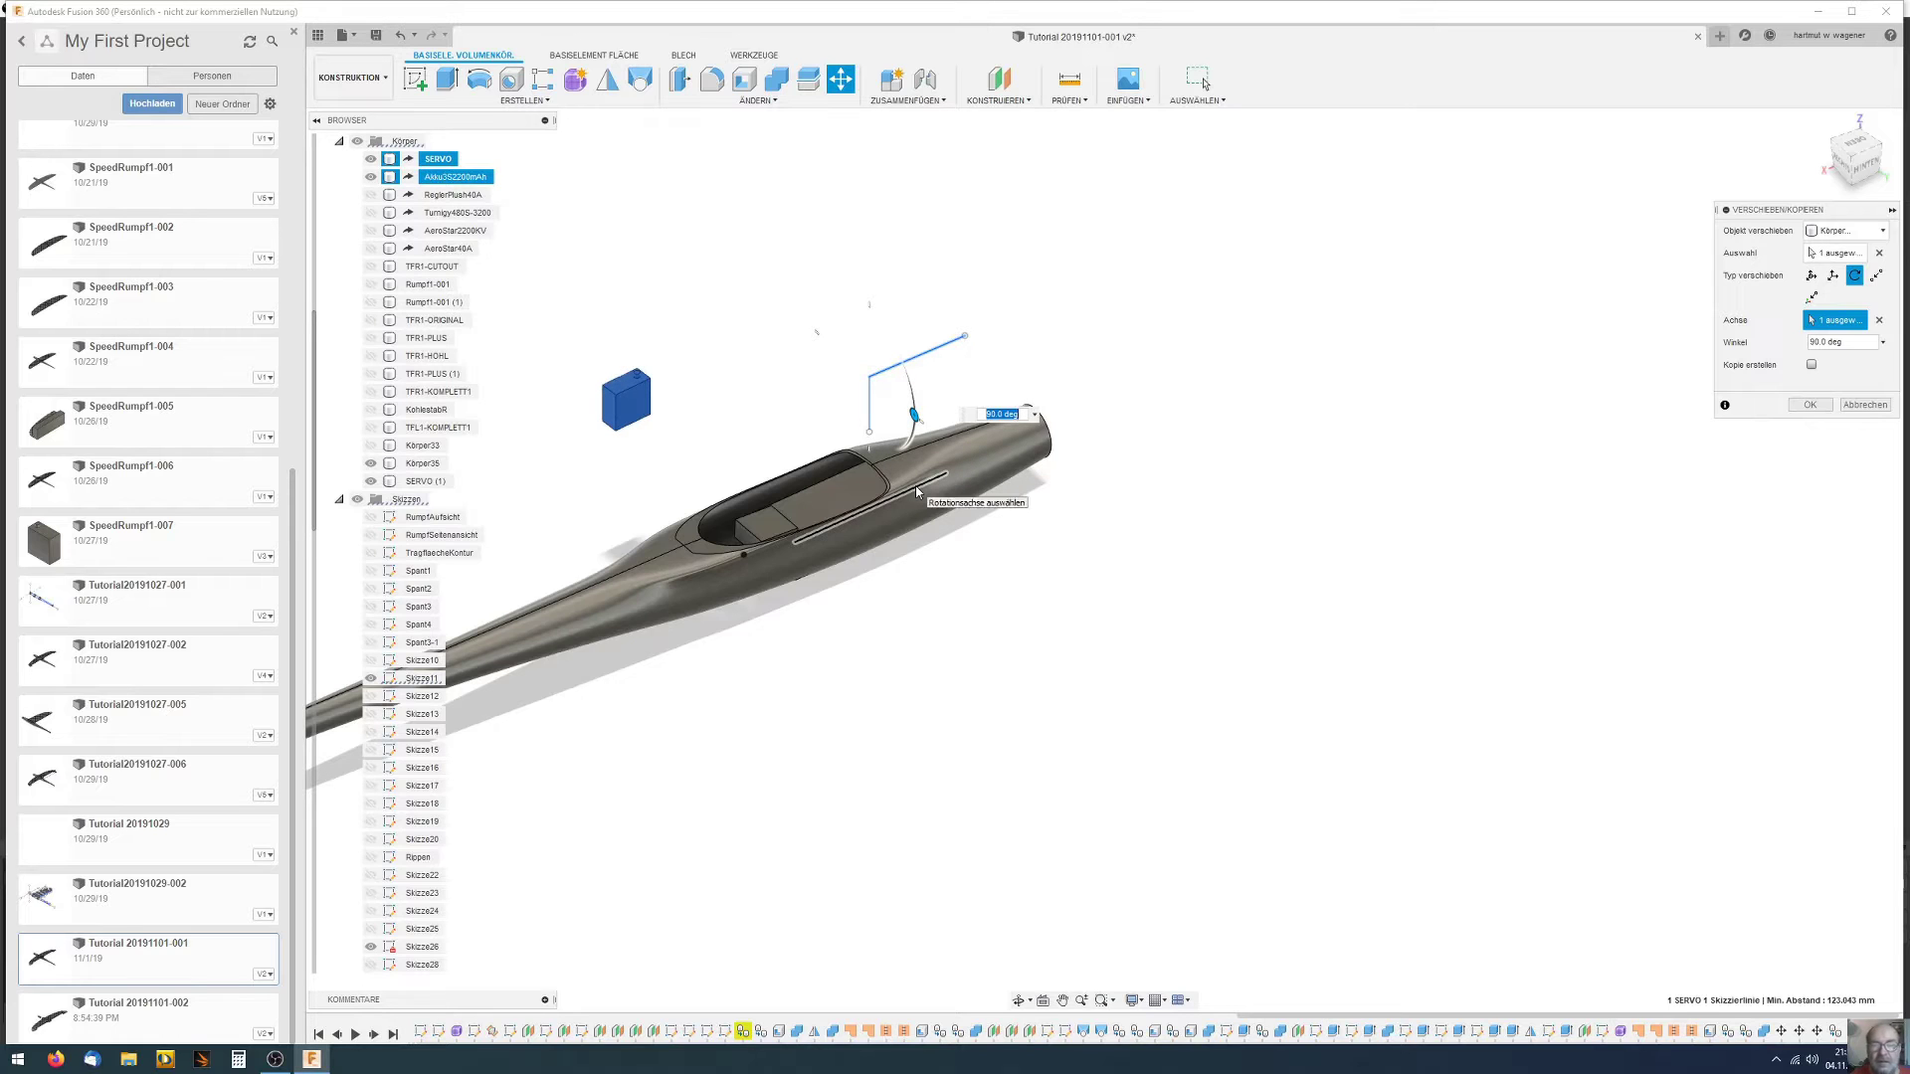
pyautogui.click(1823, 411)
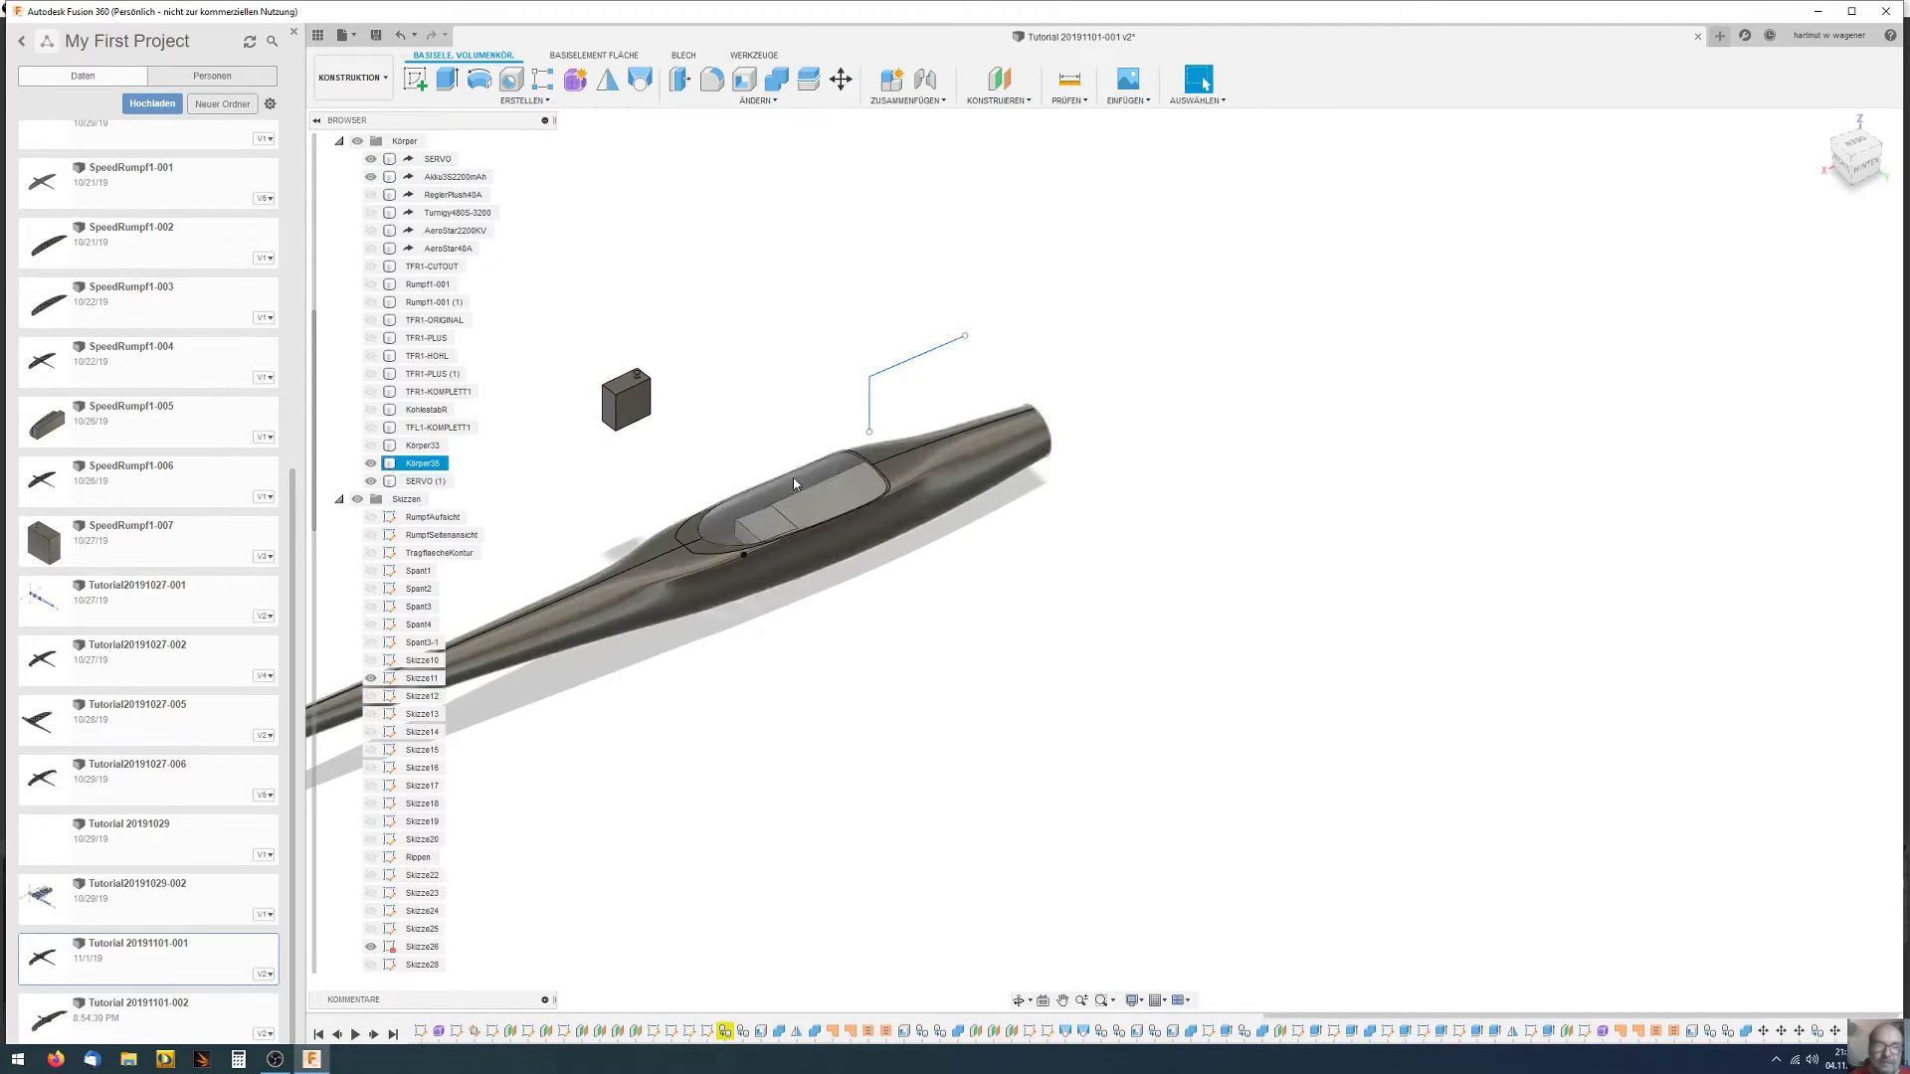
# View the model from the OBEN top view, then tilt to a perspective of the servo
pyautogui.scroll(3, 471, 205)
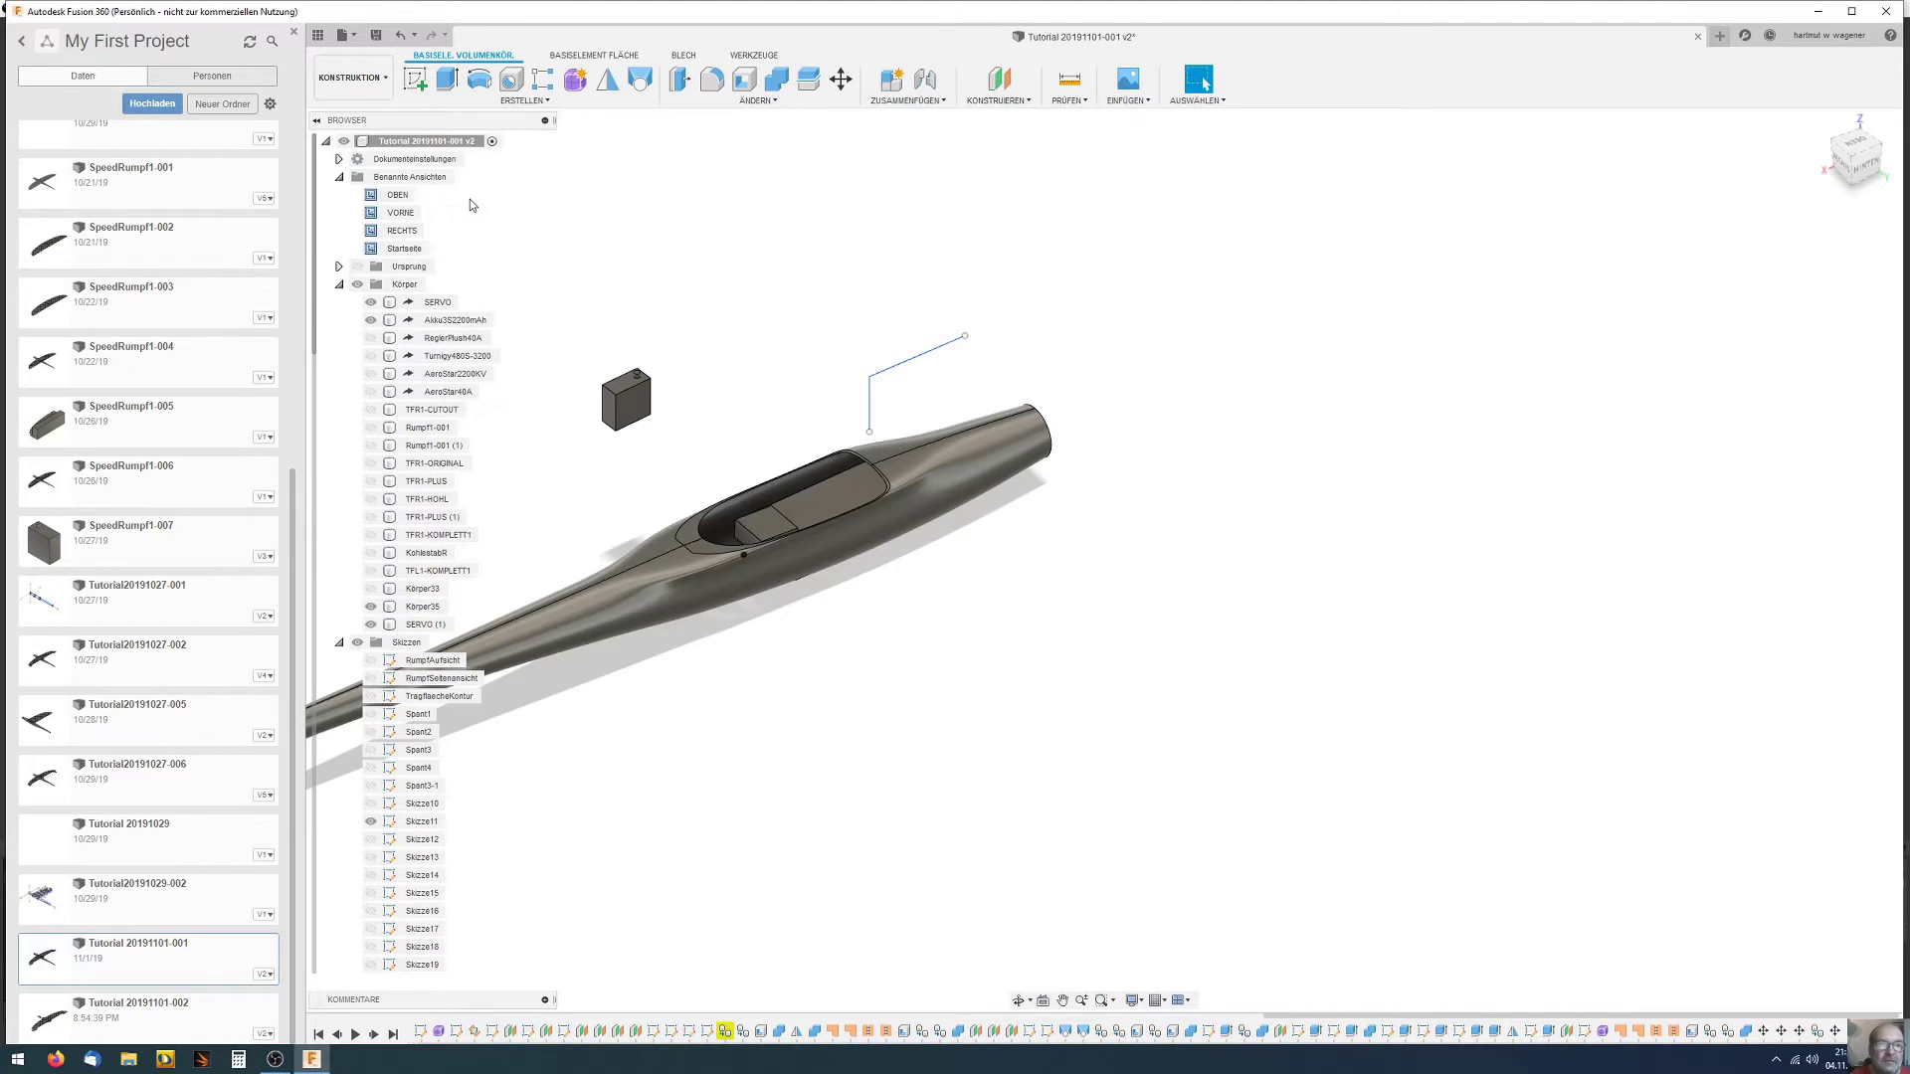
pyautogui.doubleClick(397, 194)
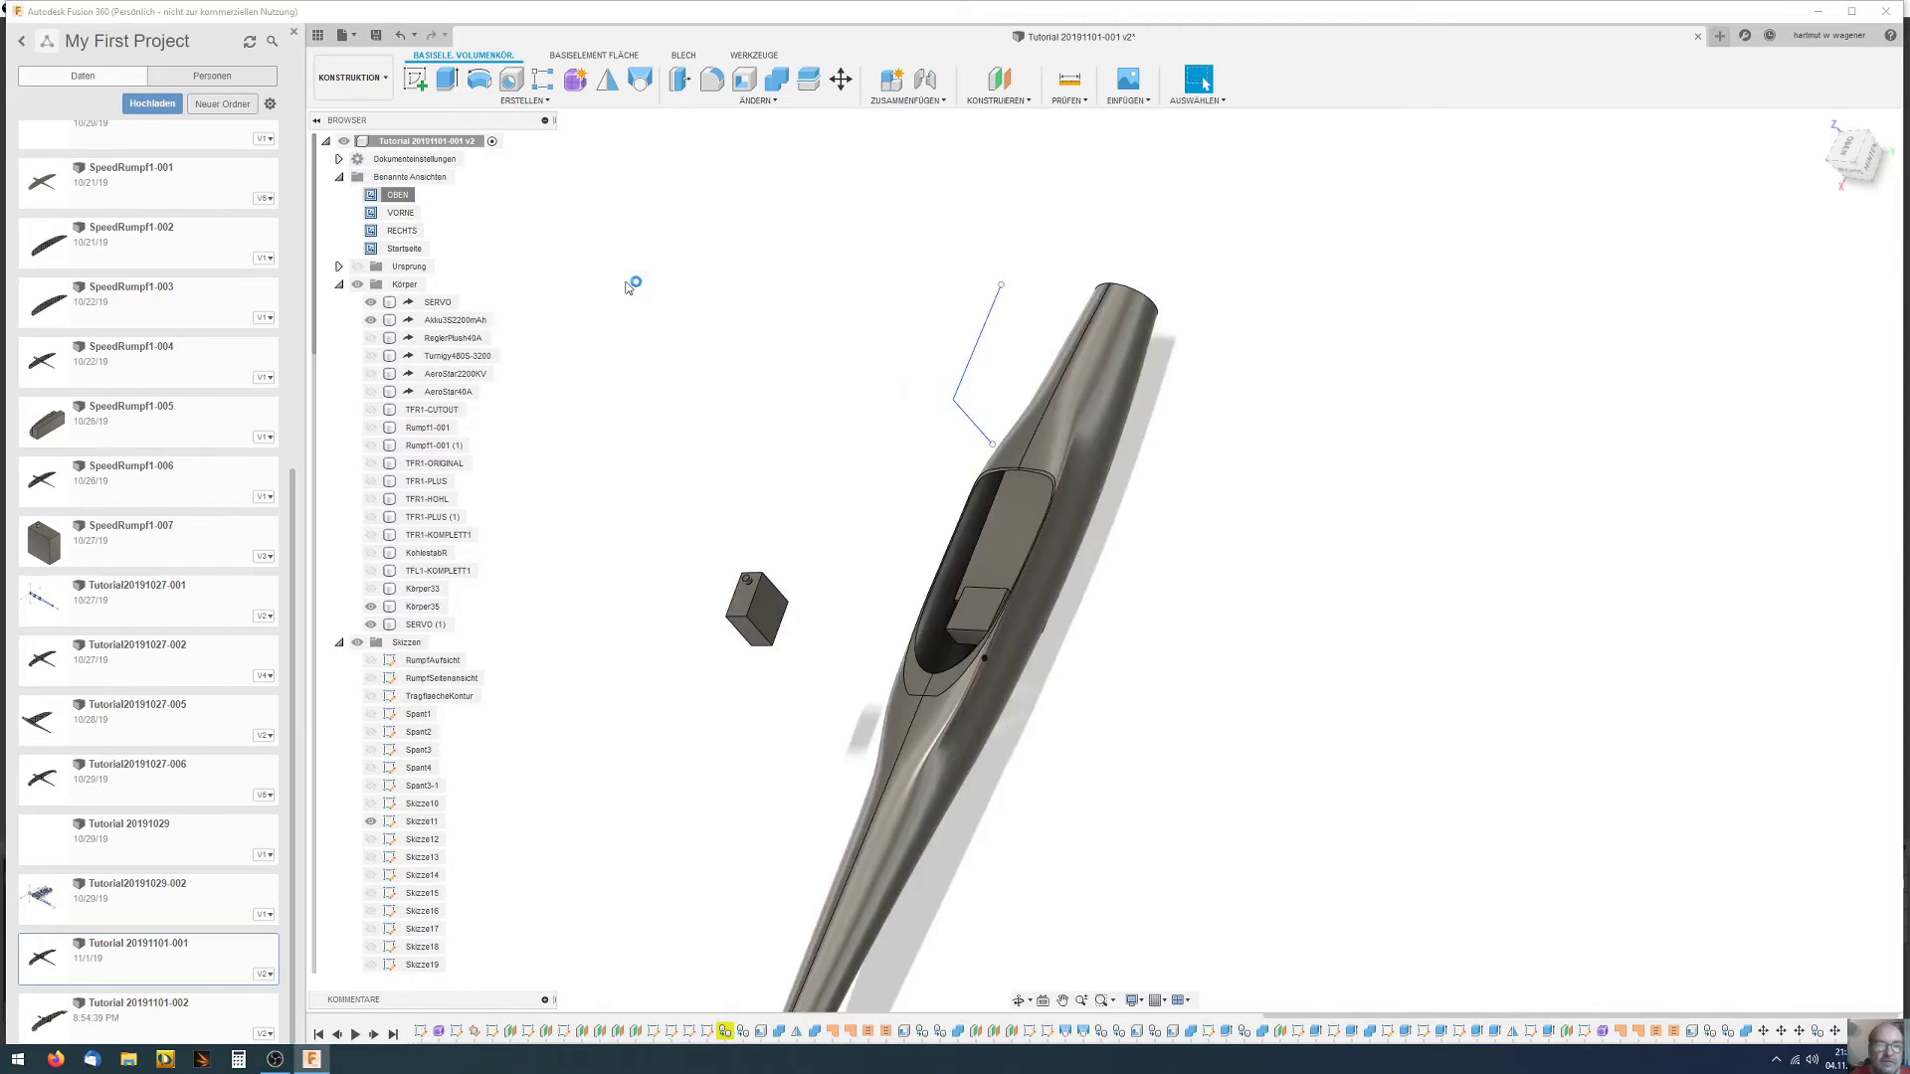
pyautogui.scroll(2, 1005, 686)
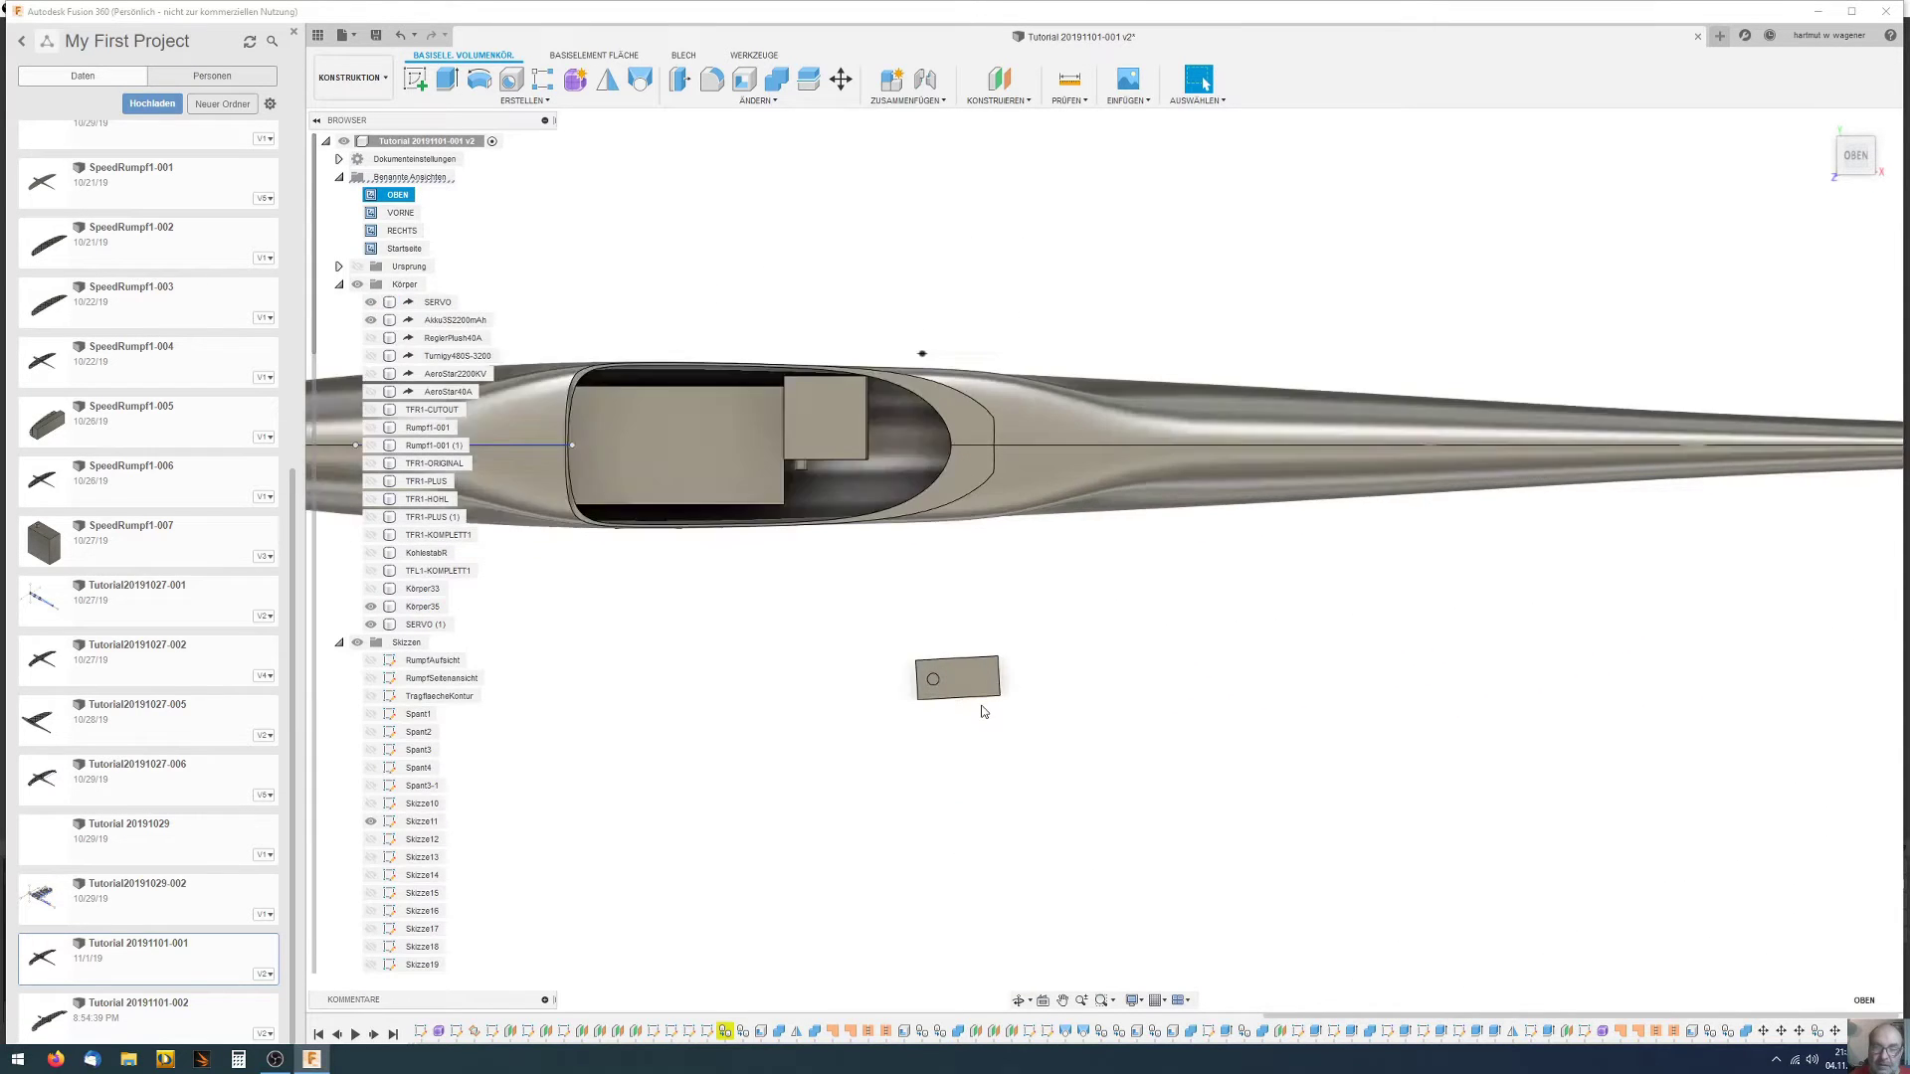
pyautogui.scroll(2, 990, 661)
pyautogui.scroll(-3, 982, 658)
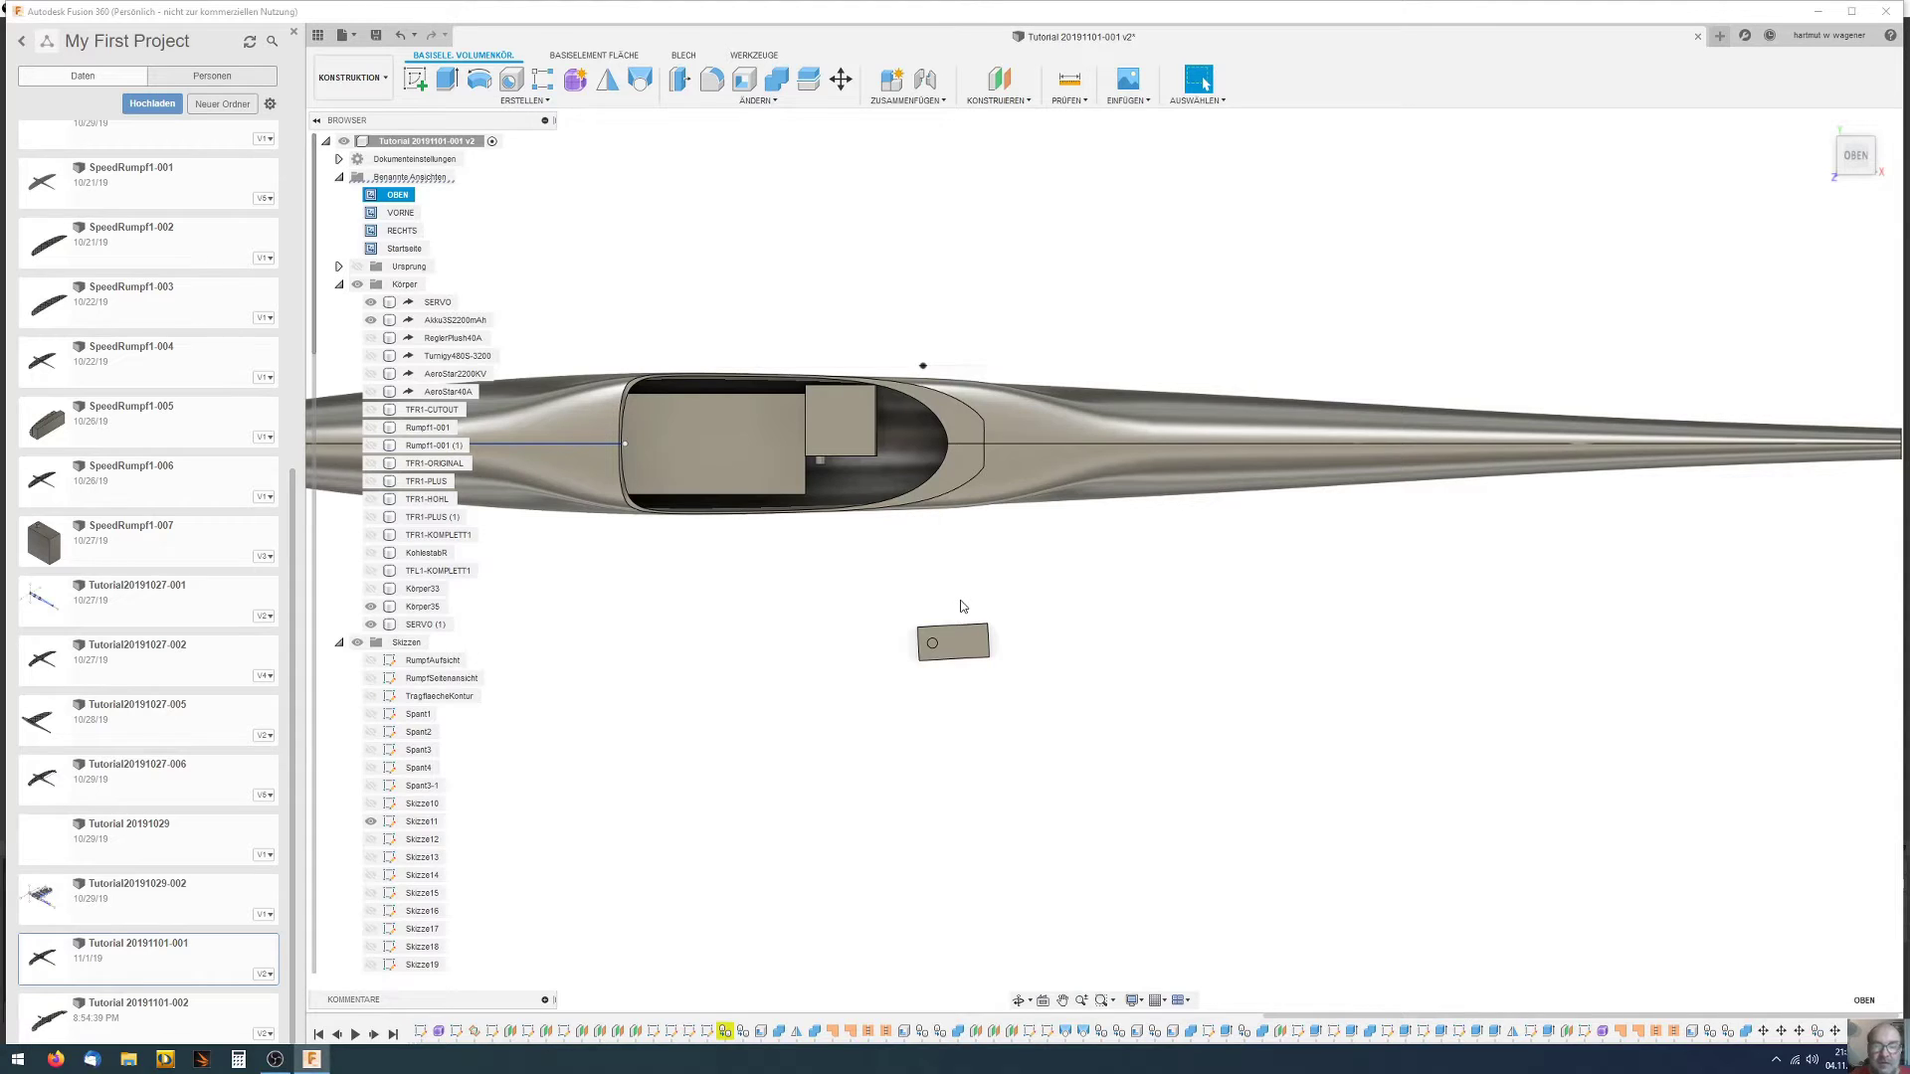
pyautogui.click(983, 653)
pyautogui.keyDown('shift'); pyautogui.moveTo(983, 652); pyautogui.dragTo(974, 677, button='middle'); pyautogui.keyUp('shift')
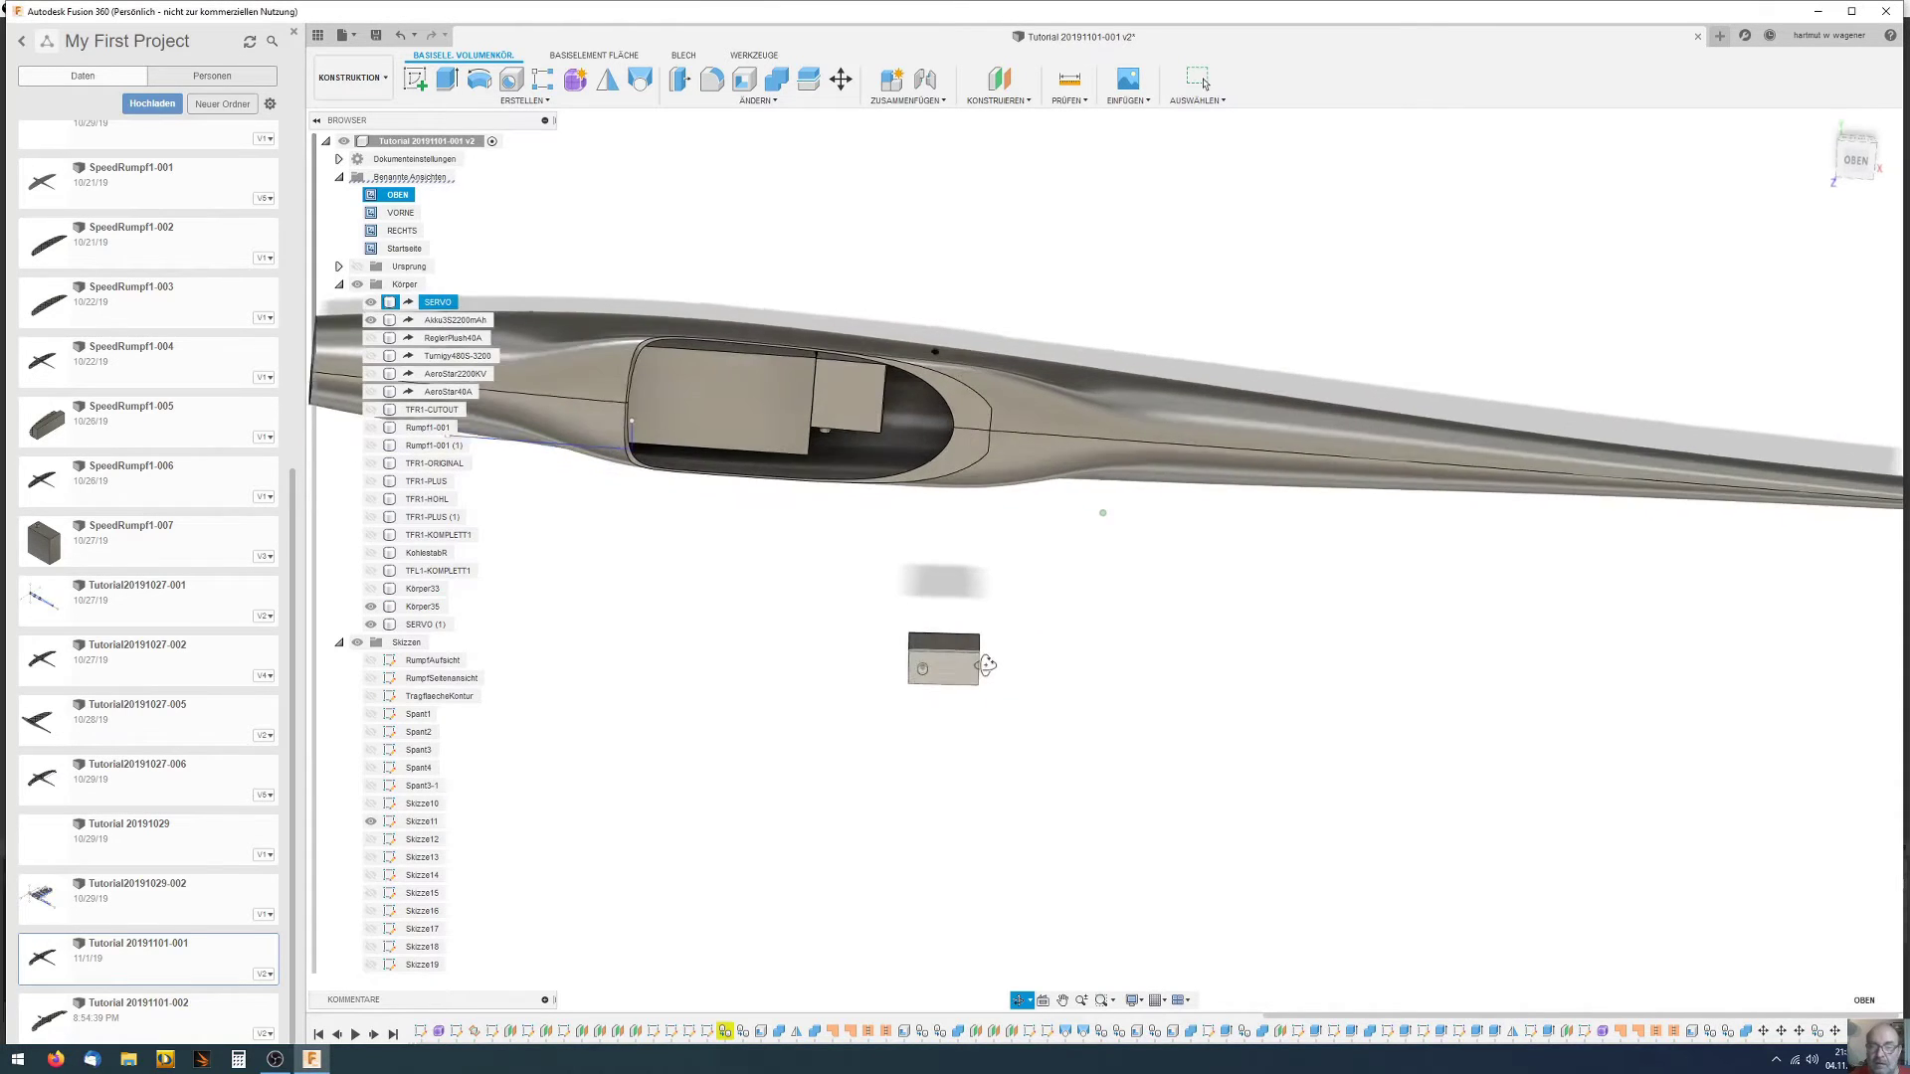
pyautogui.click(953, 612)
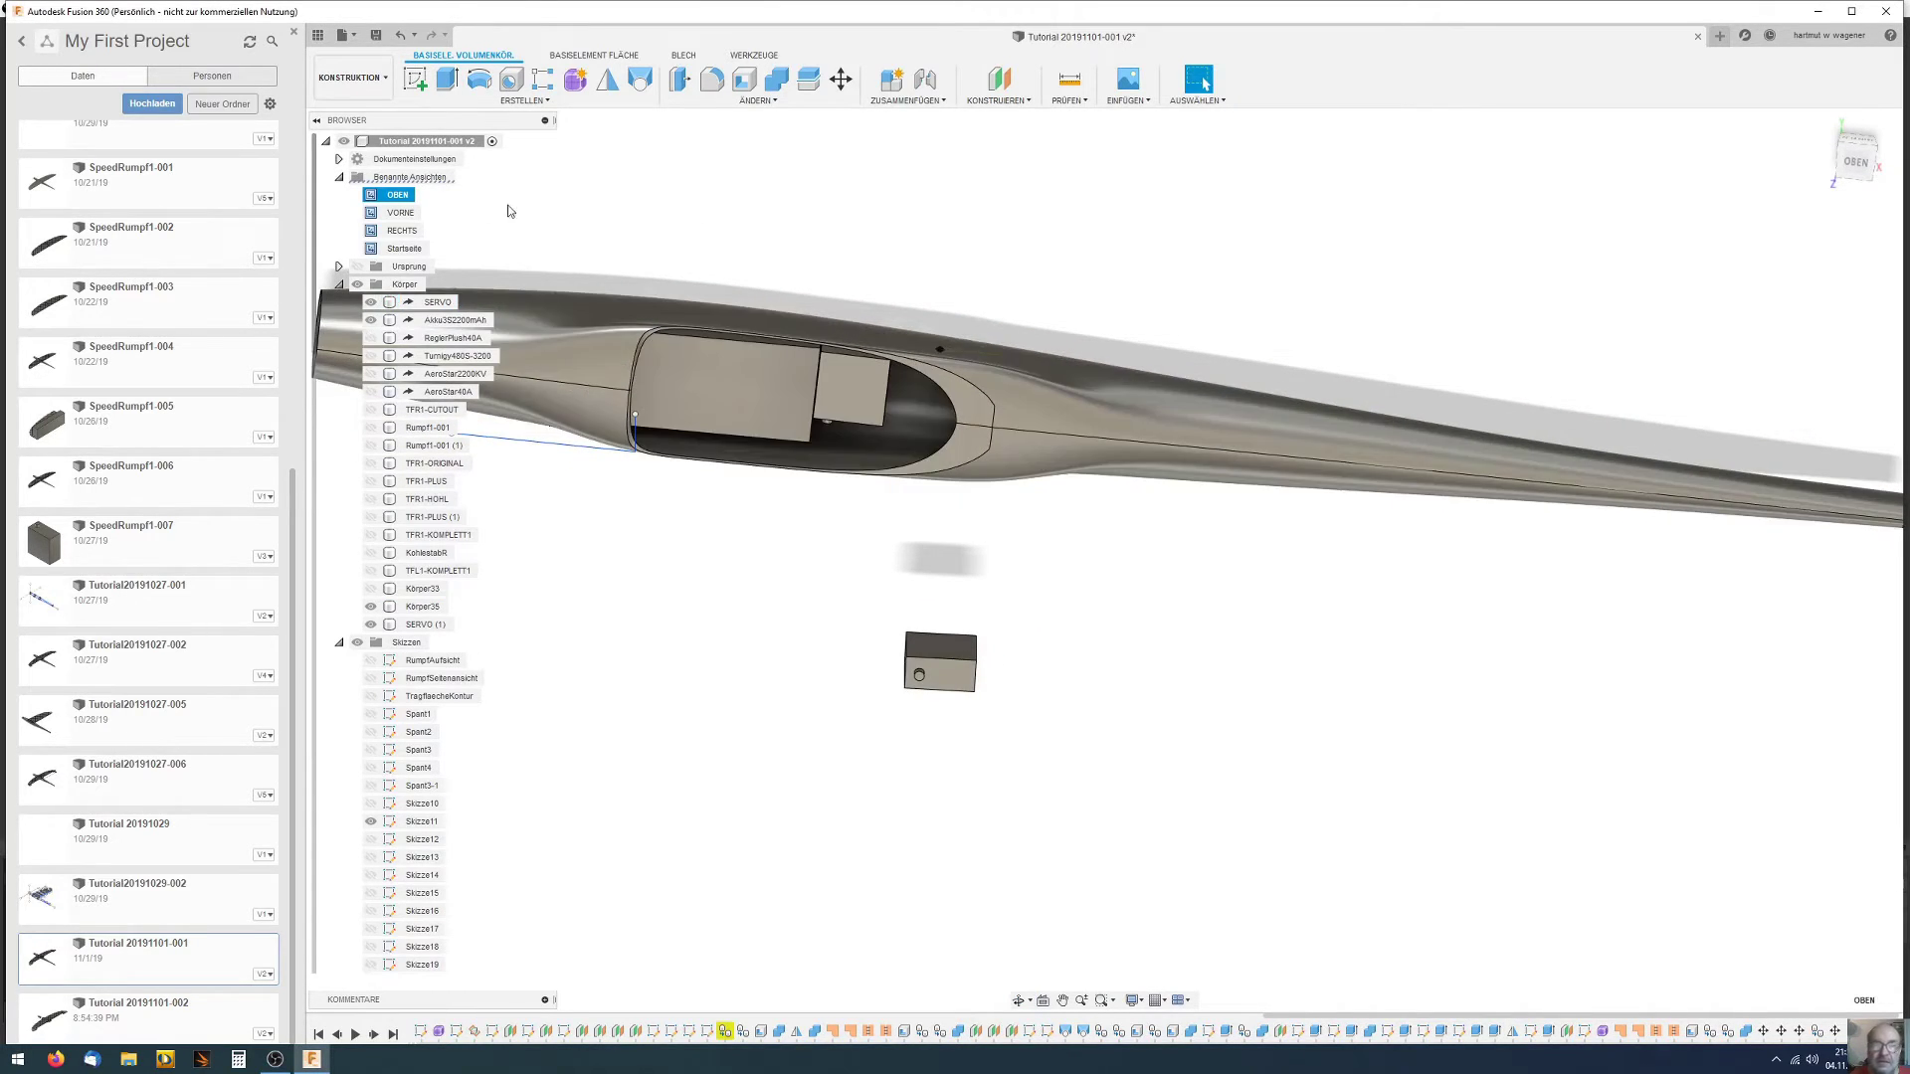
pyautogui.rightClick(422, 625)
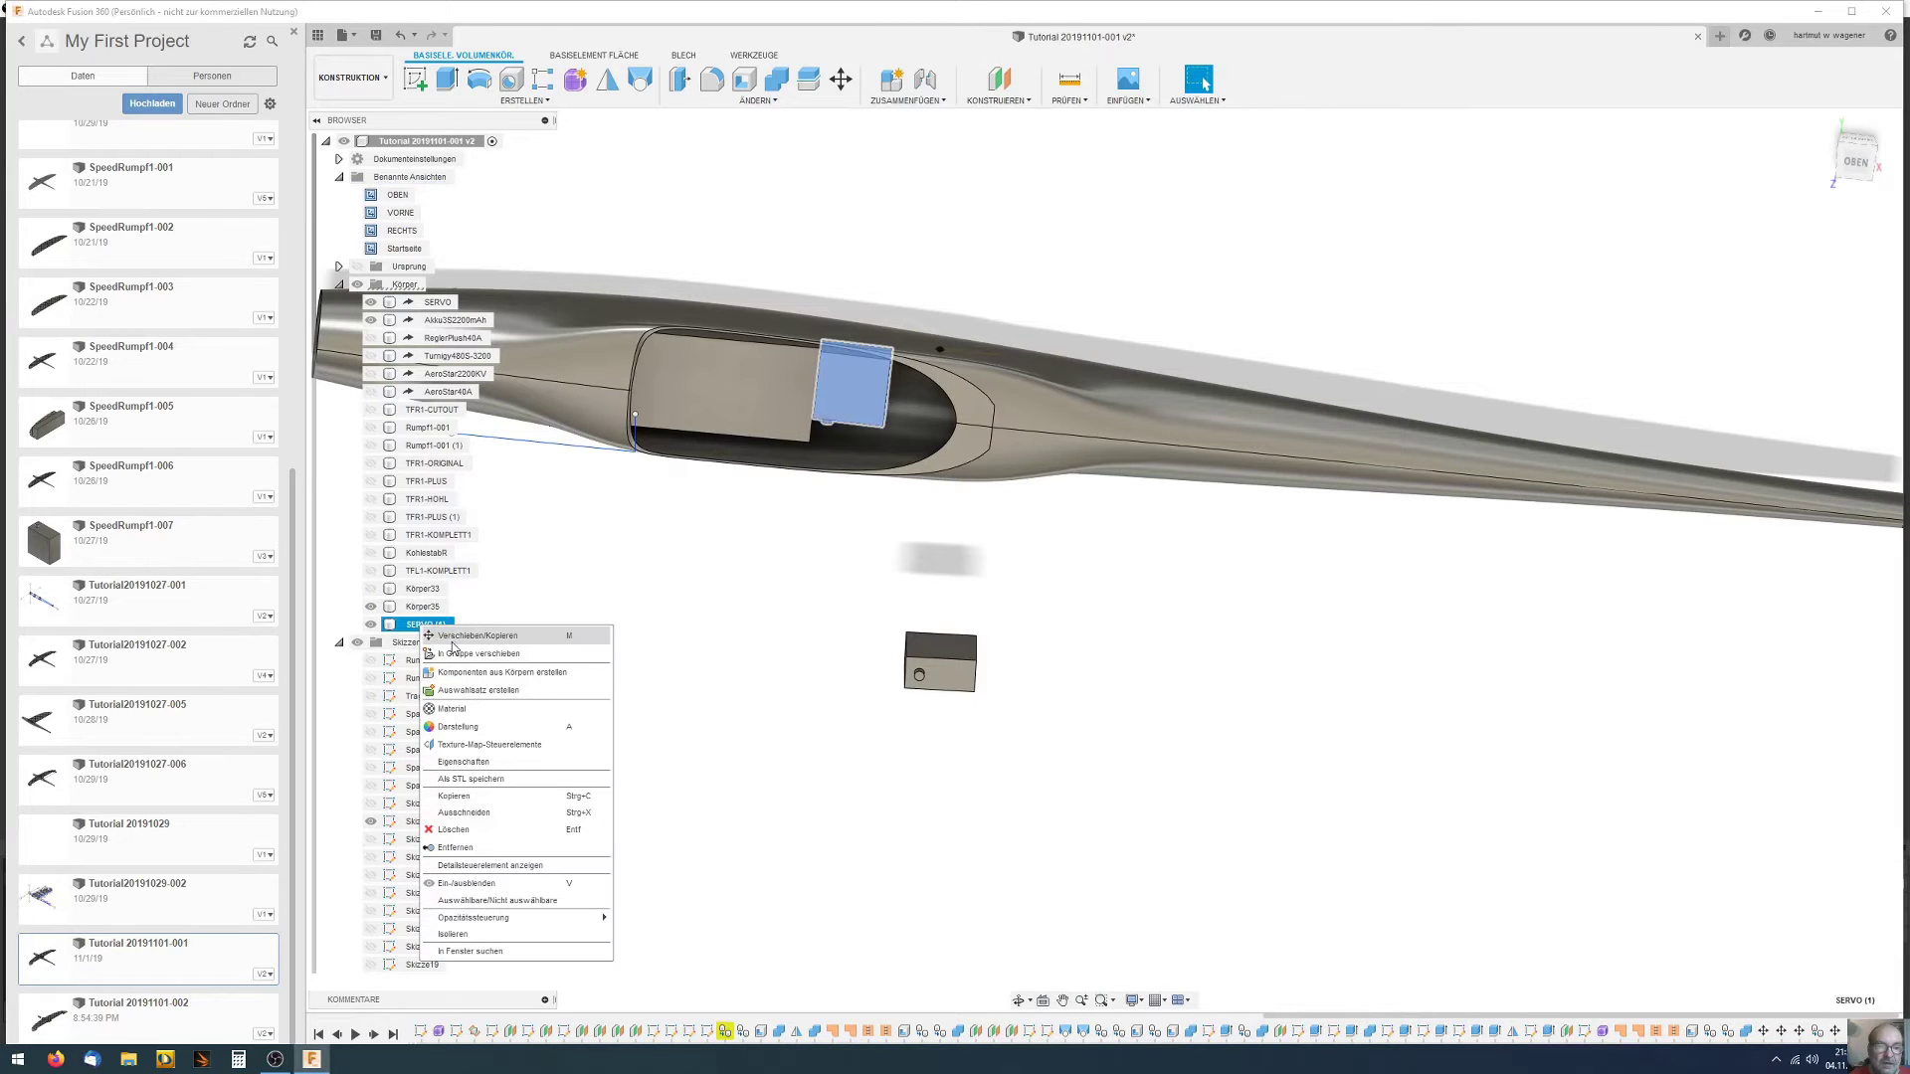
pyautogui.click(457, 638)
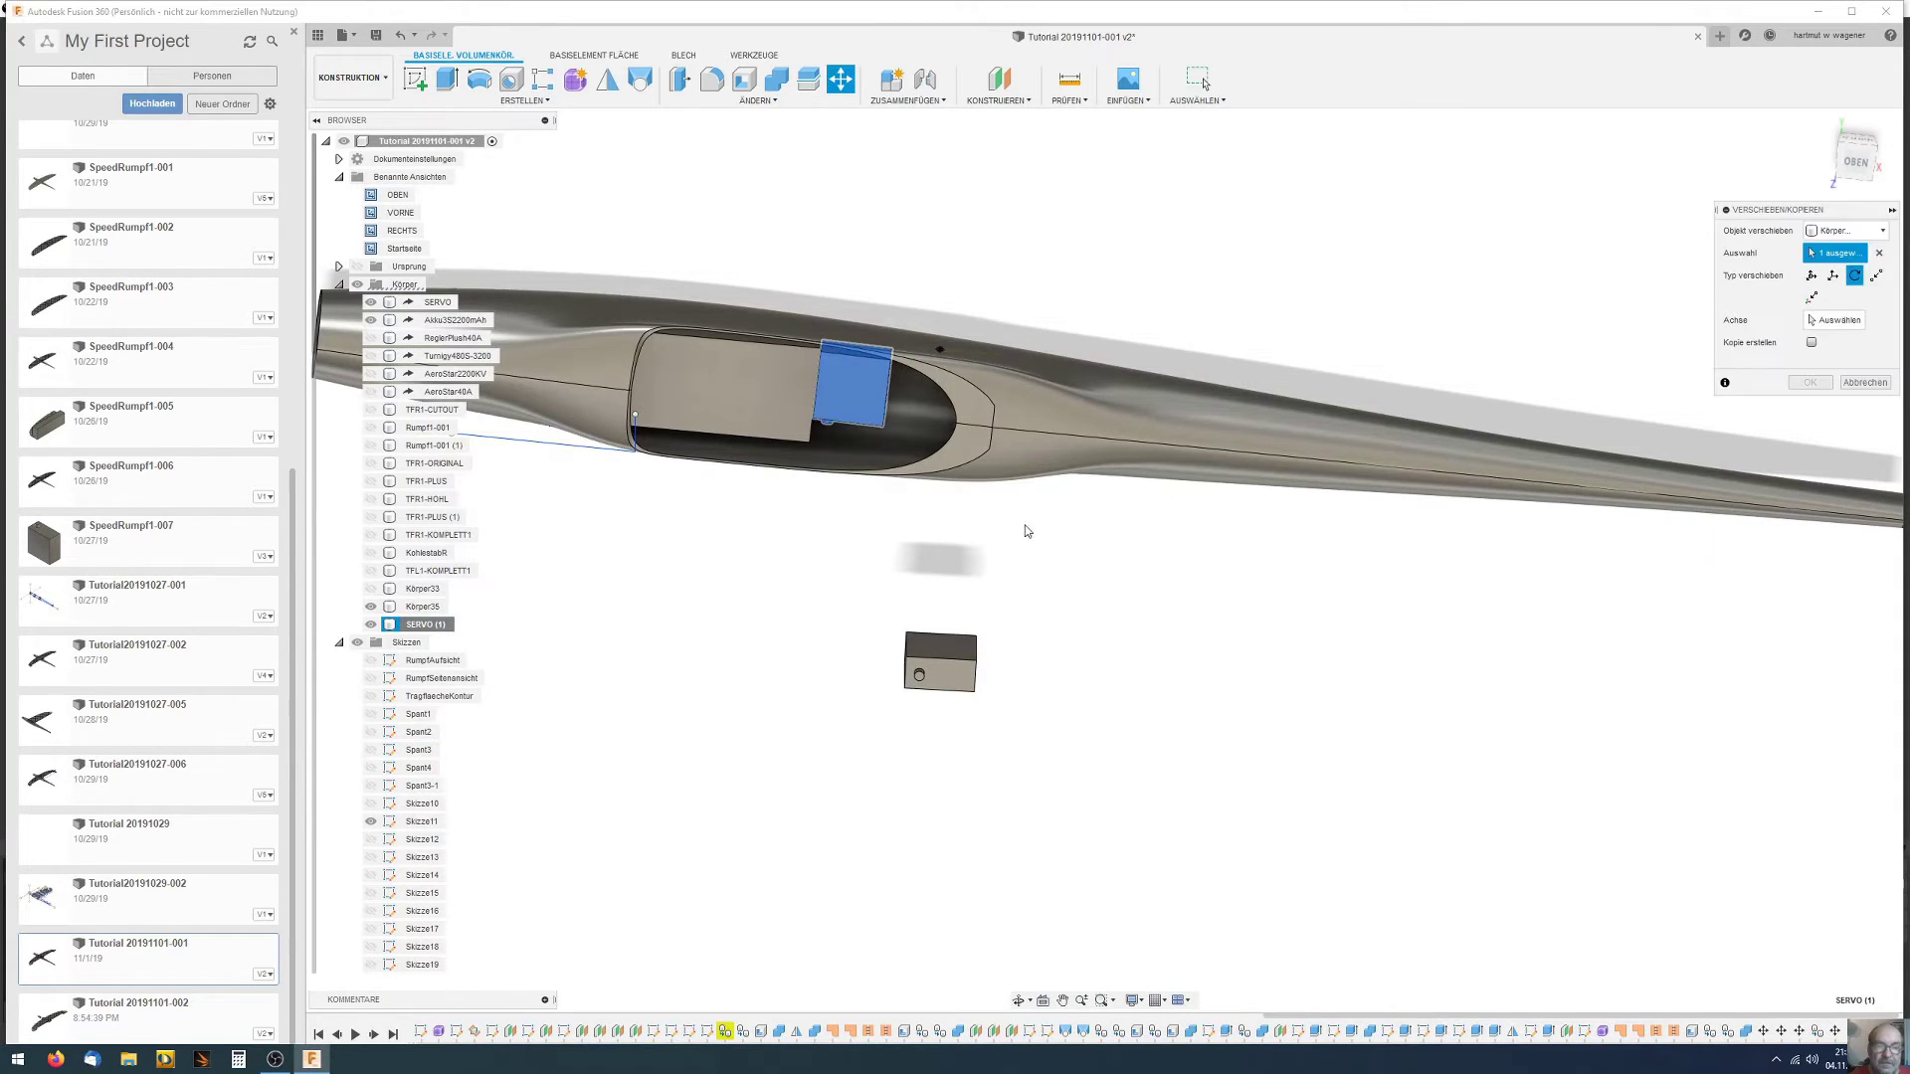
pyautogui.click(1837, 319)
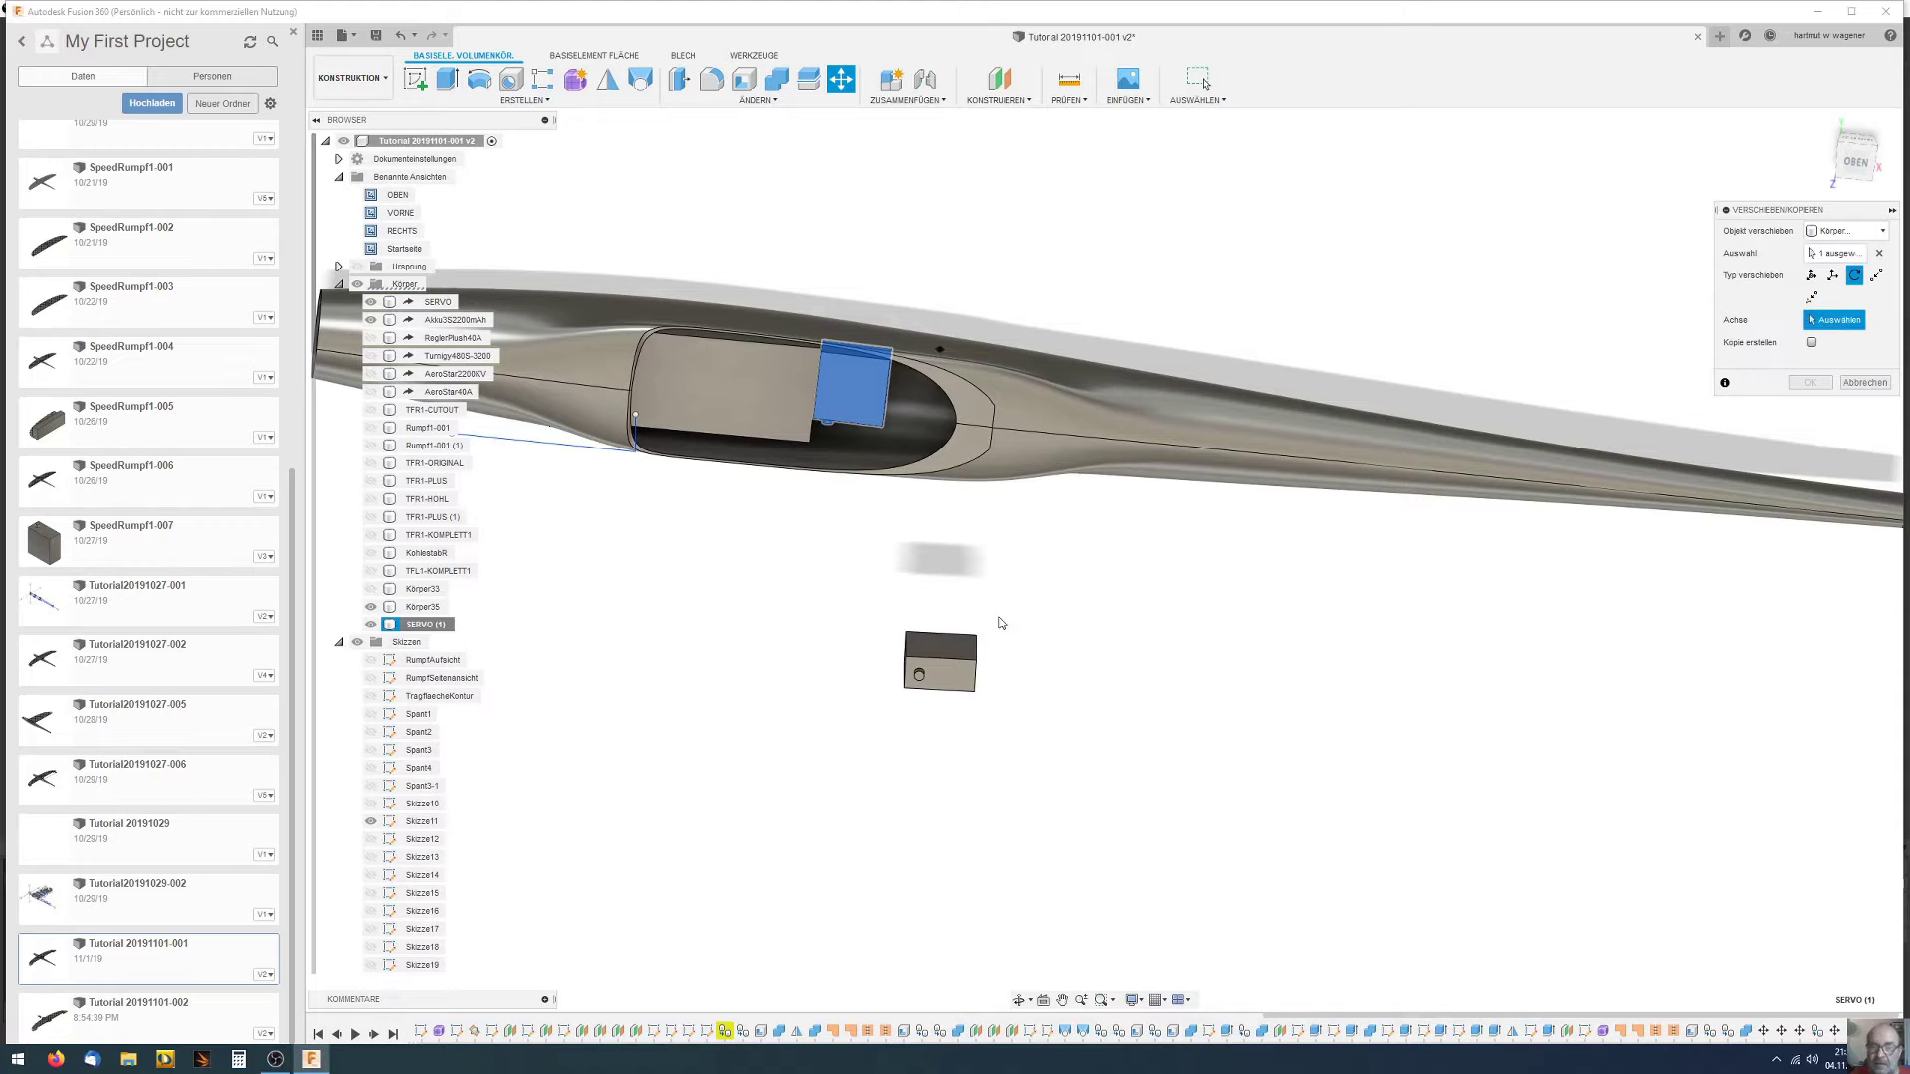
pyautogui.click(907, 647)
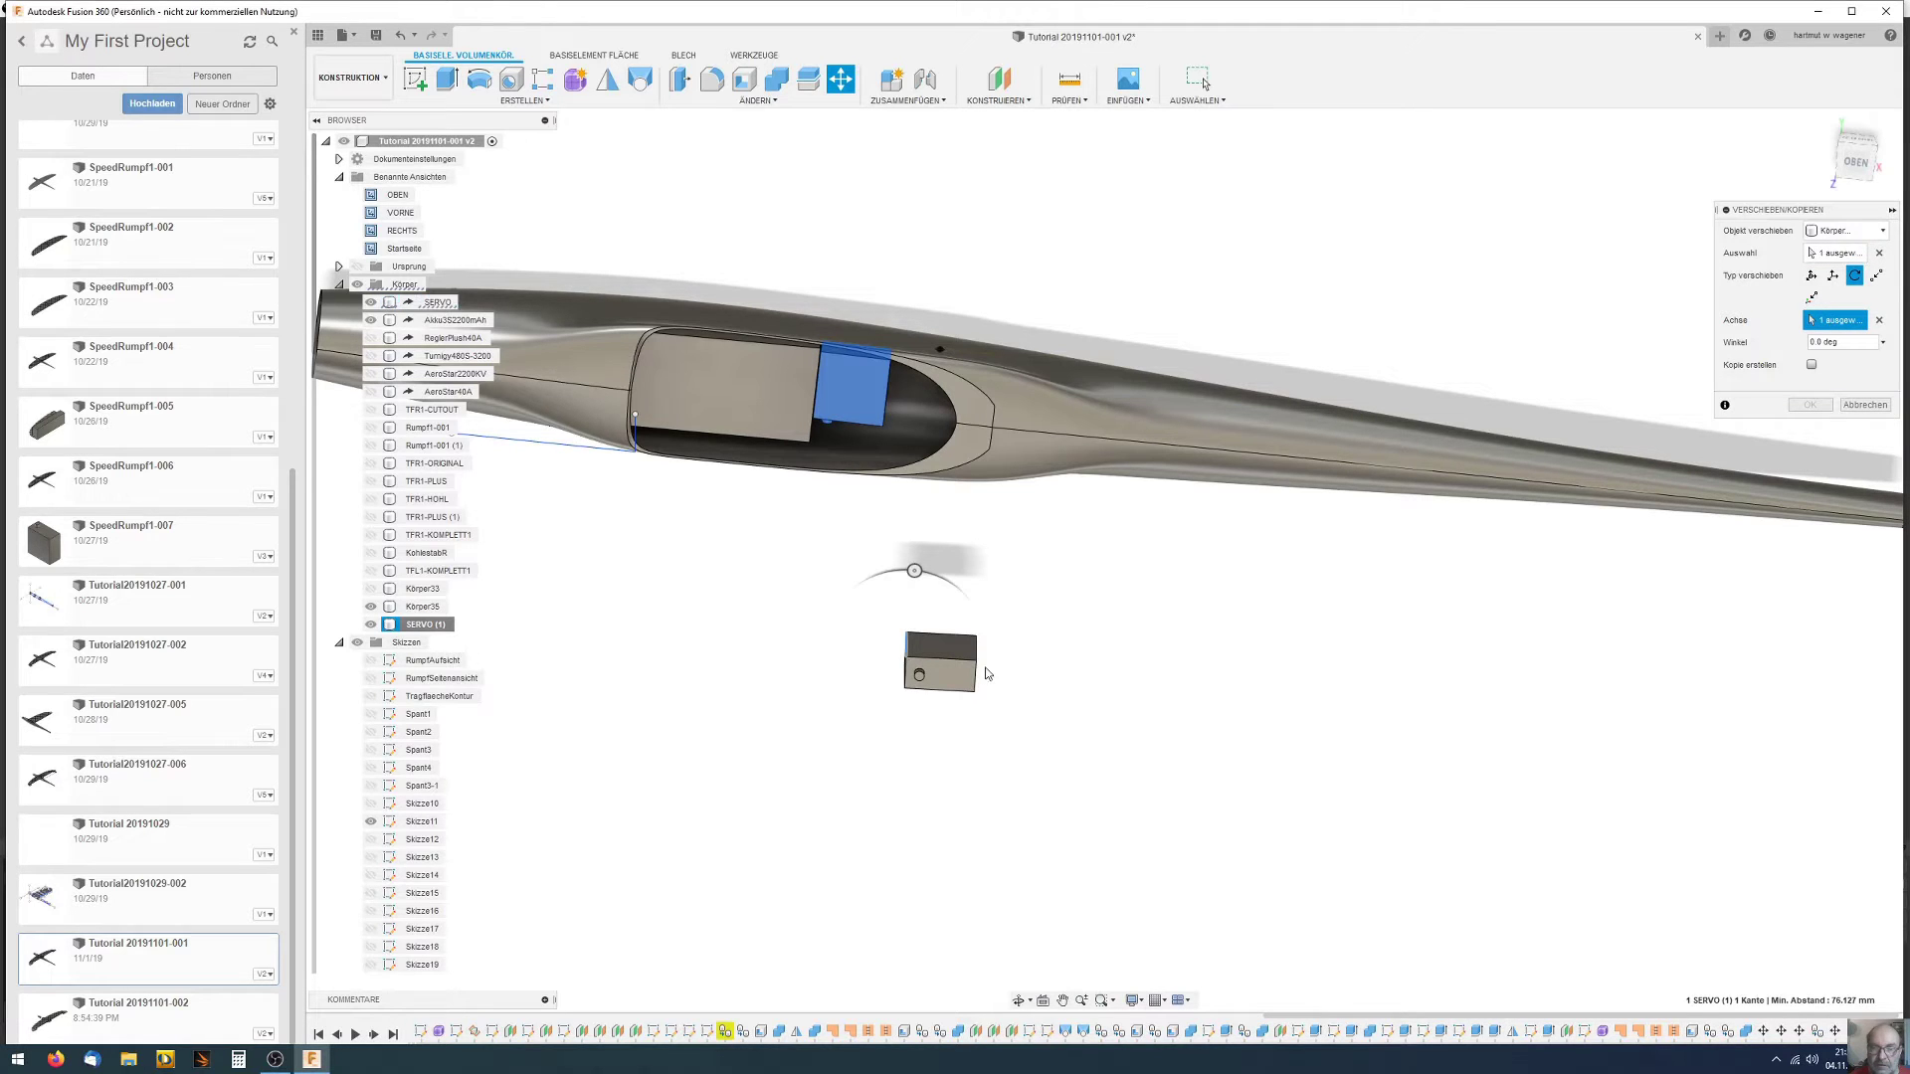
pyautogui.keyDown('shift'); pyautogui.moveTo(972, 633); pyautogui.dragTo(975, 589, button='middle'); pyautogui.keyUp('shift')
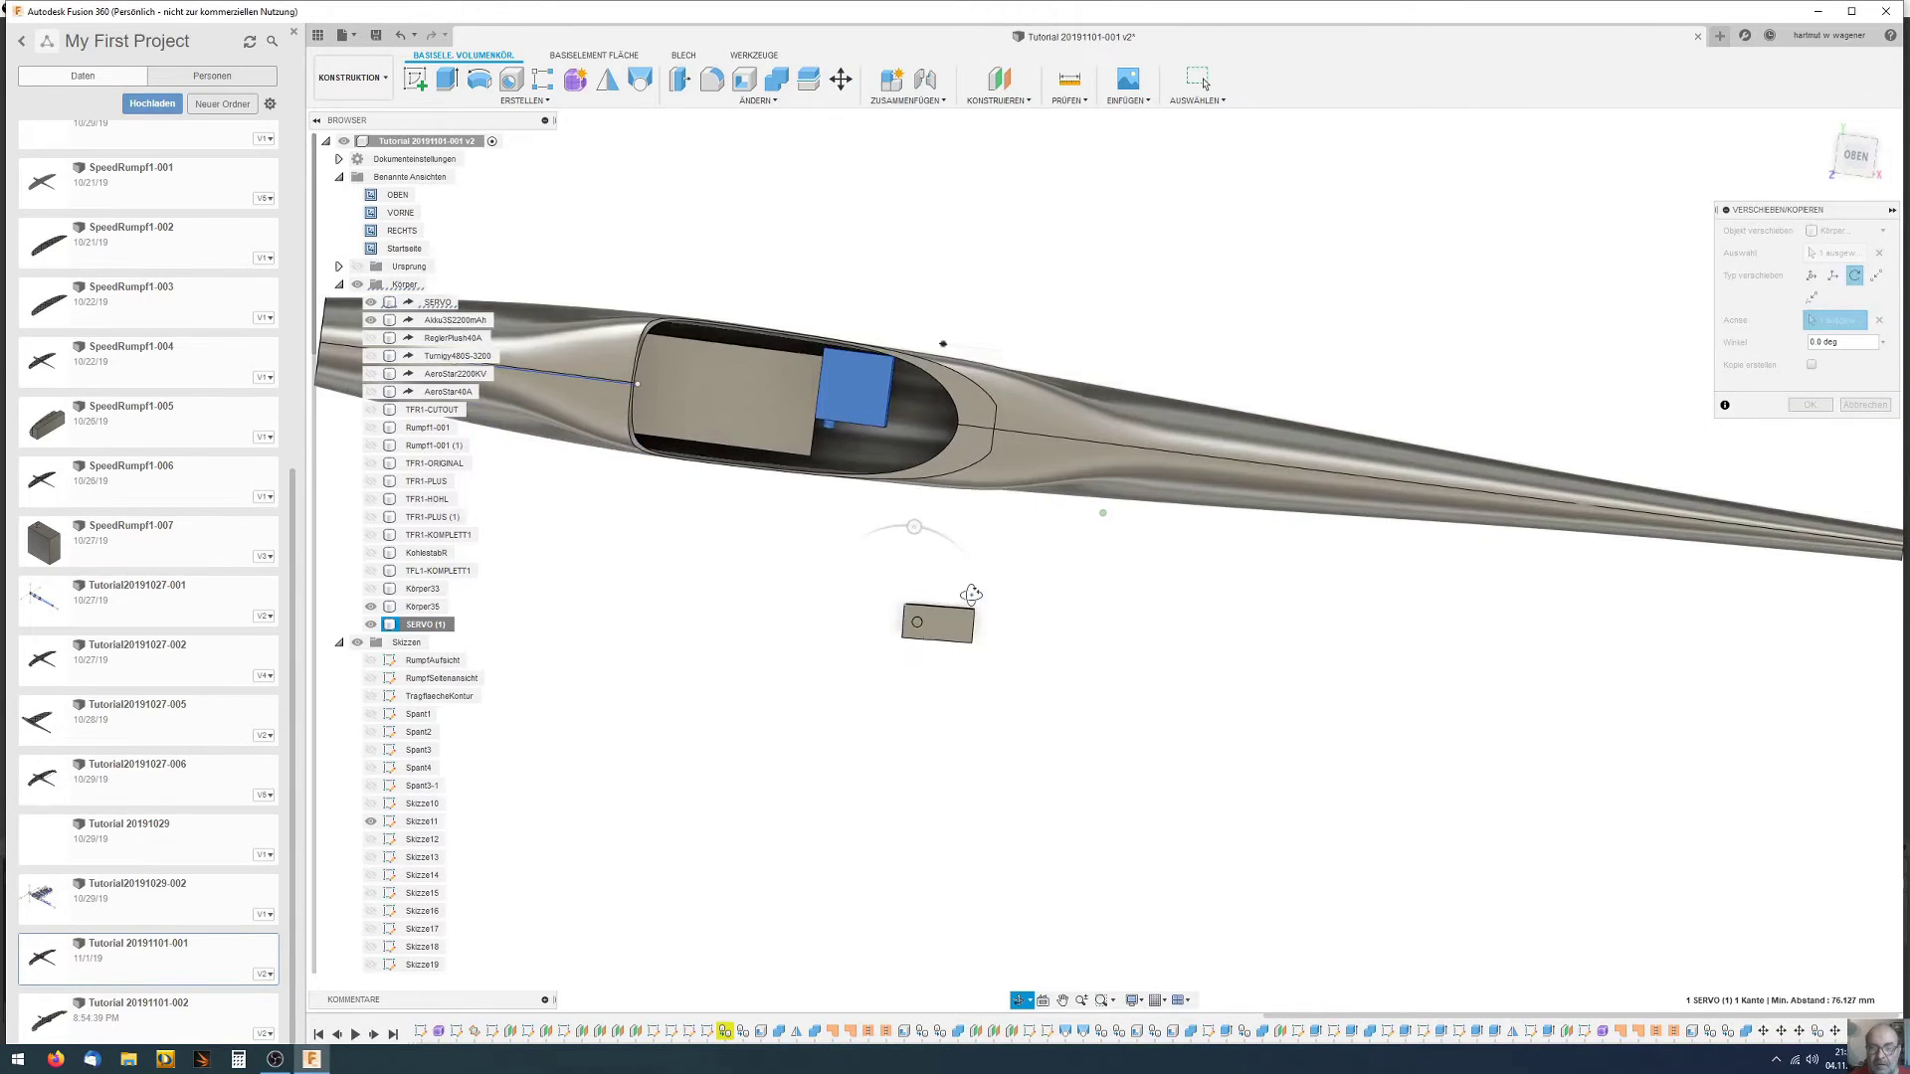
pyautogui.moveTo(913, 512); pyautogui.dragTo(939, 510)
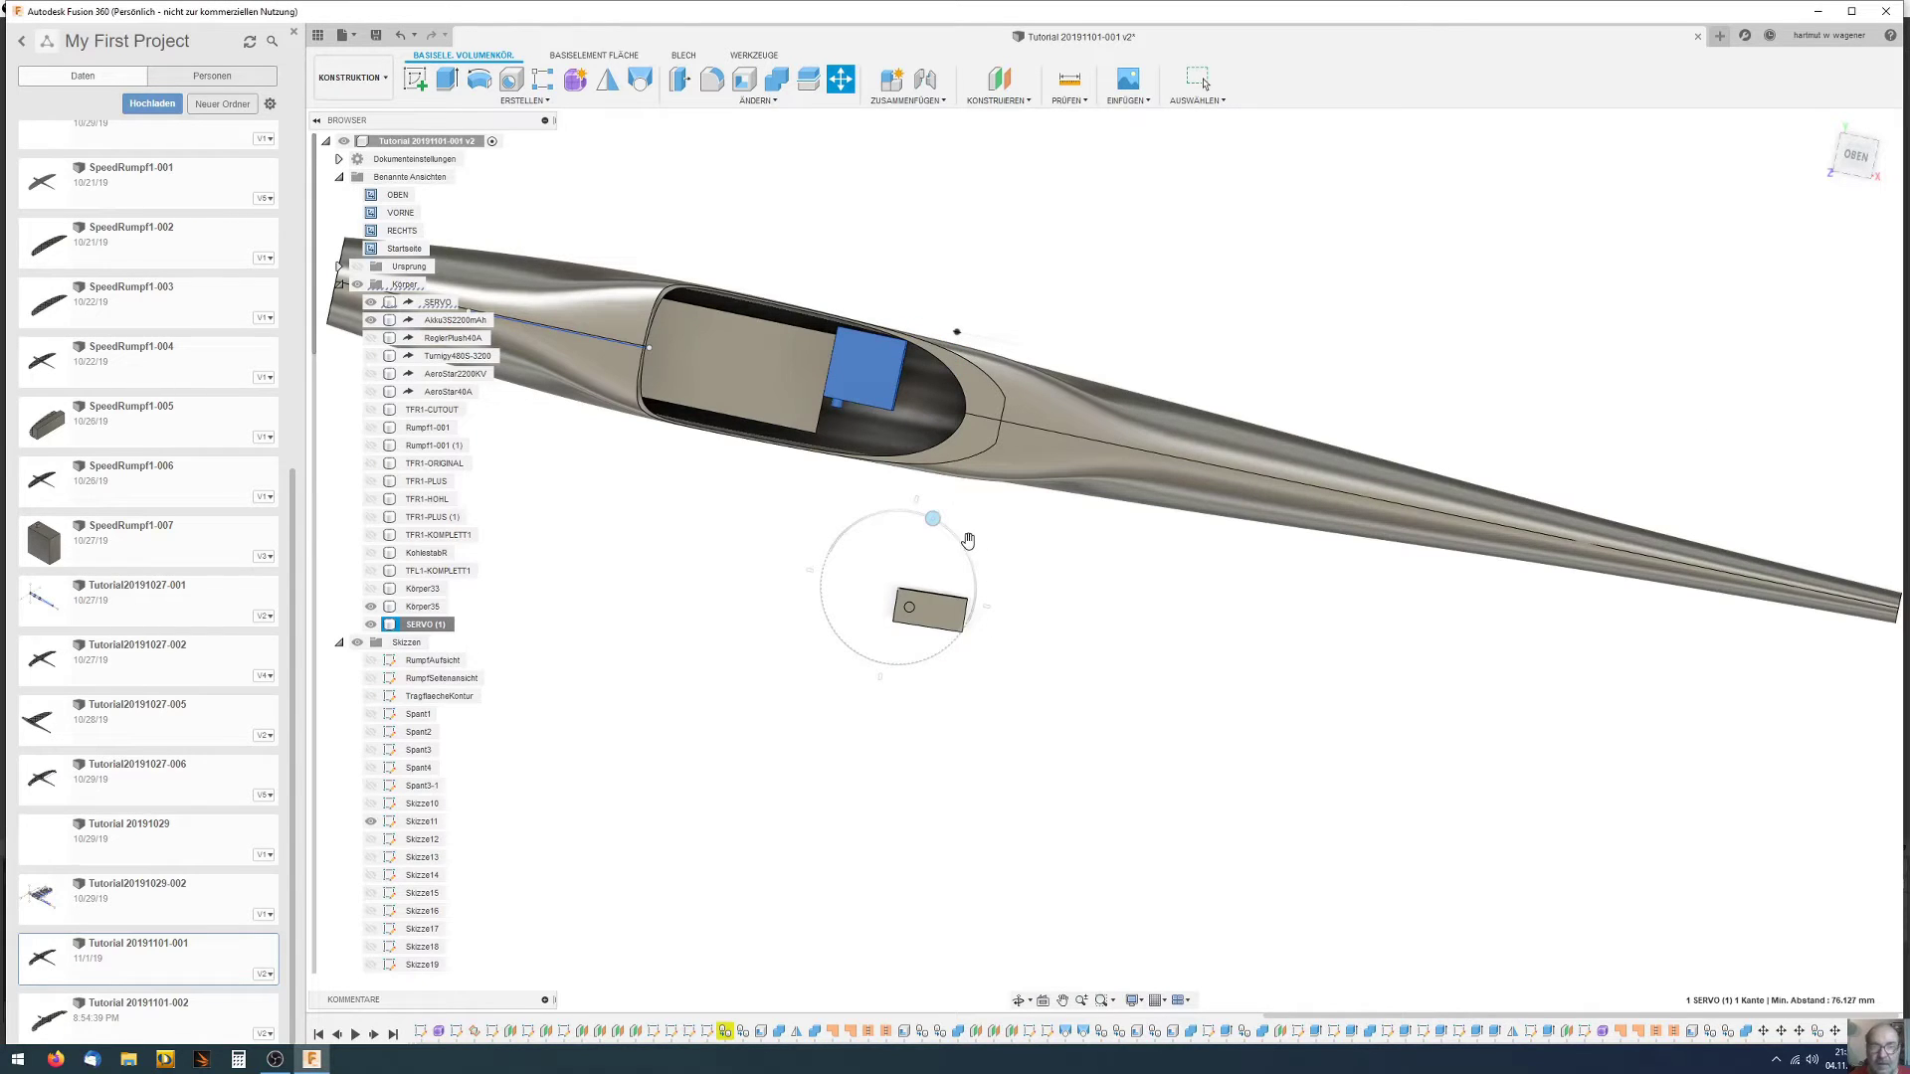
pyautogui.press('Escape')
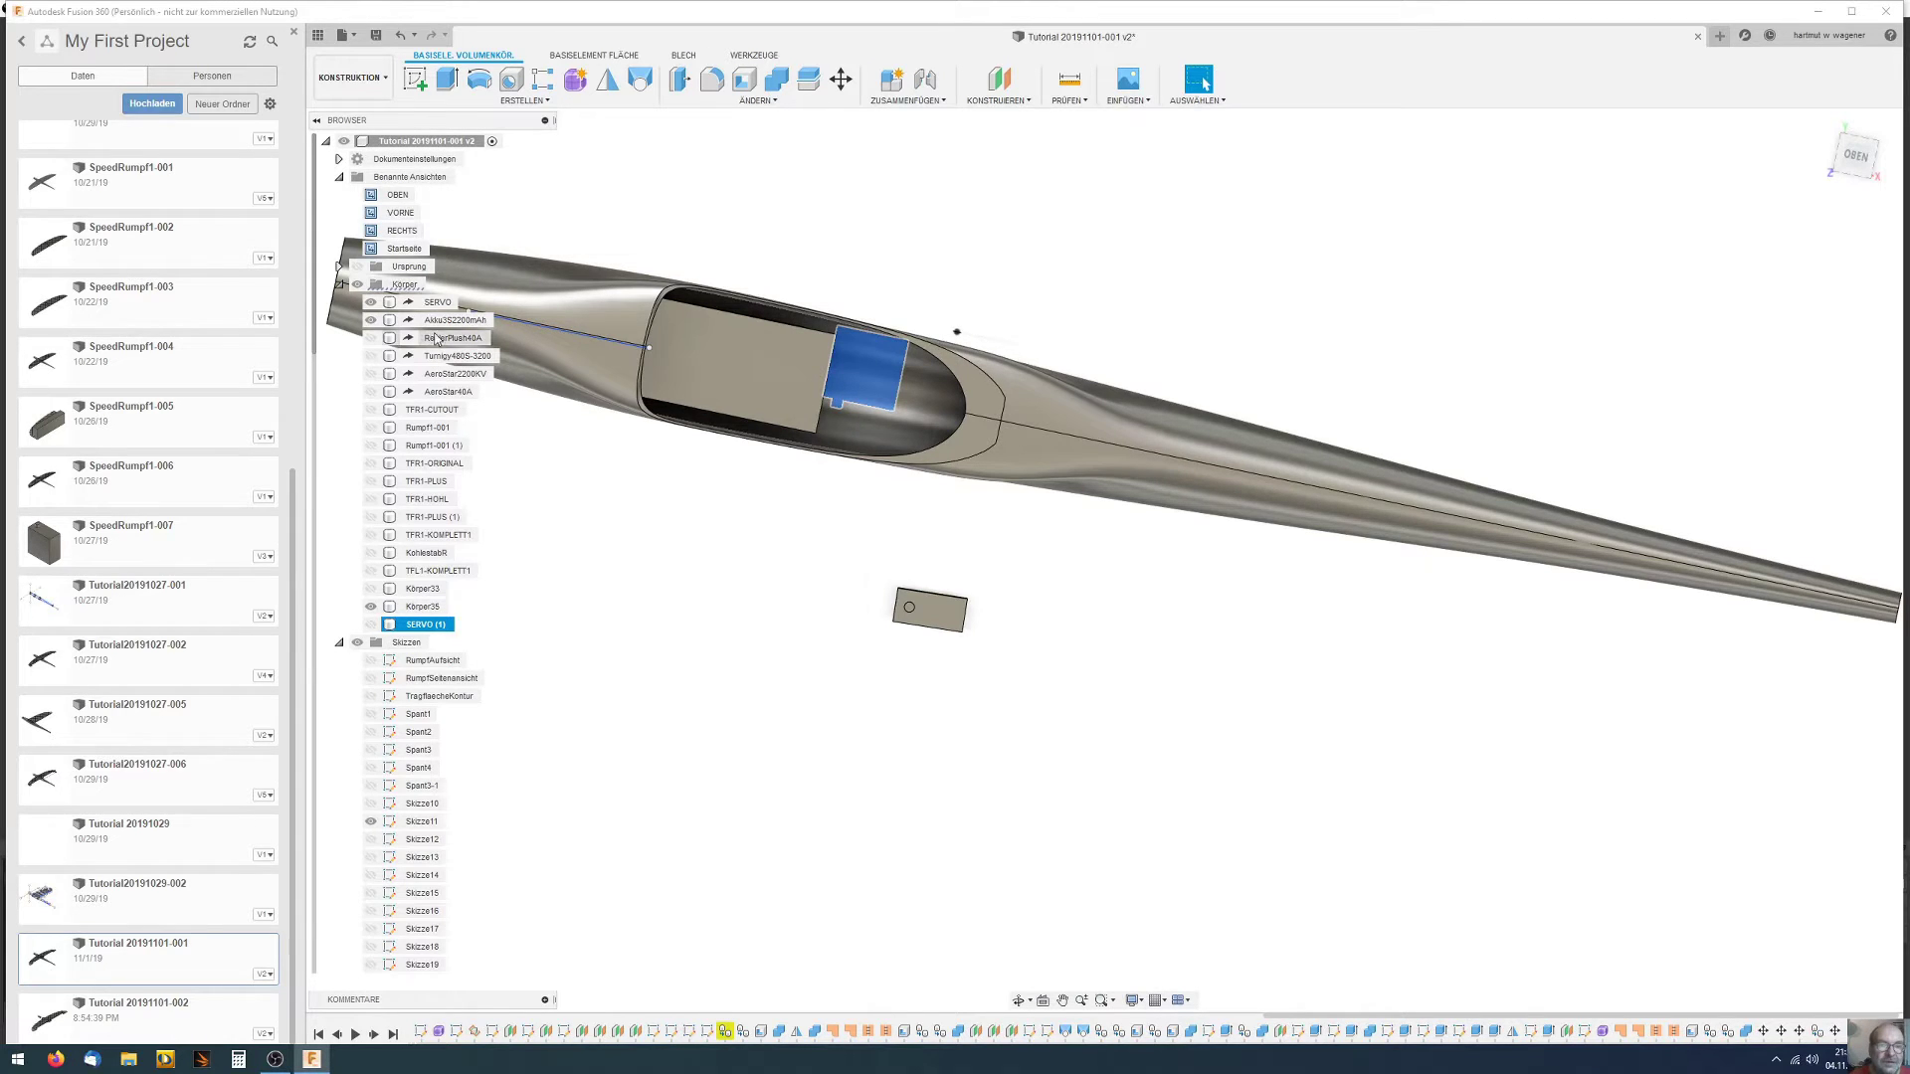
pyautogui.click(435, 302)
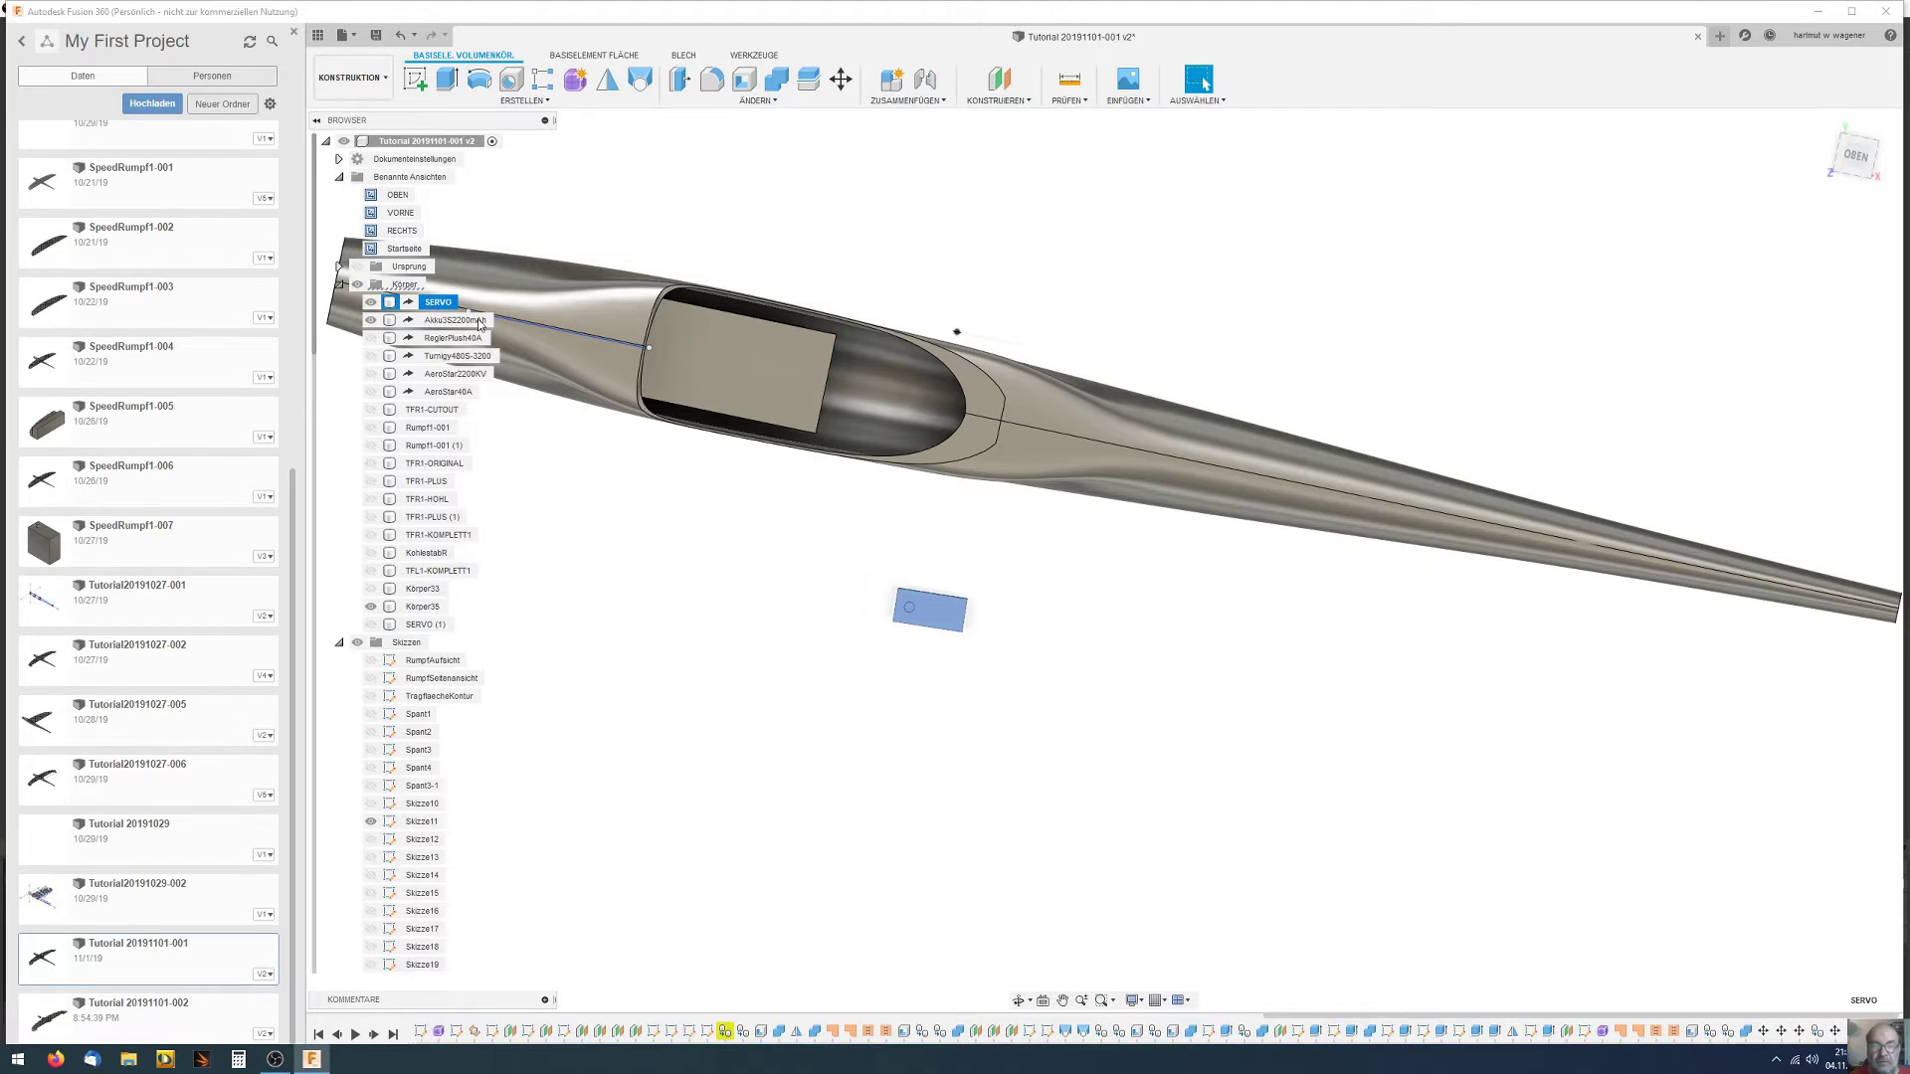
# Start a rotation of SERVO about a servo edge, then return to the top view
pyautogui.keyDown('shift'); pyautogui.moveTo(923, 607); pyautogui.dragTo(909, 581, button='middle'); pyautogui.keyUp('shift')
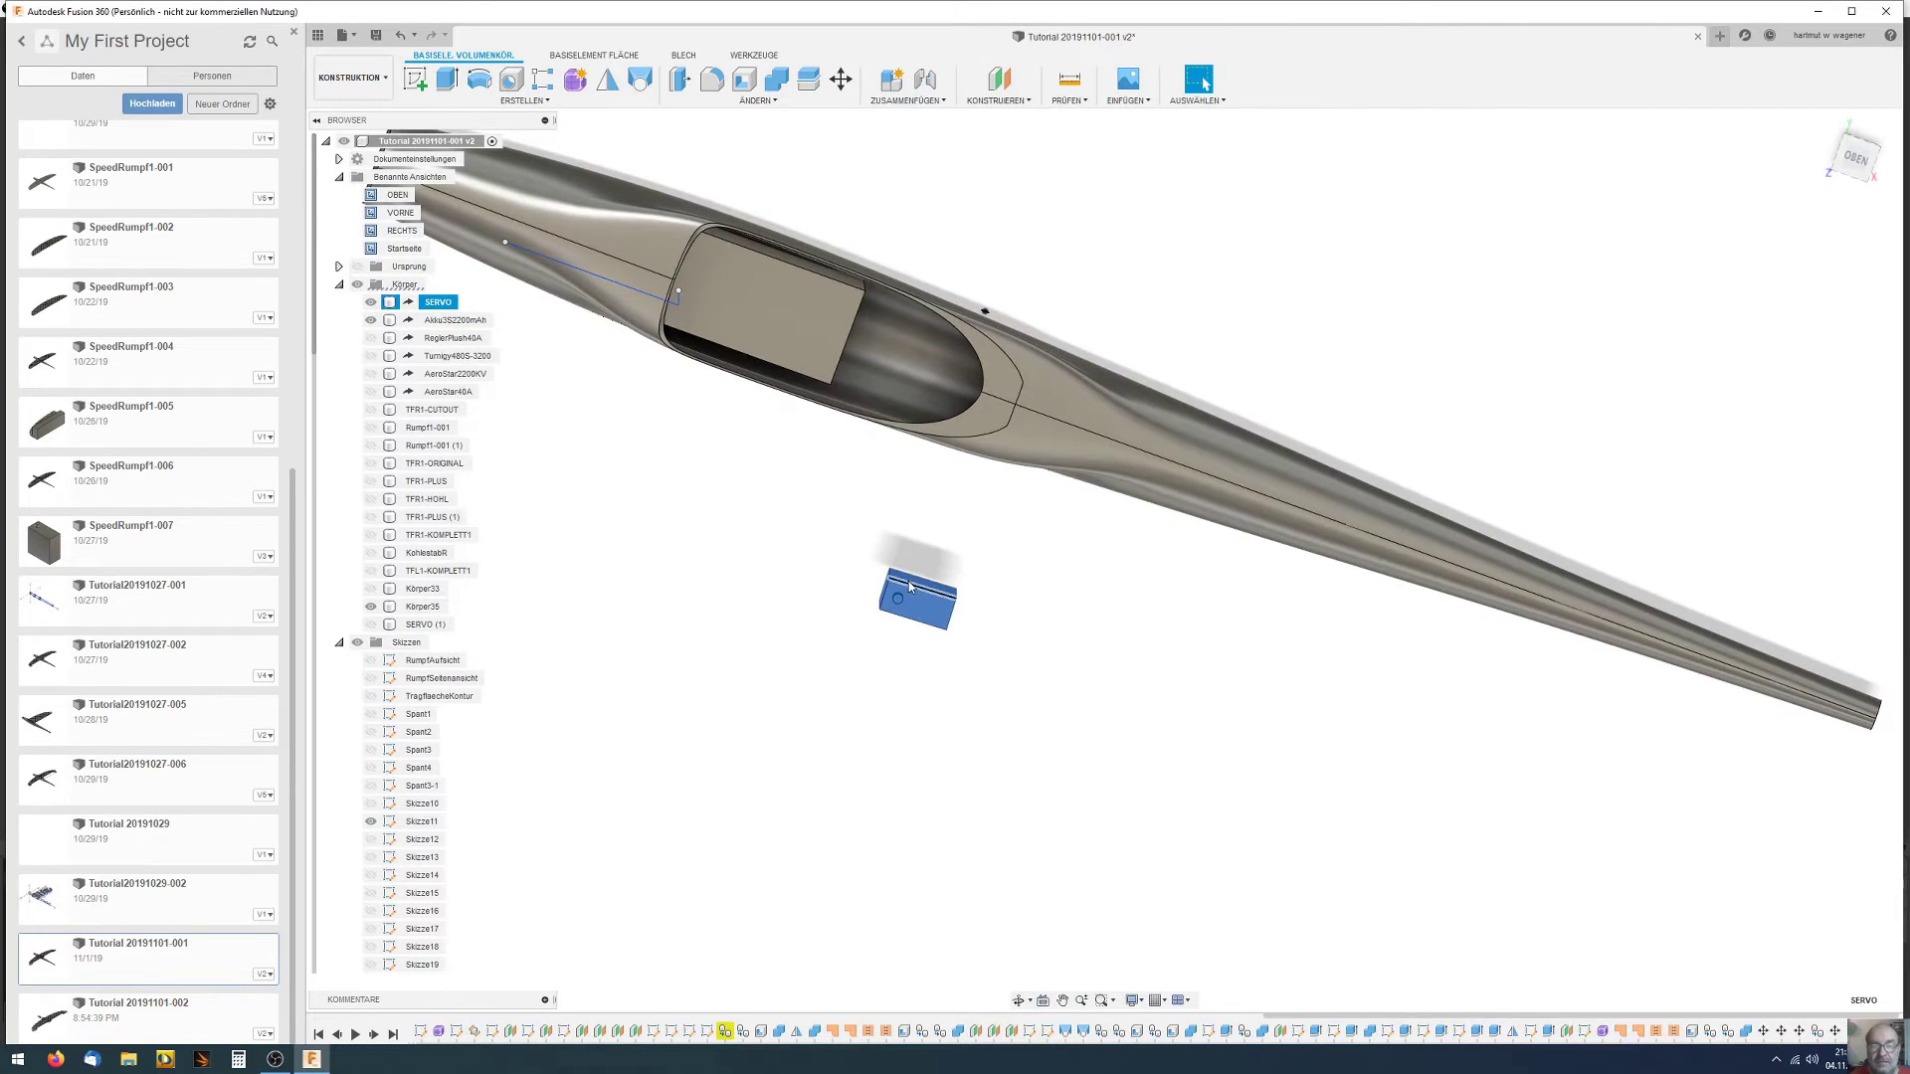
pyautogui.rightClick(438, 303)
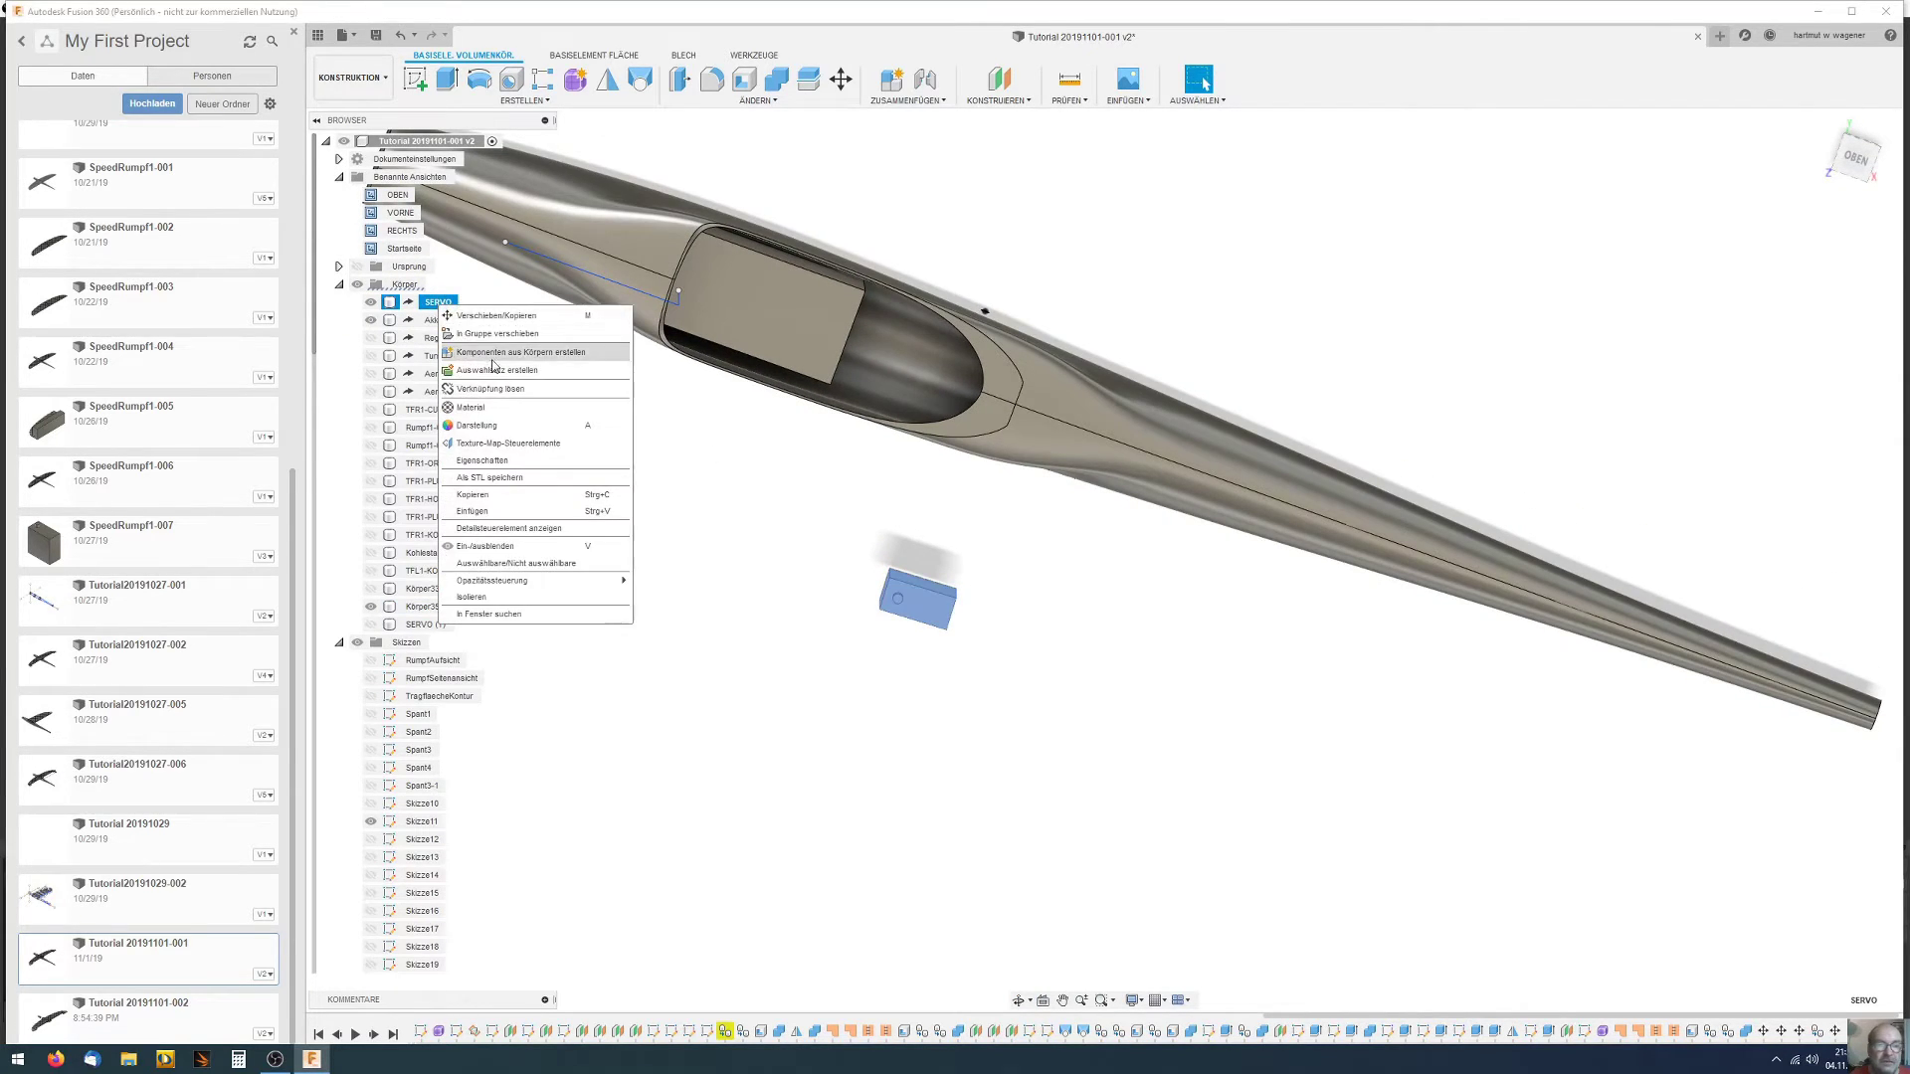
pyautogui.click(496, 316)
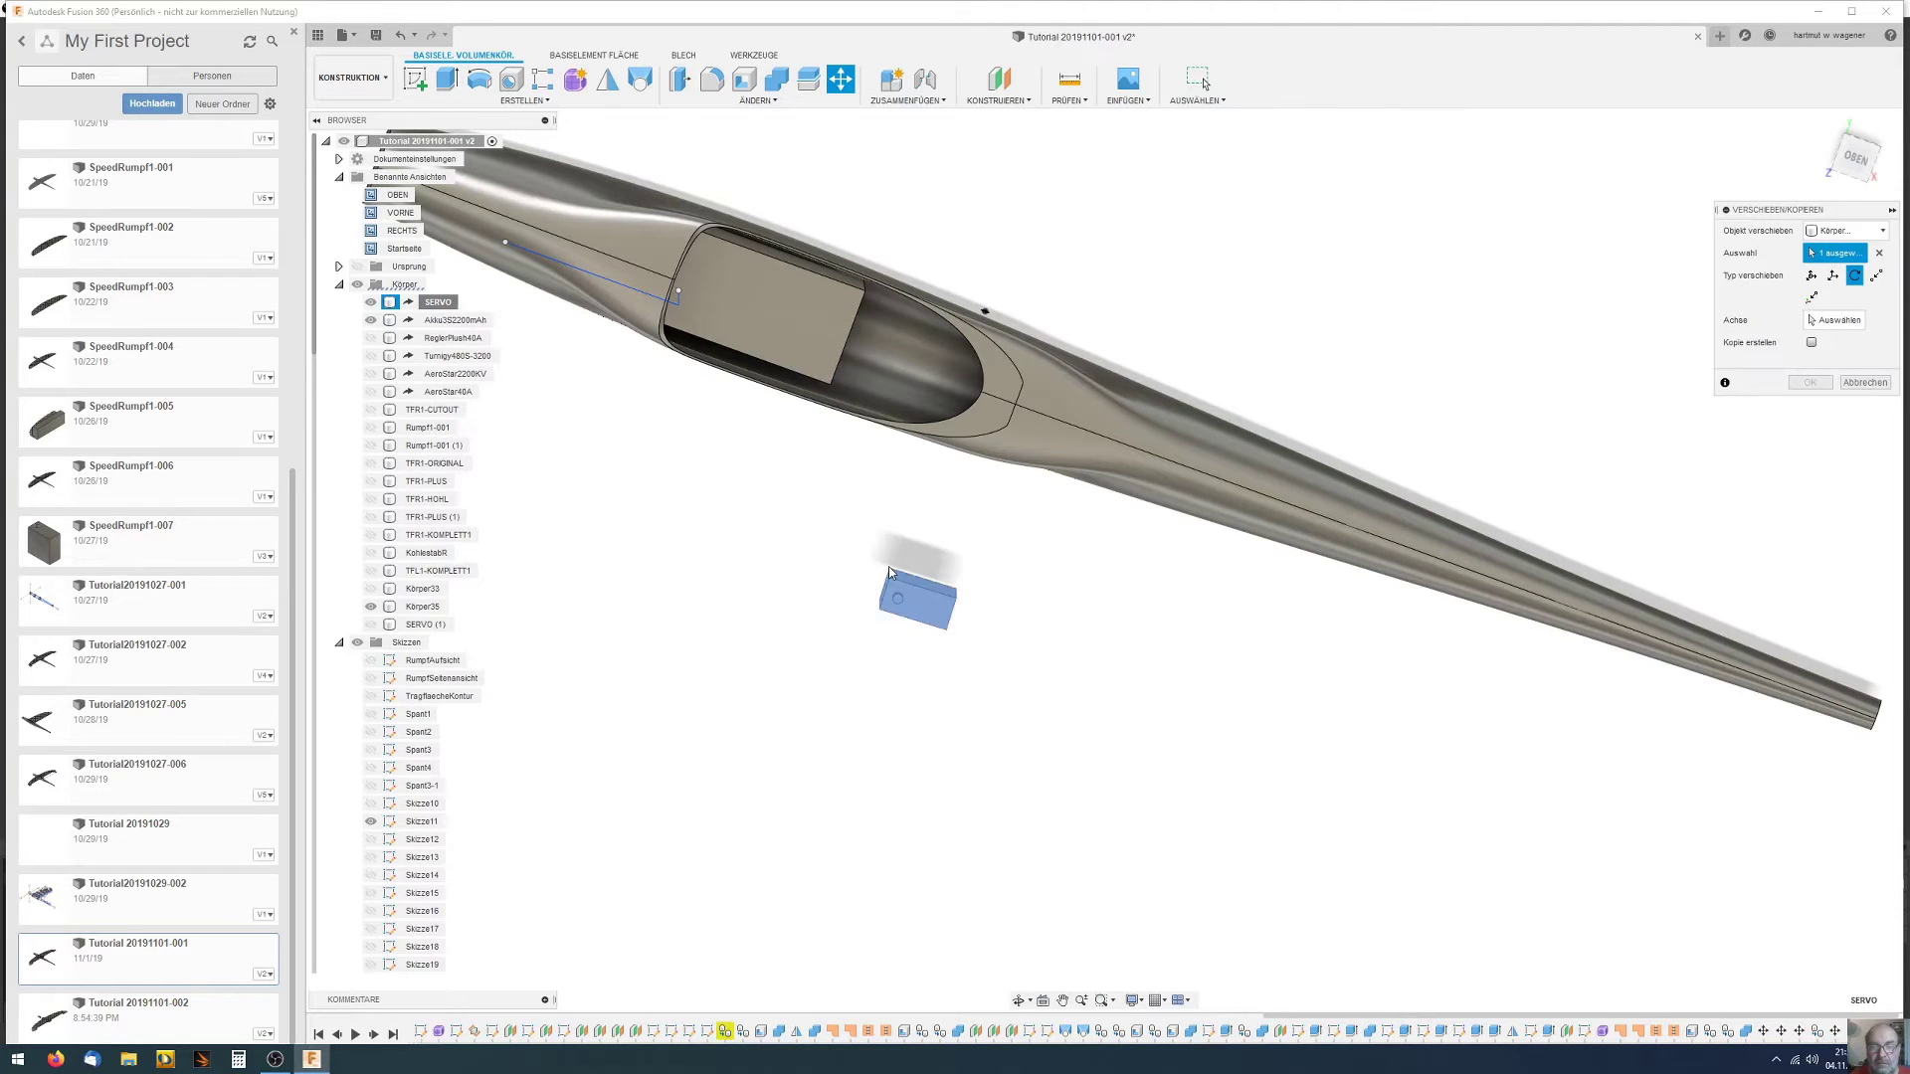
pyautogui.scroll(3, 1015, 555)
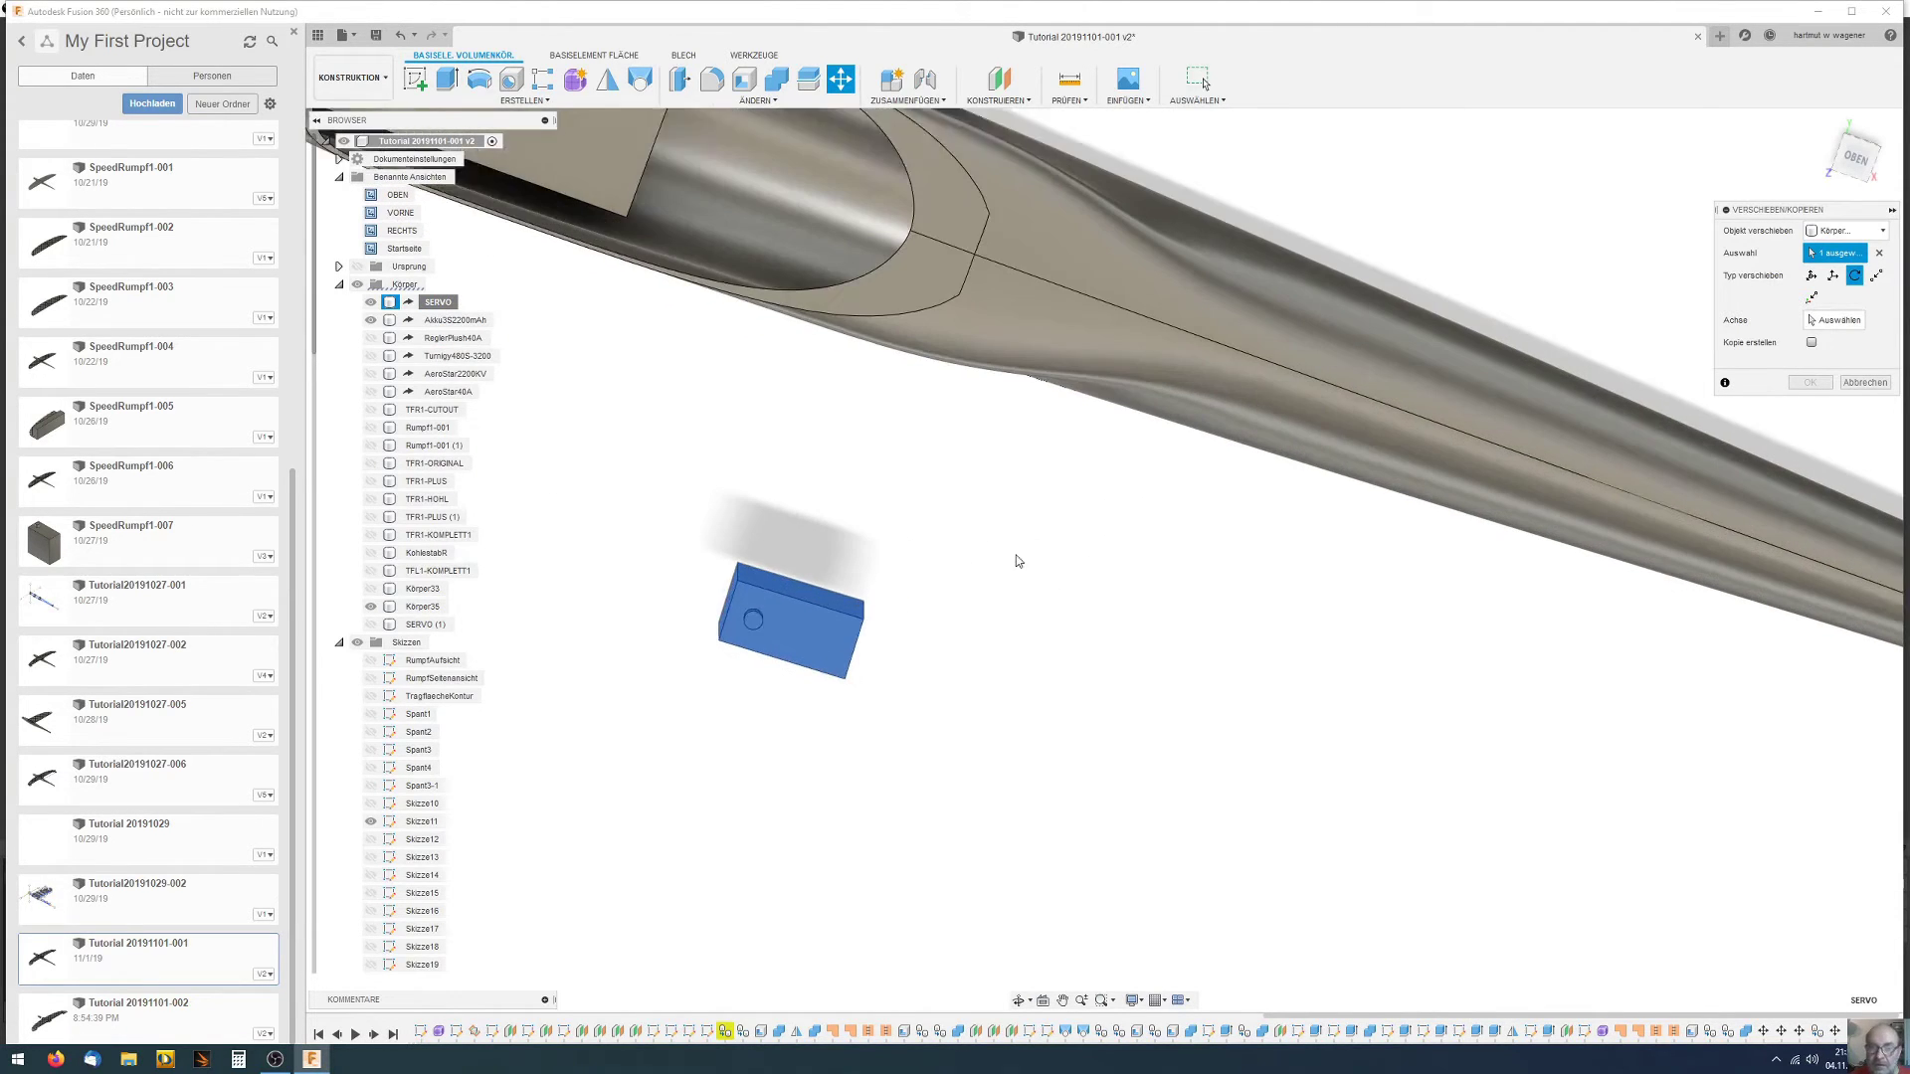
pyautogui.scroll(1, 1015, 555)
pyautogui.click(1840, 321)
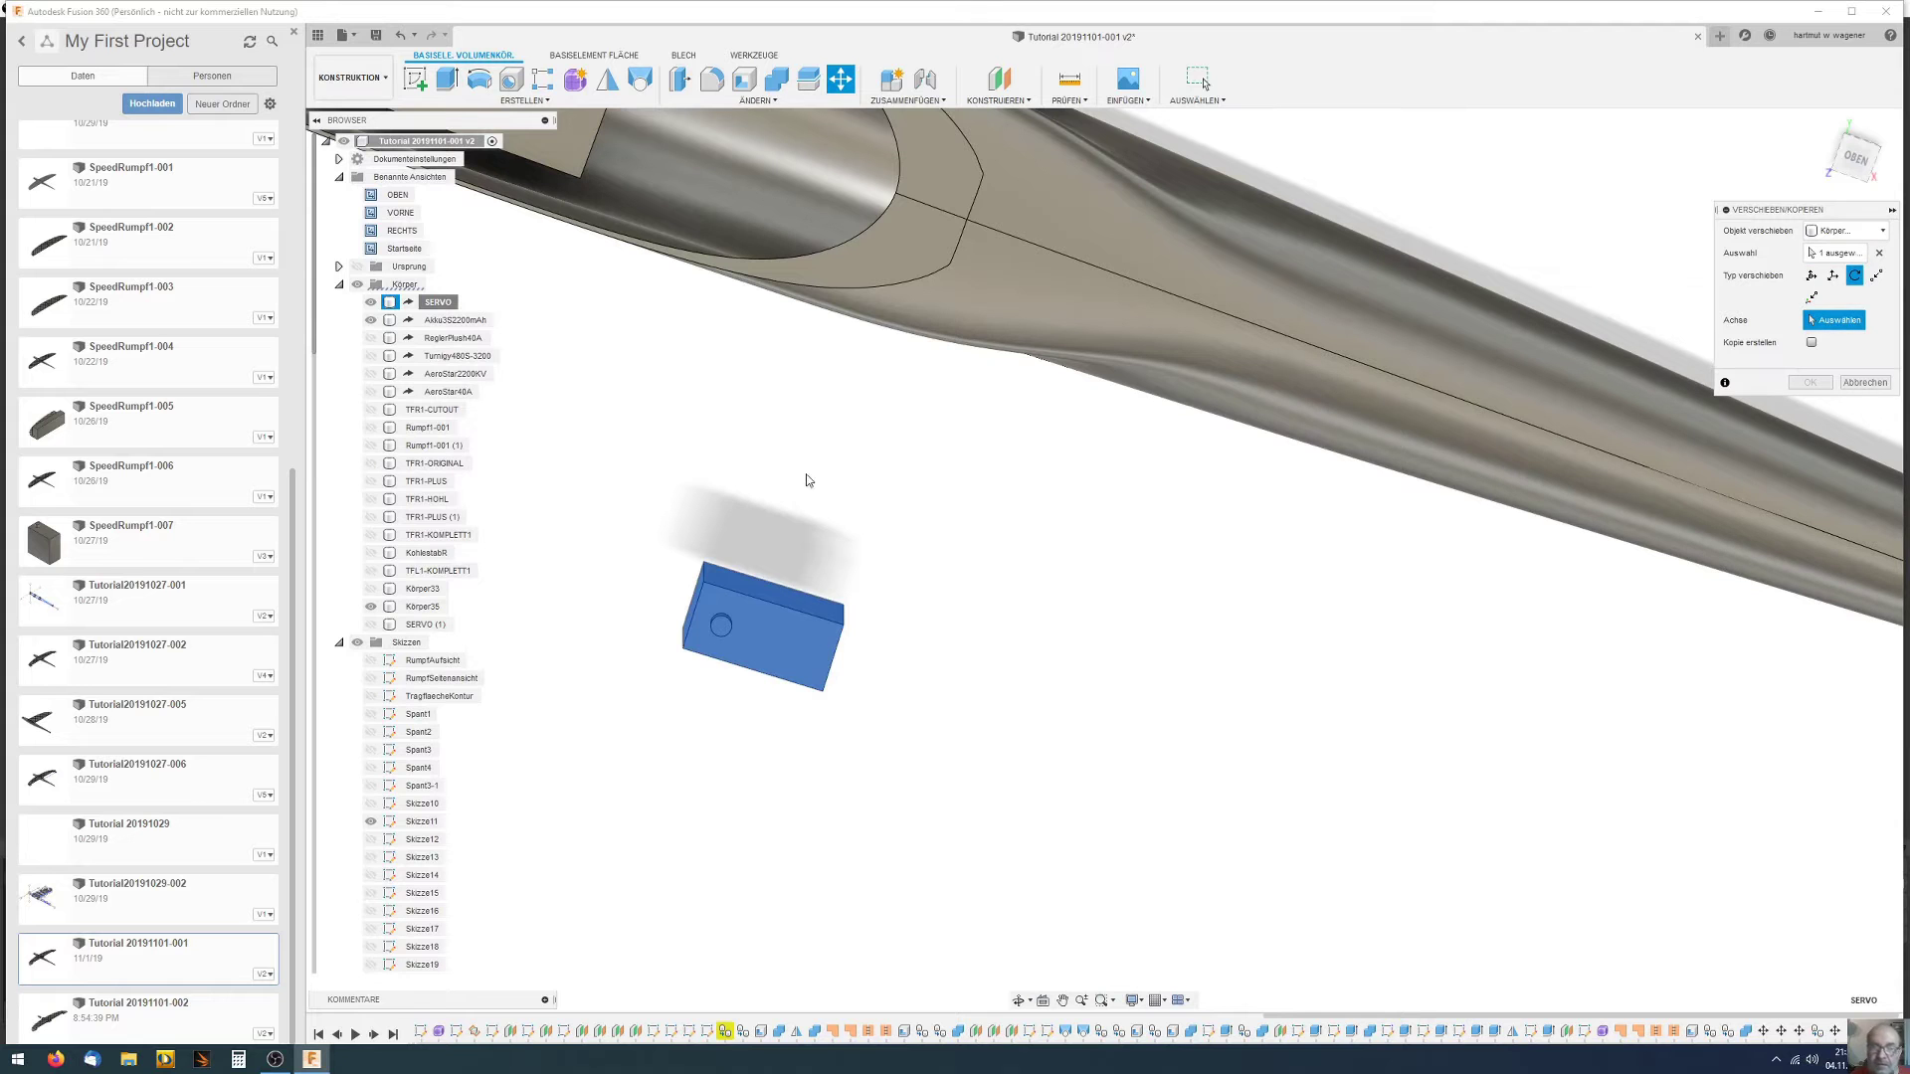
pyautogui.click(704, 577)
pyautogui.moveTo(917, 646)
pyautogui.keyDown('shift'); pyautogui.mouseDown(button='middle')
pyautogui.moveTo(944, 611)
pyautogui.moveTo(1121, 665)
pyautogui.mouseUp(button='middle'); pyautogui.keyUp('shift')
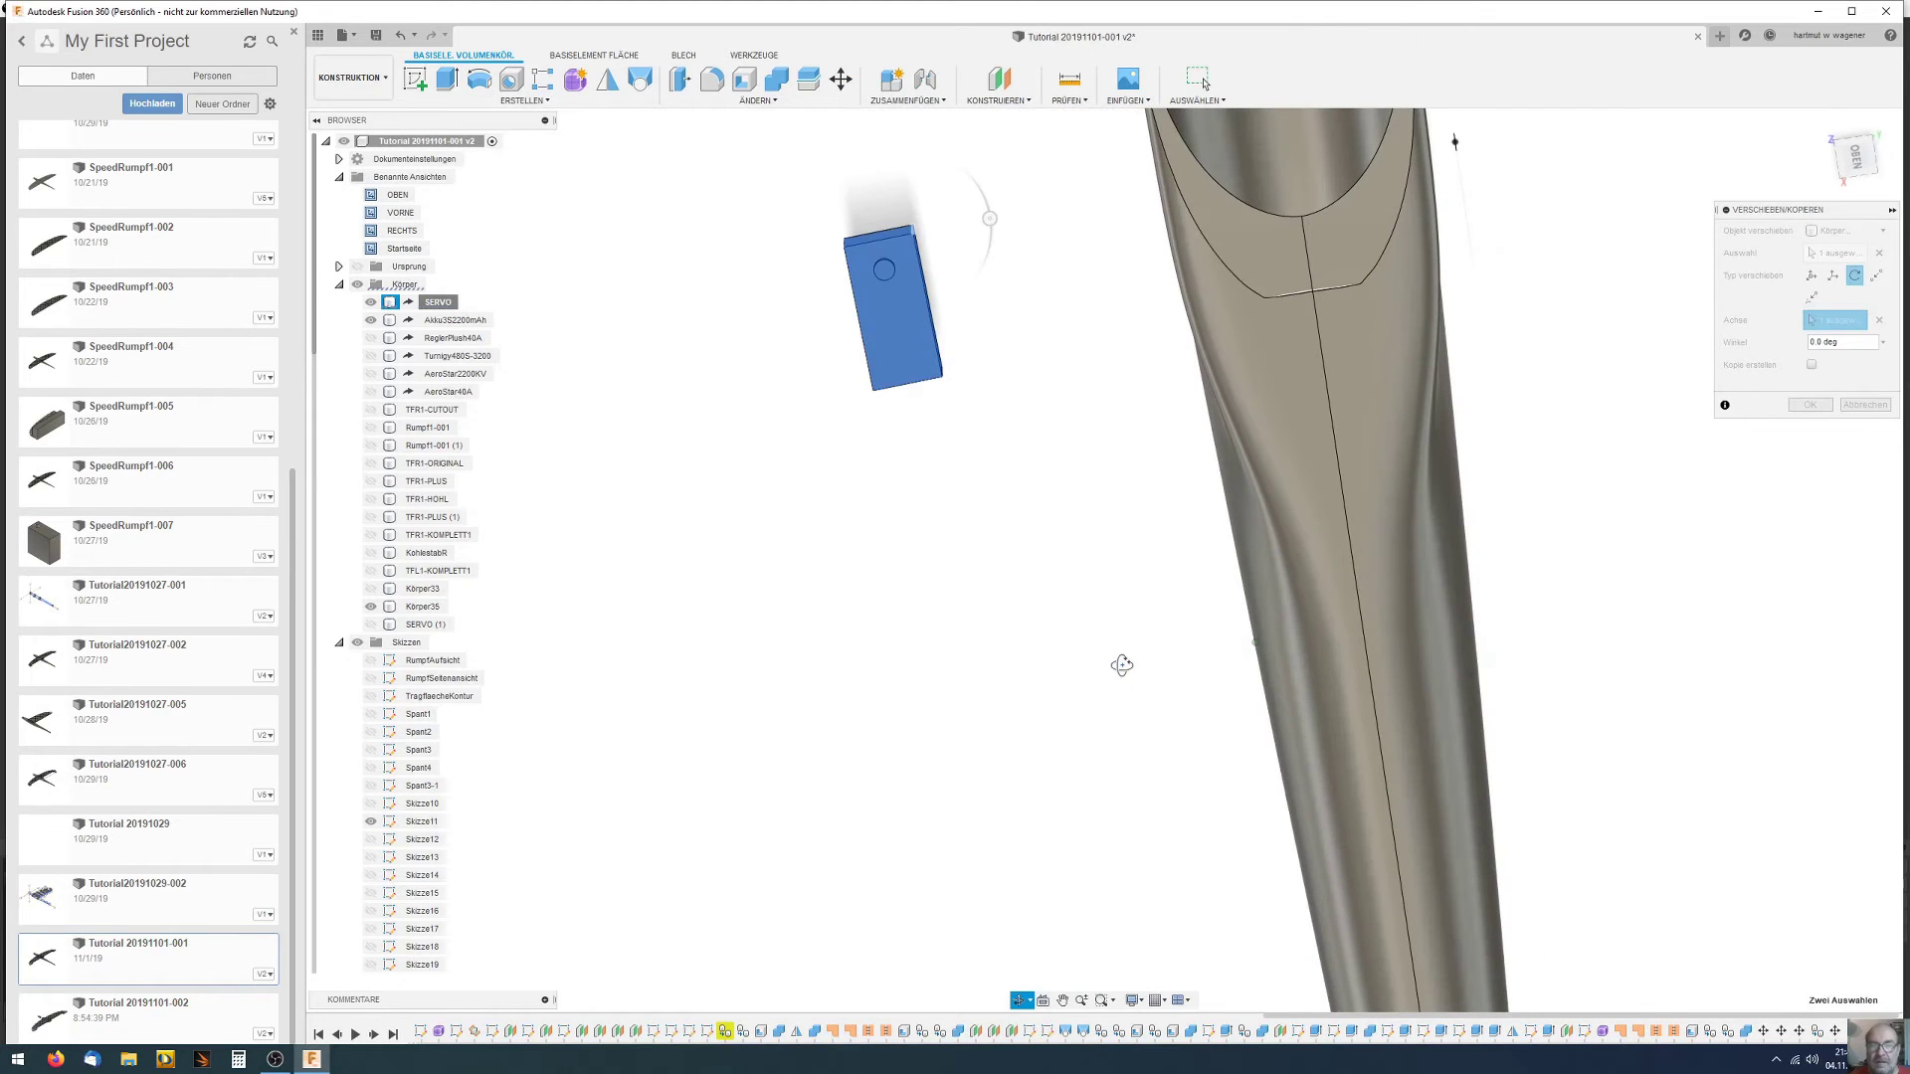
pyautogui.doubleClick(397, 195)
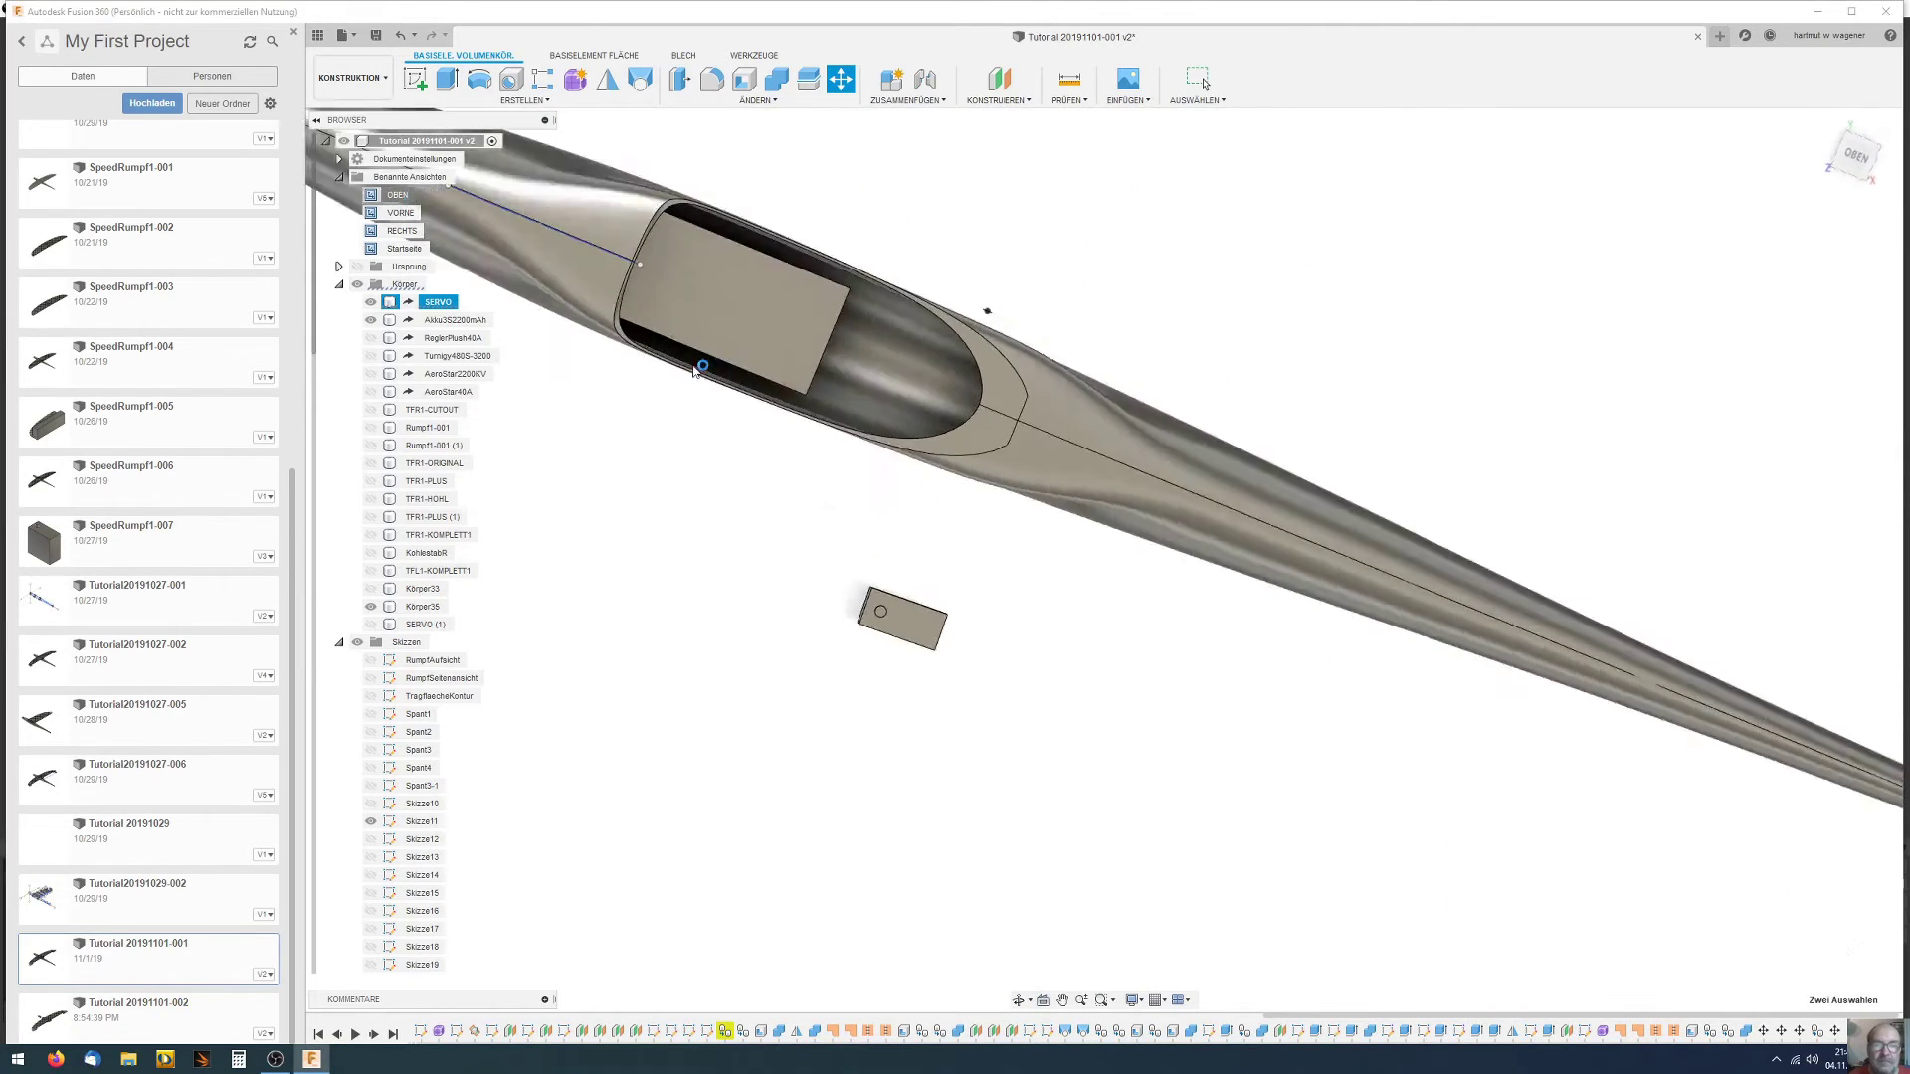
pyautogui.click(955, 709)
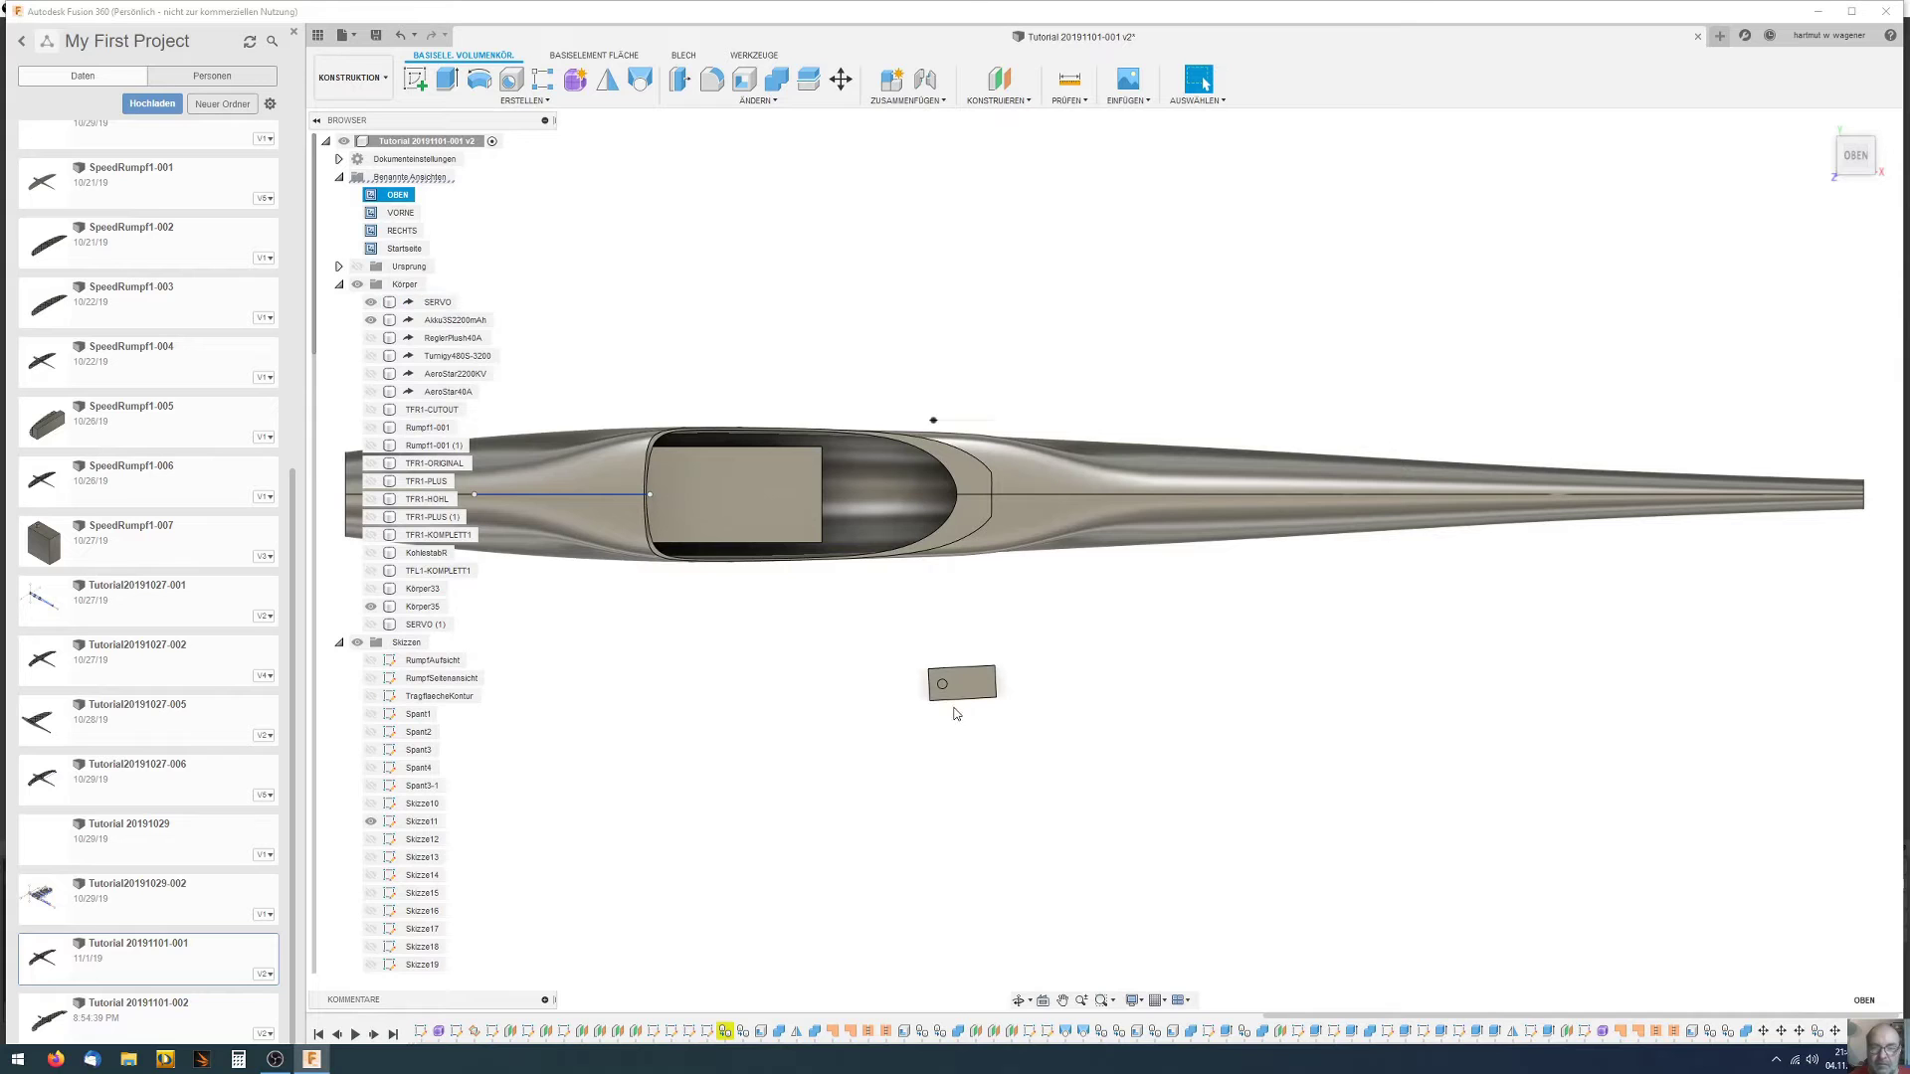
# Restart rotating SERVO about one of its edges, turning it about -5 degrees
pyautogui.rightClick(436, 302)
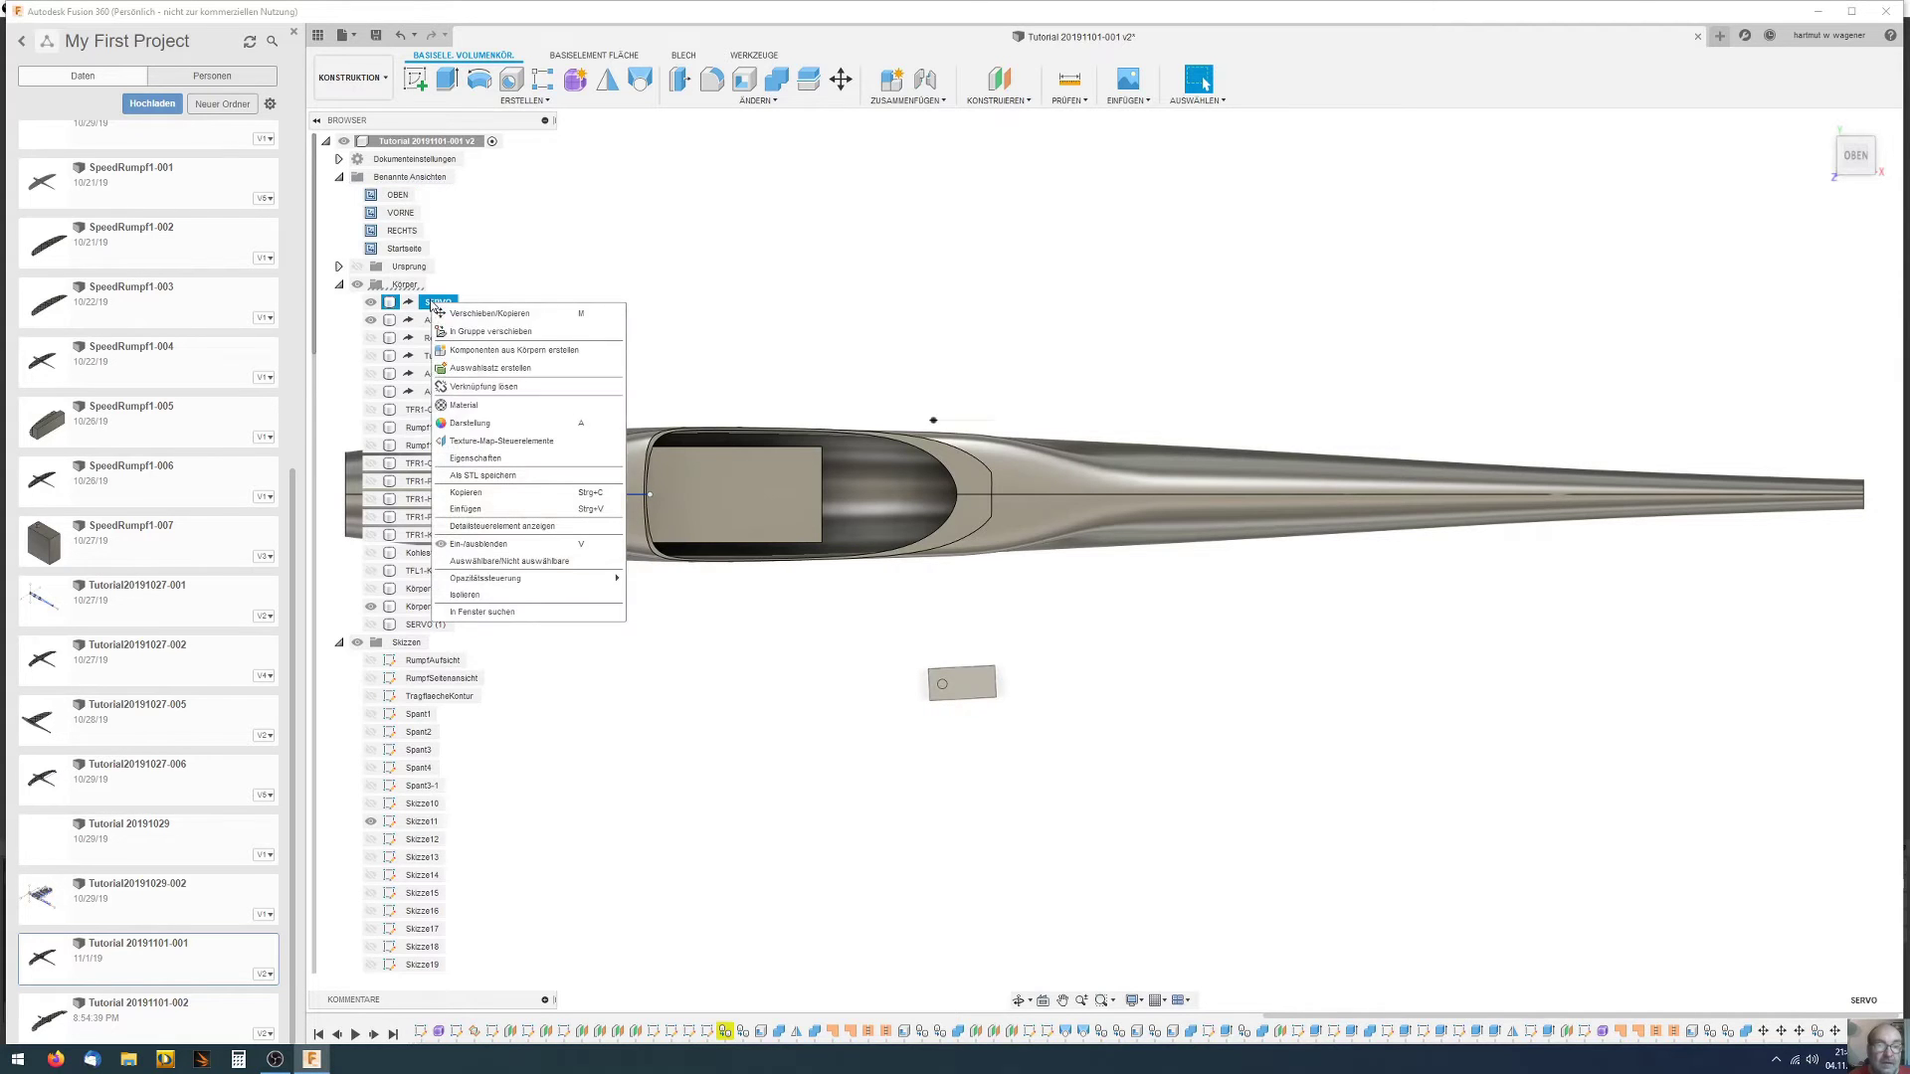
pyautogui.click(487, 315)
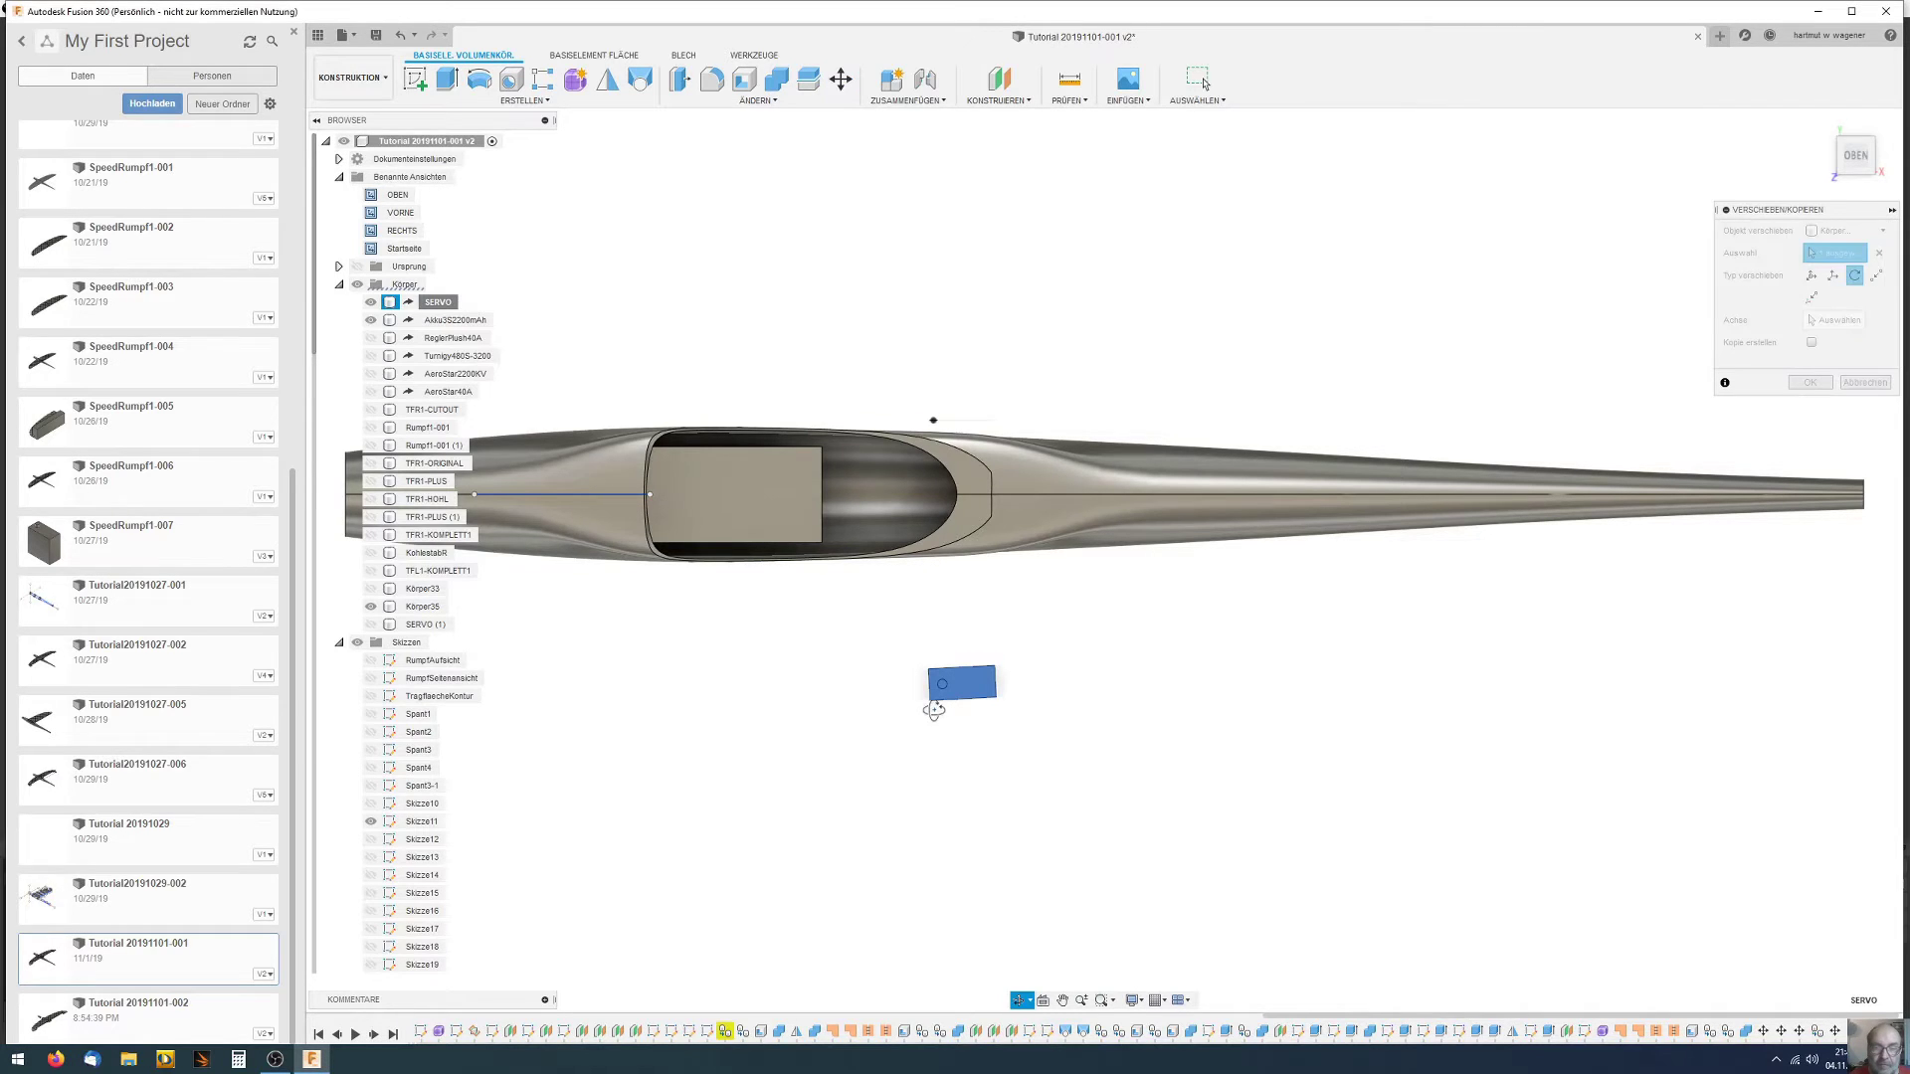
pyautogui.keyDown('shift'); pyautogui.moveTo(935, 716); pyautogui.dragTo(939, 706, button='middle'); pyautogui.keyUp('shift')
pyautogui.click(1836, 319)
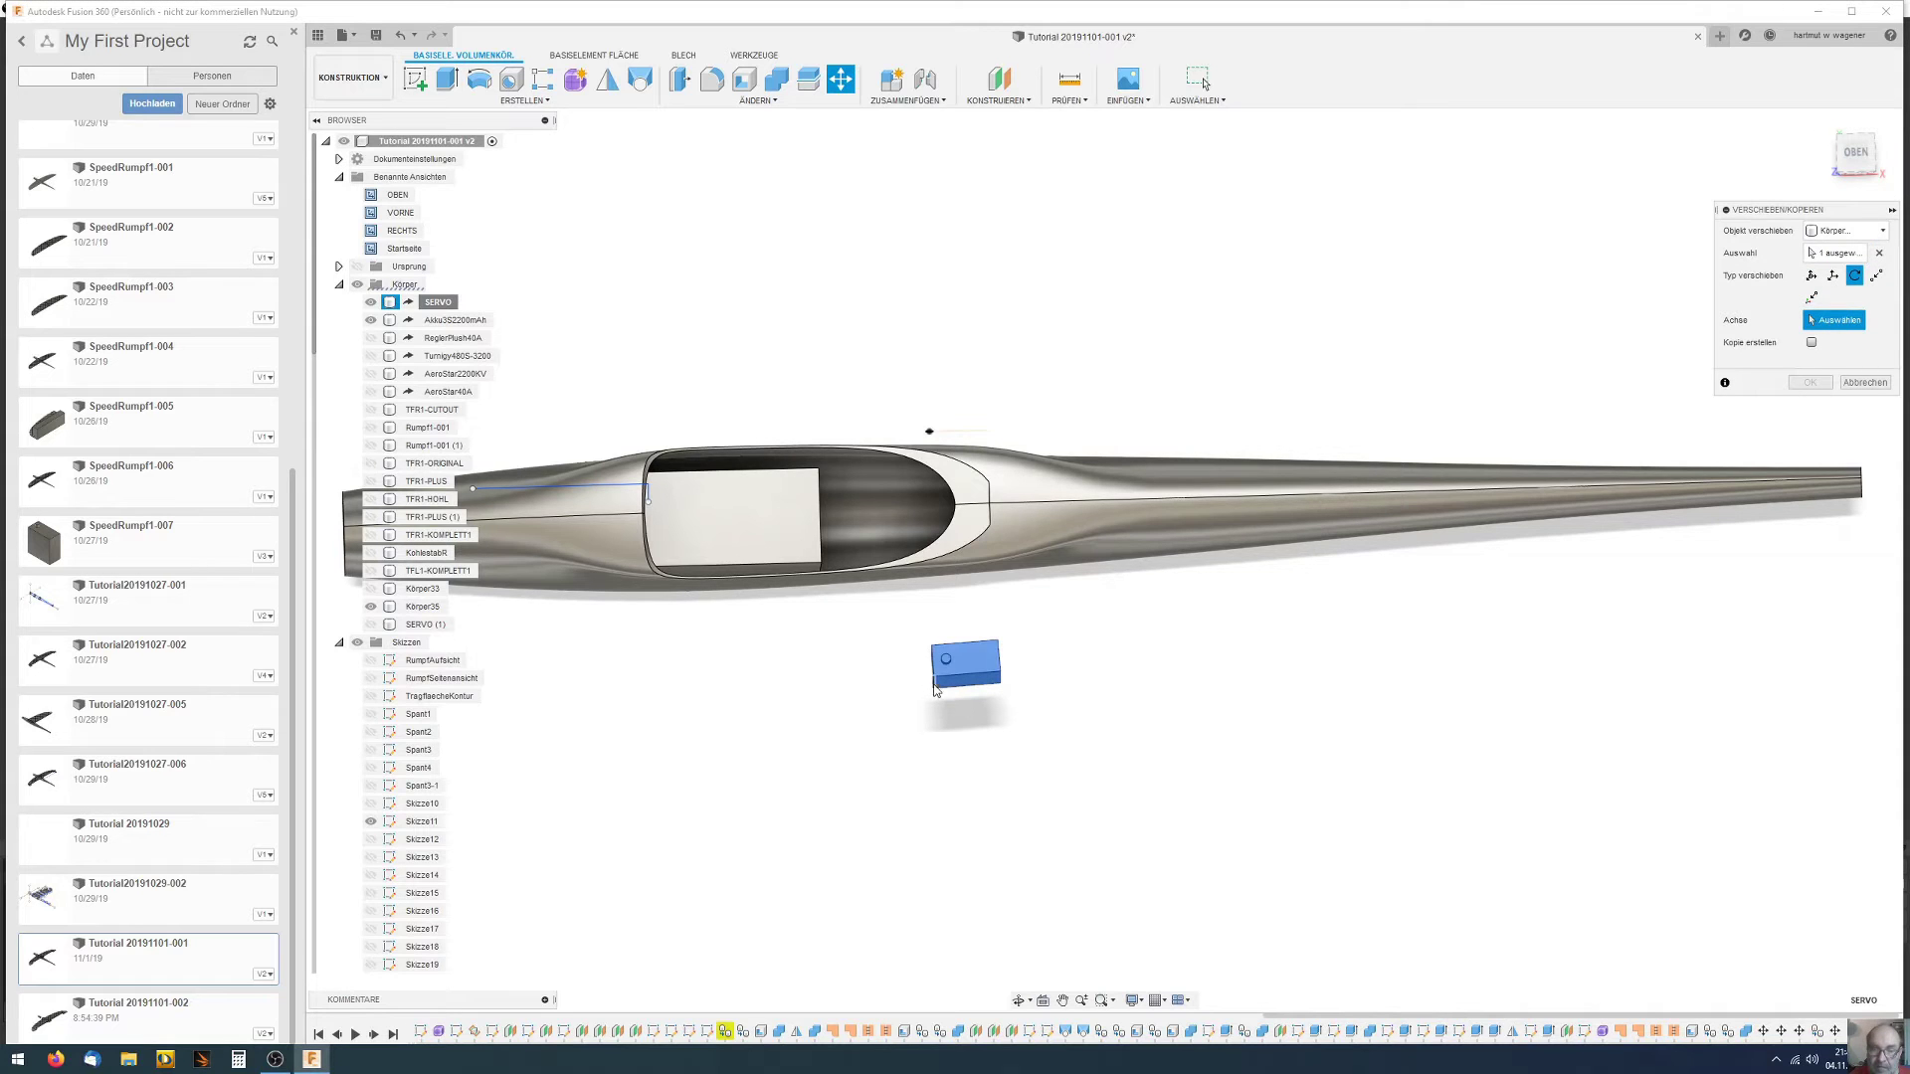
pyautogui.click(935, 689)
pyautogui.moveTo(935, 608); pyautogui.dragTo(939, 609)
pyautogui.keyDown('shift'); pyautogui.moveTo(939, 609); pyautogui.dragTo(1102, 697, button='middle'); pyautogui.keyUp('shift')
# Adjust the servo's rotation angle, then switch the move type to Free Move
pyautogui.scroll(2, 1102, 765)
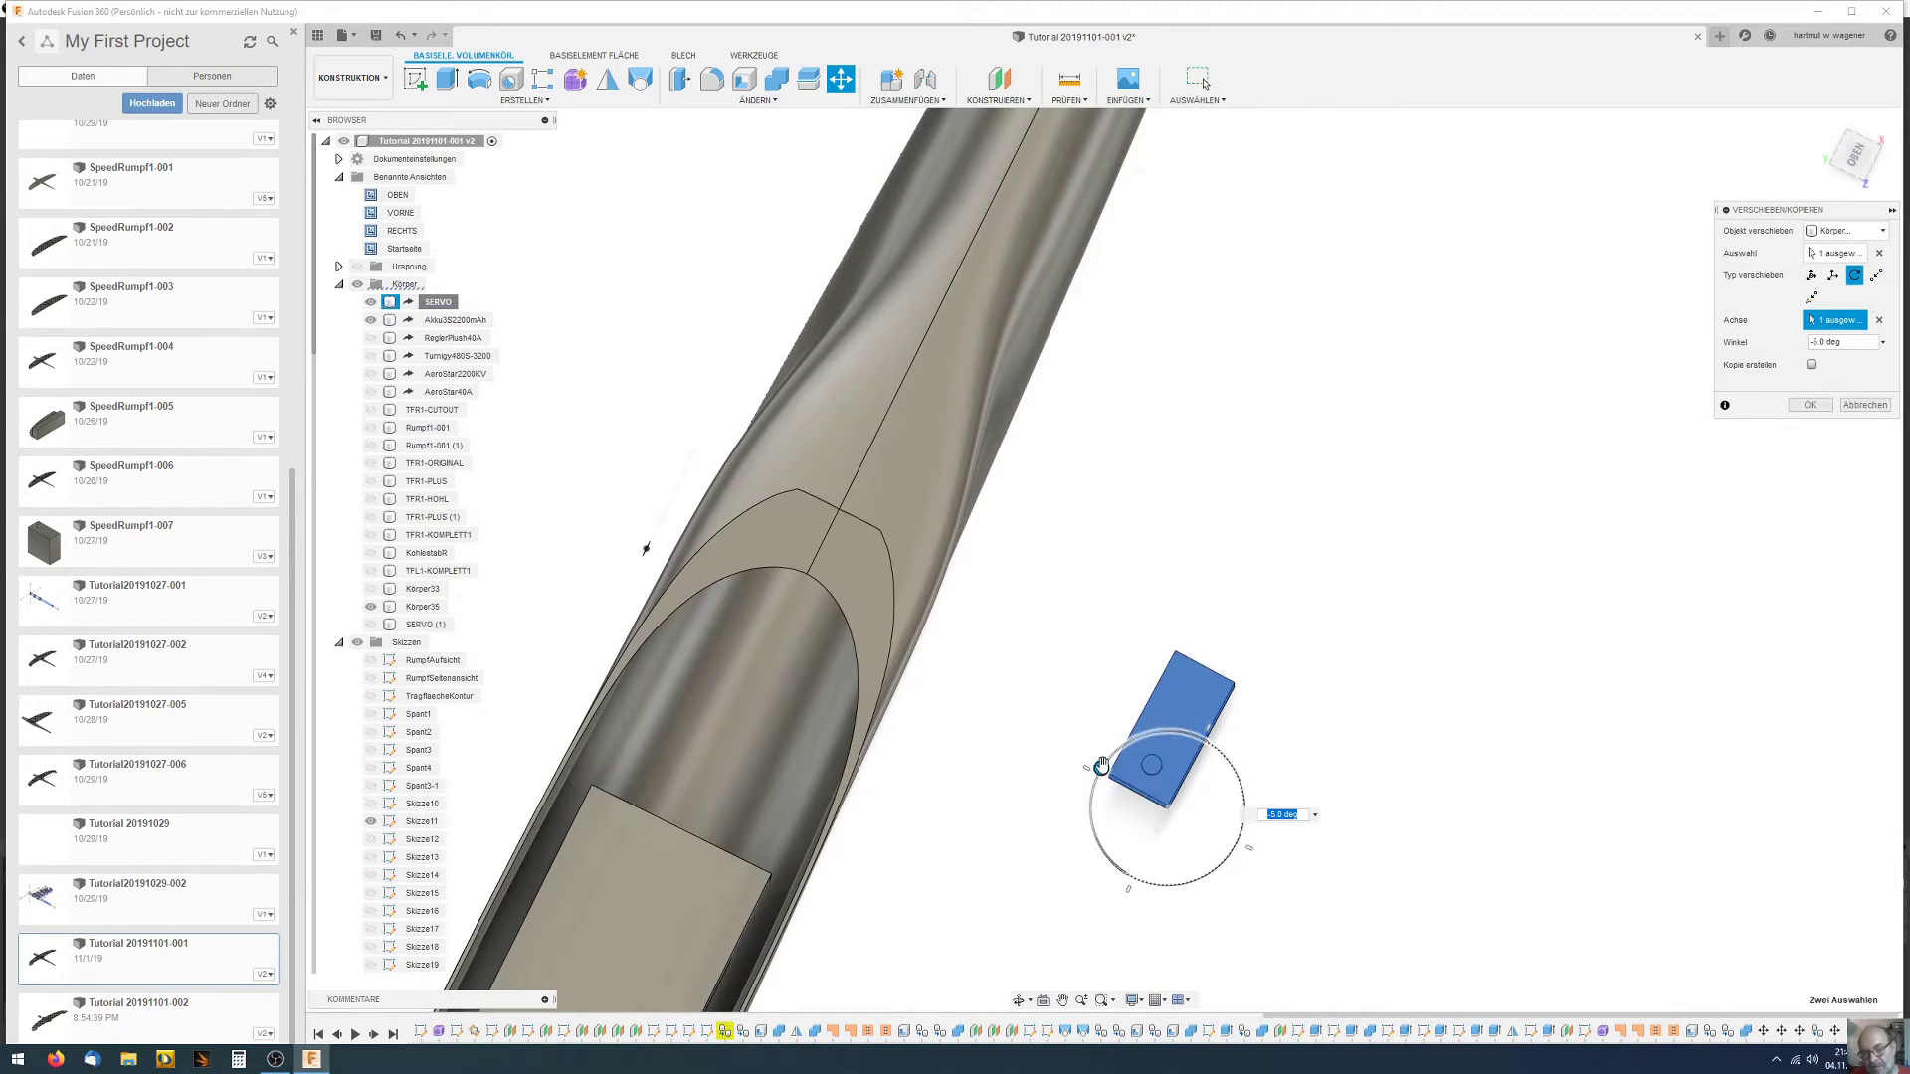
pyautogui.scroll(2, 1102, 769)
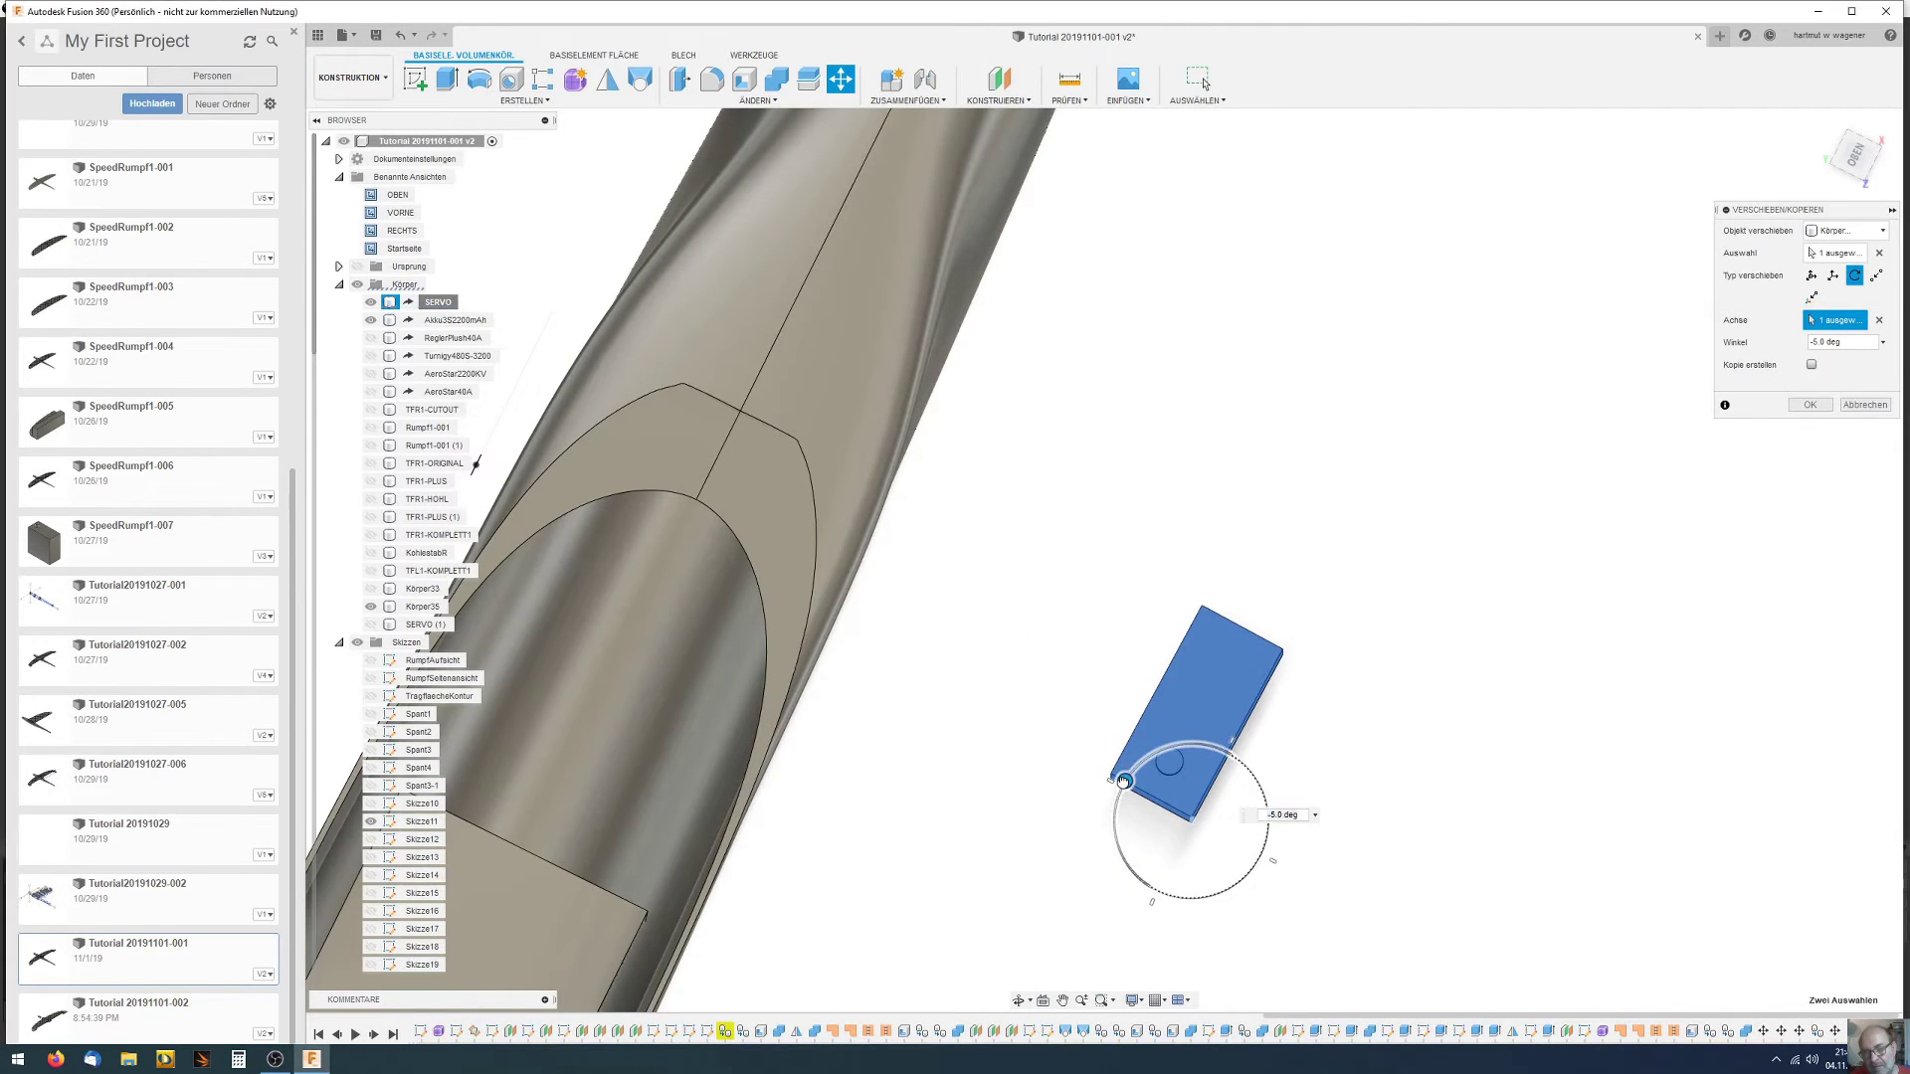
pyautogui.moveTo(1101, 769); pyautogui.dragTo(1122, 787)
pyautogui.keyDown('shift'); pyautogui.moveTo(1121, 787); pyautogui.dragTo(1144, 776, button='middle'); pyautogui.keyUp('shift')
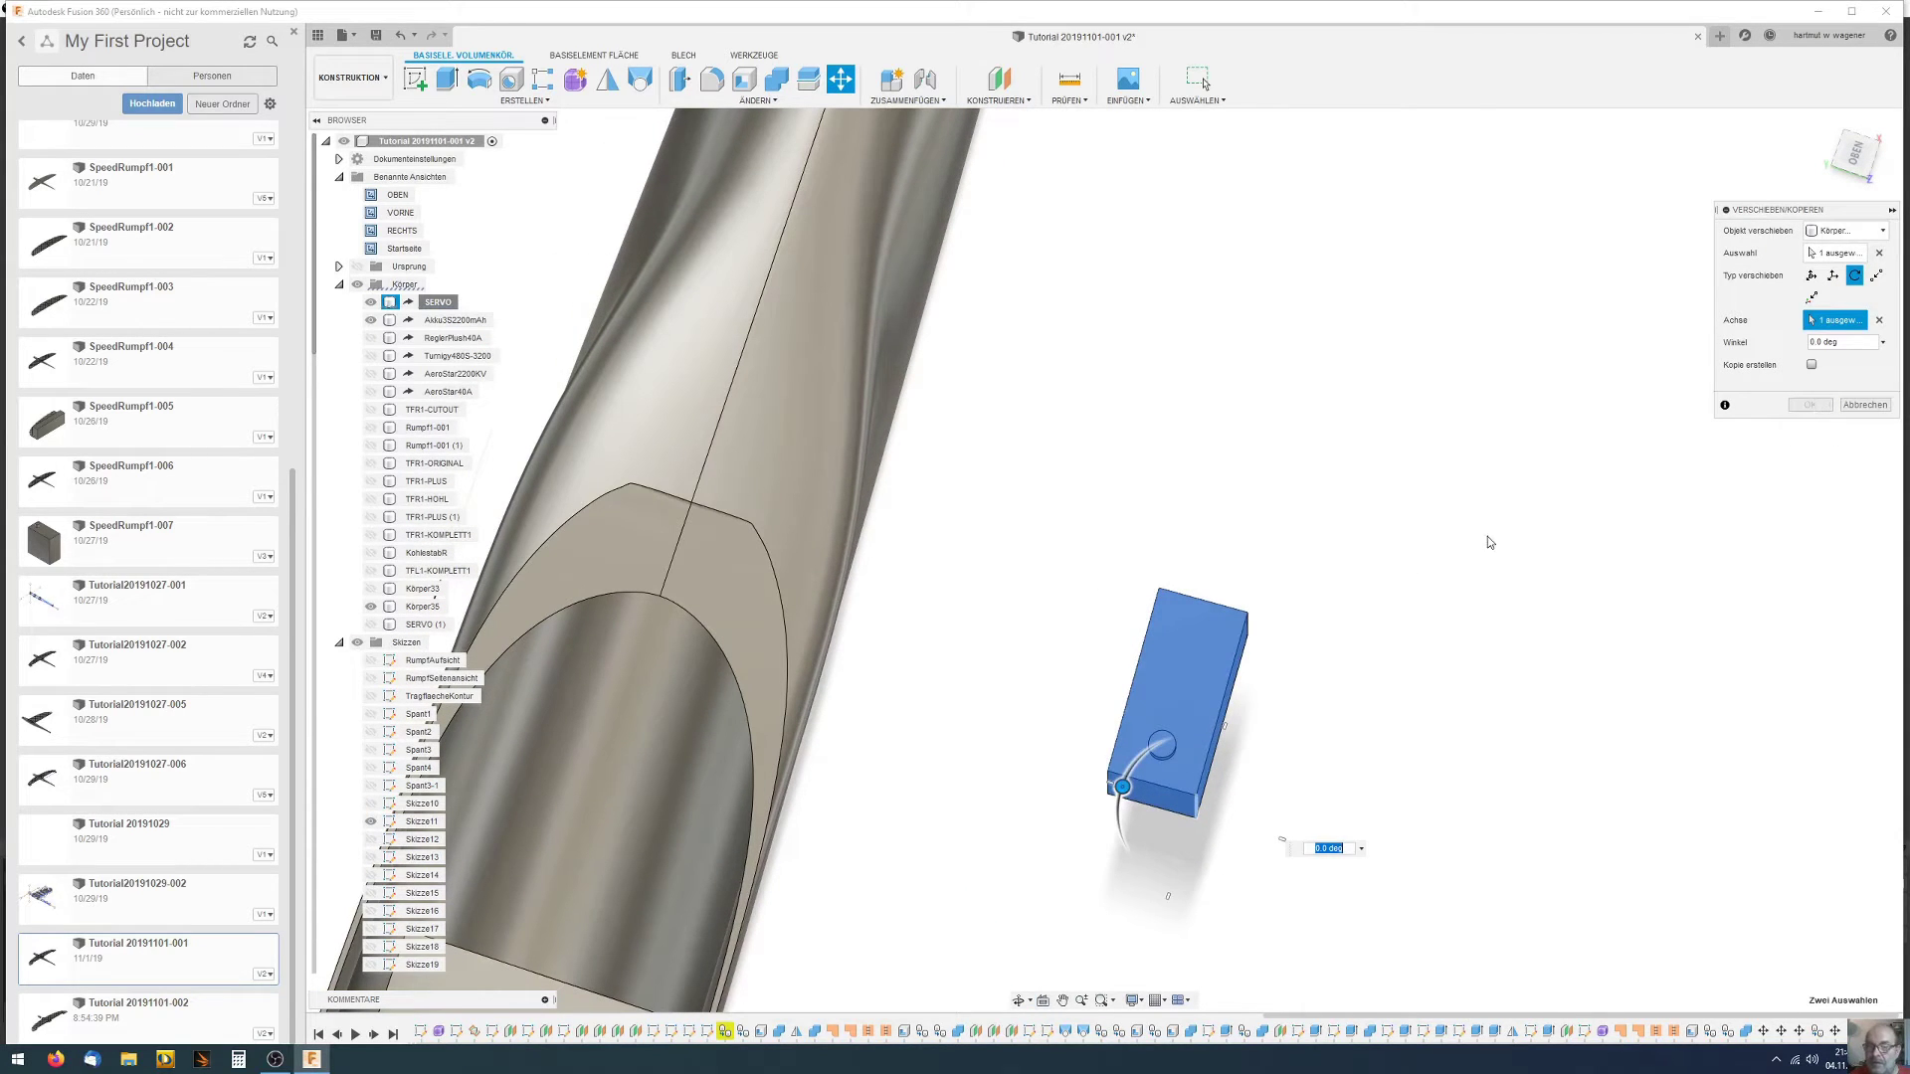
pyautogui.scroll(-3, 1293, 577)
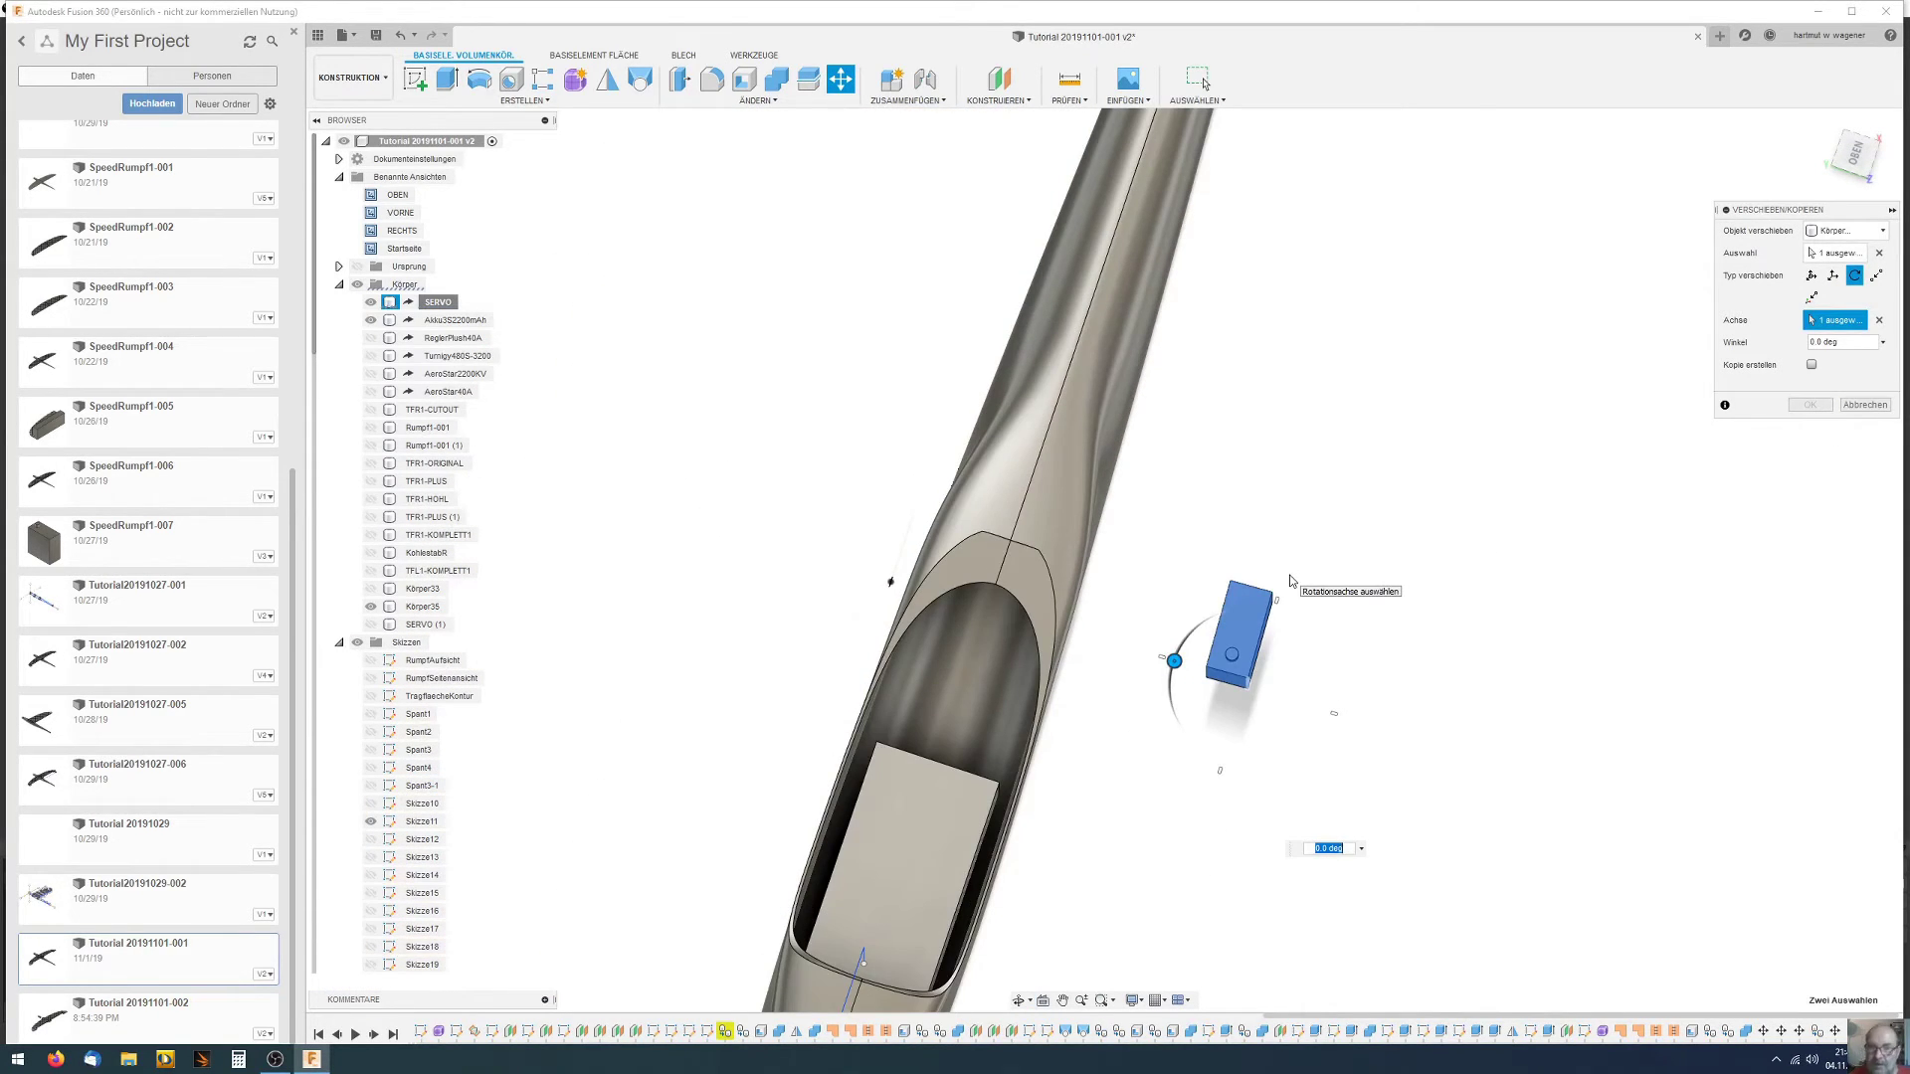
pyautogui.keyDown('shift'); pyautogui.moveTo(1293, 541); pyautogui.dragTo(1280, 572, button='middle'); pyautogui.keyUp('shift')
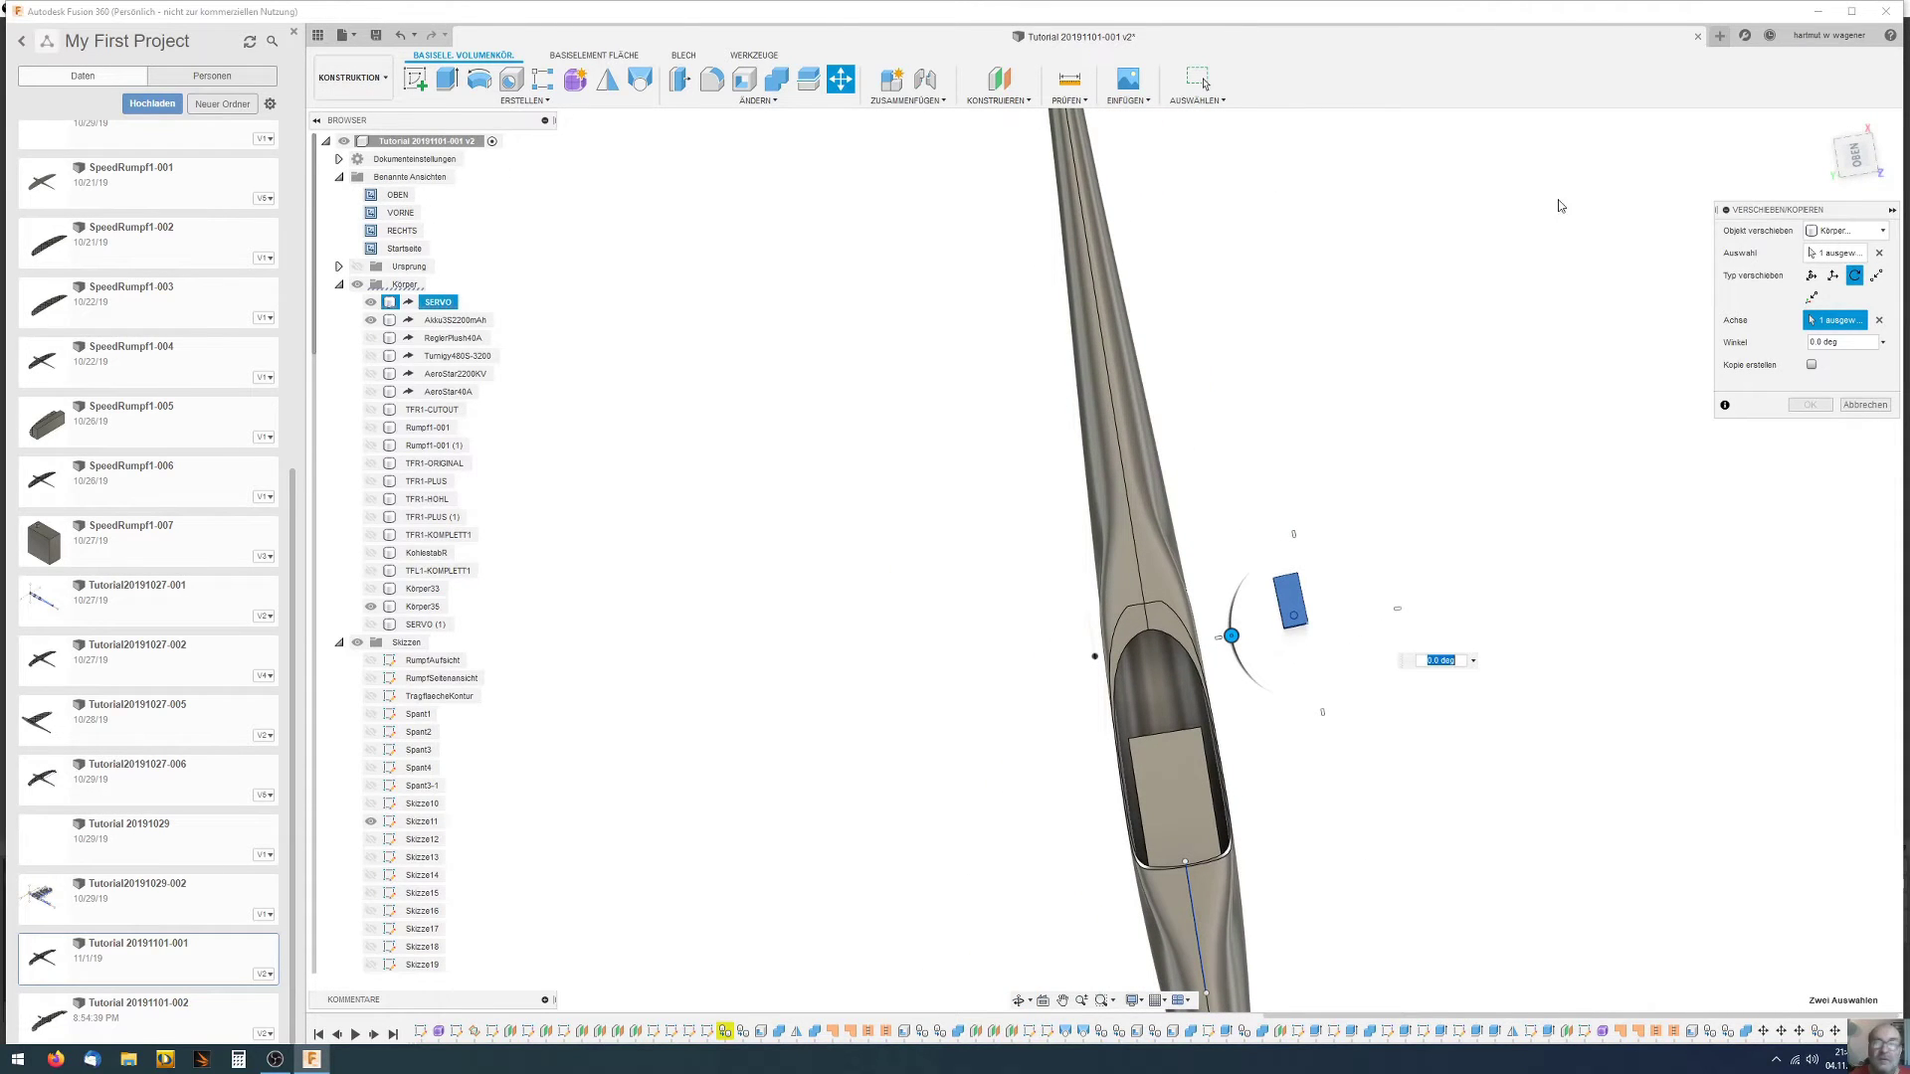
pyautogui.click(1813, 275)
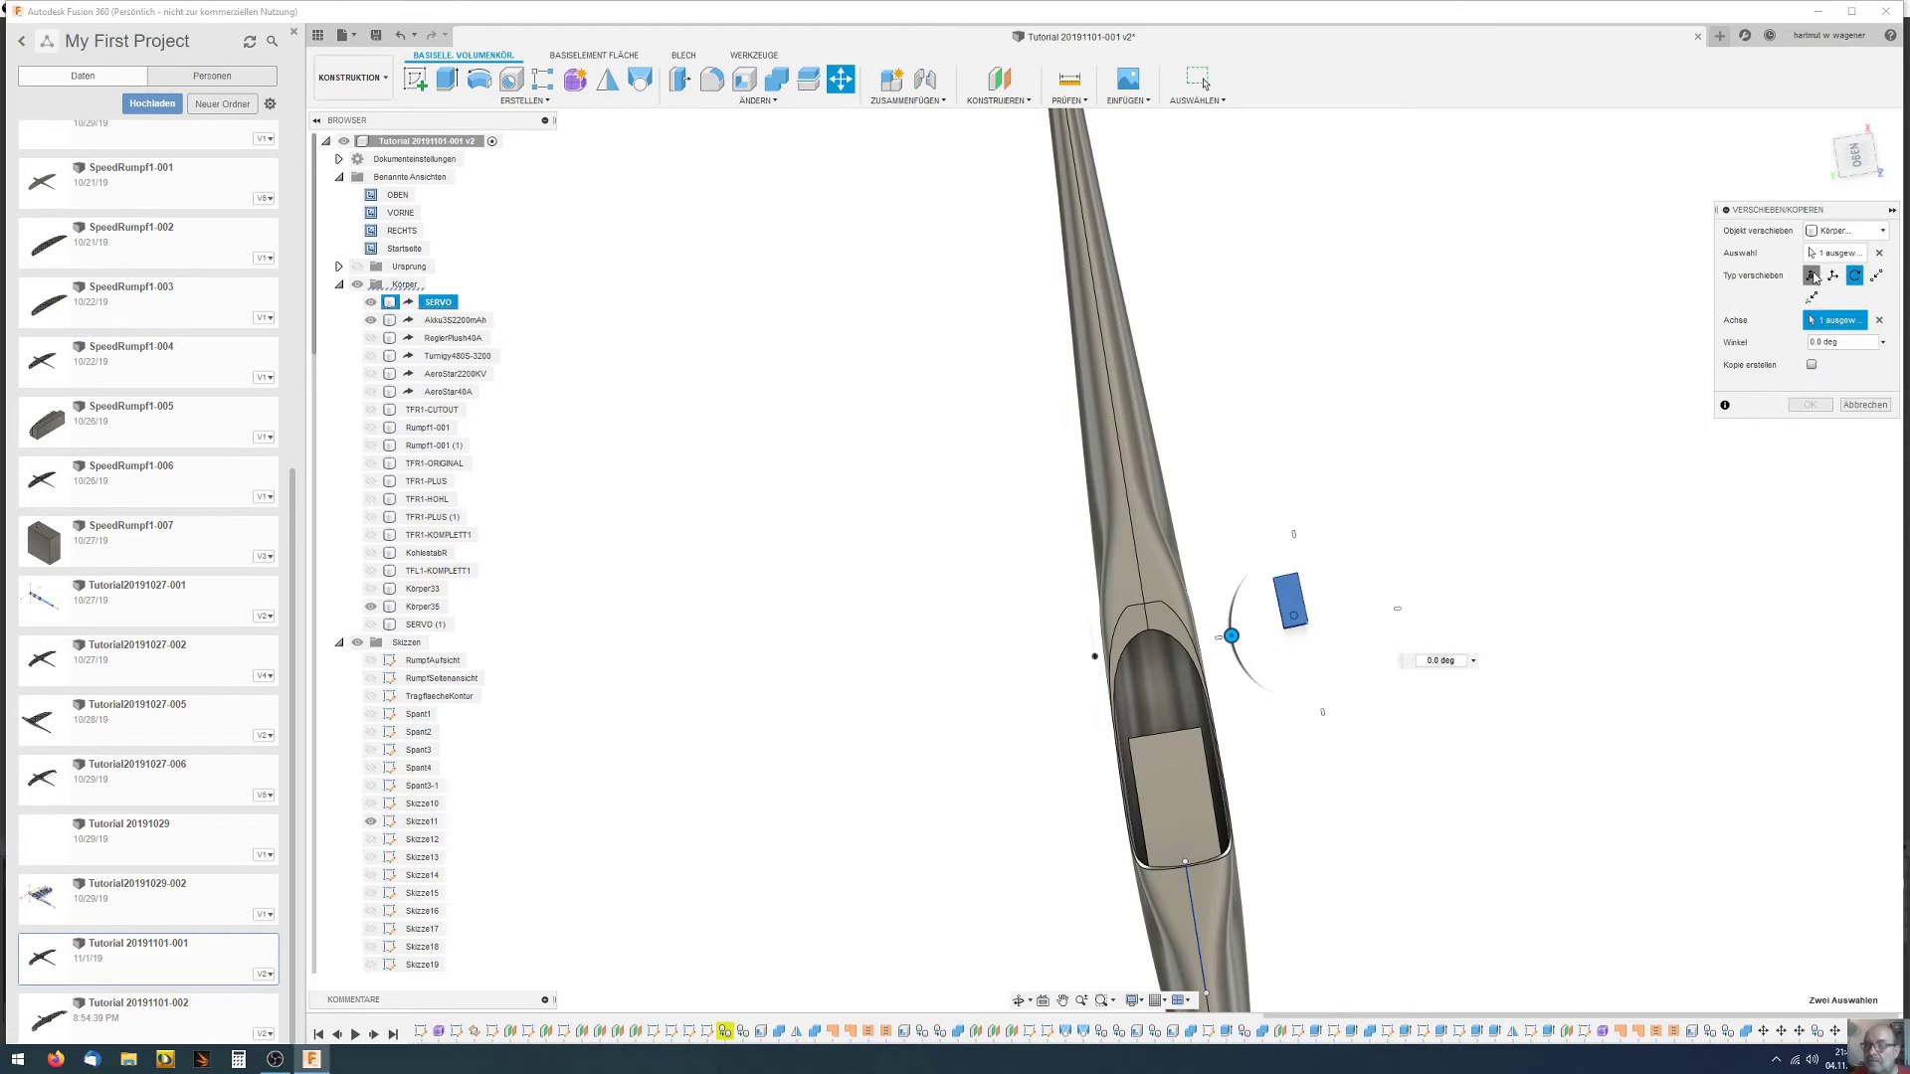
# Slide SERVO toward the fuselage and lower it down into the cockpit
pyautogui.moveTo(1266, 634); pyautogui.dragTo(1128, 666)
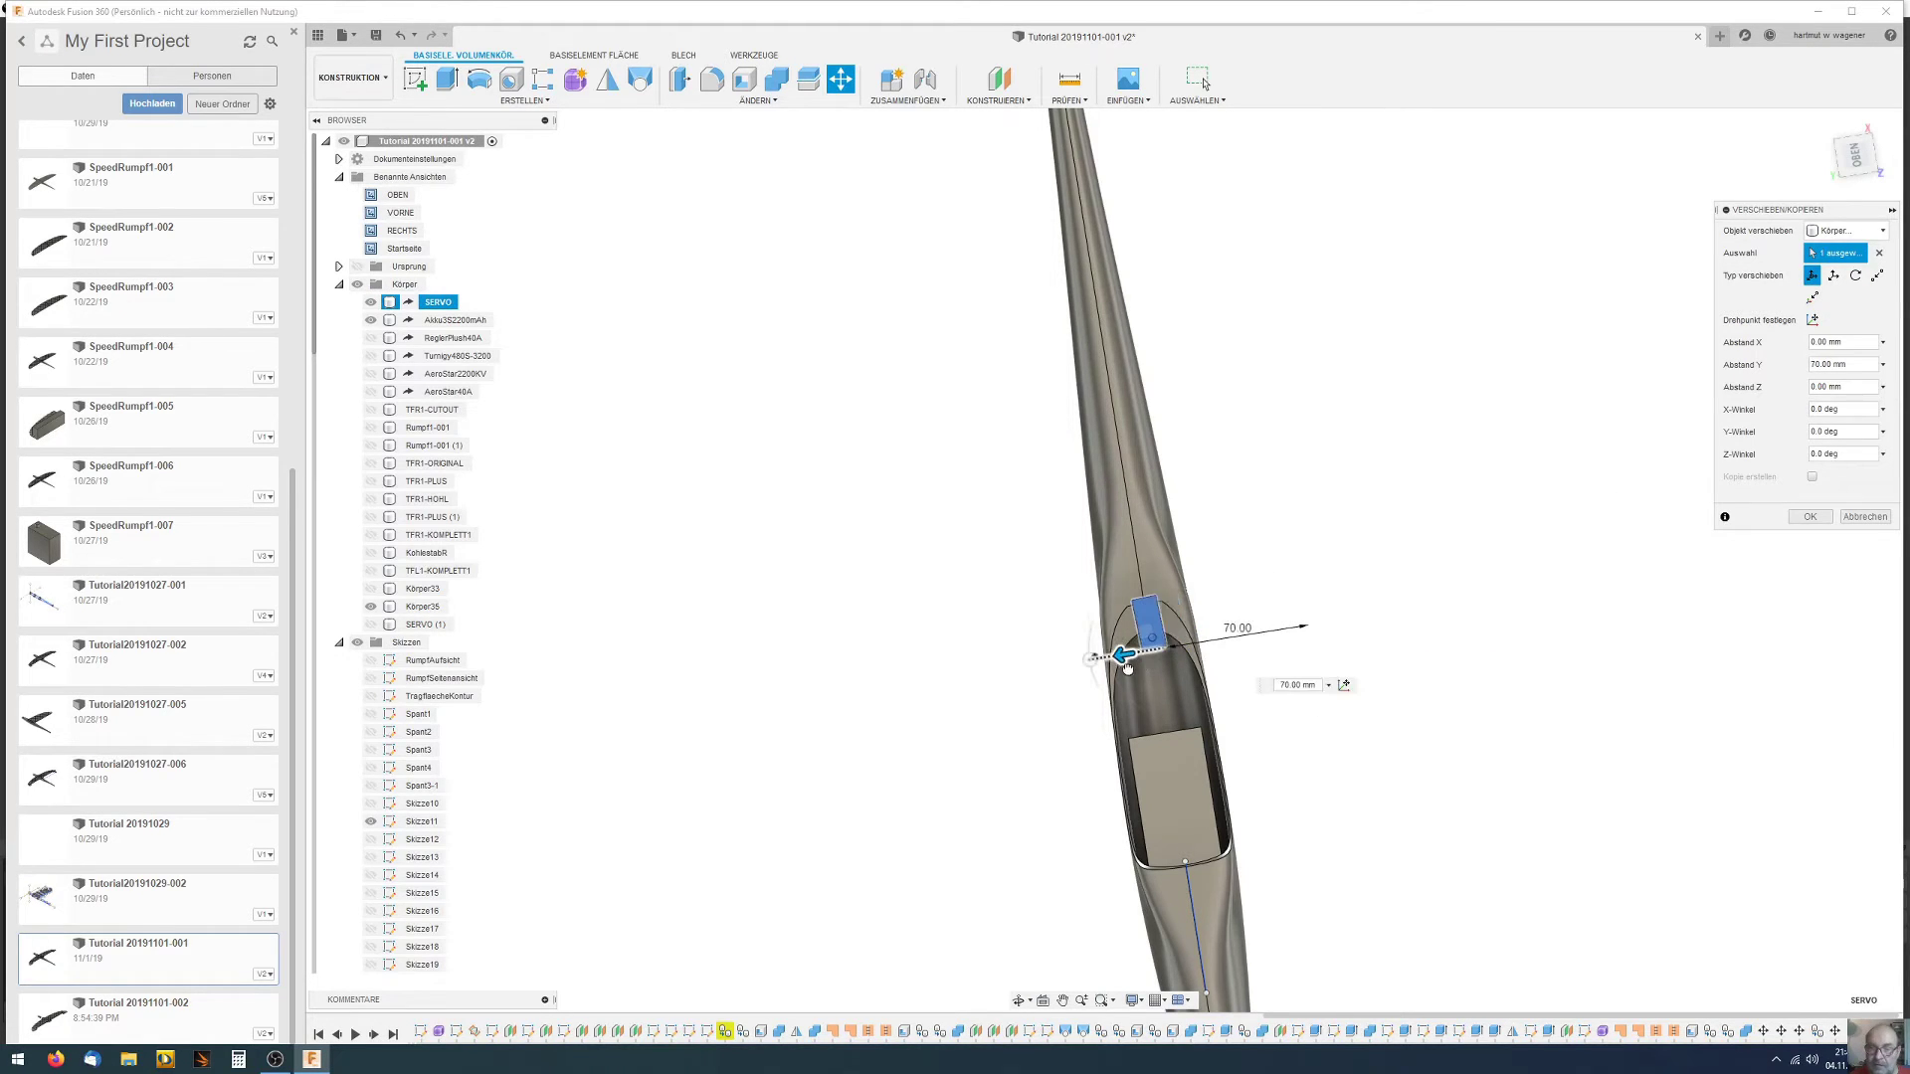
pyautogui.scroll(1, 1124, 665)
pyautogui.scroll(2, 1134, 660)
pyautogui.scroll(2, 1142, 646)
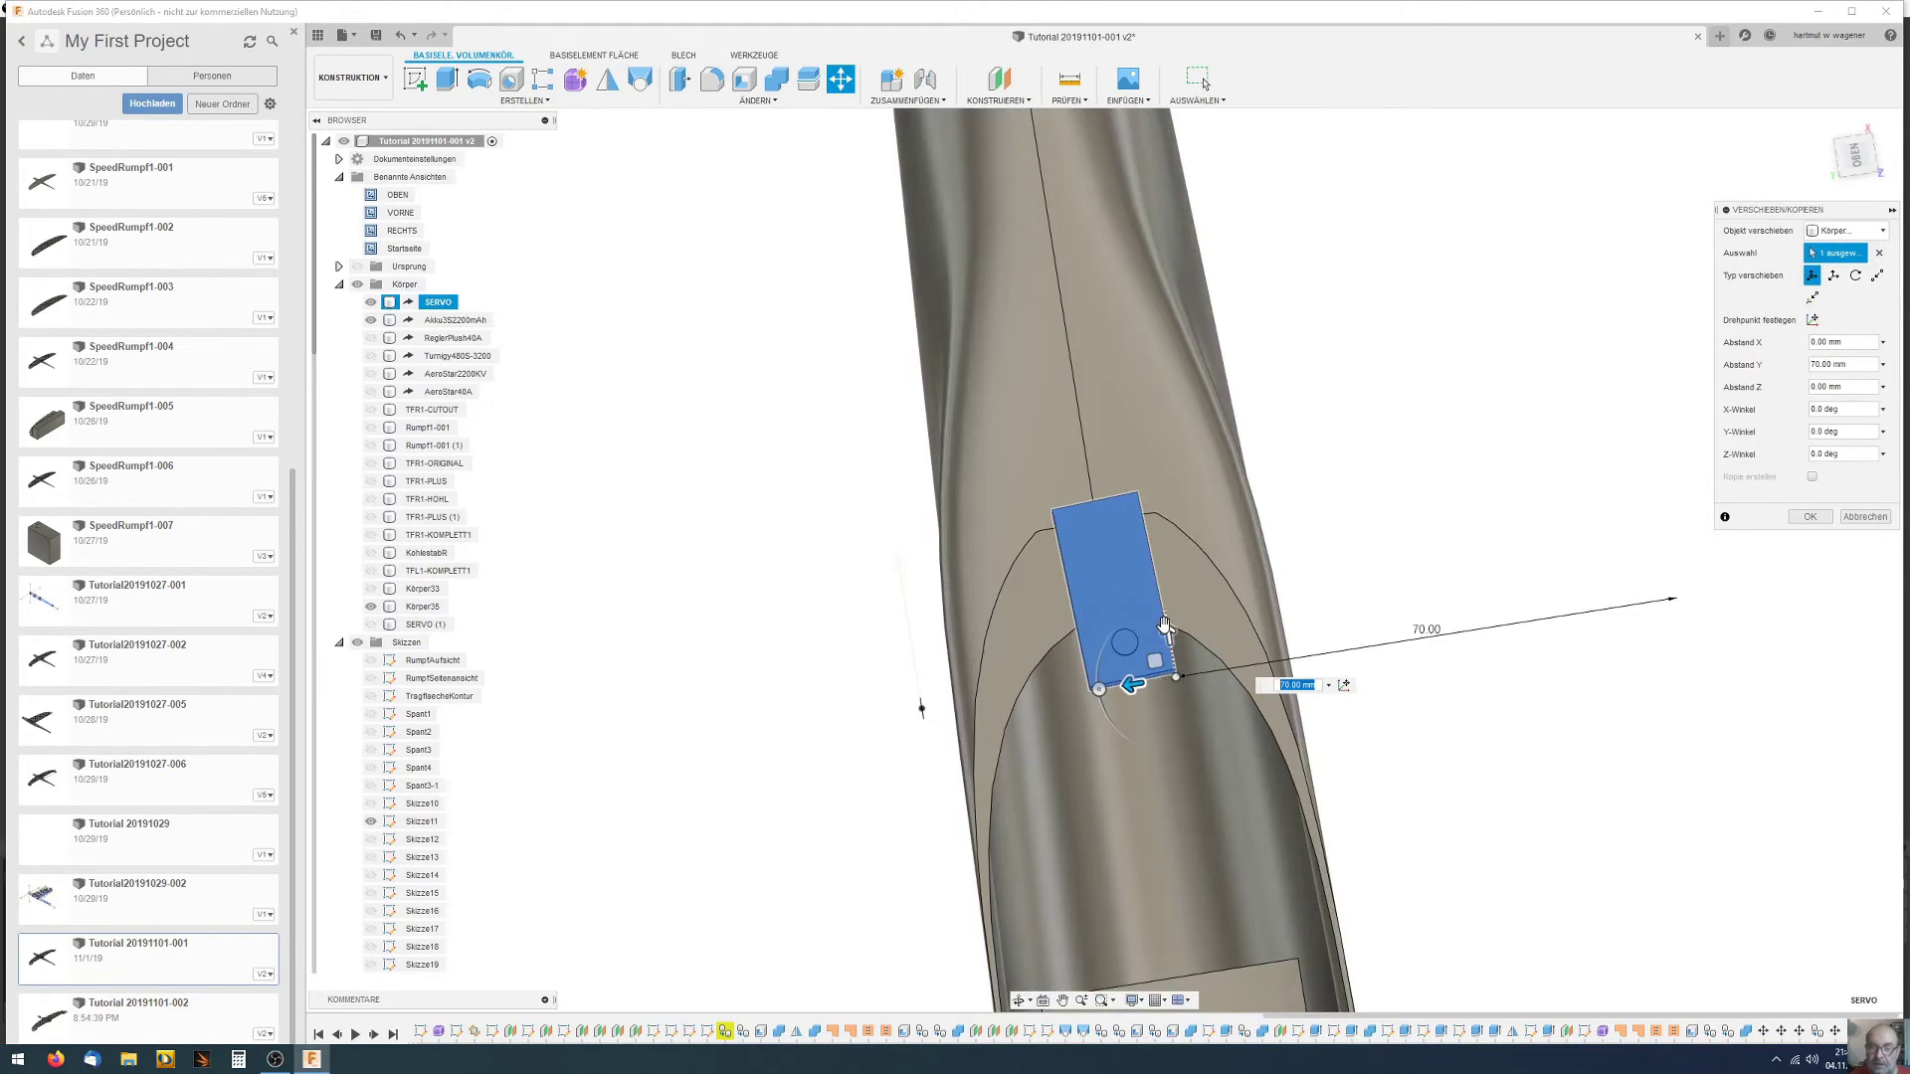
pyautogui.moveTo(1168, 634)
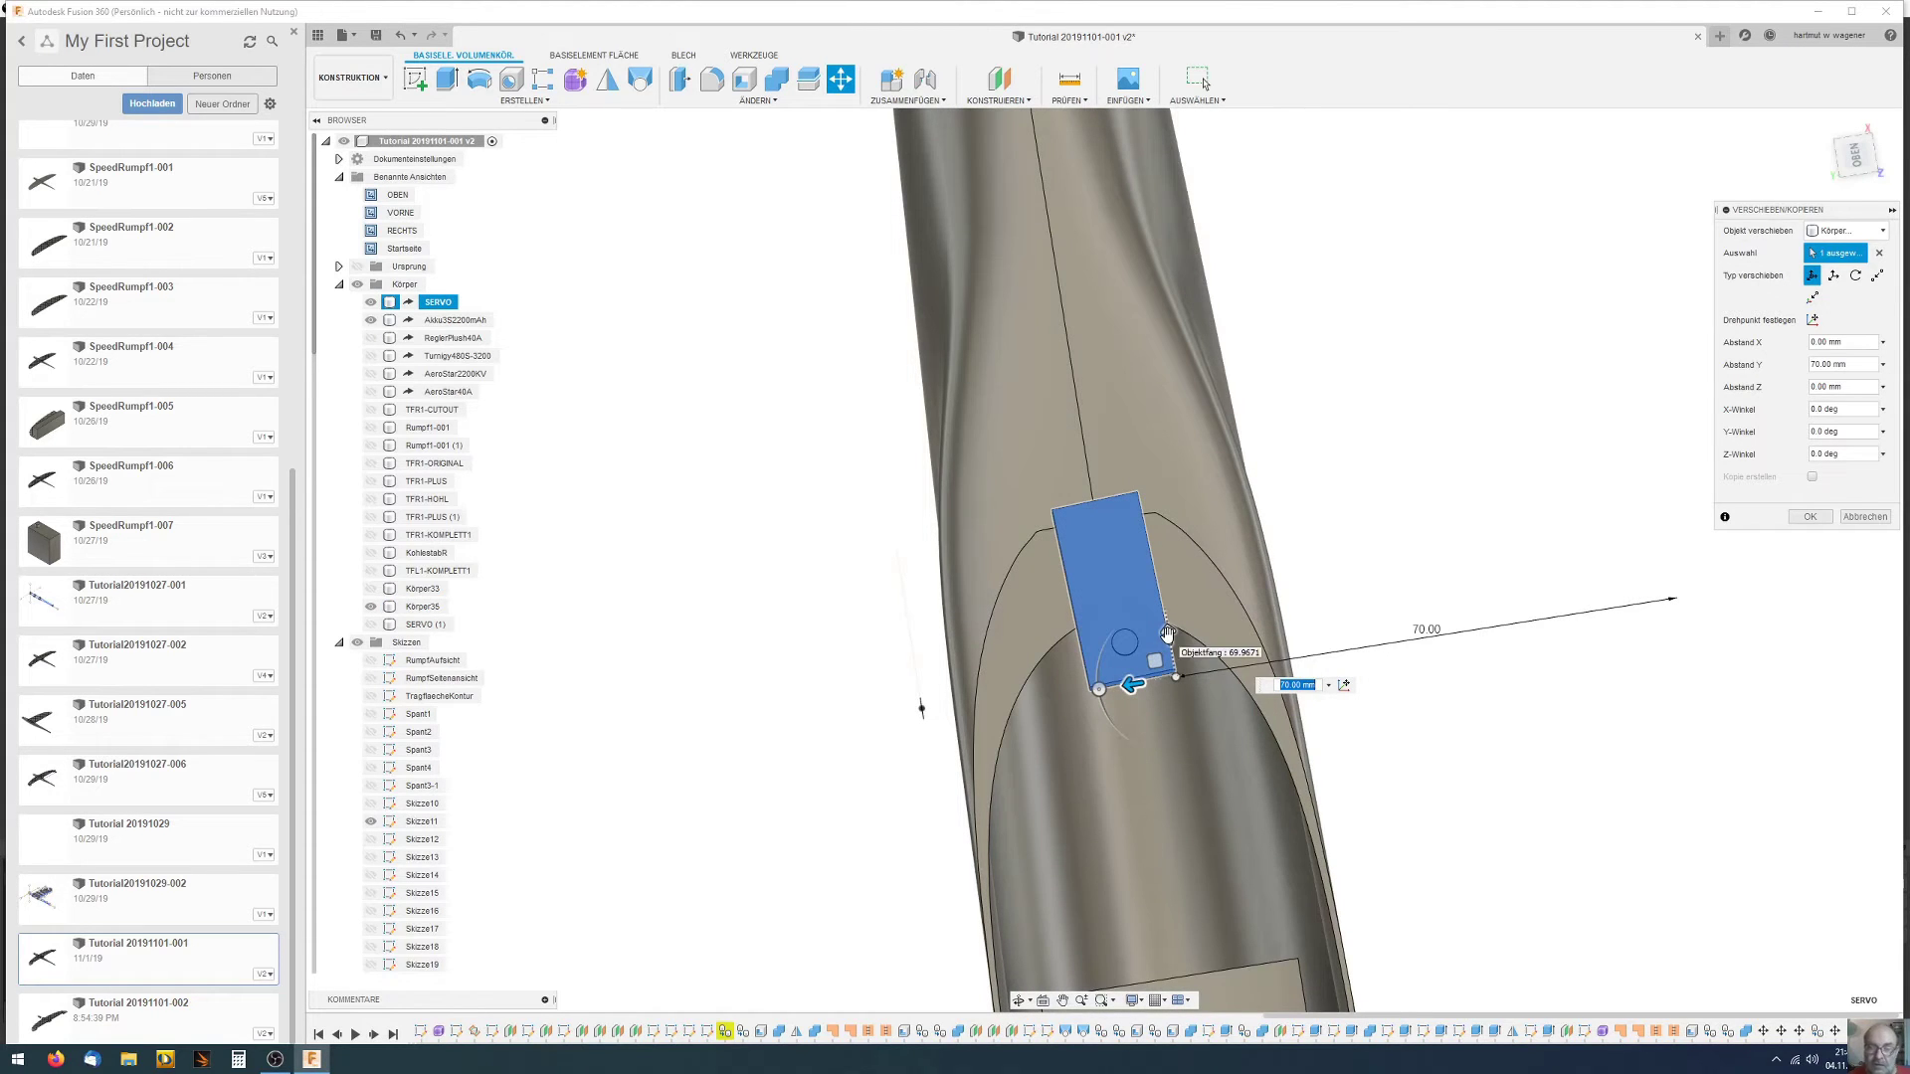
pyautogui.moveTo(1167, 633); pyautogui.dragTo(1158, 584)
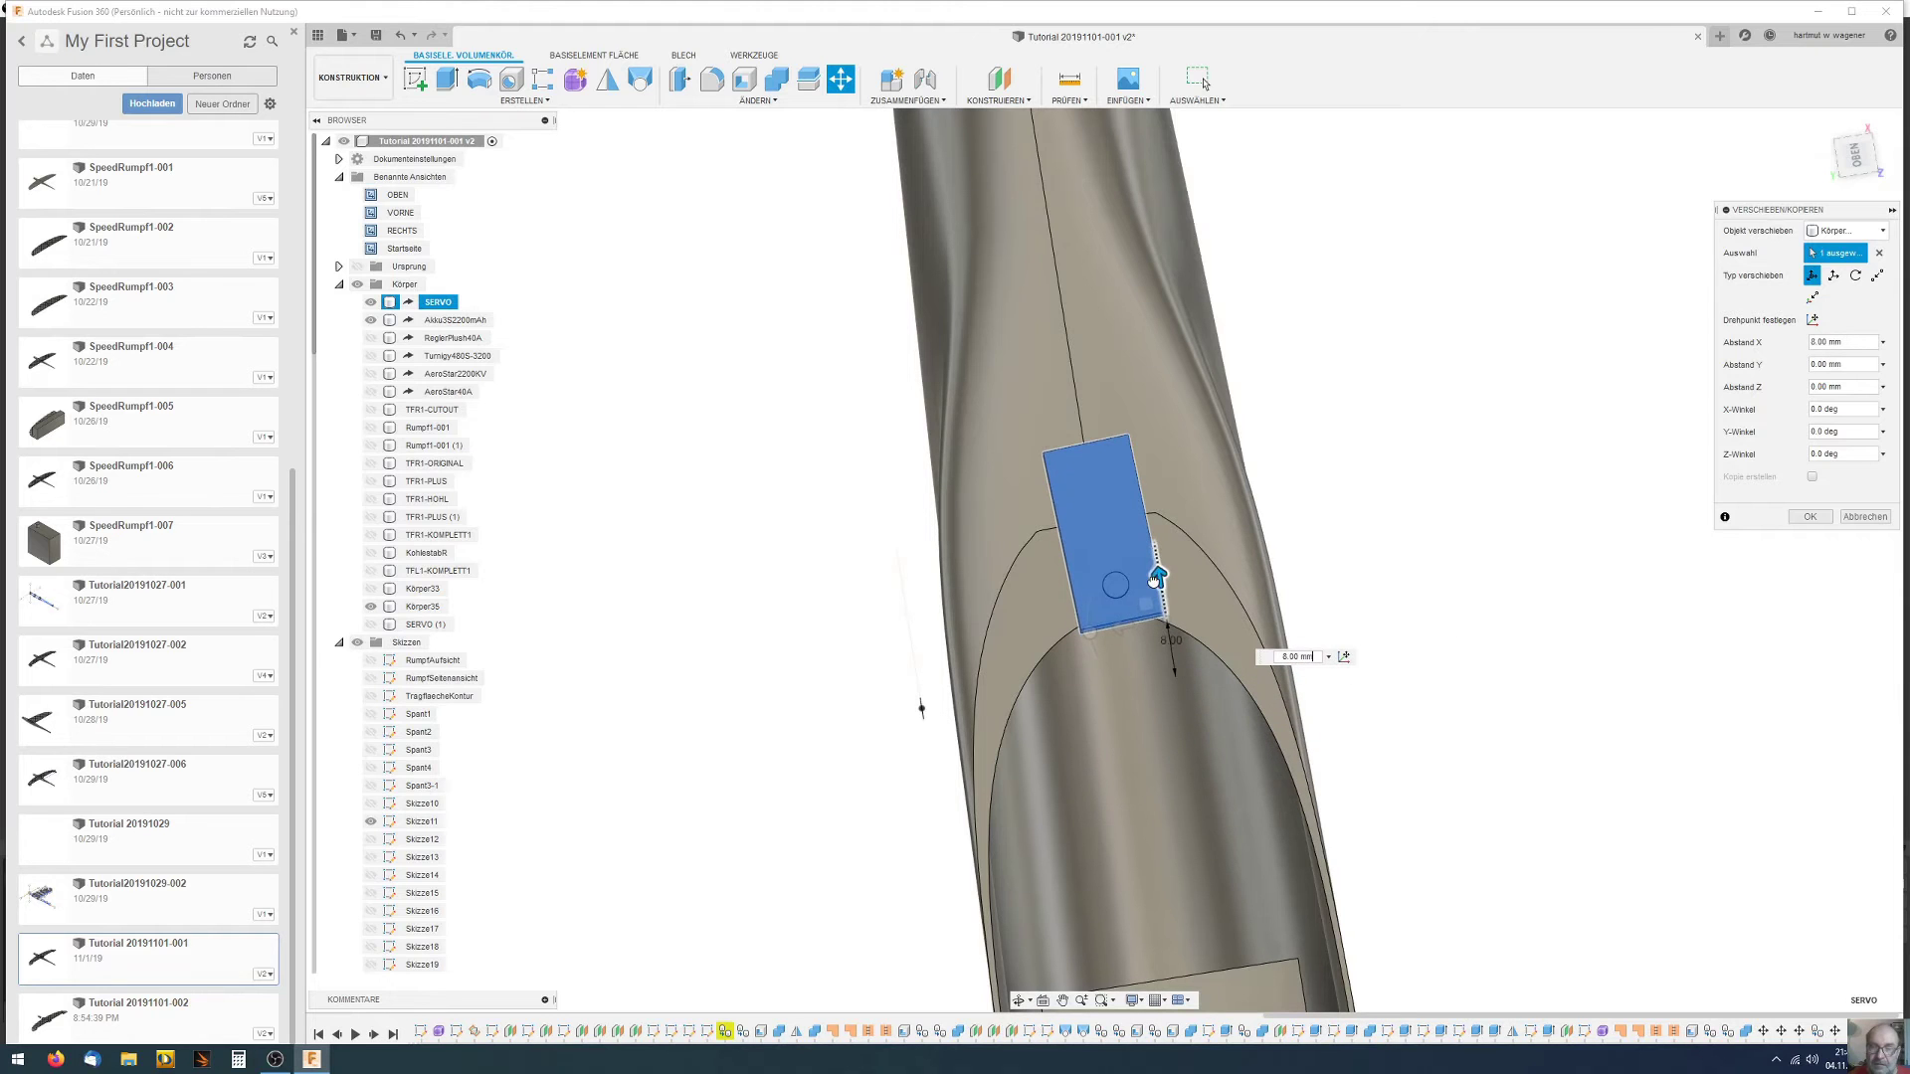
pyautogui.keyDown('shift'); pyautogui.moveTo(1158, 584); pyautogui.dragTo(1249, 515, button='middle'); pyautogui.keyUp('shift')
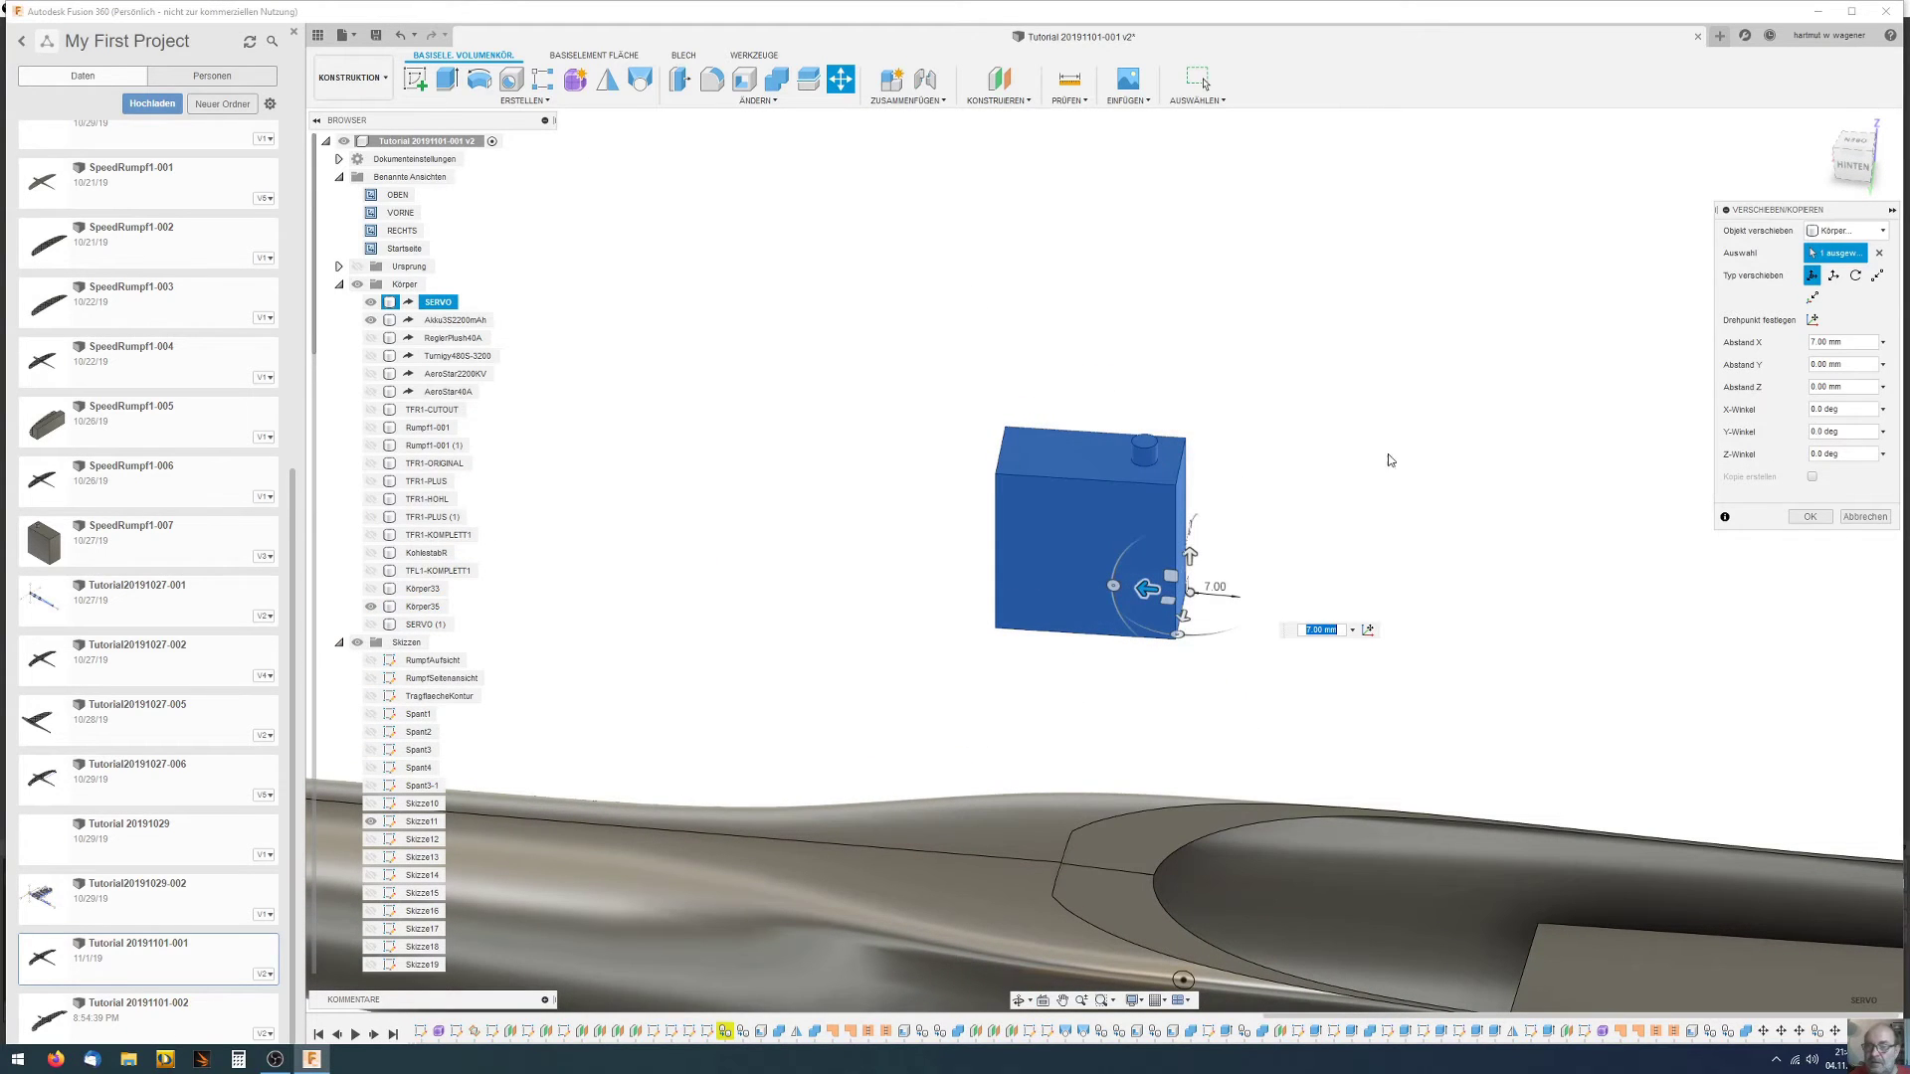
pyautogui.moveTo(1190, 556); pyautogui.dragTo(1199, 985)
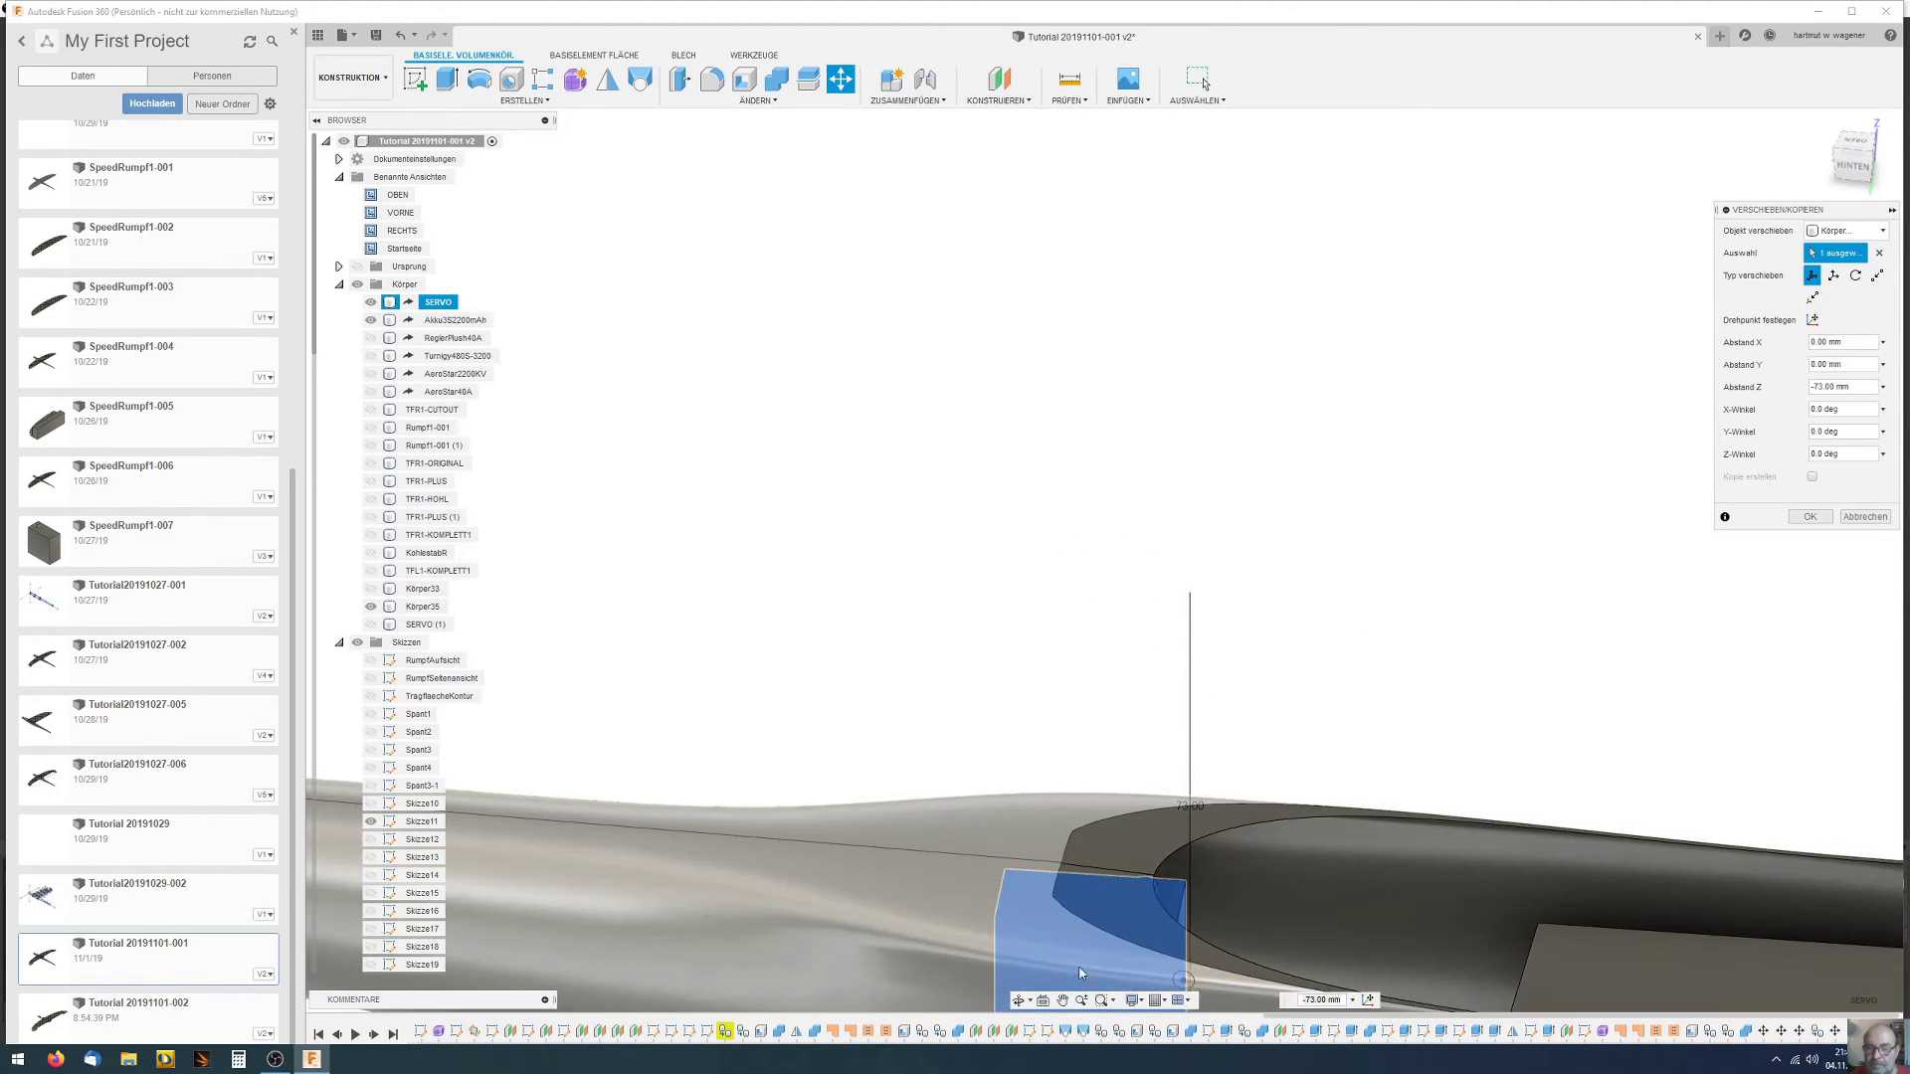
pyautogui.moveTo(1129, 886)
pyautogui.keyDown('shift'); pyautogui.mouseDown(button='middle')
pyautogui.moveTo(994, 333)
pyautogui.moveTo(970, 406)
pyautogui.mouseUp(button='middle'); pyautogui.keyUp('shift')
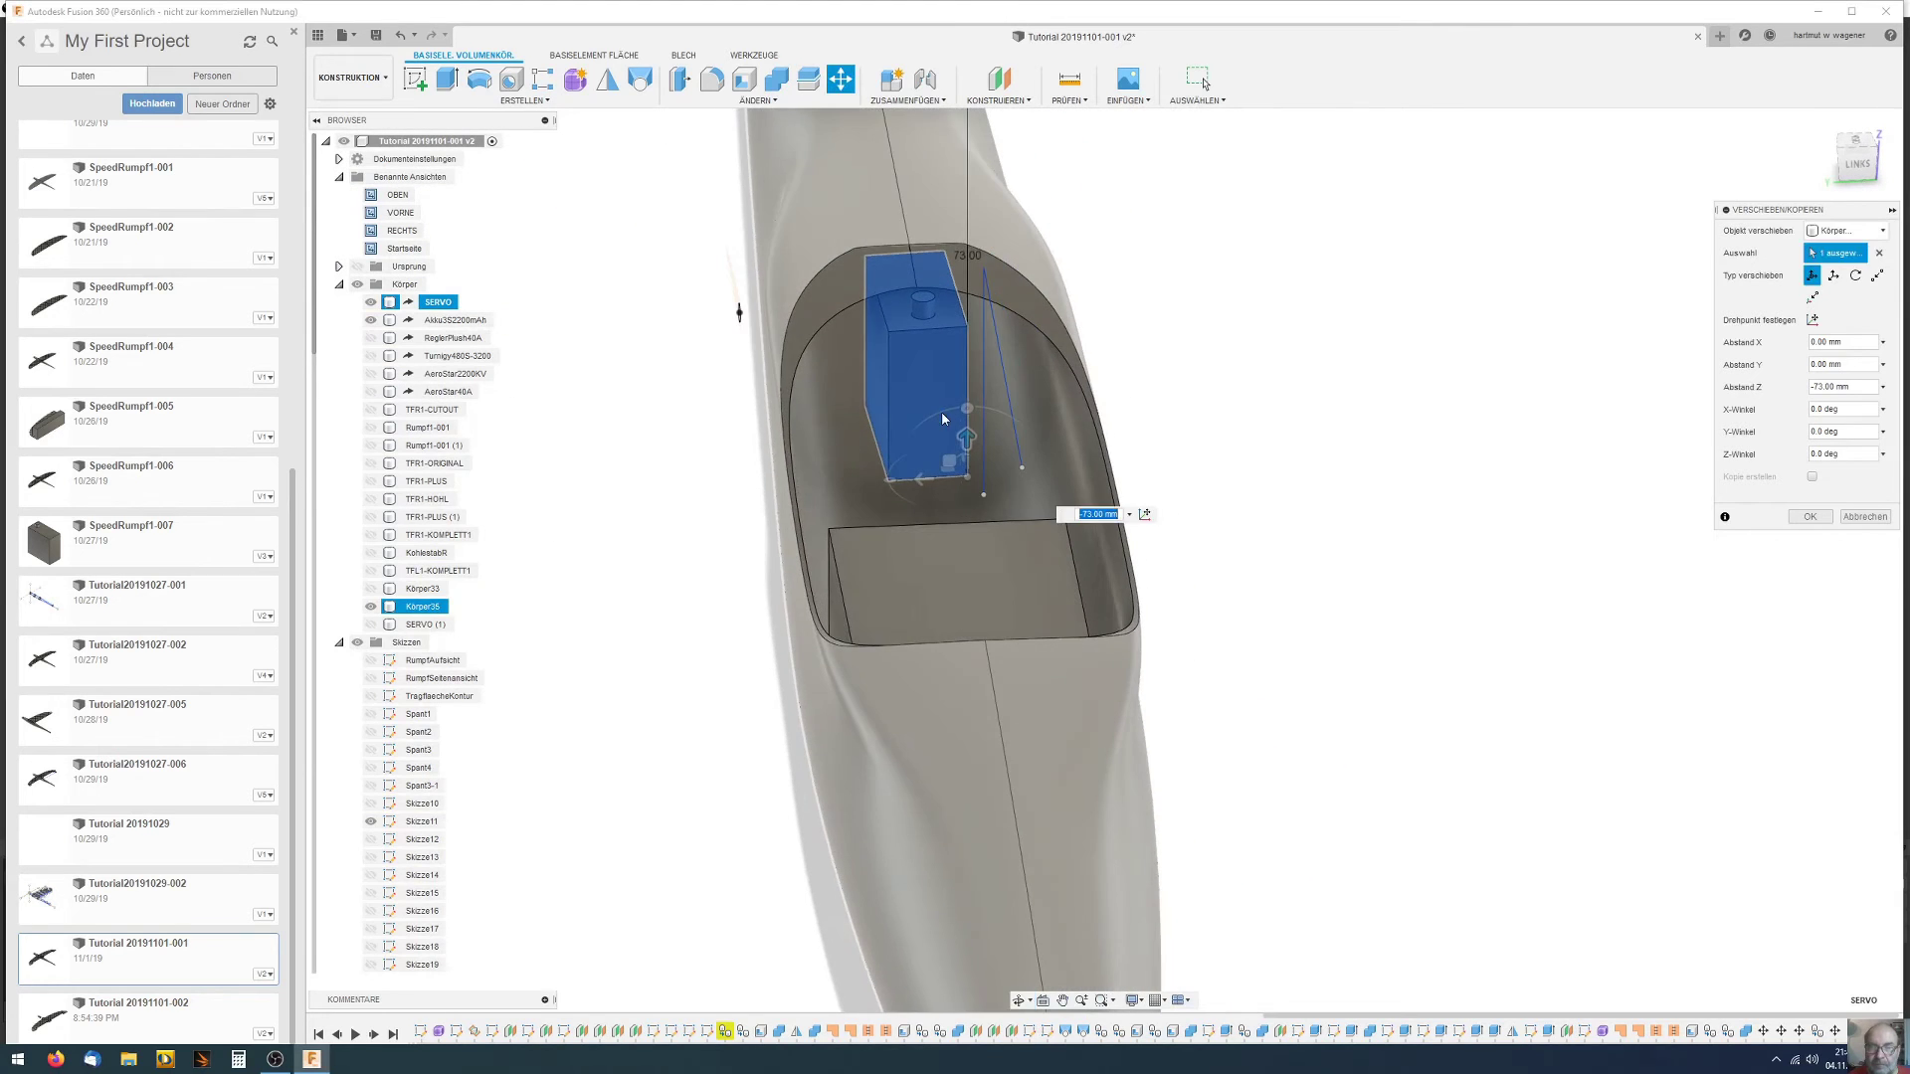
# Lower the servo to Z −79 mm, show SERVO (1), and confirm the move
pyautogui.moveTo(967, 438); pyautogui.dragTo(970, 468)
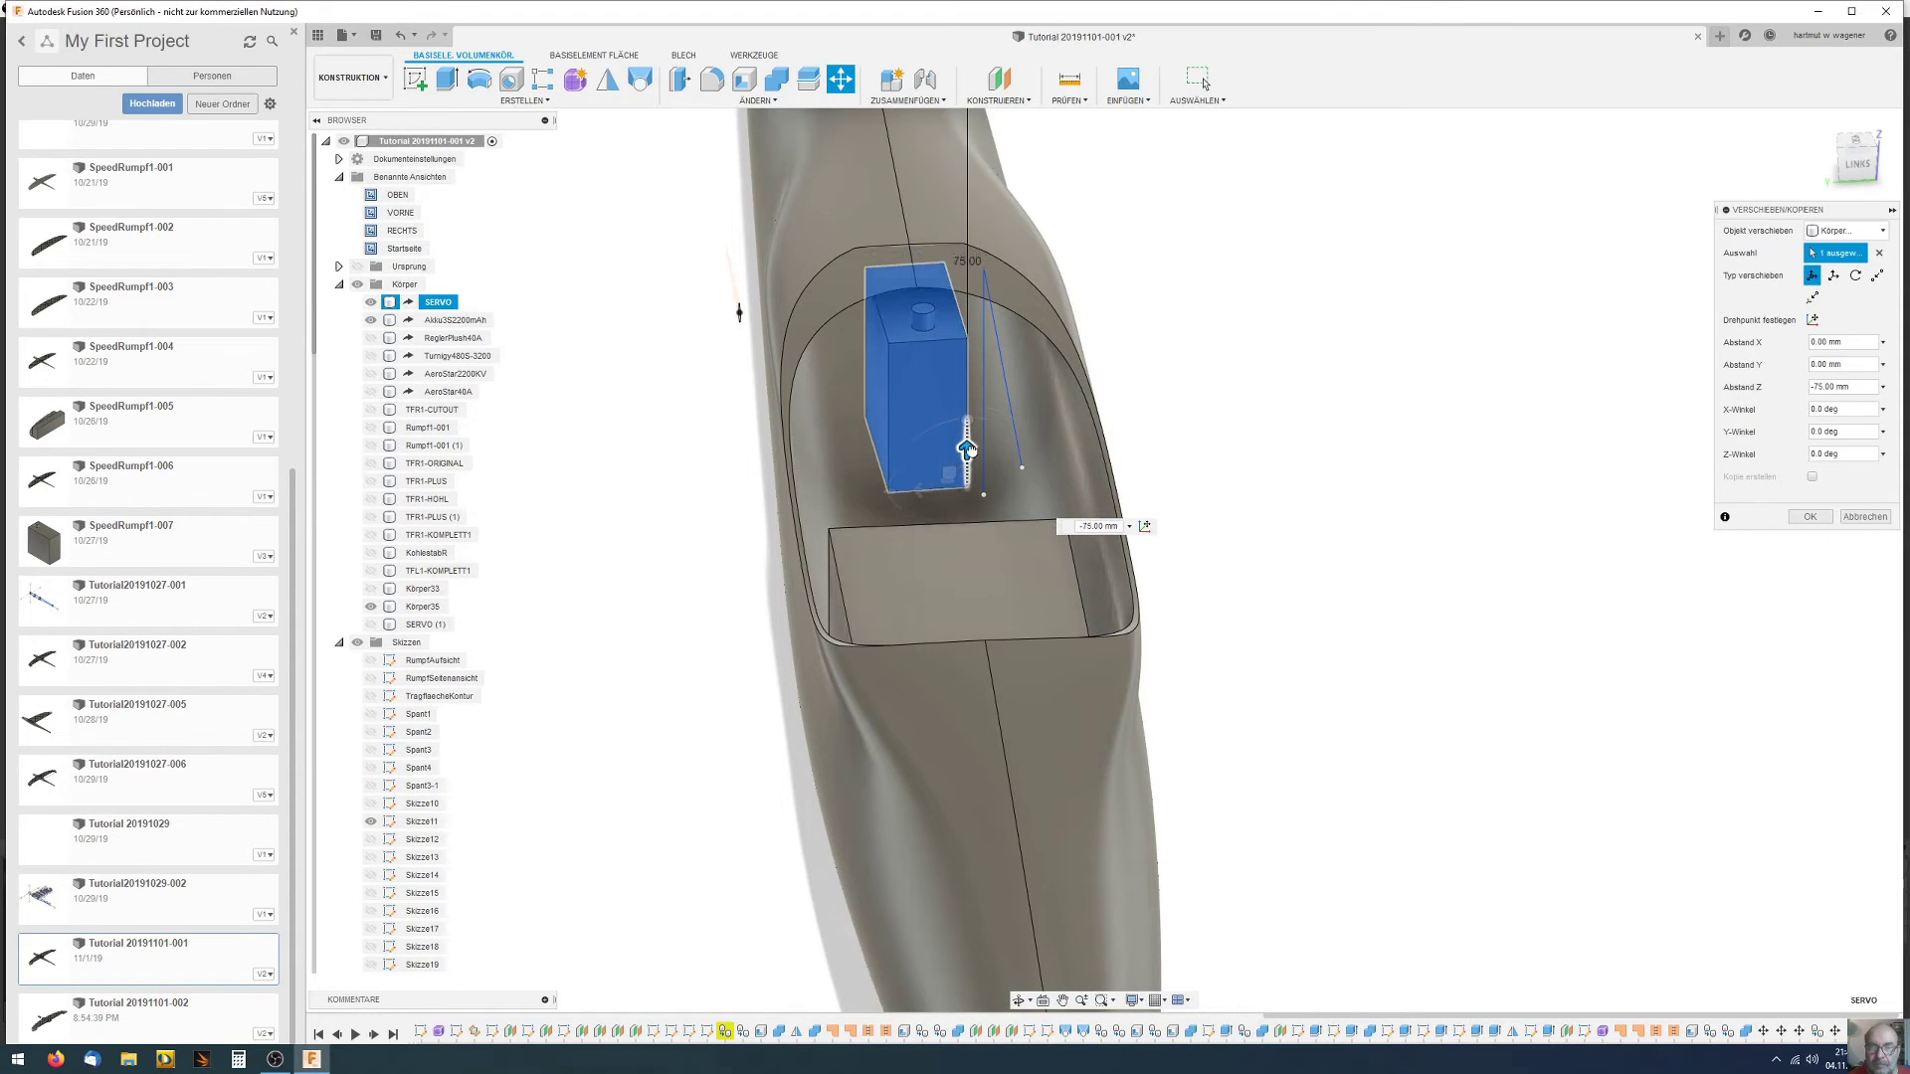
pyautogui.keyDown('shift'); pyautogui.moveTo(967, 470); pyautogui.dragTo(975, 450, button='middle'); pyautogui.keyUp('shift')
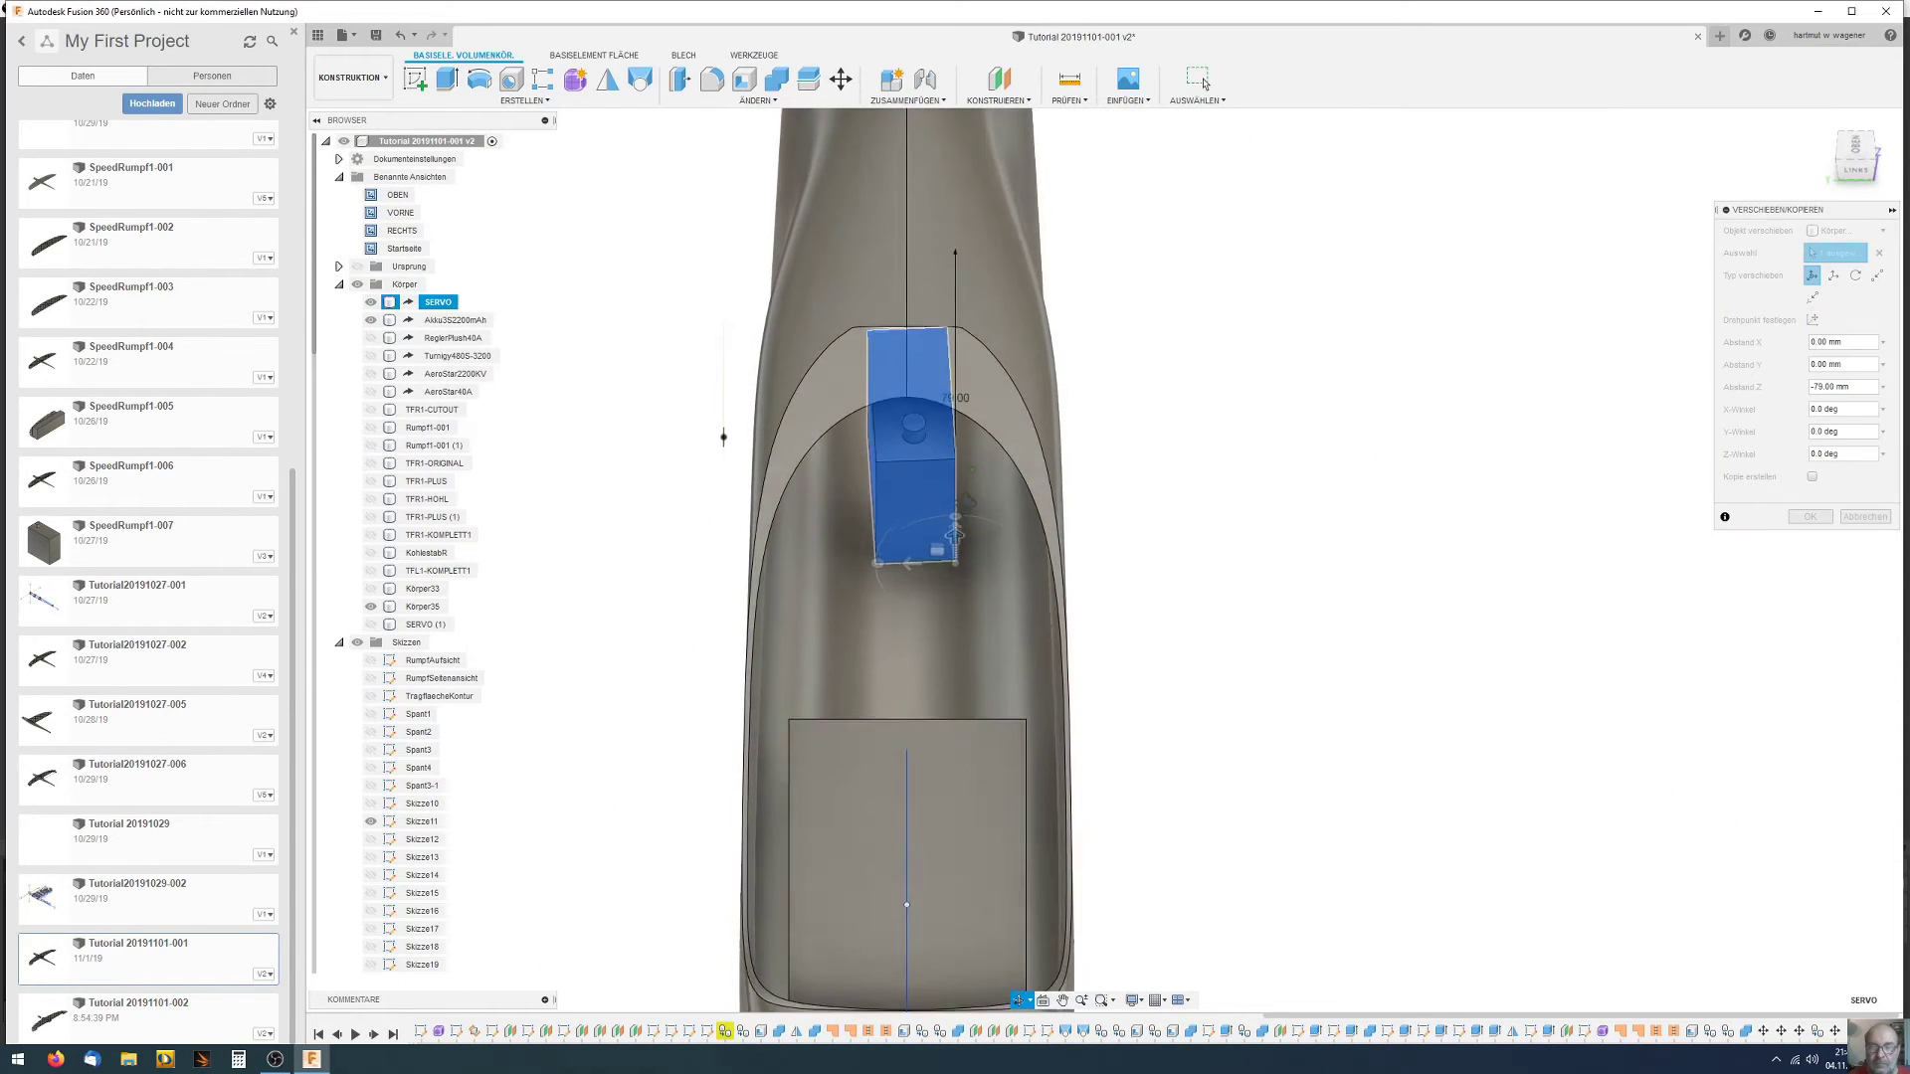
pyautogui.keyDown('shift'); pyautogui.moveTo(975, 451); pyautogui.dragTo(673, 386, button='middle'); pyautogui.keyUp('shift')
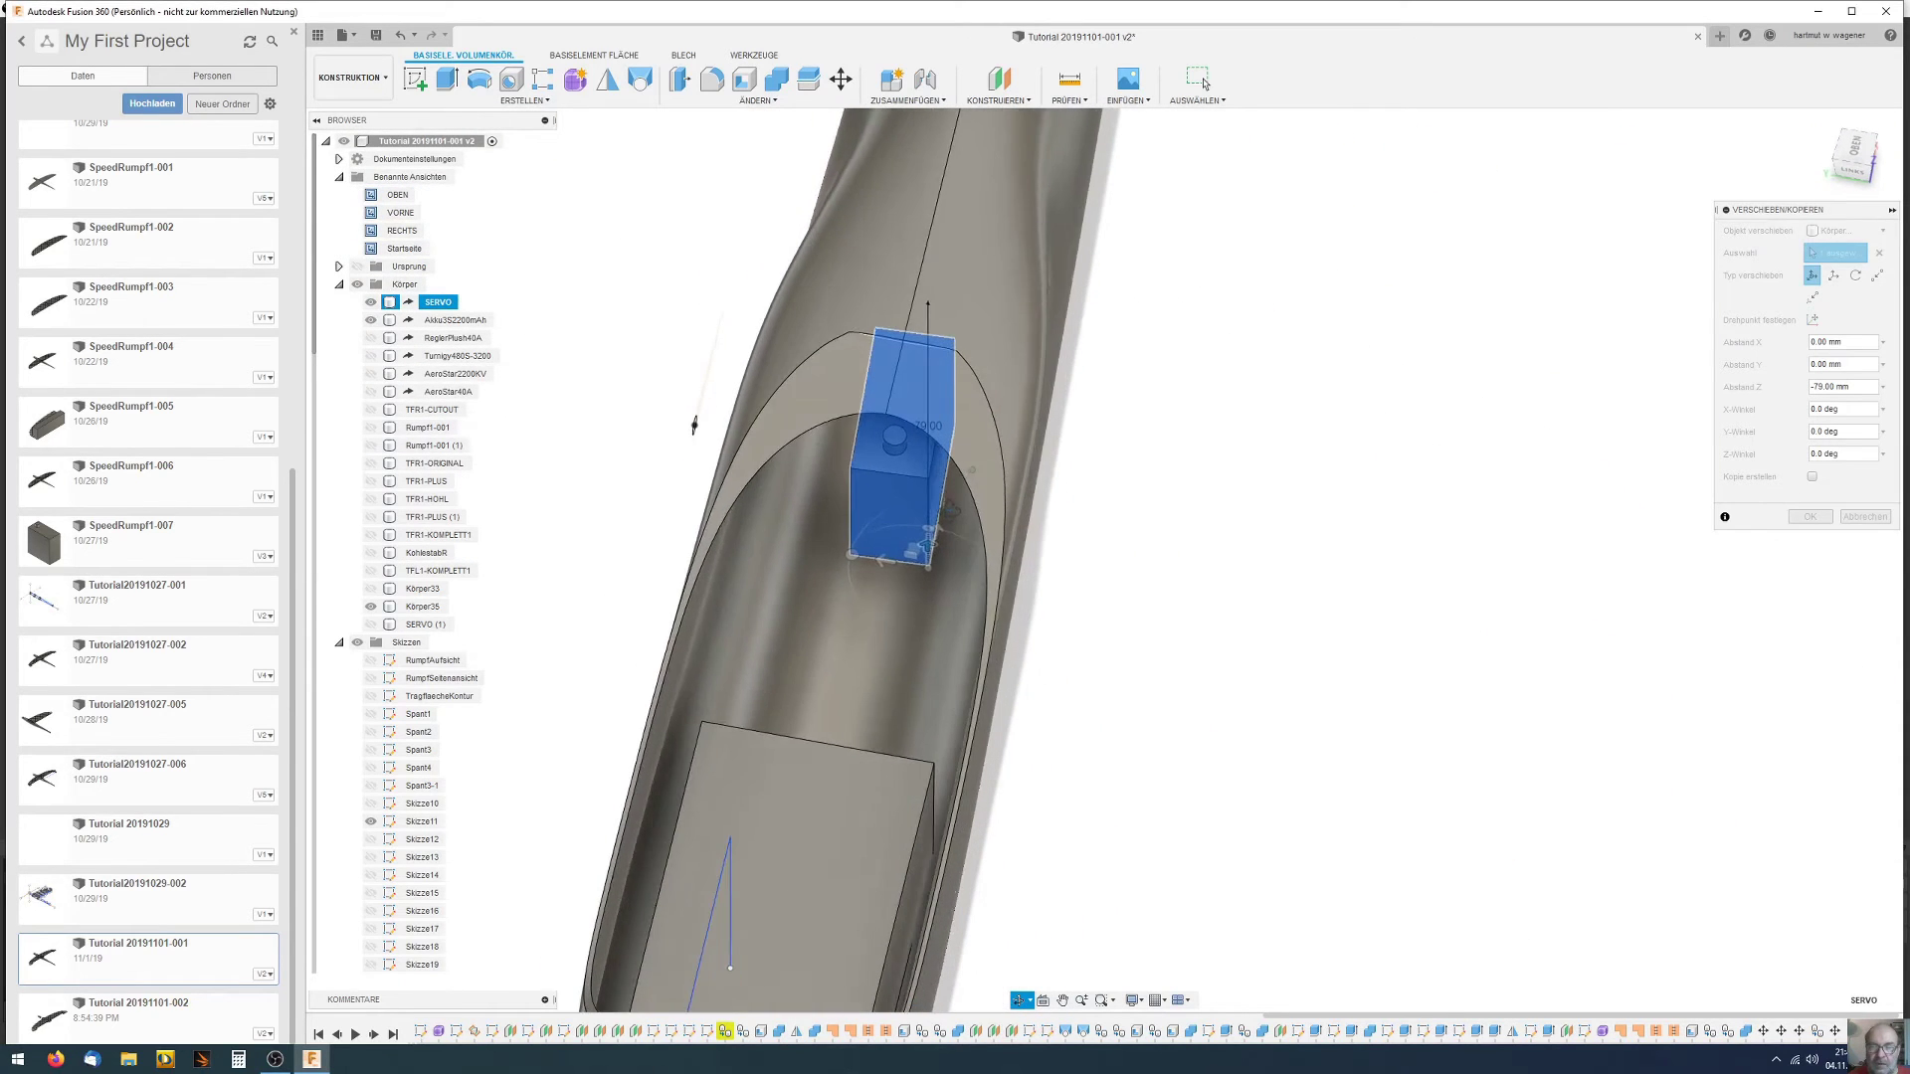
pyautogui.click(370, 625)
pyautogui.moveTo(938, 623)
pyautogui.keyDown('shift'); pyautogui.mouseDown(button='middle')
pyautogui.moveTo(975, 546)
pyautogui.moveTo(1780, 563)
pyautogui.mouseUp(button='middle'); pyautogui.keyUp('shift')
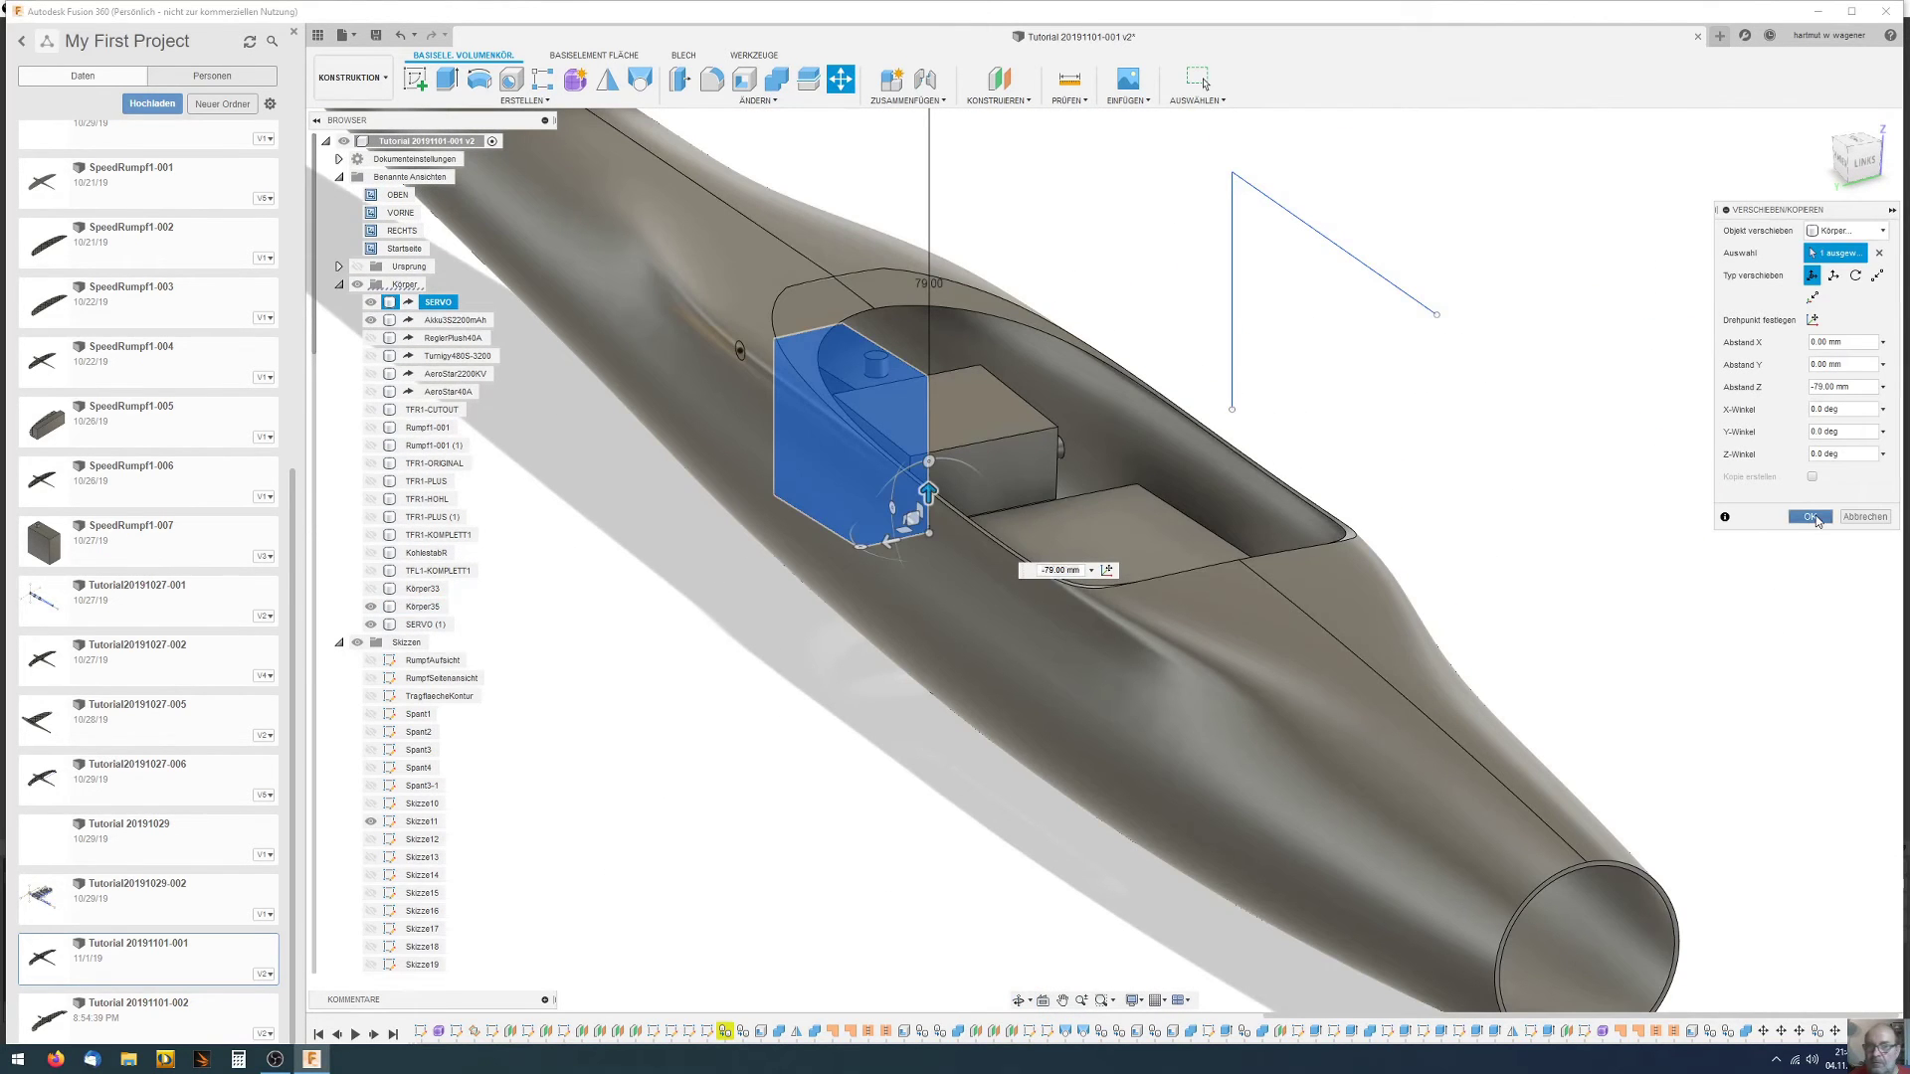
pyautogui.click(1811, 517)
# Zoom out and select the left wing half TFL1-KOMPLETT1 to bring it back
pyautogui.keyDown('shift'); pyautogui.moveTo(1104, 456); pyautogui.dragTo(1070, 504, button='middle'); pyautogui.keyUp('shift')
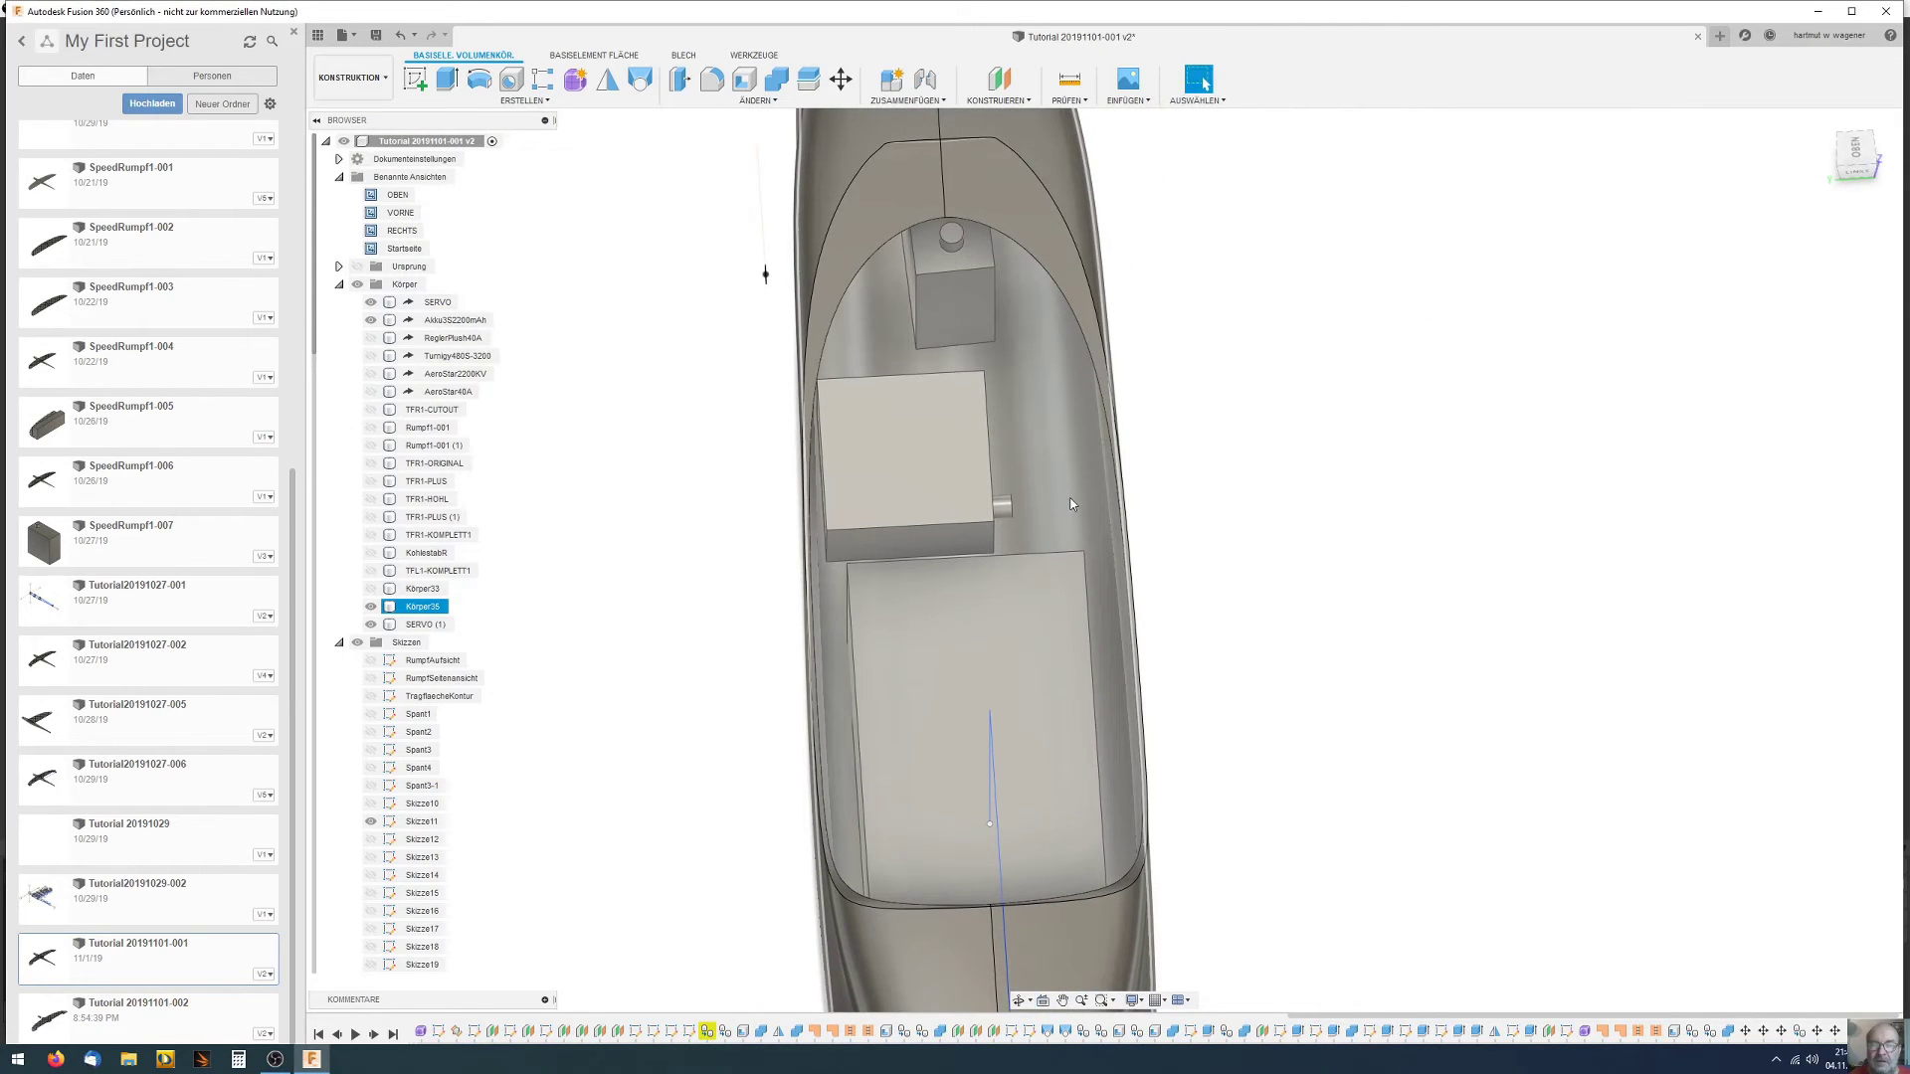
pyautogui.scroll(-4, 1071, 504)
pyautogui.scroll(-2, 1067, 495)
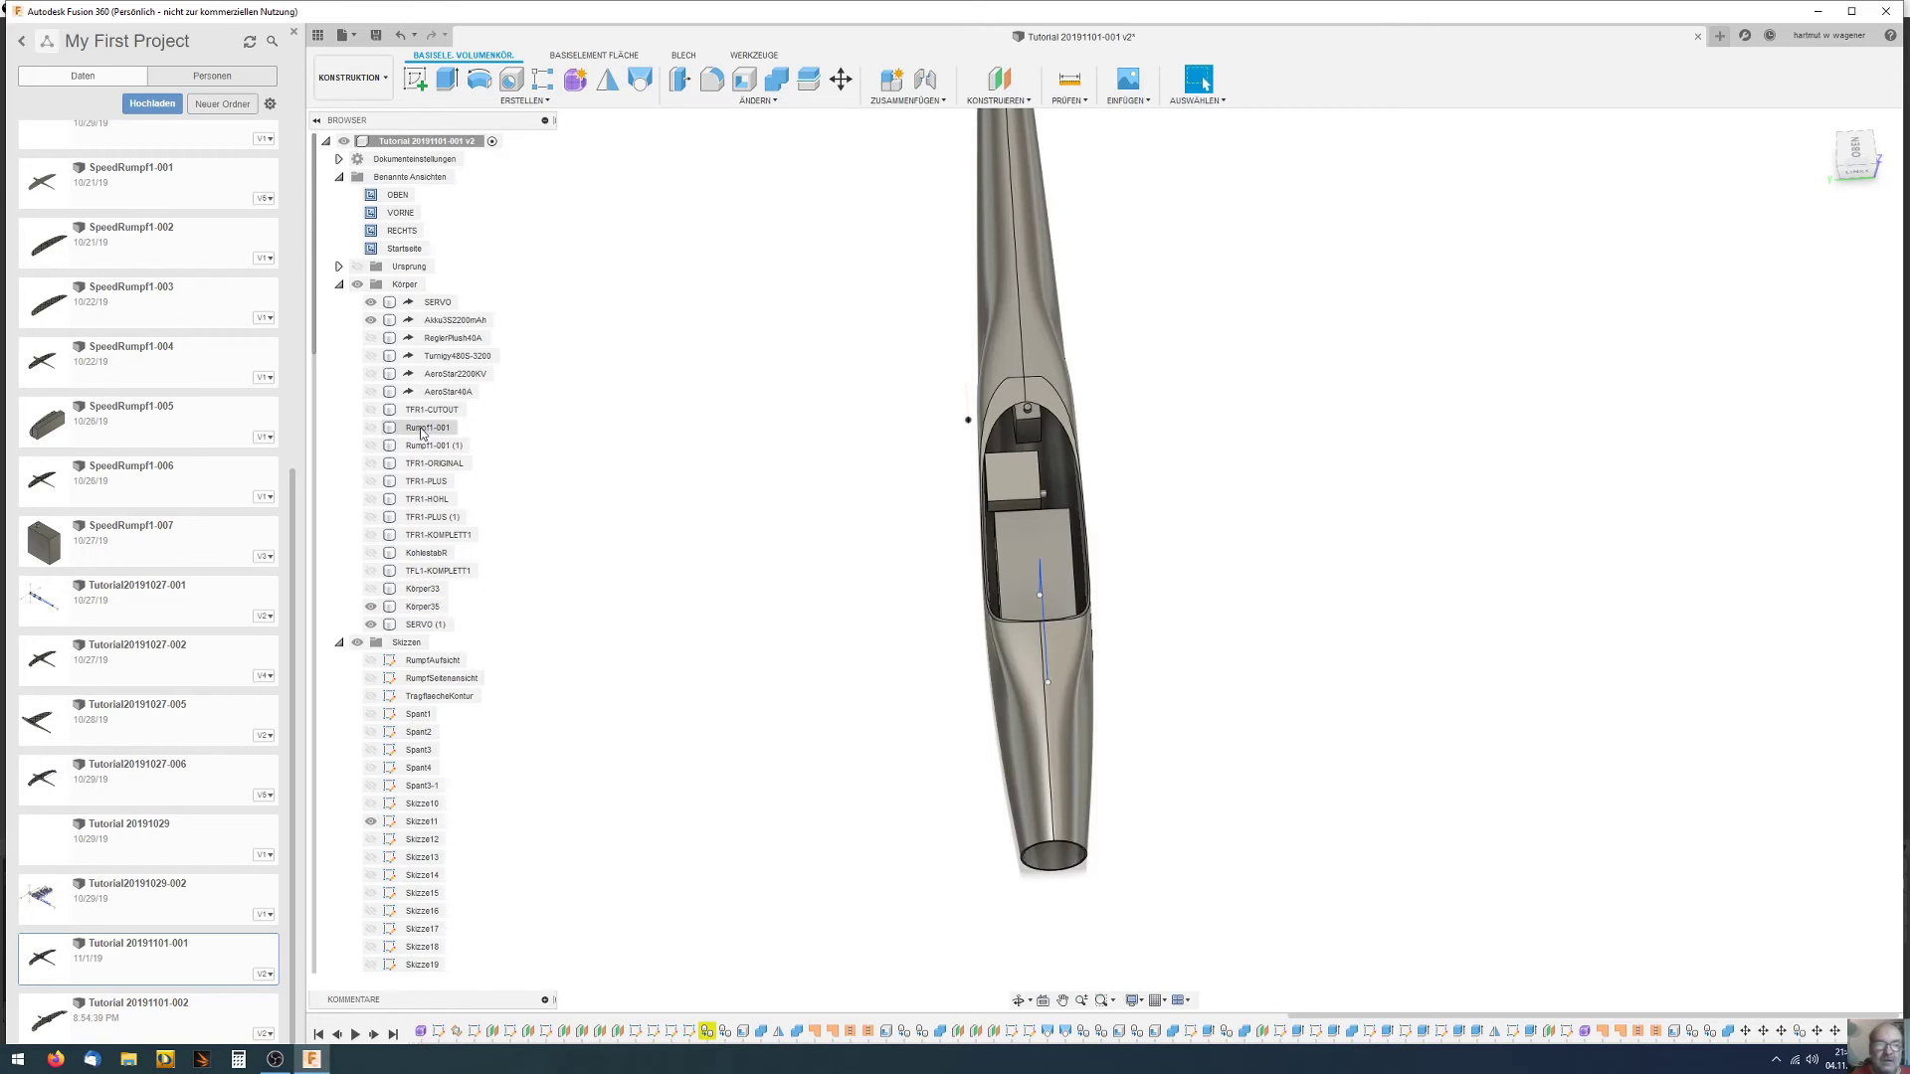
pyautogui.click(398, 573)
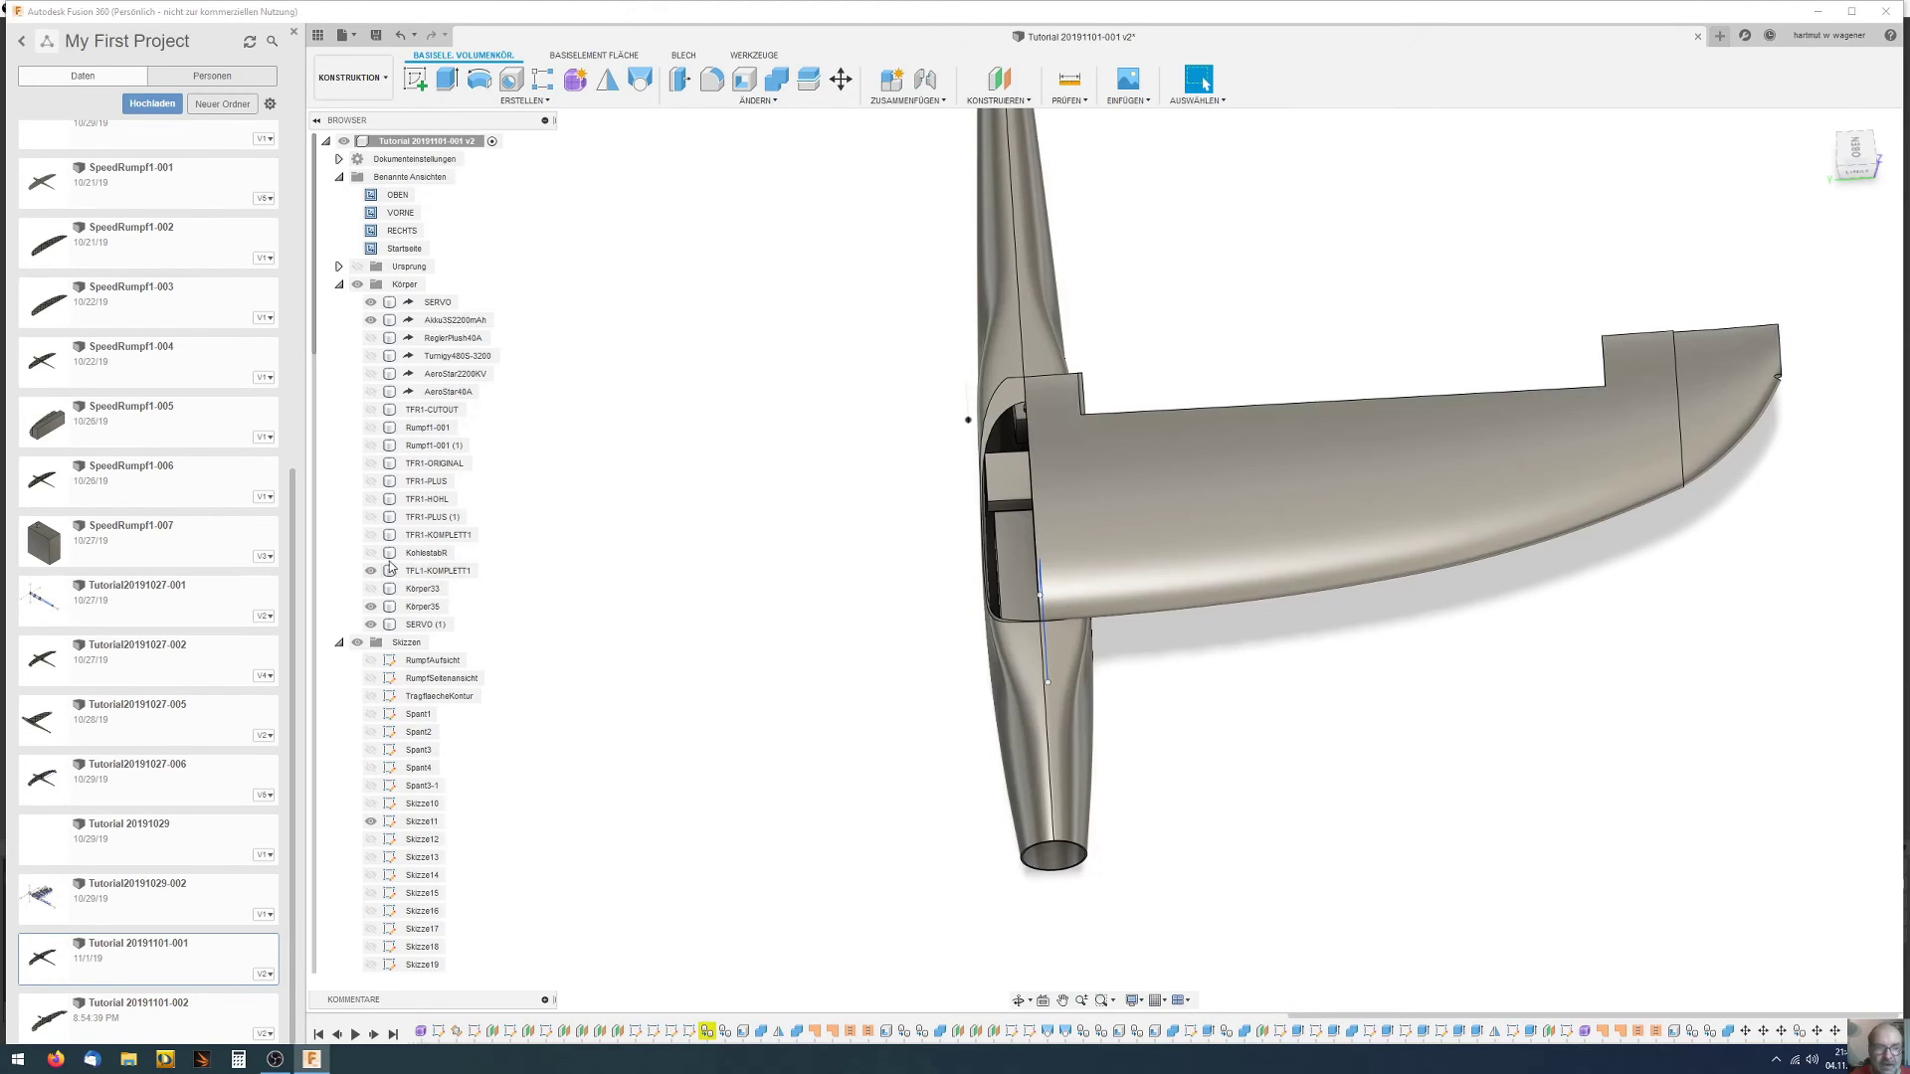
# Show the KohlestabR carbon rod and the TFR1-KOMPLETT1 right wing half
pyautogui.click(371, 554)
pyautogui.click(371, 535)
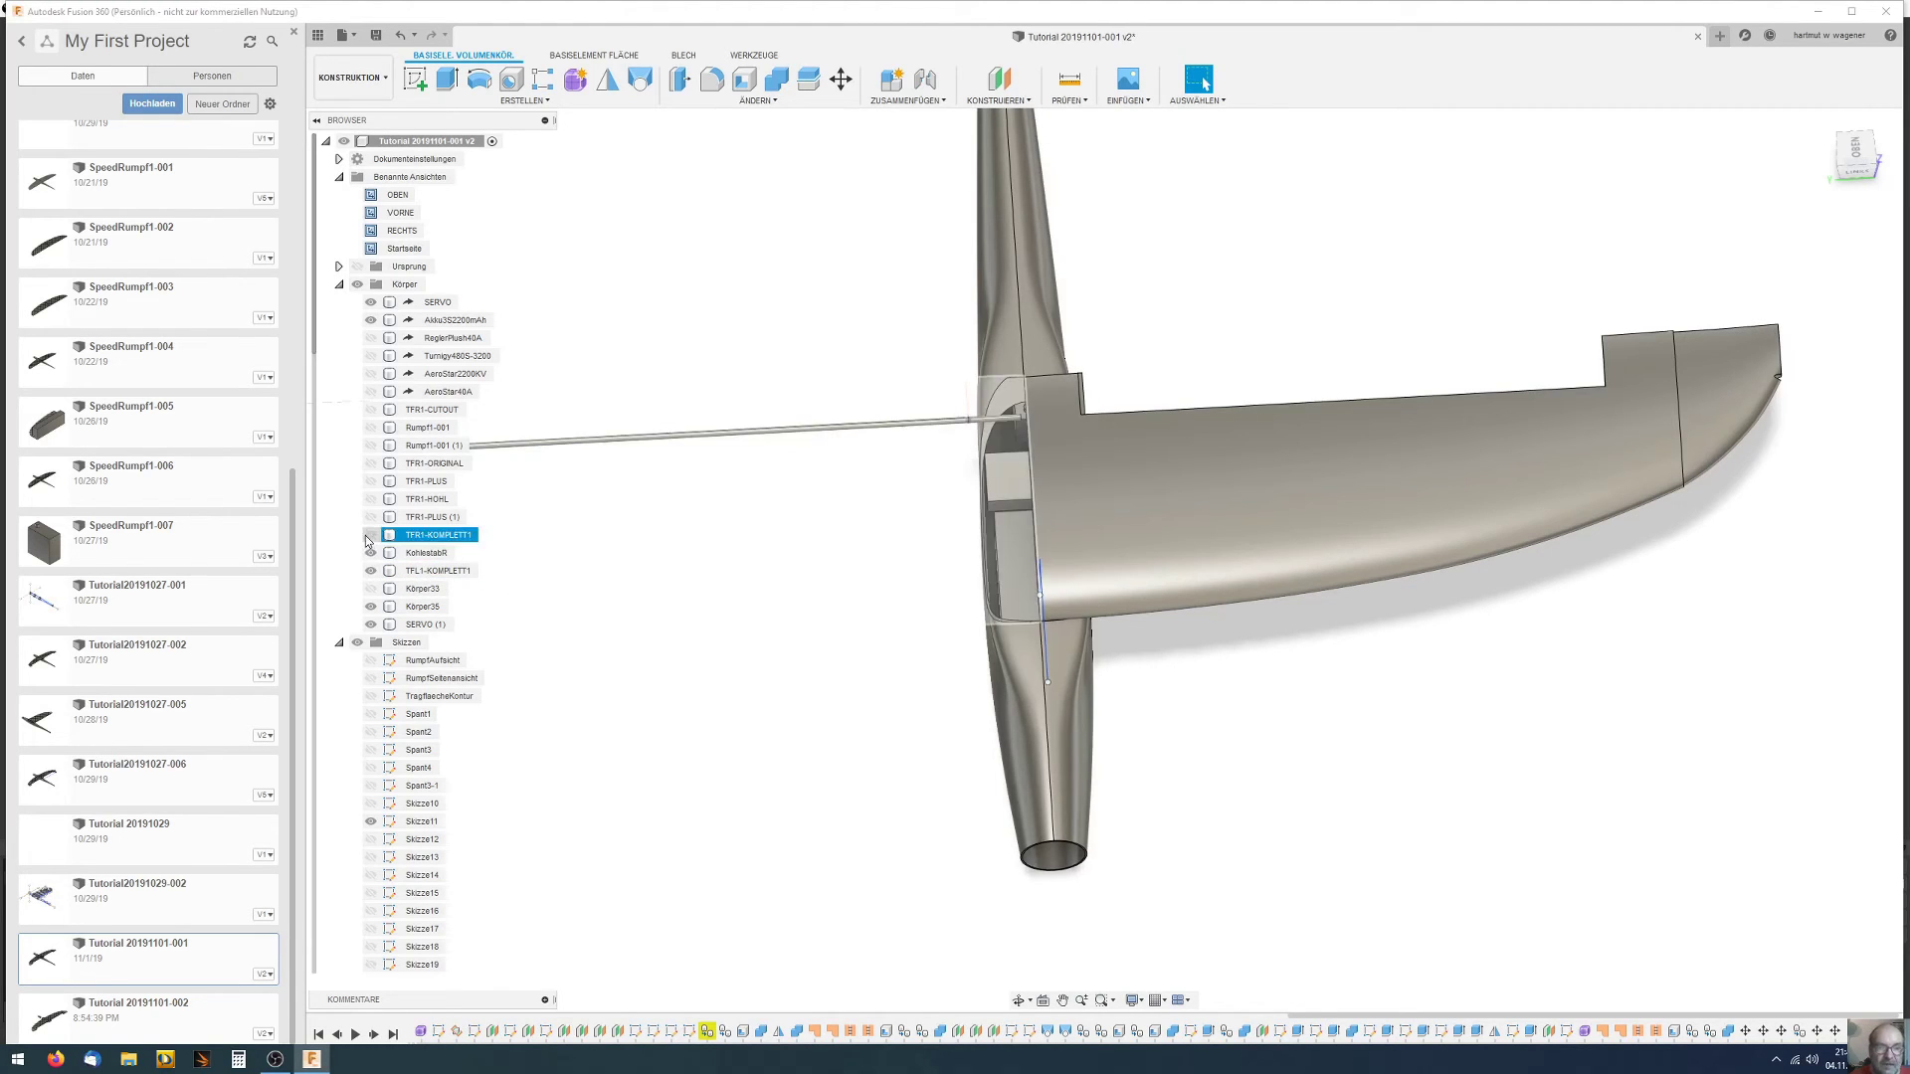
pyautogui.moveTo(746, 438)
pyautogui.keyDown('shift'); pyautogui.mouseDown(button='middle')
pyautogui.moveTo(906, 401)
pyautogui.moveTo(887, 399)
pyautogui.mouseUp(button='middle'); pyautogui.keyUp('shift')
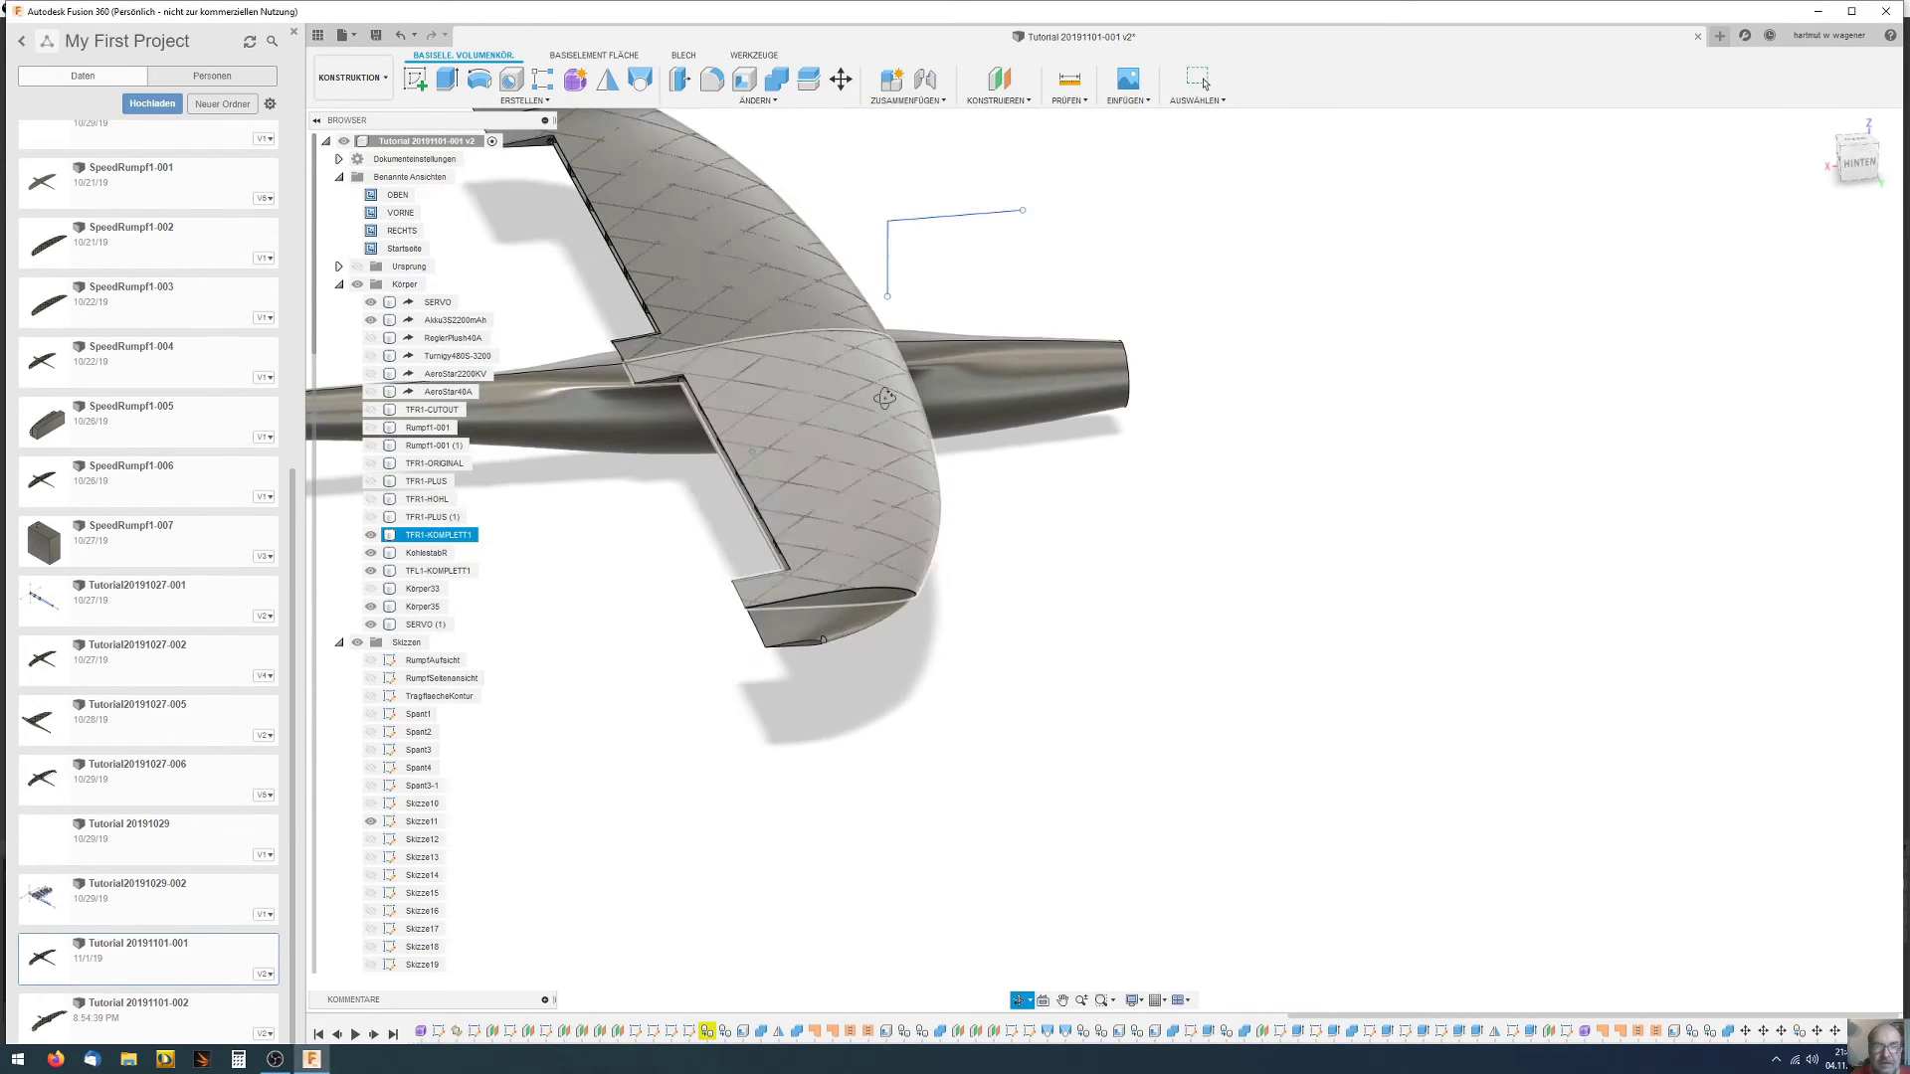
pyautogui.scroll(5, 762, 473)
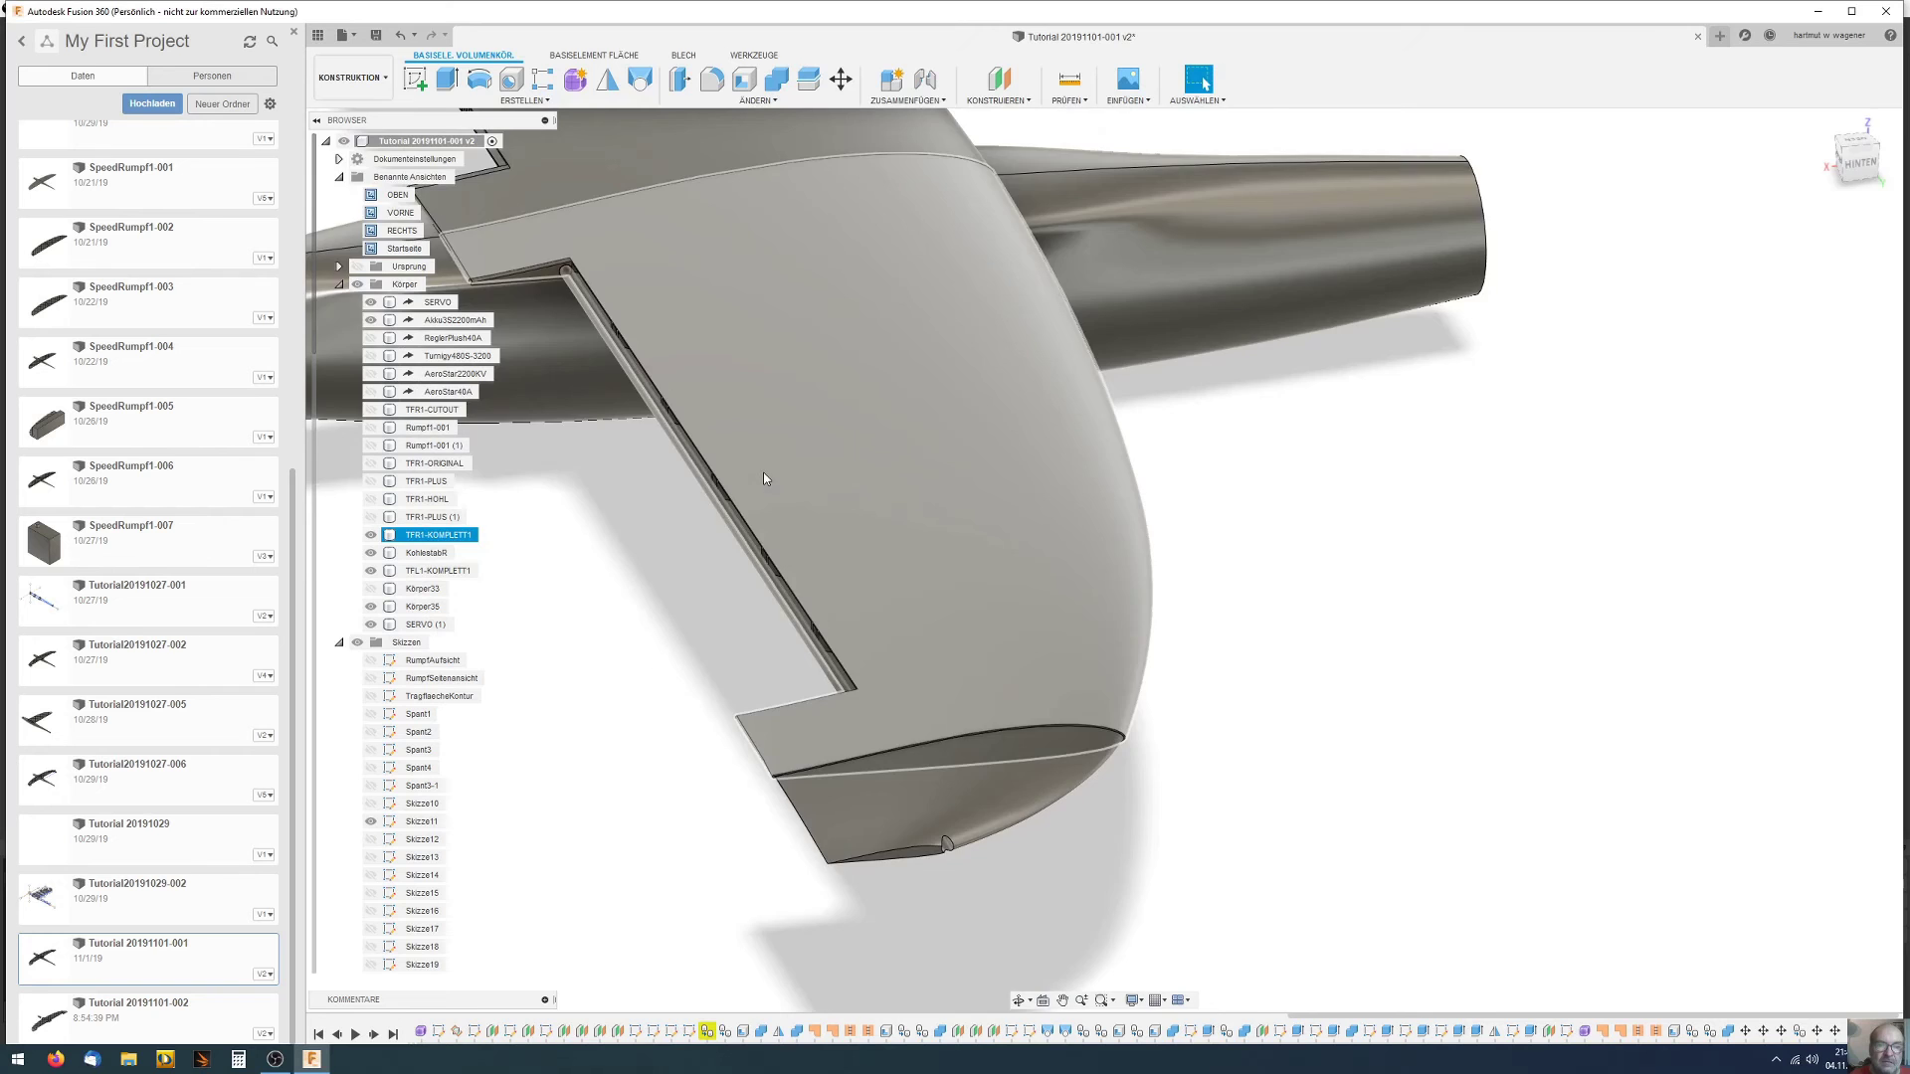
pyautogui.click(781, 518)
pyautogui.keyDown('shift'); pyautogui.moveTo(786, 536); pyautogui.dragTo(891, 511, button='middle'); pyautogui.keyUp('shift')
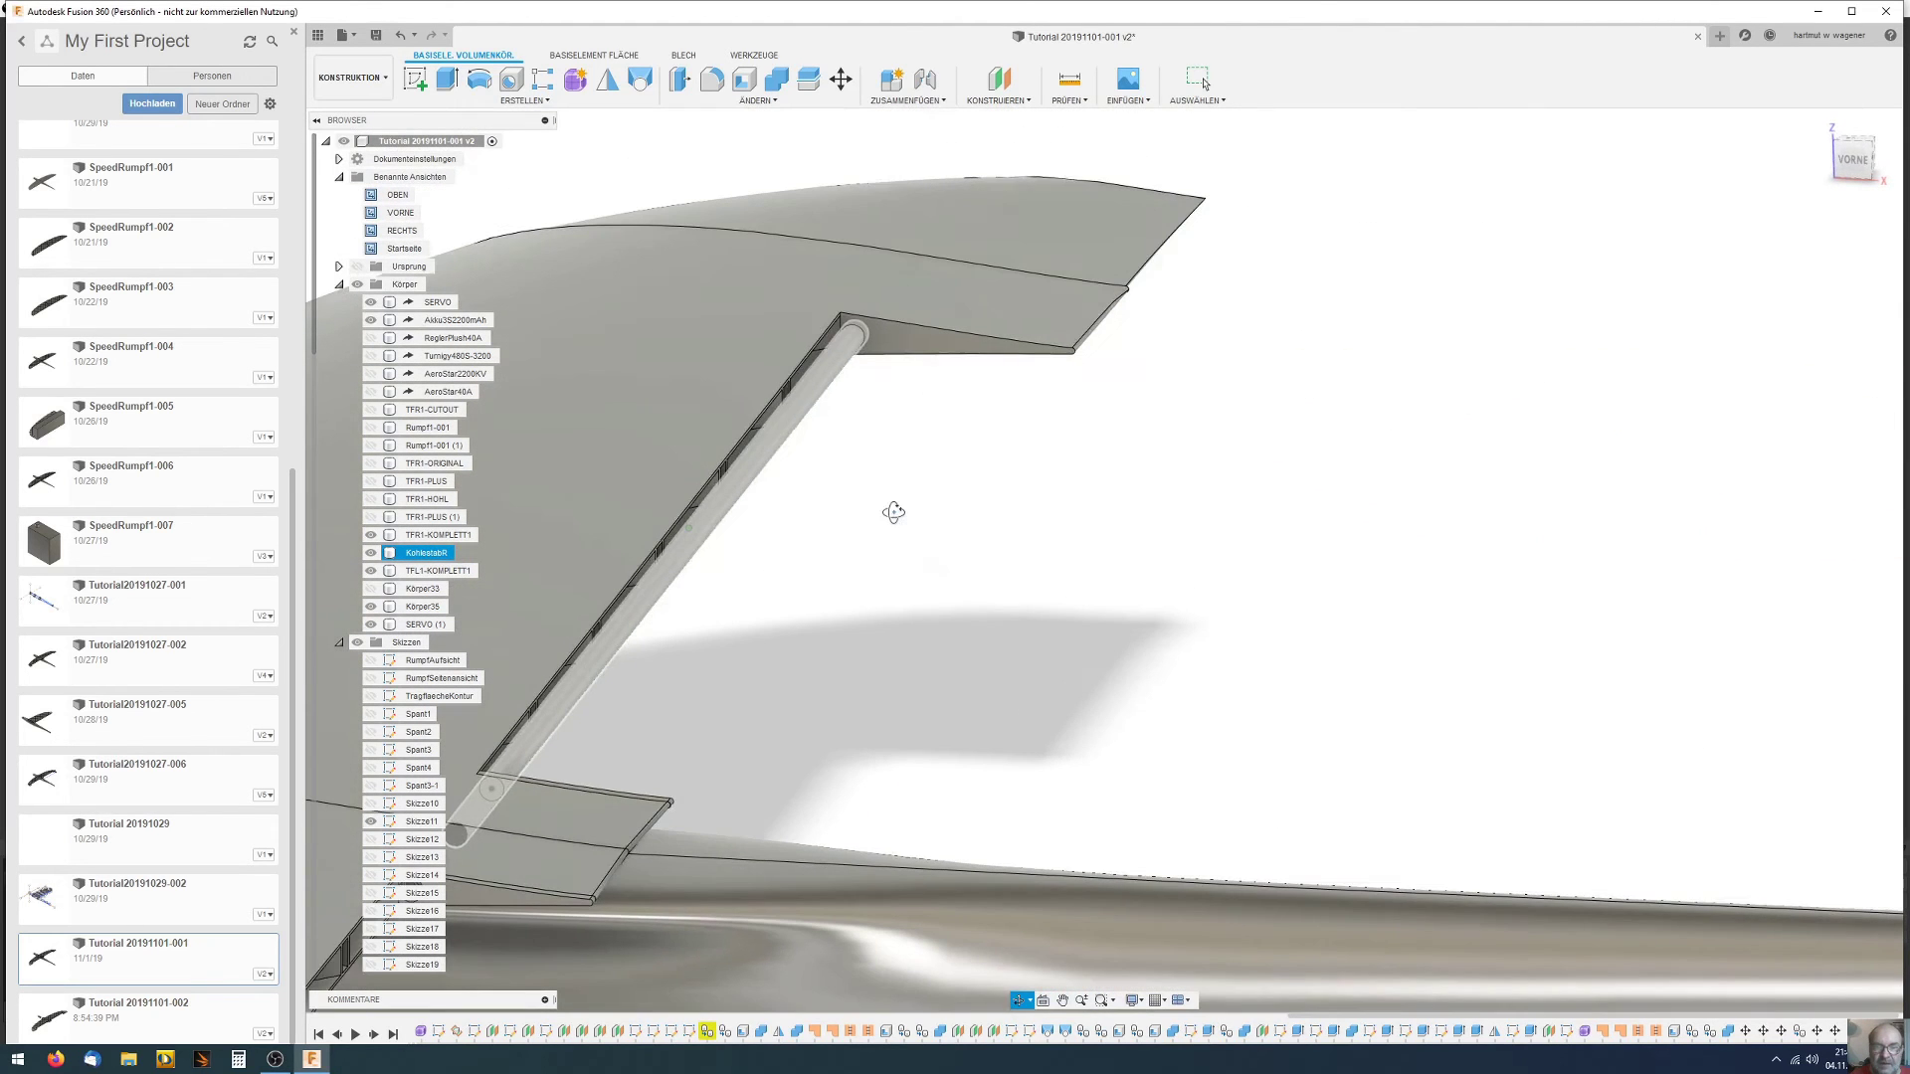
# Inspect the carbon rod in the right wing's spar channel, then view the whole glider
pyautogui.click(820, 337)
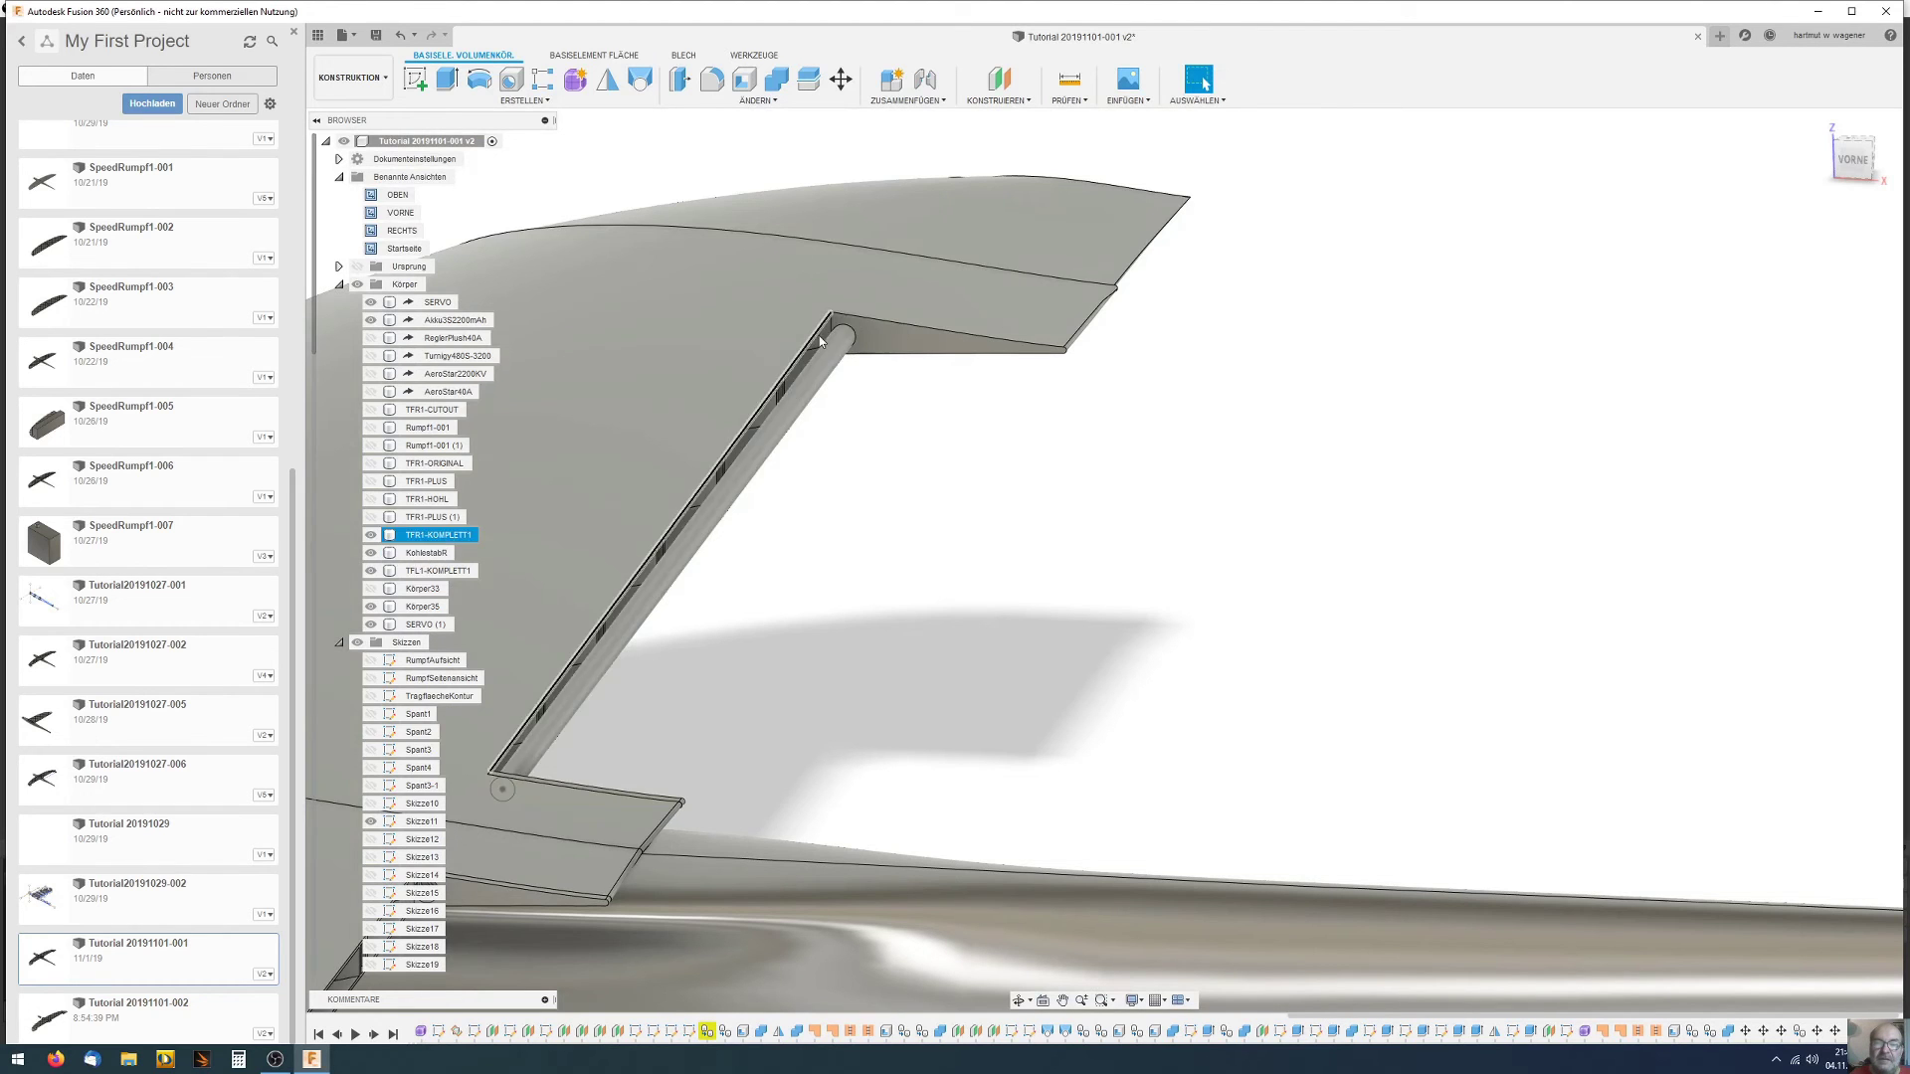
pyautogui.click(879, 374)
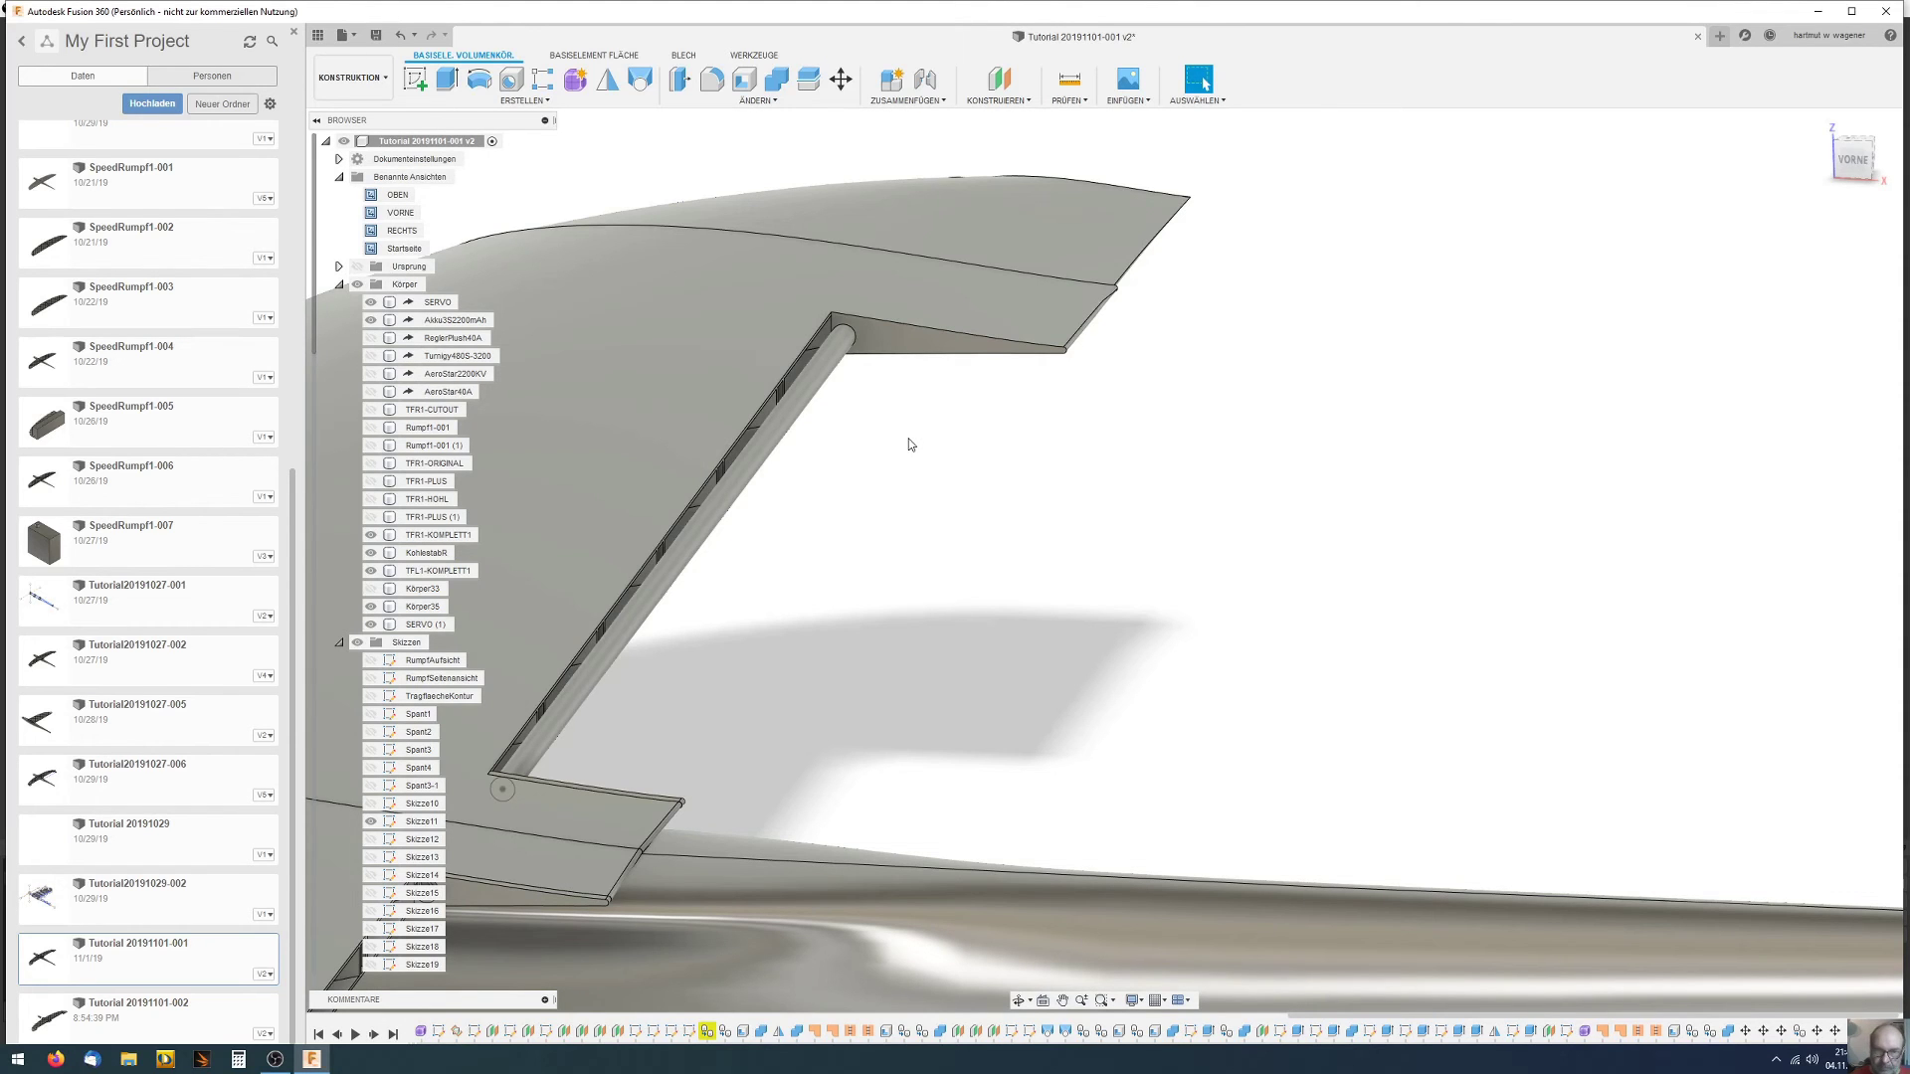
pyautogui.click(795, 416)
pyautogui.scroll(4, 796, 416)
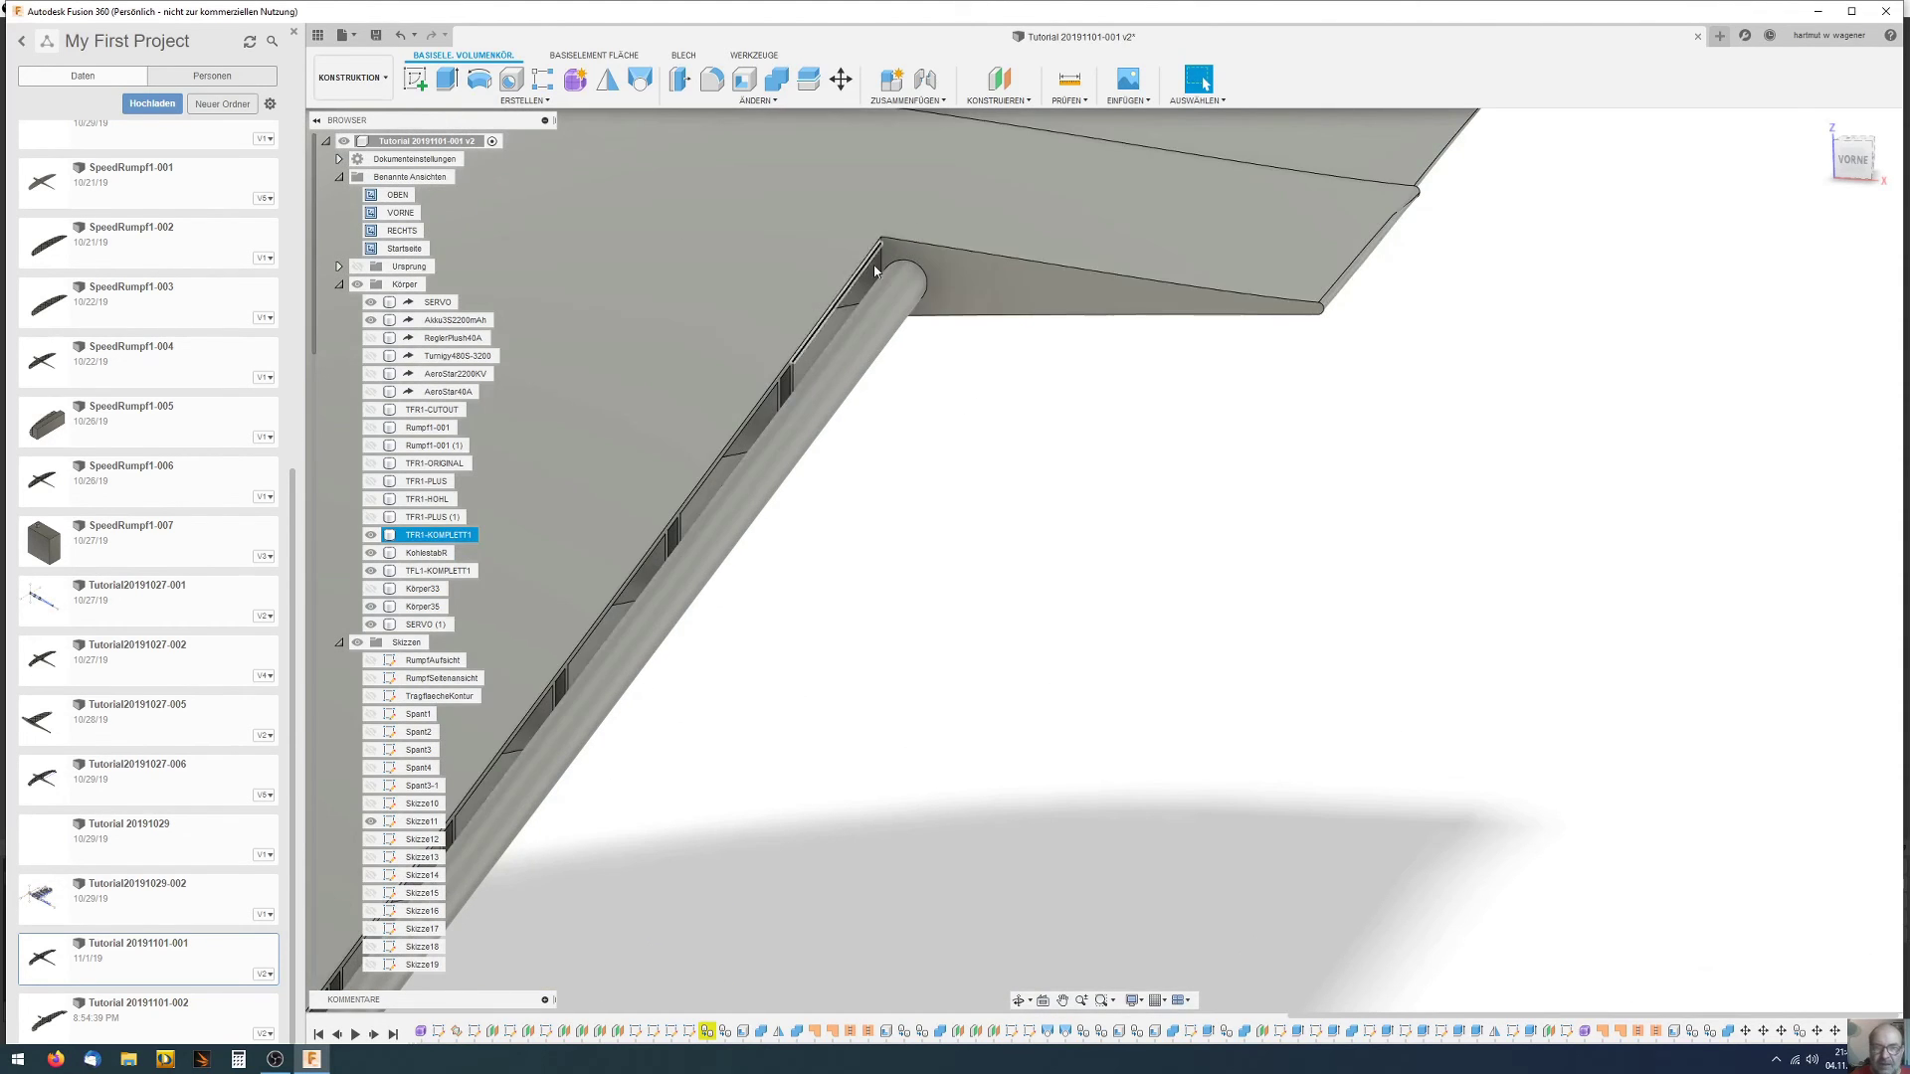
pyautogui.click(797, 428)
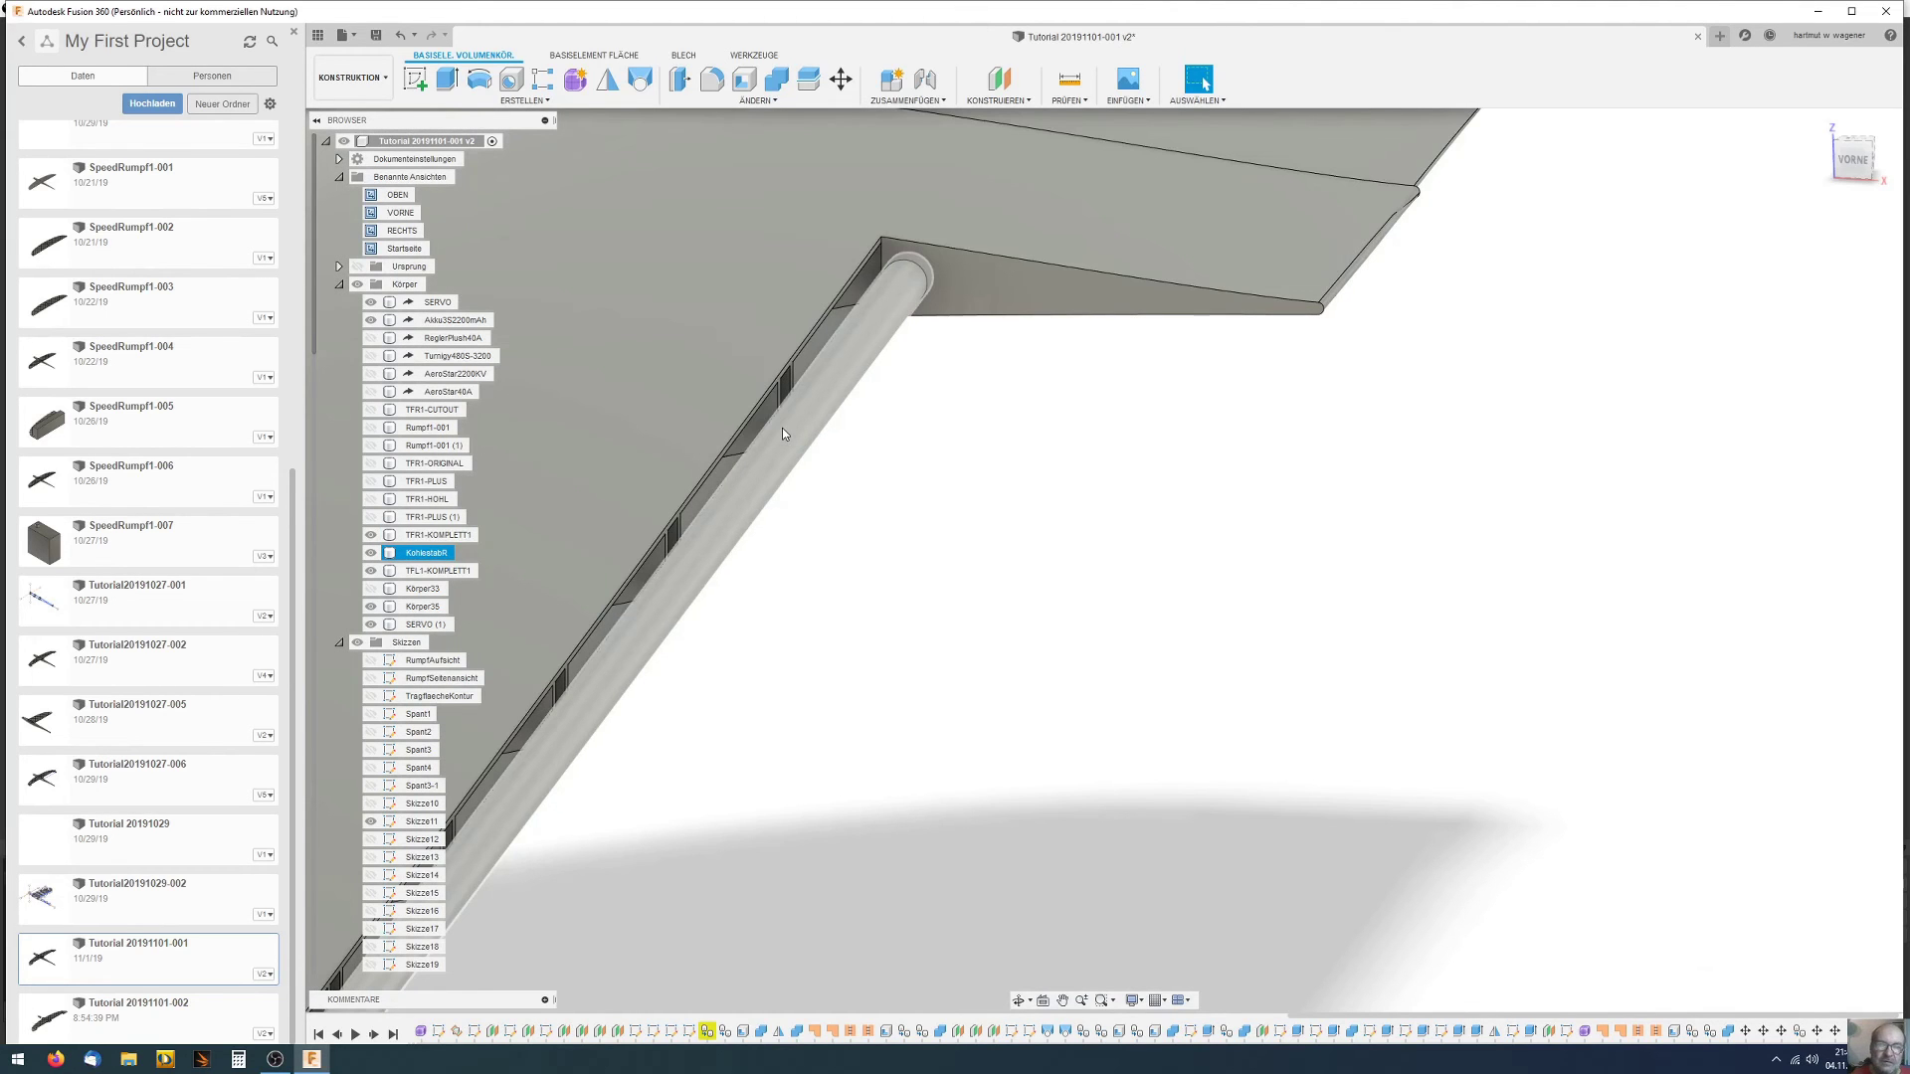
pyautogui.scroll(-5, 782, 427)
pyautogui.click(694, 575)
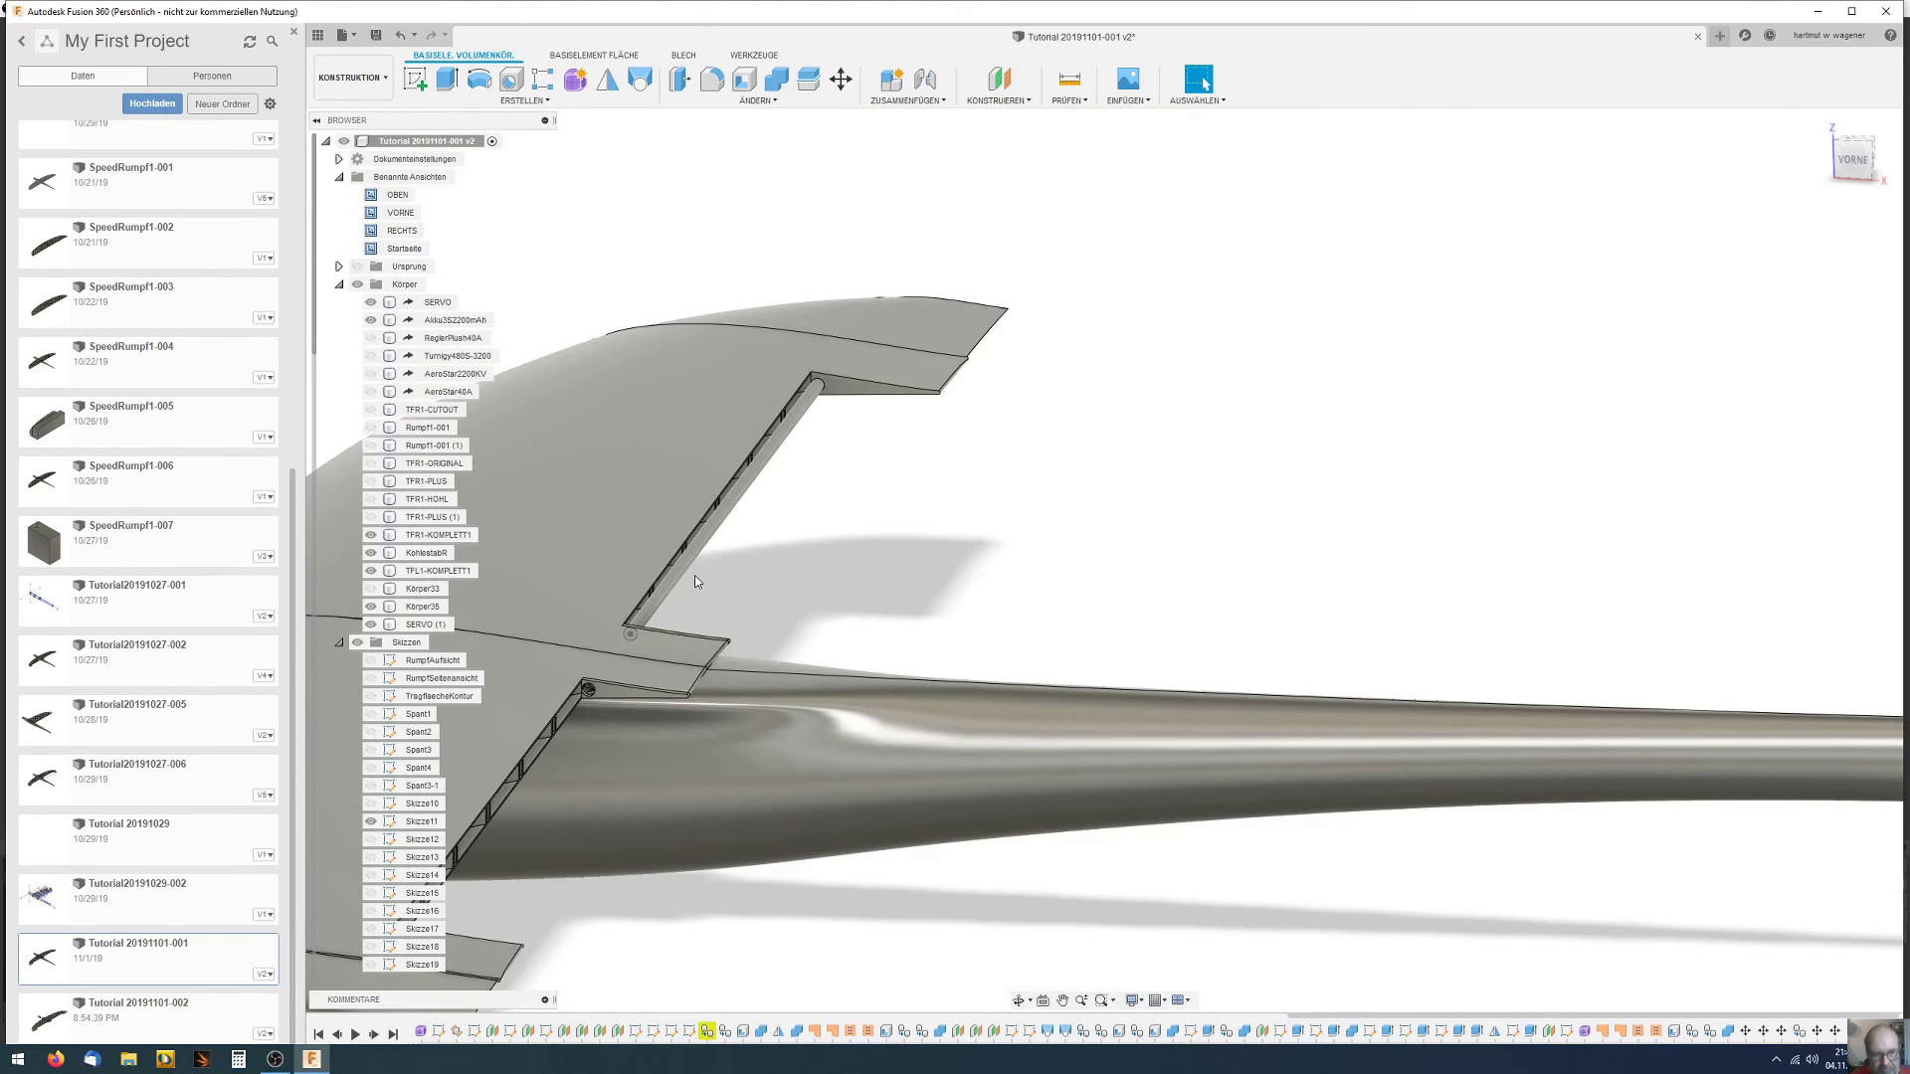
pyautogui.moveTo(694, 575)
pyautogui.keyDown('shift'); pyautogui.mouseDown(button='middle')
pyautogui.moveTo(763, 611)
pyautogui.moveTo(946, 517)
pyautogui.moveTo(1066, 528)
pyautogui.moveTo(1149, 593)
pyautogui.moveTo(1180, 577)
pyautogui.mouseUp(button='middle'); pyautogui.keyUp('shift')
pyautogui.scroll(5, 946, 517)
pyautogui.scroll(-5, 946, 517)
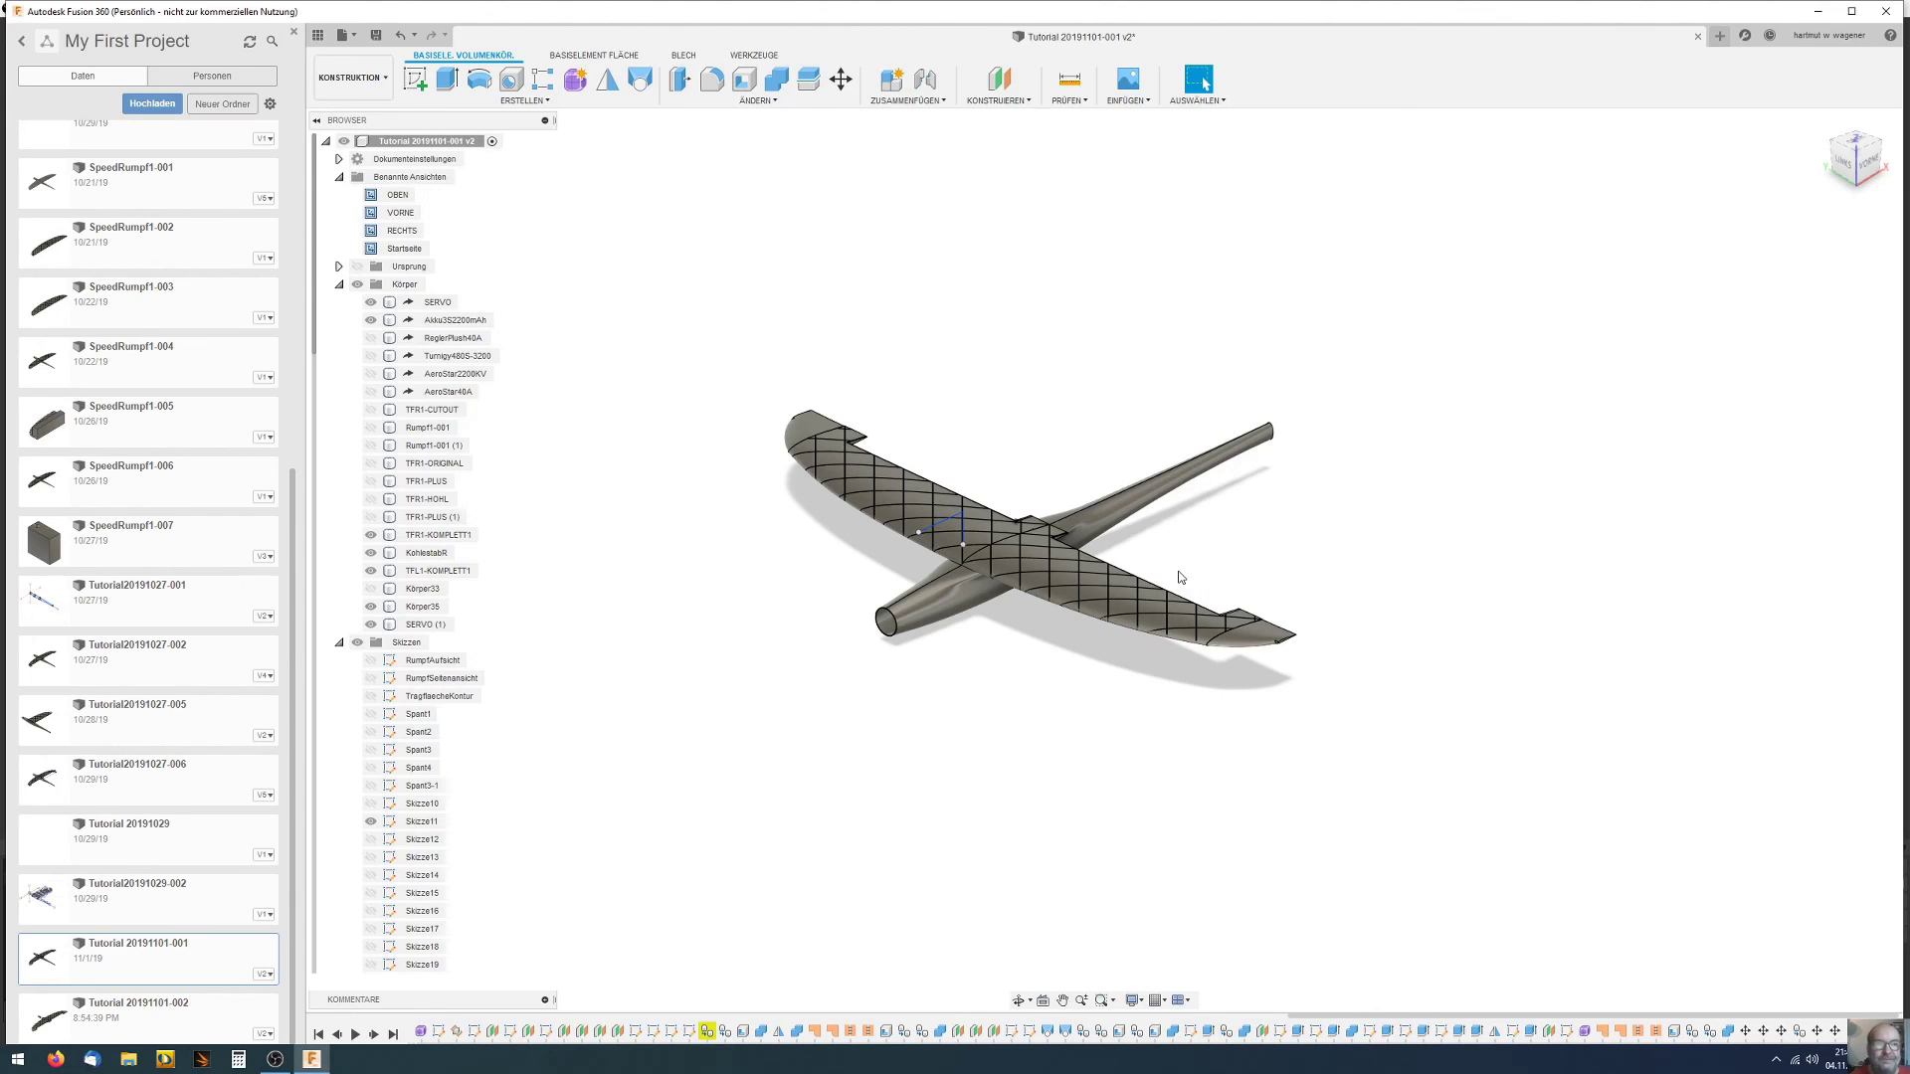
pyautogui.click(1104, 569)
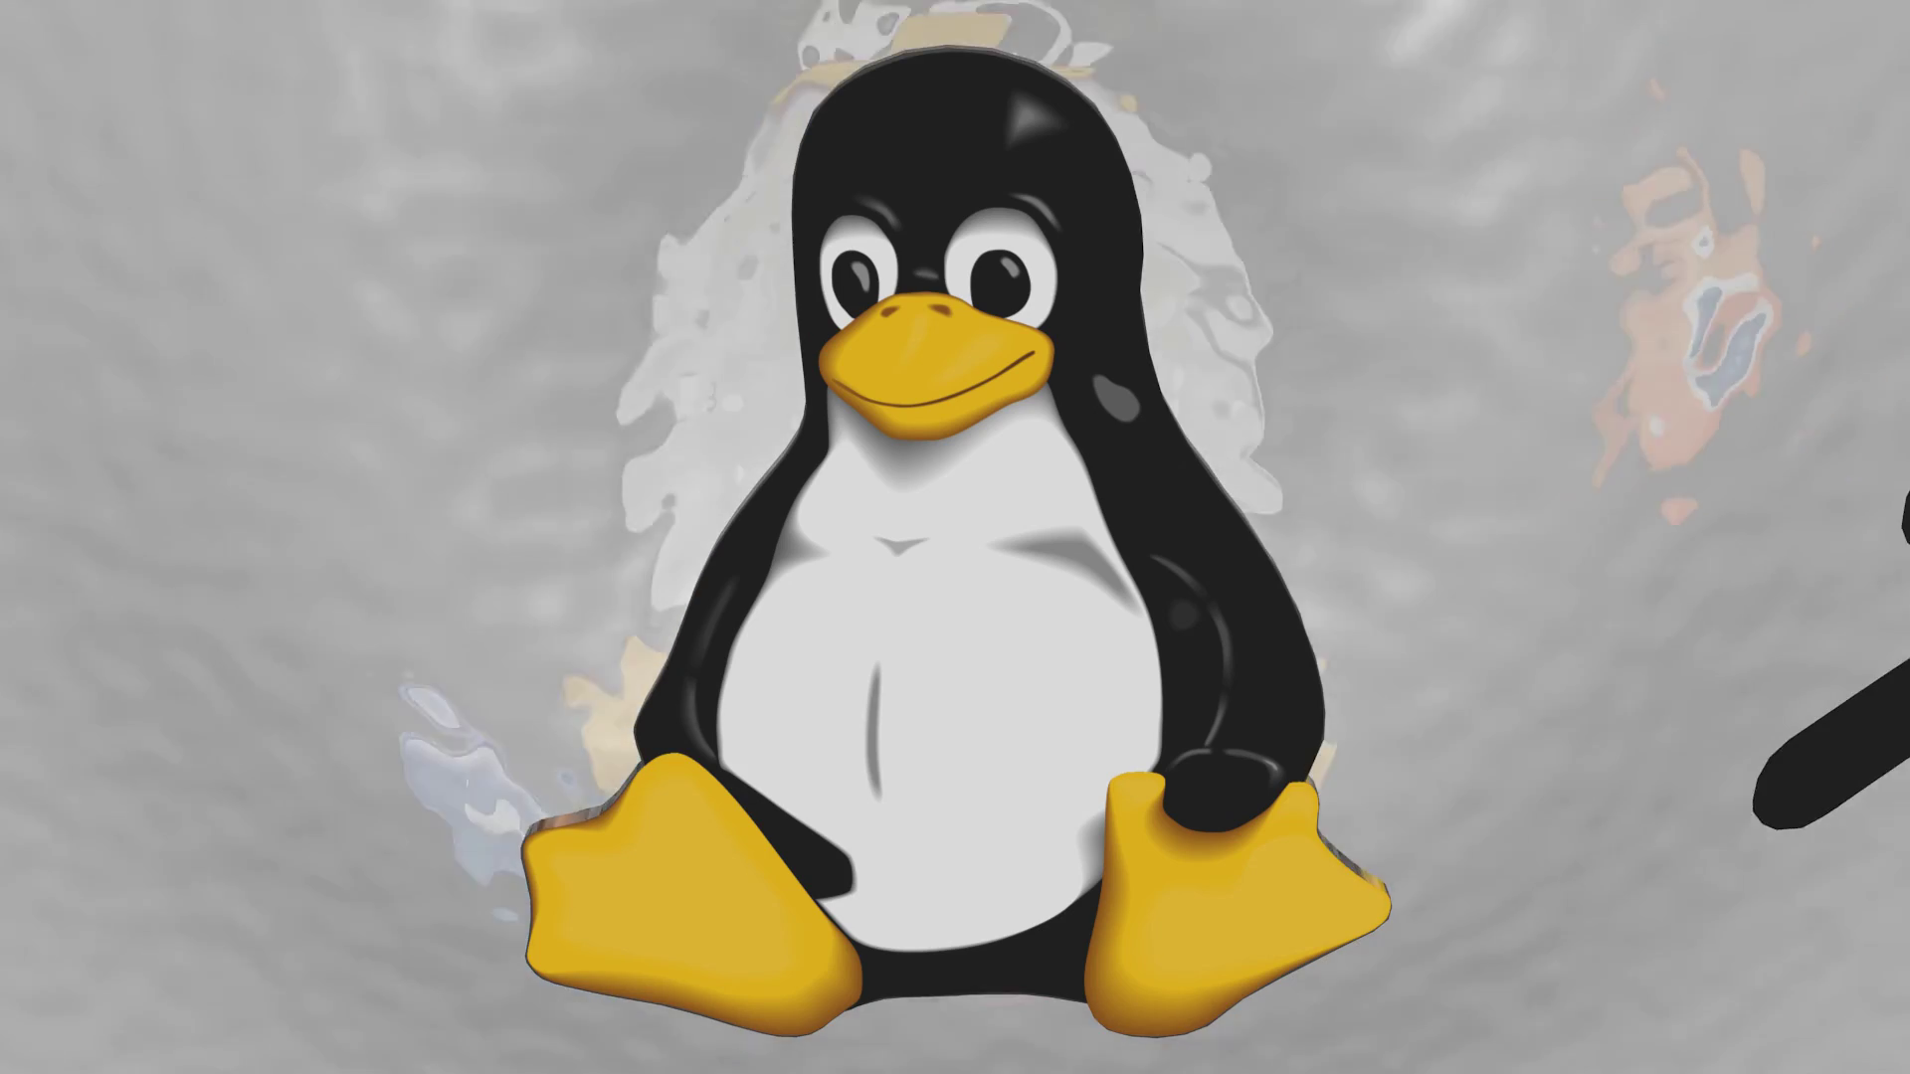